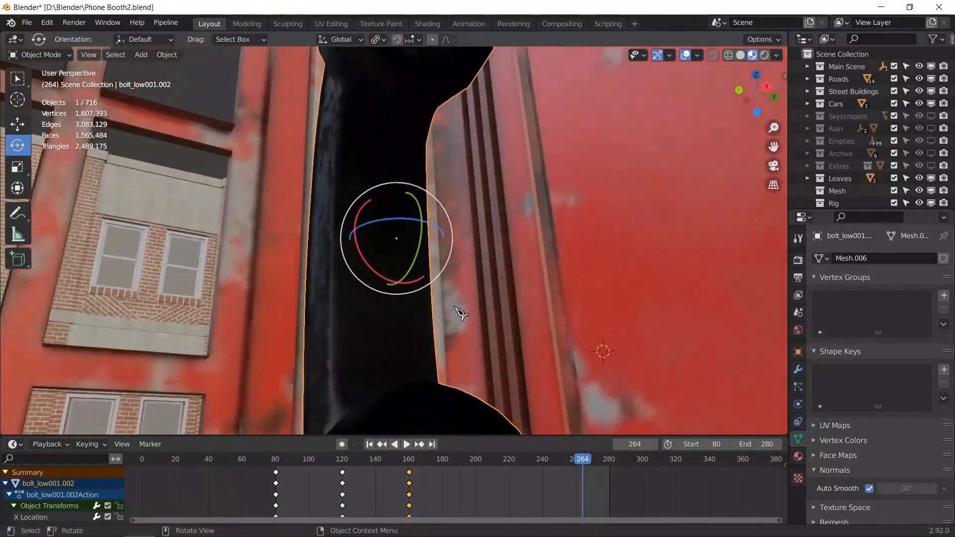
# Select the red phone booth and show it with its Metal material in the Shading workspace
pyautogui.scroll(-3, 502, 348)
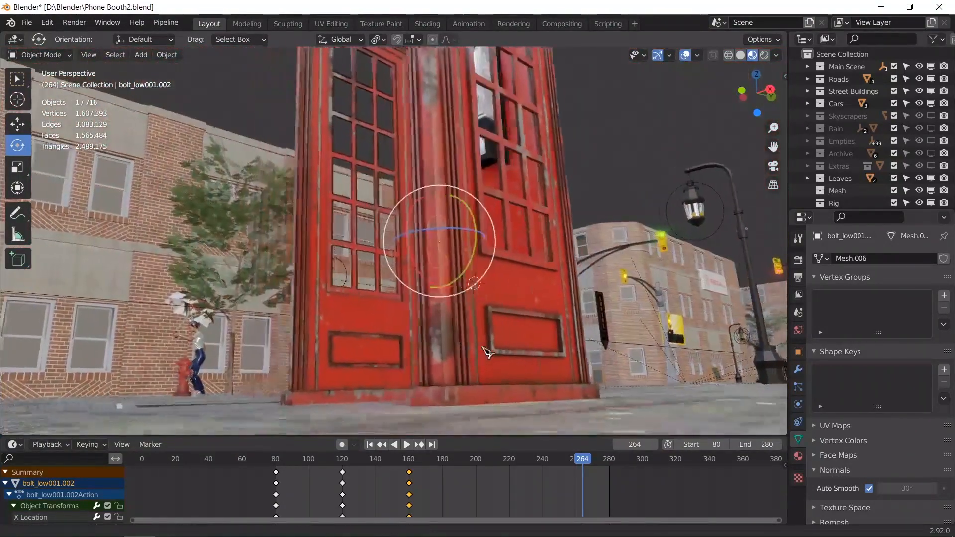
pyautogui.scroll(4, 450, 376)
pyautogui.scroll(-2, 444, 398)
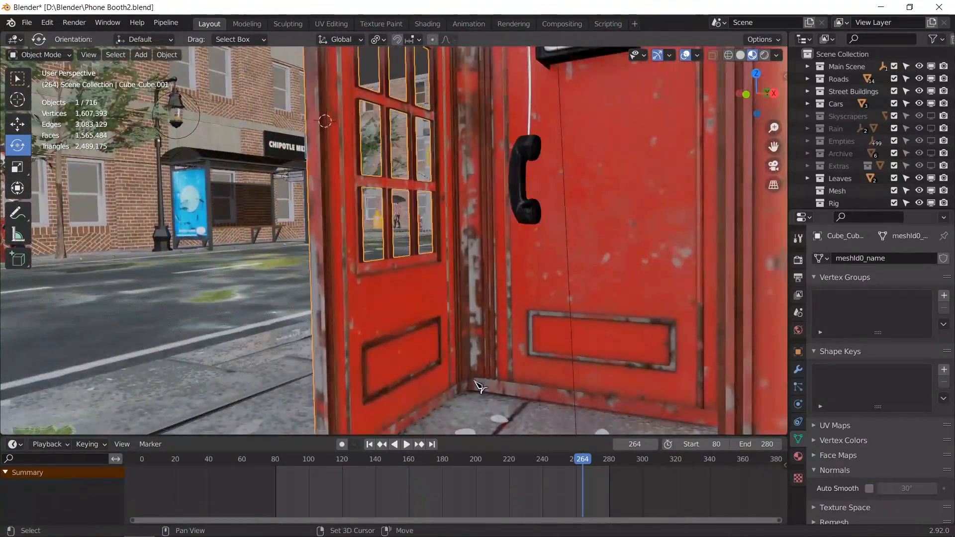
pyautogui.click(427, 24)
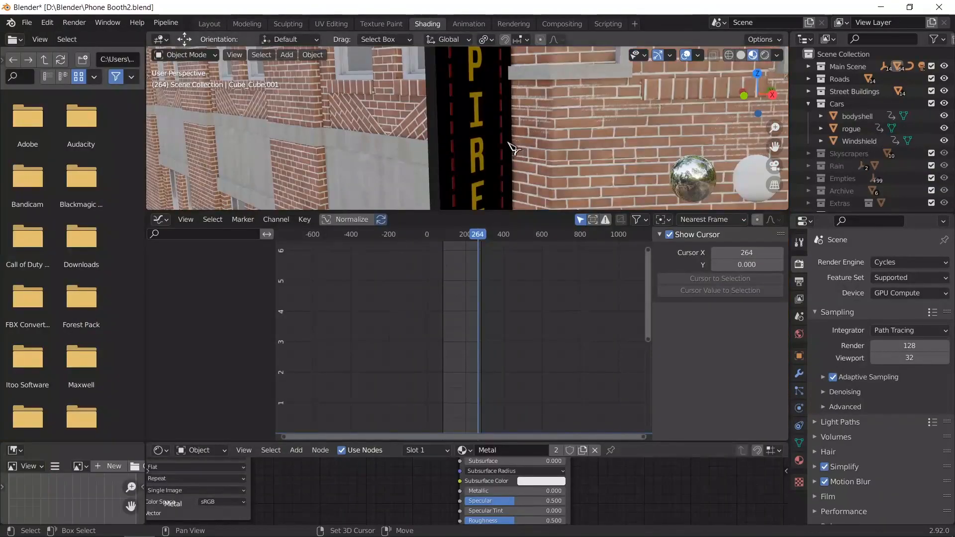
pyautogui.press('KP_Decimal')
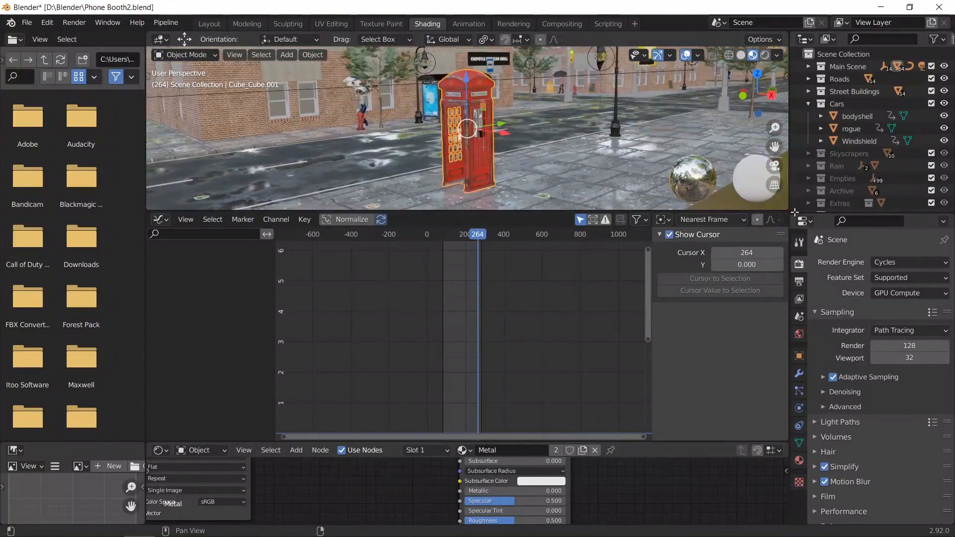
# Merge the graph editor area into the 3D viewport and enlarge the shader editor below it
pyautogui.moveTo(787, 211); pyautogui.dragTo(761, 262)
pyautogui.scroll(5, 508, 293)
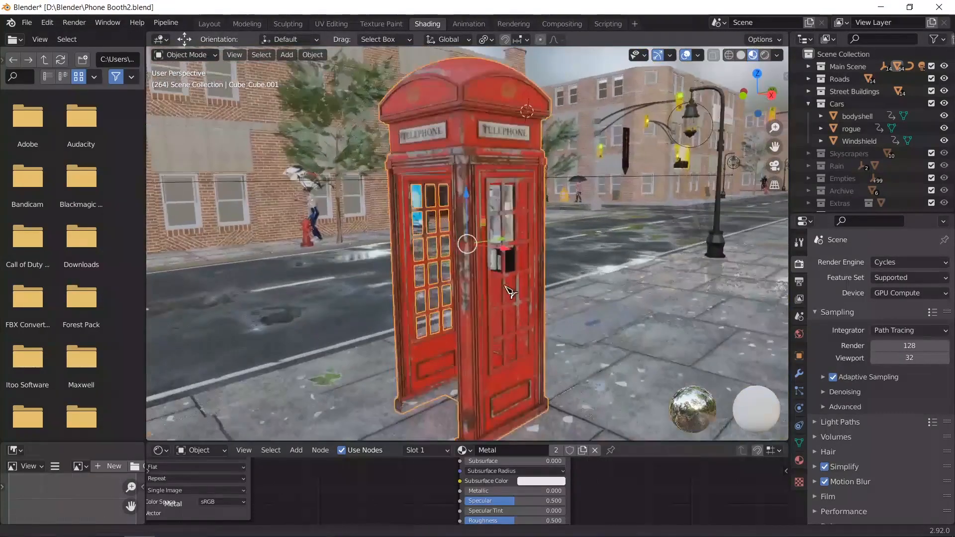
pyautogui.keyDown('shift'); pyautogui.moveTo(509, 292); pyautogui.dragTo(514, 247, button='middle'); pyautogui.keyUp('shift')
pyautogui.moveTo(529, 435); pyautogui.dragTo(536, 329)
pyautogui.scroll(4, 493, 229)
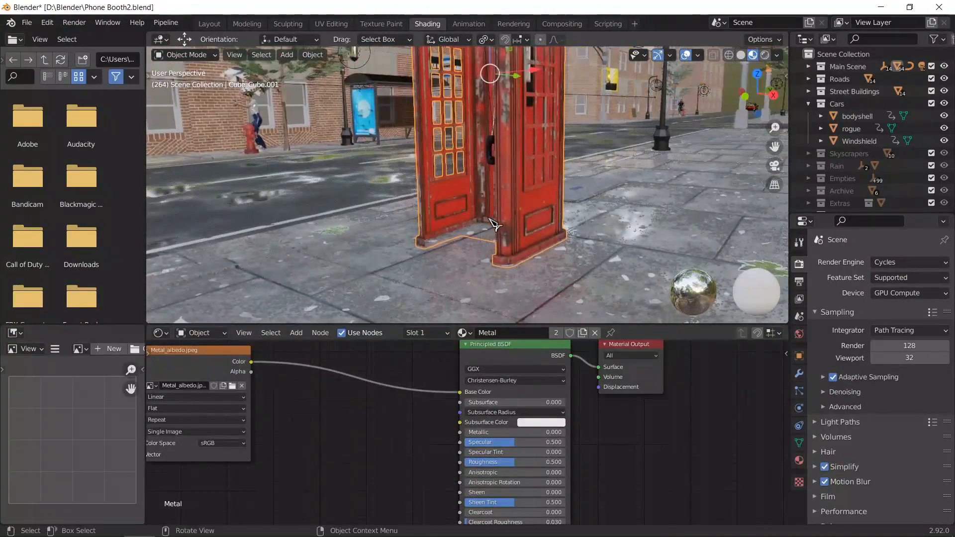
# Move the Material Output node farther from the Principled BSDF node to make room between them
pyautogui.click(591, 259)
pyautogui.click(534, 256)
pyautogui.scroll(-3, 468, 433)
pyautogui.scroll(3, 482, 442)
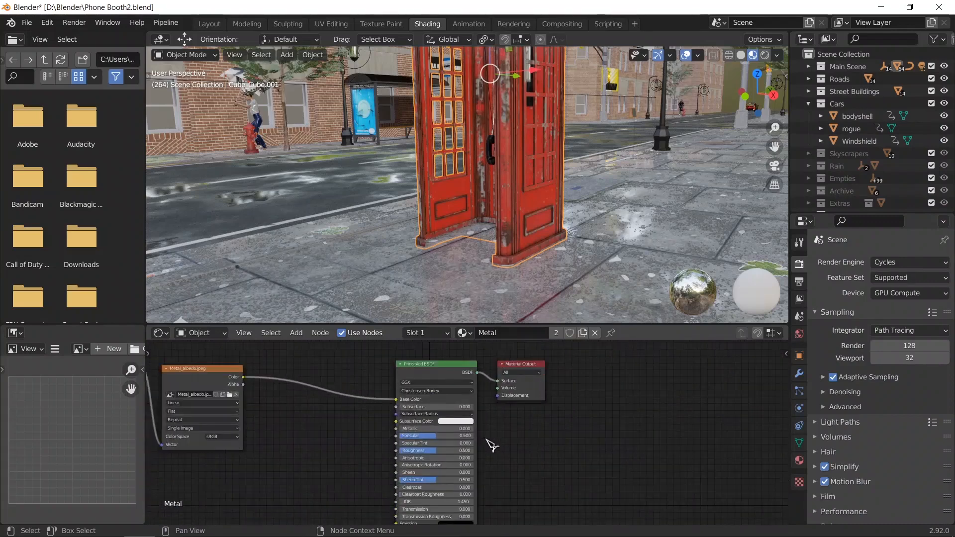
pyautogui.moveTo(548, 398); pyautogui.dragTo(649, 392)
pyautogui.moveTo(523, 413); pyautogui.dragTo(568, 453, button='middle')
pyautogui.scroll(1, 512, 443)
pyautogui.moveTo(501, 437); pyautogui.dragTo(531, 473, button='middle')
# Add an Ambient Occlusion node above the Principled BSDF and enable its Inside option
pyautogui.hotkey('shift', 'a')
pyautogui.click(423, 387)
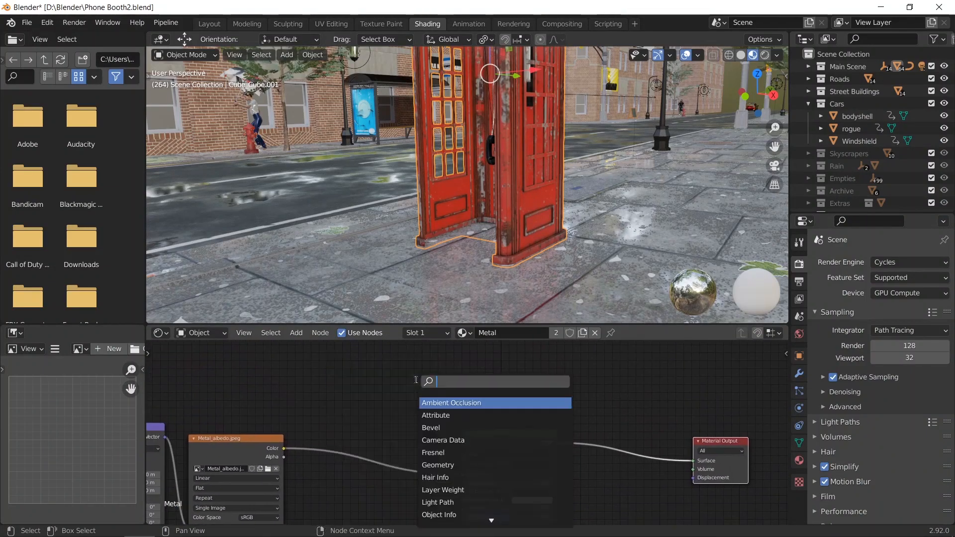
pyautogui.write('amb')
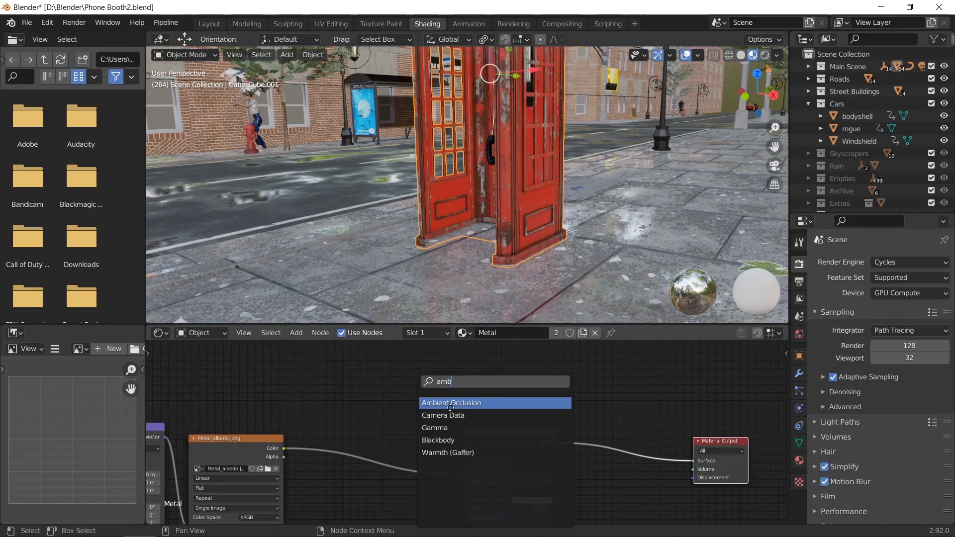
pyautogui.click(451, 403)
pyautogui.click(438, 414)
pyautogui.scroll(1, 438, 414)
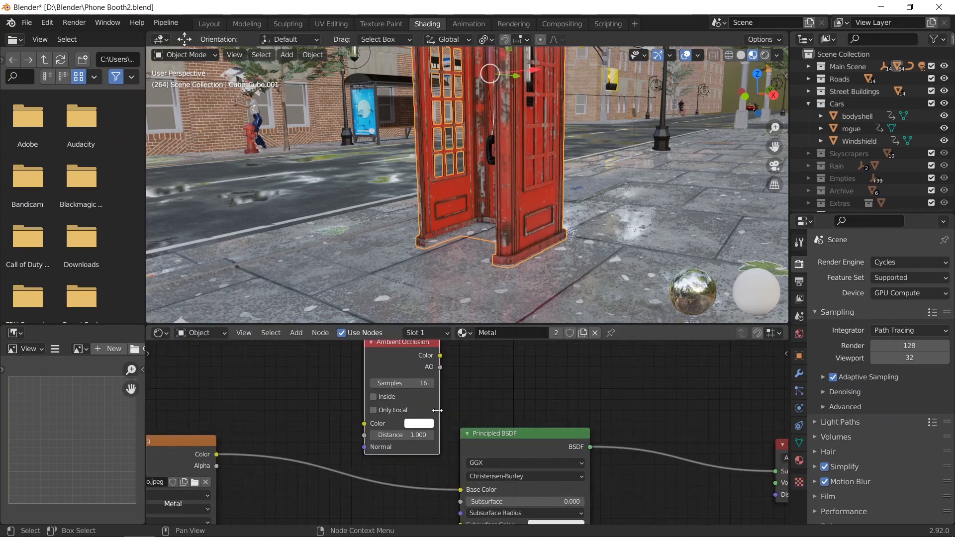
pyautogui.click(374, 396)
# Add a Mix Shader node above the link between the Principled BSDF and the Material Output
pyautogui.hotkey('shift', 'a')
pyautogui.click(461, 379)
pyautogui.write('mi')
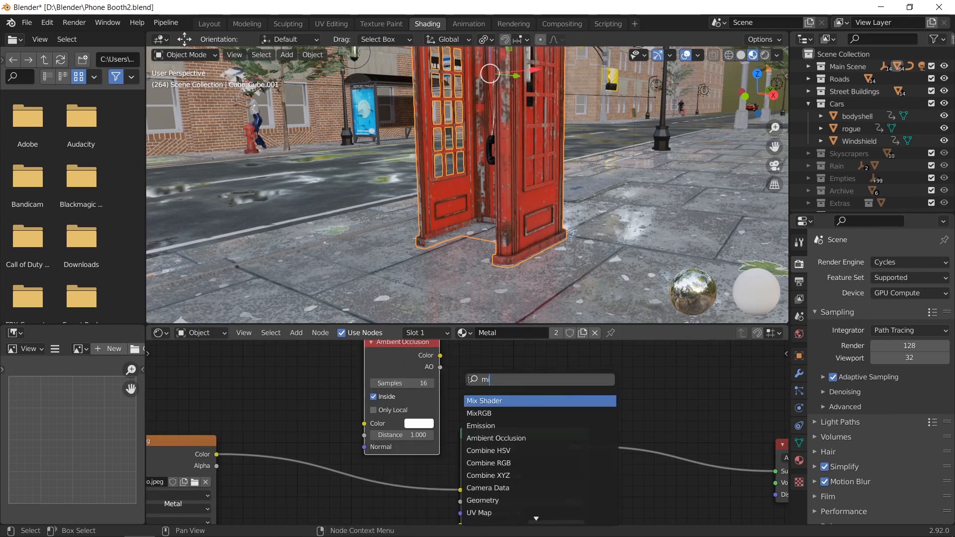
pyautogui.click(491, 401)
pyautogui.click(604, 361)
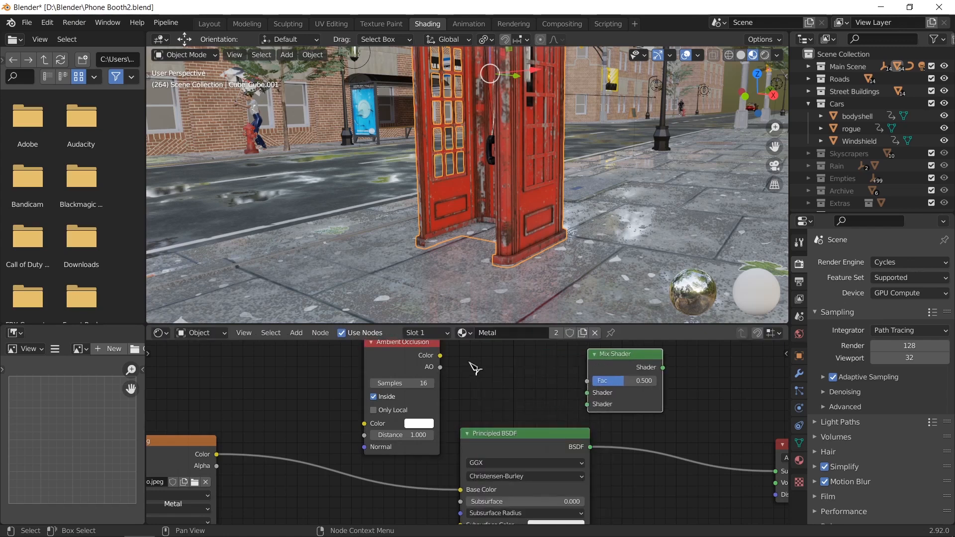
# Connect the Ambient Occlusion color and the Principled BSDF to the Mix Shader, and its output to the Material Output's Surface
pyautogui.moveTo(440, 355); pyautogui.dragTo(593, 401)
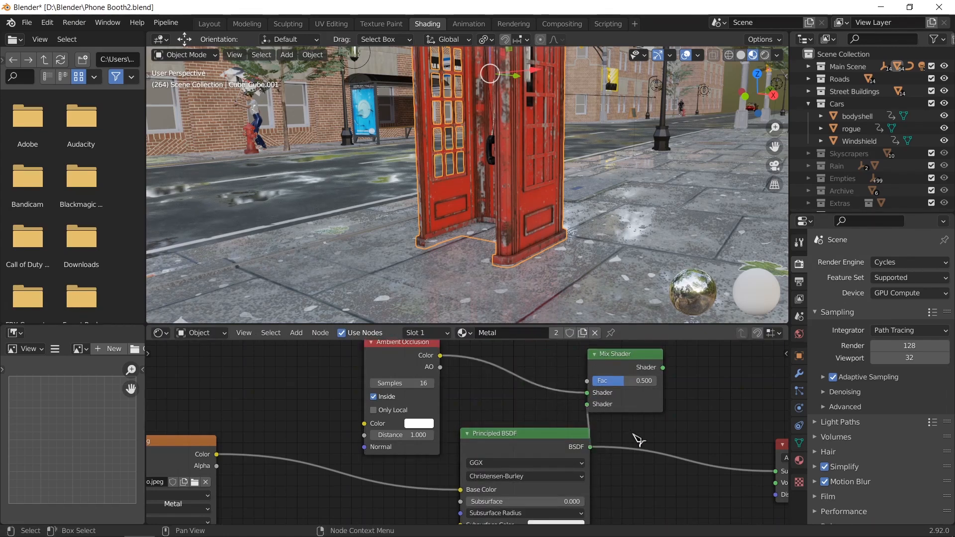
pyautogui.moveTo(635, 441); pyautogui.dragTo(564, 412, button='middle')
pyautogui.moveTo(554, 370); pyautogui.dragTo(667, 474)
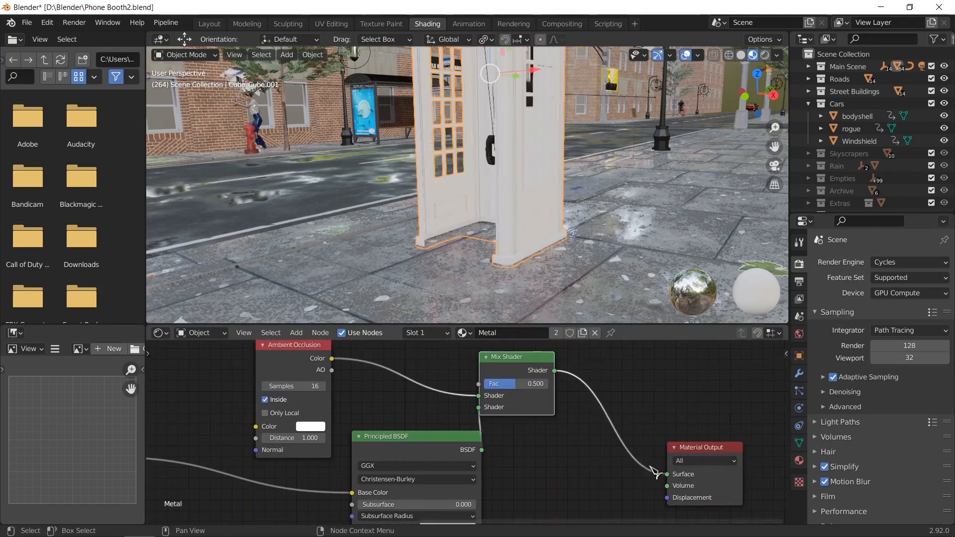
# Reroute the Ambient Occlusion color from the Mix Shader's first Shader input to its Fac input
pyautogui.scroll(6, 472, 252)
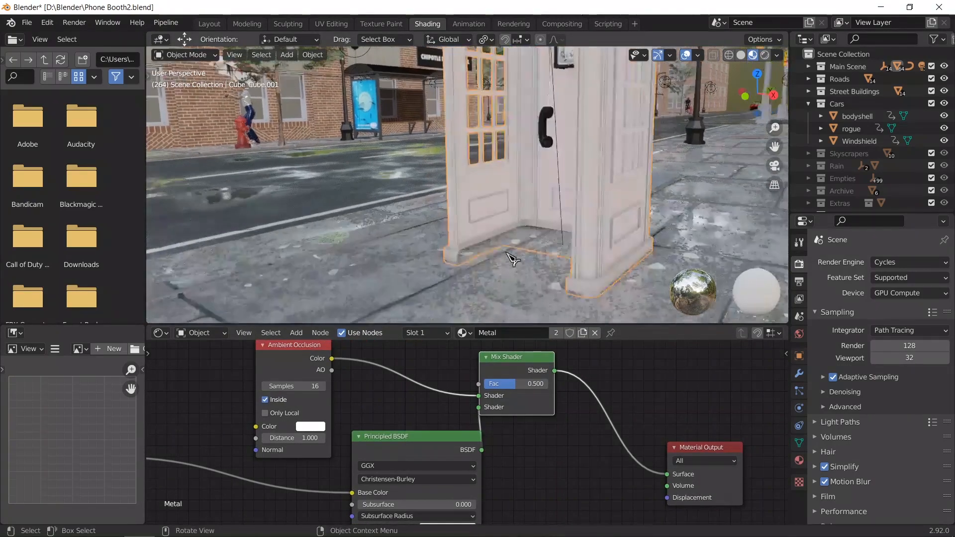
pyautogui.scroll(2, 526, 237)
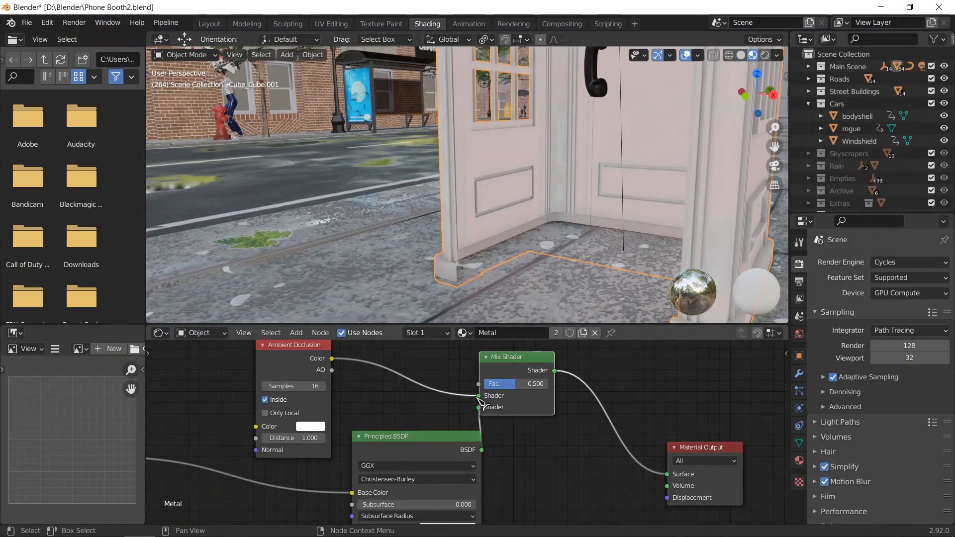
pyautogui.moveTo(479, 396); pyautogui.dragTo(479, 384)
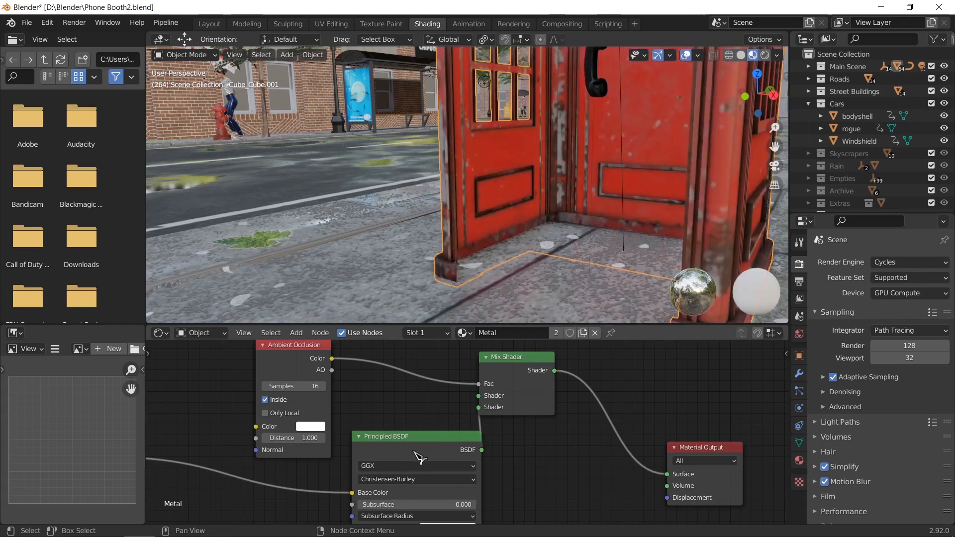
pyautogui.scroll(-3, 419, 457)
pyautogui.moveTo(384, 395); pyautogui.dragTo(399, 326)
pyautogui.hotkey('shift', 'd')
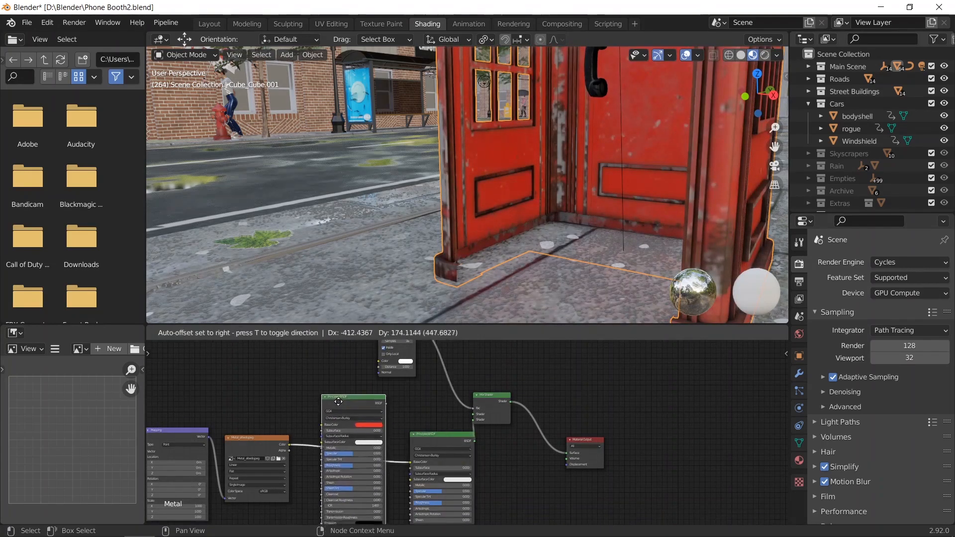
pyautogui.click(331, 393)
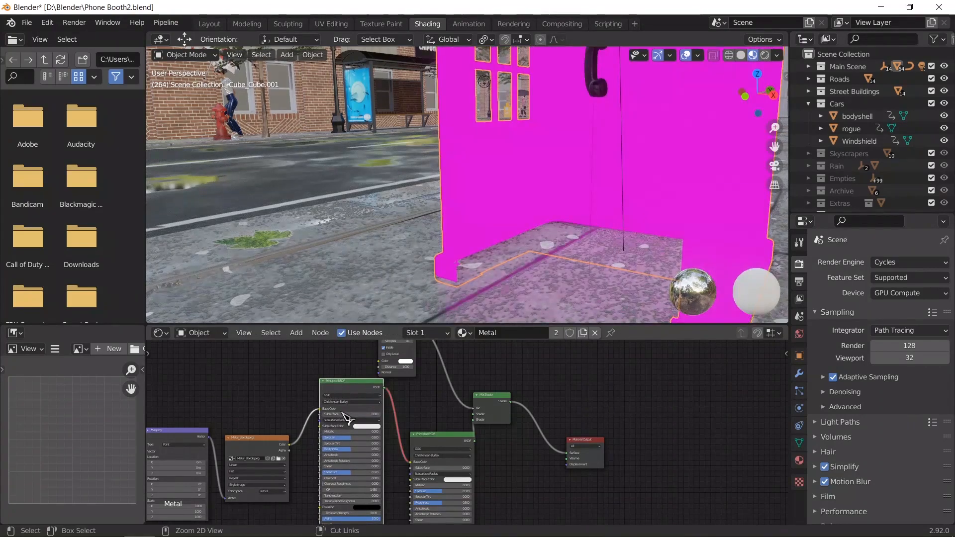
pyautogui.hotkey('ctrl', 'x')
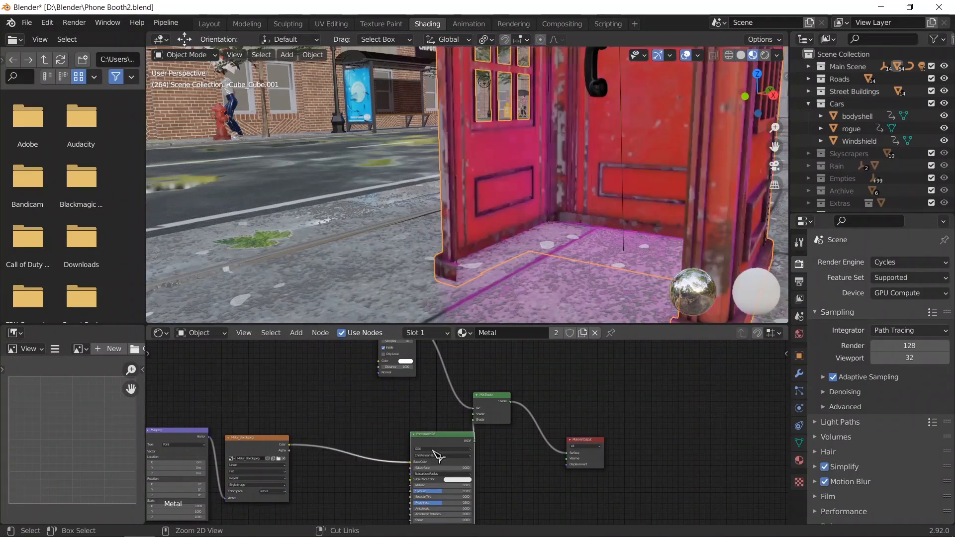
# Duplicate the Principled BSDF node without attaching it to any link and place the copy above the Metal_albedo texture node
pyautogui.hotkey('shift', 'd')
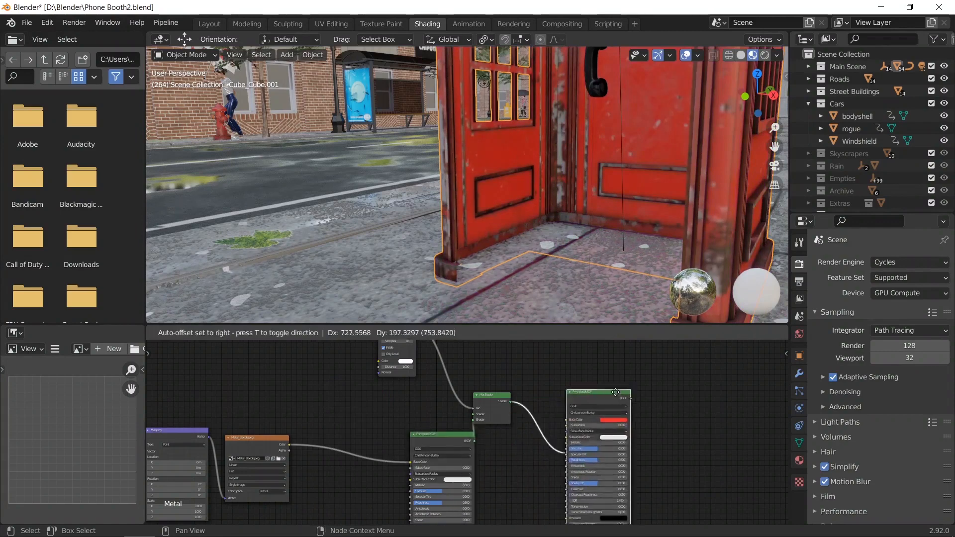
pyautogui.click(695, 396)
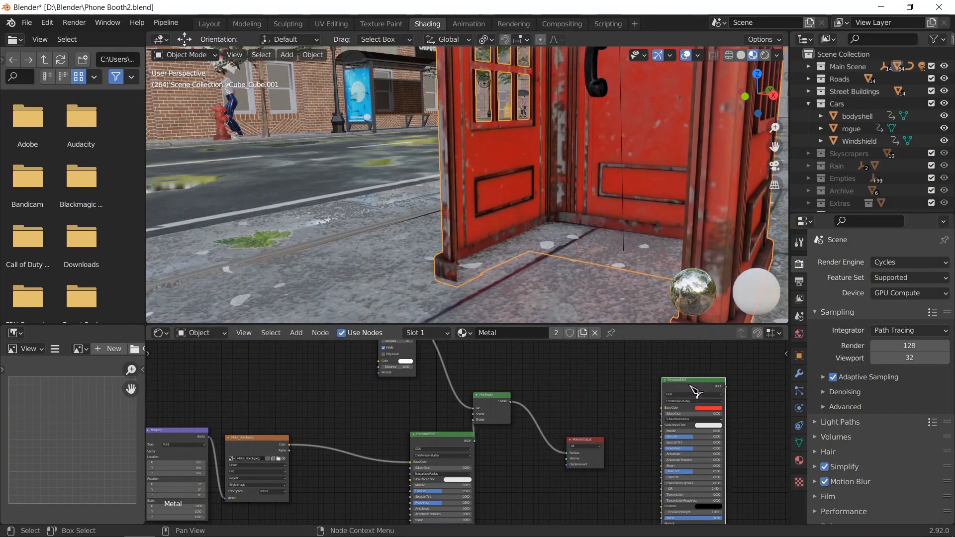
pyautogui.click(666, 381)
pyautogui.moveTo(689, 381); pyautogui.dragTo(321, 392)
pyautogui.scroll(4, 323, 393)
pyautogui.moveTo(322, 393); pyautogui.dragTo(437, 429, button='middle')
pyautogui.scroll(-2, 374, 423)
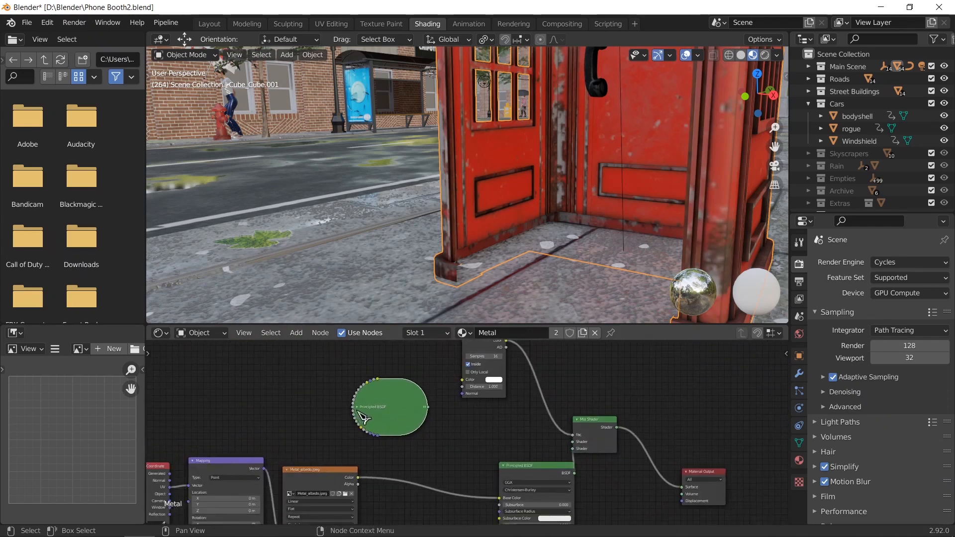
pyautogui.click(358, 408)
pyautogui.scroll(3, 405, 437)
# Set the duplicated Principled BSDF's base color to yellow and connect it to the Mix Shader's first Shader input
pyautogui.click(410, 441)
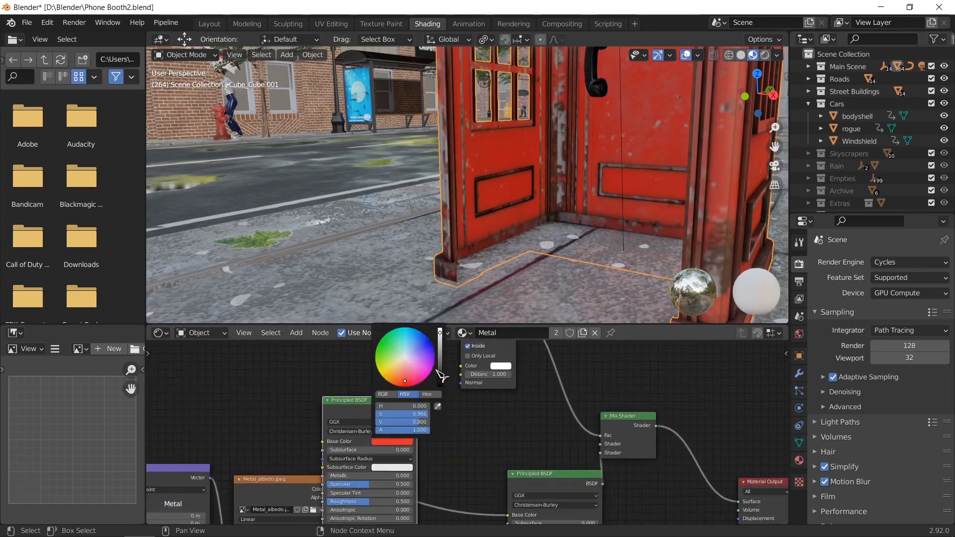
pyautogui.click(408, 364)
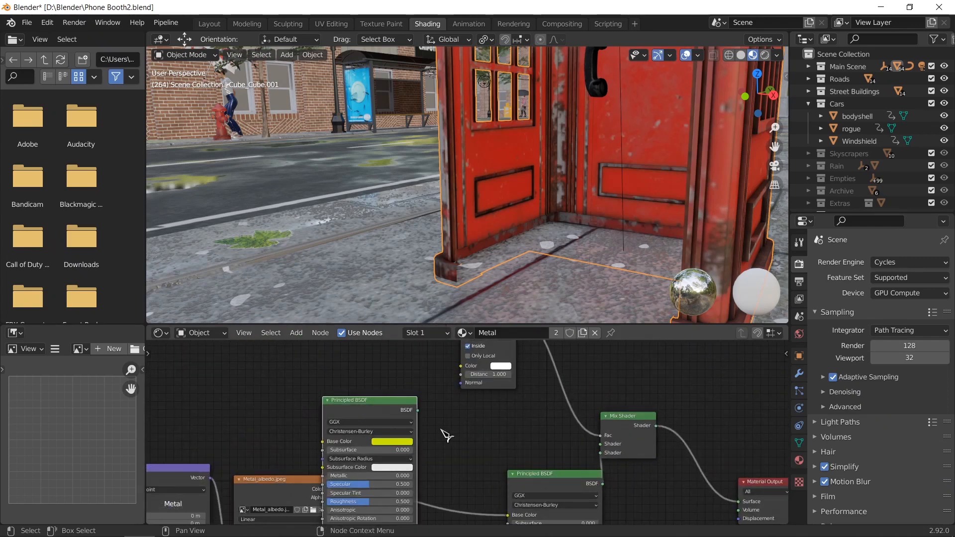
pyautogui.moveTo(419, 410); pyautogui.dragTo(601, 444)
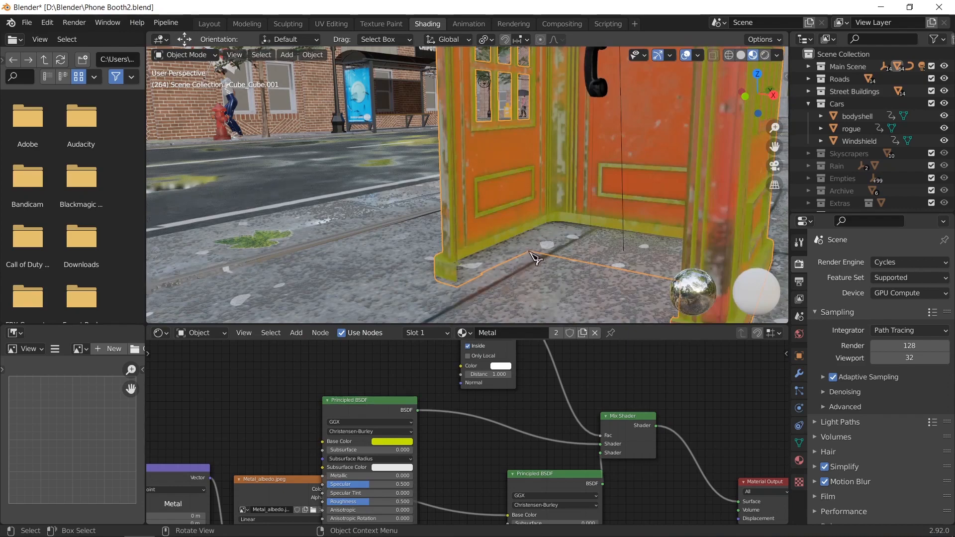
# Enable Only Local on the Ambient Occlusion node and raise its distance to about 11.8
pyautogui.scroll(-9, 531, 252)
pyautogui.moveTo(518, 204)
pyautogui.keyDown('shift'); pyautogui.mouseDown(button='middle')
pyautogui.moveTo(522, 231)
pyautogui.moveTo(540, 243)
pyautogui.moveTo(525, 216)
pyautogui.mouseUp(button='middle'); pyautogui.keyUp('shift')
pyautogui.scroll(4, 548, 244)
pyautogui.scroll(1, 478, 417)
pyautogui.scroll(1, 496, 426)
pyautogui.keyDown('shift'); pyautogui.moveTo(502, 392); pyautogui.dragTo(516, 432, button='middle'); pyautogui.keyUp('shift')
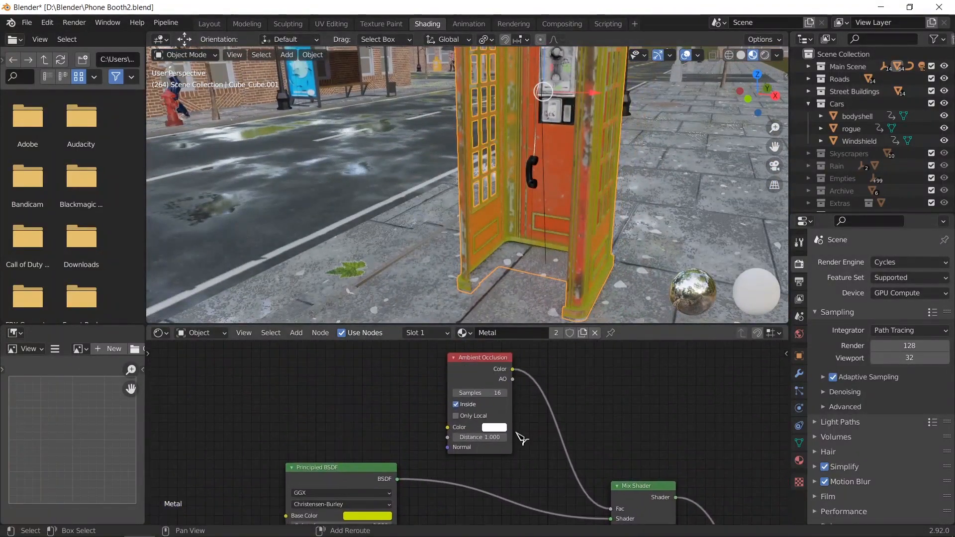
pyautogui.scroll(1, 470, 425)
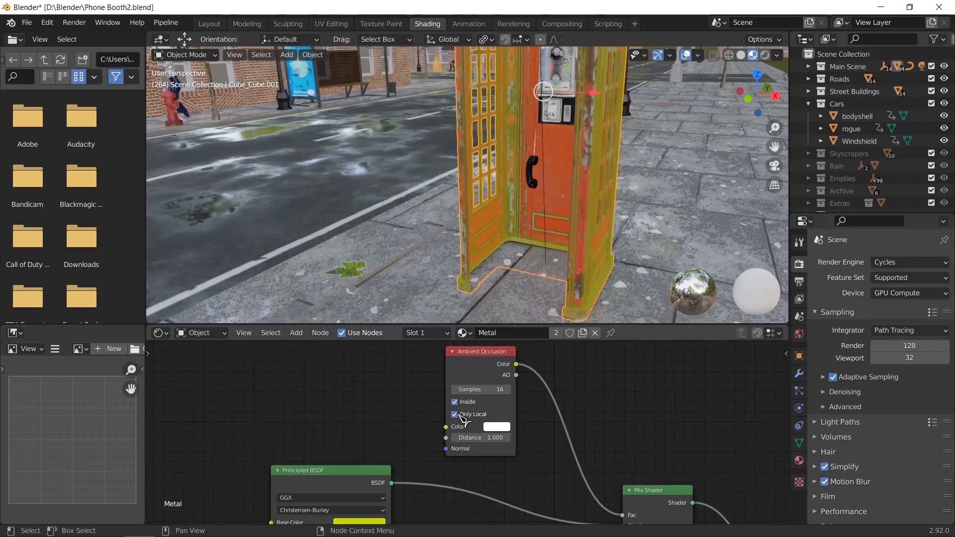
pyautogui.click(455, 403)
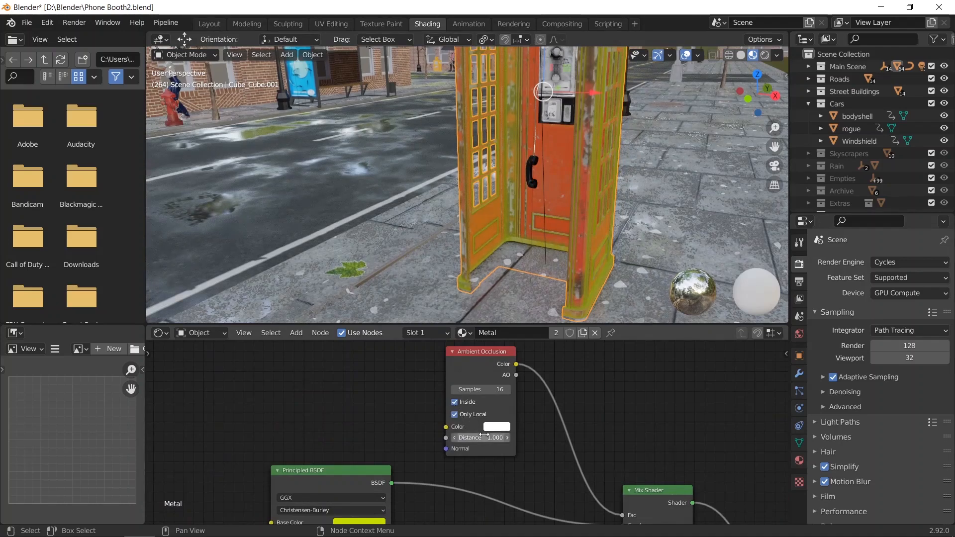
pyautogui.moveTo(479, 438); pyautogui.dragTo(500, 438)
pyautogui.scroll(-2, 468, 380)
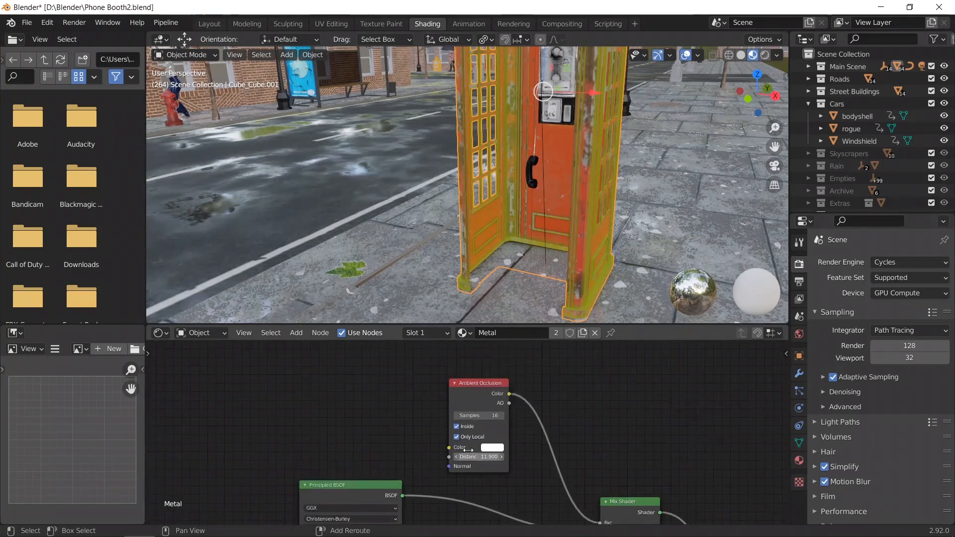
# Delete the Ambient Occlusion, Mix Shader and yellow Principled BSDF nodes, and reconnect the original Principled BSDF to the output's Surface
pyautogui.press('x')
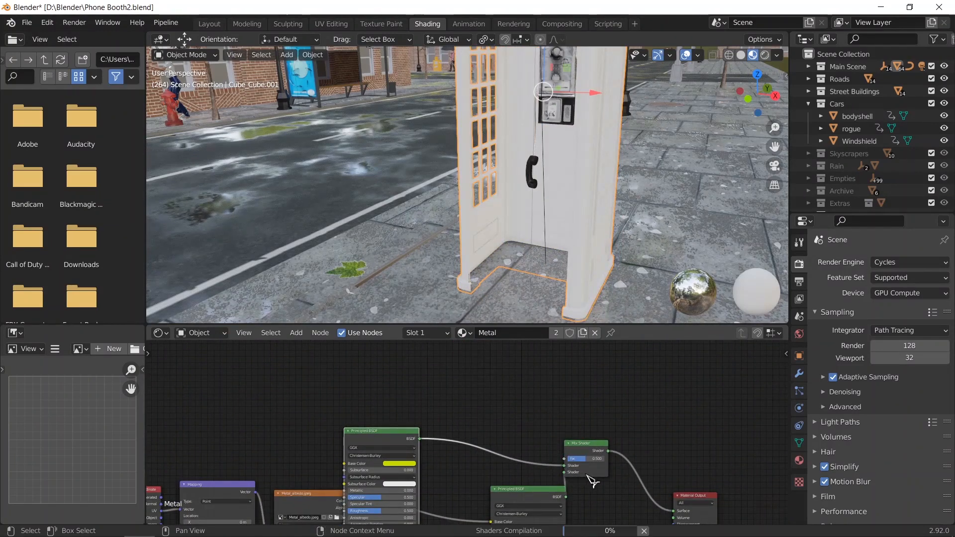
pyautogui.press('x')
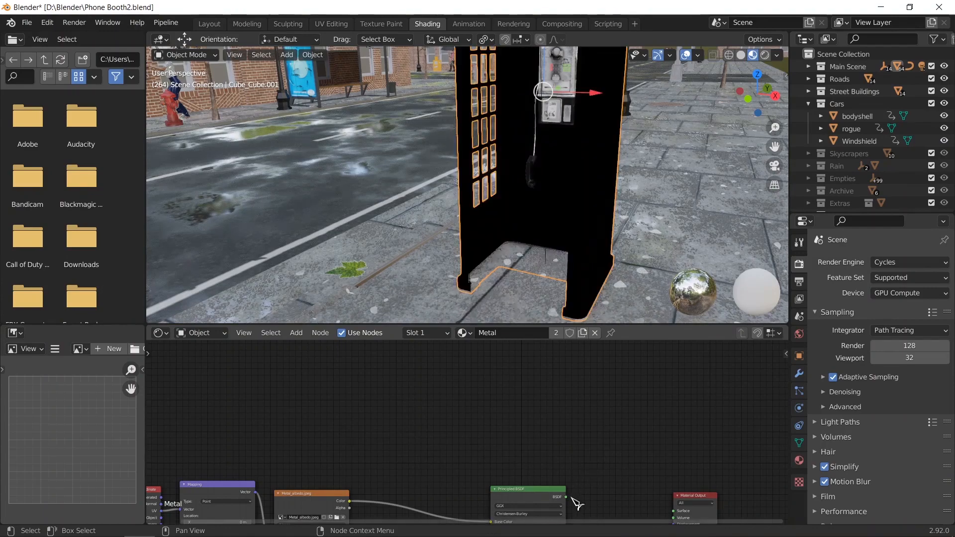
pyautogui.moveTo(566, 497); pyautogui.dragTo(679, 520)
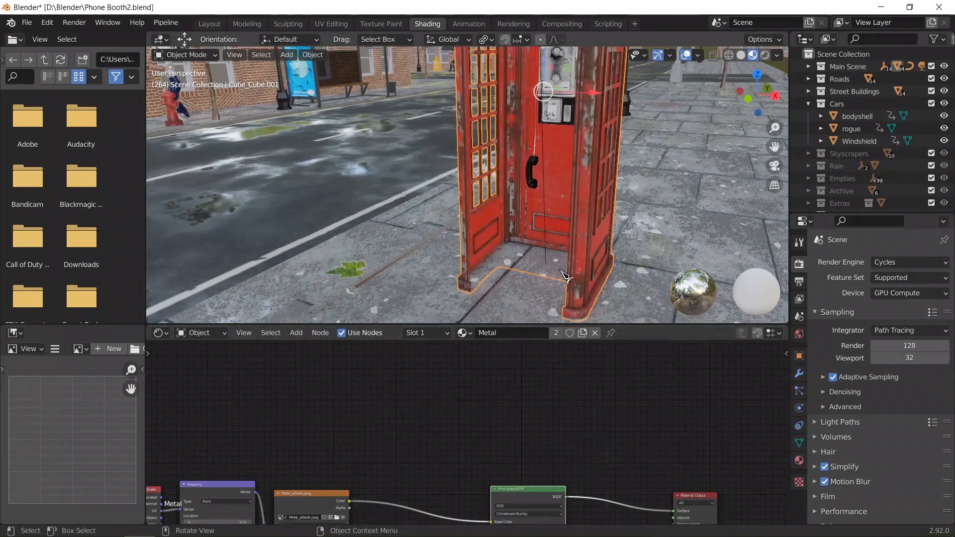
# Bring the whole phone booth into view and return to the Layout workspace
pyautogui.scroll(-2, 568, 274)
pyautogui.moveTo(564, 243); pyautogui.dragTo(545, 258, button='middle')
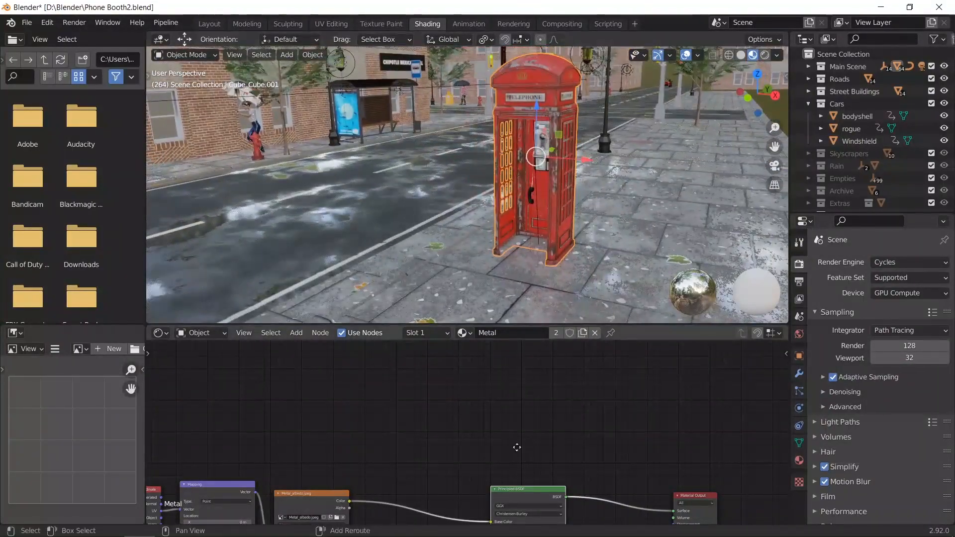
pyautogui.scroll(-3, 522, 393)
pyautogui.click(209, 23)
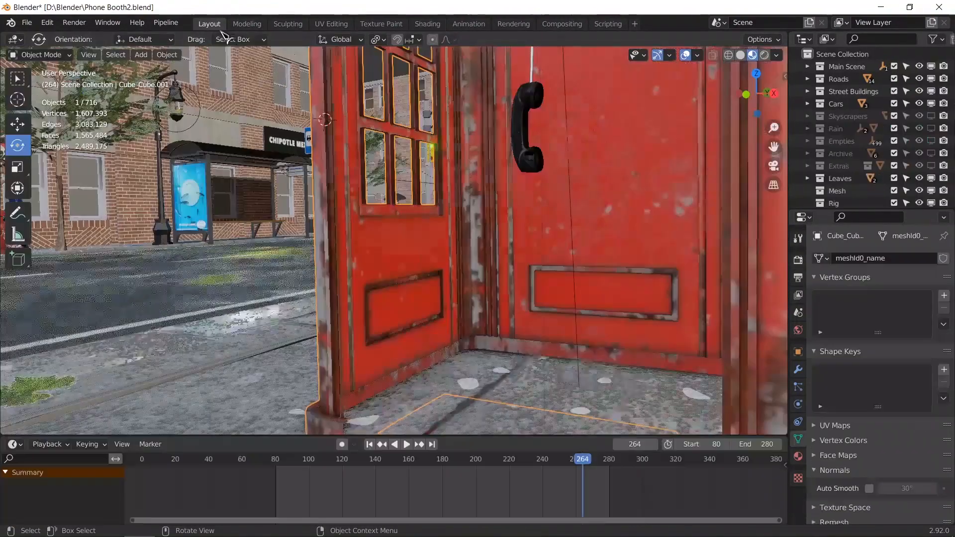
# Deselect the phone booth and view the scene through the camera
pyautogui.scroll(-4, 471, 219)
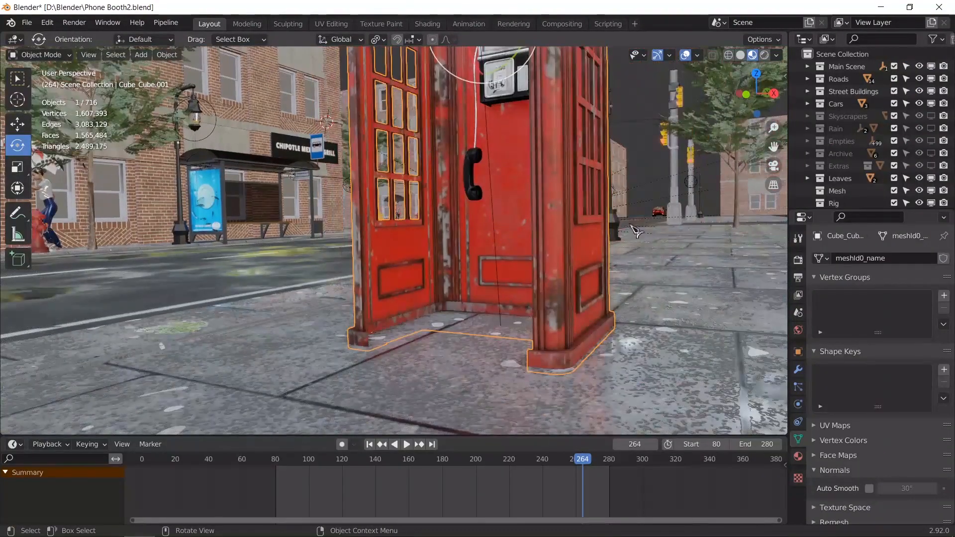
pyautogui.click(643, 180)
pyautogui.scroll(-3, 553, 233)
pyautogui.moveTo(546, 230); pyautogui.dragTo(548, 266, button='middle')
pyautogui.scroll(1, 548, 265)
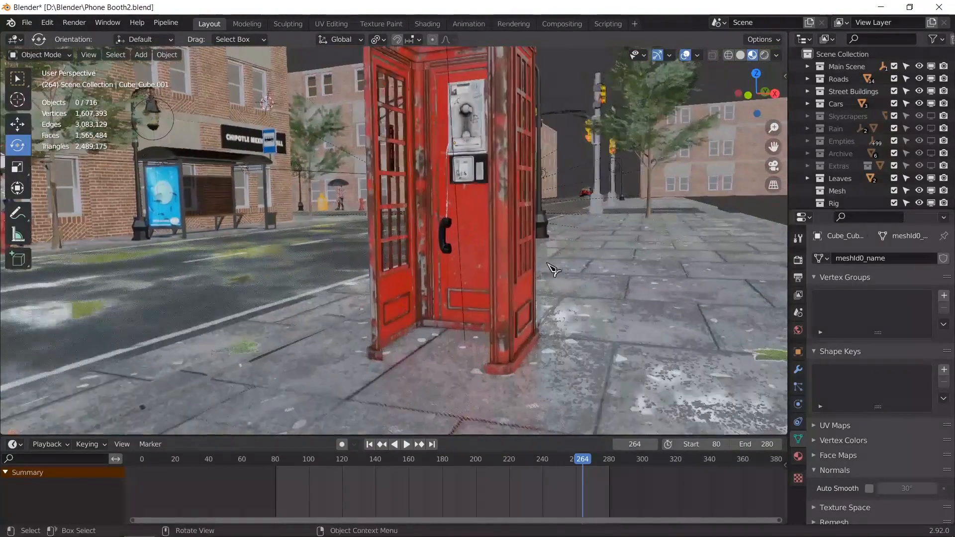
pyautogui.scroll(-1, 549, 264)
pyautogui.press('KP_0')
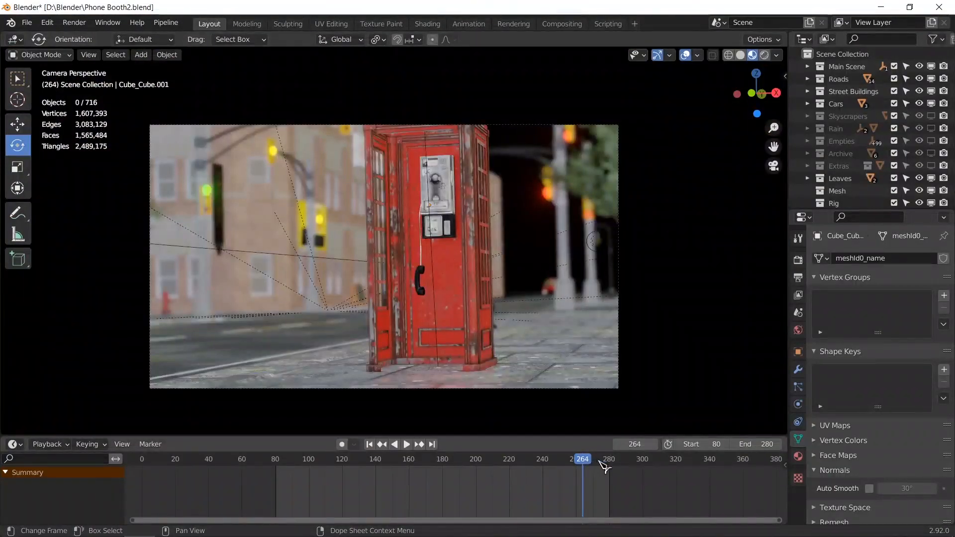
# Play the end of the animation through the camera, select the distant car, and scrub back to review its movement
pyautogui.press('space')
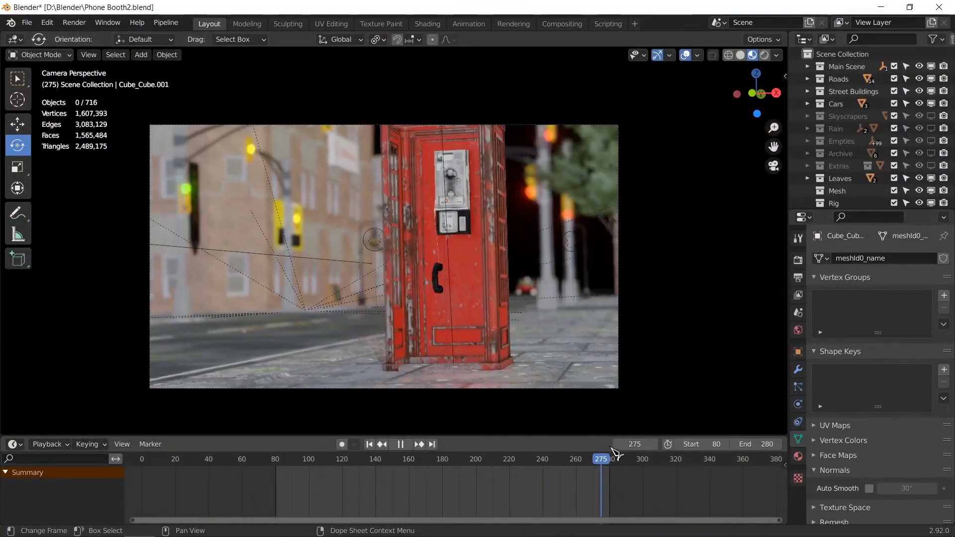
pyautogui.press('space')
pyautogui.press('space')
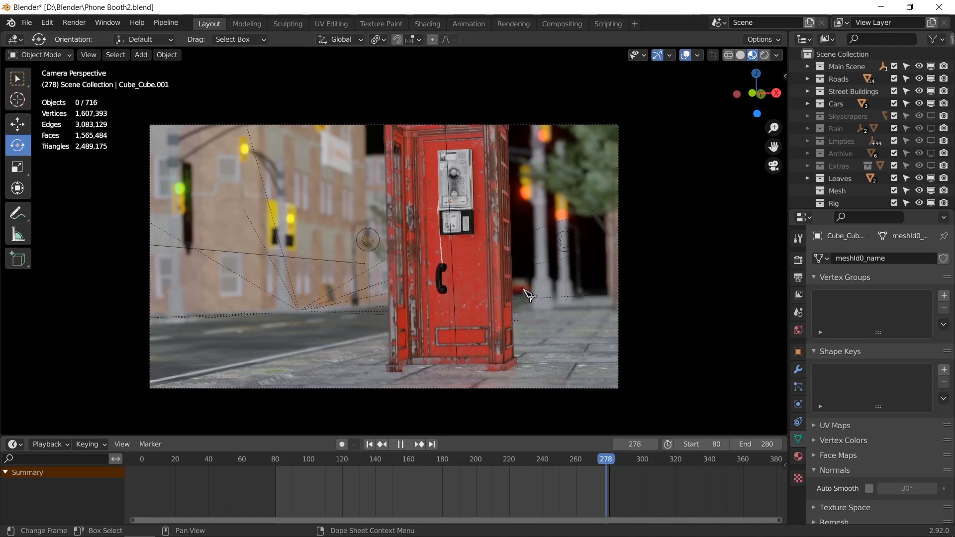
pyautogui.press('space')
pyautogui.click(523, 290)
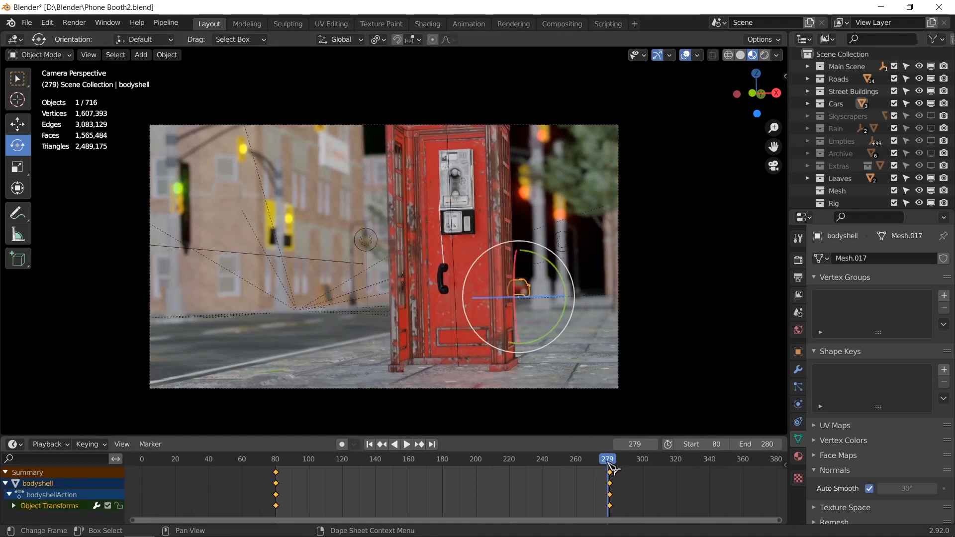
pyautogui.click(551, 465)
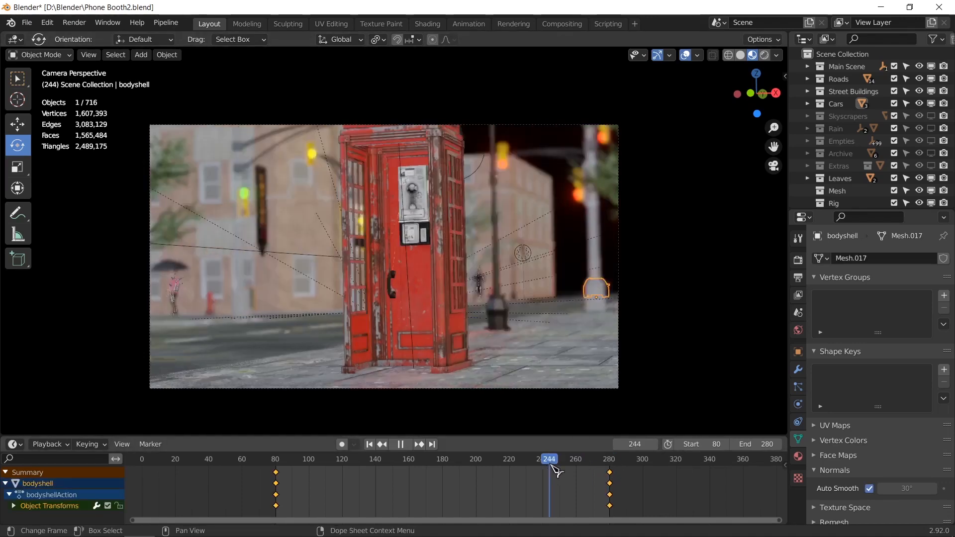
pyautogui.moveTo(552, 466); pyautogui.dragTo(563, 465)
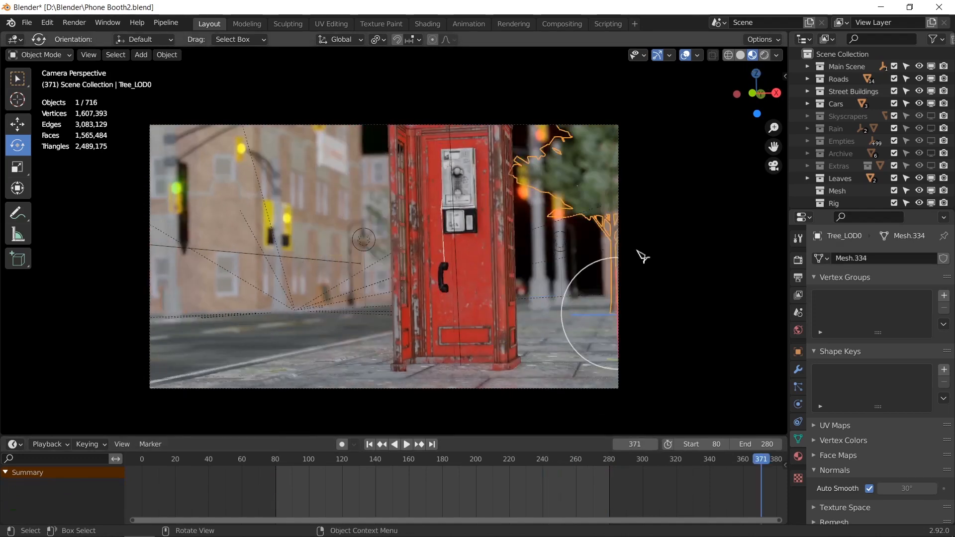
# Switch the viewport to solid shading, select and frame the distant car, and review its movement up to frame 266
pyautogui.click(741, 55)
pyautogui.press('KP_Decimal')
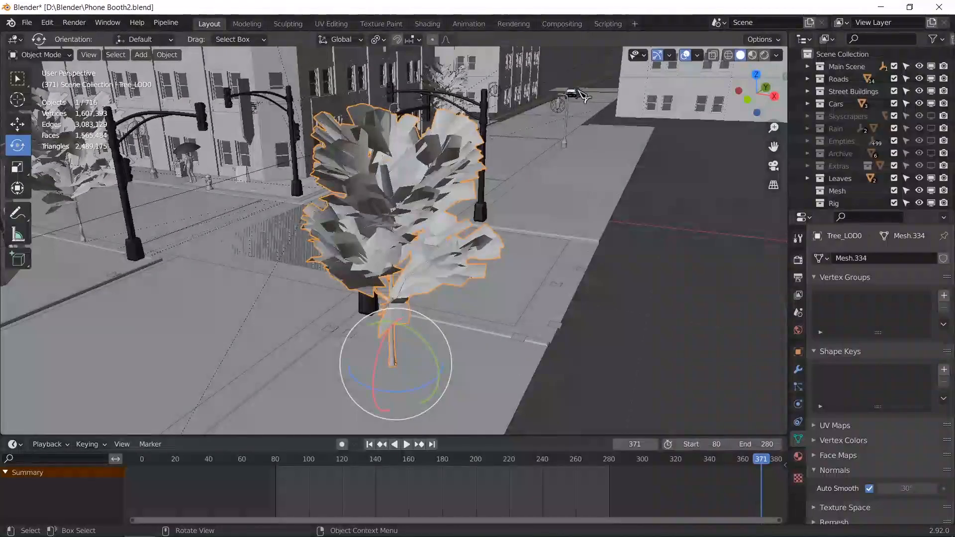
pyautogui.click(579, 91)
pyautogui.press('KP_Decimal')
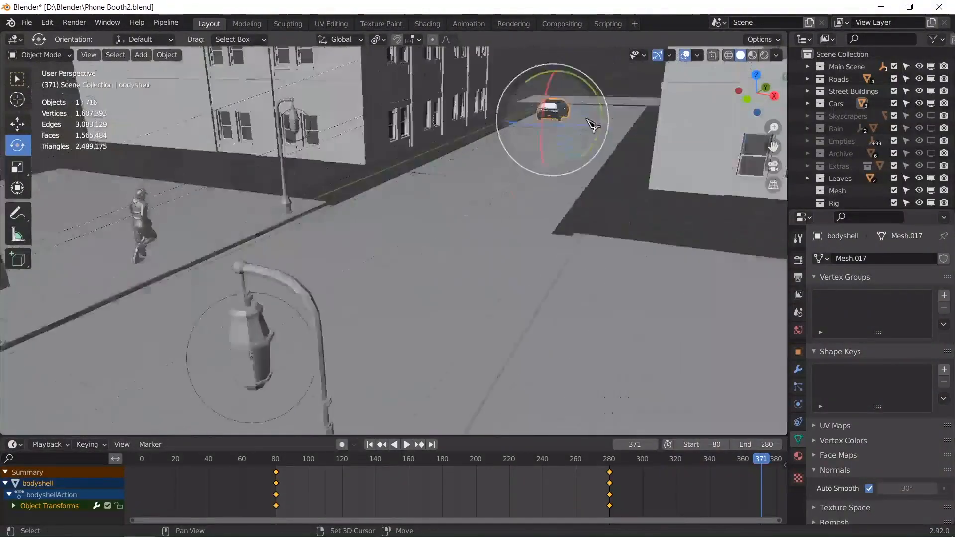
pyautogui.click(490, 466)
pyautogui.press('space')
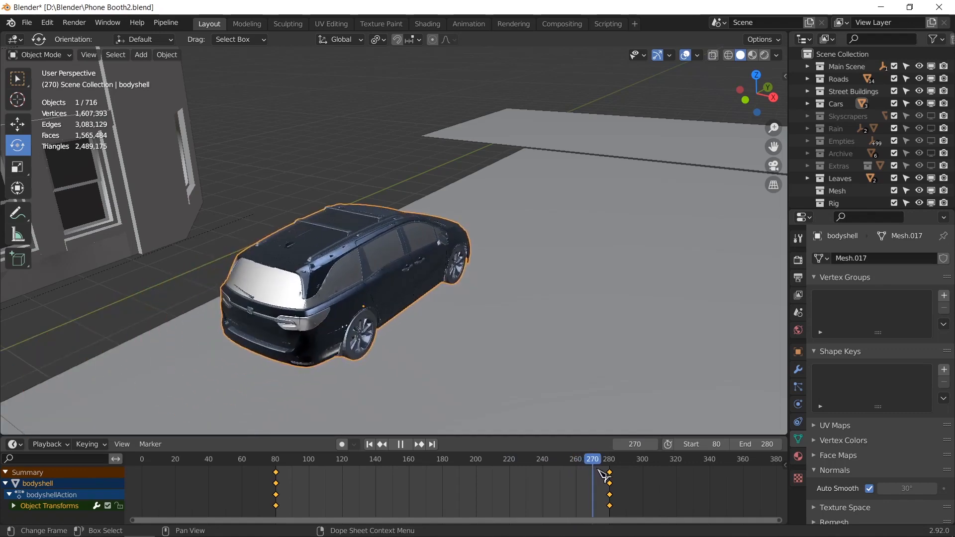
pyautogui.moveTo(611, 472); pyautogui.dragTo(586, 466)
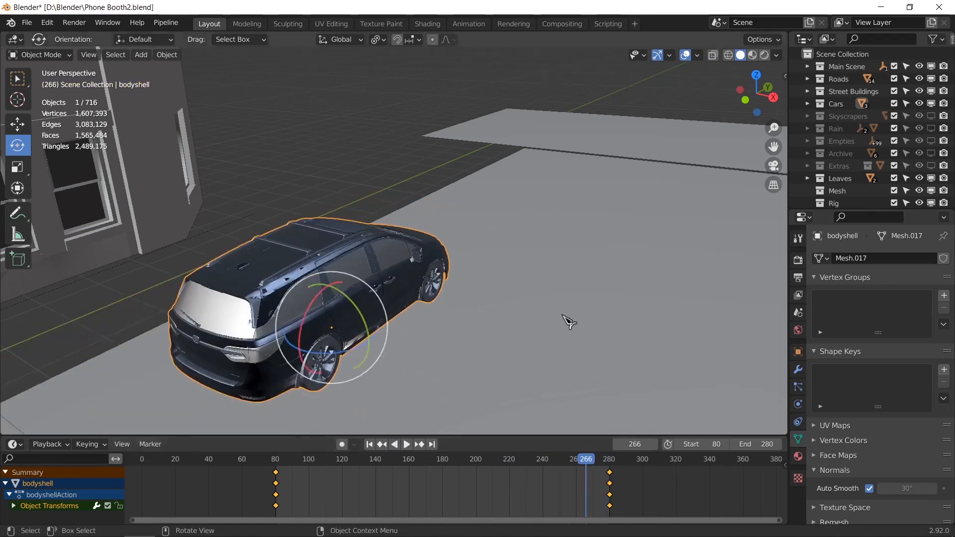
# Return to the camera view and scrub through the car's animation up to frame 280 and back to frame 207
pyautogui.scroll(-8, 565, 316)
pyautogui.press('KP_0')
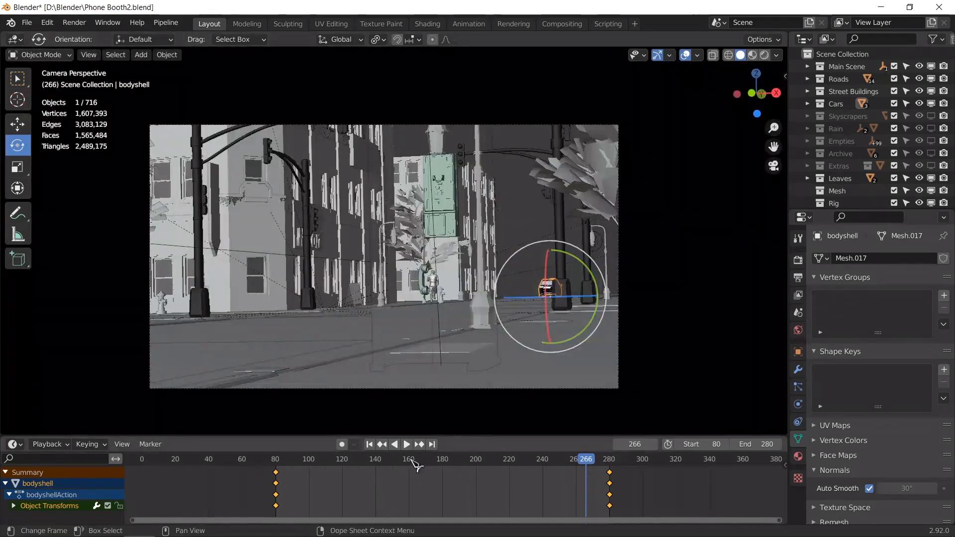
pyautogui.moveTo(367, 461); pyautogui.dragTo(617, 482)
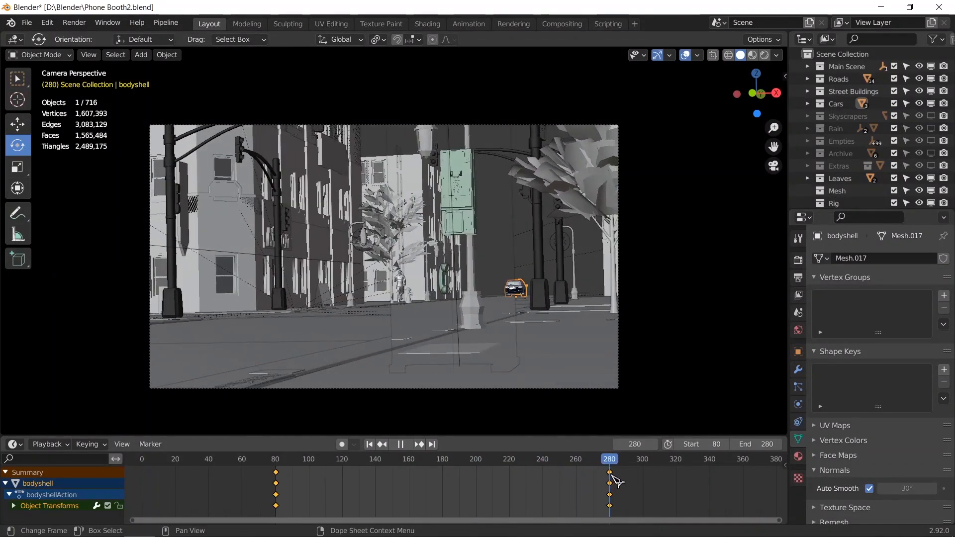
pyautogui.moveTo(617, 481); pyautogui.dragTo(492, 476)
# View the whole street from outside the camera and play the car's movement from its start, stopping at frame 105
pyautogui.moveTo(473, 366); pyautogui.dragTo(445, 362, button='middle')
pyautogui.scroll(-10, 456, 386)
pyautogui.scroll(7, 444, 367)
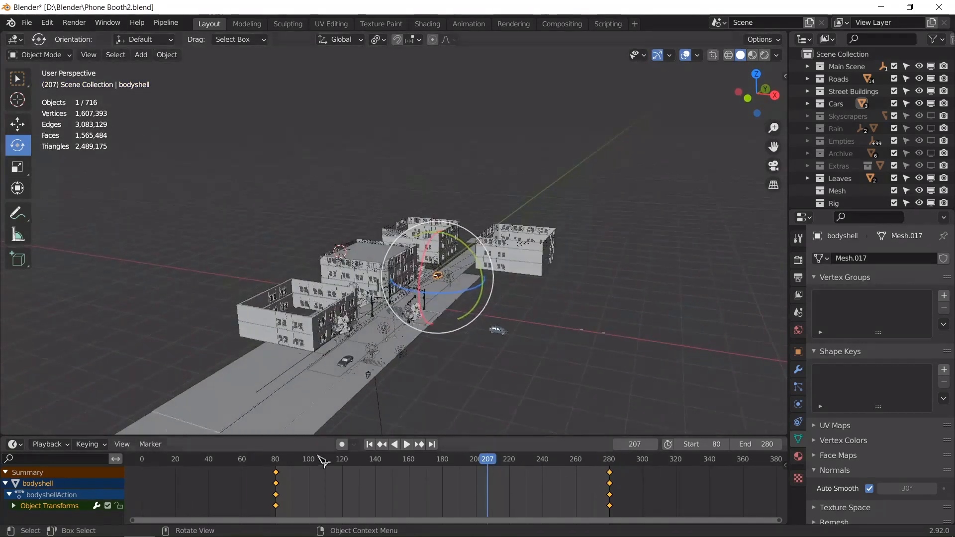
pyautogui.moveTo(295, 461); pyautogui.dragTo(281, 461)
pyautogui.press('space')
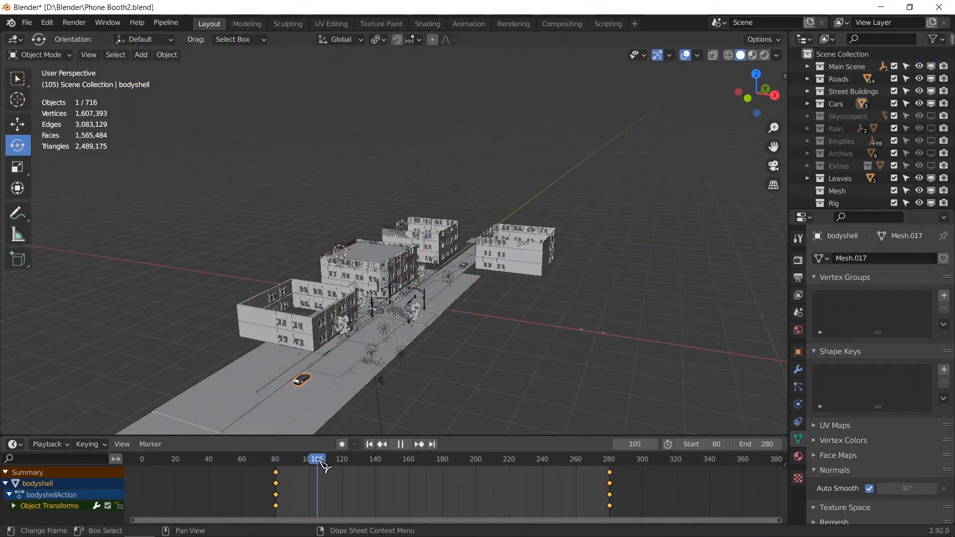
pyautogui.press('space')
# Save Phone Booth2.blend, deselect the car, and inspect the street layout more closely
pyautogui.hotkey('ctrl', 's')
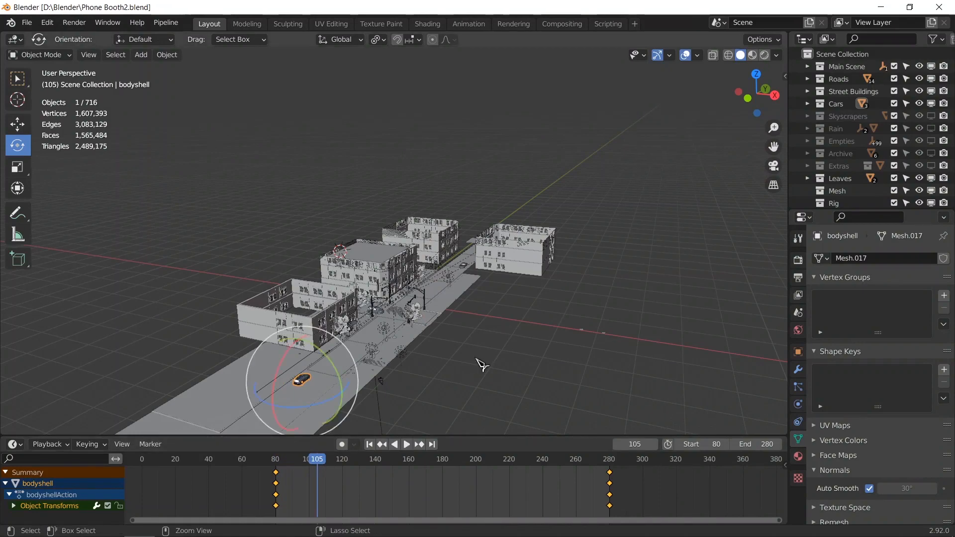
pyautogui.moveTo(501, 292); pyautogui.dragTo(578, 259, button='middle')
pyautogui.scroll(2, 549, 333)
pyautogui.click(548, 333)
pyautogui.scroll(2, 554, 339)
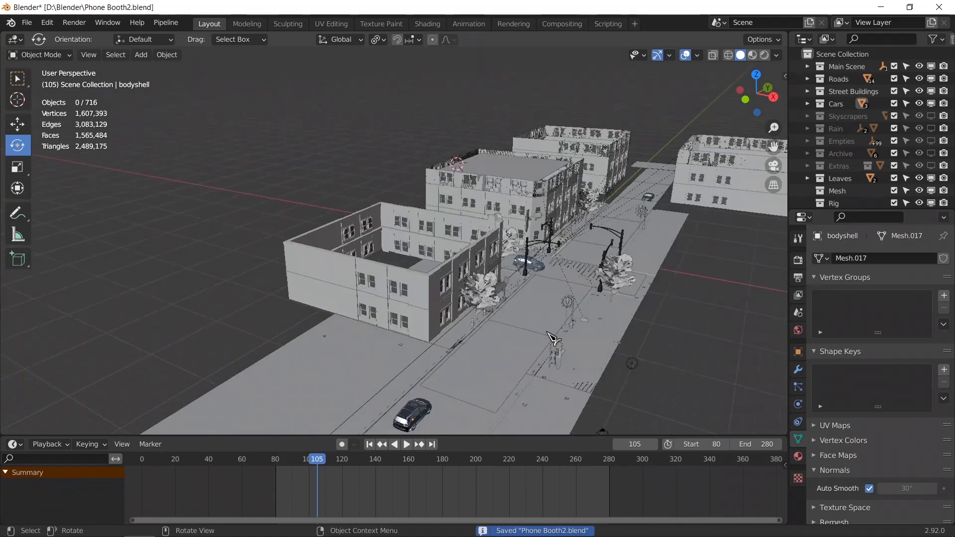
# Switch to the Desktop folder in File Explorer and open the test0080.mp4 render in the media player
pyautogui.hotkey('alt', 'Tab')
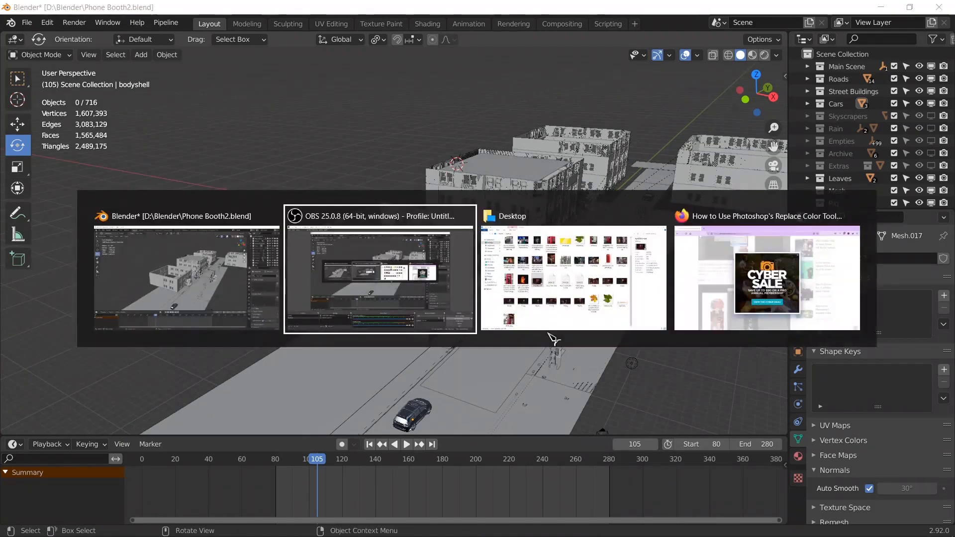
pyautogui.click(547, 334)
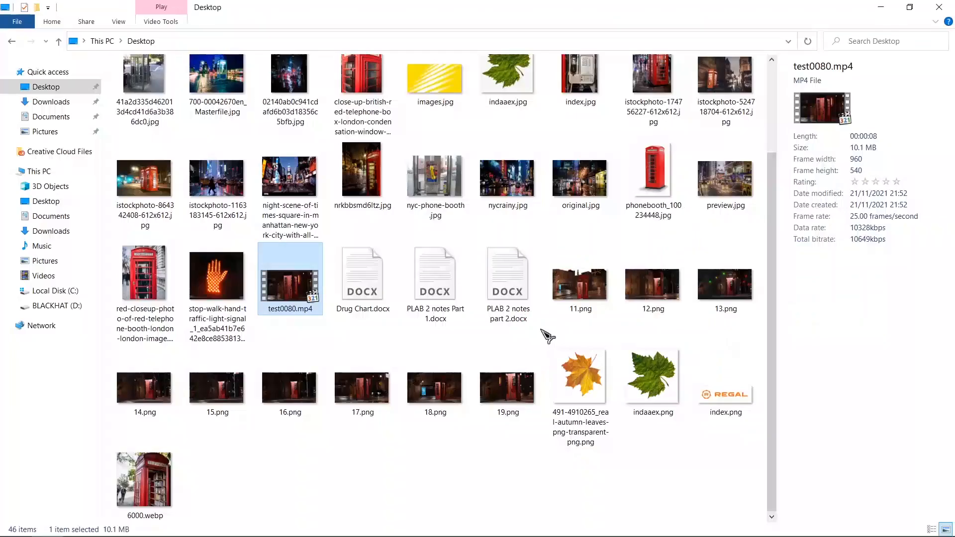
pyautogui.doubleClick(313, 282)
pyautogui.click(448, 222)
pyautogui.click(355, 27)
# Open the stop-walk-hand traffic light reference image, examine it enlarged, and close it
pyautogui.doubleClick(222, 249)
pyautogui.scroll(2, 352, 222)
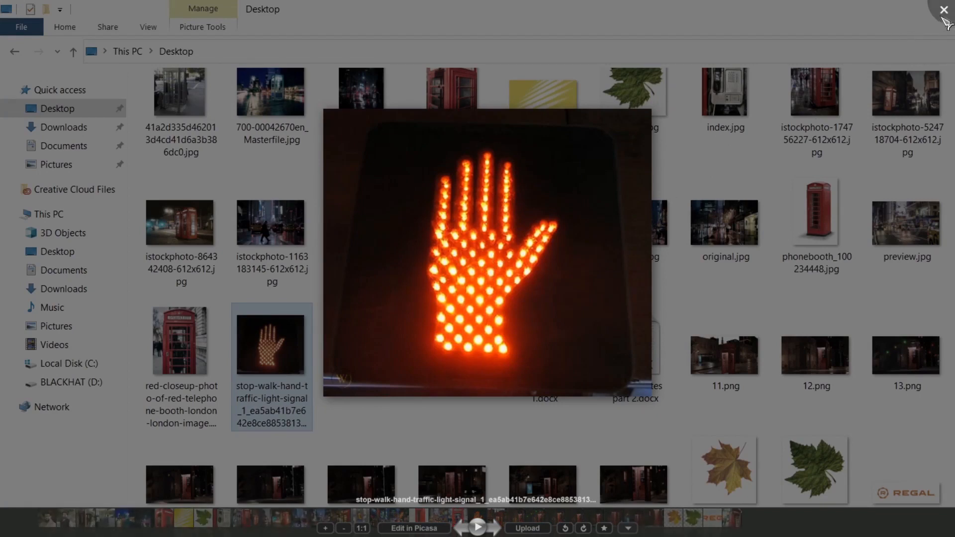
pyautogui.click(943, 17)
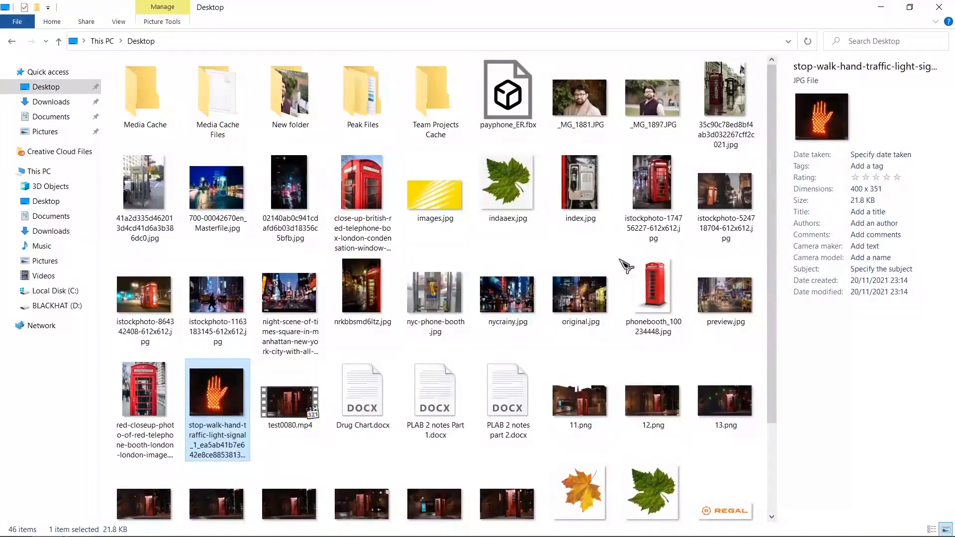
# Return to the test0080.mp4 video and play it in full screen
pyautogui.scroll(-3, 620, 259)
pyautogui.hotkey('alt', 'Tab')
pyautogui.scroll(-1, 622, 259)
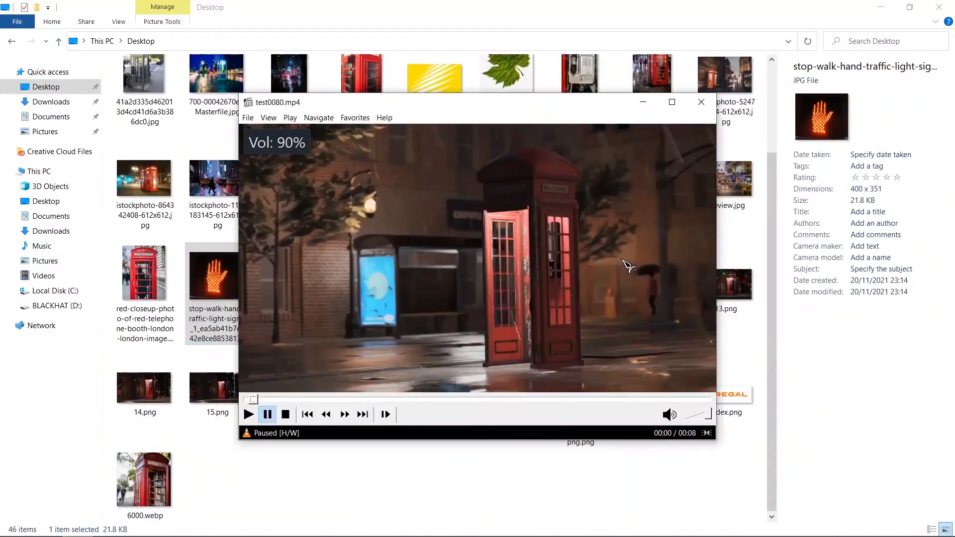
pyautogui.doubleClick(583, 267)
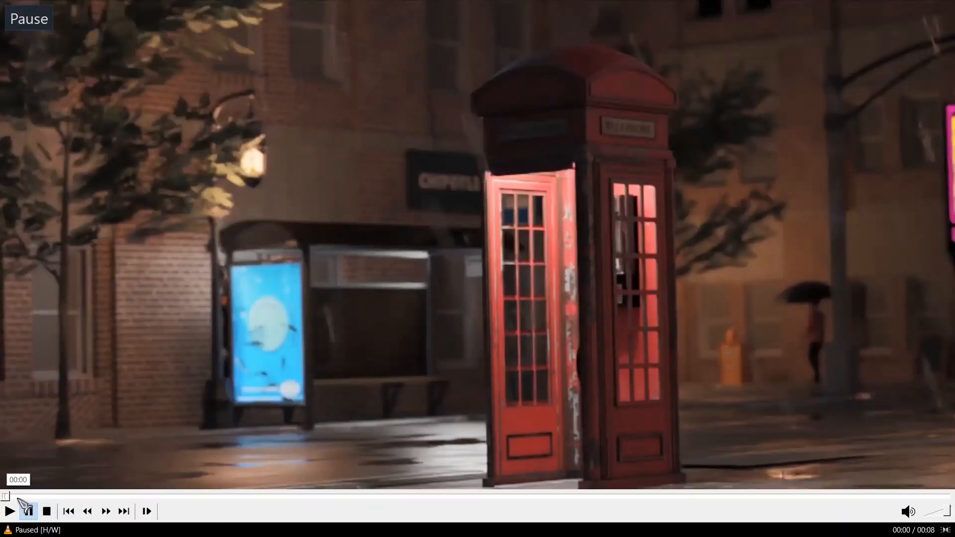
pyautogui.click(27, 511)
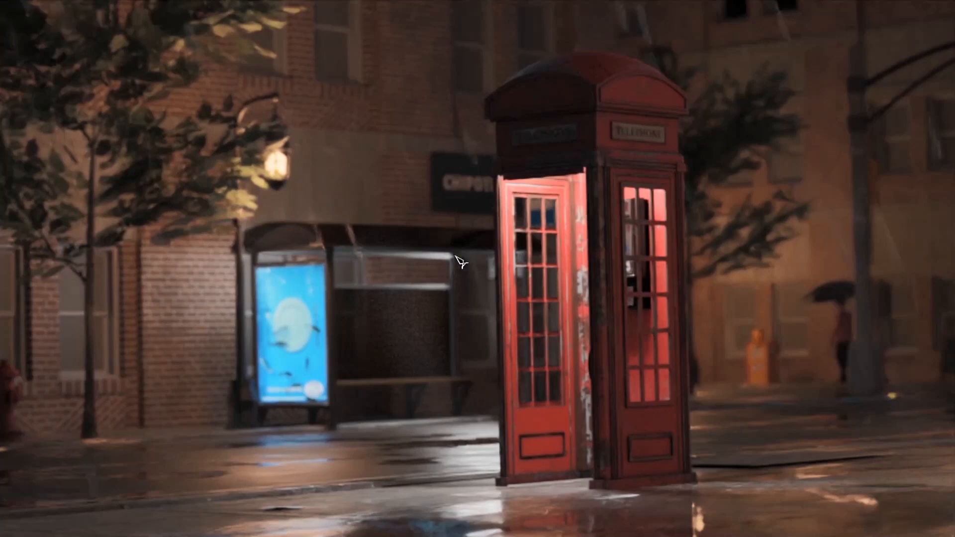
# Step through short stretches of the render by pausing and resuming it, and leave full screen
pyautogui.click(576, 198)
pyautogui.click(576, 198)
pyautogui.click(576, 198)
pyautogui.doubleClick(577, 198)
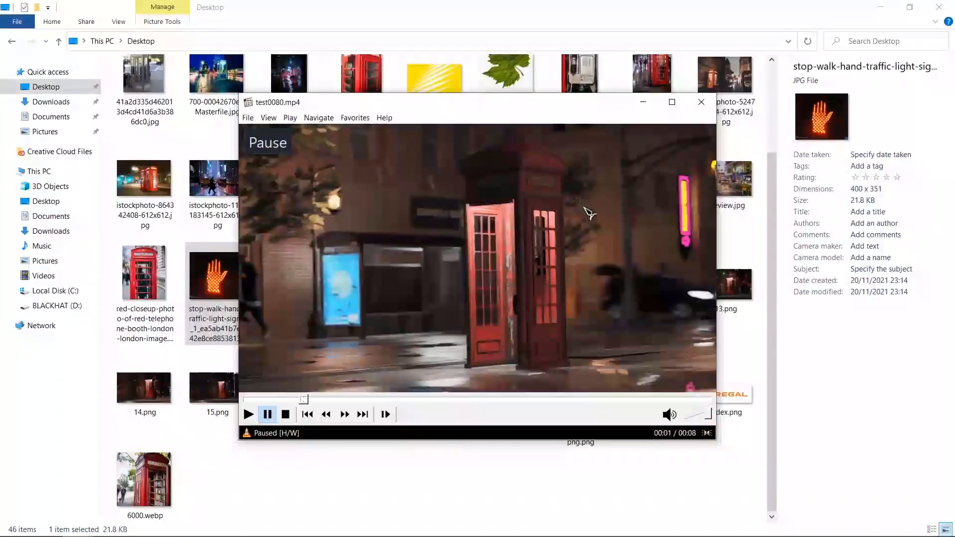
# Resume the render in full screen, replay it from the beginning, and pause it once more of the street has passed
pyautogui.click(572, 213)
pyautogui.doubleClick(572, 213)
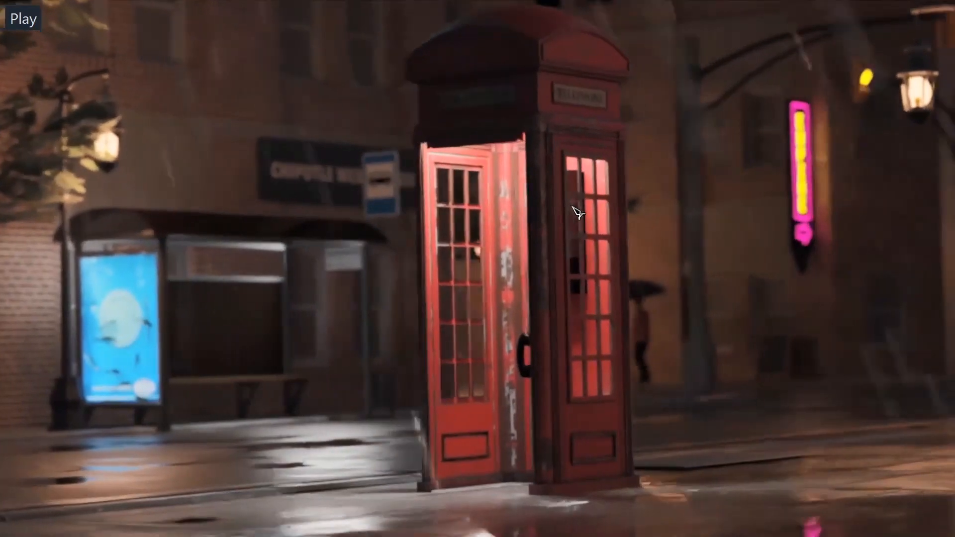
pyautogui.click(578, 213)
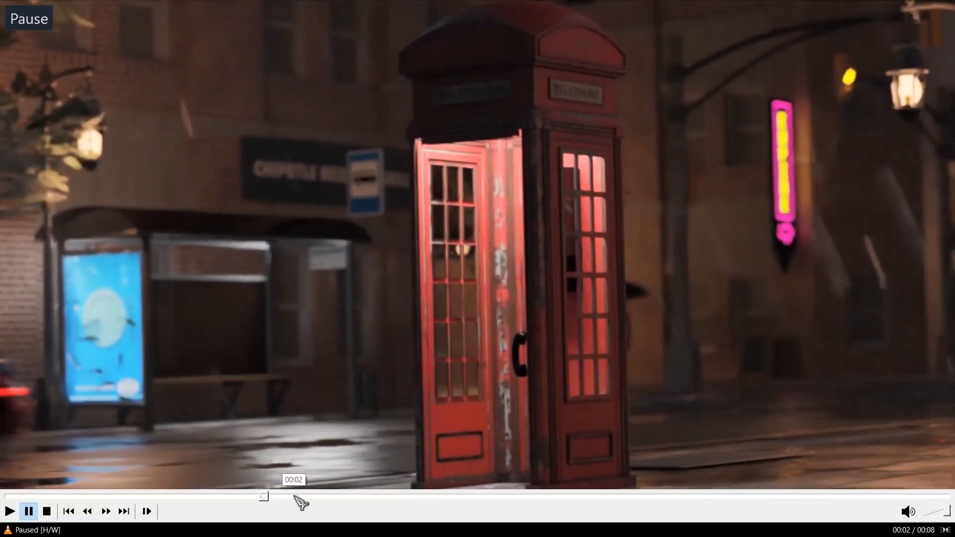
pyautogui.click(27, 495)
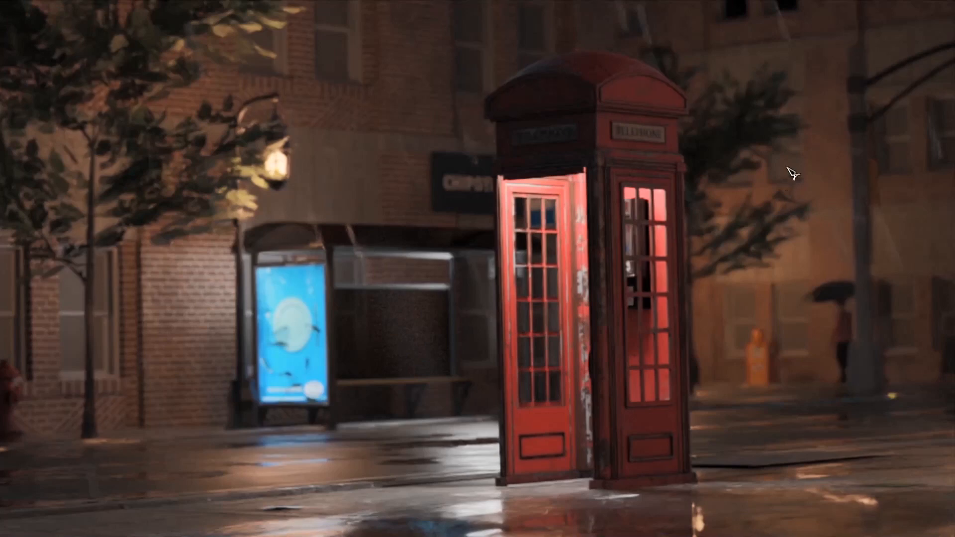
pyautogui.click(448, 284)
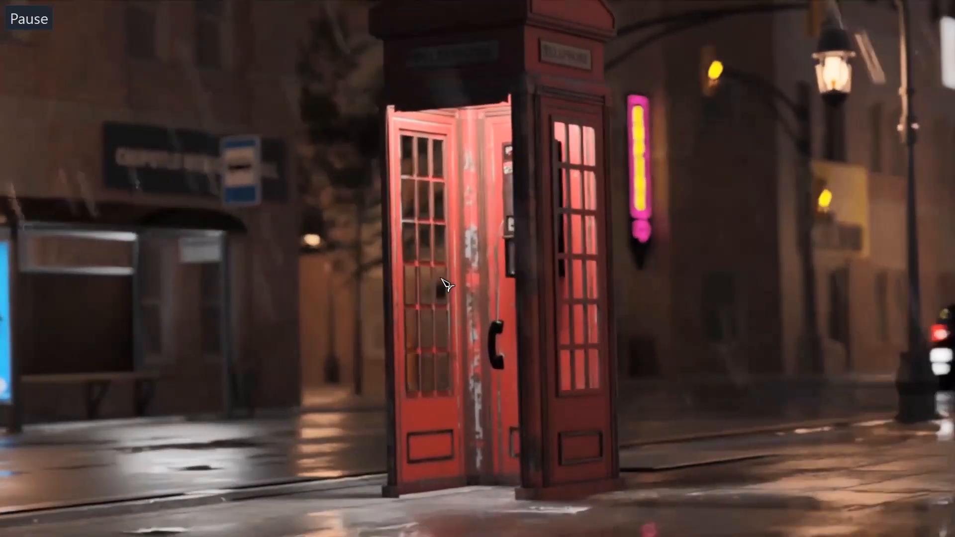
# Switch back to Blender, check frame 105 through the camera, and look down the street from outside it
pyautogui.hotkey('alt', 'Tab')
pyautogui.hotkey('alt', 'Tab')
pyautogui.hotkey('alt', 'Tab')
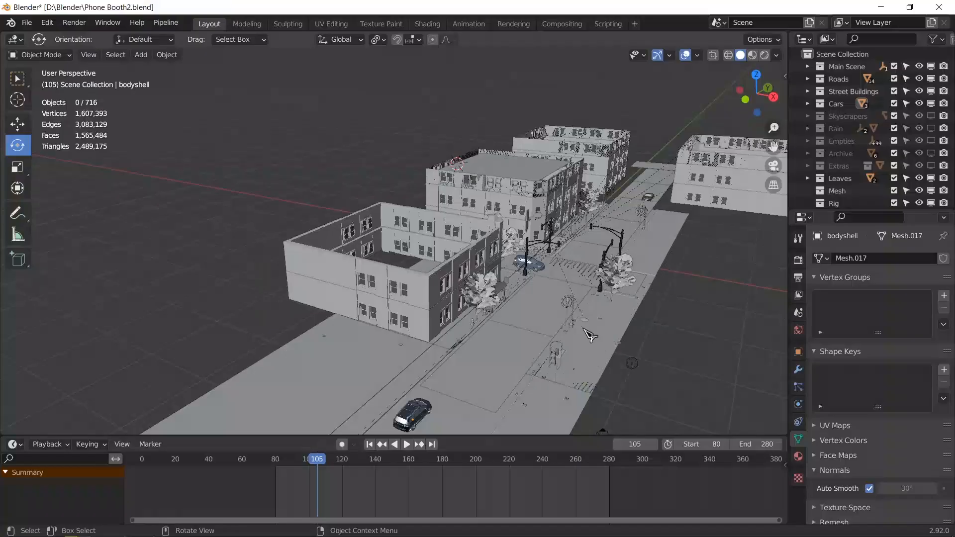
pyautogui.moveTo(587, 329); pyautogui.dragTo(565, 293, button='middle')
pyautogui.press('KP_0')
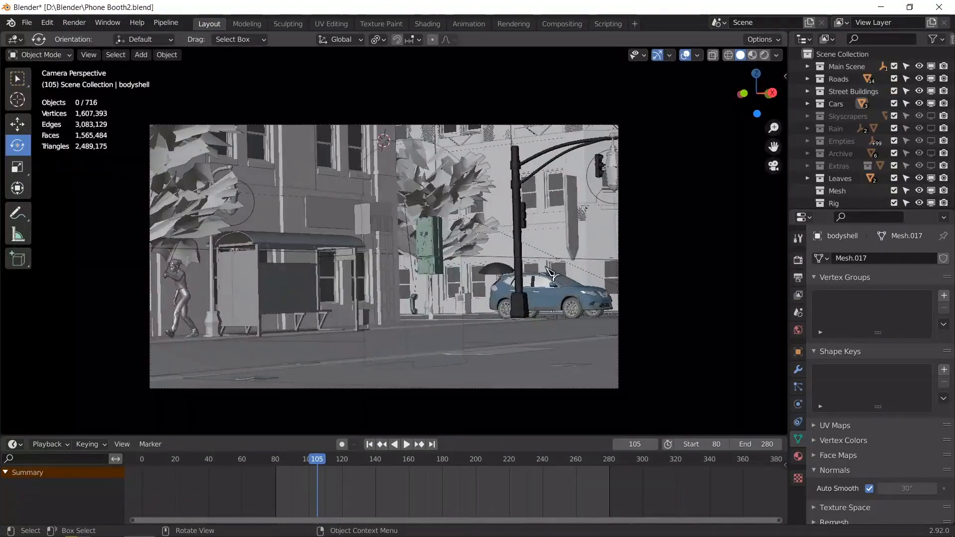
pyautogui.press('KP_0')
pyautogui.moveTo(643, 294); pyautogui.dragTo(493, 320, button='middle')
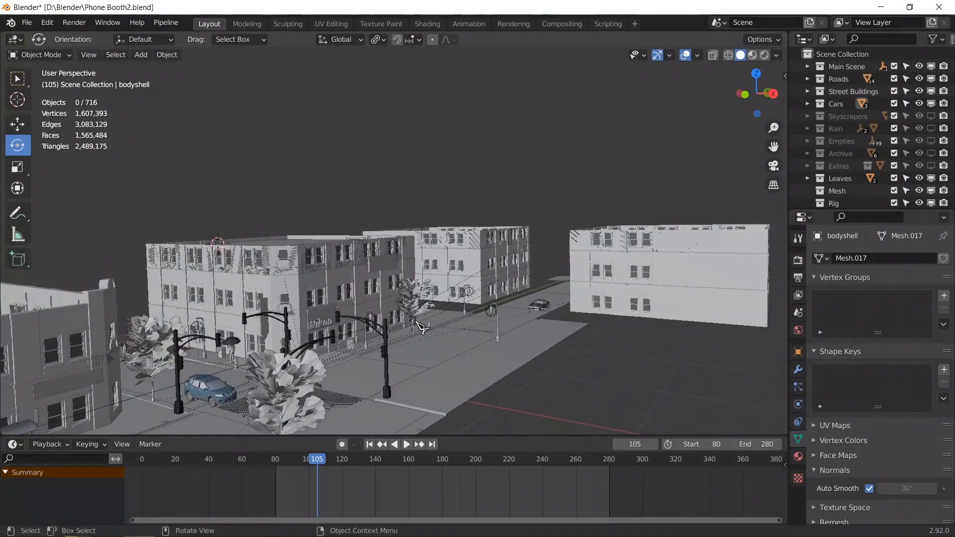
# Frame the tree beside the far building, select the armature of the figure next to it, and return to the camera view
pyautogui.click(418, 324)
pyautogui.press('KP_Decimal')
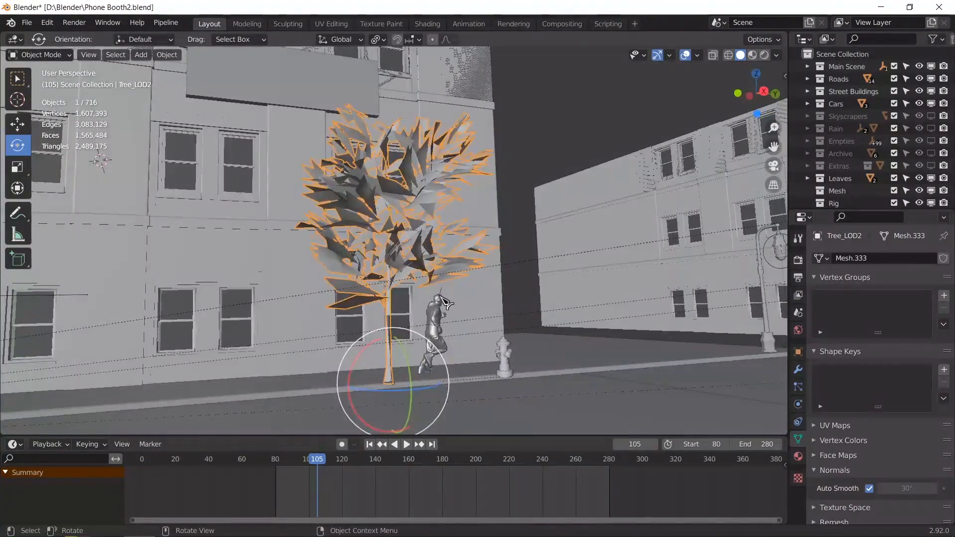
pyautogui.click(444, 297)
pyautogui.press('KP_0')
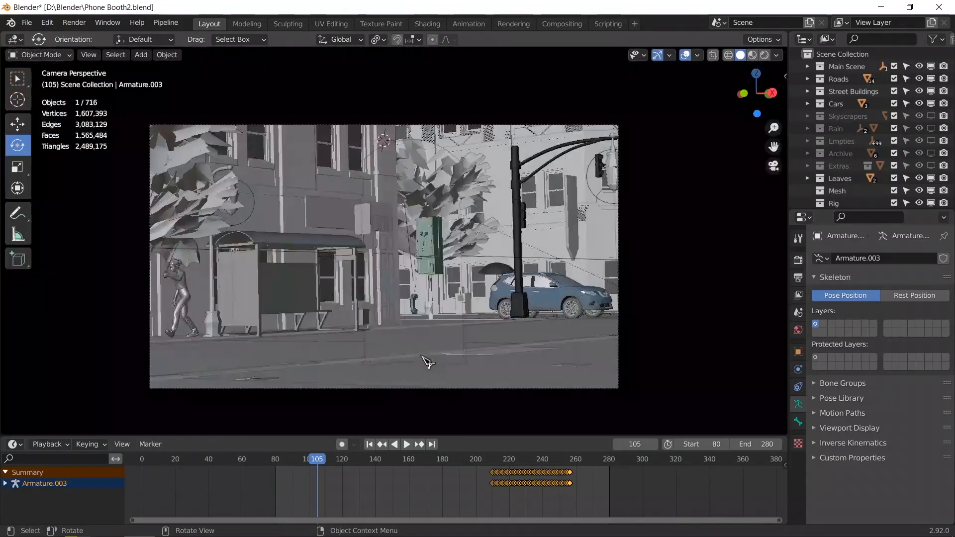
# Shift the distant figure's animation keys 7 frames earlier, and check its motion between frames 200 and 208
pyautogui.moveTo(417, 460); pyautogui.dragTo(569, 464)
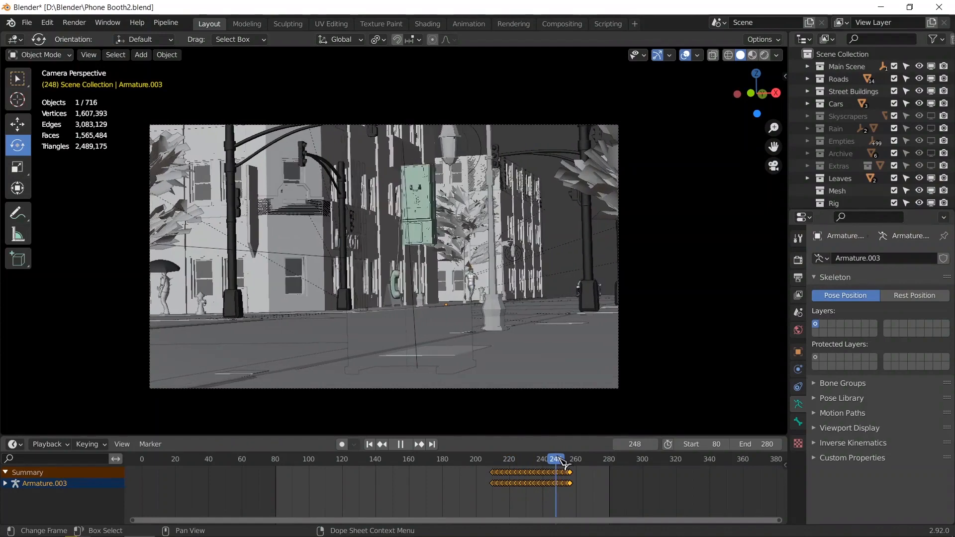
pyautogui.rightClick(564, 465)
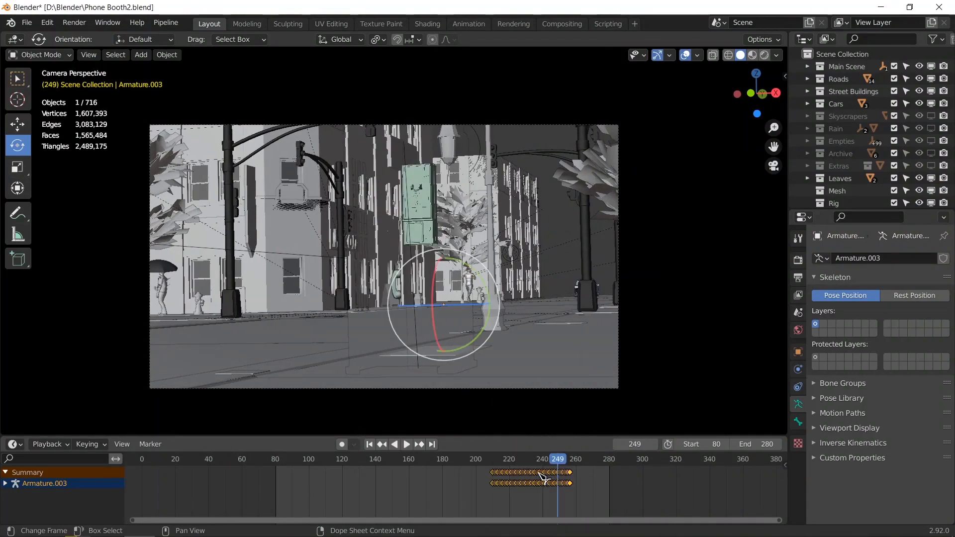
pyautogui.press('g')
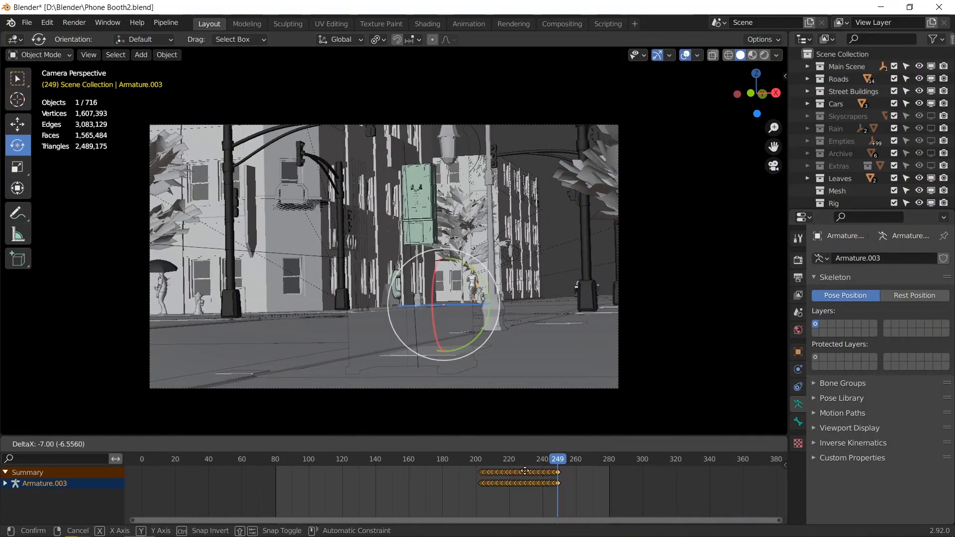
pyautogui.click(525, 470)
pyautogui.click(475, 464)
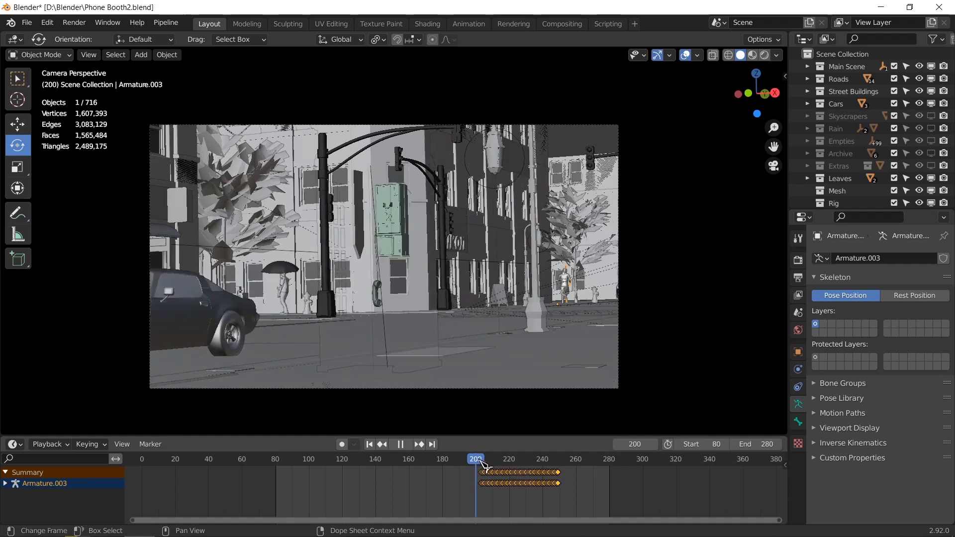
pyautogui.moveTo(481, 463)
pyautogui.mouseDown()
pyautogui.moveTo(424, 465)
pyautogui.moveTo(572, 462)
pyautogui.moveTo(451, 466)
pyautogui.moveTo(518, 480)
pyautogui.moveTo(564, 477)
pyautogui.moveTo(474, 468)
pyautogui.moveTo(489, 464)
pyautogui.mouseUp()
# Rotate the figure's armature about a quarter turn clockwise in the top view so it heads across the street
pyautogui.moveTo(554, 366); pyautogui.dragTo(557, 384, button='middle')
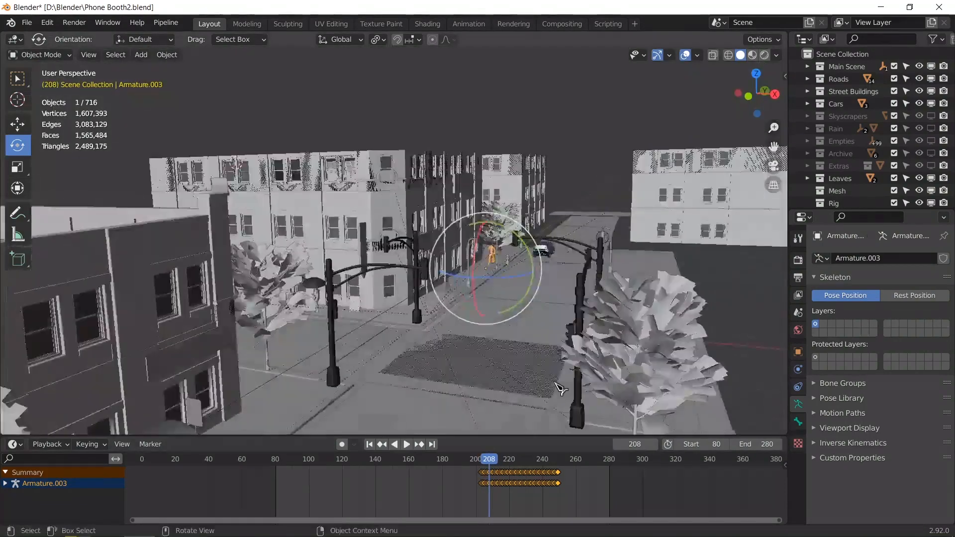
pyautogui.press('KP_7')
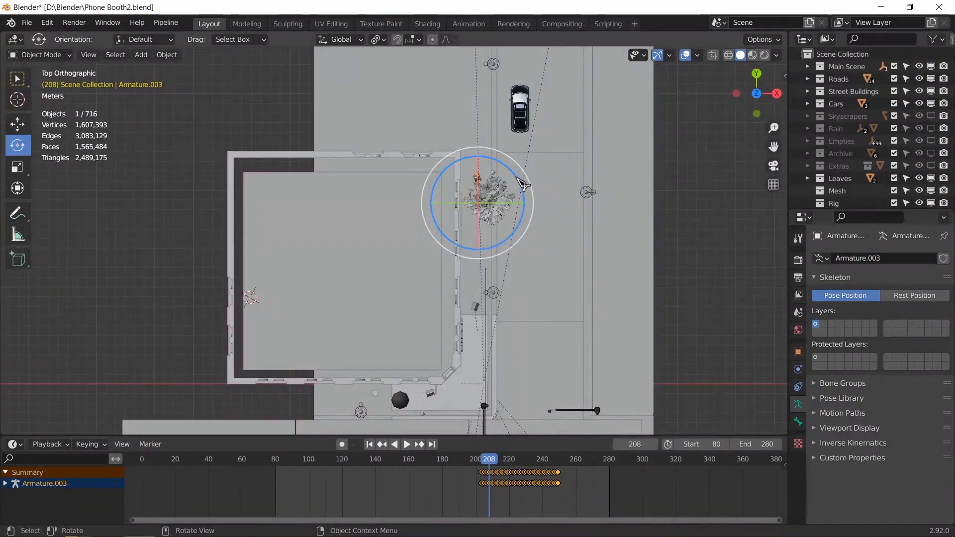
pyautogui.moveTo(522, 184); pyautogui.dragTo(525, 191)
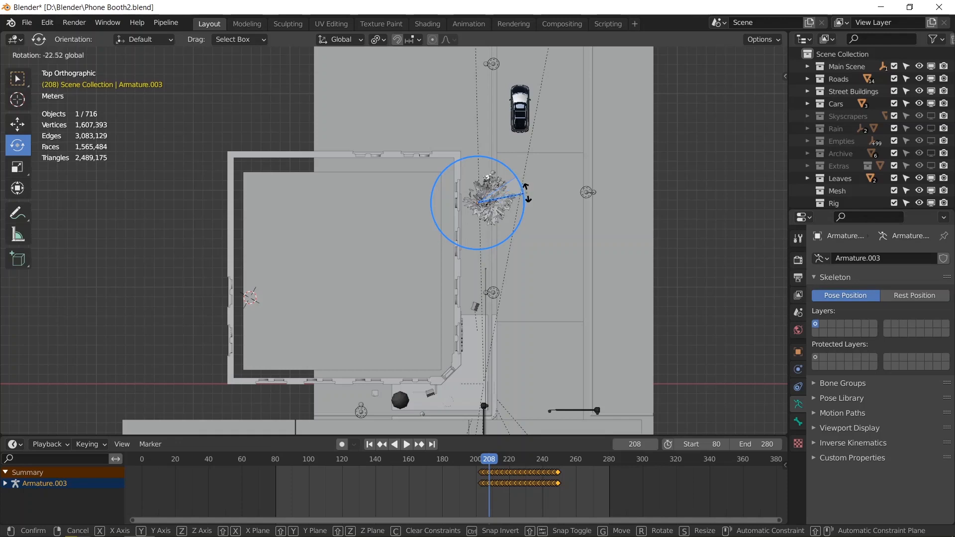
pyautogui.press('Return')
# Move the armature down the street to the near edge of the intersection, and return to the camera view
pyautogui.hotkey('shift', 'space')
pyautogui.press('g')
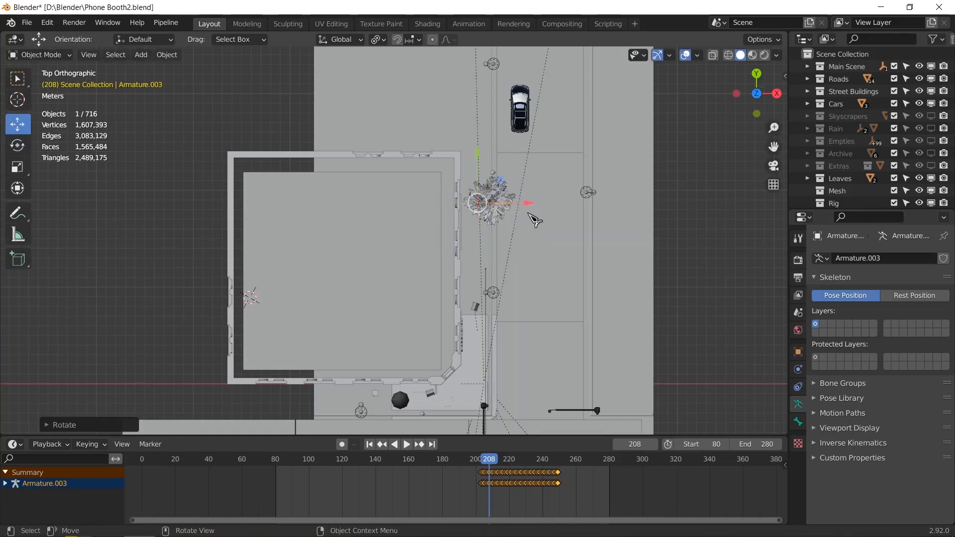
pyautogui.moveTo(501, 180); pyautogui.dragTo(559, 318)
pyautogui.keyDown('shift'); pyautogui.moveTo(566, 355); pyautogui.dragTo(525, 219, button='middle'); pyautogui.keyUp('shift')
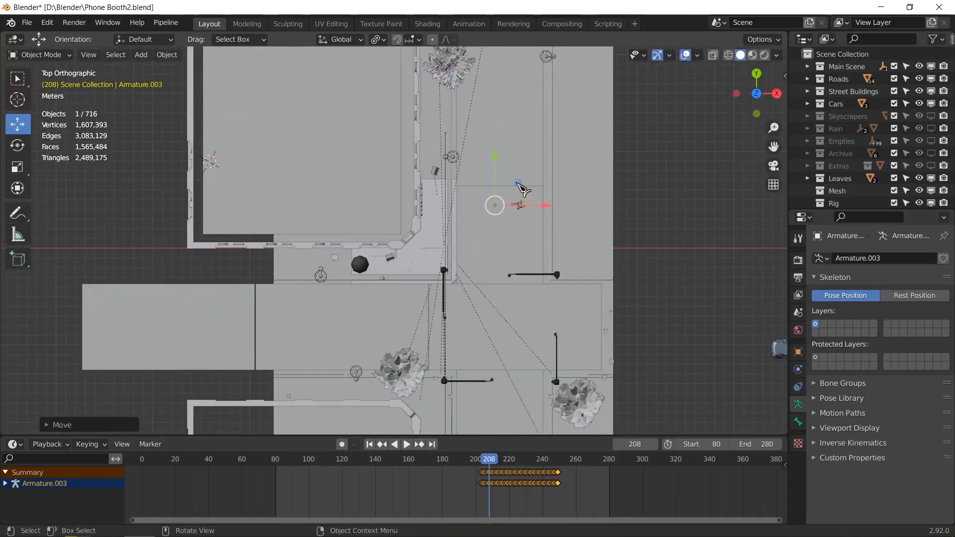
pyautogui.moveTo(518, 183); pyautogui.dragTo(525, 268)
pyautogui.moveTo(507, 233); pyautogui.dragTo(507, 232)
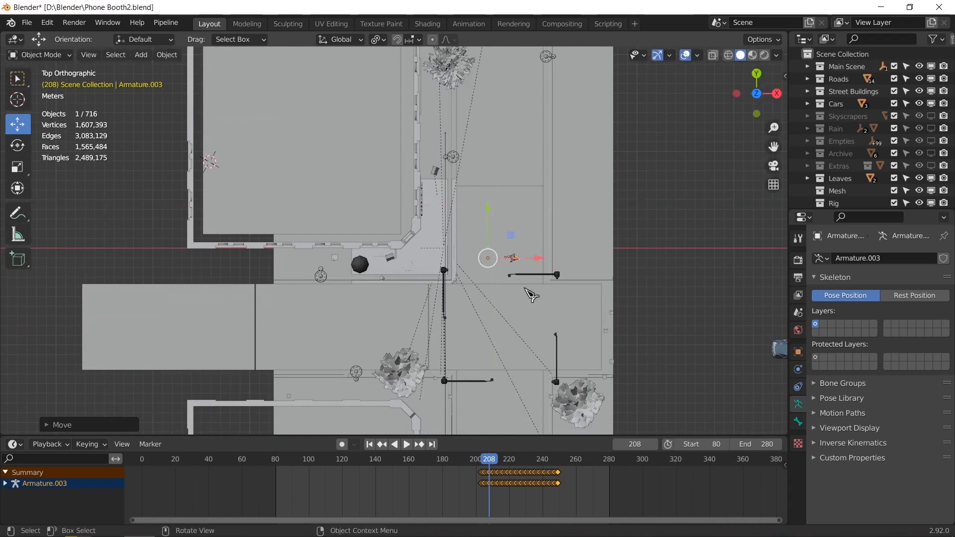
pyautogui.moveTo(530, 300); pyautogui.dragTo(519, 264, button='middle')
pyautogui.press('KP_0')
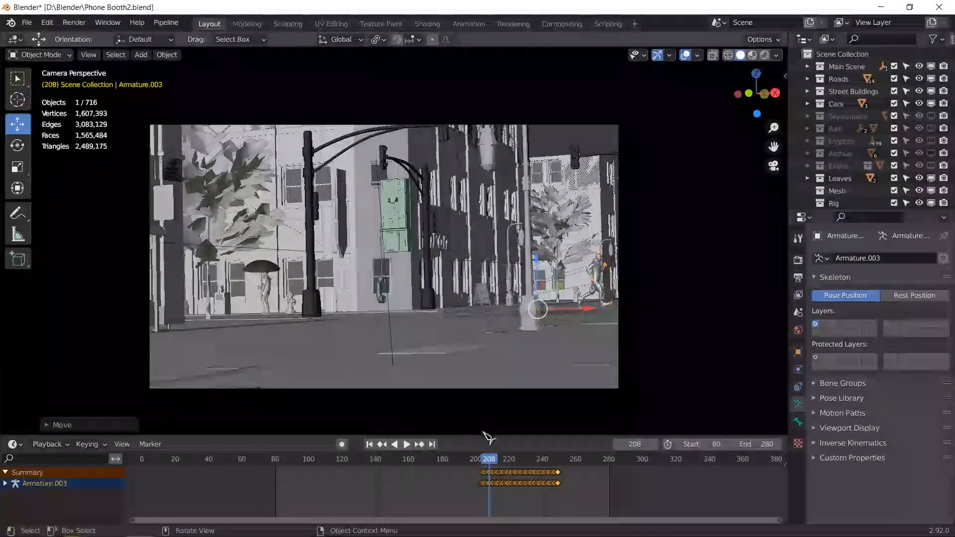
# Check the figure from frame 197 to 206 and shift its animation keys 10 frames earlier
pyautogui.moveTo(489, 454)
pyautogui.mouseDown()
pyautogui.moveTo(476, 452)
pyautogui.moveTo(531, 460)
pyautogui.moveTo(472, 458)
pyautogui.mouseUp()
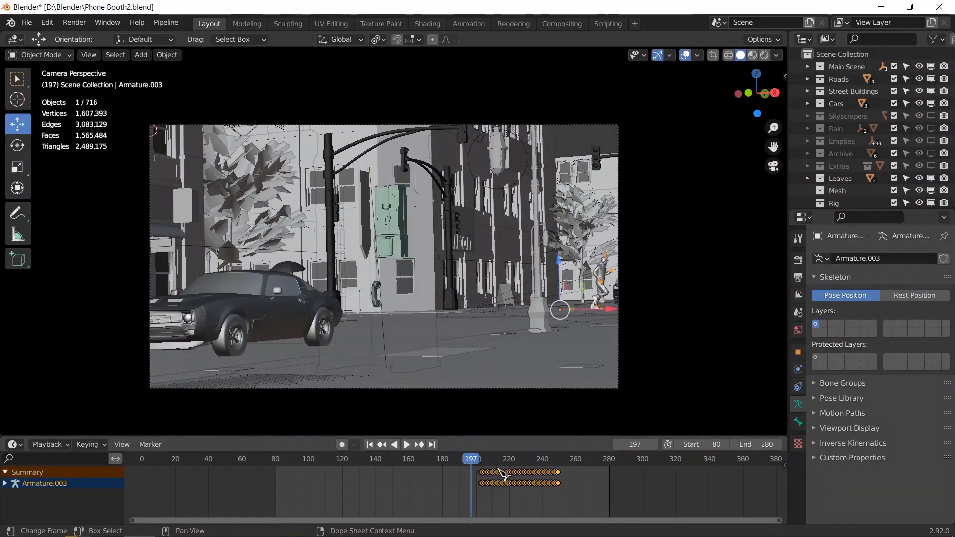
pyautogui.press('space')
pyautogui.press('g')
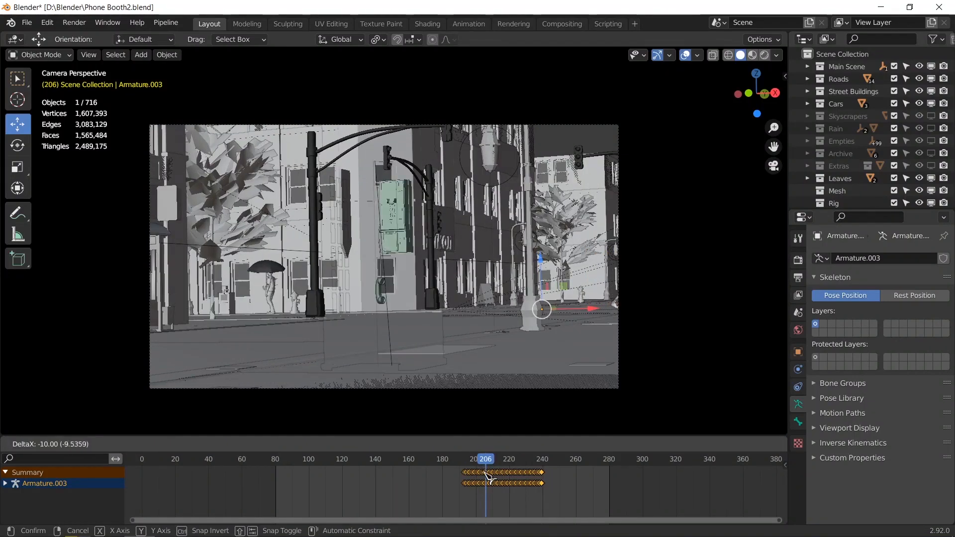
pyautogui.click(490, 478)
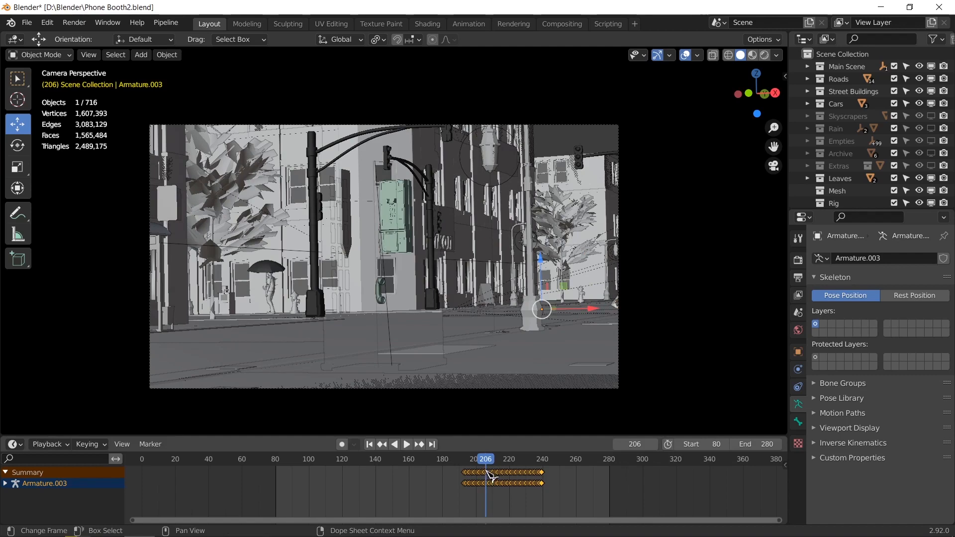
# Fine-tune the armature's position along the X axis at frames 206, 192 and 191, checking the earlier frames through the camera
pyautogui.moveTo(592, 315); pyautogui.dragTo(577, 308)
pyautogui.click(579, 319)
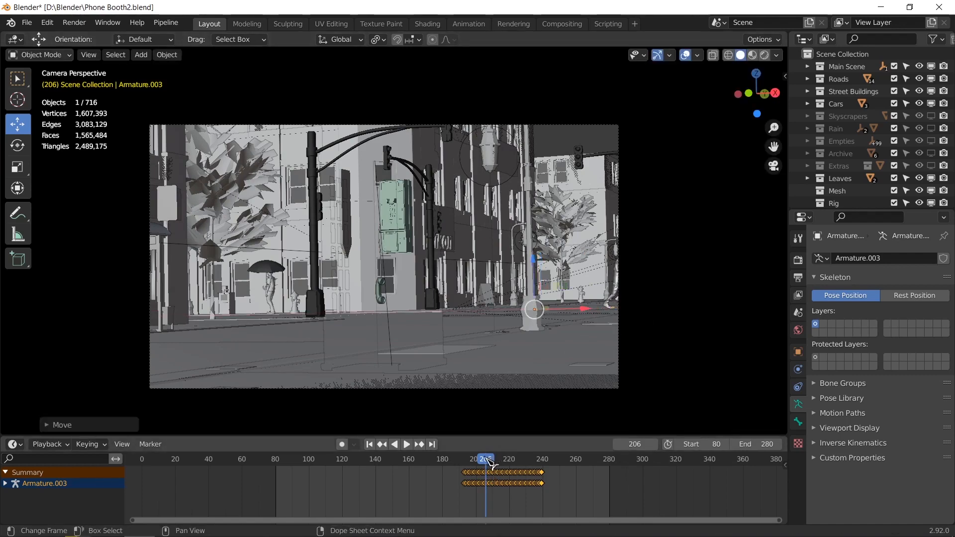
pyautogui.moveTo(485, 458); pyautogui.dragTo(468, 459)
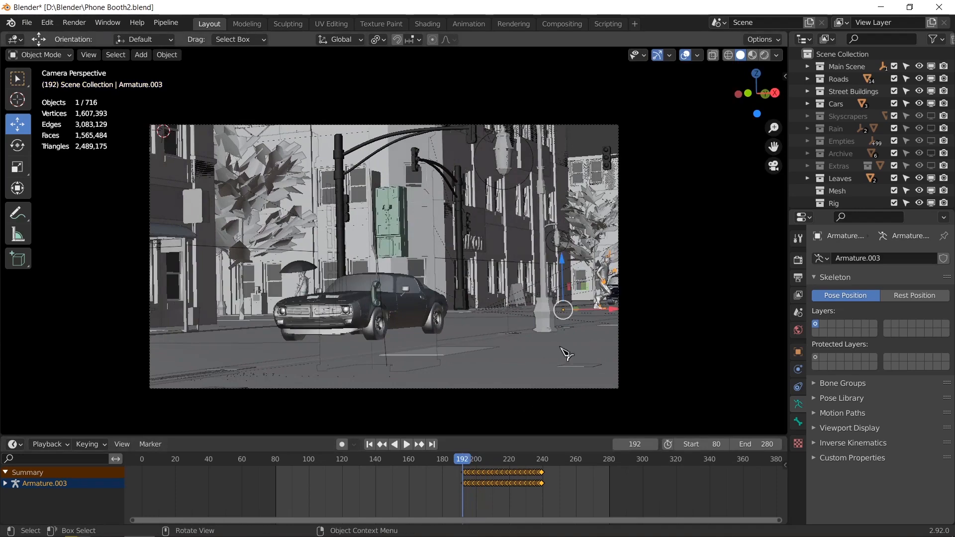
pyautogui.moveTo(601, 313); pyautogui.dragTo(610, 310)
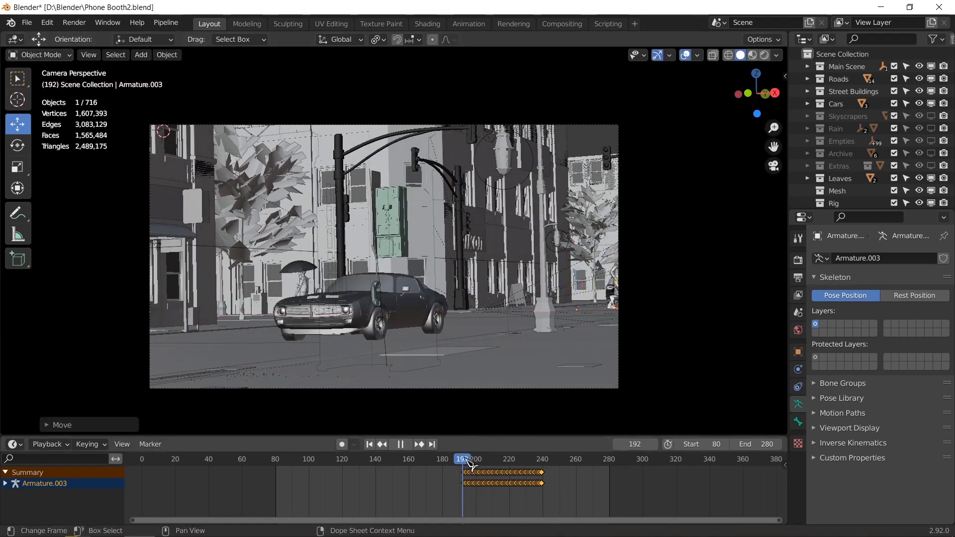
pyautogui.moveTo(470, 464); pyautogui.dragTo(292, 462)
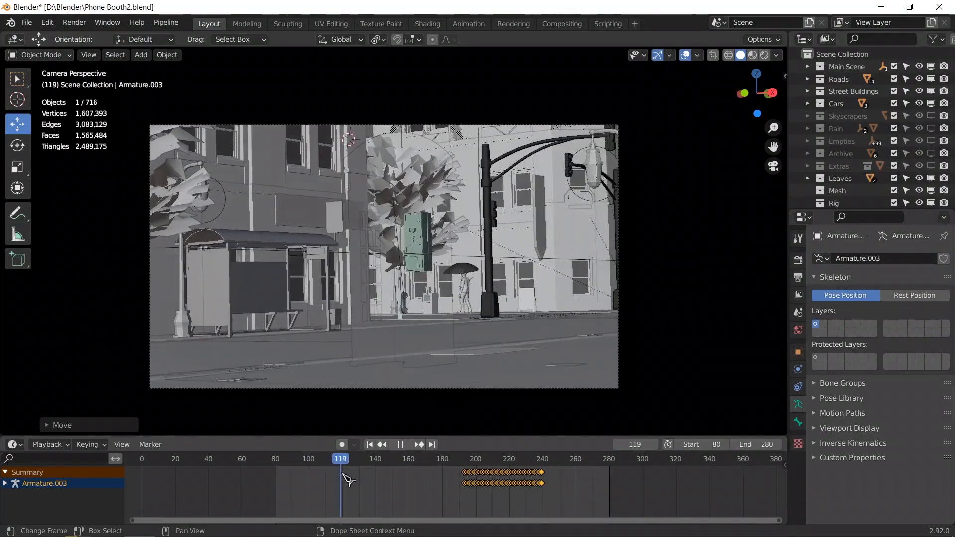
pyautogui.moveTo(342, 473); pyautogui.dragTo(460, 473)
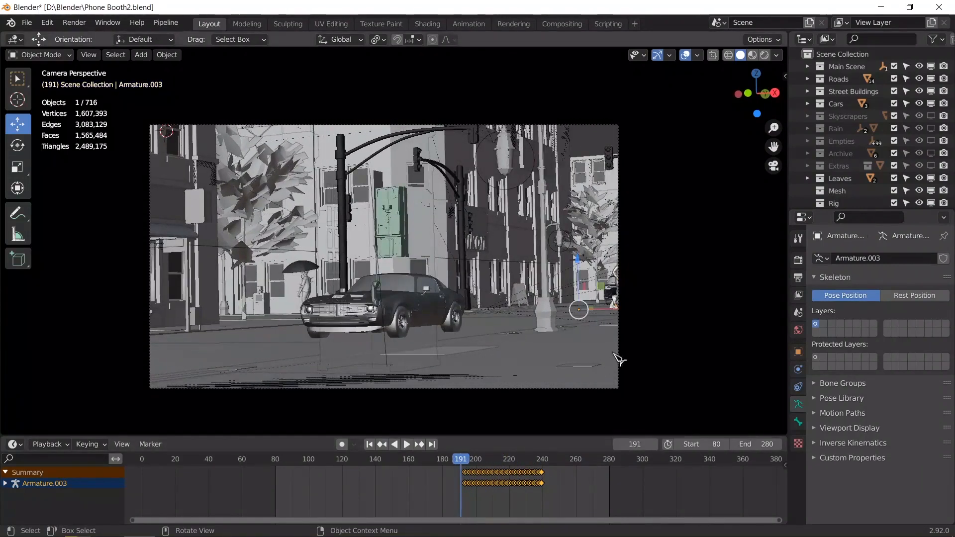
pyautogui.moveTo(613, 317); pyautogui.dragTo(600, 309)
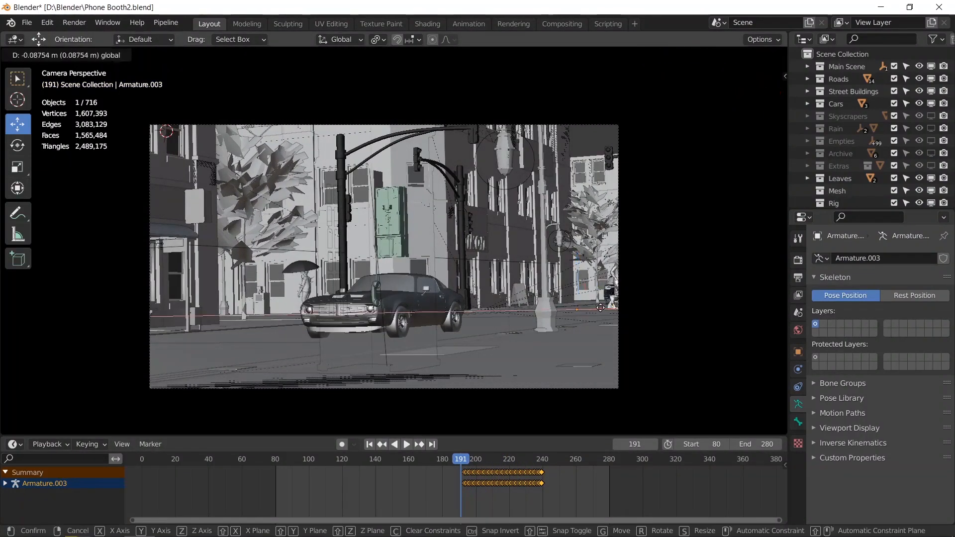
pyautogui.click(497, 308)
# Review the figure between frames 228 and 249, move its armature further along positive X at frame 240, and check frame 205
pyautogui.press('space')
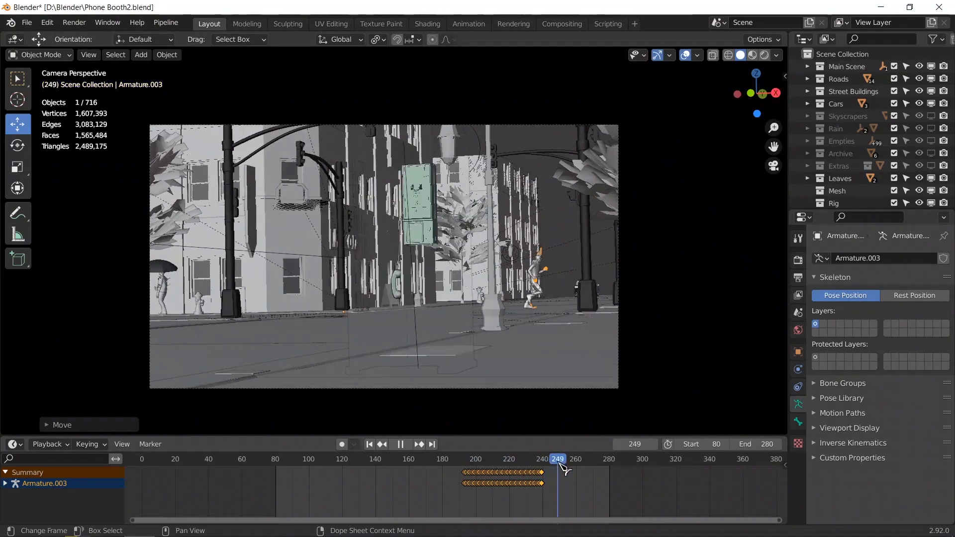
pyautogui.moveTo(563, 468); pyautogui.dragTo(537, 467)
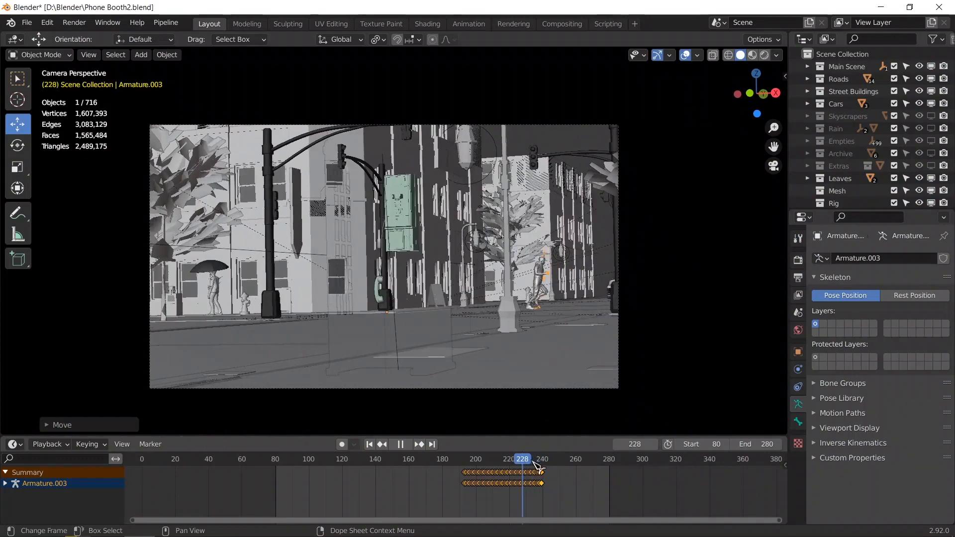
pyautogui.press('space')
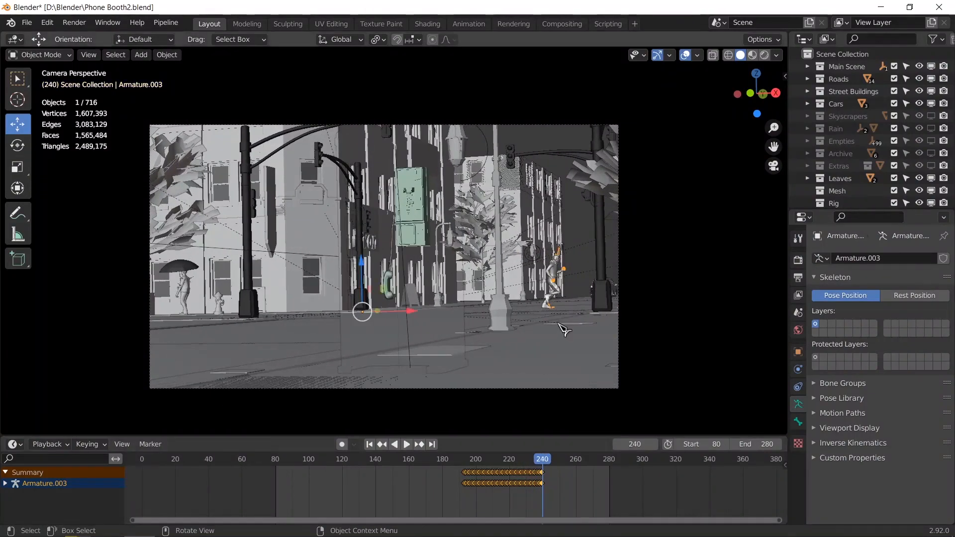
pyautogui.moveTo(425, 315); pyautogui.dragTo(472, 341)
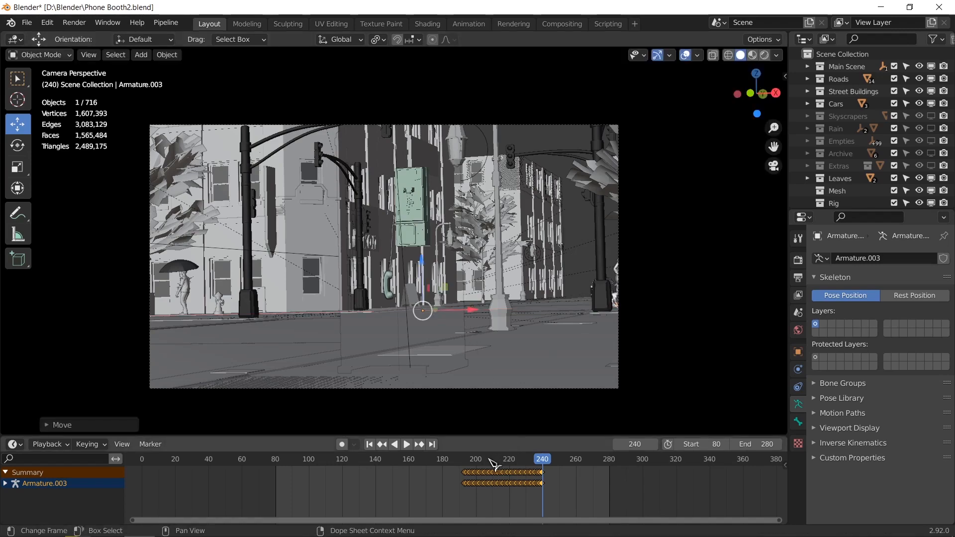
pyautogui.moveTo(486, 459)
pyautogui.mouseDown()
pyautogui.moveTo(469, 459)
pyautogui.moveTo(484, 460)
pyautogui.mouseUp()
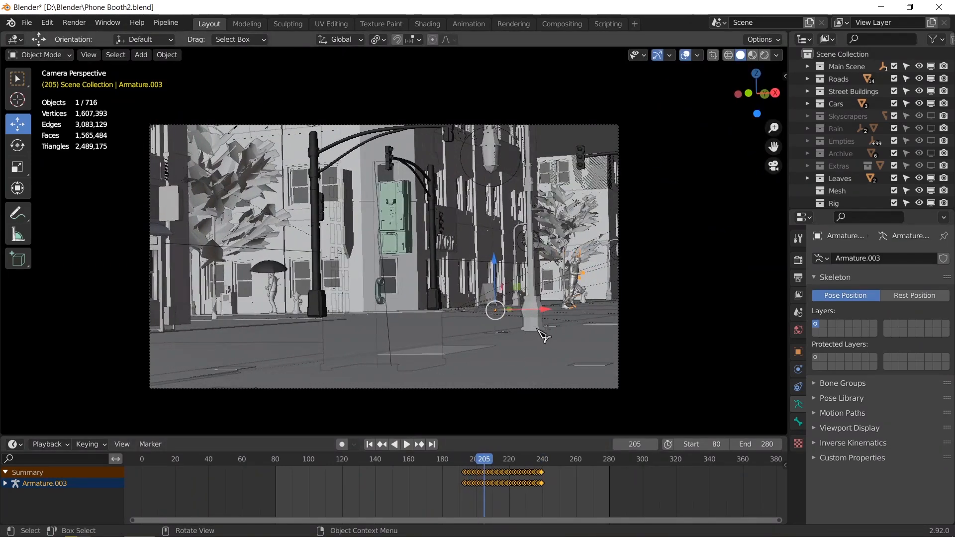
# Turn the armature back along the street, move it beside the far street lamp, and return to the camera view
pyautogui.hotkey('shift', 'space')
pyautogui.press('r')
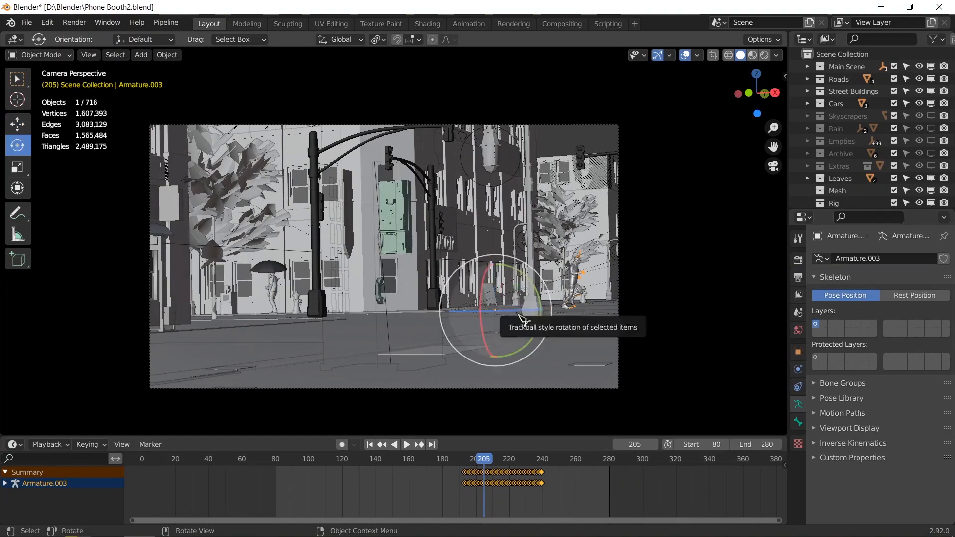
pyautogui.click(522, 316)
pyautogui.moveTo(522, 316); pyautogui.dragTo(492, 348, button='middle')
pyautogui.hotkey('shift', 'space')
pyautogui.press('g')
pyautogui.keyDown('shift'); pyautogui.moveTo(529, 253); pyautogui.dragTo(474, 312, button='middle'); pyautogui.keyUp('shift')
pyautogui.moveTo(391, 330); pyautogui.dragTo(478, 247)
pyautogui.press('KP_Decimal')
pyautogui.scroll(-7, 484, 306)
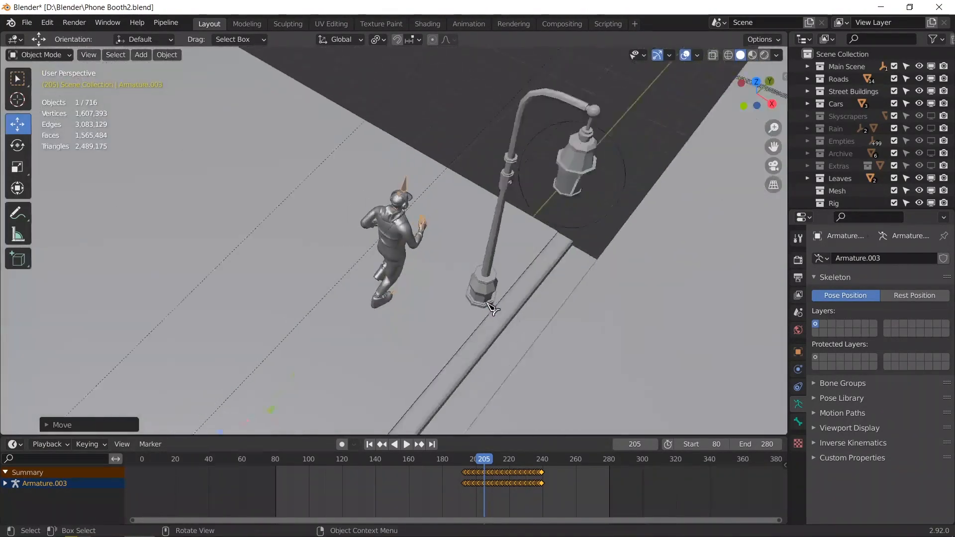
pyautogui.press('KP_0')
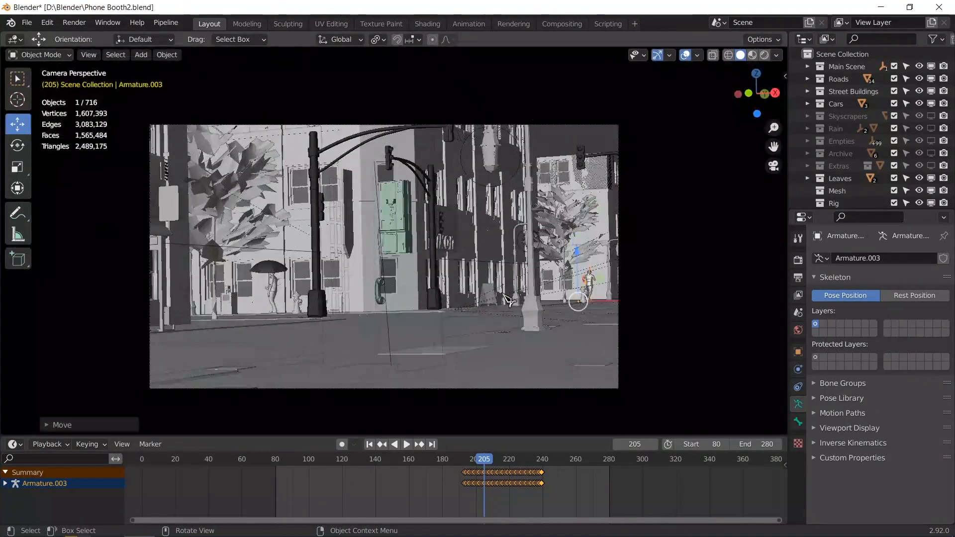
# Review the repositioned figure's motion through frame 270 in the camera view and save the file
pyautogui.moveTo(484, 461); pyautogui.dragTo(558, 467)
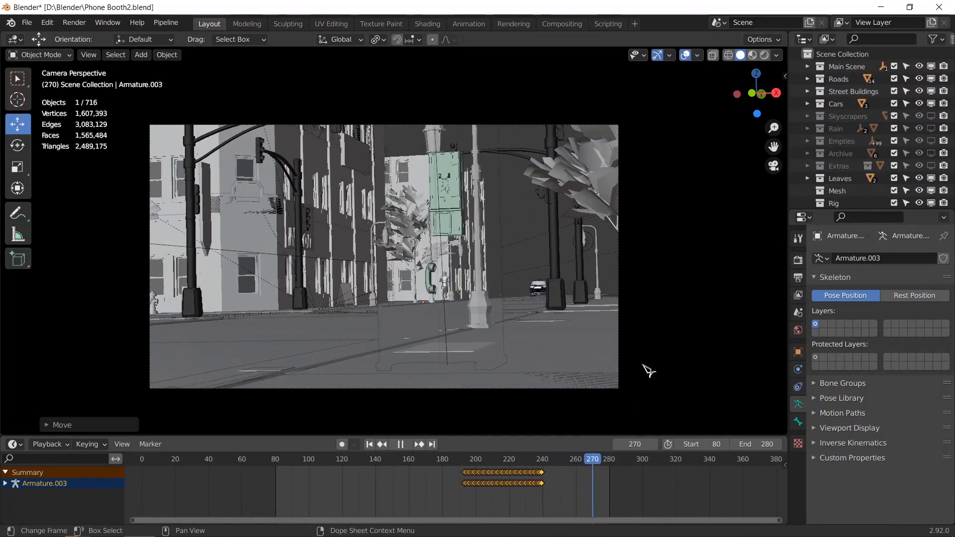
pyautogui.press('space')
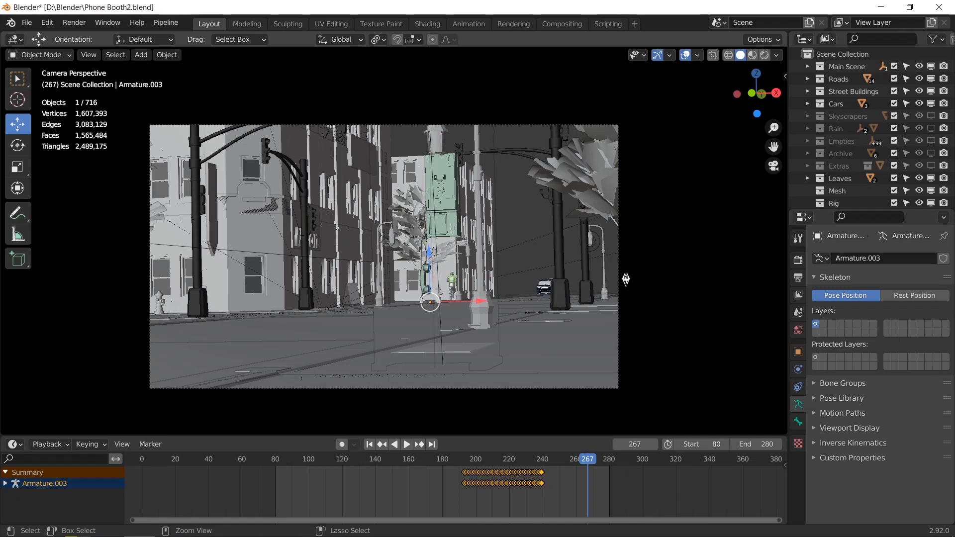
pyautogui.hotkey('ctrl', 's')
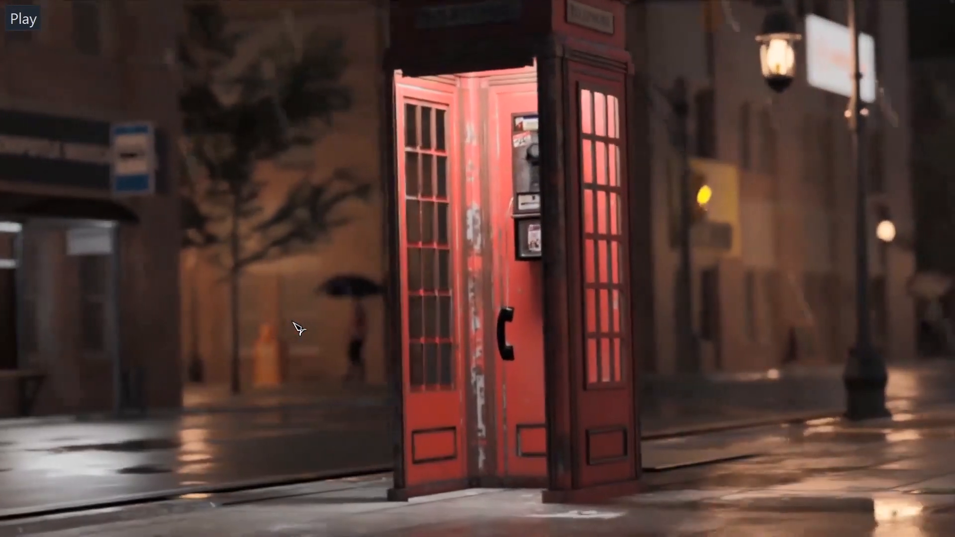
# Play a stretch of the test render, switch back to Blender, and save the file again
pyautogui.press('space')
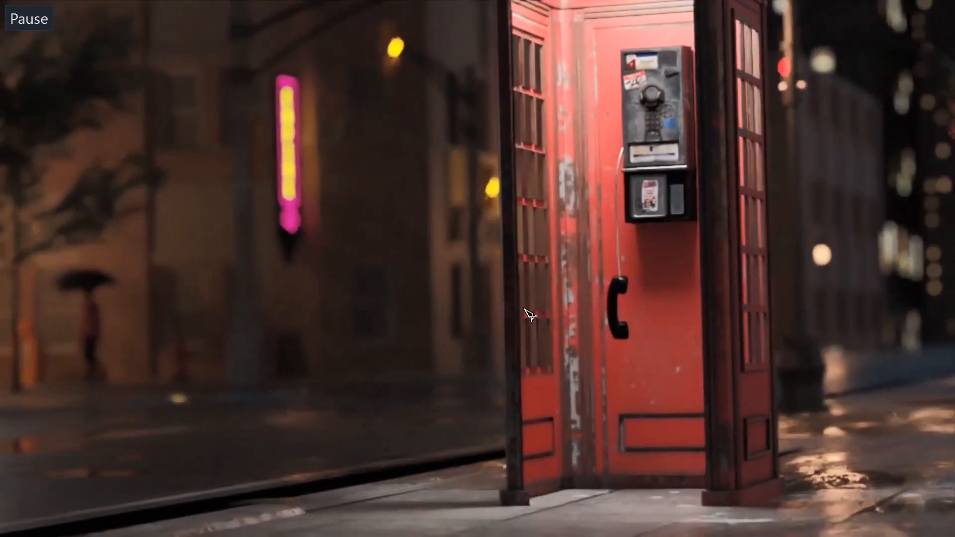
pyautogui.hotkey('alt', 'Tab')
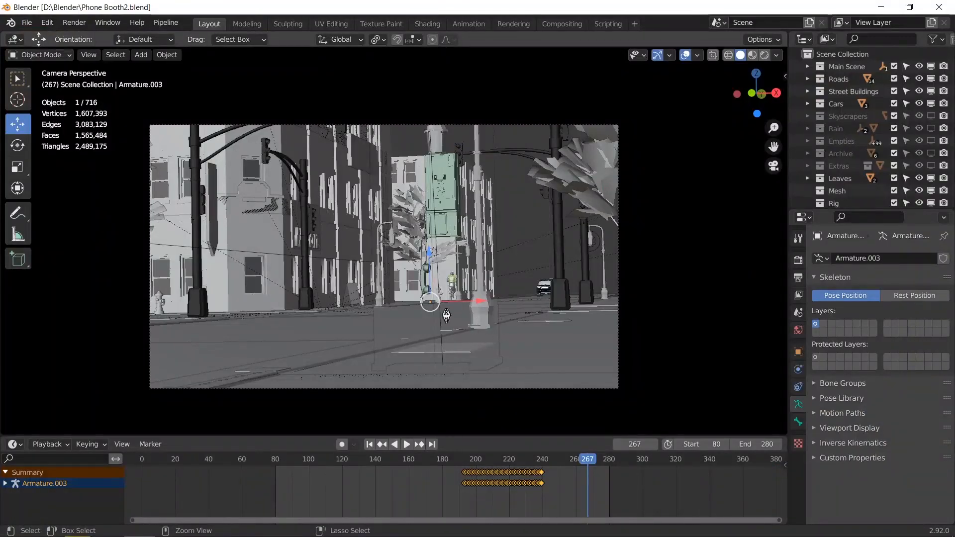
pyautogui.hotkey('ctrl', 's')
# Leave the camera view, select the phone's hanging cord curve, and frame it up close
pyautogui.moveTo(430, 286); pyautogui.dragTo(446, 298, button='middle')
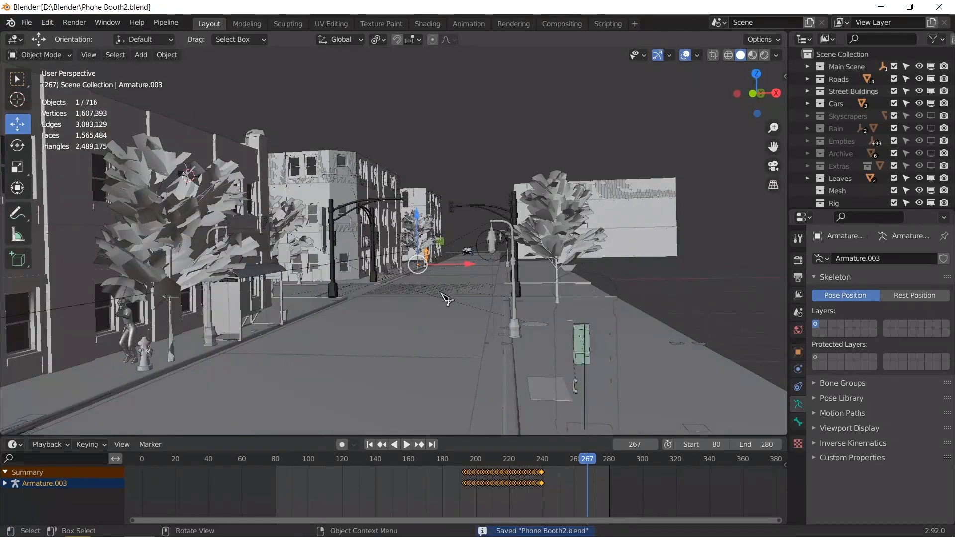
pyautogui.click(581, 369)
pyautogui.press('KP_Decimal')
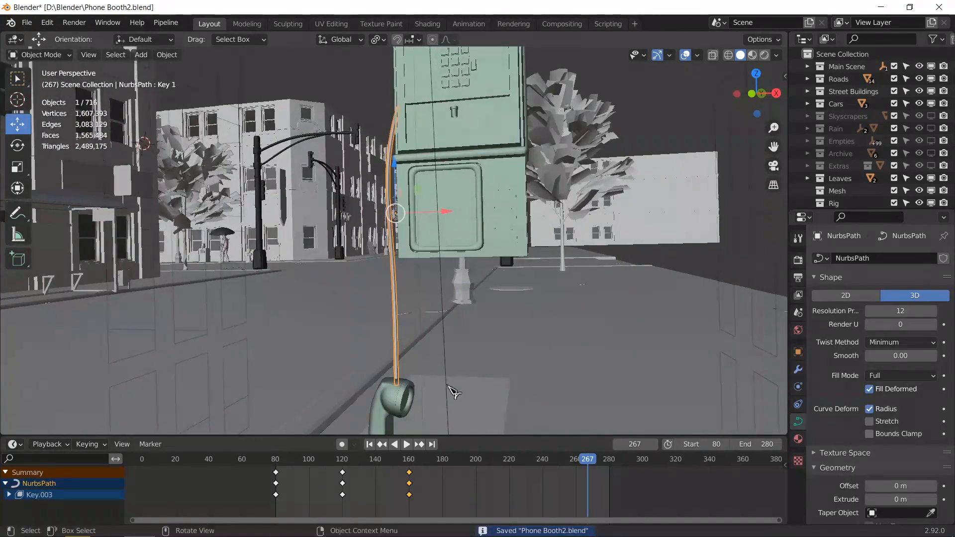
# Isolate the hanging cord and handset in local view and play their swing from the start through the camera
pyautogui.keyDown('shift'); pyautogui.click(400, 399); pyautogui.keyUp('shift')
pyautogui.press('KP_Divide')
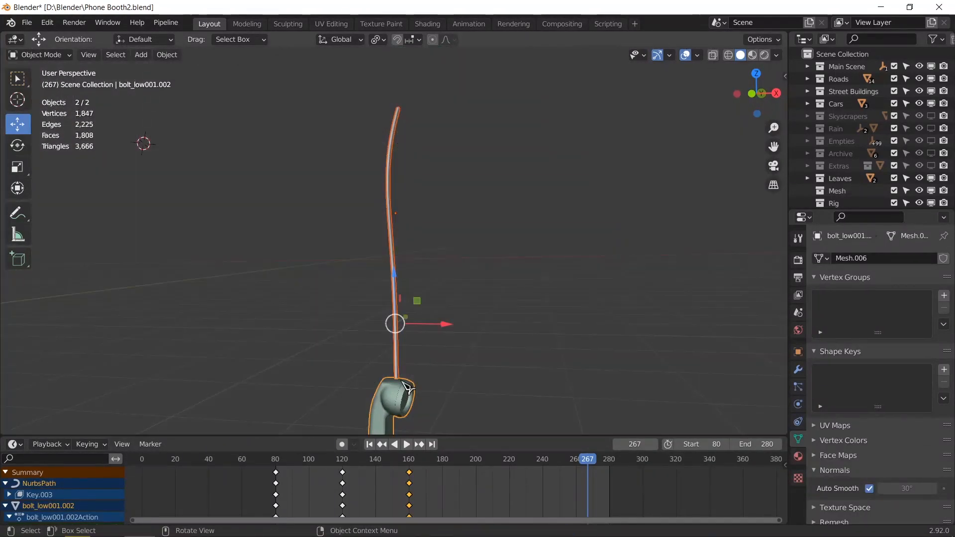
pyautogui.press('KP_0')
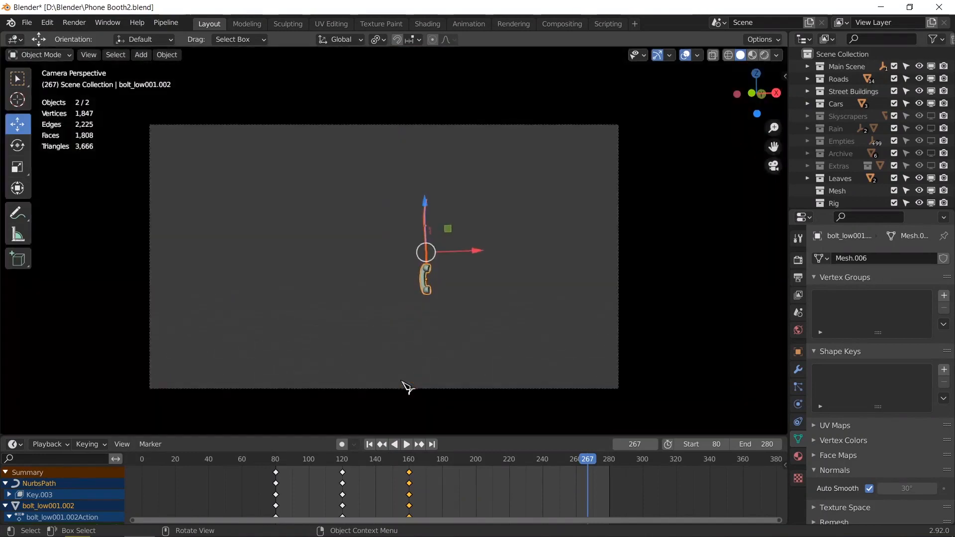
pyautogui.click(370, 444)
pyautogui.press('space')
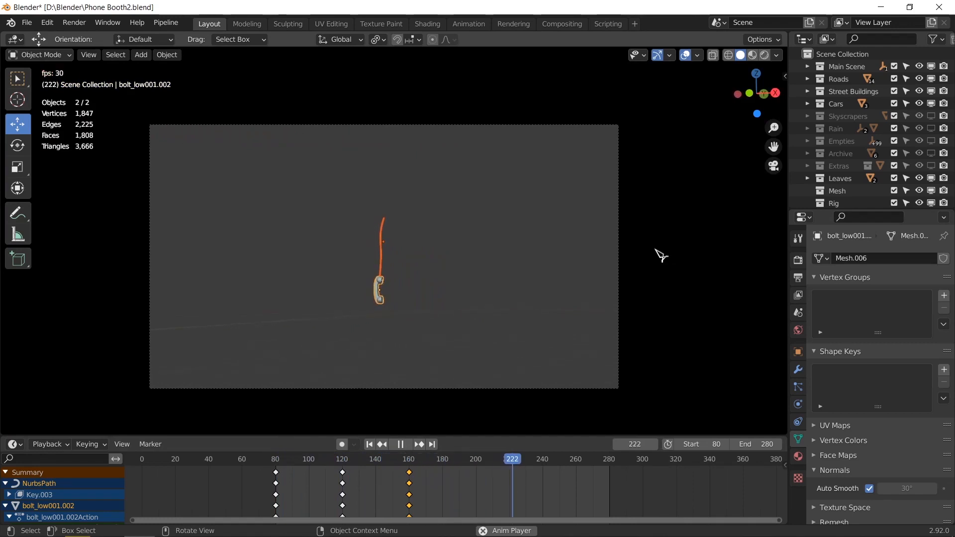
pyautogui.press('space')
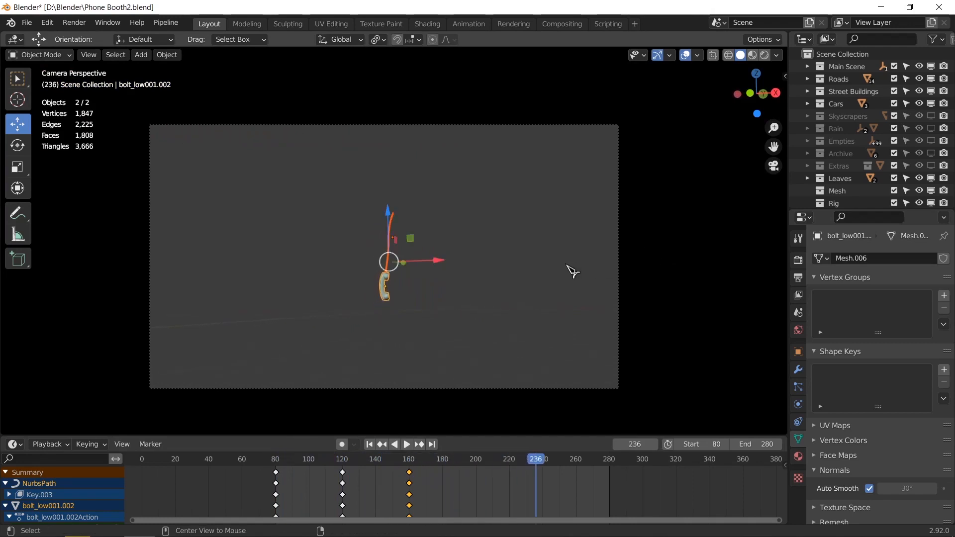
# Reveal the full scene, isolate the phone booth with its handset, cord and phone box, and return to the camera view
pyautogui.hotkey('alt', 'h')
pyautogui.click(469, 347)
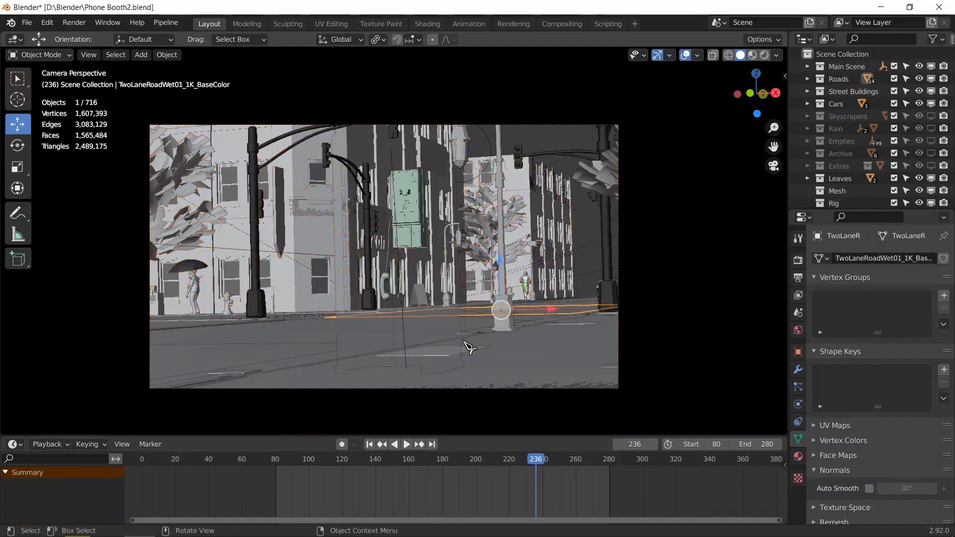
pyautogui.click(467, 307)
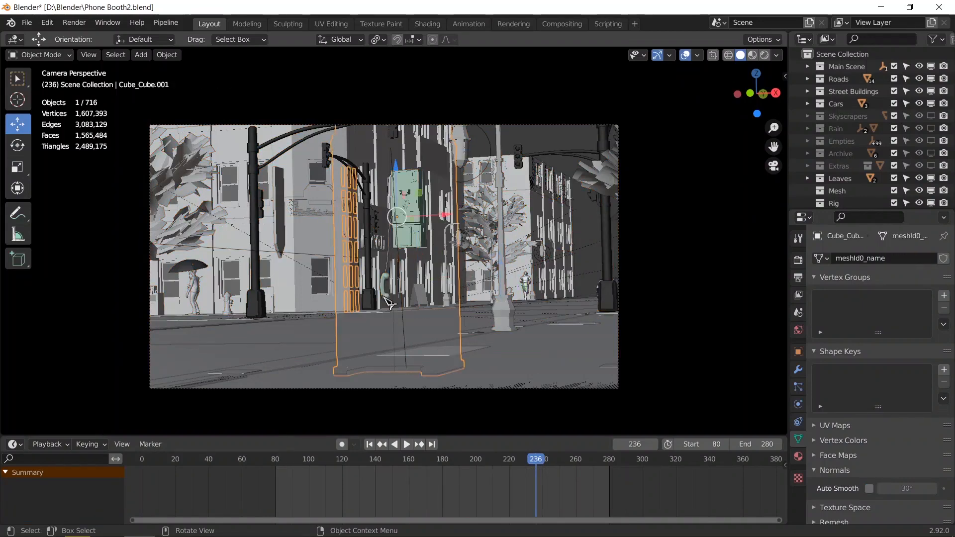
pyautogui.keyDown('shift'); pyautogui.click(384, 288); pyautogui.keyUp('shift')
pyautogui.keyDown('shift'); pyautogui.click(393, 274); pyautogui.keyUp('shift')
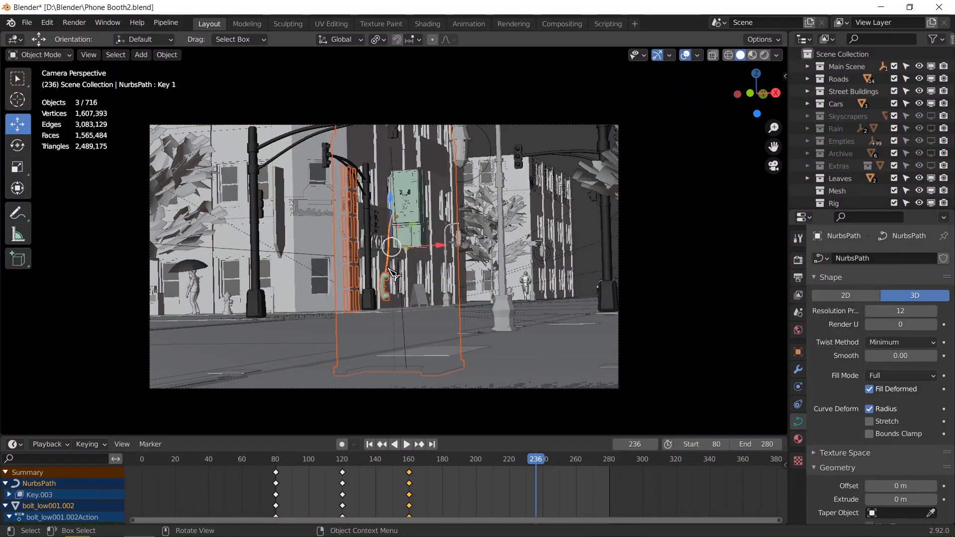
pyautogui.keyDown('shift'); pyautogui.click(406, 246); pyautogui.keyUp('shift')
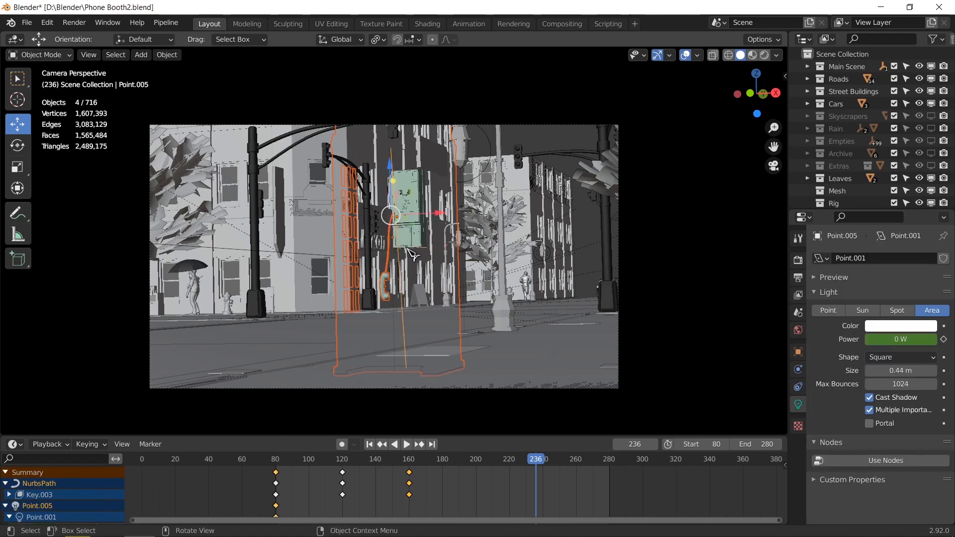
pyautogui.moveTo(414, 253); pyautogui.dragTo(428, 259, button='middle')
pyautogui.scroll(7, 428, 259)
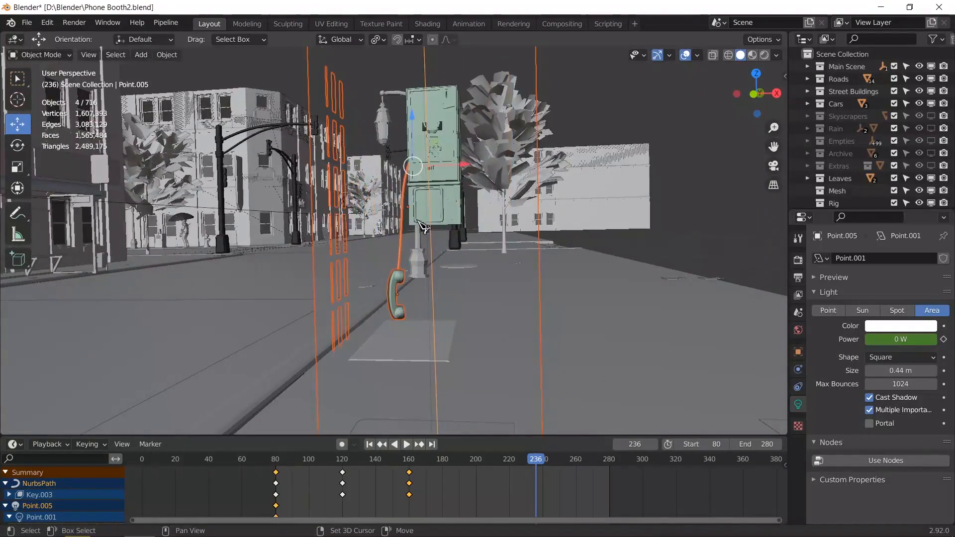
pyautogui.keyDown('shift'); pyautogui.click(422, 218); pyautogui.keyUp('shift')
pyautogui.press('KP_Divide')
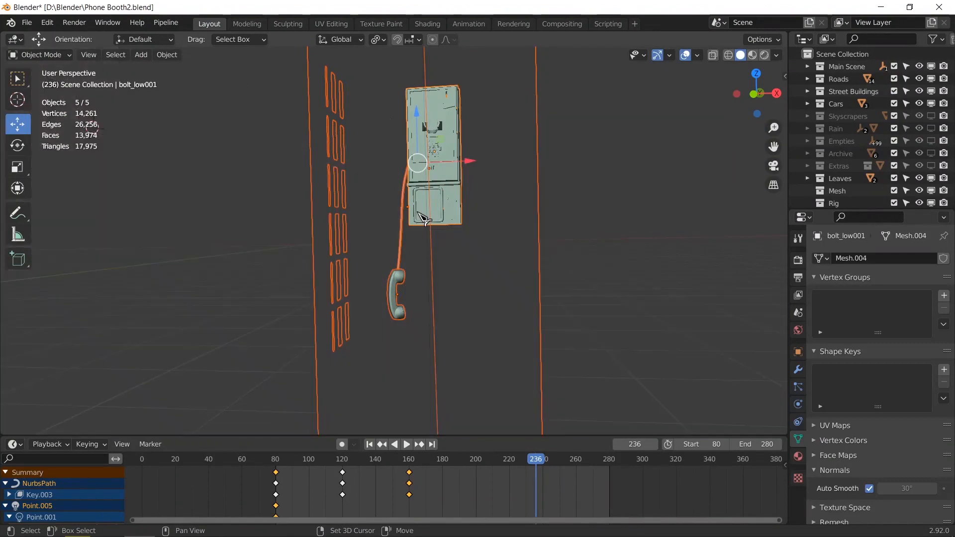
pyautogui.press('KP_0')
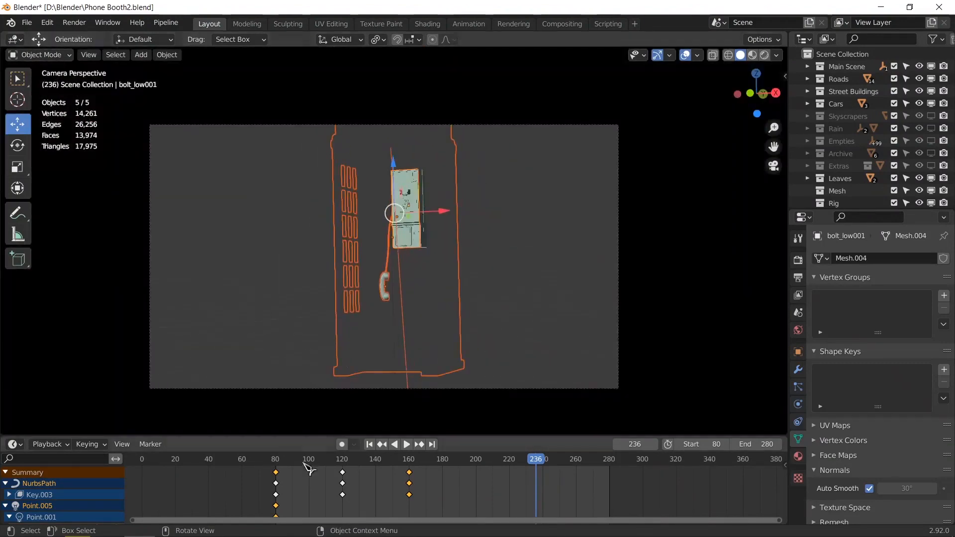
# Deselect everything and play the first part of the isolated booth's animation from the start frame
pyautogui.click(369, 444)
pyautogui.click(647, 318)
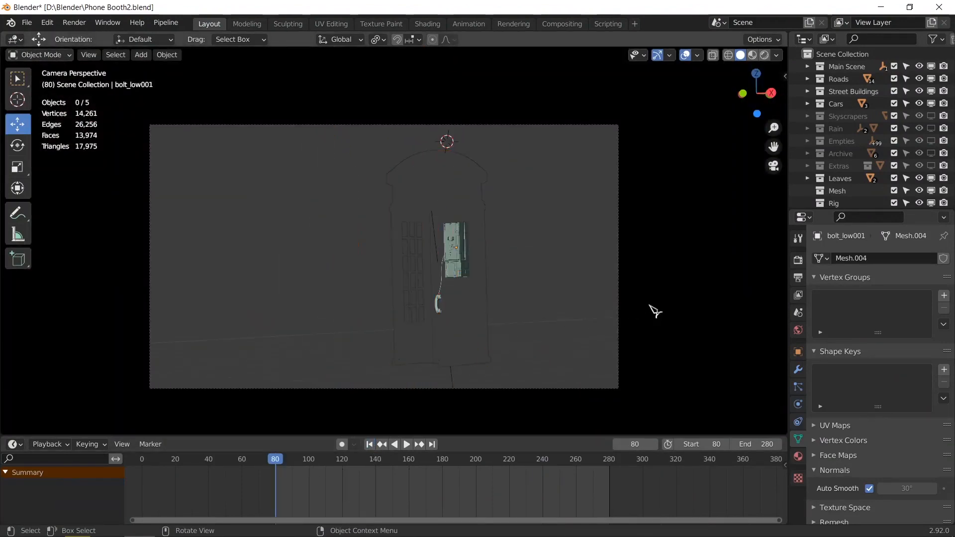
pyautogui.press('space')
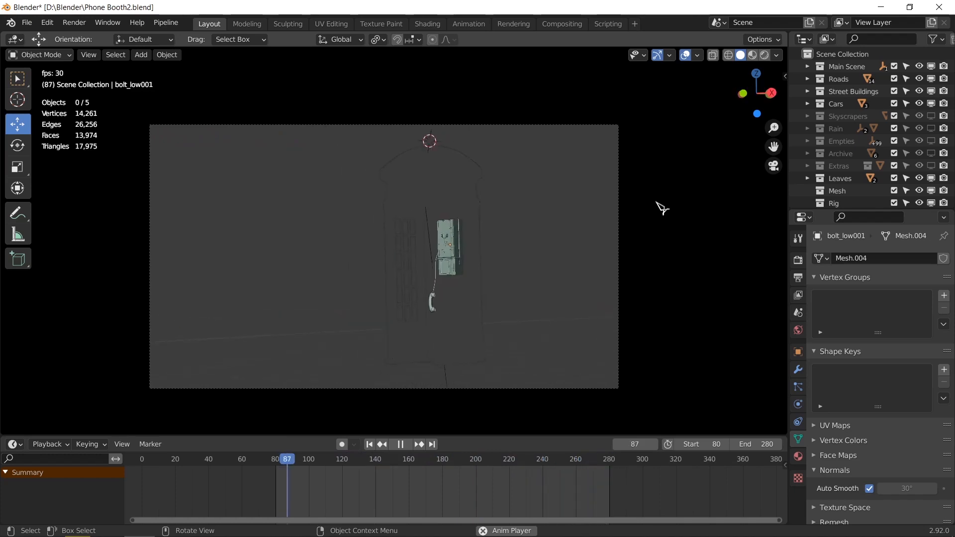
pyautogui.press('space')
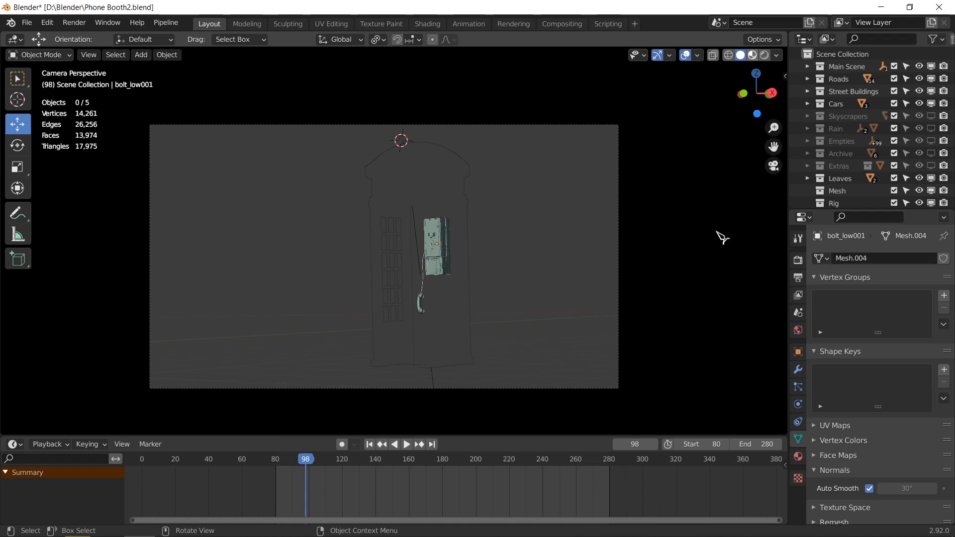
# Switch the viewport to material preview and replay the isolated booth's animation from the start frame
pyautogui.press('z')
pyautogui.press('2')
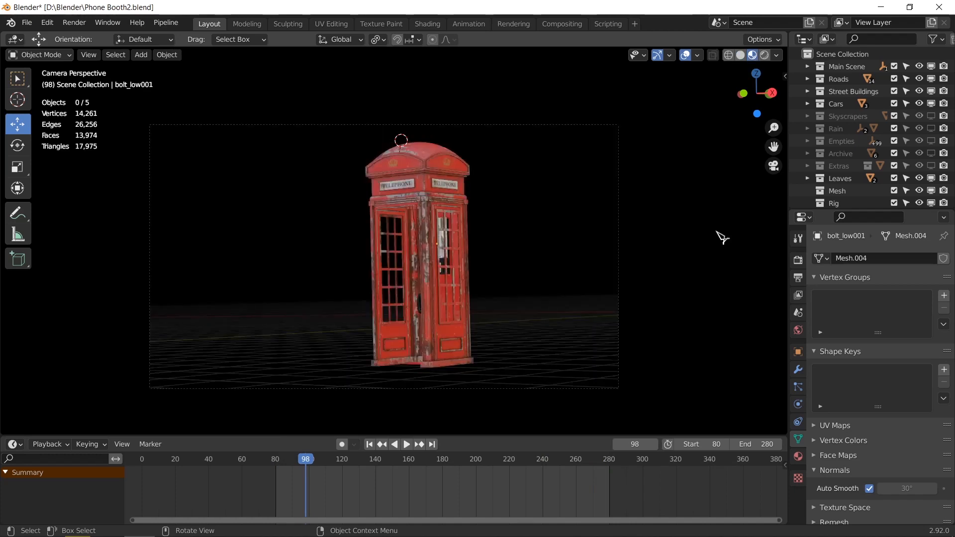
pyautogui.click(370, 446)
pyautogui.press('space')
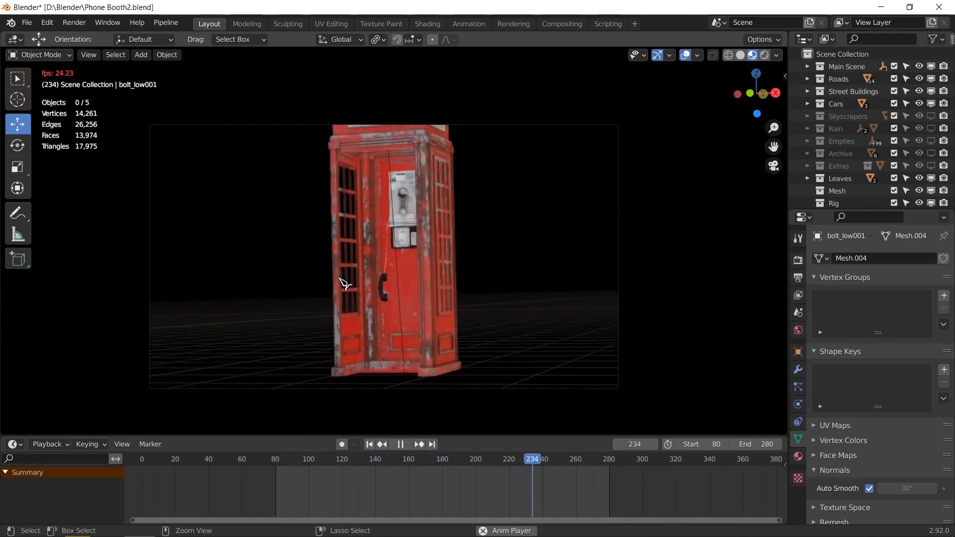
pyautogui.click(401, 444)
pyautogui.click(405, 449)
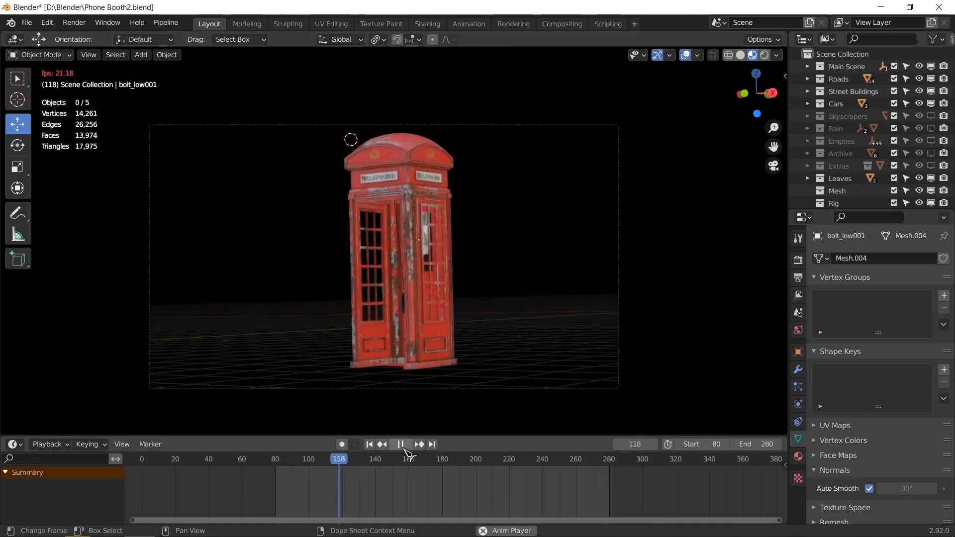
pyautogui.click(405, 449)
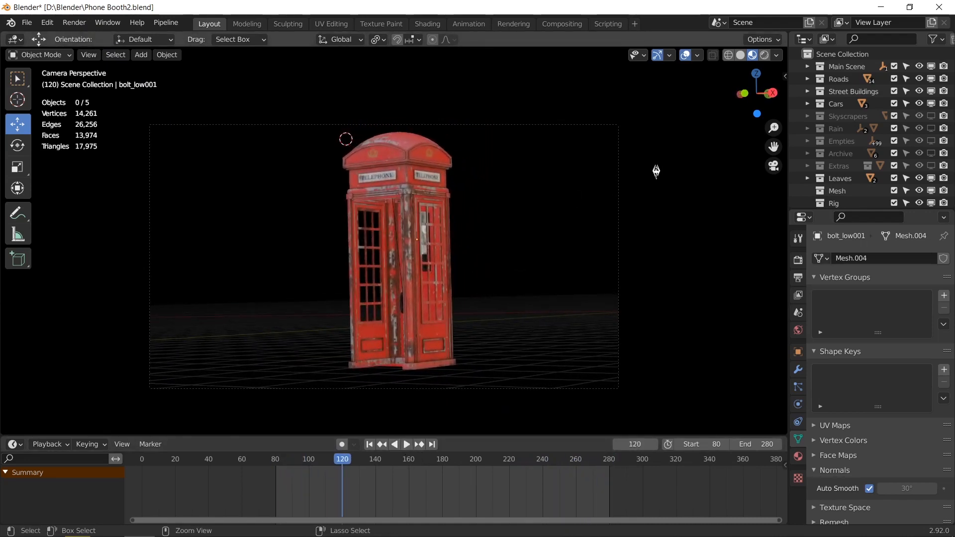
# Undo back to the full street scene, show it in solid shading, and save the file
pyautogui.hotkey('ctrl', 's')
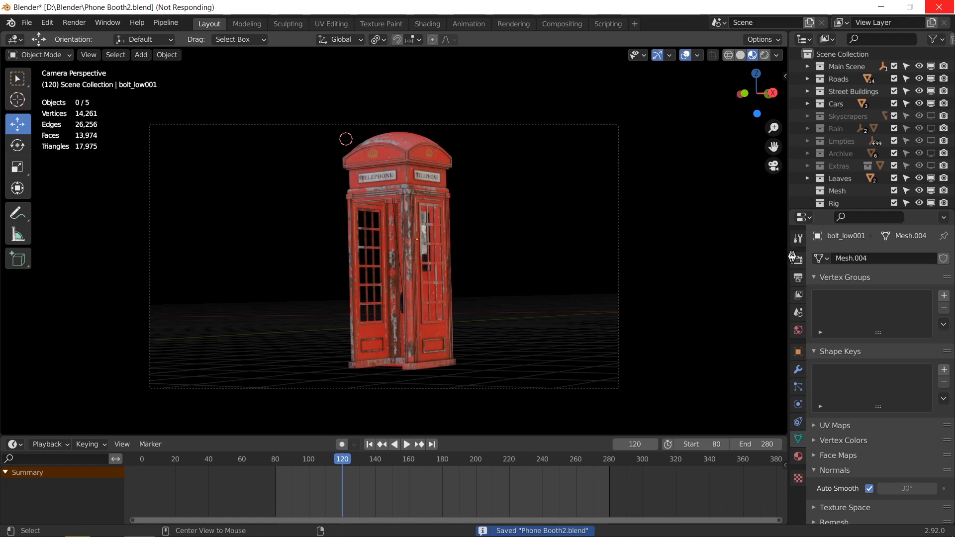
pyautogui.hotkey('ctrl', 'z')
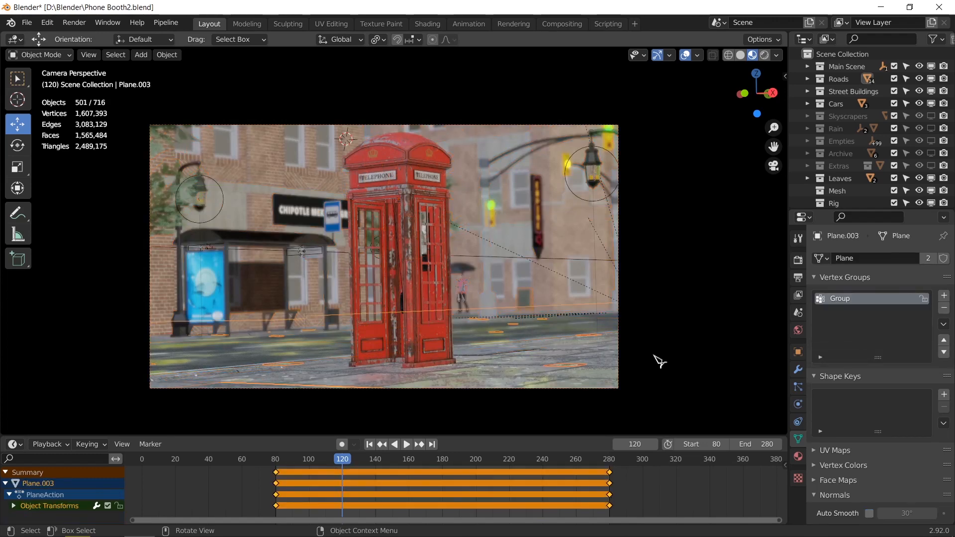
pyautogui.click(741, 56)
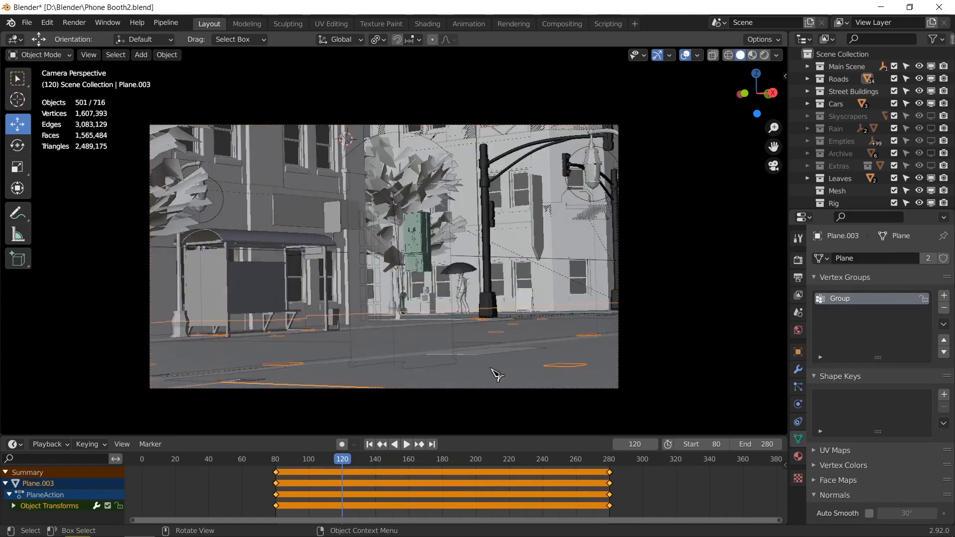
pyautogui.hotkey('ctrl', 'z')
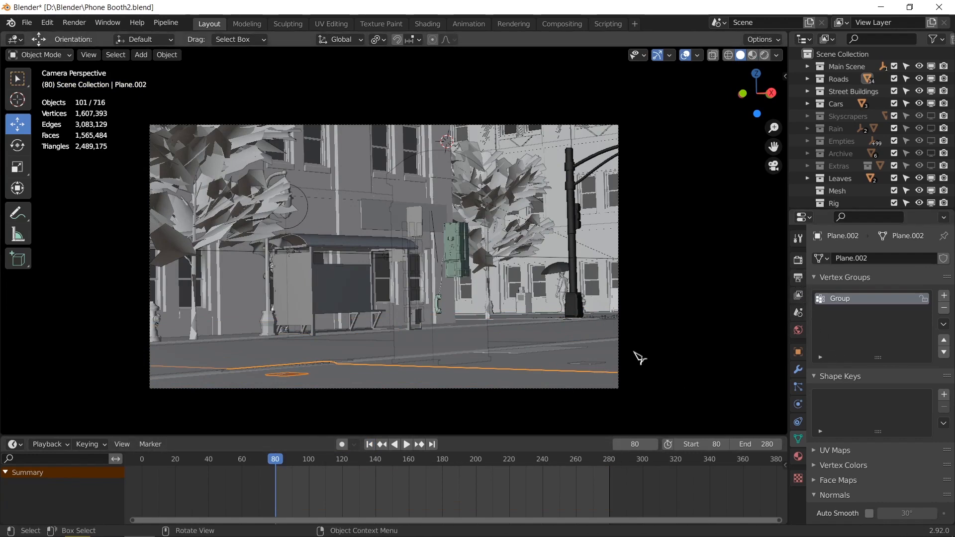
pyautogui.hotkey('ctrl', 's')
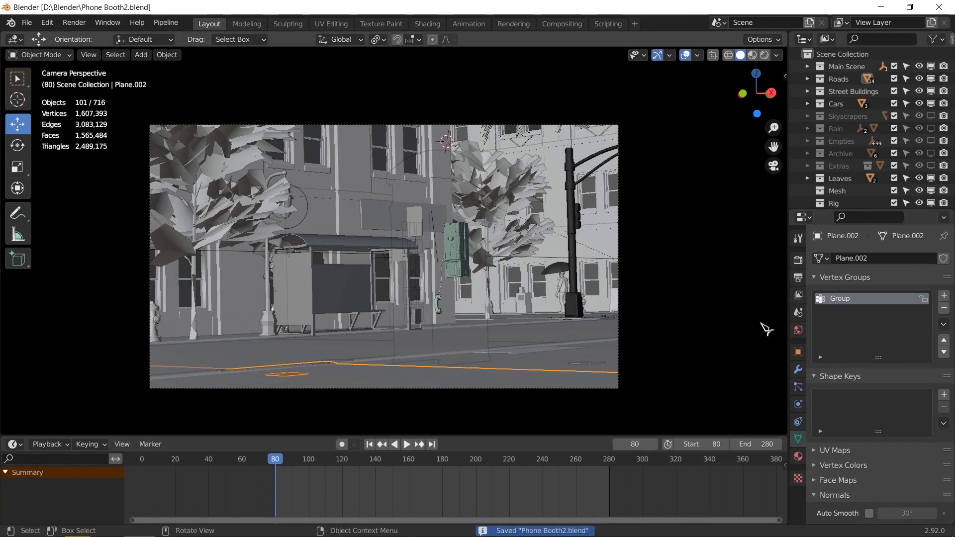
# Set the output's pixel aspect to 21 for X and 9 for Y
pyautogui.click(801, 280)
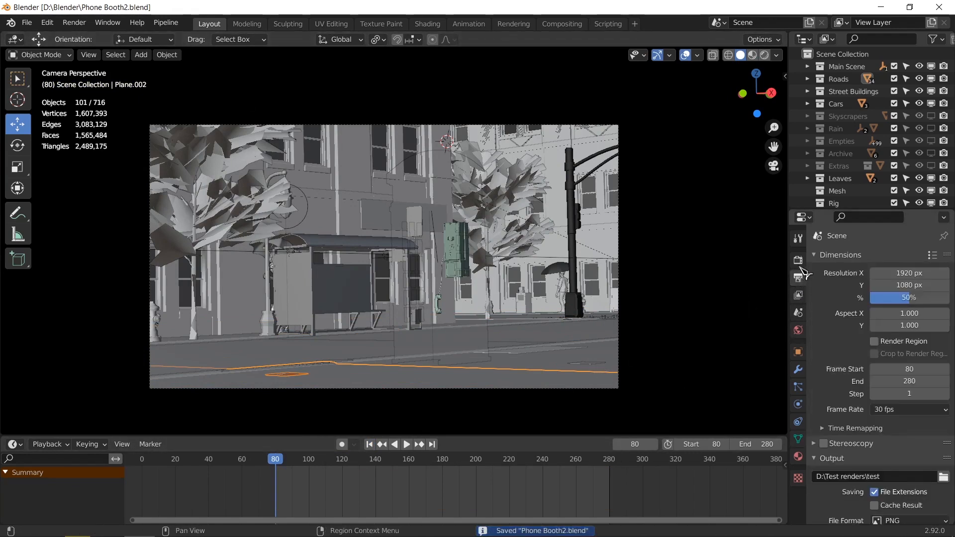
pyautogui.click(798, 295)
pyautogui.click(799, 278)
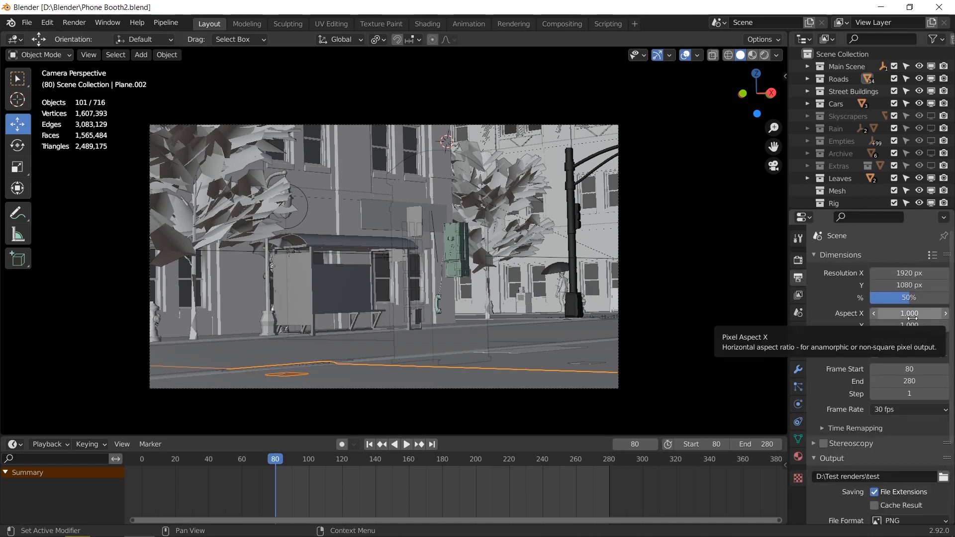
pyautogui.click(912, 314)
pyautogui.write('21')
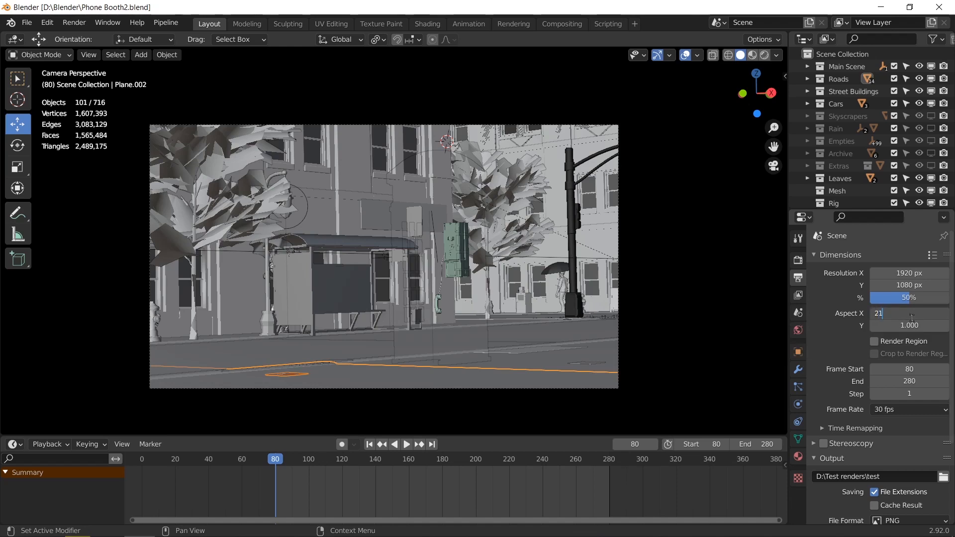
pyautogui.press('Return')
pyautogui.click(921, 325)
pyautogui.write('9')
pyautogui.press('Return')
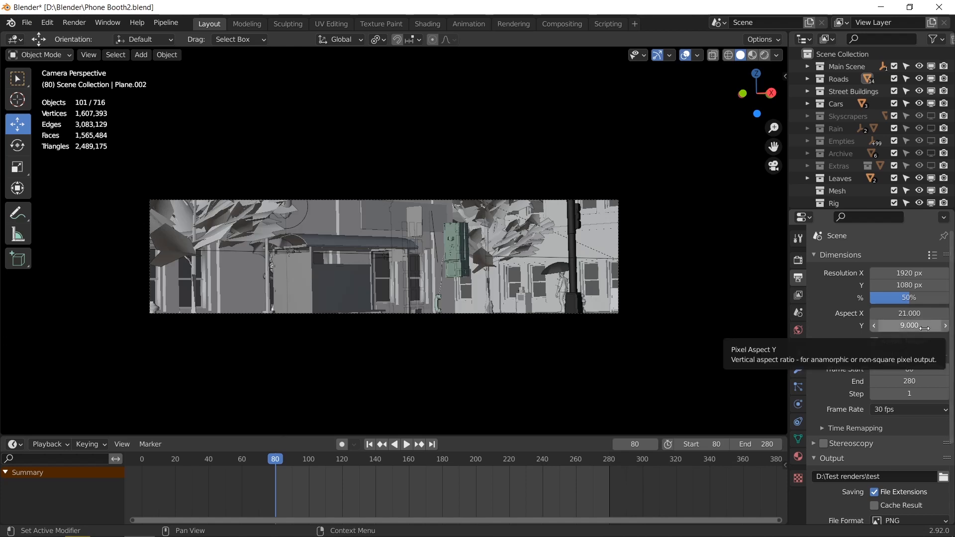
# Reset the output's pixel aspect to 1 for both Y and X
pyautogui.click(925, 326)
pyautogui.write('1')
pyautogui.press('Return')
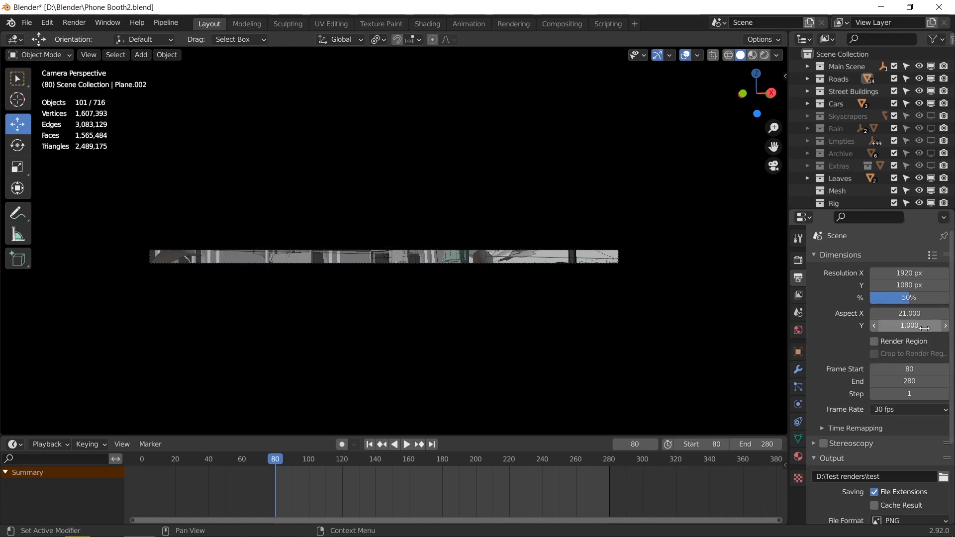
pyautogui.click(914, 314)
pyautogui.write('1')
pyautogui.press('Return')
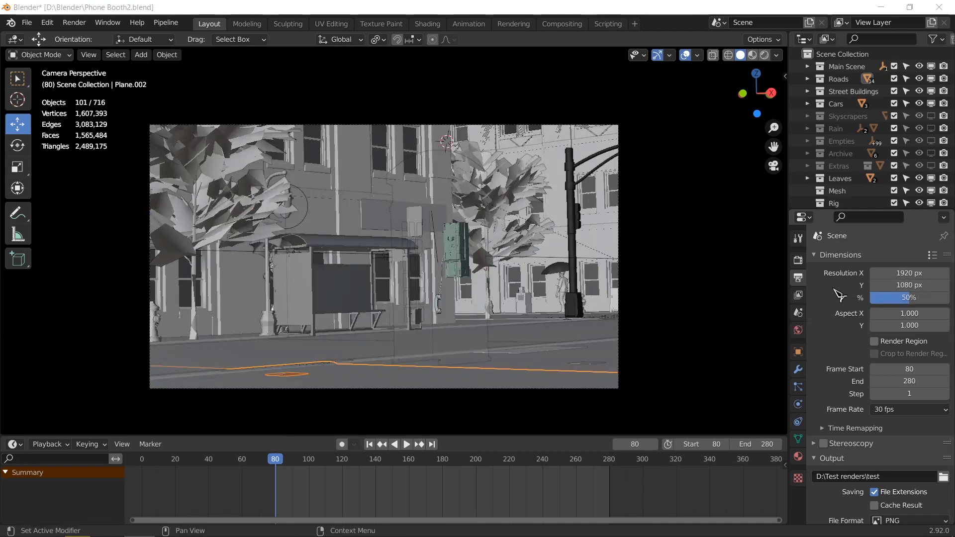
# Open the Windows Calculator and divide 21 by 9
pyautogui.press('super')
pyautogui.write('cal')
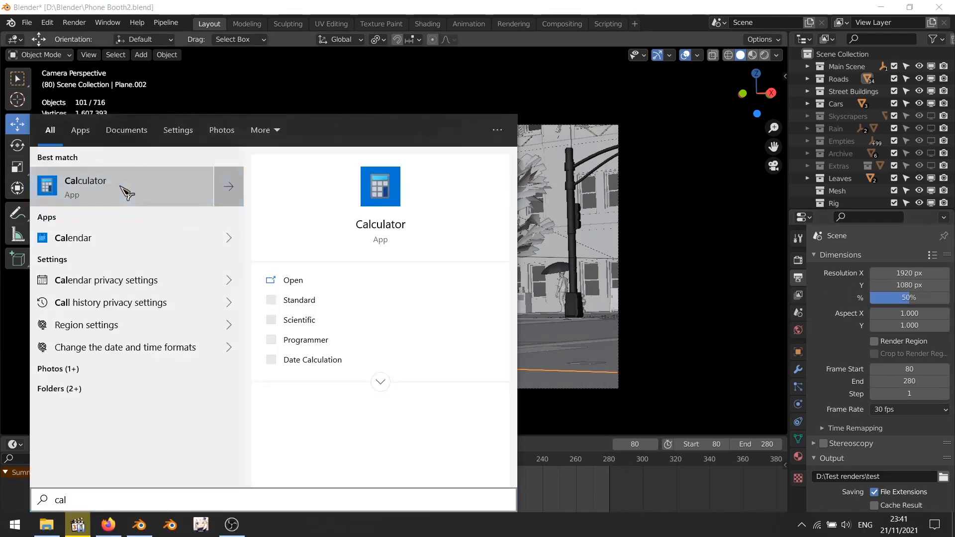
pyautogui.click(121, 188)
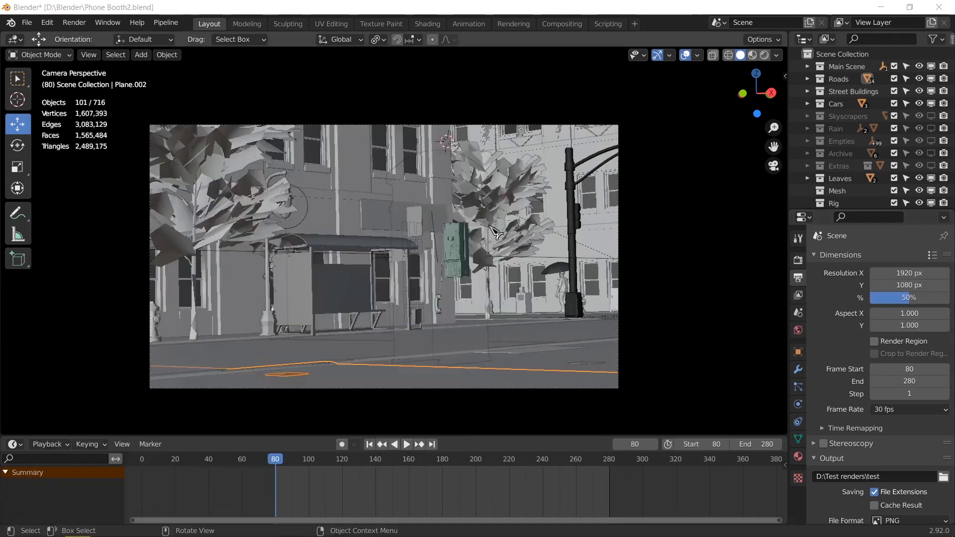
pyautogui.write('21')
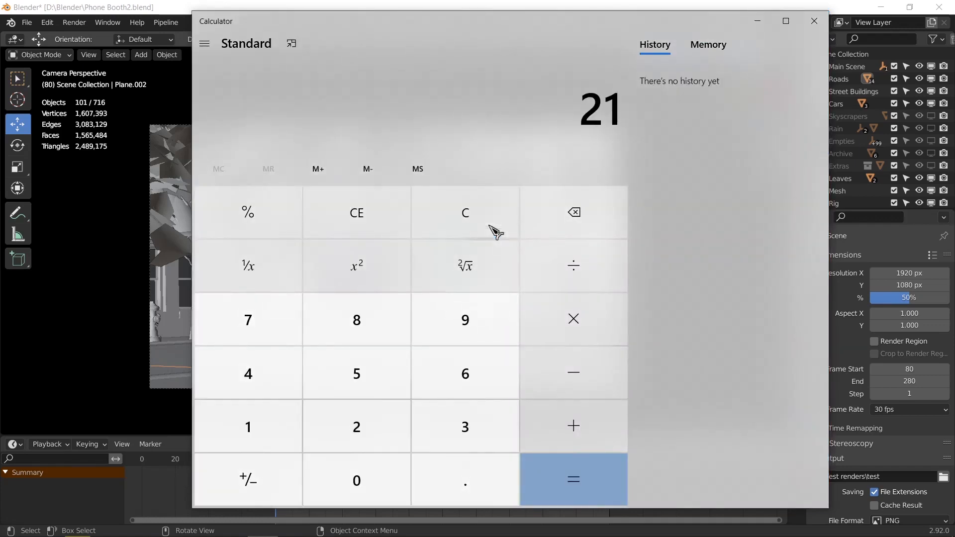
pyautogui.press('/')
pyautogui.click(505, 307)
pyautogui.click(585, 472)
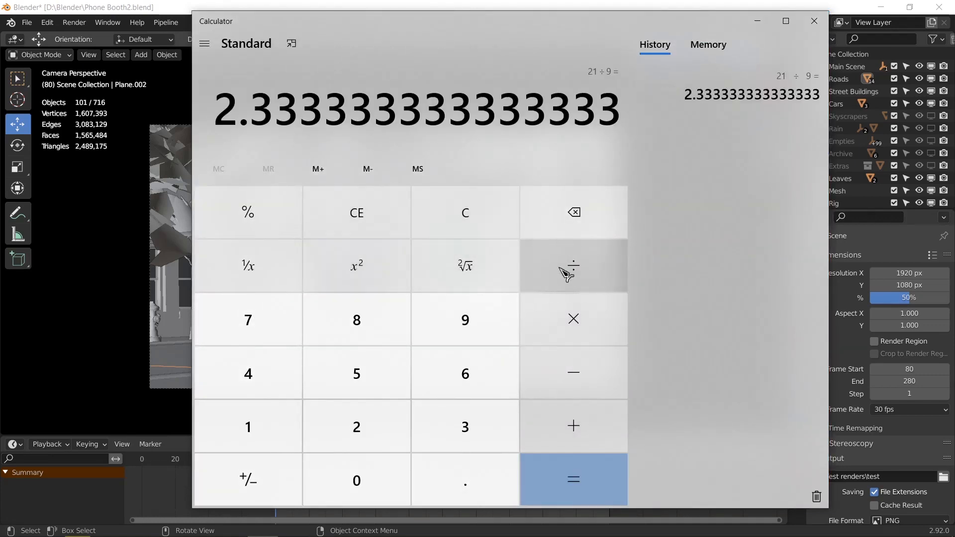
# Multiply the calculated aspect ratio by 1920
pyautogui.click(567, 322)
pyautogui.click(279, 437)
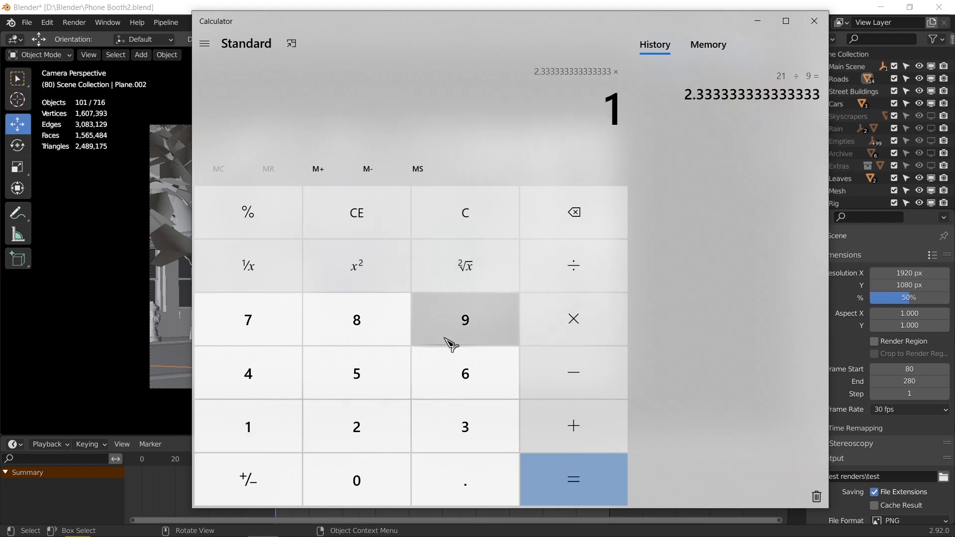
pyautogui.click(450, 341)
pyautogui.click(386, 416)
pyautogui.click(371, 460)
pyautogui.click(560, 470)
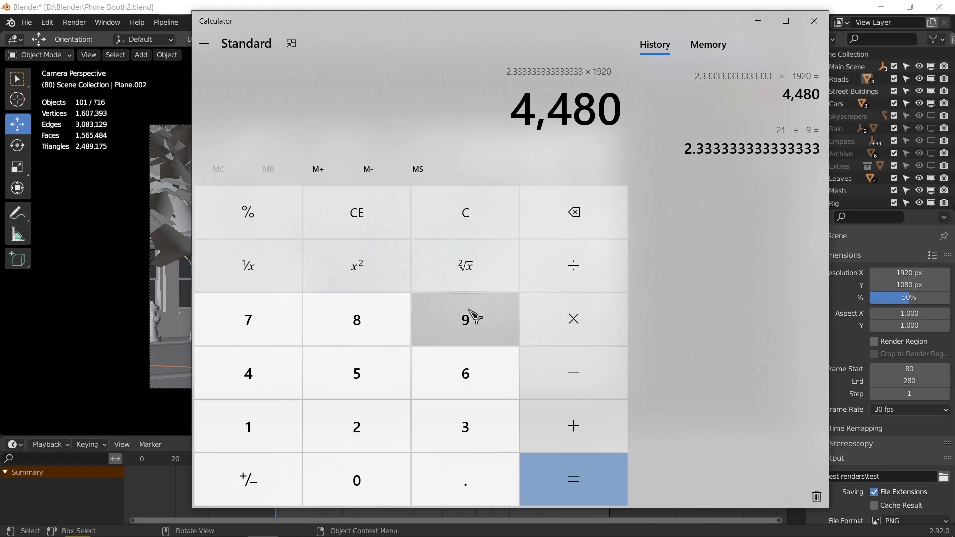
# Calculate 22 divided by 9 and multiply the resulting ratio by 1080
pyautogui.doubleClick(384, 437)
pyautogui.click(575, 261)
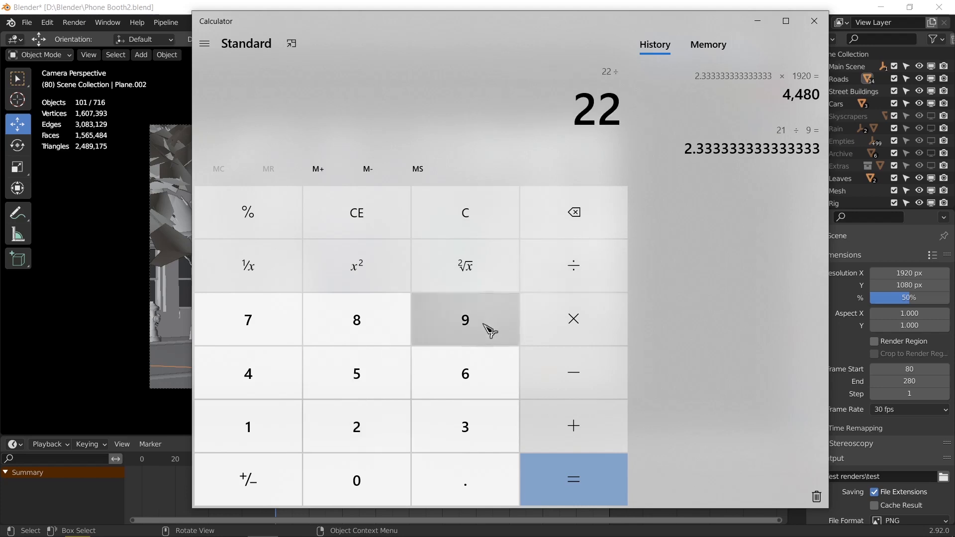
pyautogui.click(490, 331)
pyautogui.click(580, 479)
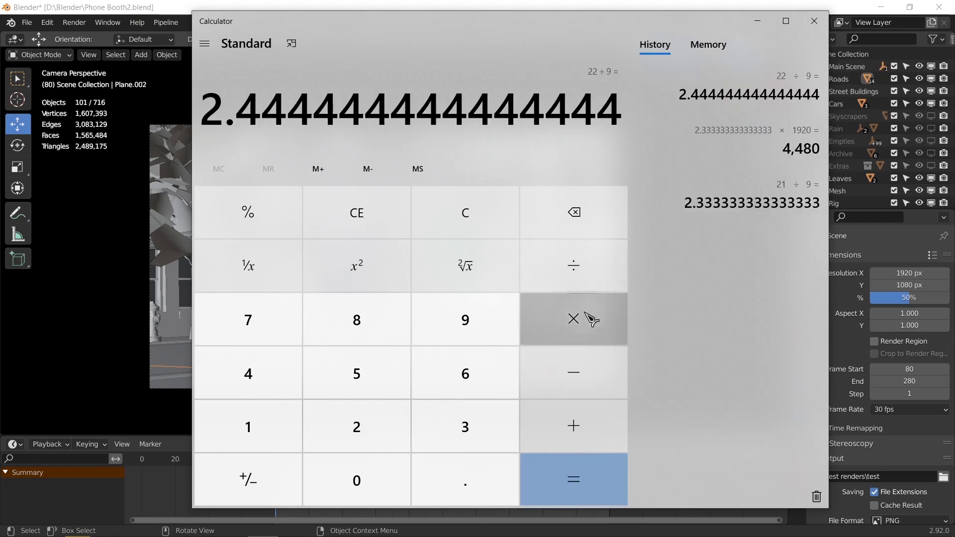
pyautogui.click(591, 319)
pyautogui.click(273, 433)
pyautogui.click(358, 479)
pyautogui.click(356, 324)
pyautogui.click(375, 470)
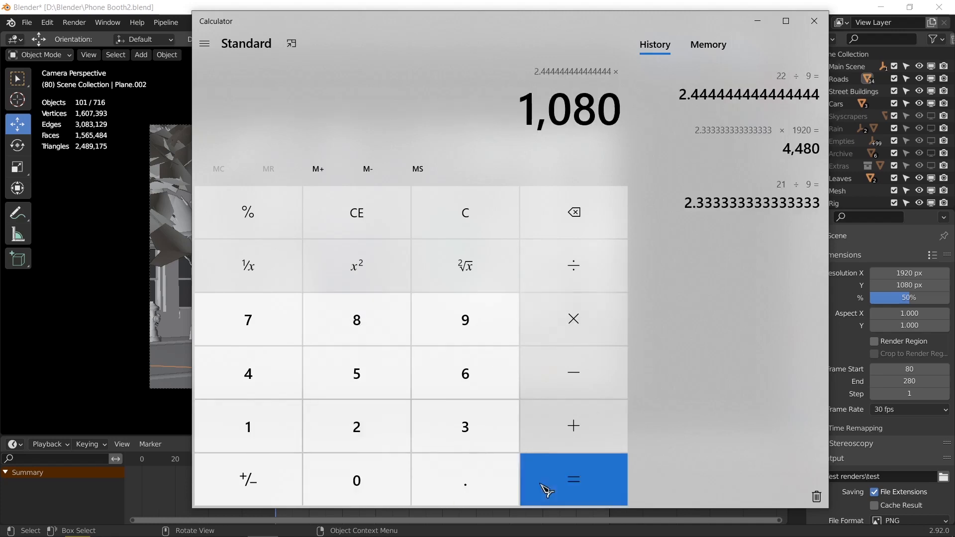
pyautogui.click(547, 490)
# Switch back to Blender and set the output's X resolution to 2640 px
pyautogui.doubleClick(901, 274)
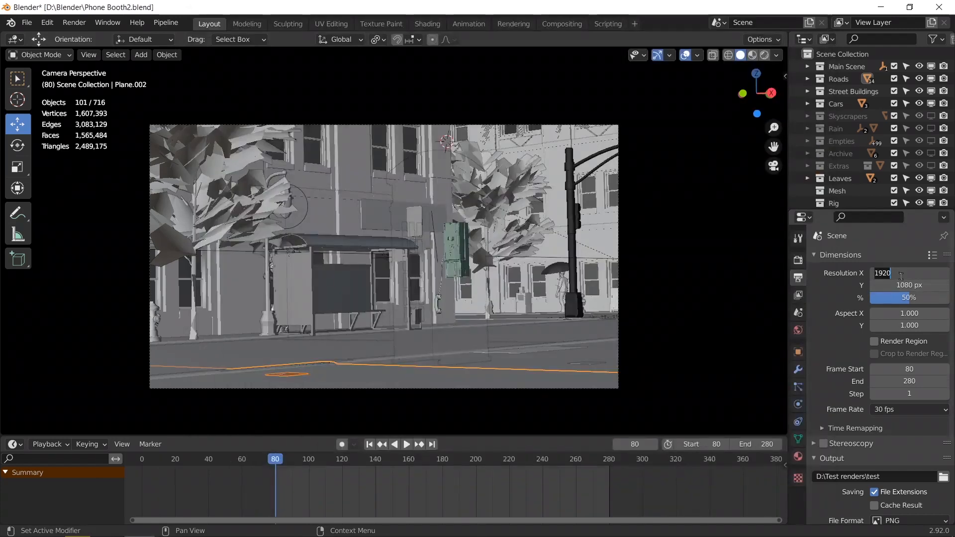
pyautogui.write('2640')
pyautogui.press('Return')
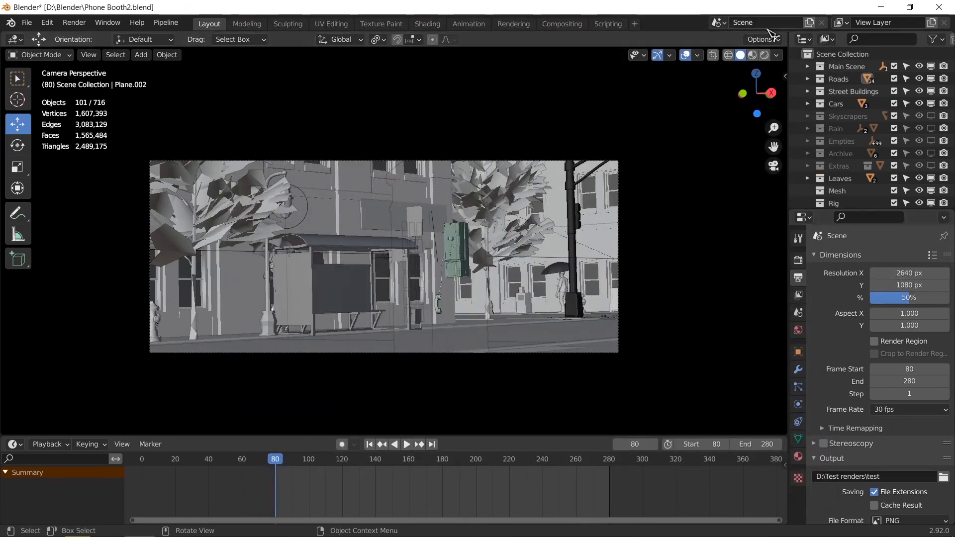
# Show the camera view in Material Preview shading, play the animation, and return to start frame 80
pyautogui.click(752, 55)
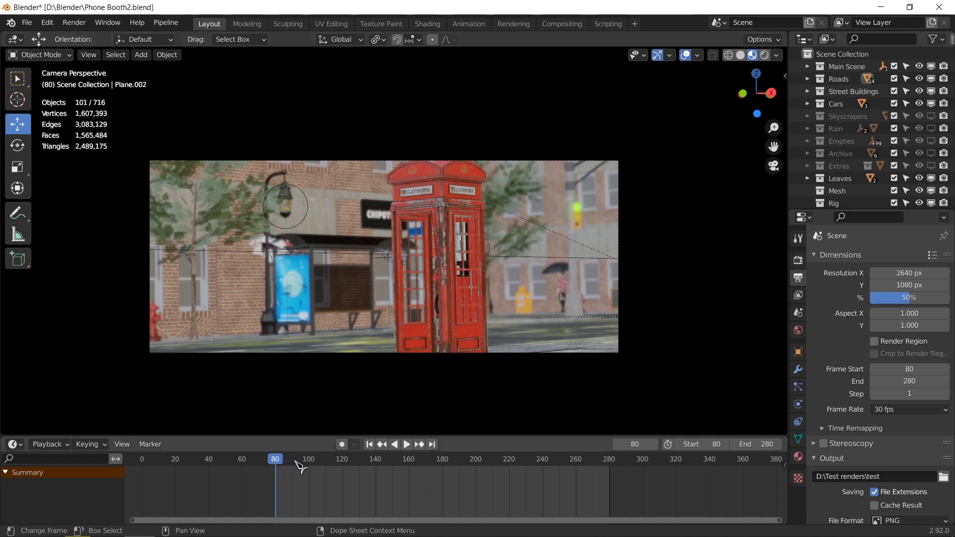
pyautogui.press('space')
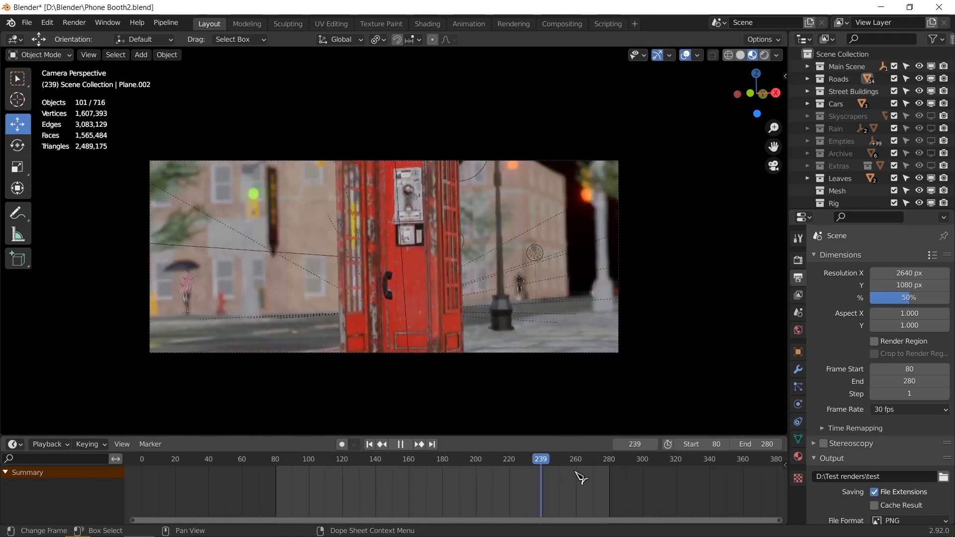
pyautogui.click(283, 465)
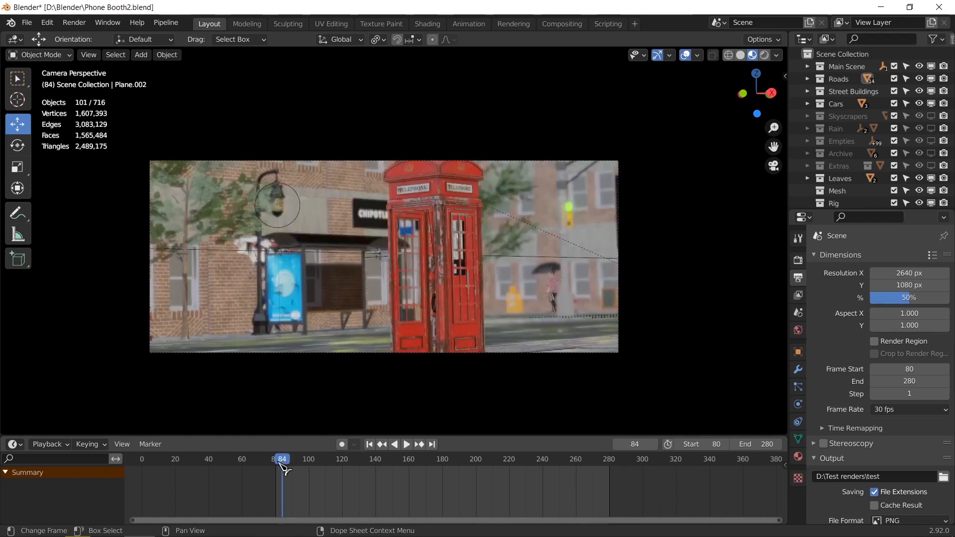
pyautogui.moveTo(279, 464); pyautogui.dragTo(279, 464)
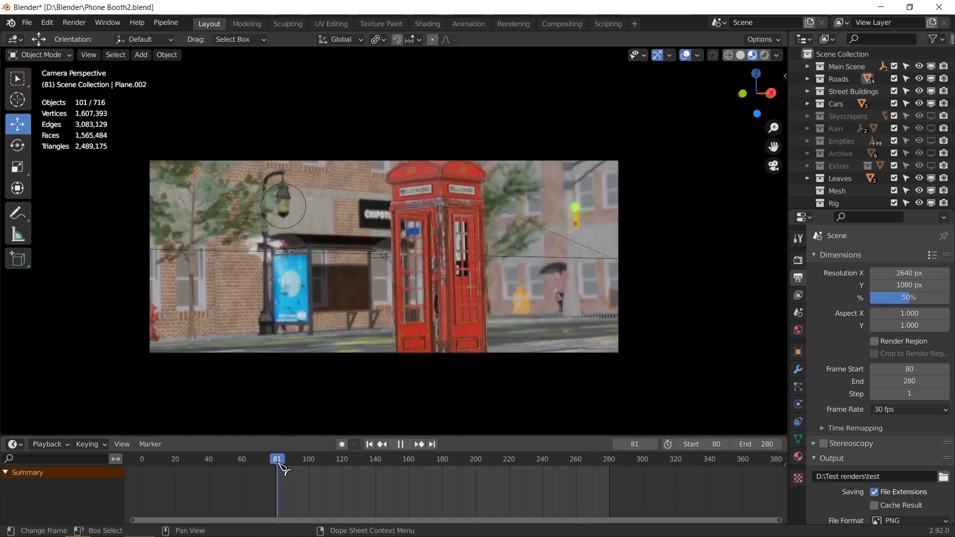
pyautogui.click(371, 444)
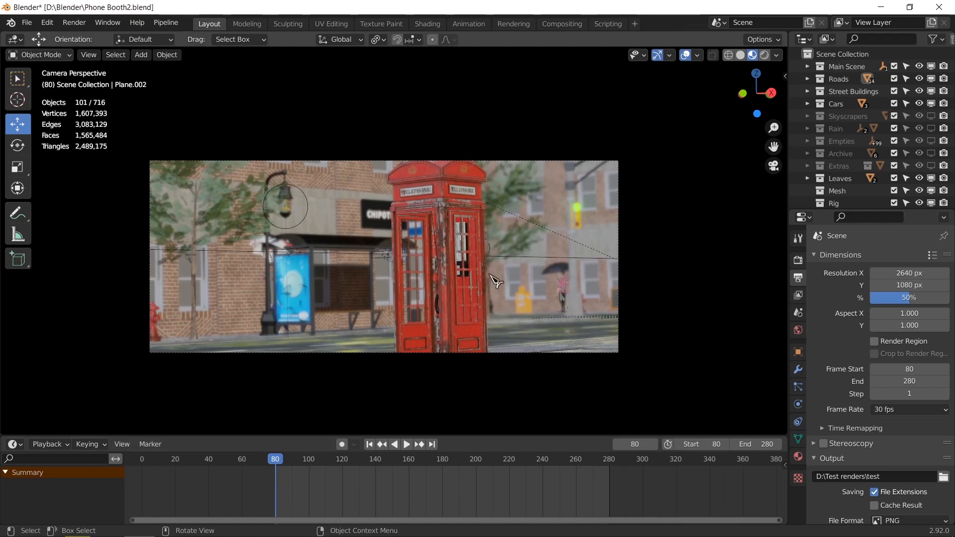
# Check the widescreen camera framing of the phone booth at frames 141, 158, 202, 239 and 265
pyautogui.click(379, 461)
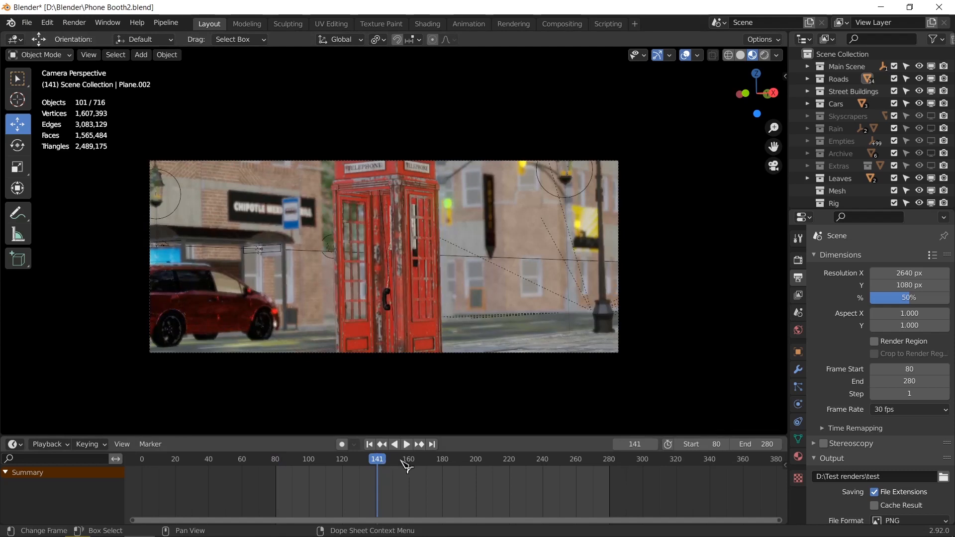
pyautogui.press('space')
pyautogui.press('space')
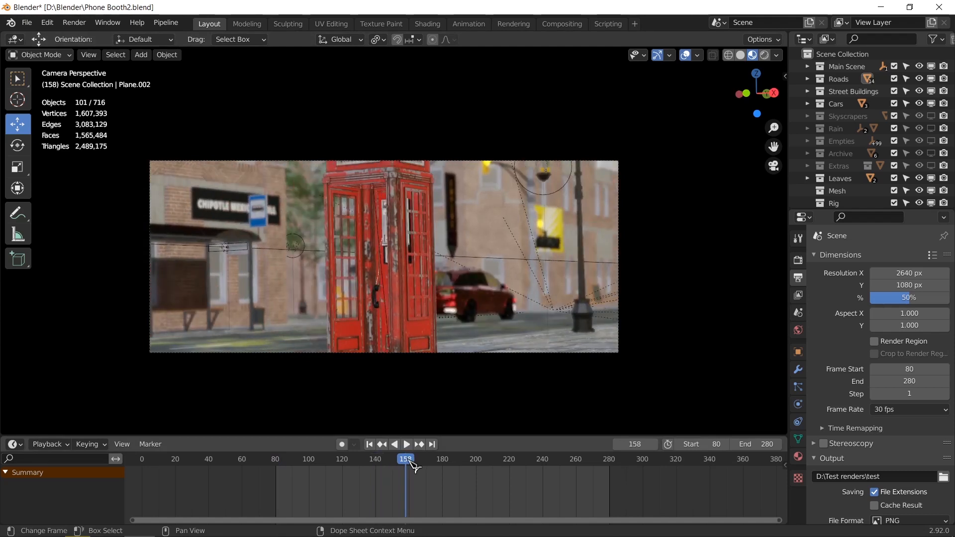
pyautogui.press('space')
pyautogui.click(479, 467)
pyautogui.press('space')
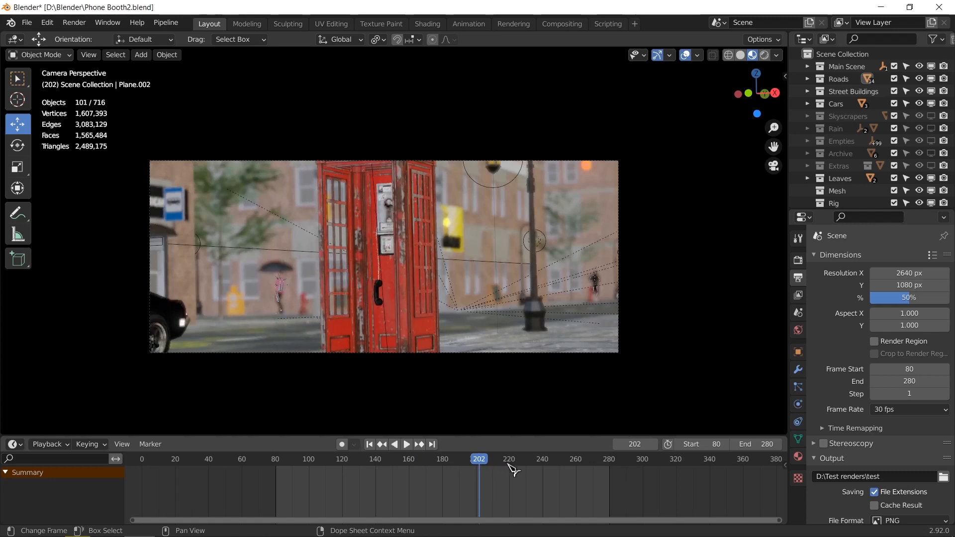
pyautogui.click(543, 465)
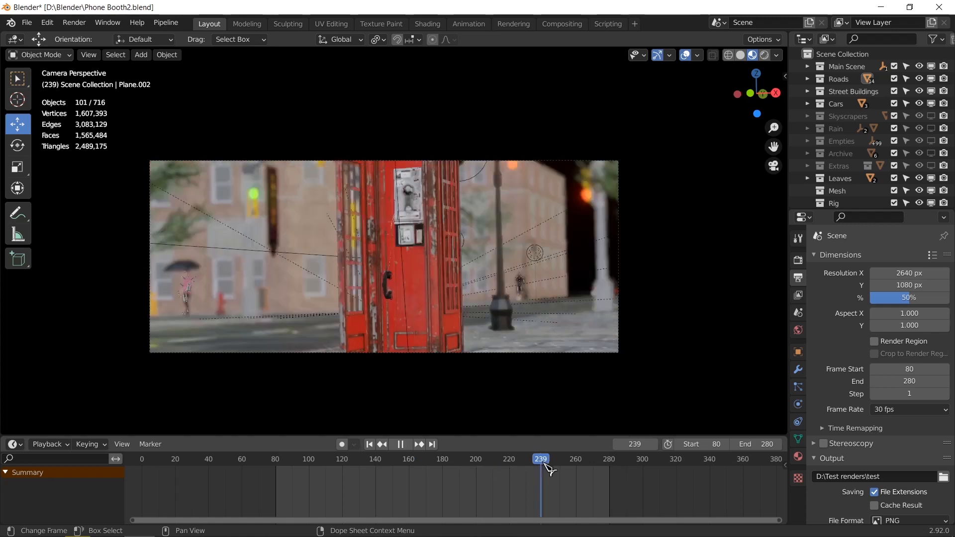
pyautogui.click(585, 463)
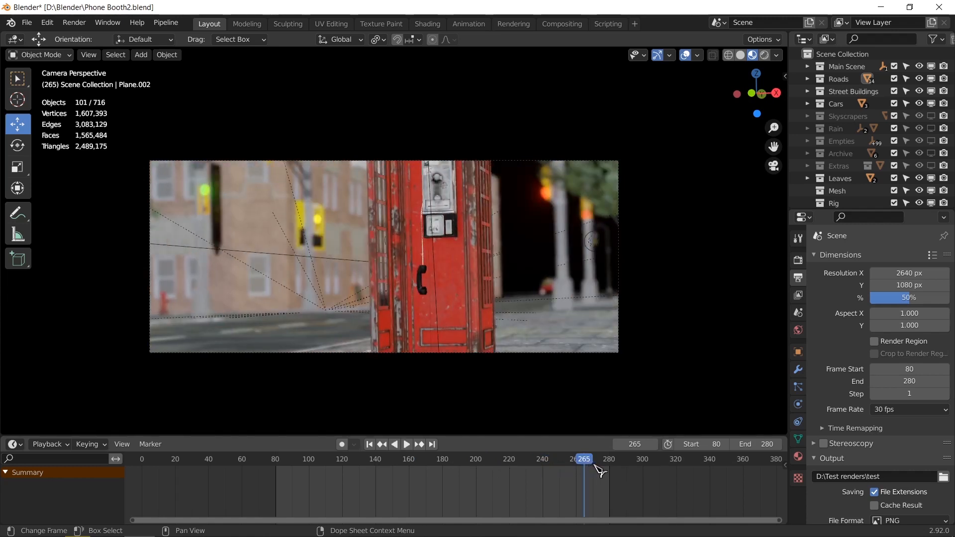
# Advance the current frame one at a time to frame 271
pyautogui.click(654, 448)
pyautogui.click(655, 449)
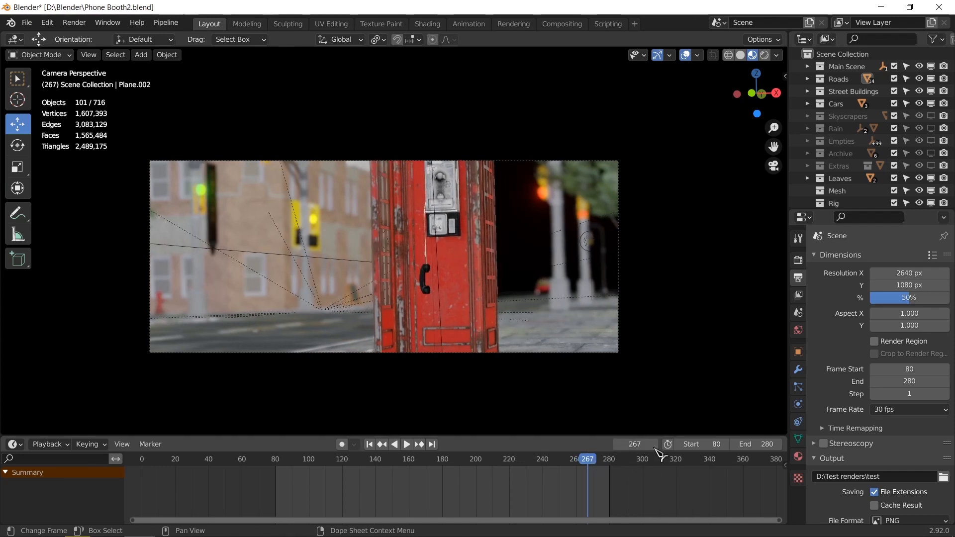
pyautogui.click(655, 449)
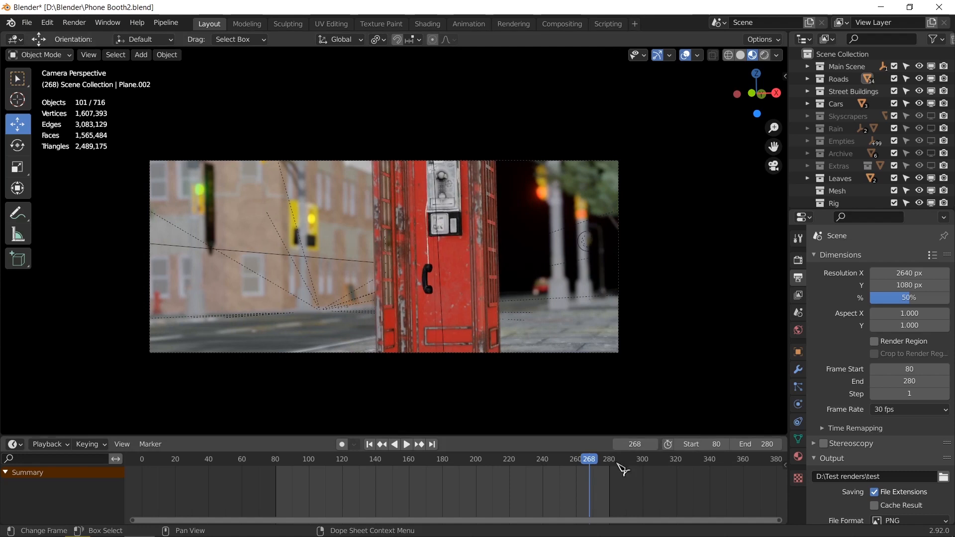
pyautogui.click(658, 447)
pyautogui.click(658, 446)
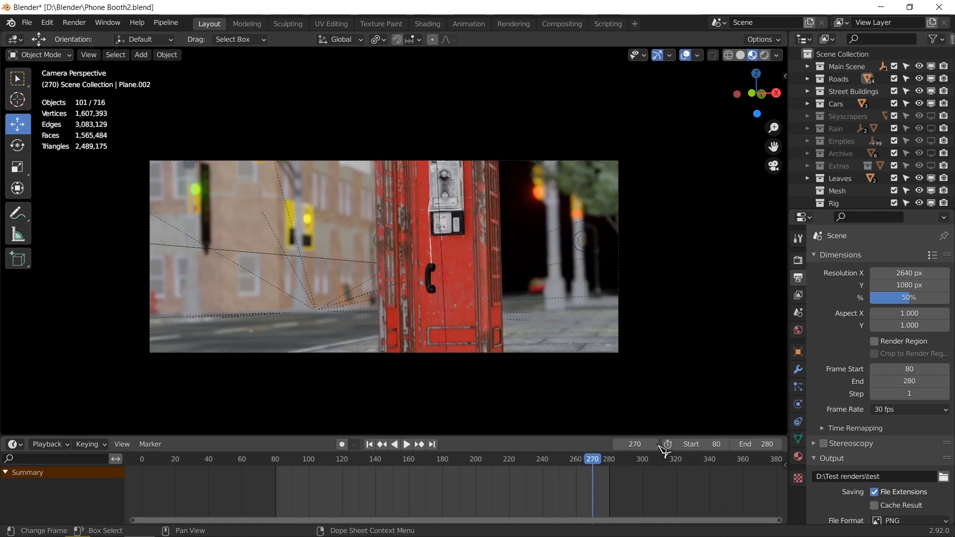
pyautogui.click(665, 450)
# Return the viewport to Solid shading and save the Blender file
pyautogui.click(740, 55)
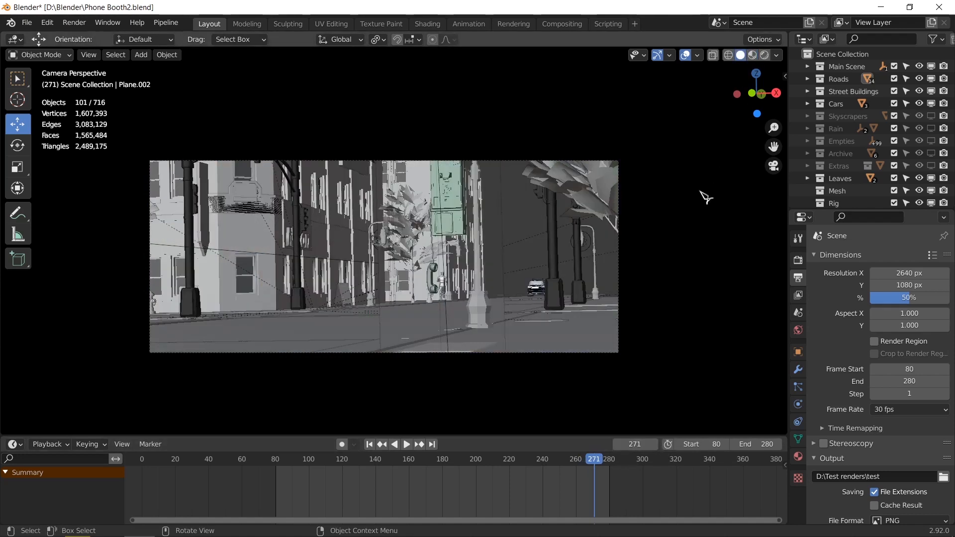
pyautogui.hotkey('ctrl', 's')
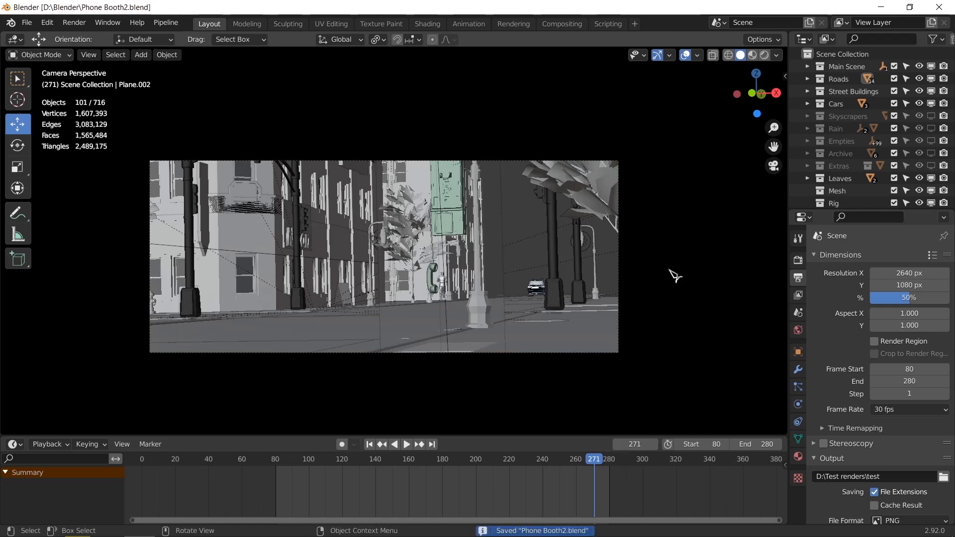
# Switch the render engine to Eevee, render frame 271, and look over the resulting image
pyautogui.click(799, 261)
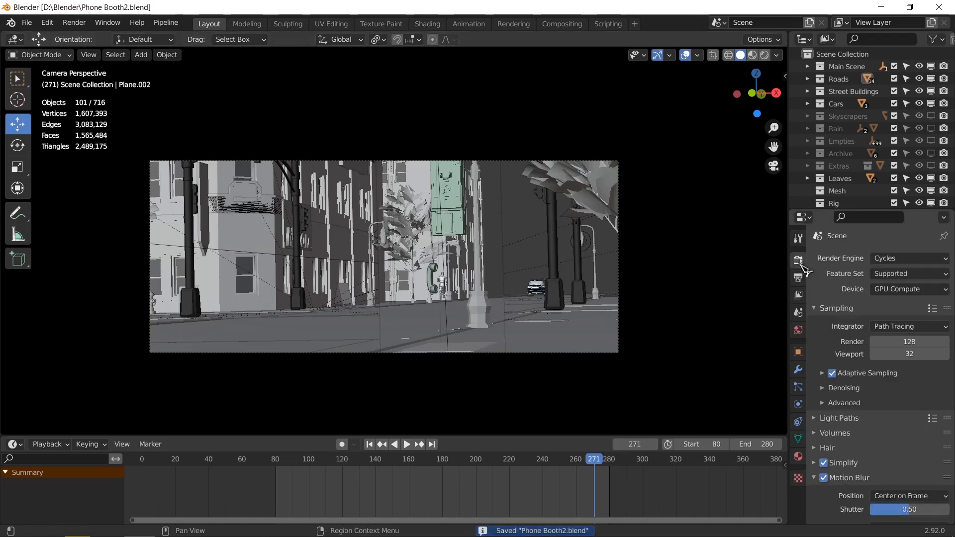
pyautogui.click(891, 258)
pyautogui.click(895, 273)
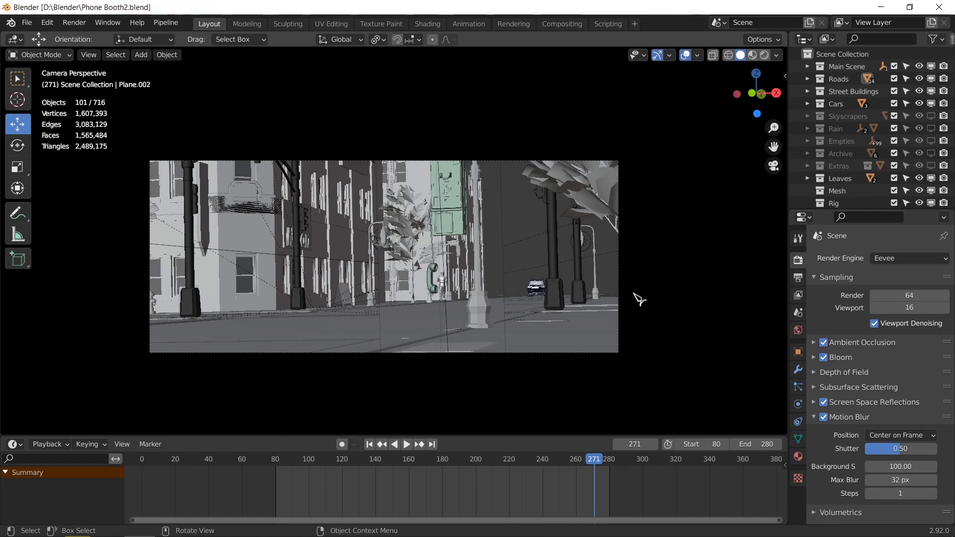
pyautogui.press('F12')
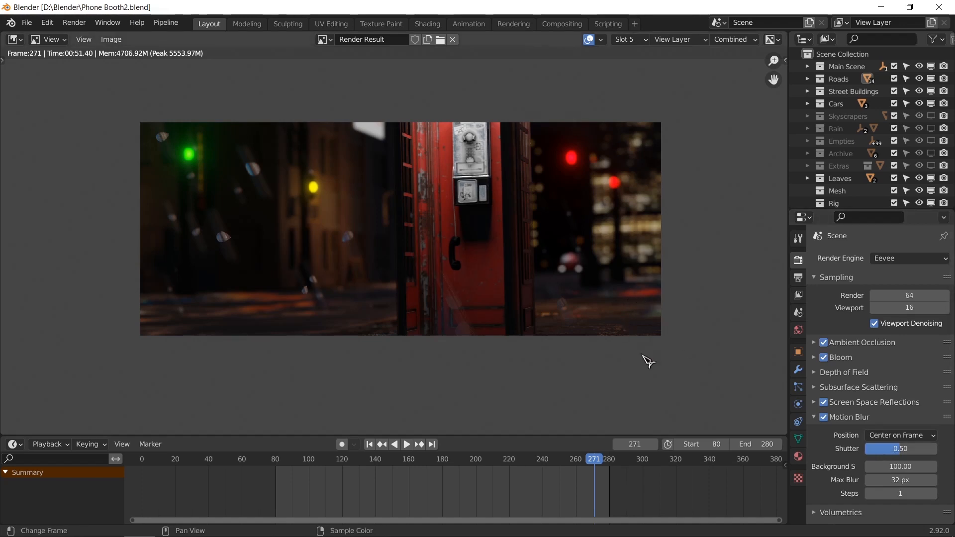
pyautogui.scroll(1, 646, 358)
pyautogui.moveTo(554, 301); pyautogui.dragTo(545, 311, button='middle')
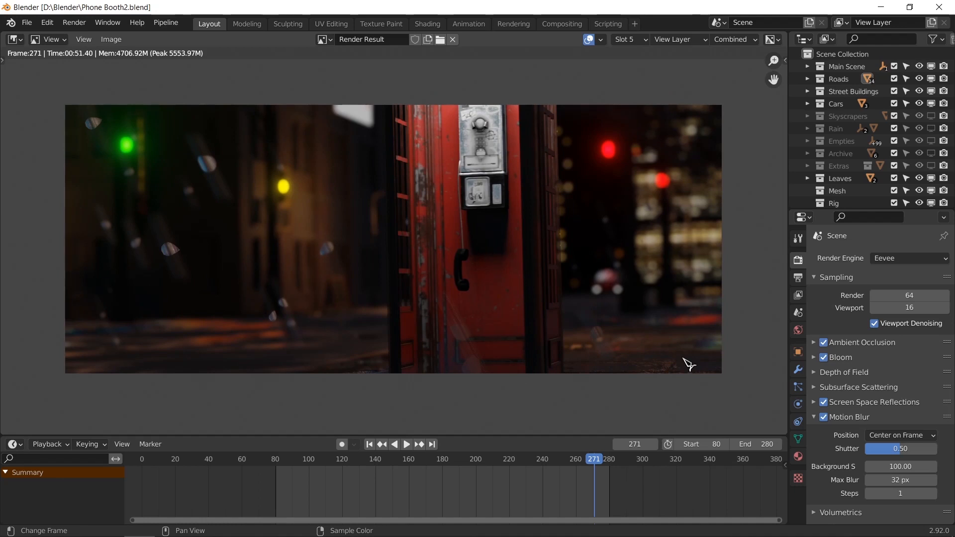
# Go back to start frame 80 and render it with Eevee
pyautogui.click(369, 444)
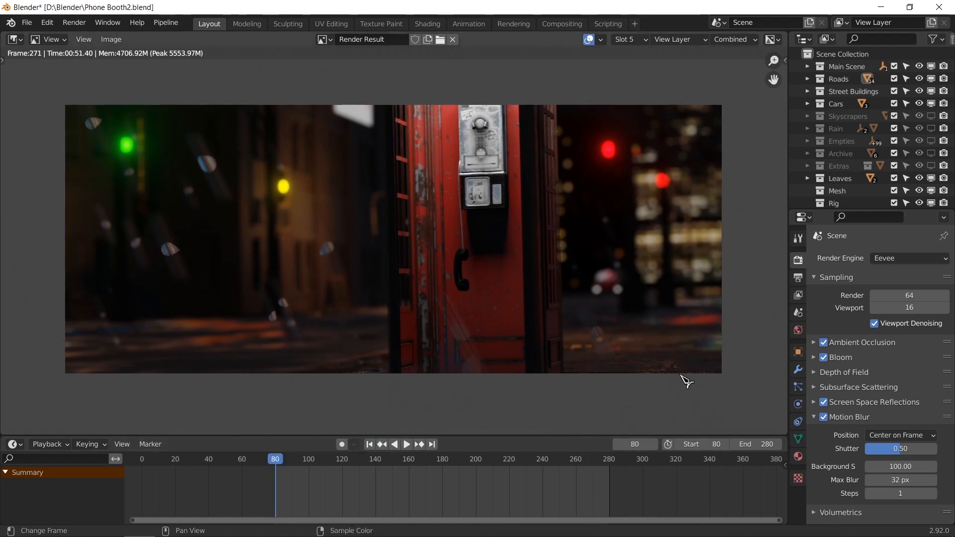
pyautogui.press('F12')
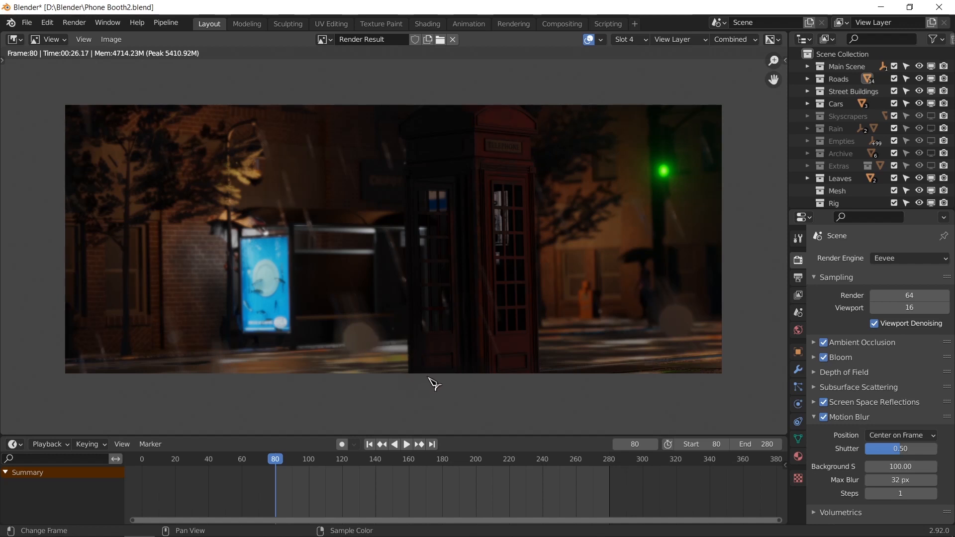
# Choose render slot 3, switch the render engine to Cycles, and render frame 80 into that slot
pyautogui.press('5')
pyautogui.press('4')
pyautogui.press('3')
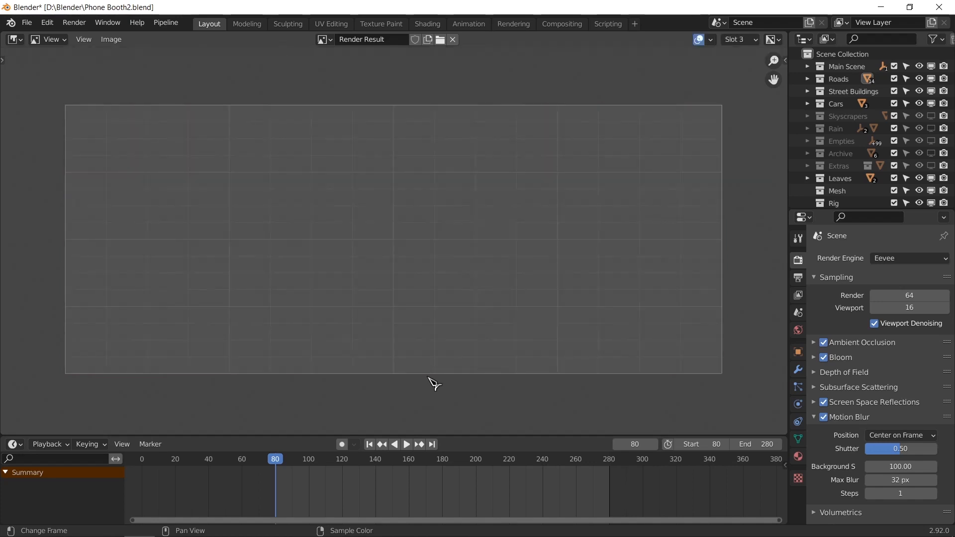
pyautogui.click(890, 259)
pyautogui.click(894, 301)
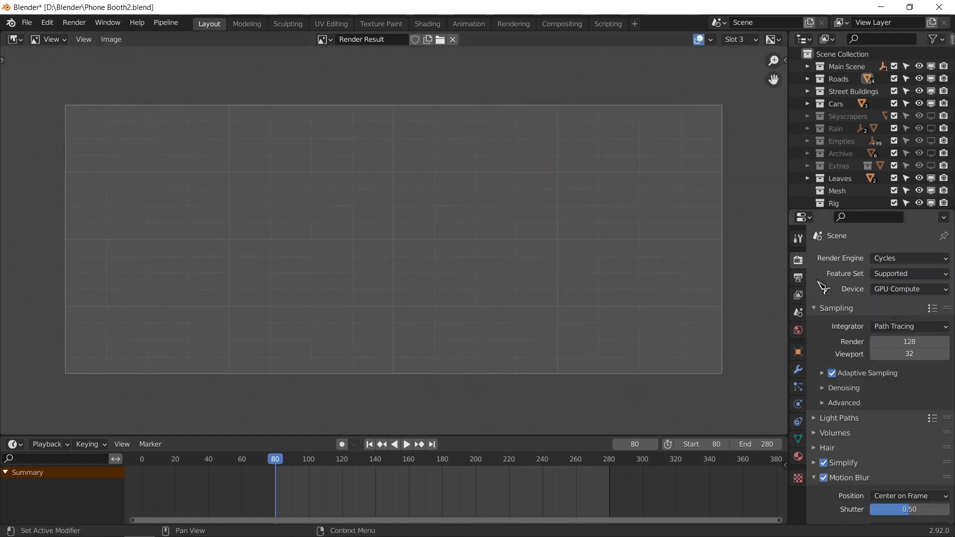
pyautogui.press('F12')
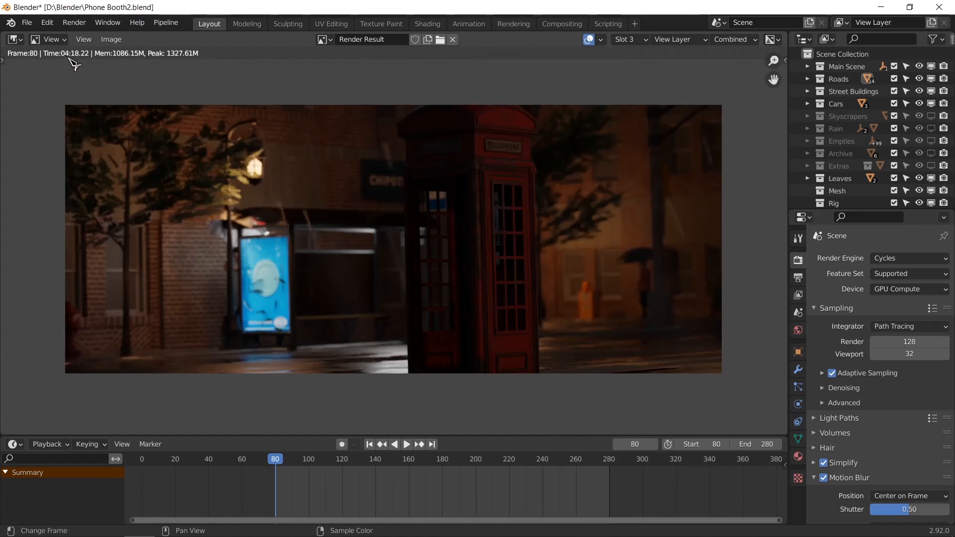
# Compare the Cycles render of frame 80 in slot 3 with the Eevee render in slot 4 by alternating between them
pyautogui.press('j')
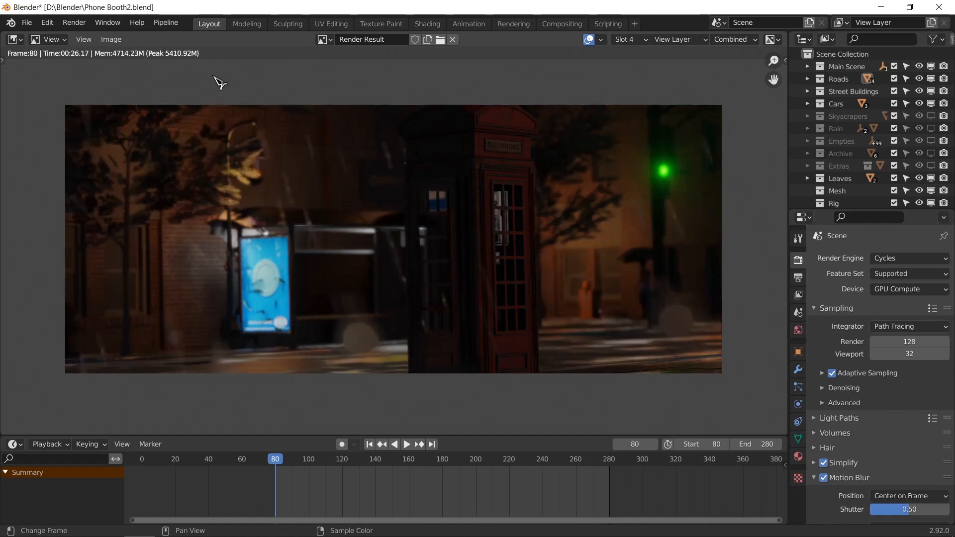
pyautogui.press('j')
pyautogui.press('j')
pyautogui.press('j')
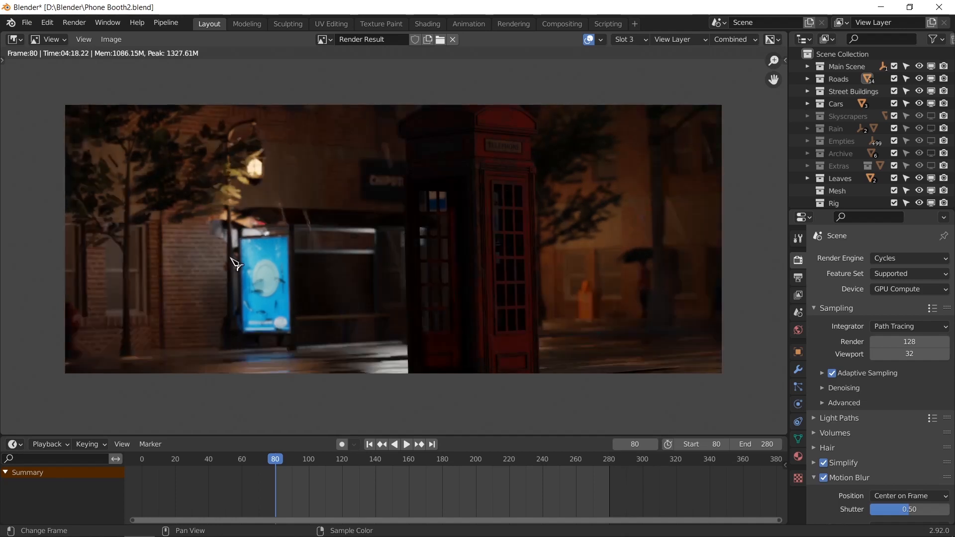
pyautogui.press('j')
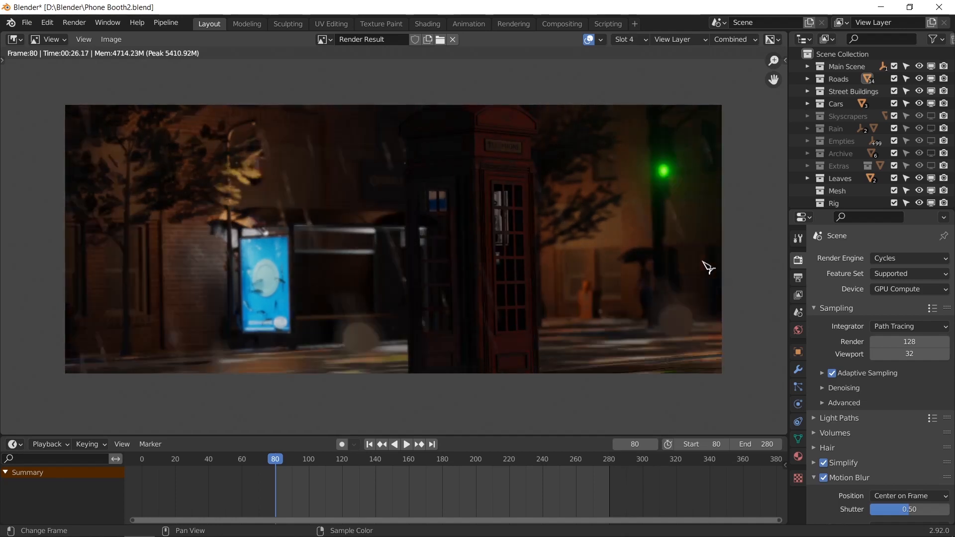
pyautogui.press('j')
pyautogui.press('j')
pyautogui.press('j')
pyautogui.press('j')
pyautogui.press('j')
pyautogui.press('j')
pyautogui.press('j')
pyautogui.press('j')
pyautogui.press('j')
pyautogui.press('j')
pyautogui.press('j')
pyautogui.press('j')
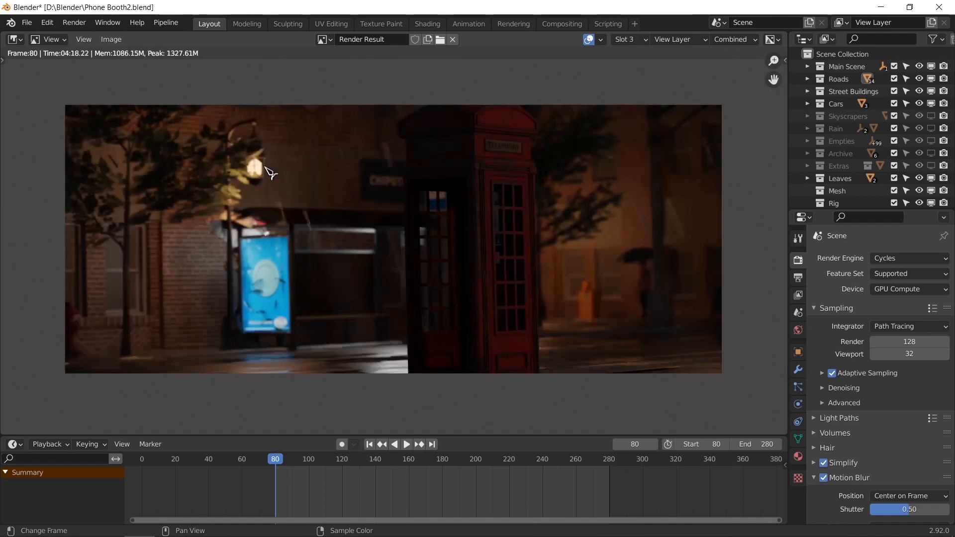
pyautogui.press('j')
pyautogui.press('j')
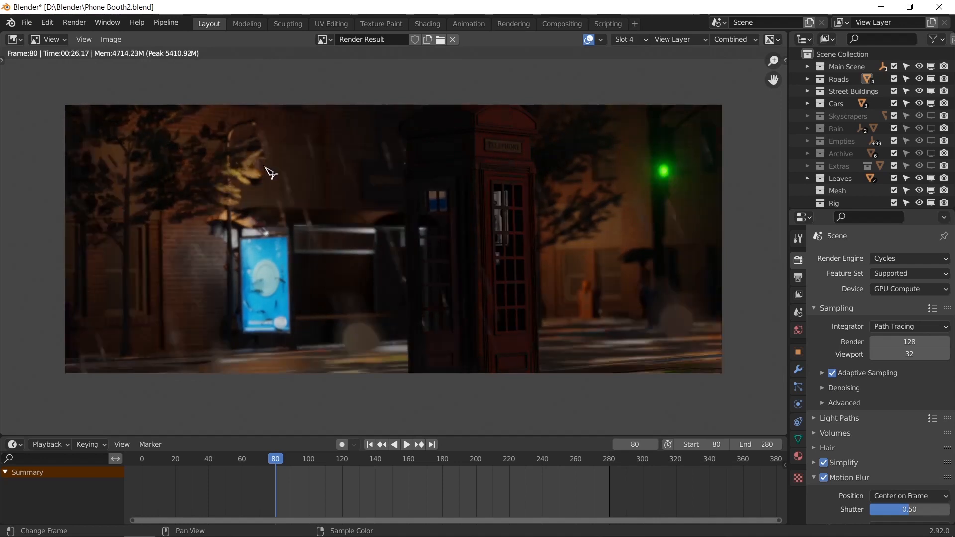
pyautogui.press('j')
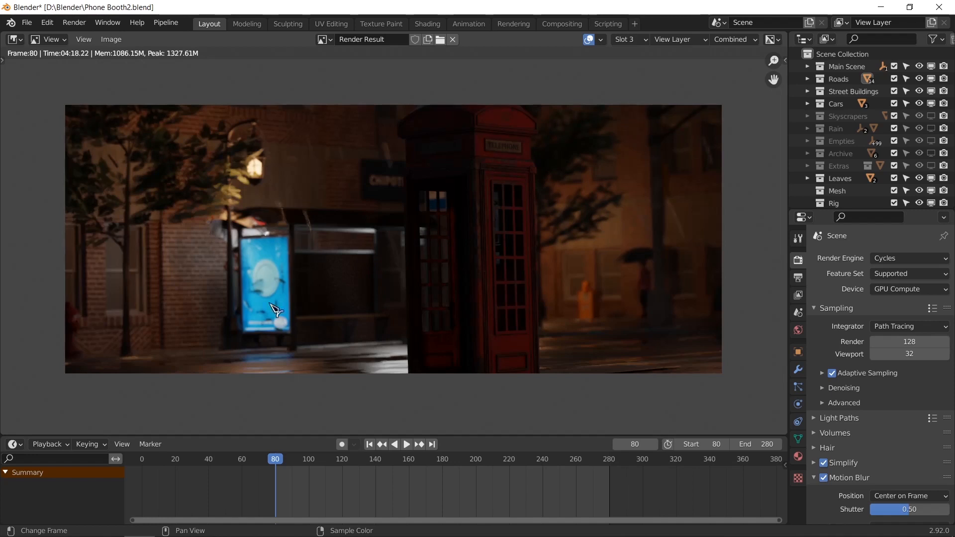
# Keep alternating between render slots 3 and 4, examining the street lighting, reflections and phone booth detail in both frame 80 renders
pyautogui.press('j')
pyautogui.press('j')
pyautogui.press('j')
pyautogui.press('j')
pyautogui.press('j')
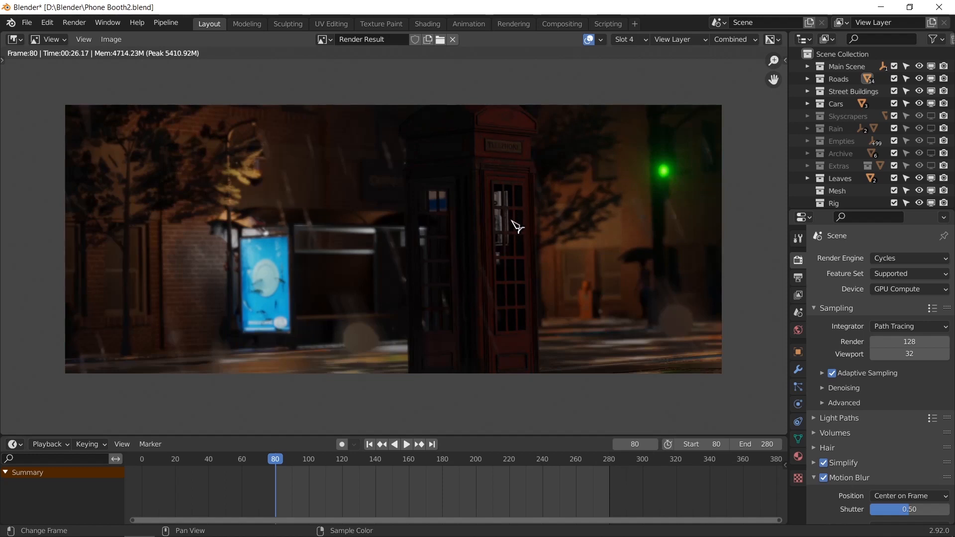
pyautogui.press('j')
pyautogui.press('j')
pyautogui.press('j')
pyautogui.press('j')
pyautogui.press('j')
pyautogui.press('j')
pyautogui.press('j')
pyautogui.press('j')
pyautogui.press('j')
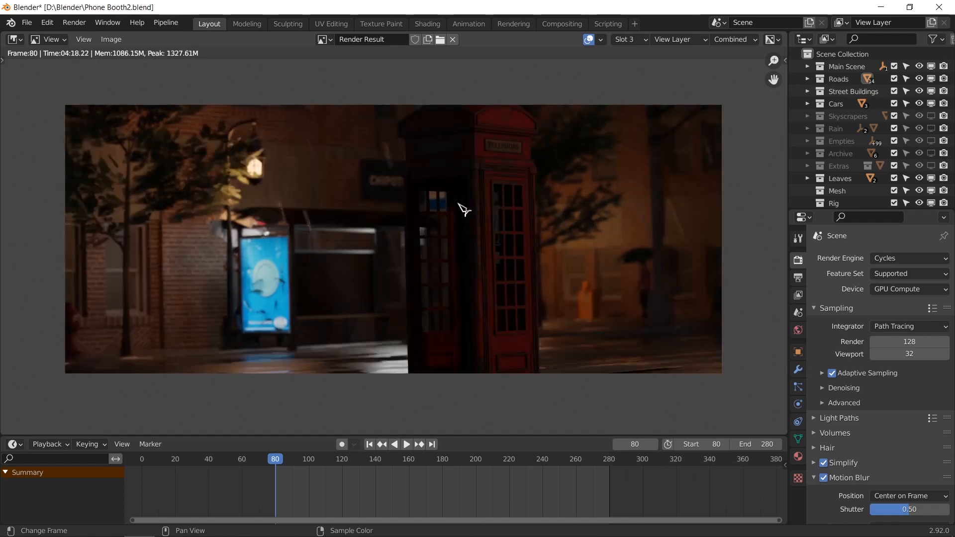
pyautogui.press('j')
pyautogui.press('j')
# Set the horizontal output resolution to 1920 px and turn the render result area back into a 3D Viewport
pyautogui.click(802, 280)
pyautogui.click(914, 272)
pyautogui.write('1920')
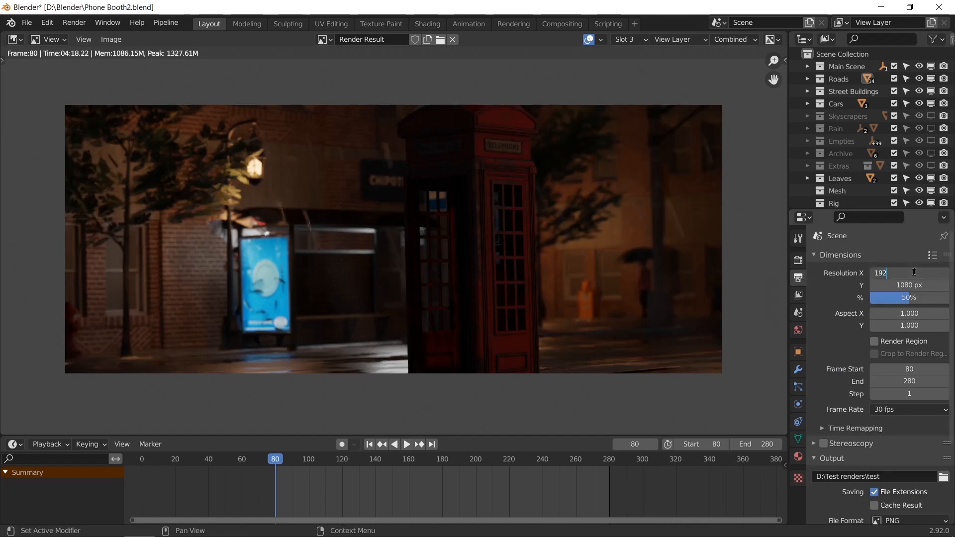
pyautogui.press('Return')
pyautogui.click(11, 41)
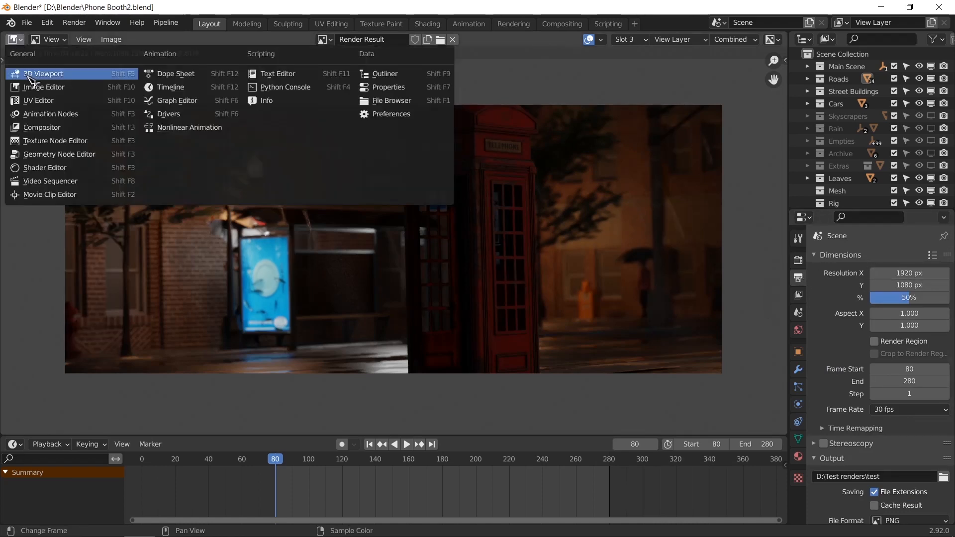
pyautogui.click(28, 75)
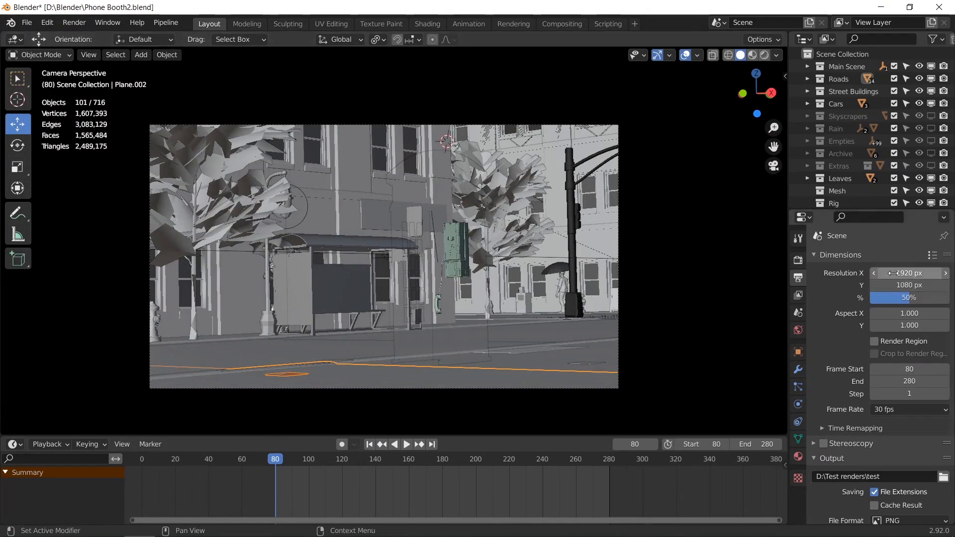
# Leave the camera view, zoom in on the phone booth and select the point light inside it
pyautogui.moveTo(585, 314); pyautogui.dragTo(585, 330, button='middle')
pyautogui.click(439, 255)
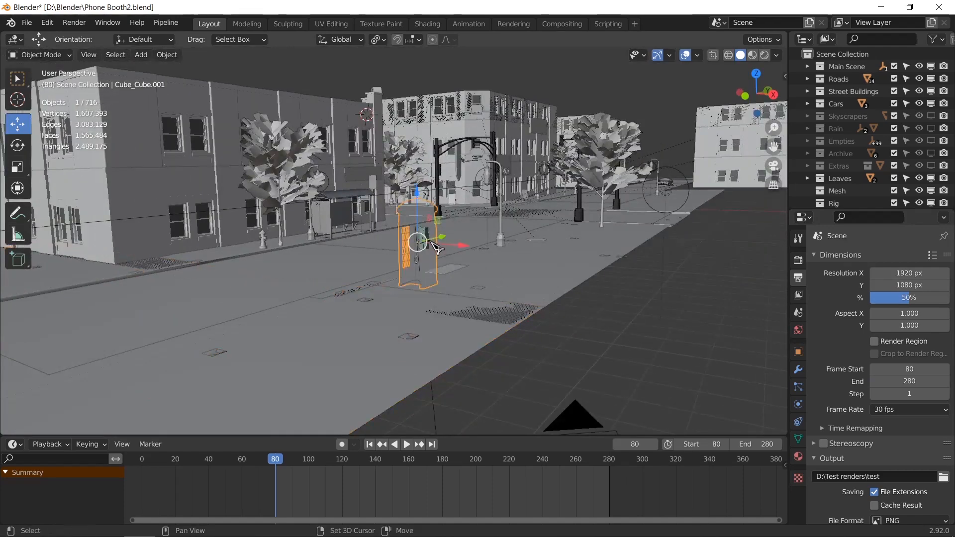
pyautogui.press('KP_Decimal')
pyautogui.moveTo(434, 249); pyautogui.dragTo(442, 246, button='middle')
pyautogui.click(396, 273)
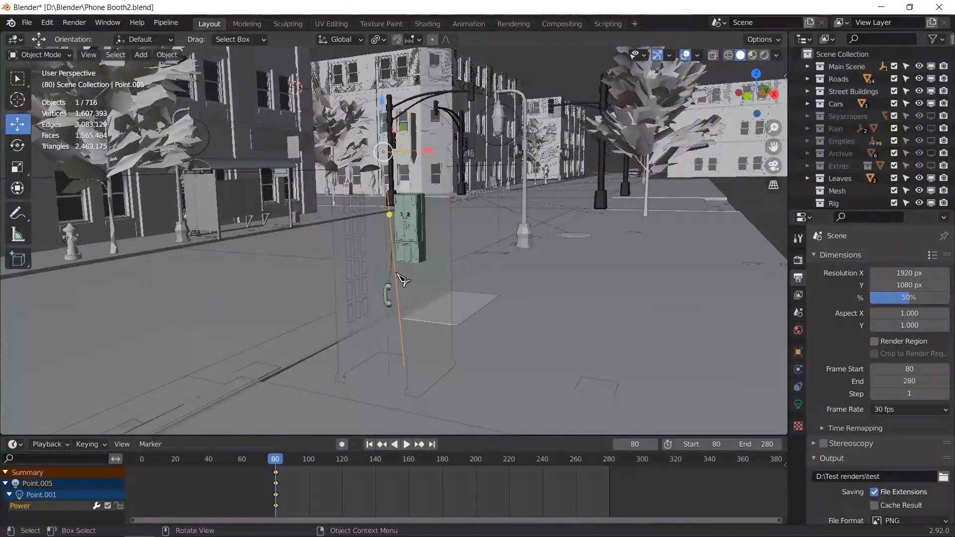
# Replace the Timeline with an enlarged Graph Editor and frame the point light's Power curve in it
pyautogui.click(13, 445)
pyautogui.click(14, 444)
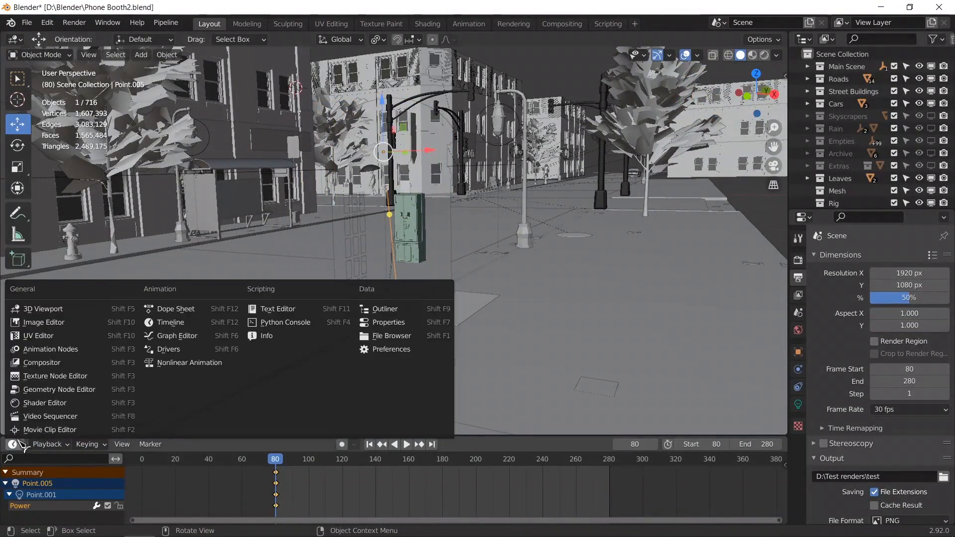
pyautogui.click(171, 336)
pyautogui.moveTo(432, 438); pyautogui.dragTo(433, 264)
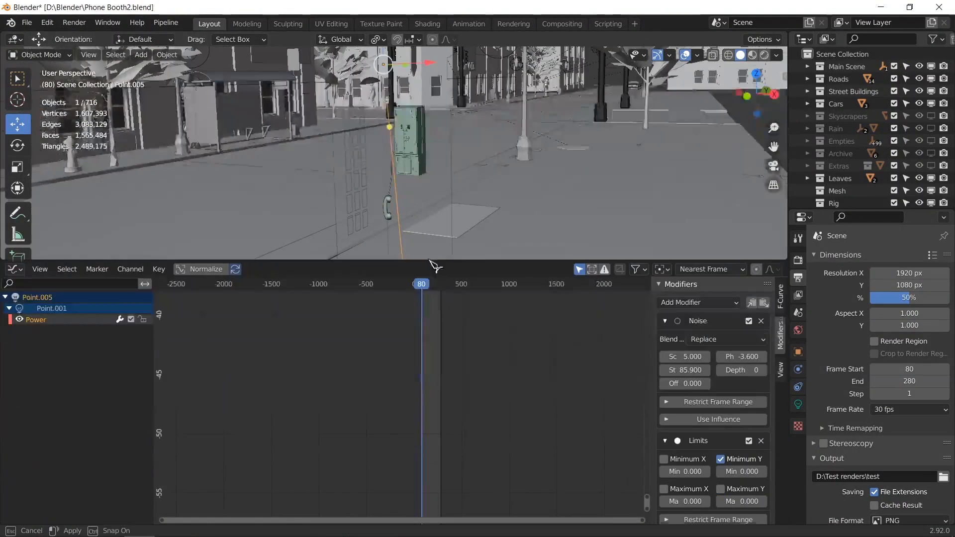
pyautogui.keyDown('ctrl'); pyautogui.moveTo(448, 383); pyautogui.dragTo(427, 478, button='middle'); pyautogui.keyUp('ctrl')
pyautogui.moveTo(427, 479); pyautogui.dragTo(434, 440, button='middle')
# Set the Minimum Y value of the Power curve's Limits modifier to 5 and inspect the resulting curve
pyautogui.click(743, 471)
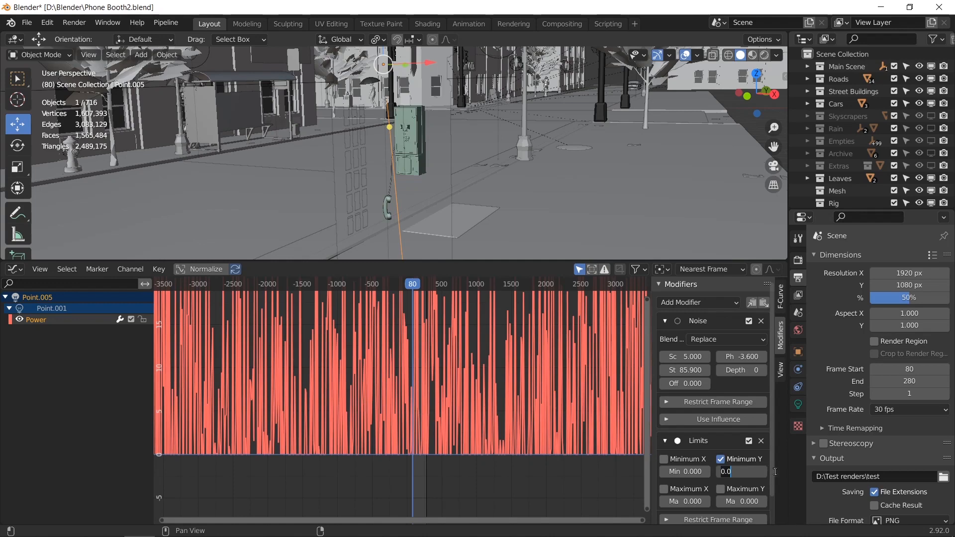
pyautogui.press('Return')
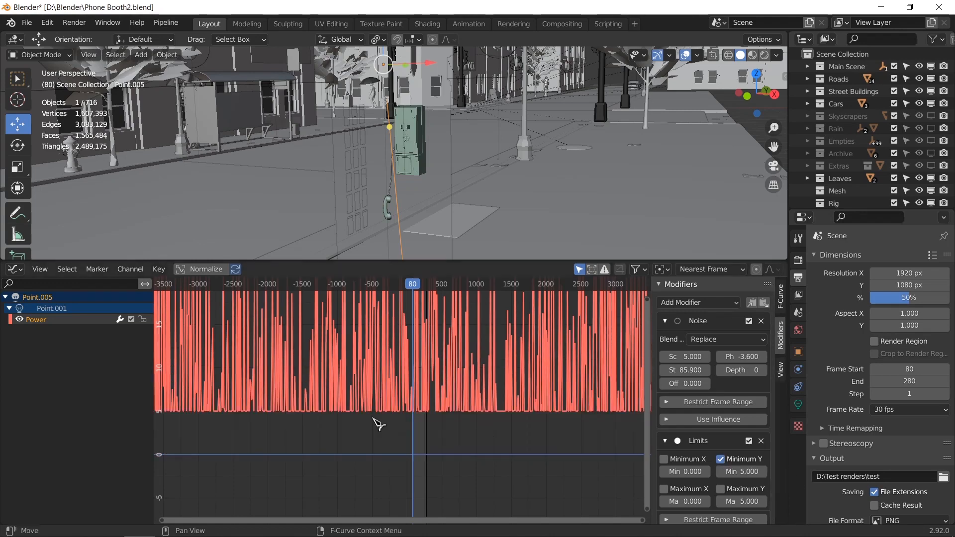
pyautogui.moveTo(405, 403); pyautogui.dragTo(418, 412, button='middle')
pyautogui.scroll(-3, 425, 415)
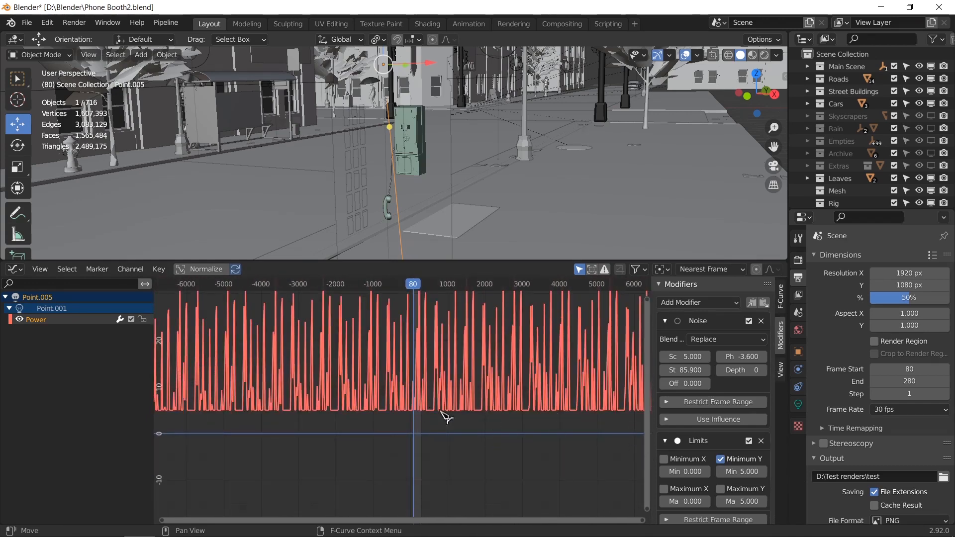
pyautogui.scroll(4, 425, 415)
pyautogui.scroll(-3, 427, 415)
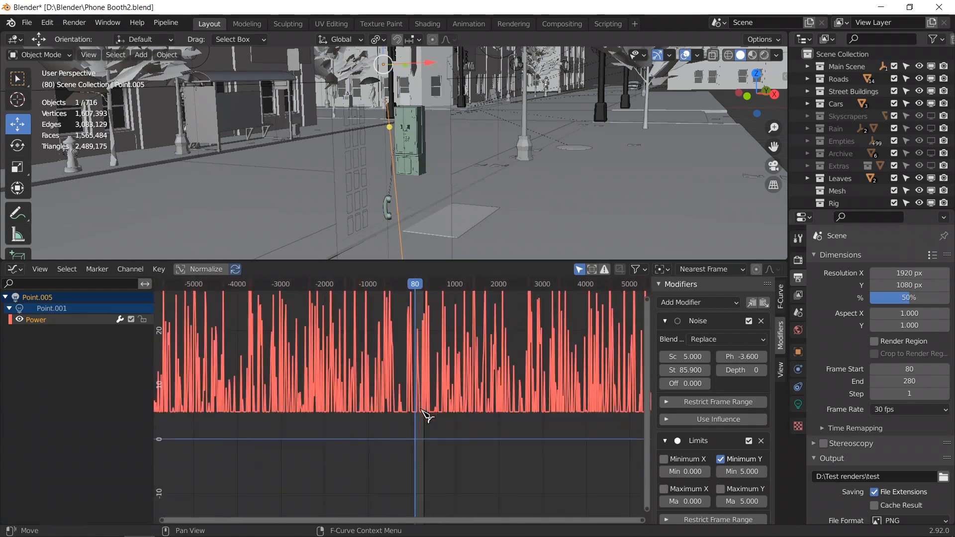
pyautogui.scroll(-2, 426, 416)
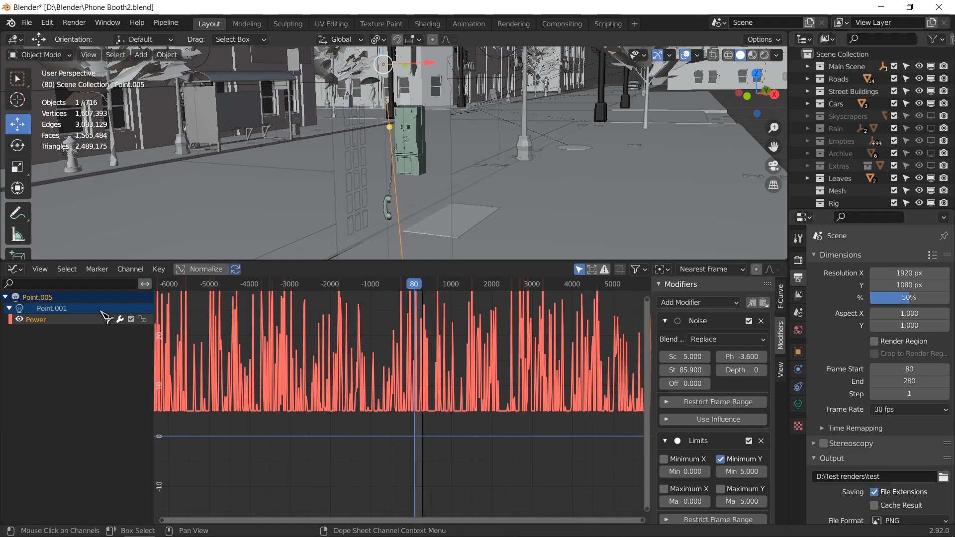
# Restore a compact Timeline in place of the Graph Editor, and save the file with the viewport in camera view
pyautogui.click(15, 270)
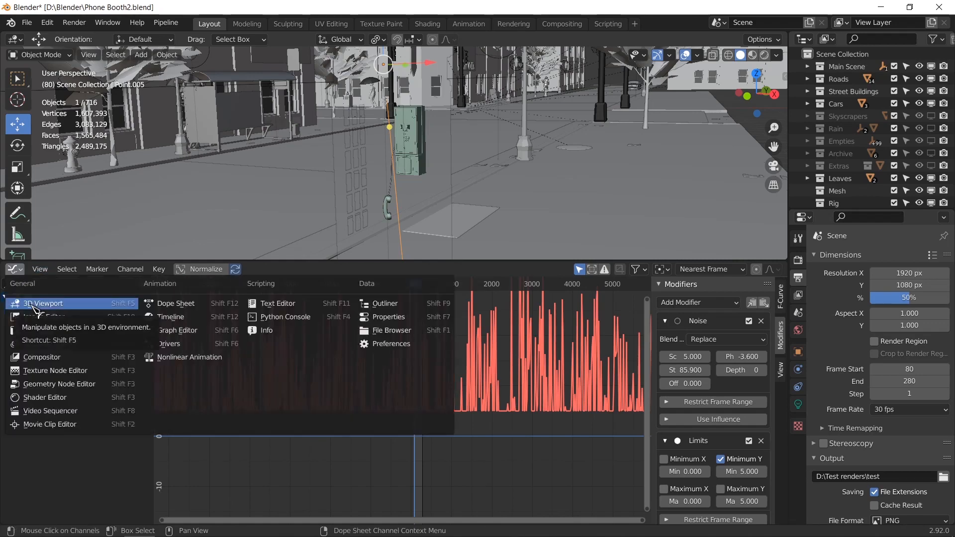
pyautogui.click(164, 317)
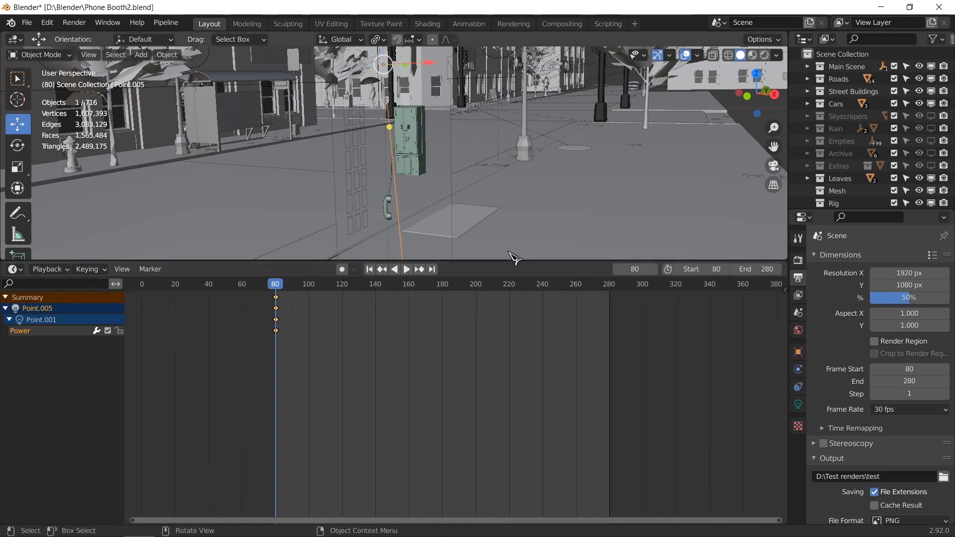
pyautogui.moveTo(512, 260); pyautogui.dragTo(512, 422)
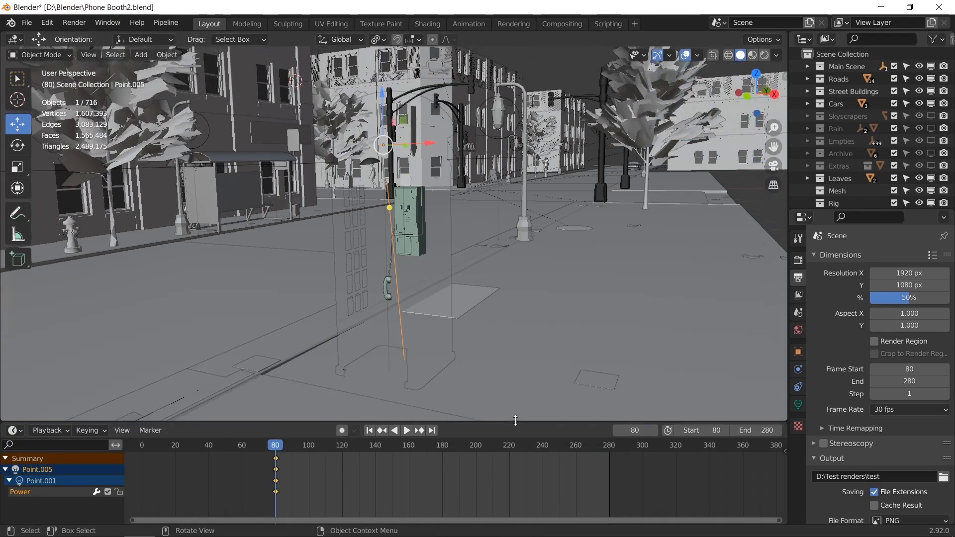
pyautogui.press('KP_0')
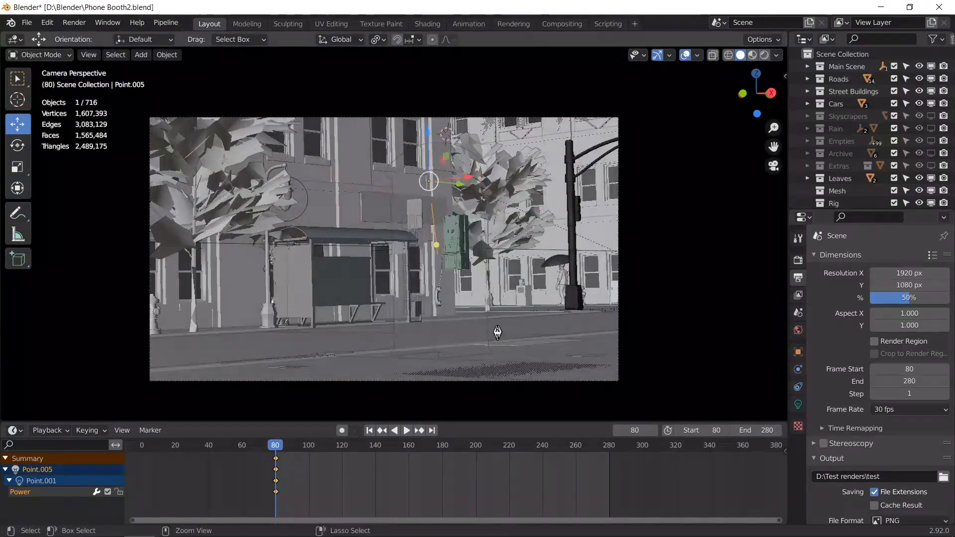
pyautogui.hotkey('ctrl', 's')
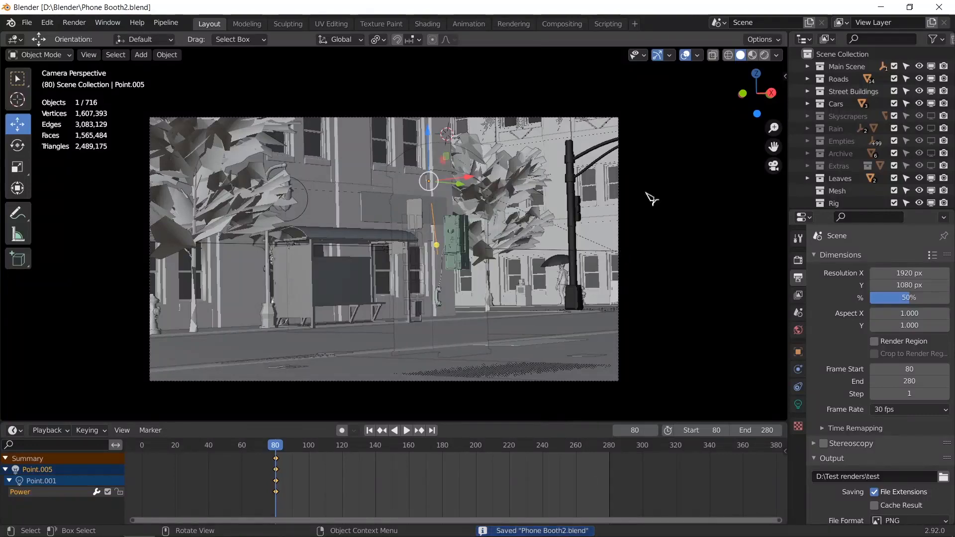
# Split the 3D viewport into two side-by-side views and select the camera in the new one
pyautogui.moveTo(786, 34); pyautogui.dragTo(548, 79)
pyautogui.moveTo(672, 271); pyautogui.dragTo(700, 285, button='middle')
pyautogui.scroll(-4, 655, 270)
pyautogui.click(693, 261)
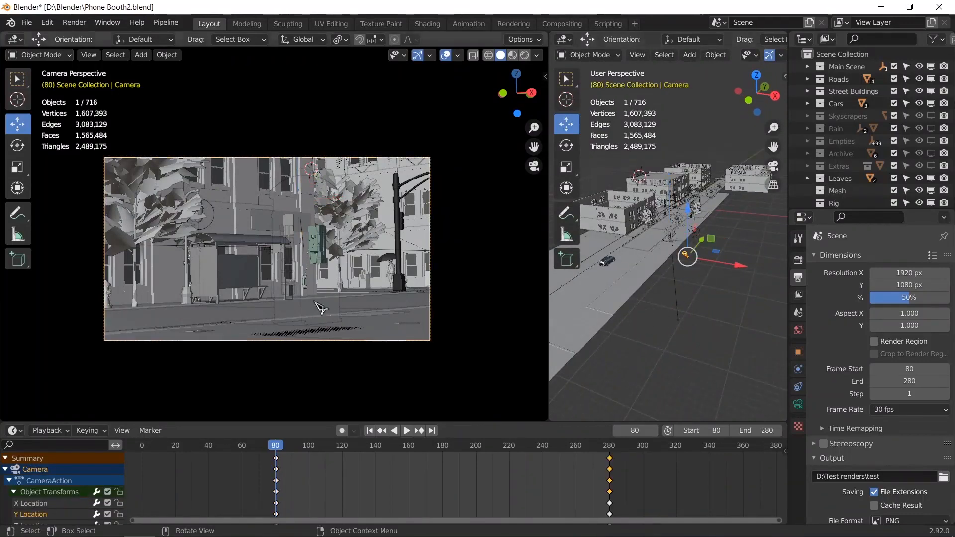
# Set the horizontal output resolution to 2240 px for a wider frame
pyautogui.click(910, 273)
pyautogui.press('Return')
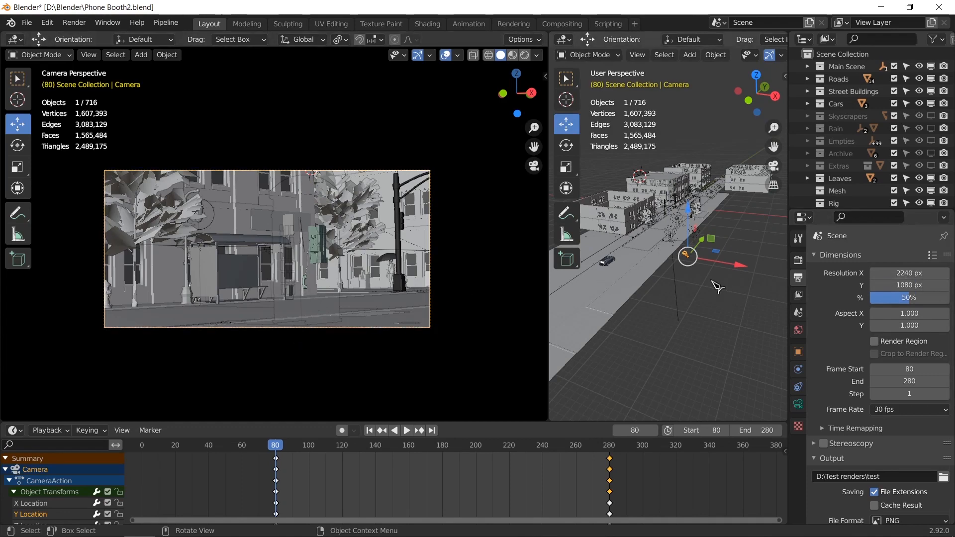
# From the top view, move the camera about 1.48 m in X and -1.85 m in Y at frame 80 and keyframe it
pyautogui.press('KP_7')
pyautogui.scroll(4, 697, 271)
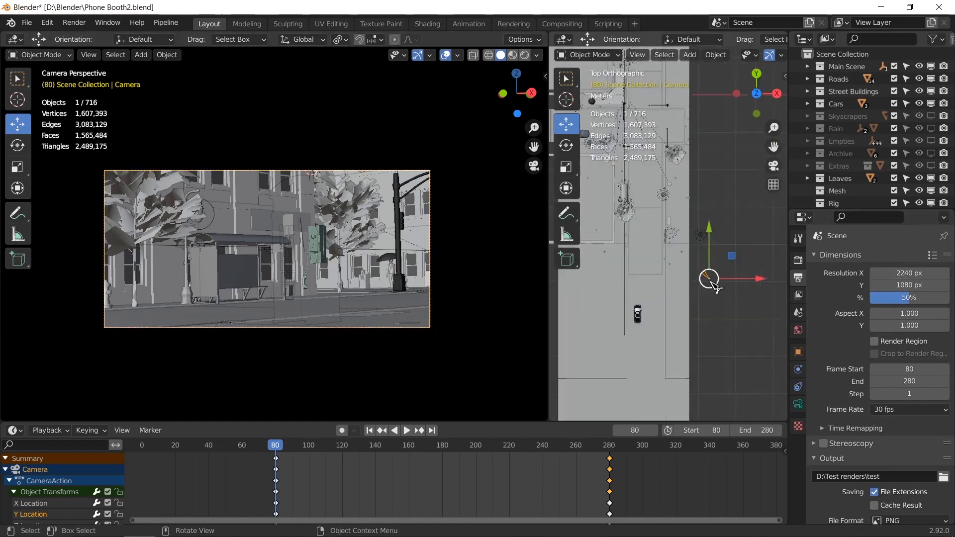
pyautogui.press('g')
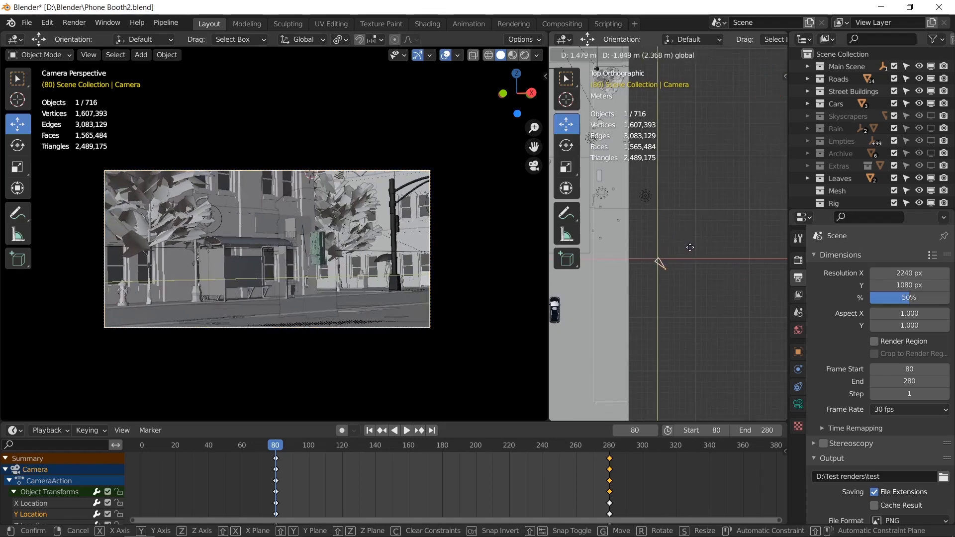
pyautogui.click(690, 248)
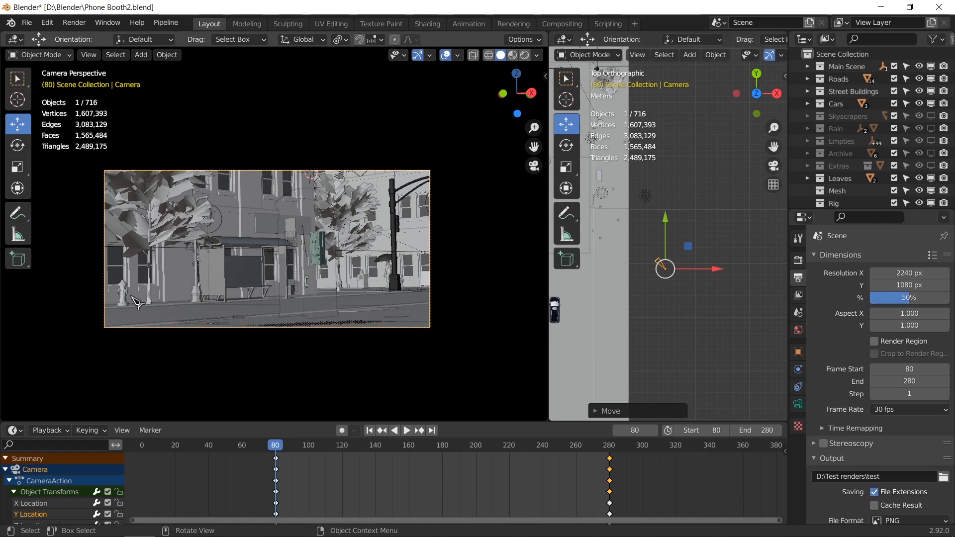
pyautogui.press('i')
pyautogui.click(701, 332)
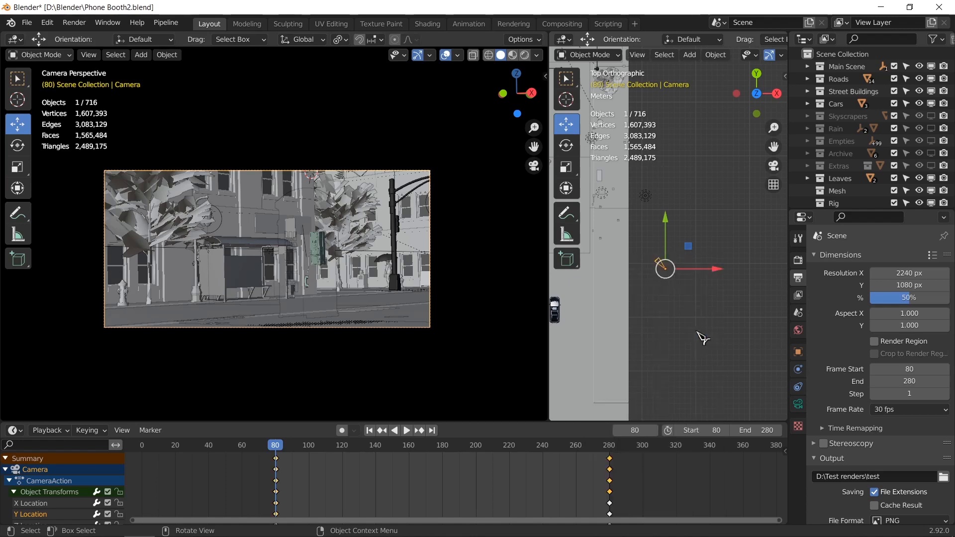
# Go to frame 280, move the camera about 0.55 m in X and -1.85 m in Y, and keyframe it
pyautogui.press('space')
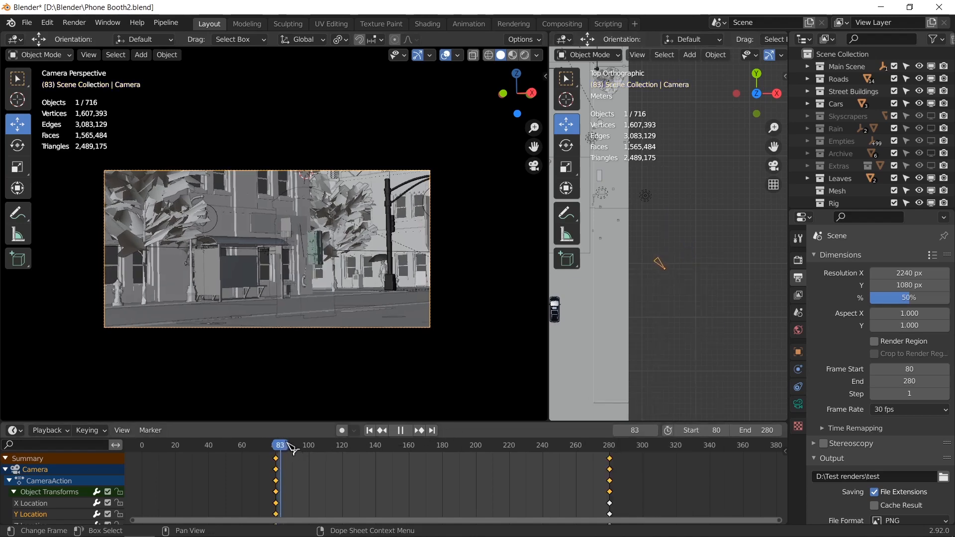
pyautogui.moveTo(328, 442); pyautogui.dragTo(615, 457)
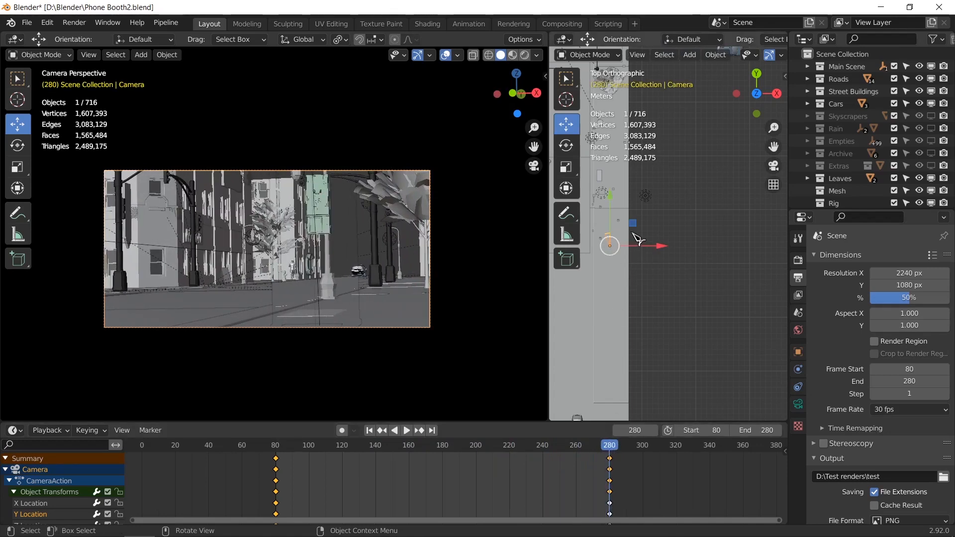
pyautogui.press('g')
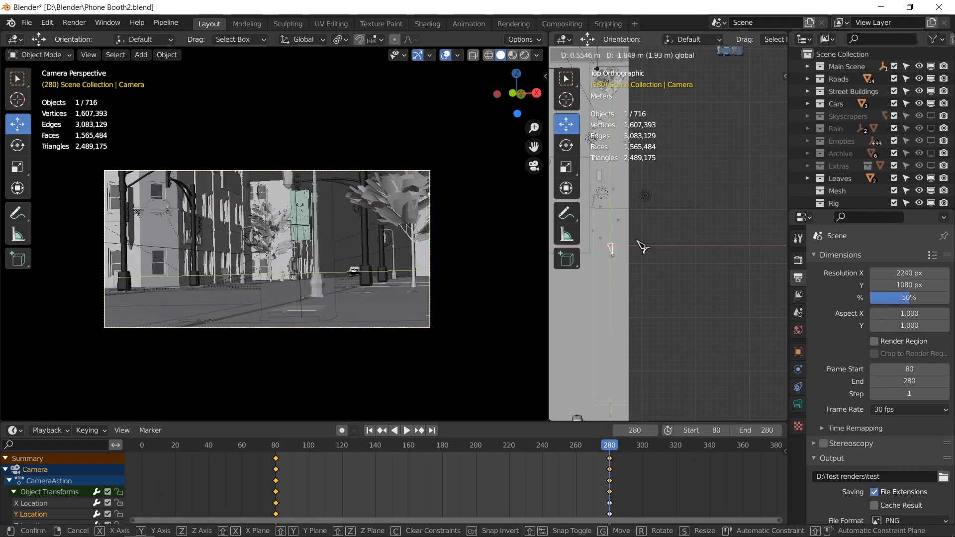
pyautogui.click(642, 246)
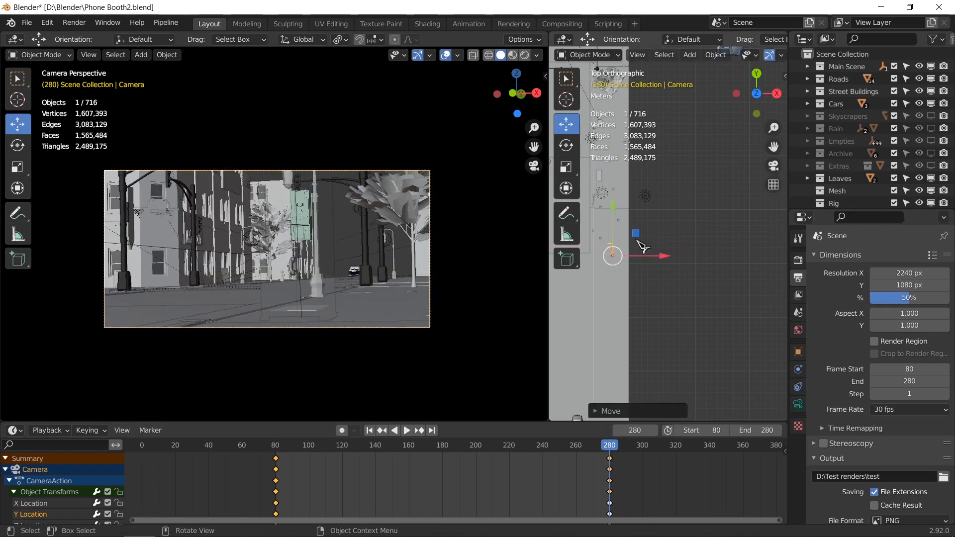
pyautogui.press('i')
pyautogui.click(657, 267)
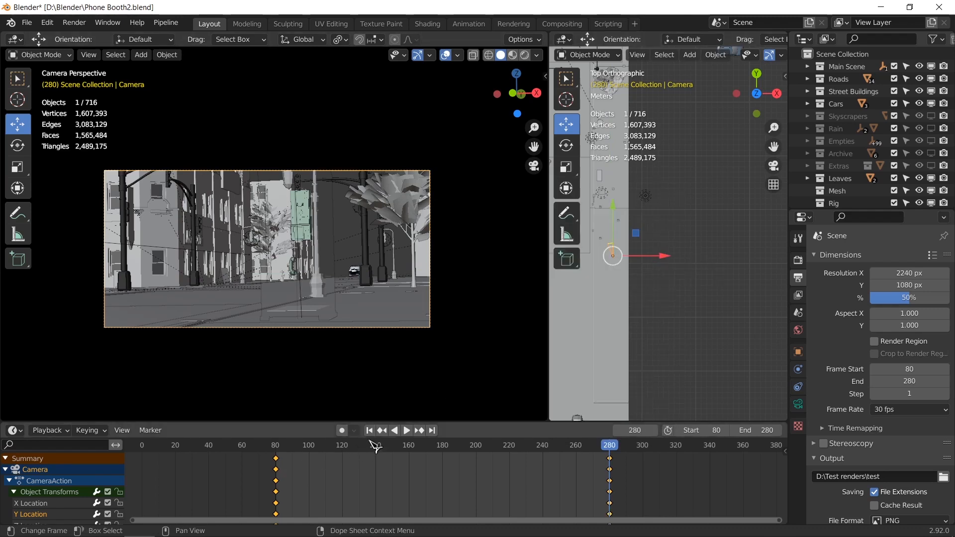
# Play and scrub through the camera animation to review the framing, and return to start frame 80
pyautogui.press('space')
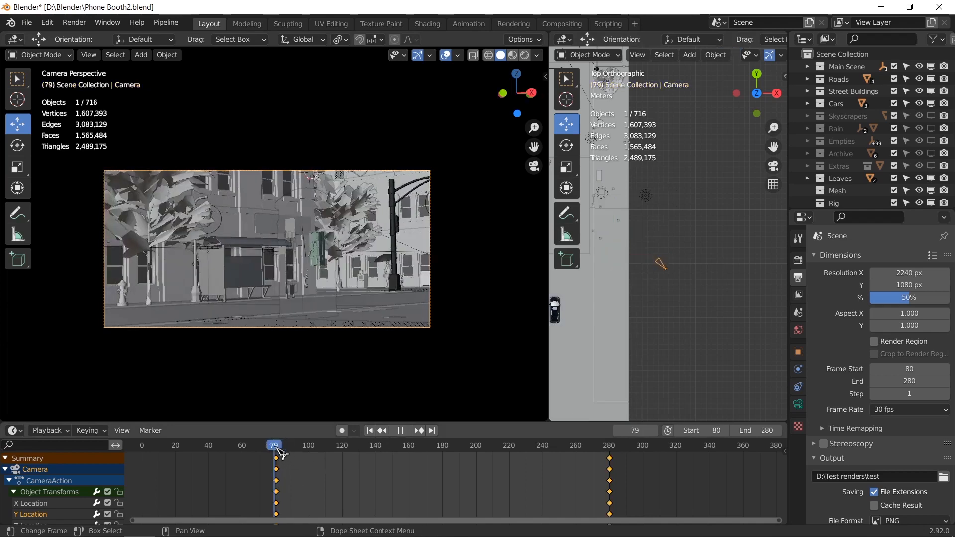
pyautogui.moveTo(308, 448)
pyautogui.mouseDown()
pyautogui.moveTo(267, 448)
pyautogui.moveTo(625, 453)
pyautogui.moveTo(273, 452)
pyautogui.moveTo(297, 451)
pyautogui.mouseUp()
pyautogui.moveTo(363, 450); pyautogui.dragTo(265, 450)
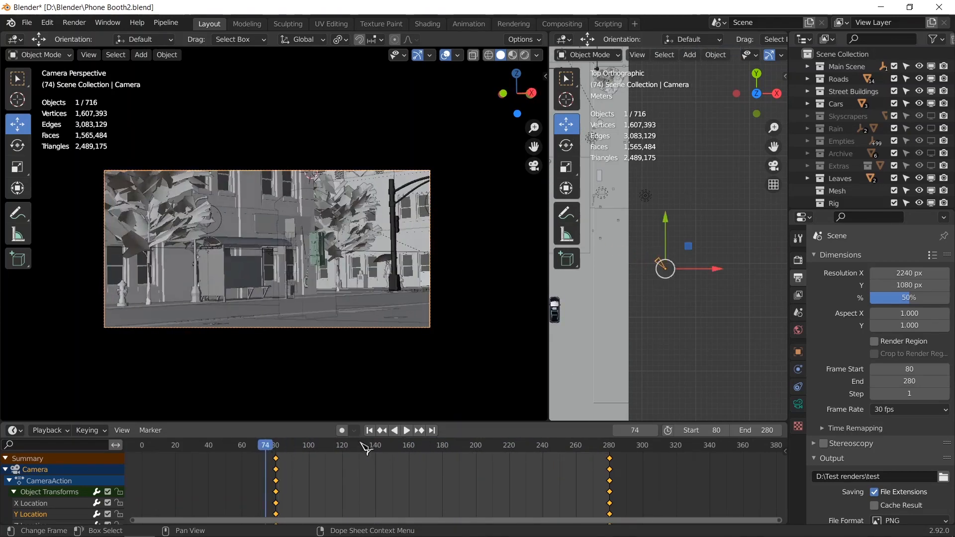
pyautogui.click(369, 431)
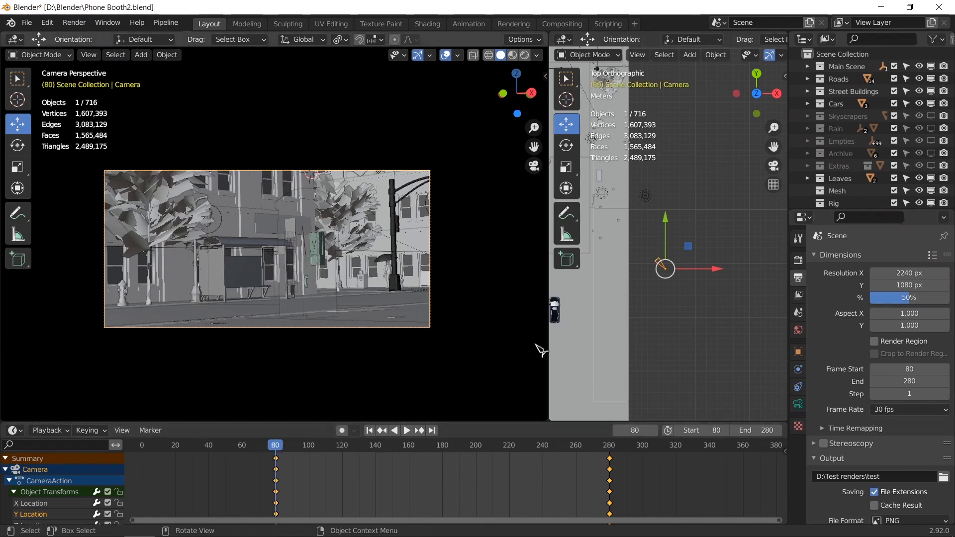
# Save the file and shrink the Timeline to give the two viewports more height
pyautogui.hotkey('ctrl', 's')
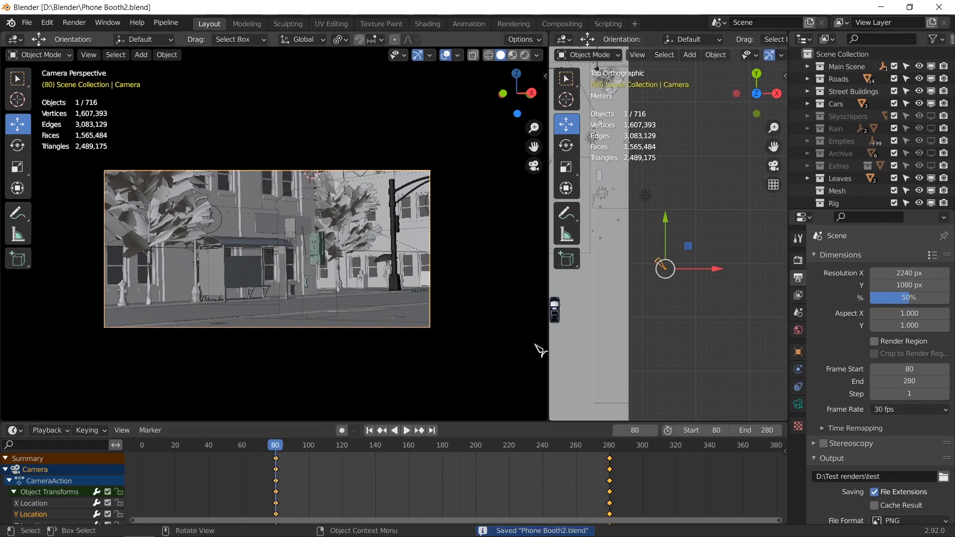
pyautogui.moveTo(510, 423); pyautogui.dragTo(510, 455)
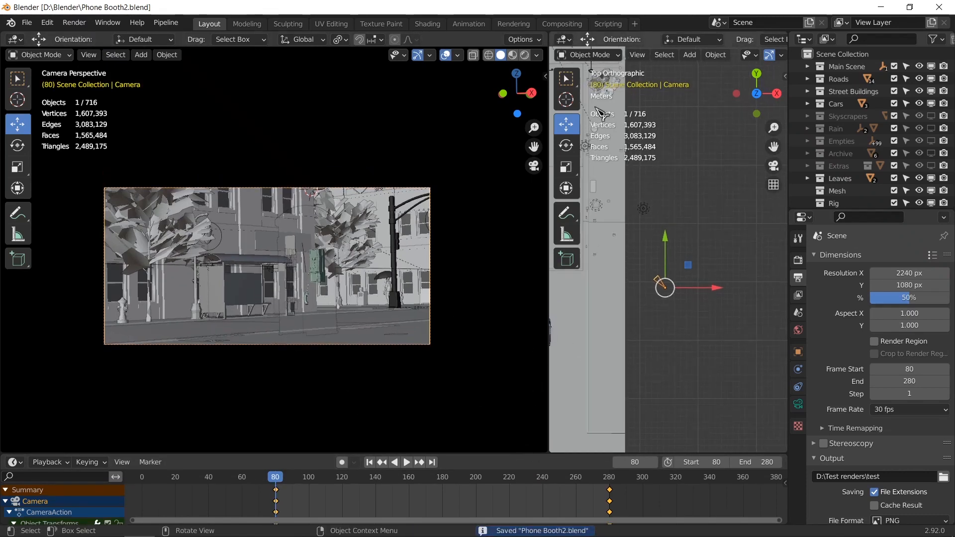
# Merge the top view into the camera viewport and render frame 80 into Slot 2 at 2520 x 1080 px, 50% scale
pyautogui.moveTo(551, 36); pyautogui.dragTo(582, 63)
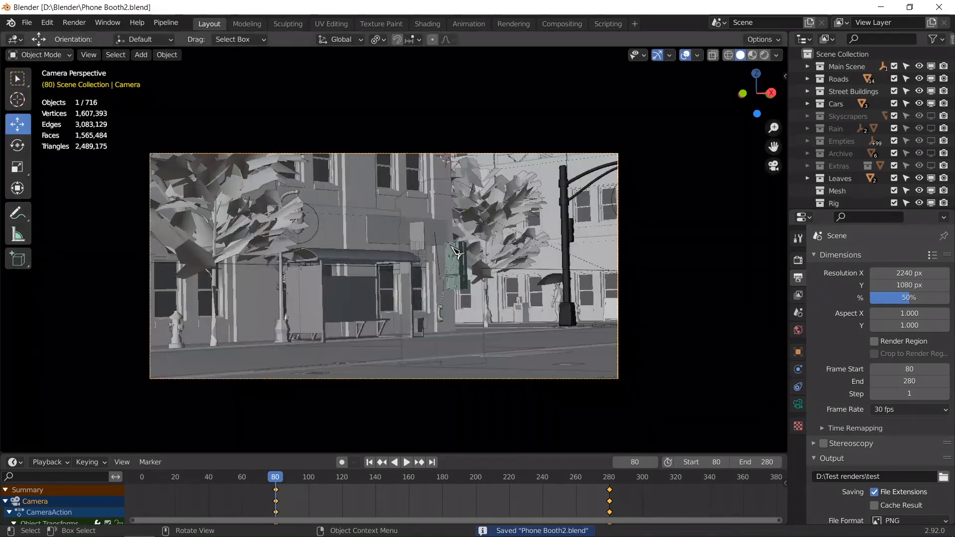
pyautogui.press('F11')
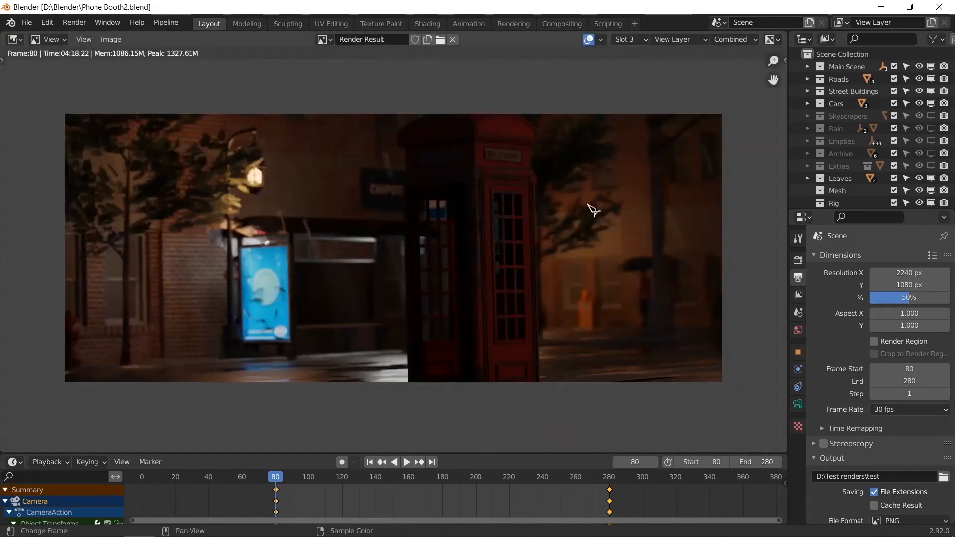
pyautogui.hotkey('alt', 'j')
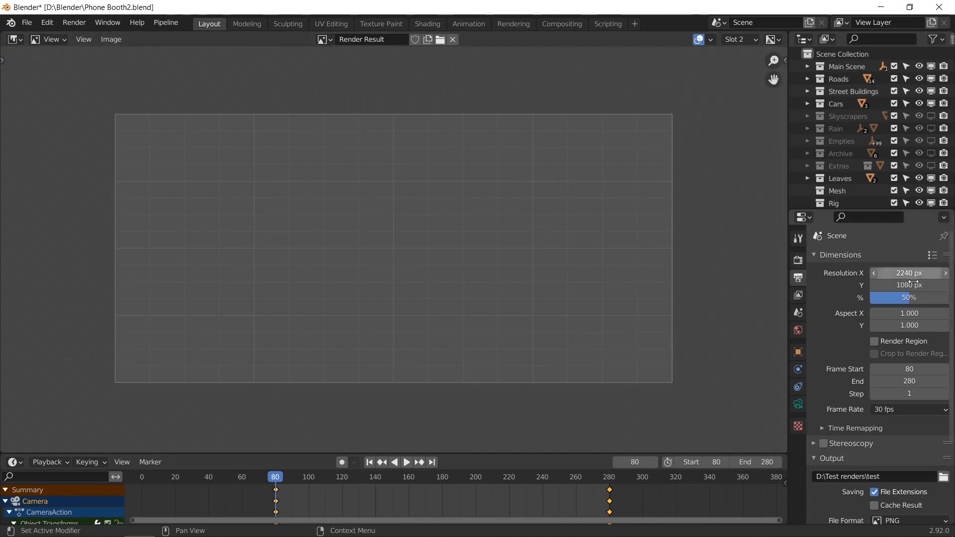
pyautogui.press('F12')
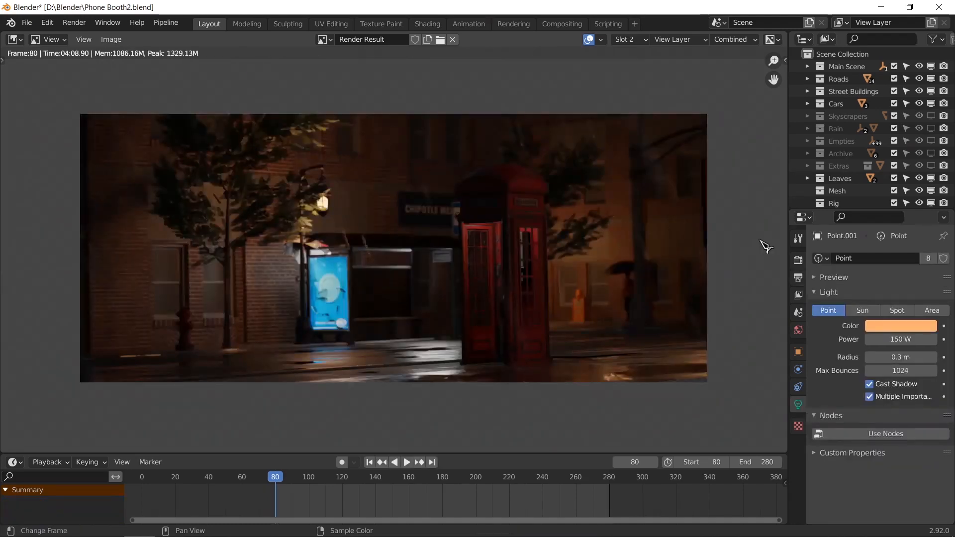
# Check the render and output settings, and inspect the phone booth up close in the Slot 2 render
pyautogui.click(798, 260)
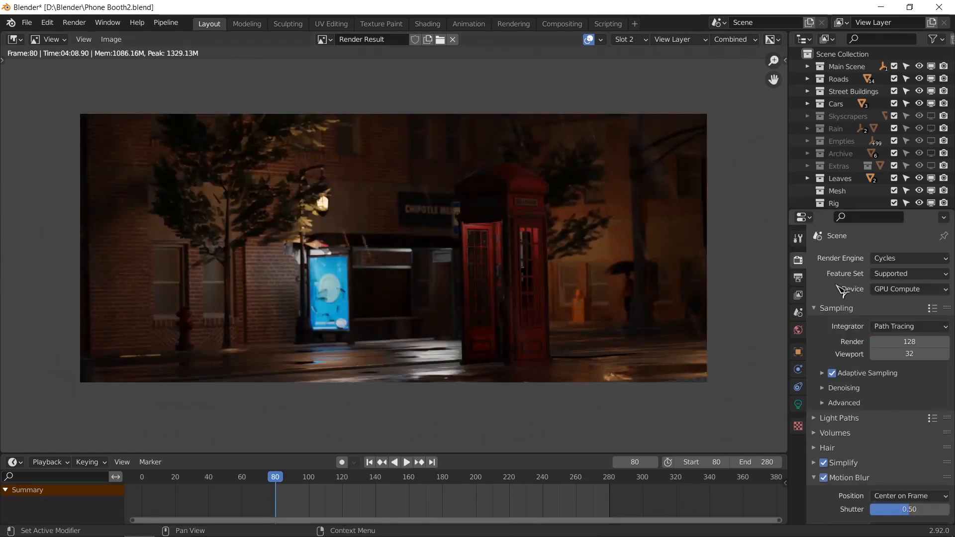
pyautogui.click(799, 278)
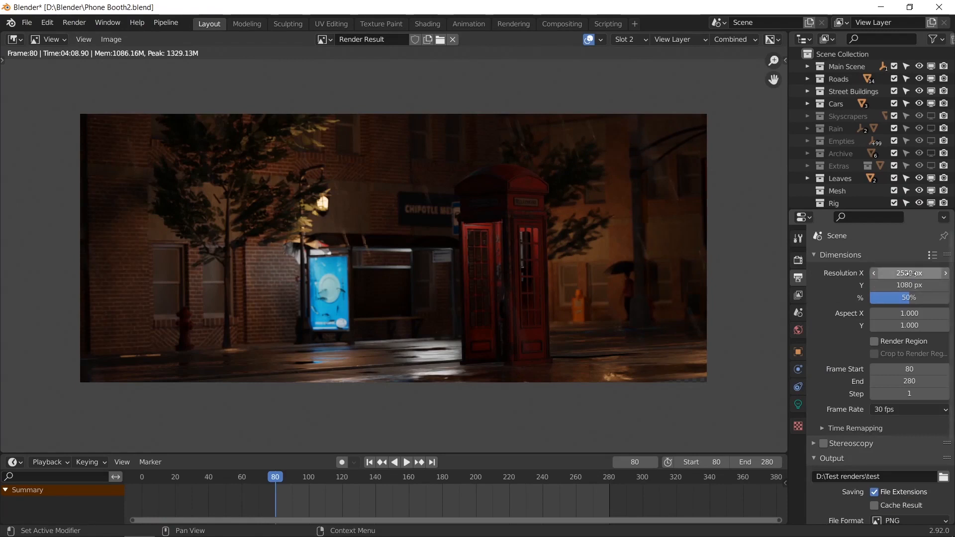
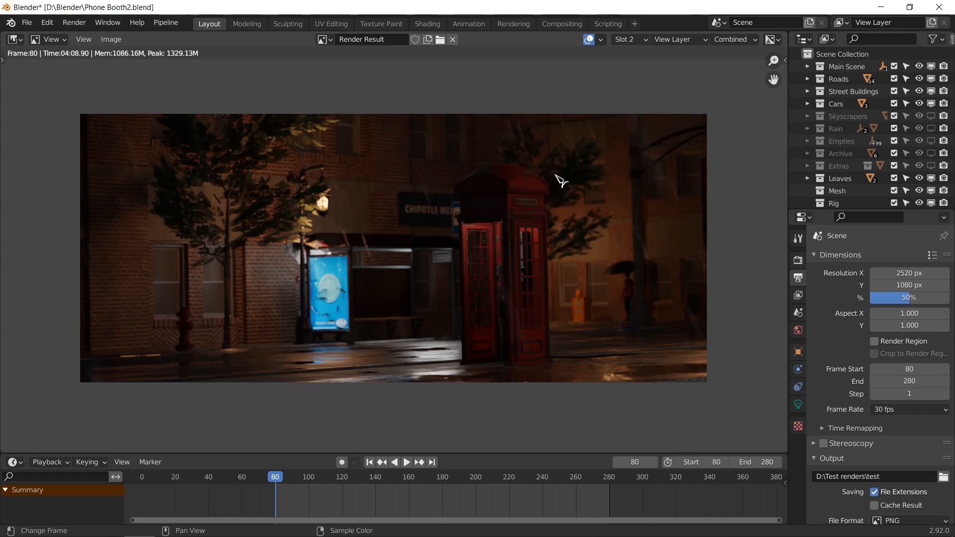
pyautogui.scroll(3, 502, 218)
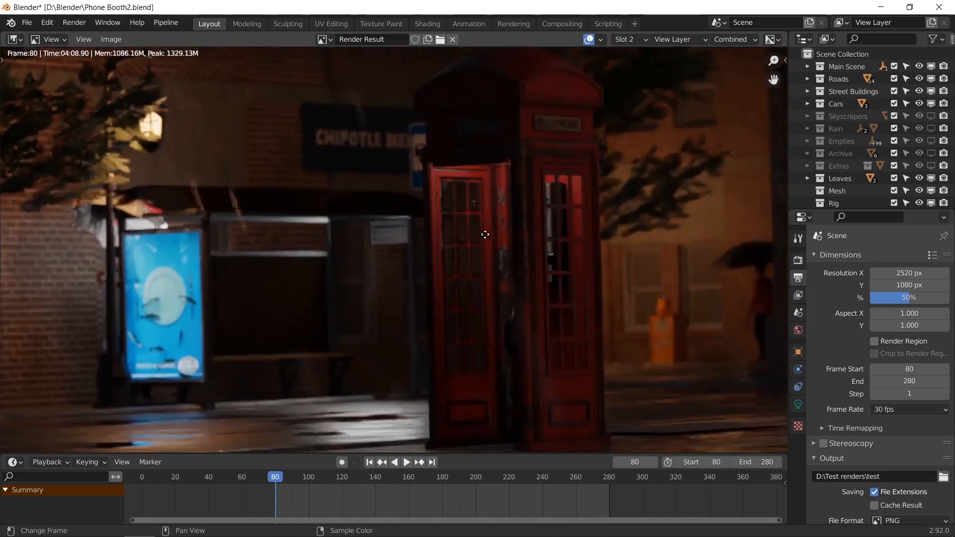
pyautogui.scroll(-1, 513, 206)
pyautogui.scroll(-1, 515, 209)
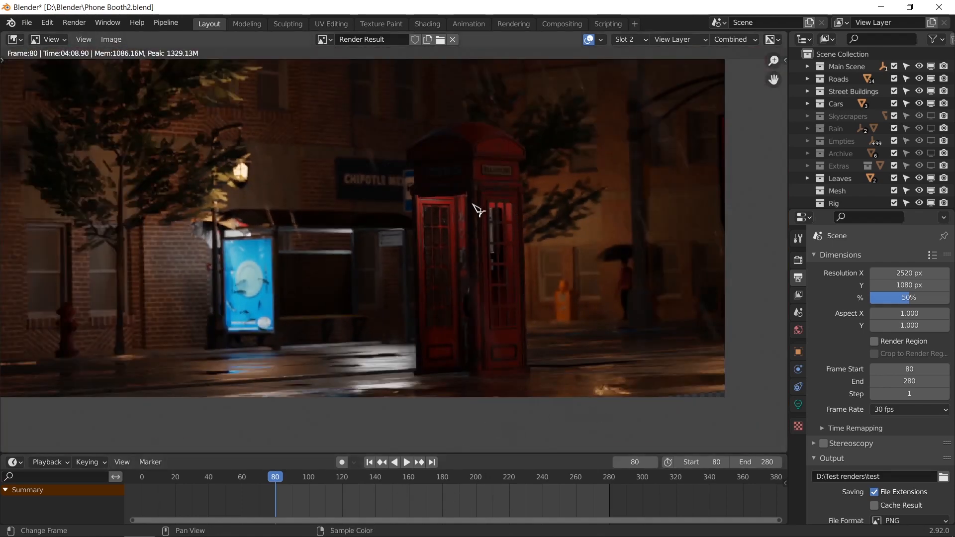
pyautogui.scroll(1, 474, 205)
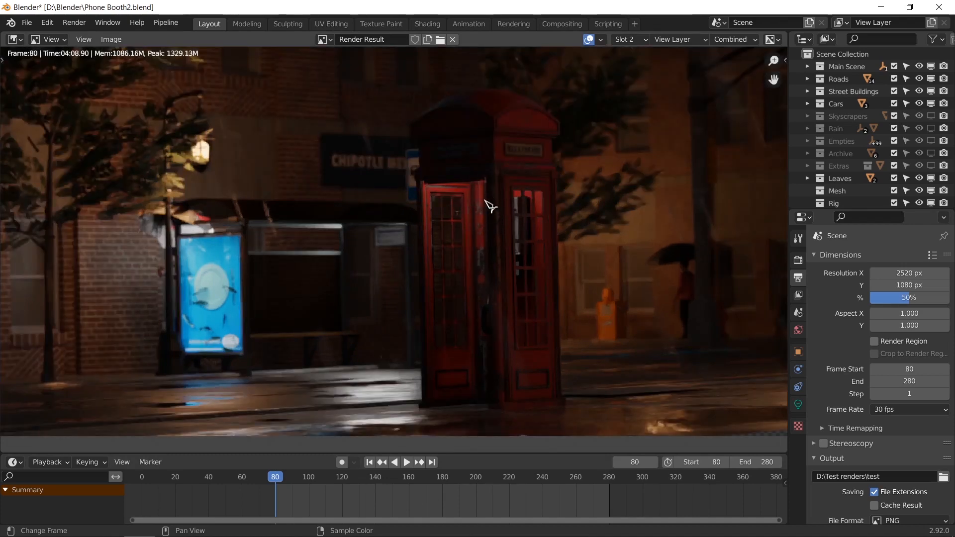
pyautogui.scroll(-2, 500, 272)
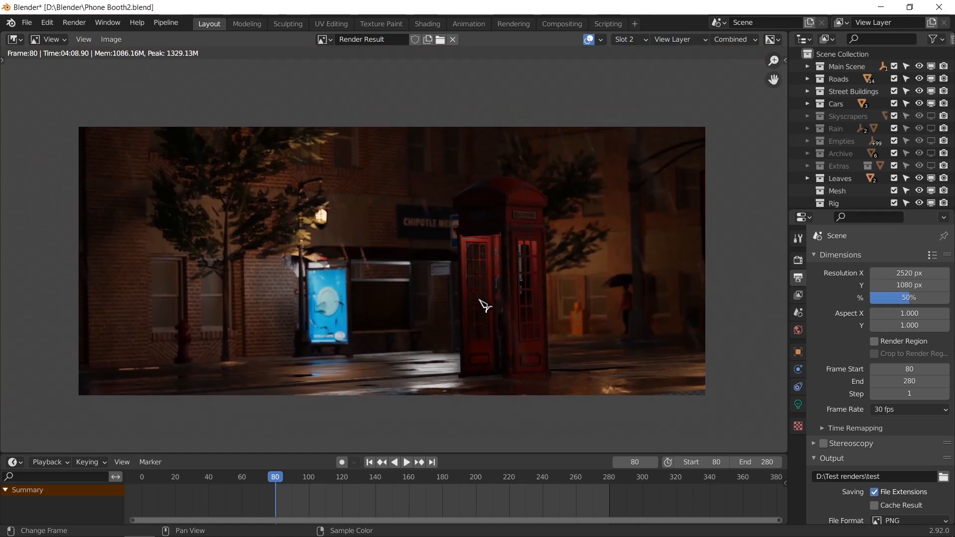
# Compare the Slot 2 and Slot 3 renders repeatedly to judge the camera framing of the phone booth
pyautogui.press('j')
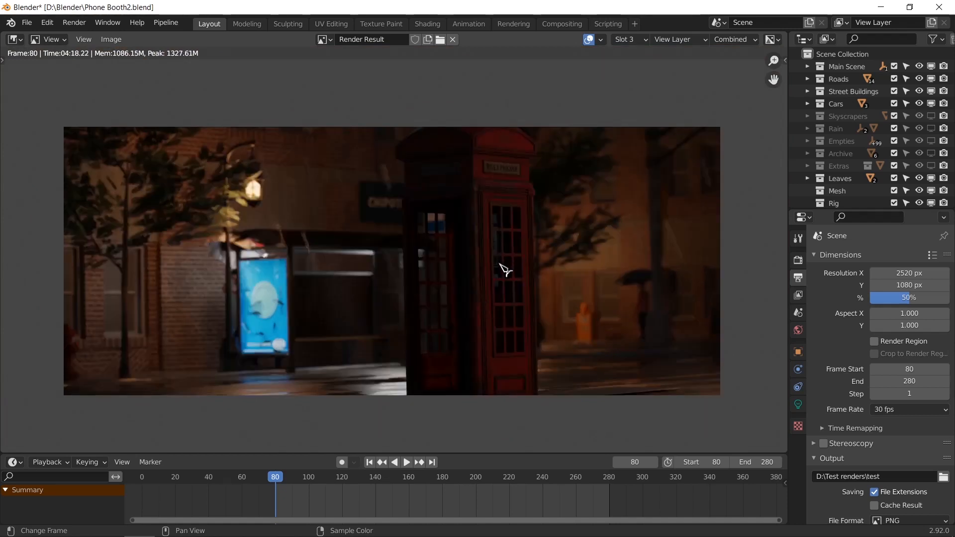
pyautogui.press('j')
pyautogui.press('j')
pyautogui.press('j')
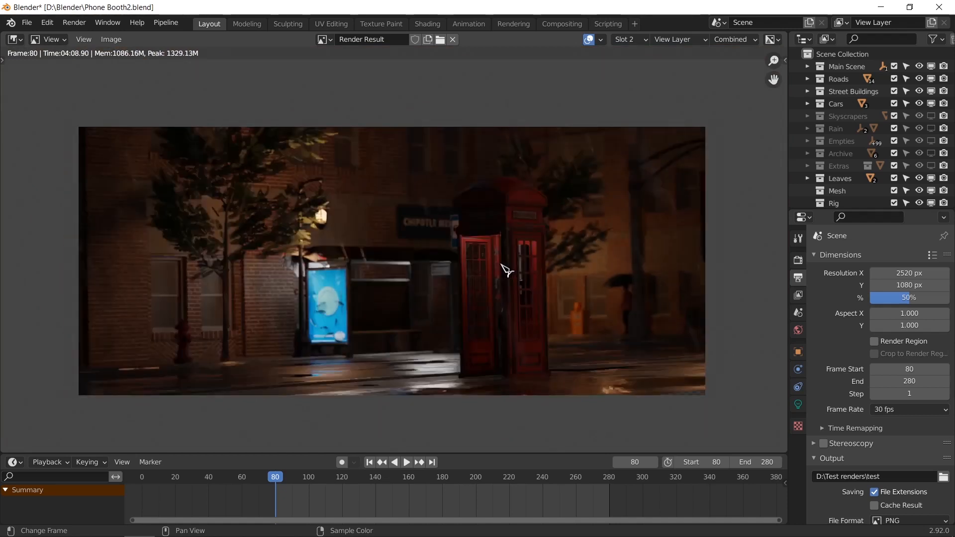
pyautogui.press('j')
pyautogui.press('j')
pyautogui.press('j')
pyautogui.press('j')
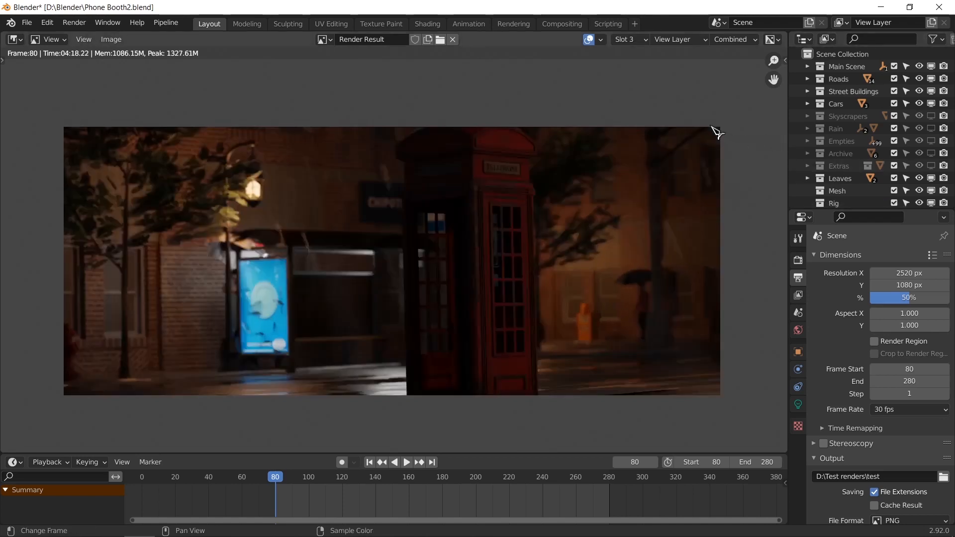
pyautogui.hotkey('alt', 'j')
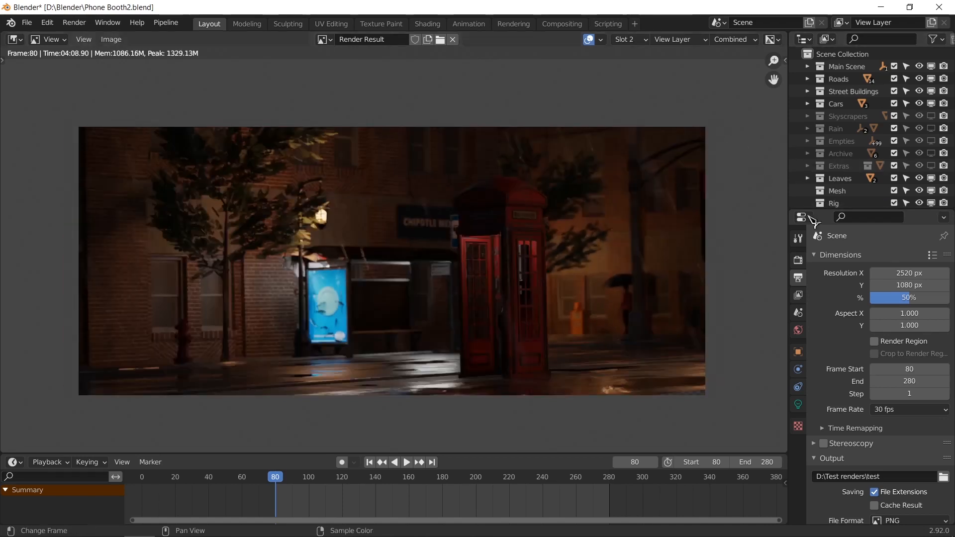
pyautogui.press('j')
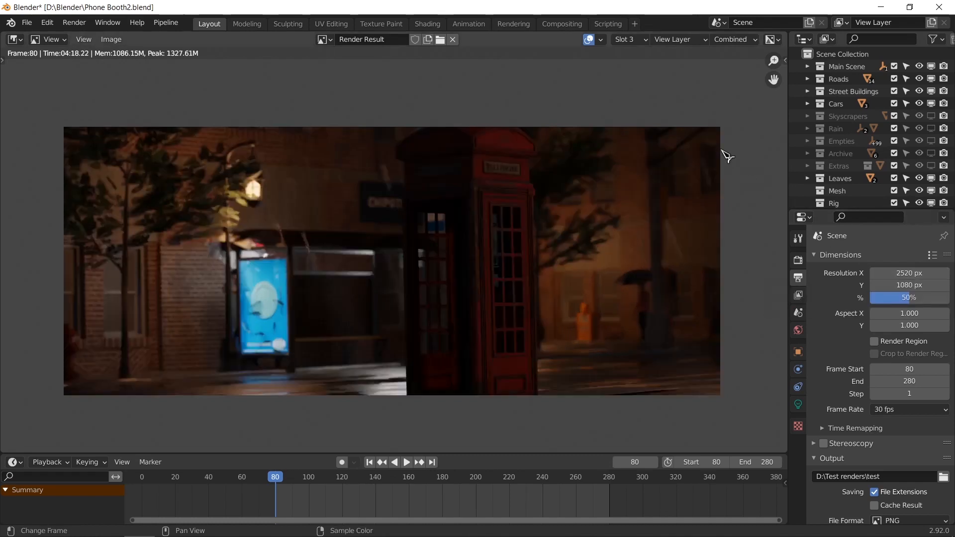
pyautogui.press('j')
pyautogui.press('j')
pyautogui.press('j')
pyautogui.press('j')
pyautogui.press('j')
pyautogui.press('j')
pyautogui.press('j')
pyautogui.press('j')
# Save the Slot 3 render to the Desktop as 1.png
pyautogui.click(111, 40)
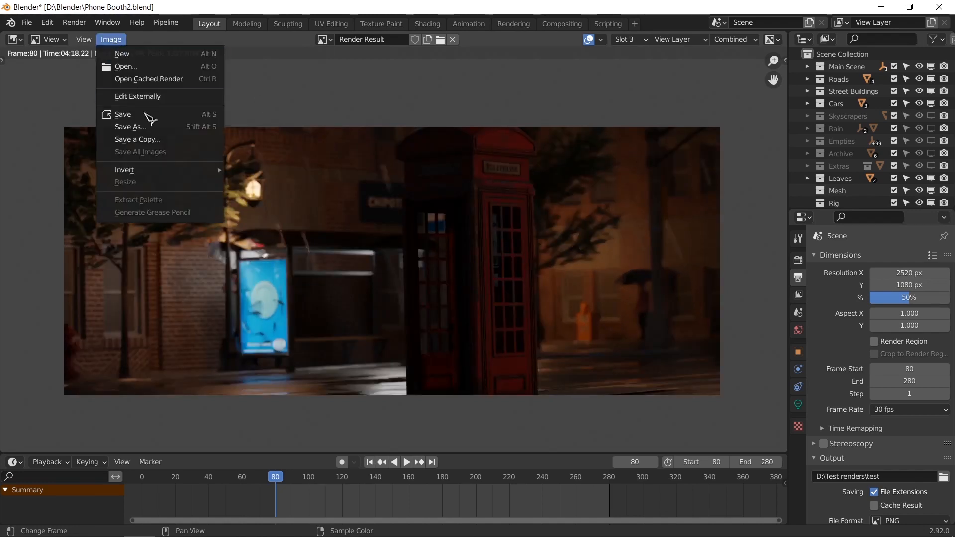
pyautogui.click(149, 125)
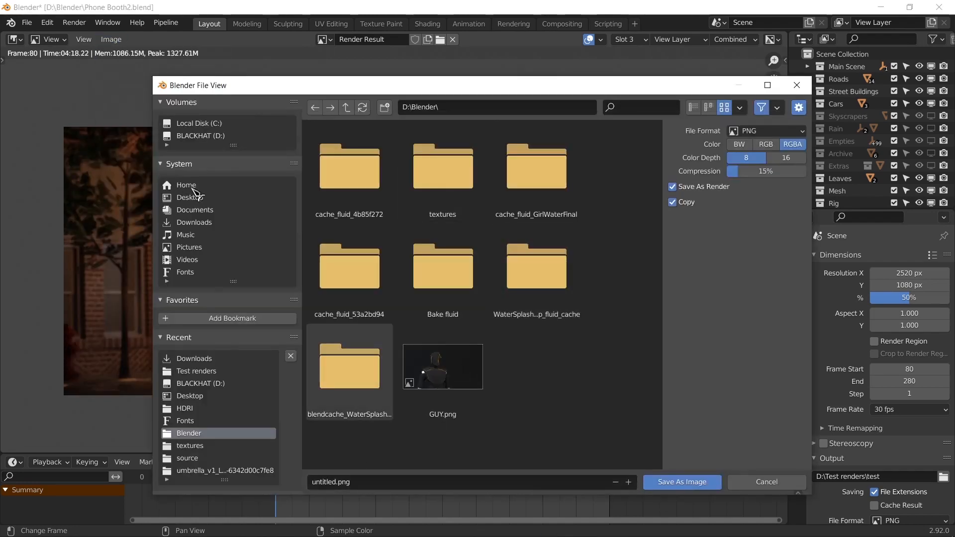
pyautogui.click(193, 195)
pyautogui.click(411, 483)
pyautogui.write('1')
pyautogui.click(677, 485)
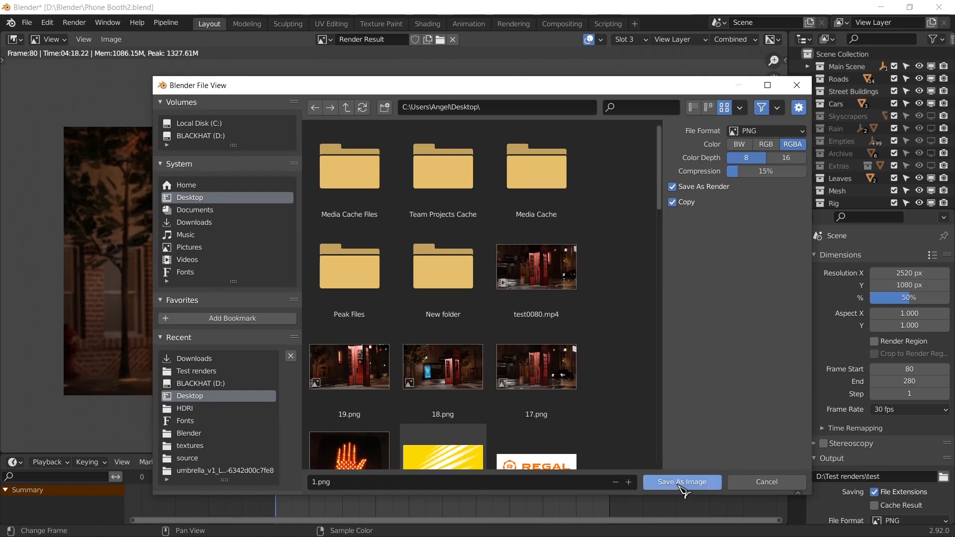
pyautogui.click(682, 484)
# Save the Slot 2 render to the Desktop as 2.png
pyautogui.press('j')
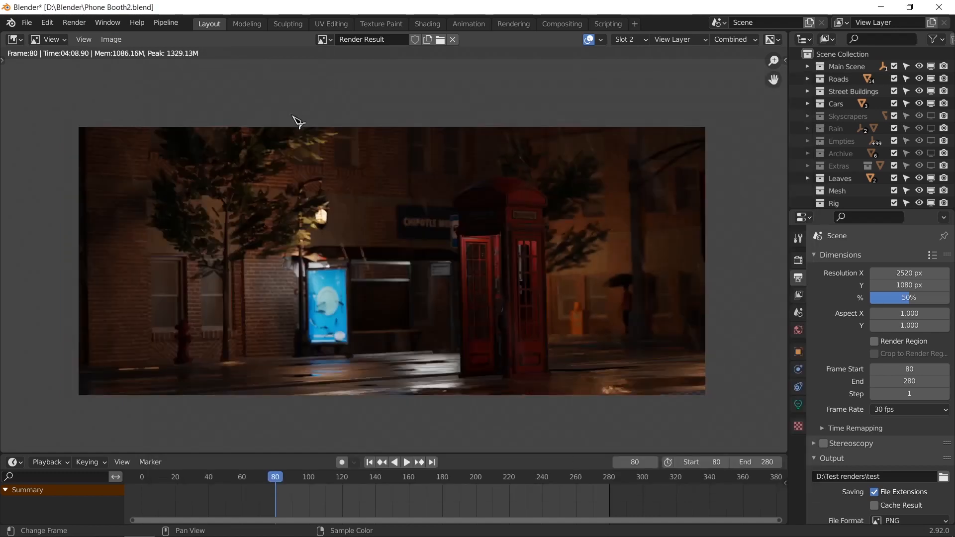
pyautogui.press('j')
pyautogui.press('j')
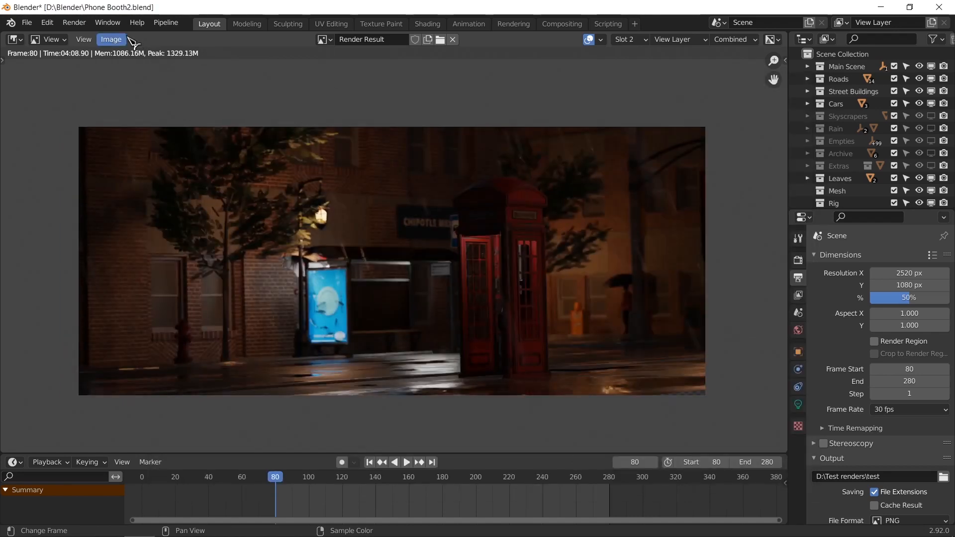
pyautogui.click(111, 39)
pyautogui.click(148, 117)
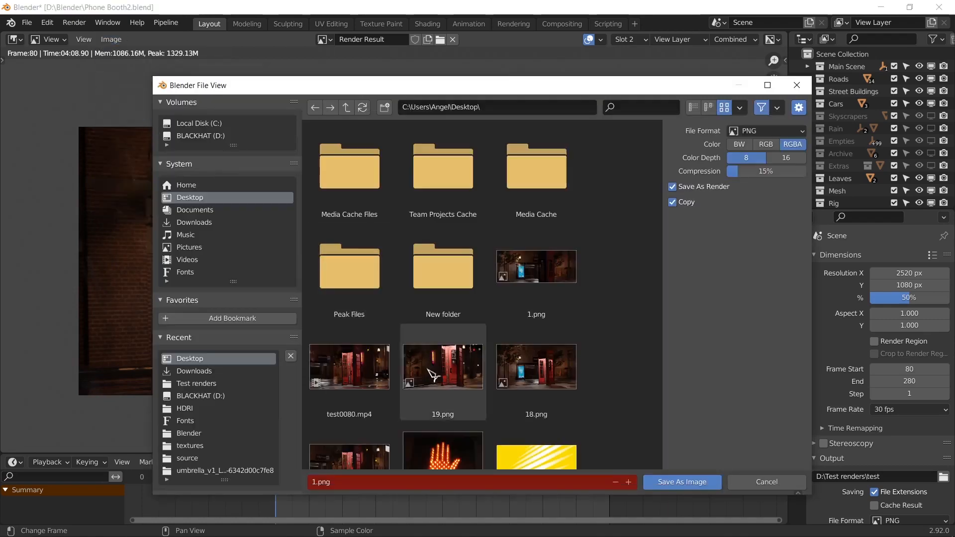
pyautogui.click(394, 483)
pyautogui.write('2')
pyautogui.click(673, 485)
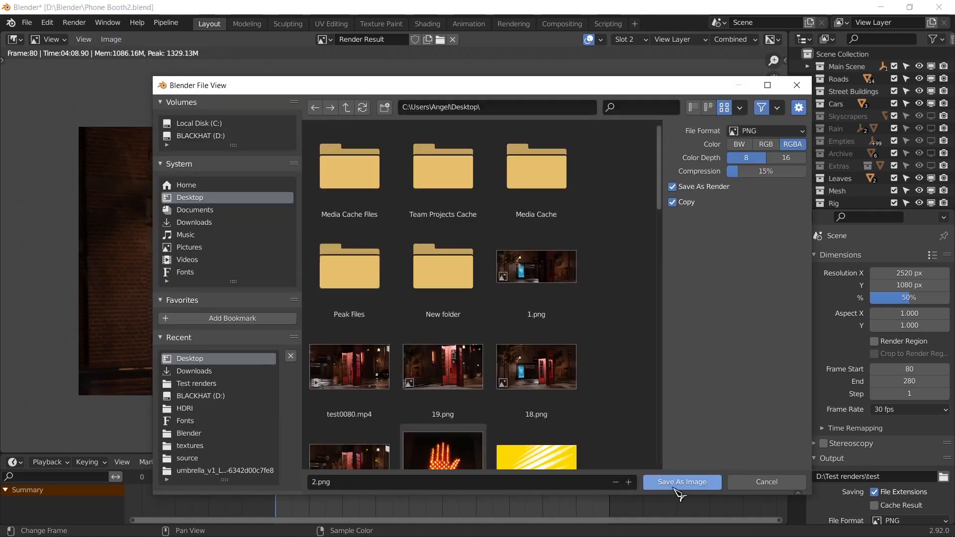
pyautogui.click(676, 487)
# Switch to File Explorer, open 1.png from the Desktop folder, and compare it with 2.png in the photo viewer
pyautogui.moveTo(54, 530)
pyautogui.click(15, 525)
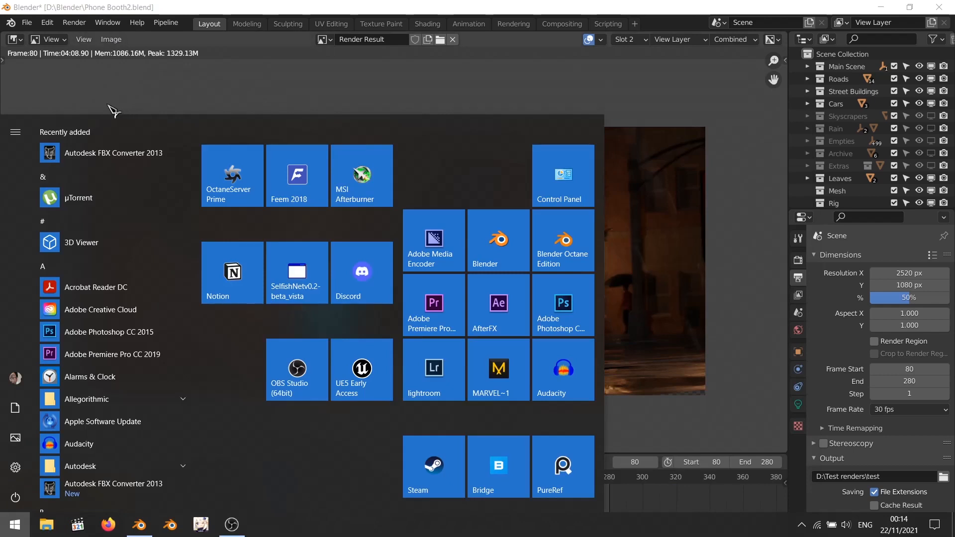
pyautogui.click(132, 5)
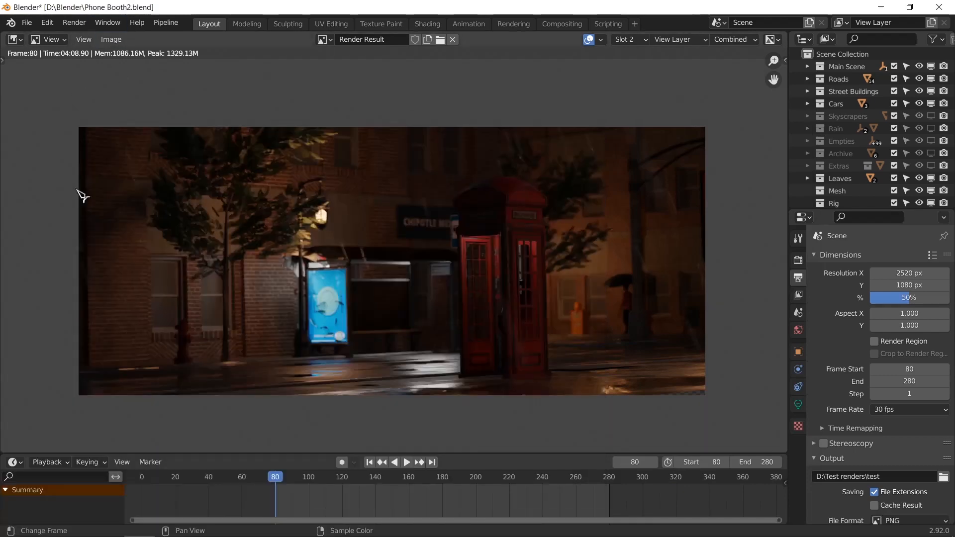
pyautogui.moveTo(80, 521)
pyautogui.click(47, 525)
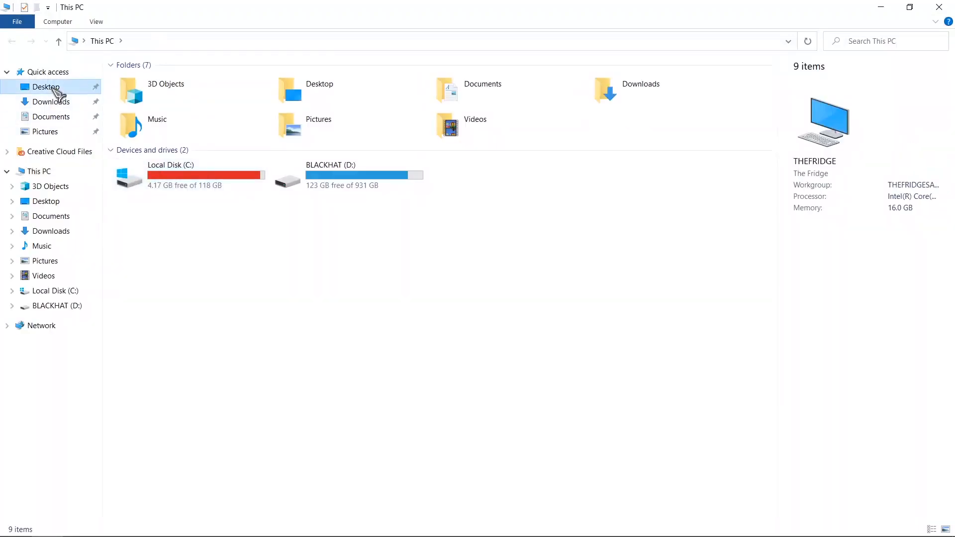
pyautogui.click(53, 88)
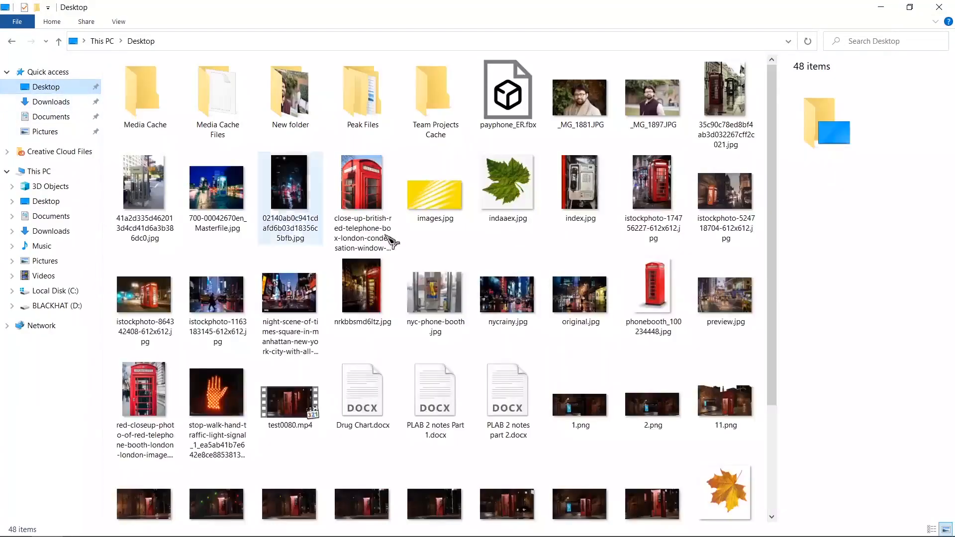
pyautogui.scroll(-2, 398, 259)
pyautogui.doubleClick(587, 301)
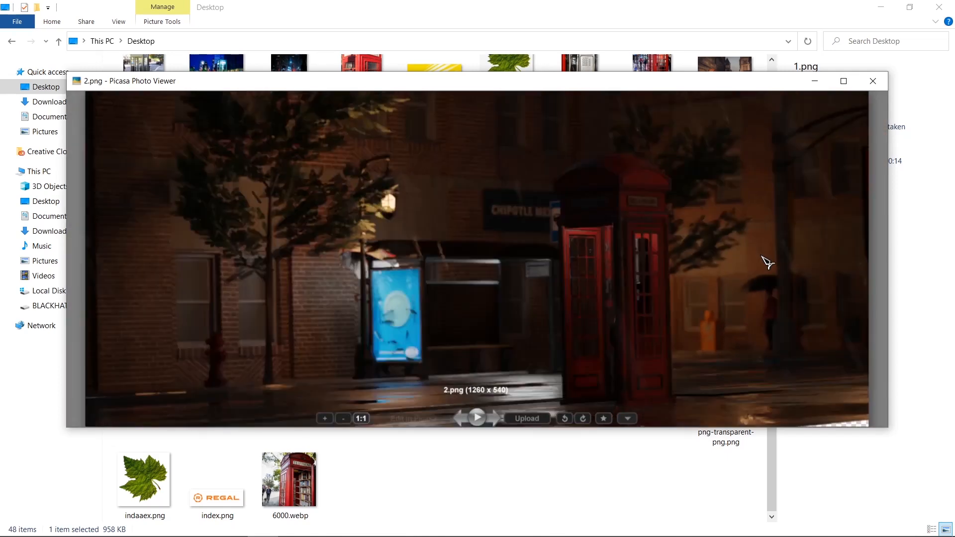
pyautogui.press('Right')
pyautogui.press('Left')
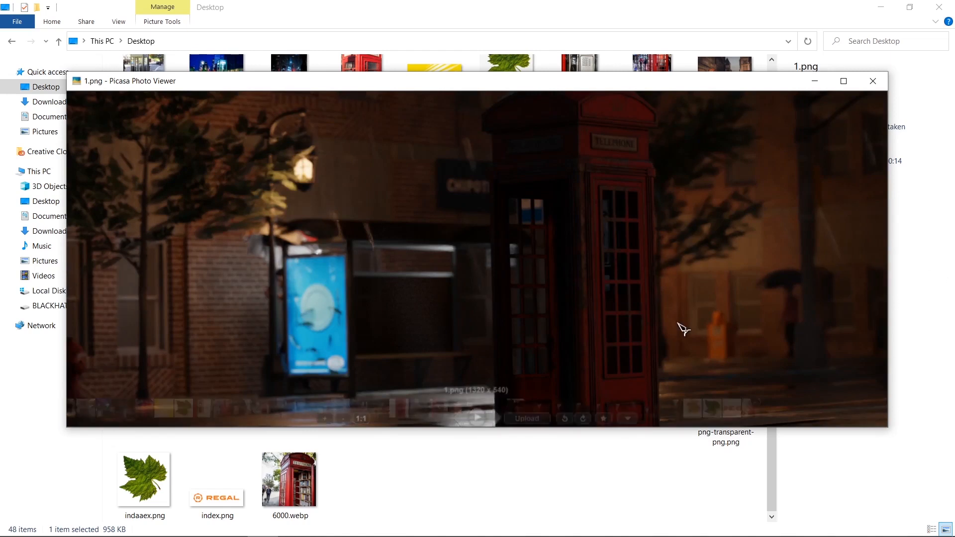
# Open Calculator and multiply the 1.png width of 1320 by 2 to get its full-scale width
pyautogui.moveTo(686, 322)
pyautogui.press('super')
pyautogui.write('CALCV')
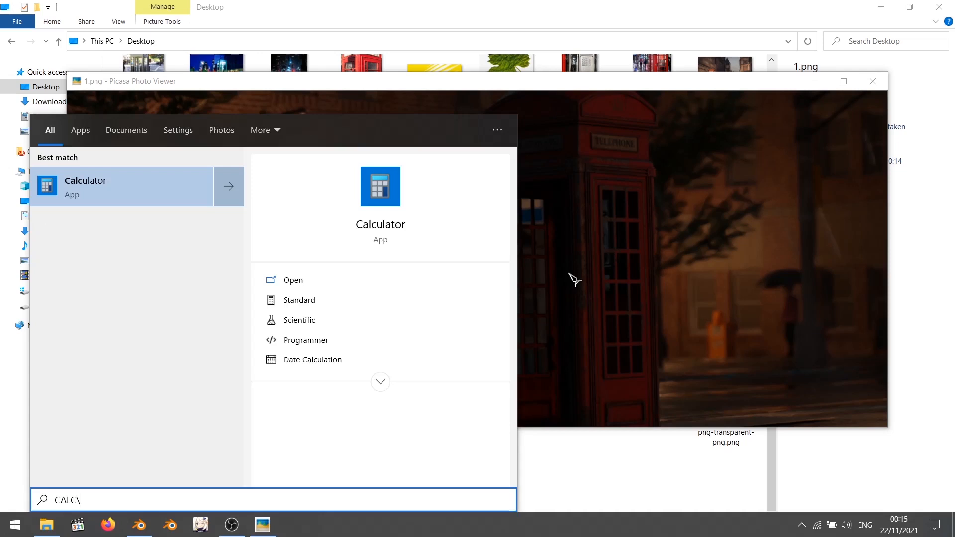
pyautogui.press('Return')
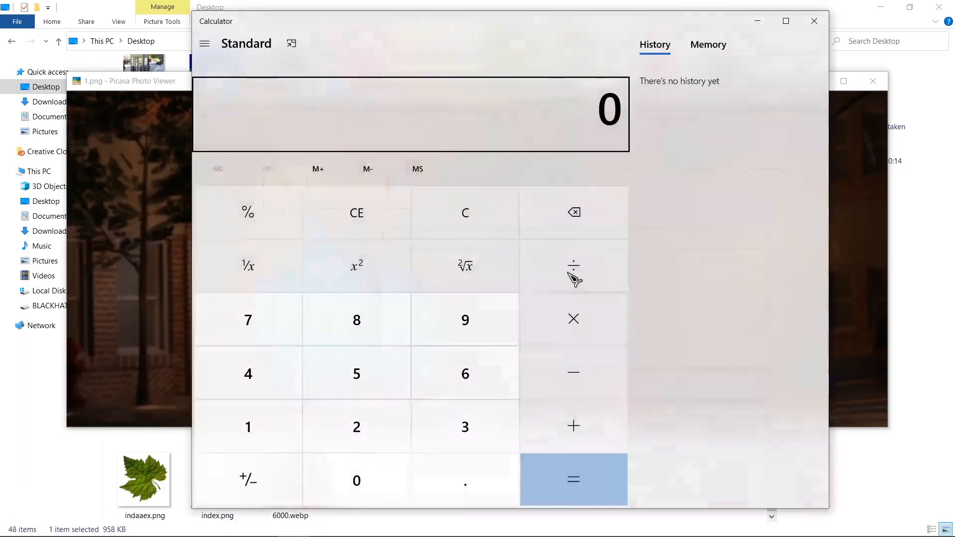
pyautogui.write('1,320*')
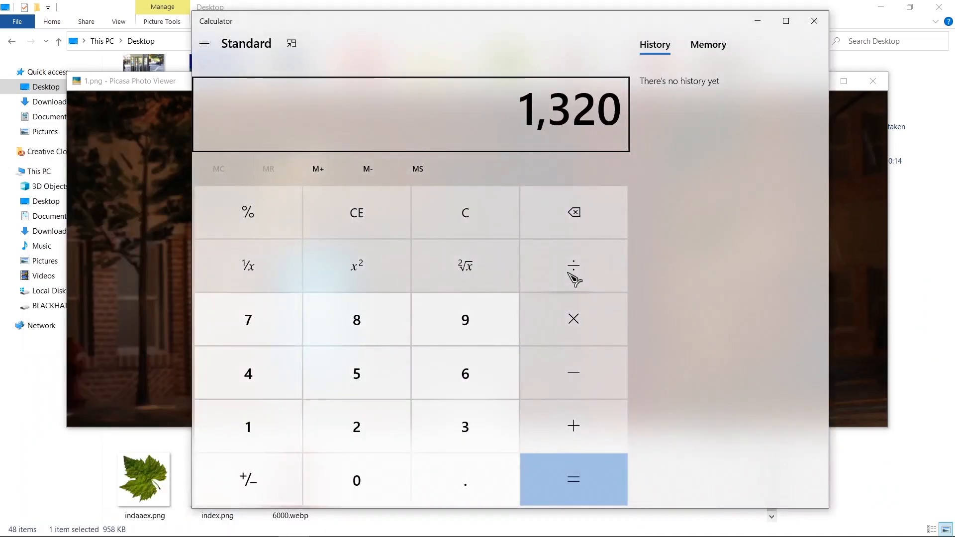
pyautogui.write('2')
pyautogui.press('Return')
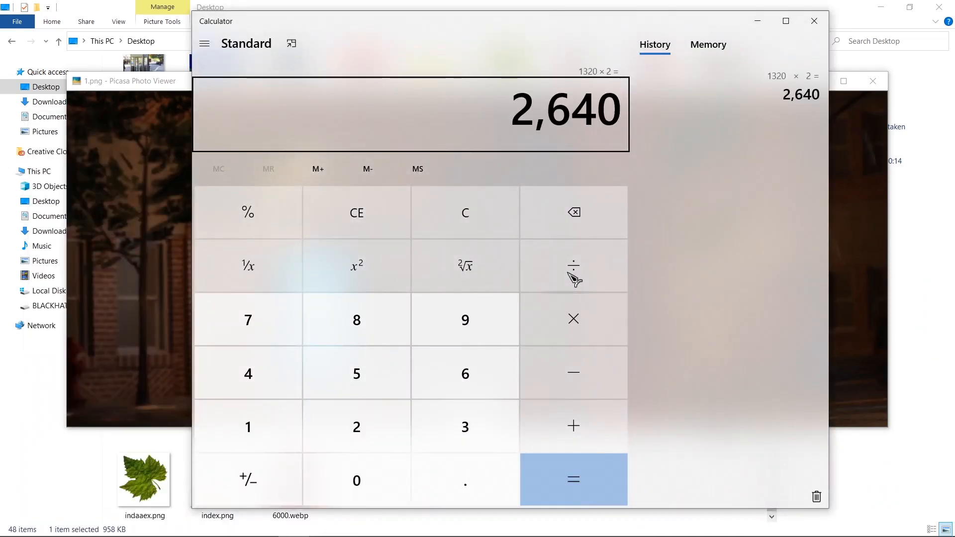
# Switch back to Blender and display the Slot 3 render
pyautogui.hotkey('alt', 'Tab')
pyautogui.press('Tab')
pyautogui.press('Tab')
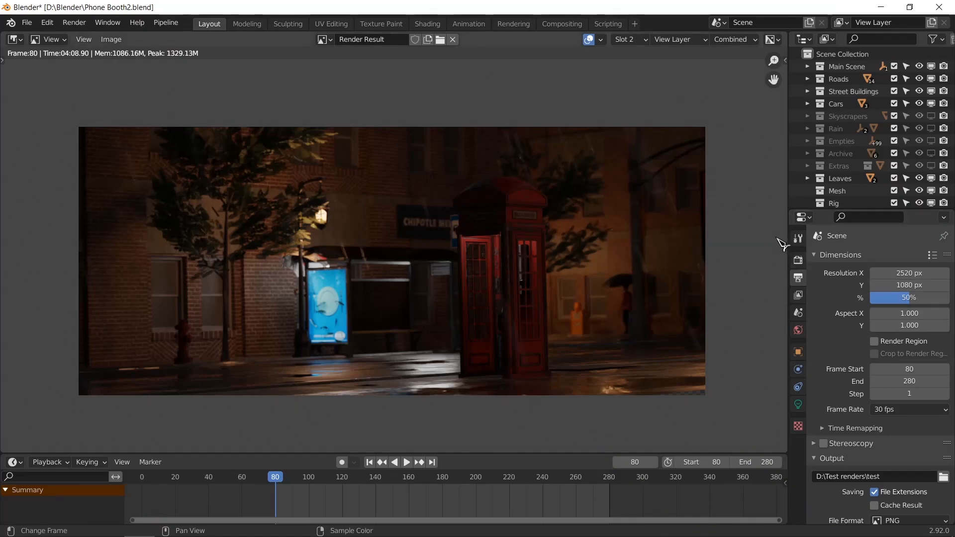
pyautogui.press('j')
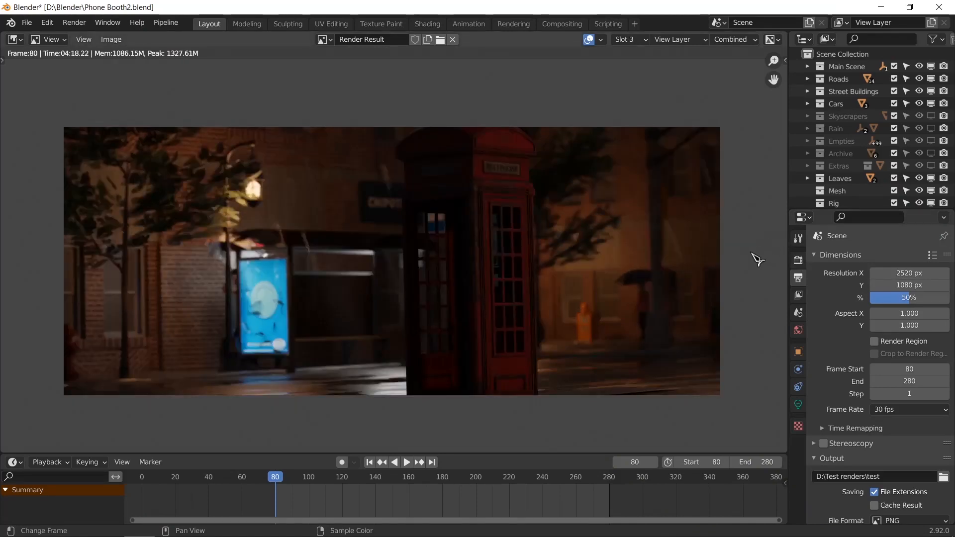
# Compare the camera framing of the Slot 2 and Slot 3 renders
pyautogui.press('j')
pyautogui.press('j')
pyautogui.press('j')
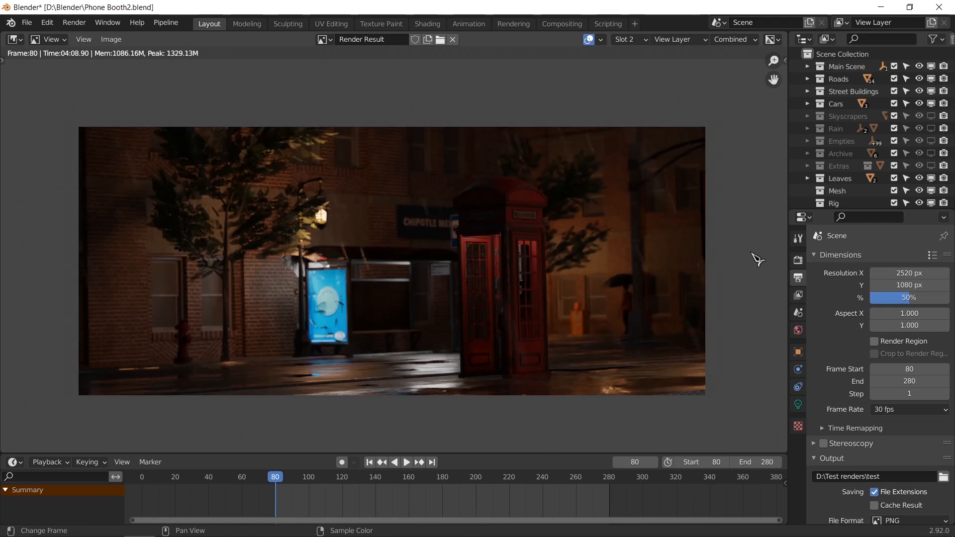
pyautogui.press('j')
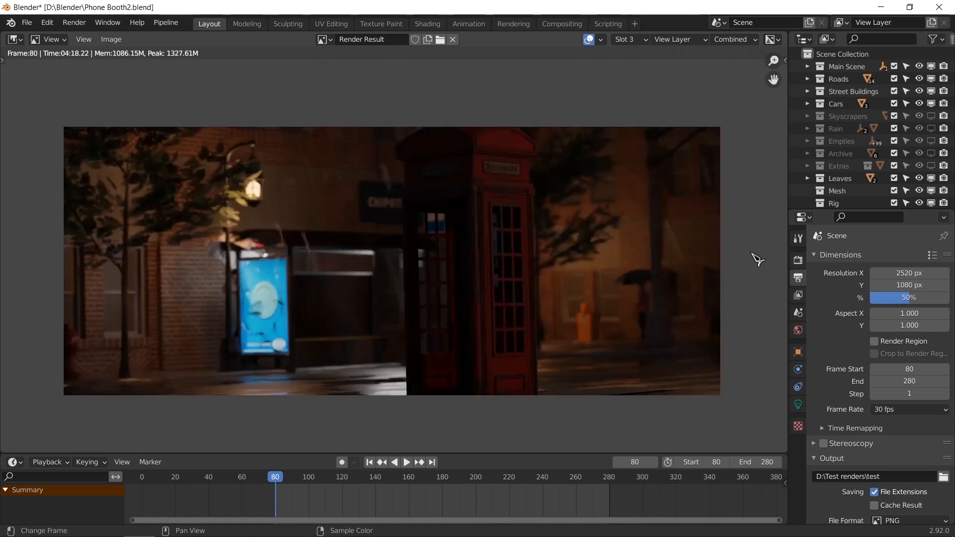
pyautogui.press('j')
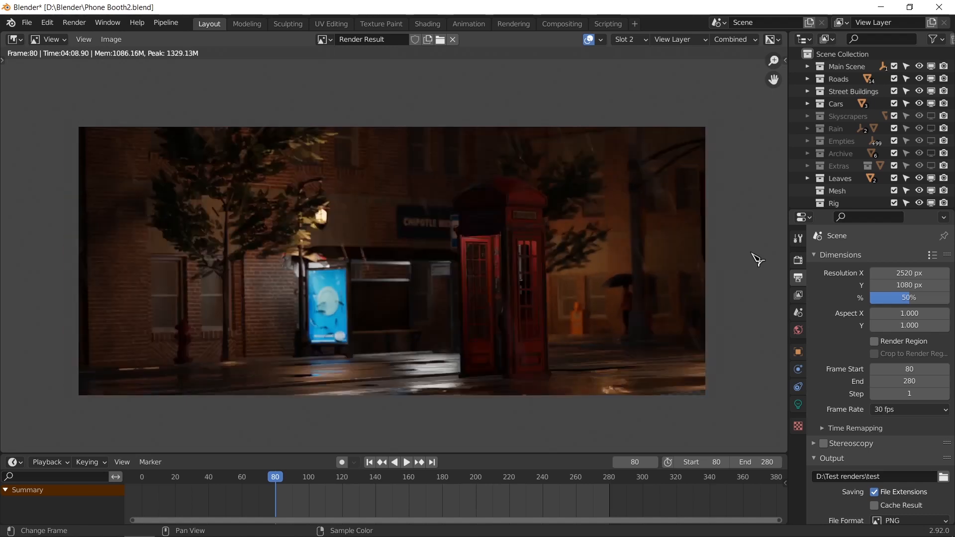
# Cycle through the render slots to compare the street lamp's lighting in Slot 1 with the other renders
pyautogui.press('j')
pyautogui.press('j')
pyautogui.press('j')
pyautogui.press('j')
pyautogui.press('j')
pyautogui.press('j')
pyautogui.press('j')
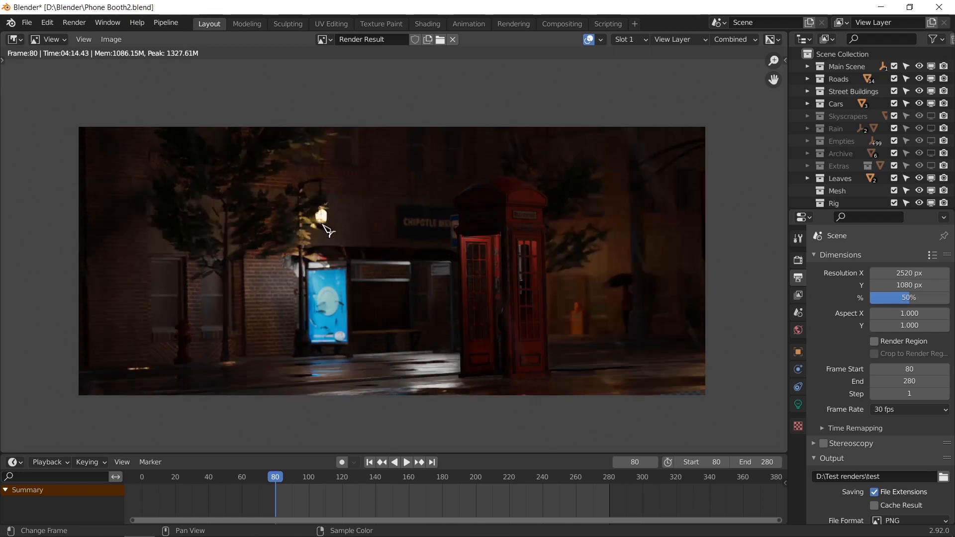
pyautogui.press('j')
pyautogui.press('j')
# Open the light settings of Point.001 and compare its effect in the Slot 1 and Slot 2 renders
pyautogui.click(798, 405)
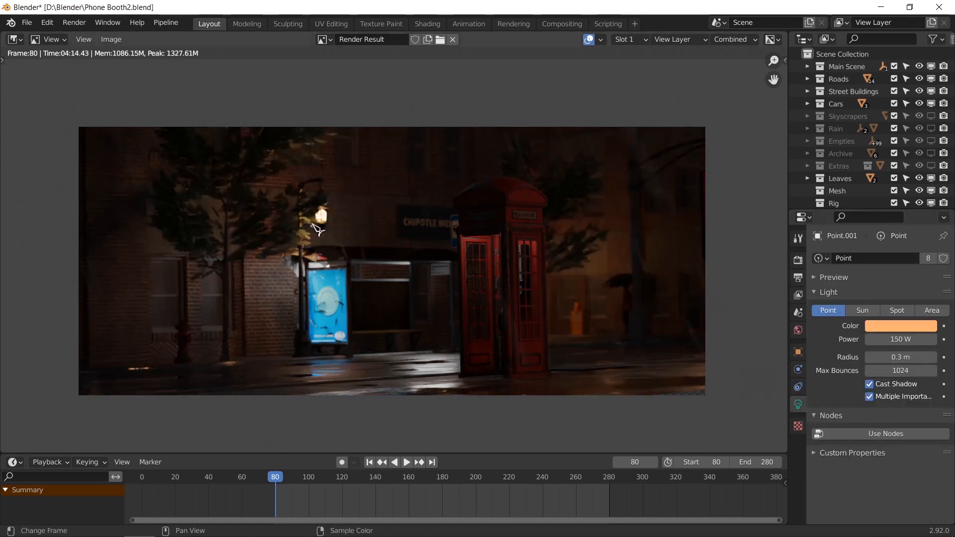
pyautogui.press('j')
pyautogui.press('j')
pyautogui.press('j')
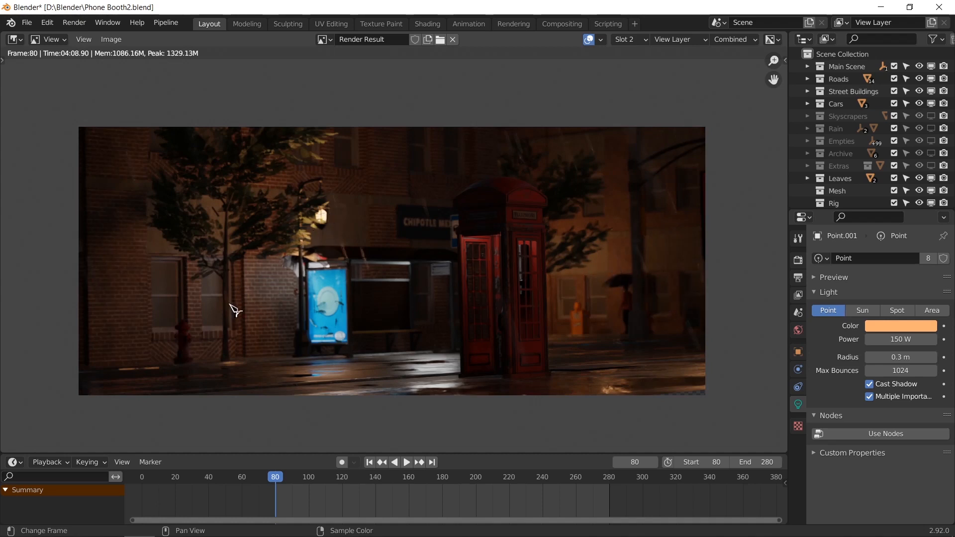
# Alternate between the Slot 1 and Slot 2 renders to compare light and shadows on the phone booth, tree, walls and road
pyautogui.press('1')
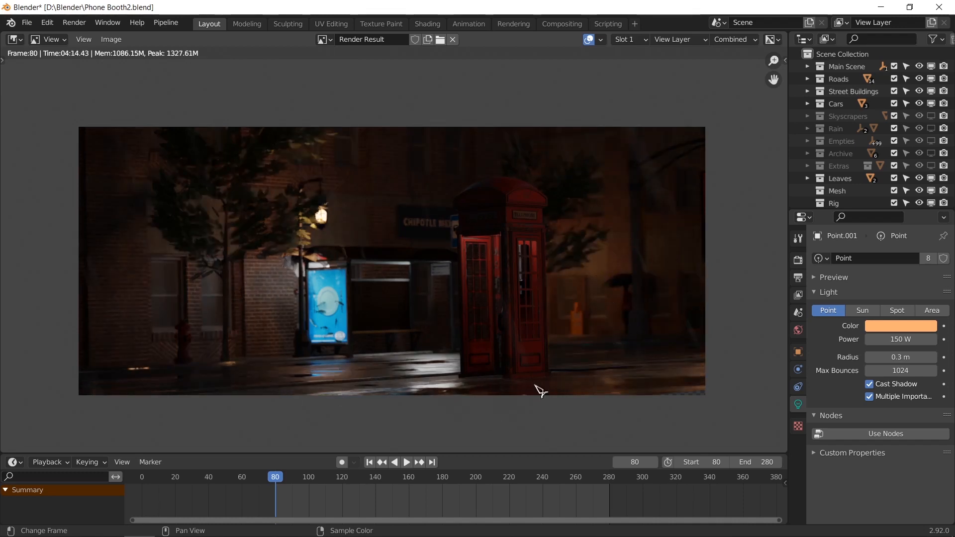
pyautogui.press('2')
pyautogui.press('1')
pyautogui.press('2')
pyautogui.press('1')
pyautogui.press('2')
pyautogui.press('1')
pyautogui.press('2')
pyautogui.press('1')
pyautogui.press('2')
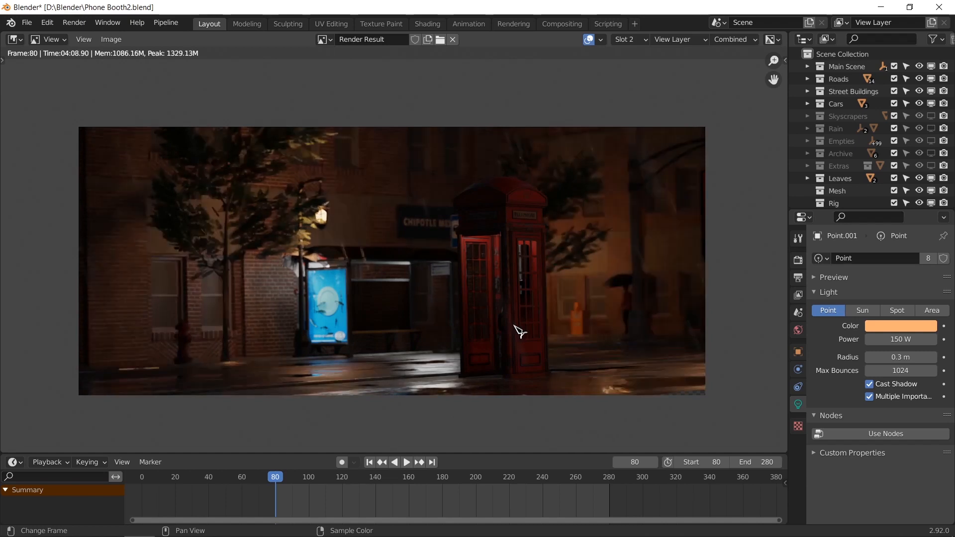
pyautogui.press('1')
pyautogui.press('2')
pyautogui.press('1')
pyautogui.press('2')
pyautogui.press('1')
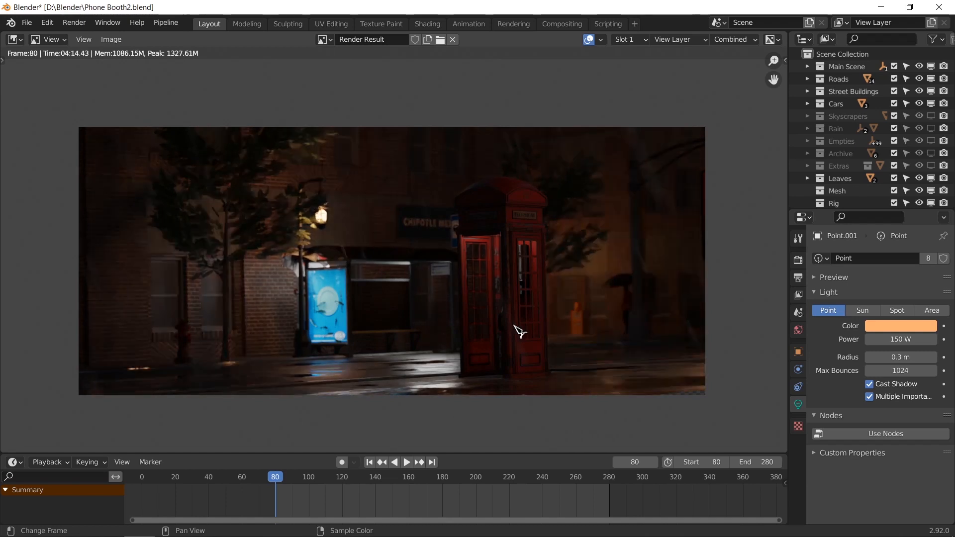
pyautogui.press('2')
pyautogui.press('1')
pyautogui.press('2')
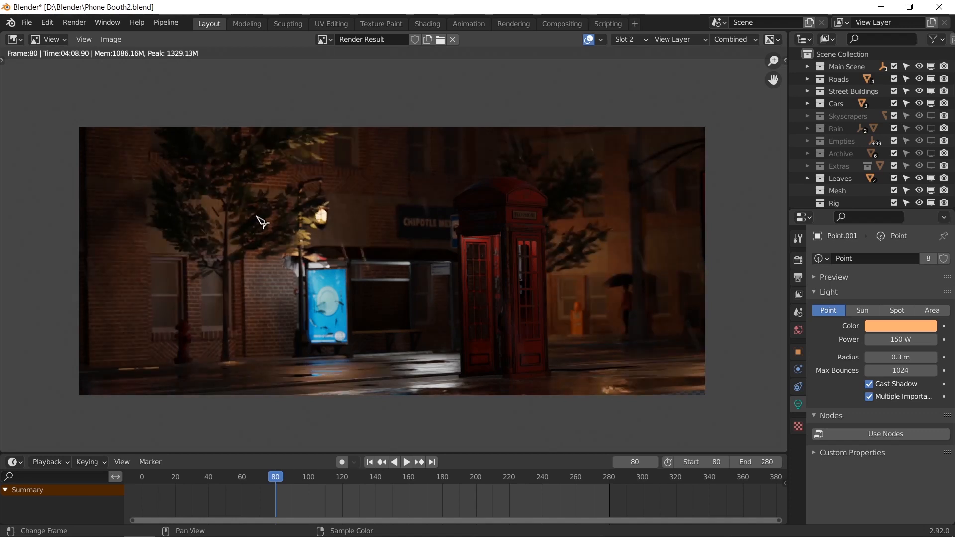
pyautogui.press('1')
pyautogui.press('2')
pyautogui.press('1')
pyautogui.press('2')
pyautogui.press('1')
pyautogui.press('2')
pyautogui.press('1')
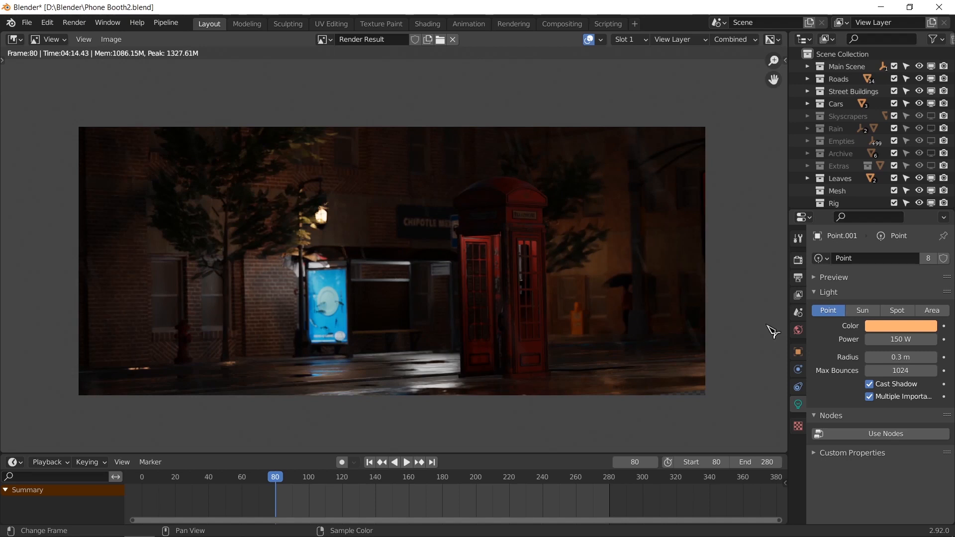
pyautogui.press('2')
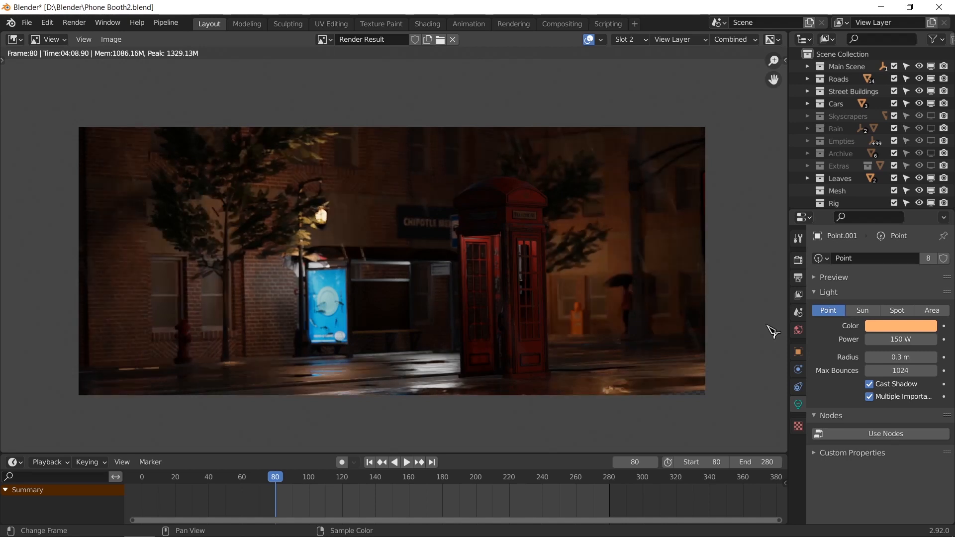
pyautogui.press('1')
pyautogui.press('2')
# Set the radius of the Point.001 light to 0.5 m
pyautogui.click(910, 357)
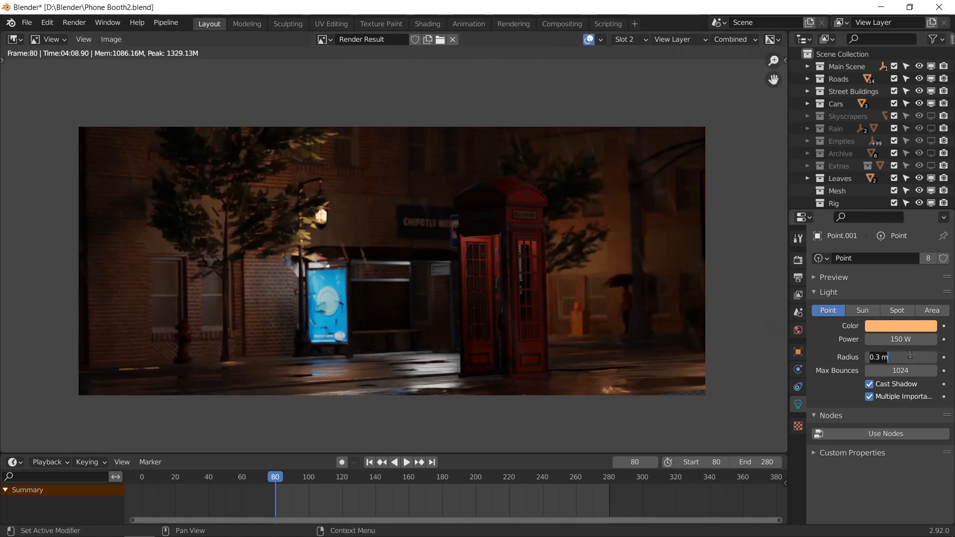
pyautogui.write('0.5')
pyautogui.press('Return')
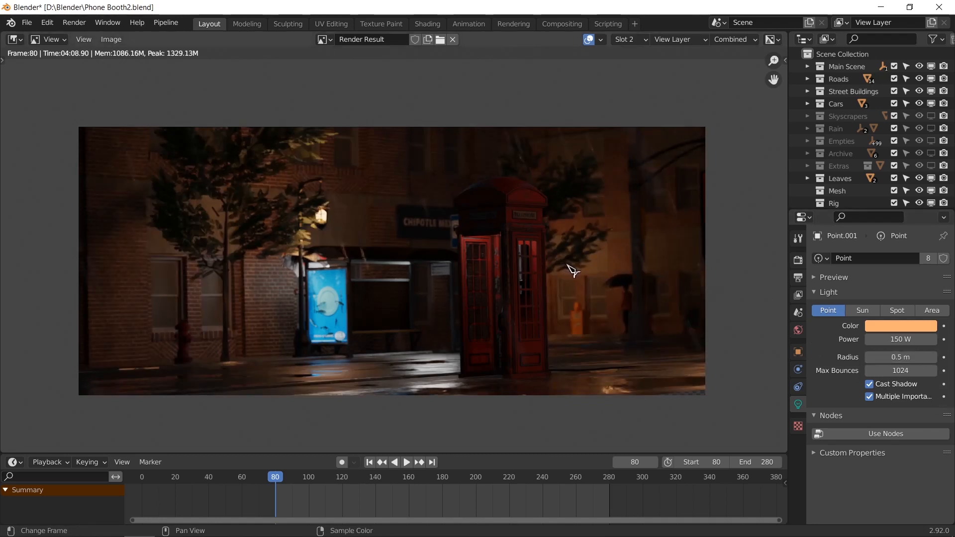
# Compare the Slot 1, Slot 2 and Slot 3 renders for lighting and framing
pyautogui.press('3')
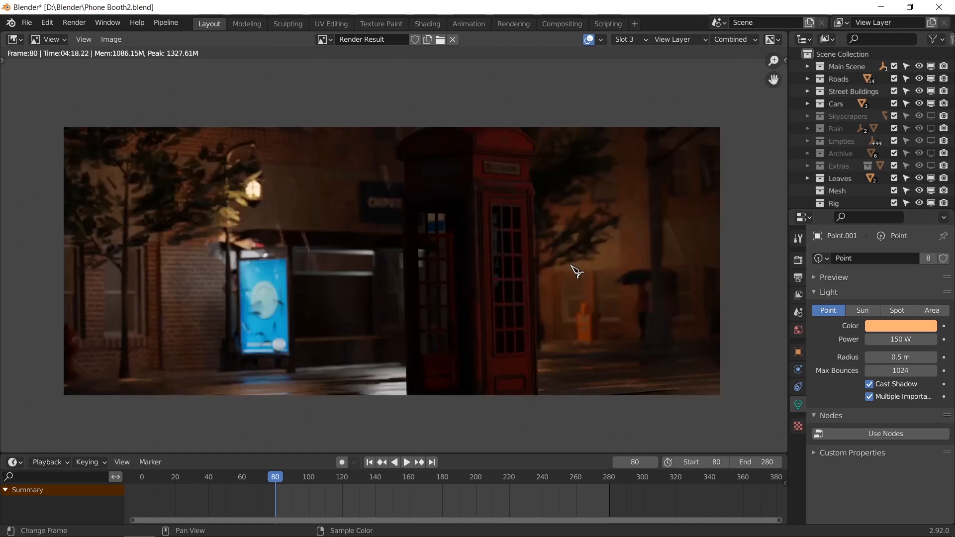
pyautogui.press('1')
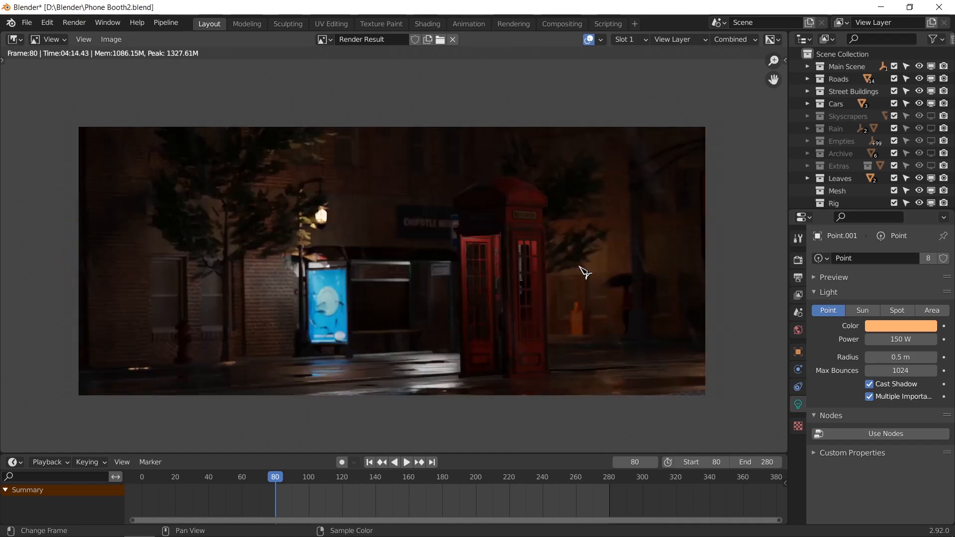
pyautogui.press('2')
pyautogui.press('1')
pyautogui.press('2')
pyautogui.press('1')
pyautogui.press('2')
pyautogui.press('3')
pyautogui.press('1')
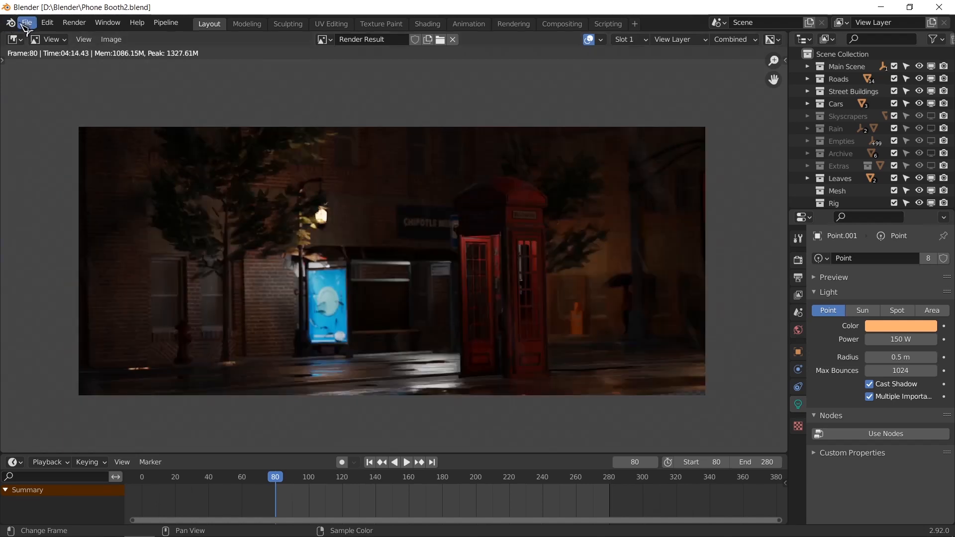
# Compare the new Slot 3 render with the Slot 1 and Slot 2 renders
pyautogui.press('2')
pyautogui.press('1')
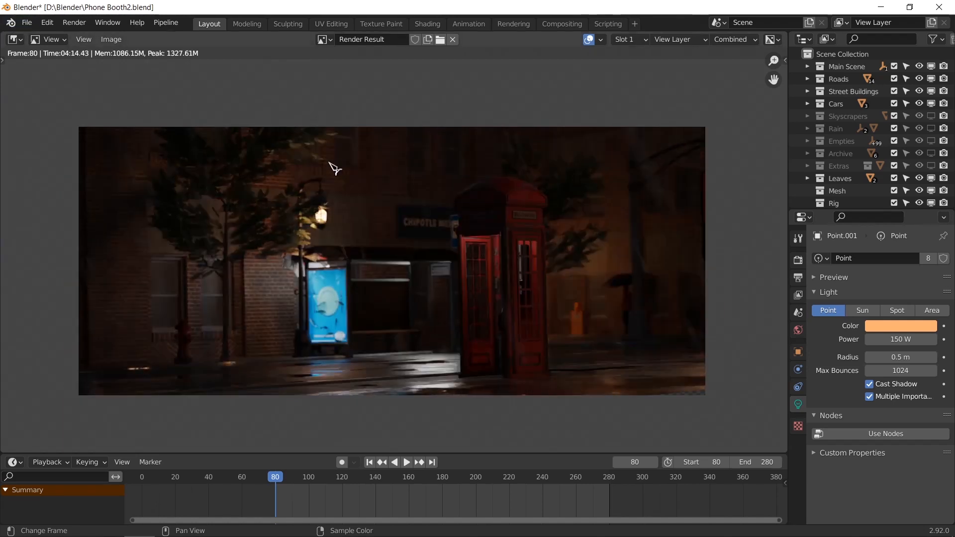
pyautogui.press('2')
pyautogui.press('3')
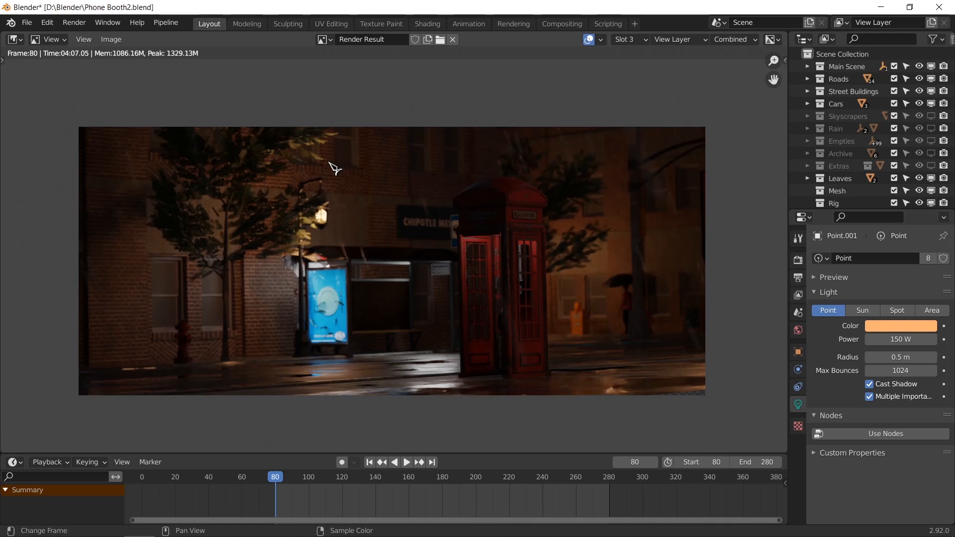
# Return the image editor to the 3D Viewport and display the scene's output properties
pyautogui.click(15, 39)
pyautogui.click(30, 48)
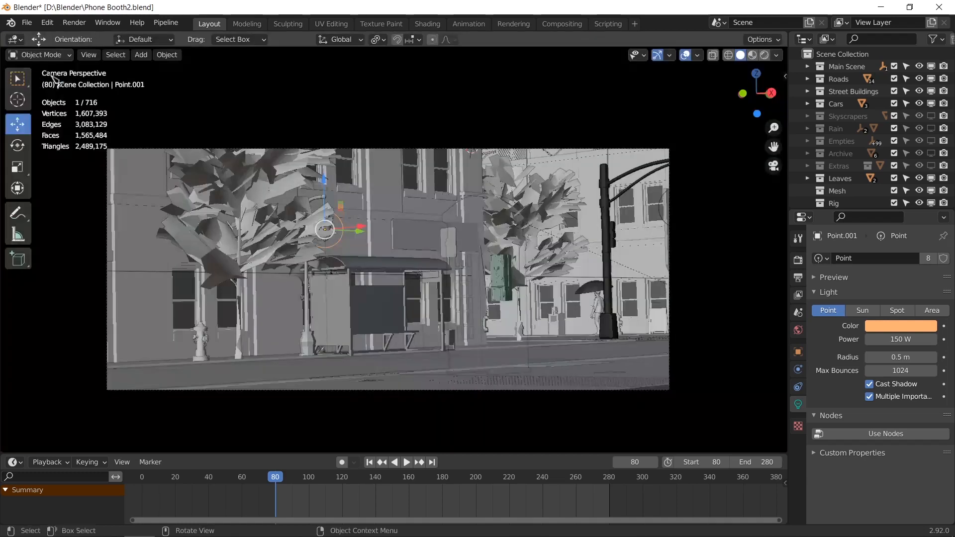
pyautogui.click(798, 259)
pyautogui.click(798, 278)
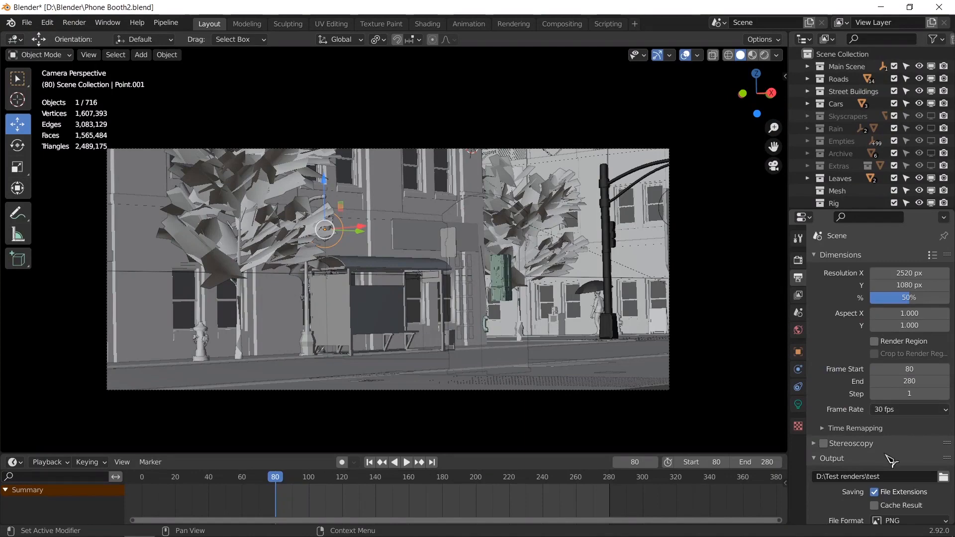
# Set the render output path to the Test renders folder on drive D with the file name preview
pyautogui.click(944, 477)
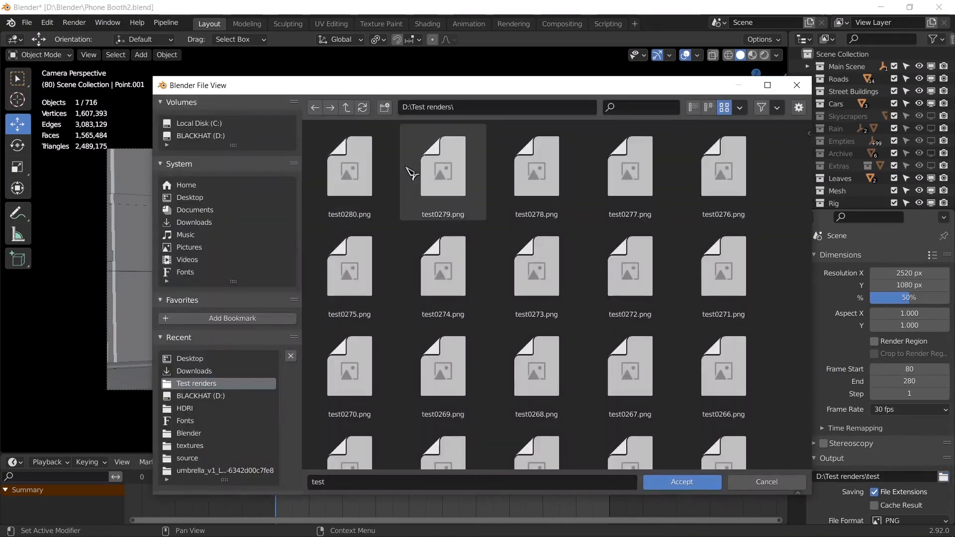
pyautogui.click(346, 107)
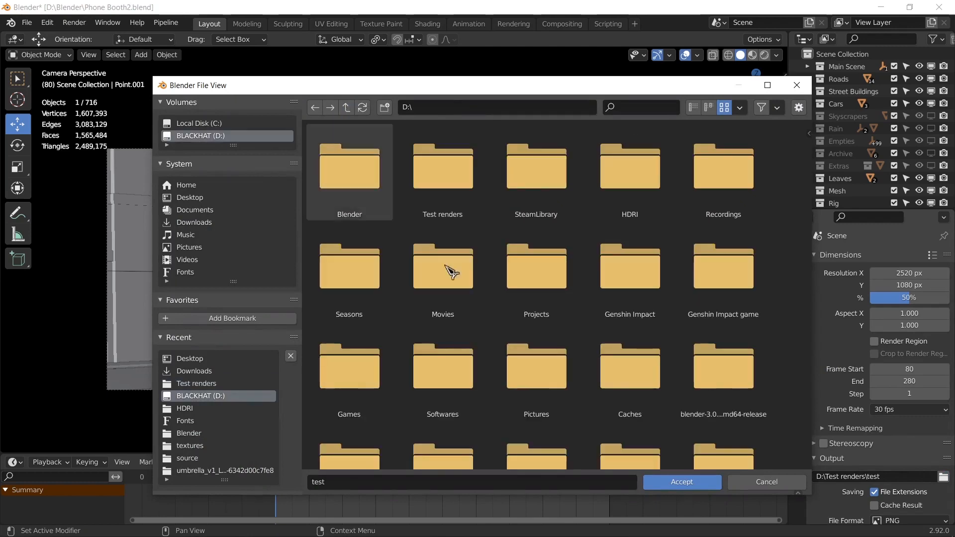
pyautogui.scroll(-5, 496, 344)
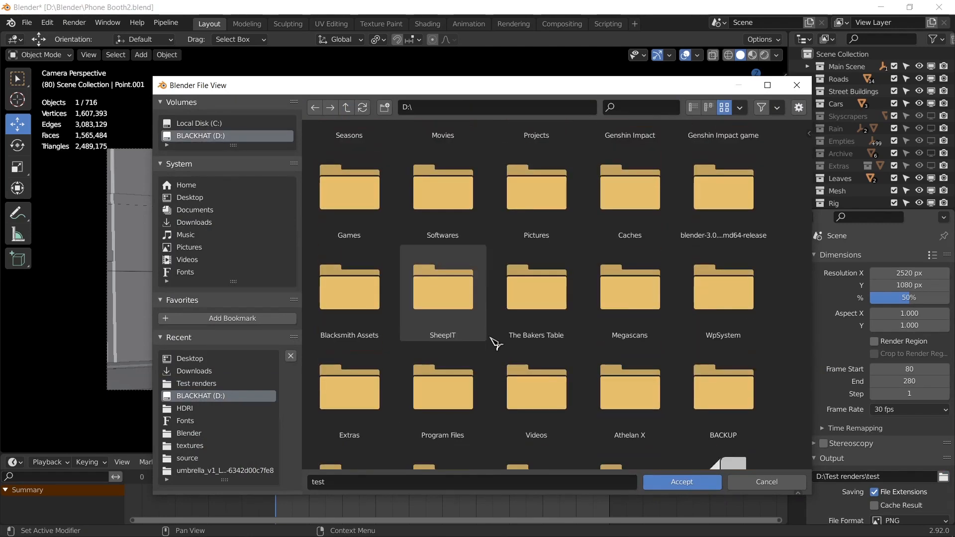
pyautogui.scroll(-3, 495, 343)
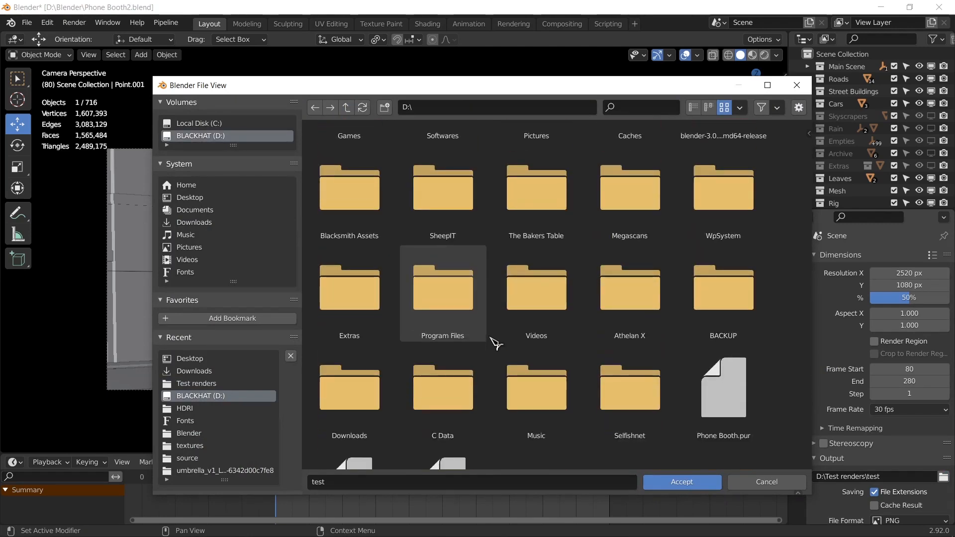
pyautogui.scroll(8, 495, 341)
pyautogui.click(474, 219)
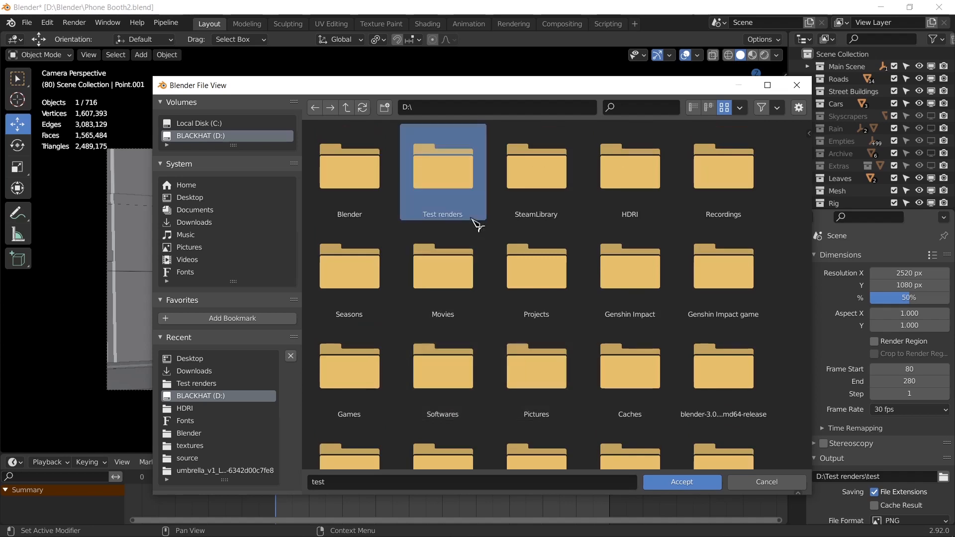
pyautogui.doubleClick(434, 199)
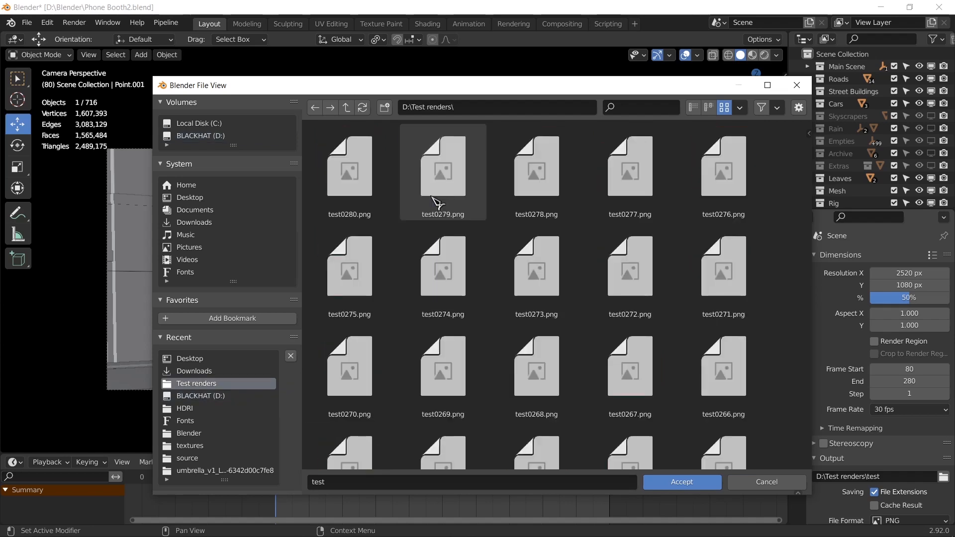
pyautogui.click(349, 482)
pyautogui.press('BackSpace')
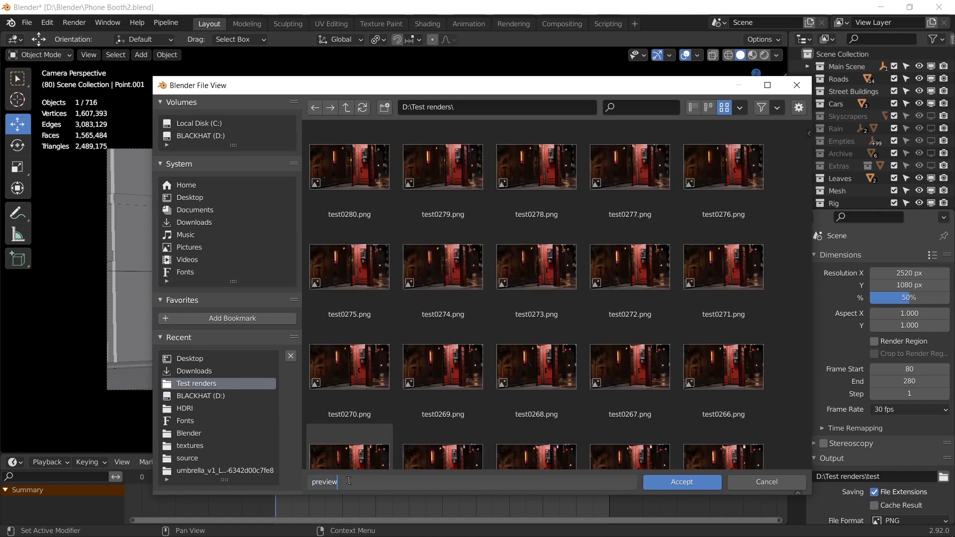
pyautogui.press('Return')
pyautogui.click(682, 481)
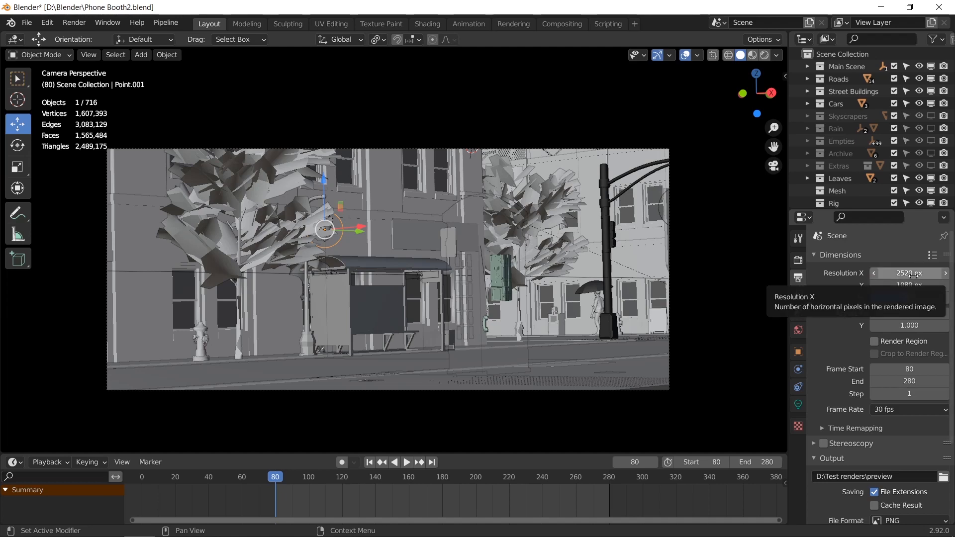
# Try a horizontal resolution of 1980 px, and restore it to 2520 px
pyautogui.click(914, 274)
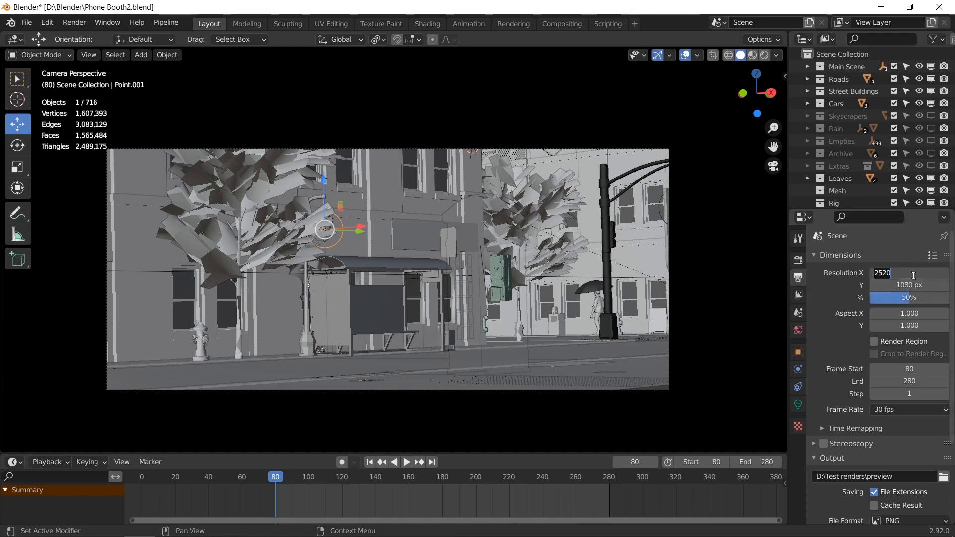
pyautogui.write('1980')
pyautogui.press('Return')
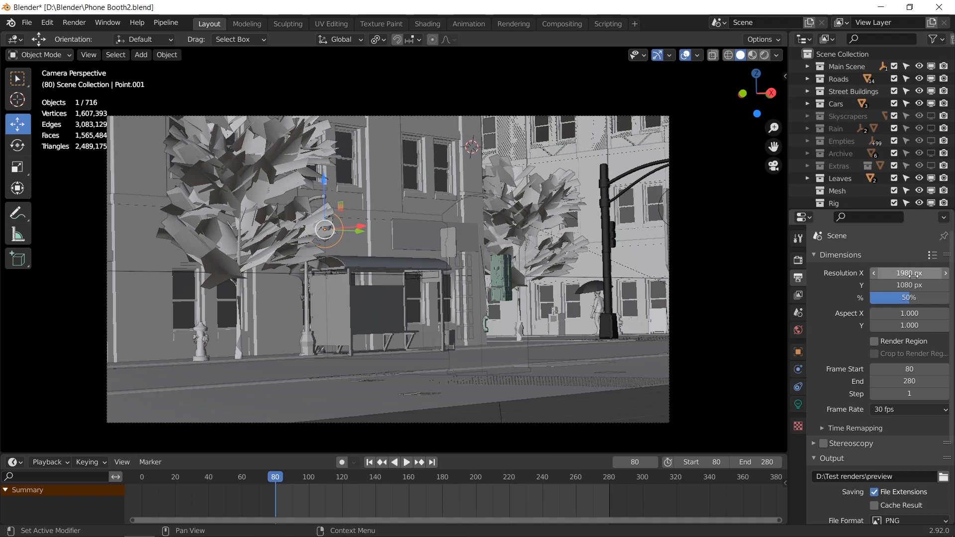
pyautogui.click(914, 275)
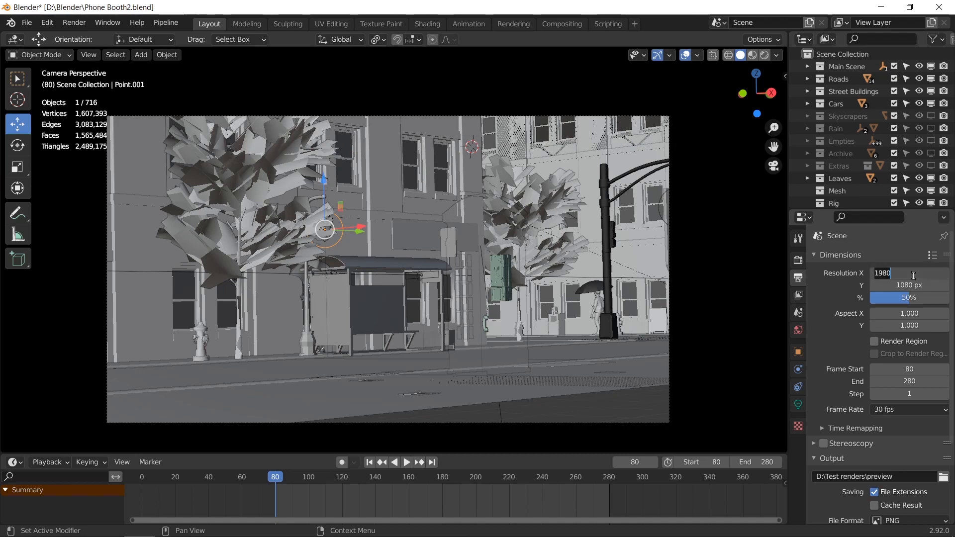
pyautogui.write('2520')
pyautogui.press('Return')
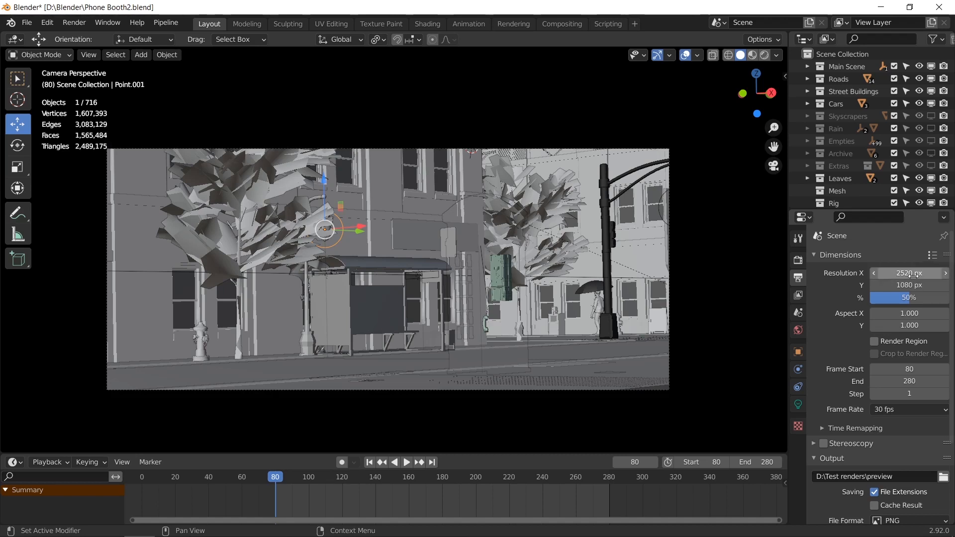
pyautogui.click(914, 275)
pyautogui.press('Return')
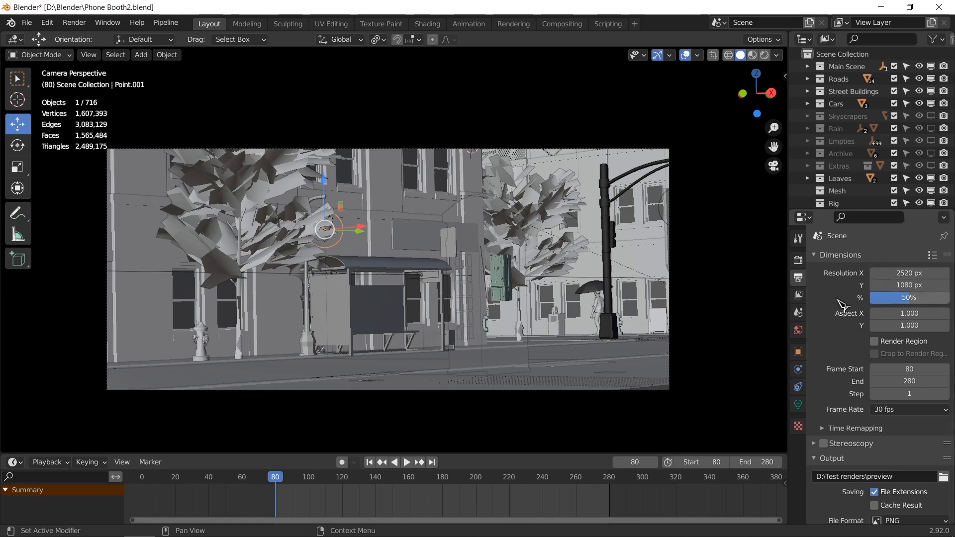
# Open the vertical resolution value for editing, and switch to the Windows Calculator app
pyautogui.click(904, 285)
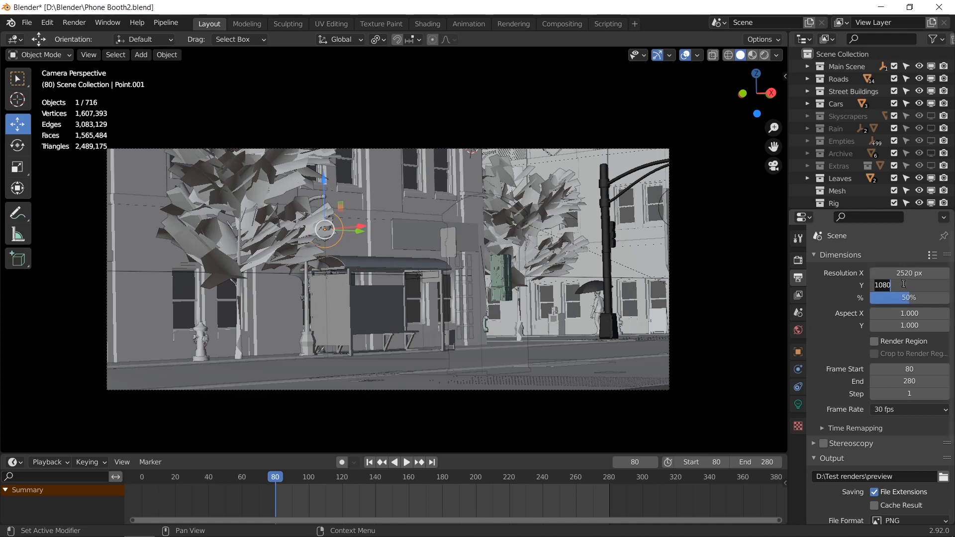
pyautogui.hotkey('alt', 'Tab')
pyautogui.press('super')
pyautogui.write('cal')
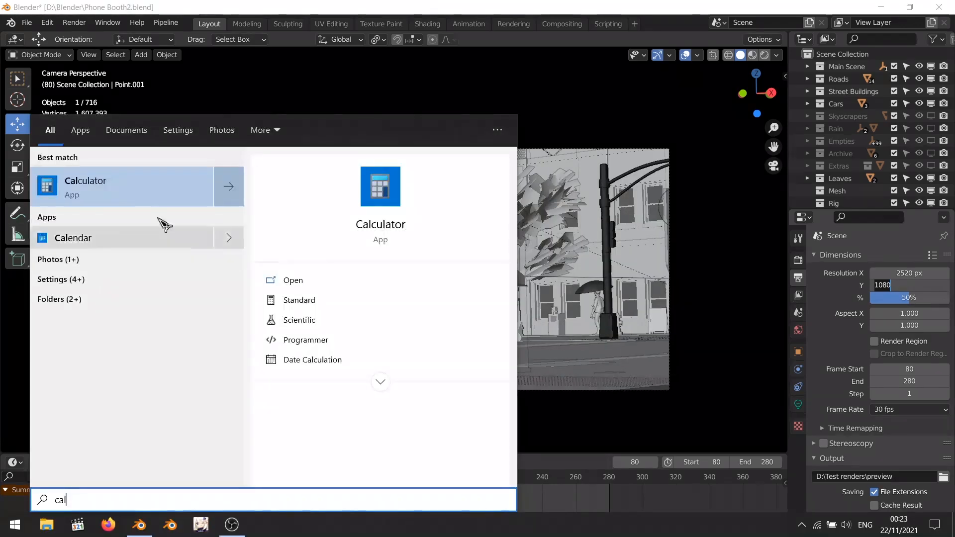
pyautogui.click(130, 231)
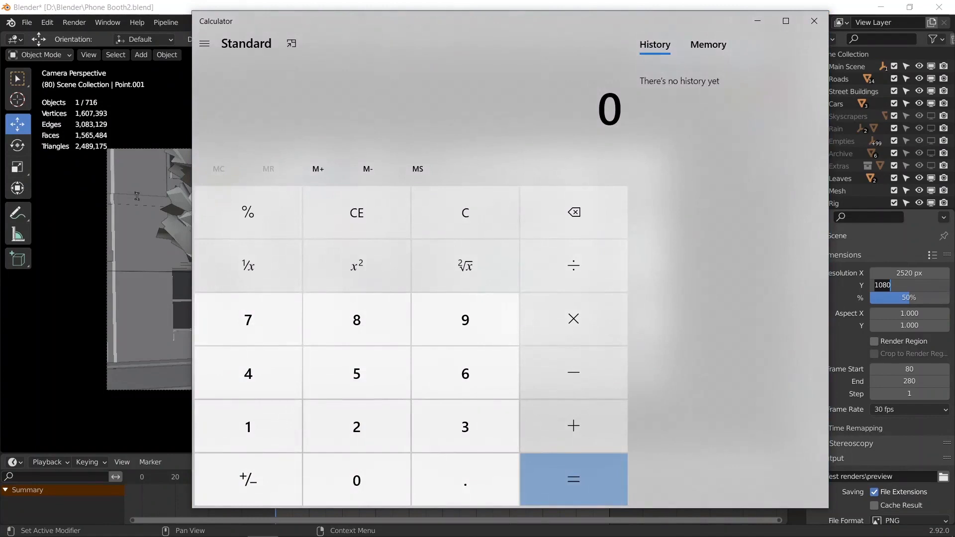
# Calculate the widescreen aspect ratio by dividing 16 by 9, and clear the current calculation
pyautogui.write('16')
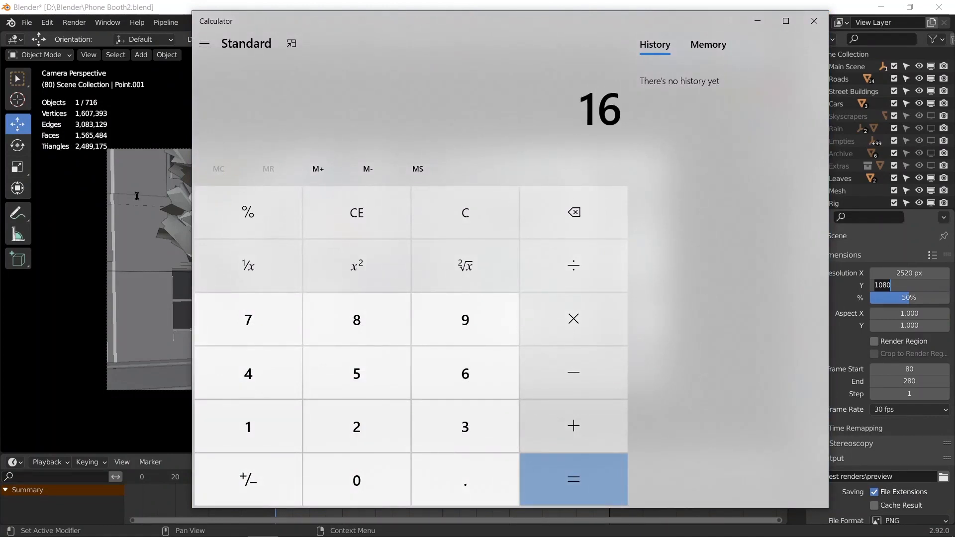
pyautogui.click(573, 265)
pyautogui.click(465, 320)
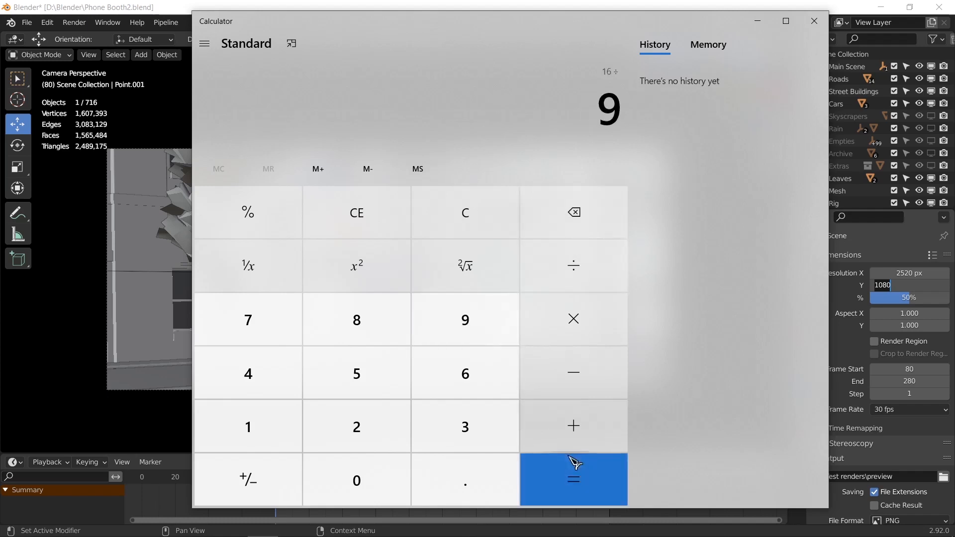
pyautogui.click(574, 479)
pyautogui.click(580, 341)
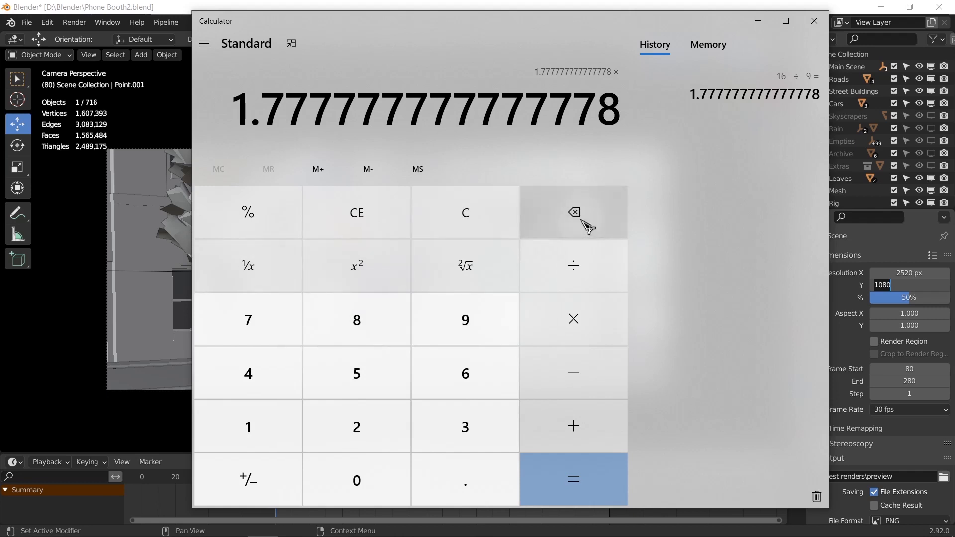
pyautogui.click(485, 223)
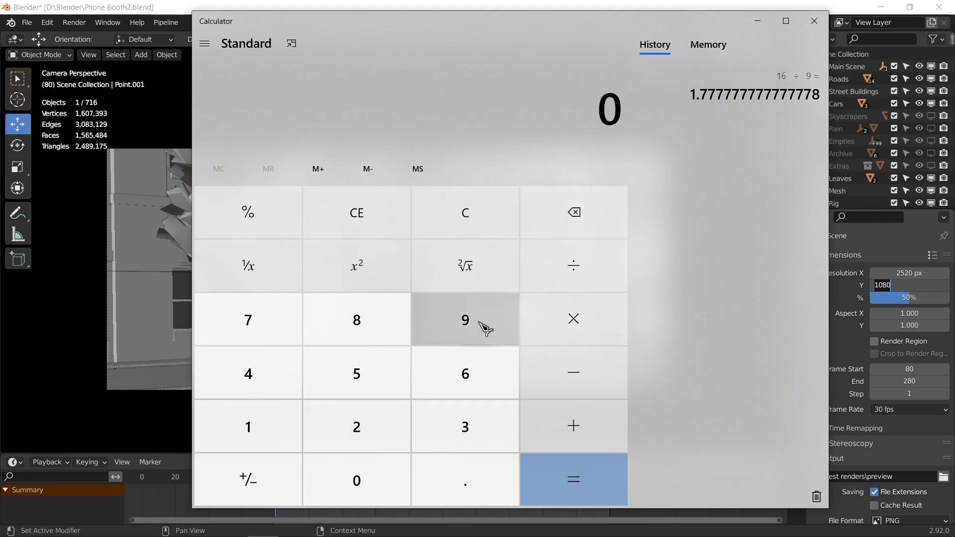
# Calculate 9 ÷ 16 in the calculator and multiply the result by 2520
pyautogui.click(485, 329)
pyautogui.click(574, 266)
pyautogui.click(248, 427)
pyautogui.click(472, 374)
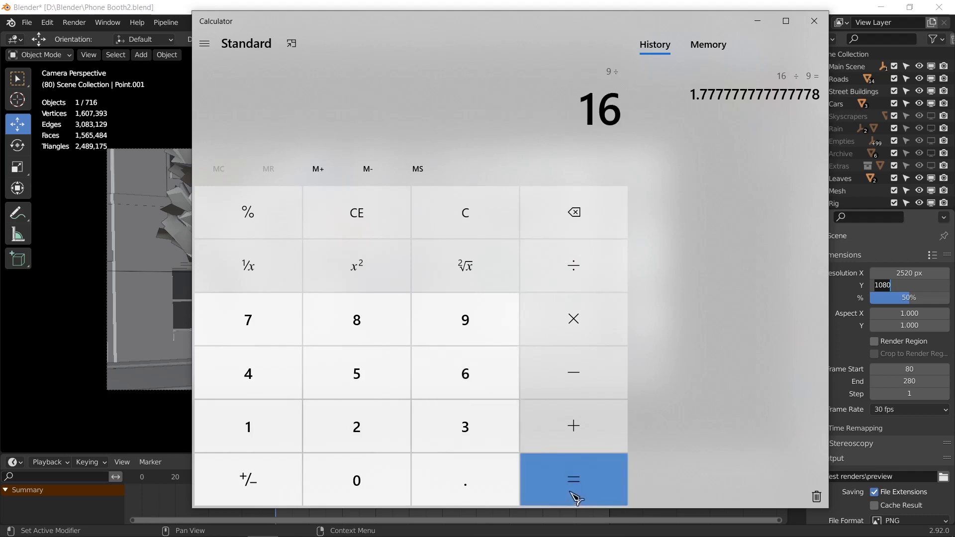
pyautogui.click(577, 498)
pyautogui.click(572, 321)
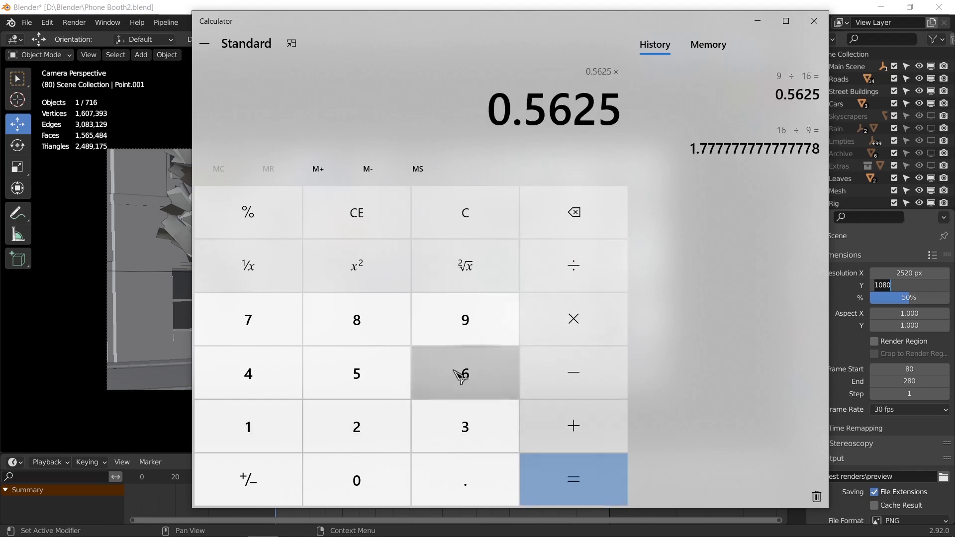
pyautogui.click(367, 438)
pyautogui.click(366, 386)
pyautogui.click(365, 432)
pyautogui.click(366, 473)
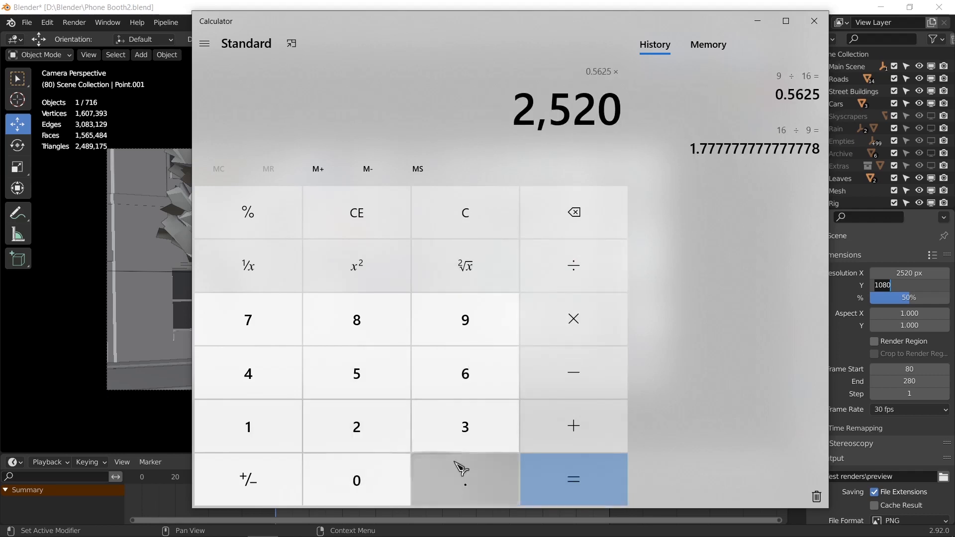
pyautogui.click(578, 479)
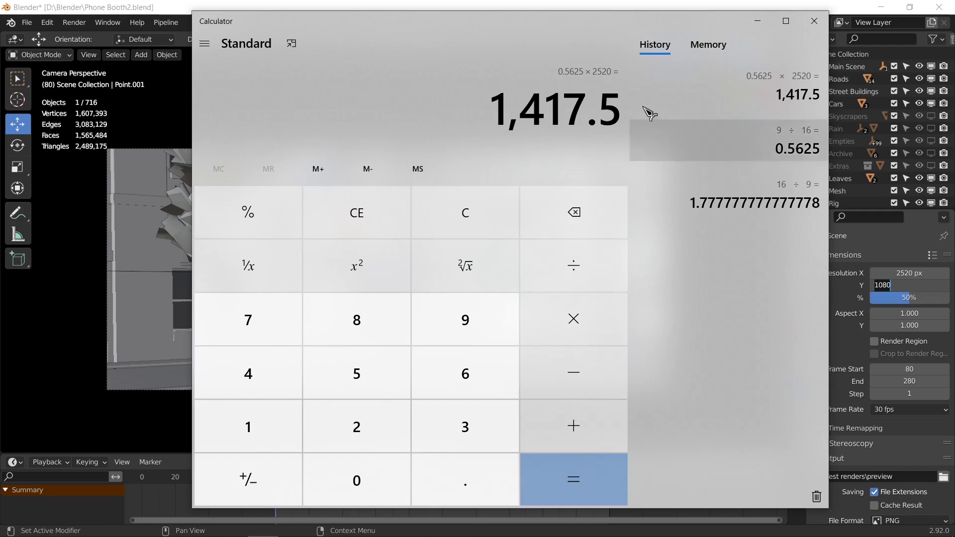
# Switch back to Blender and set the vertical render resolution to 1420 px
pyautogui.click(555, 6)
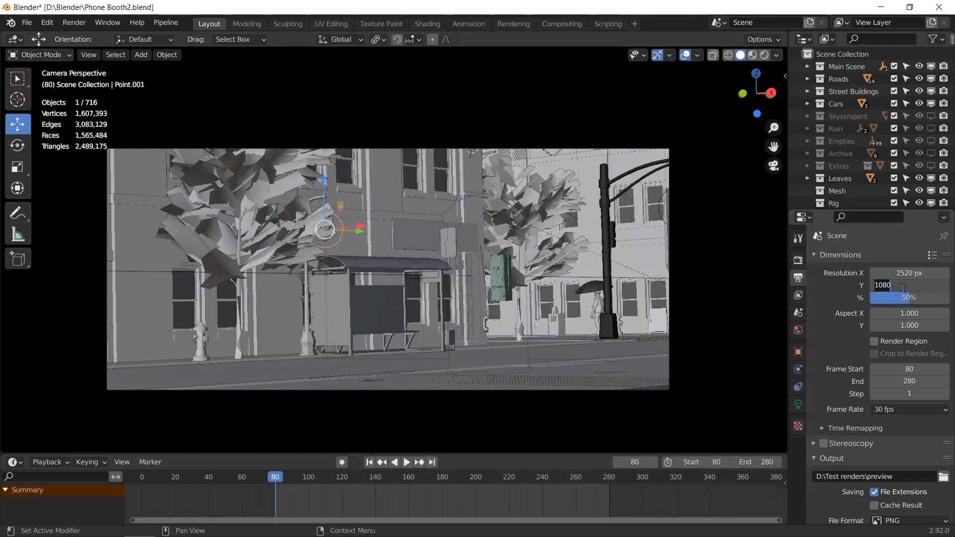
pyautogui.click(903, 286)
pyautogui.write('1420')
pyautogui.press('Return')
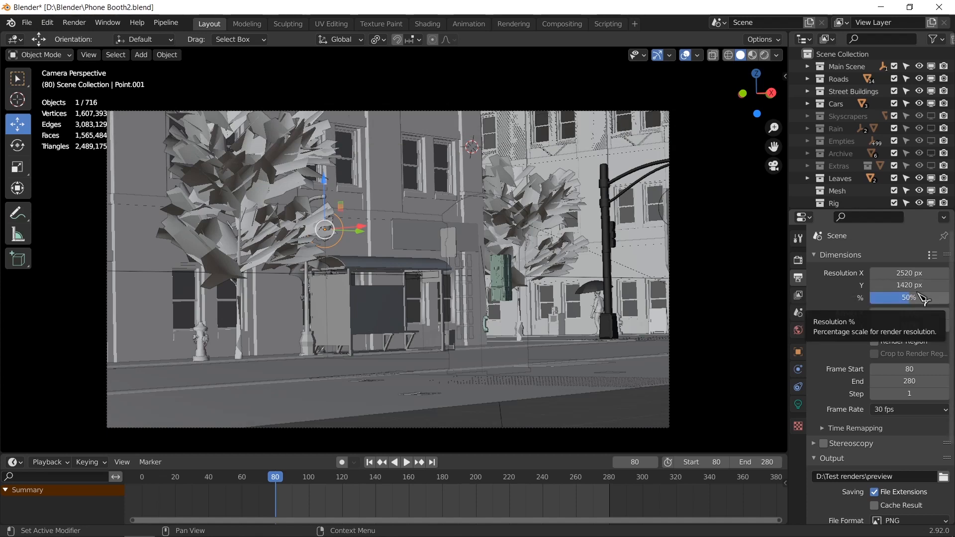
# Set the render resolution to 1920 × 1080 px, and close the calculator window
pyautogui.click(911, 287)
pyautogui.write('10')
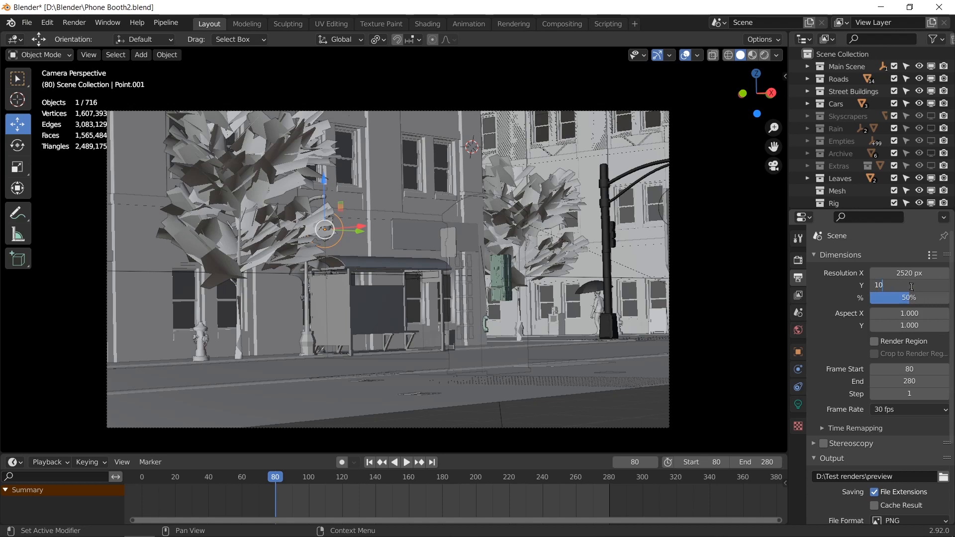
pyautogui.write('80')
pyautogui.press('Return')
pyautogui.click(914, 275)
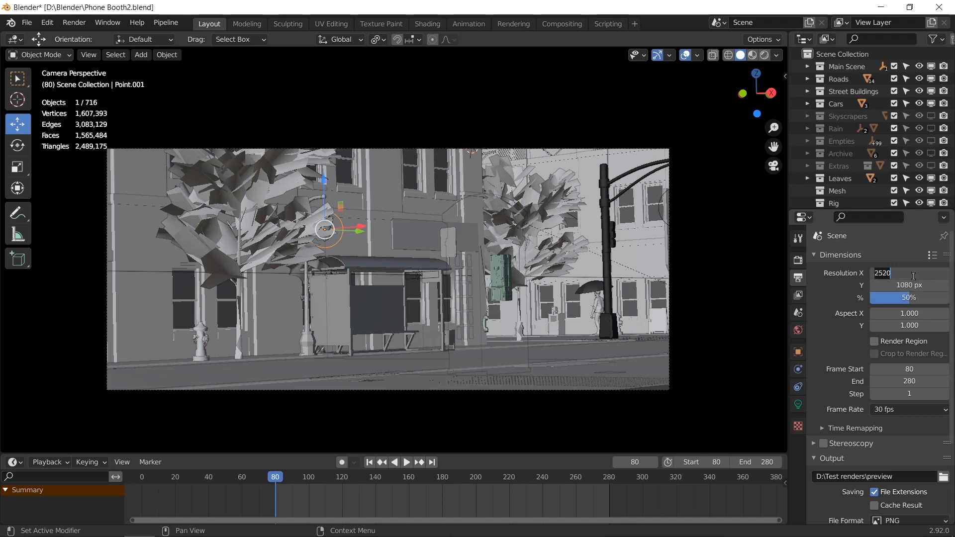
pyautogui.write('1920')
pyautogui.press('Return')
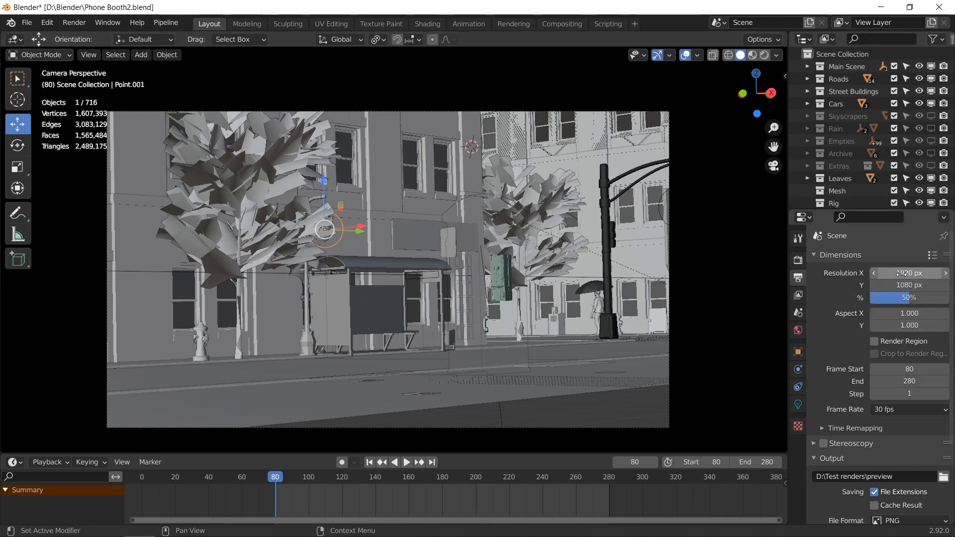
pyautogui.hotkey('alt', 'Tab')
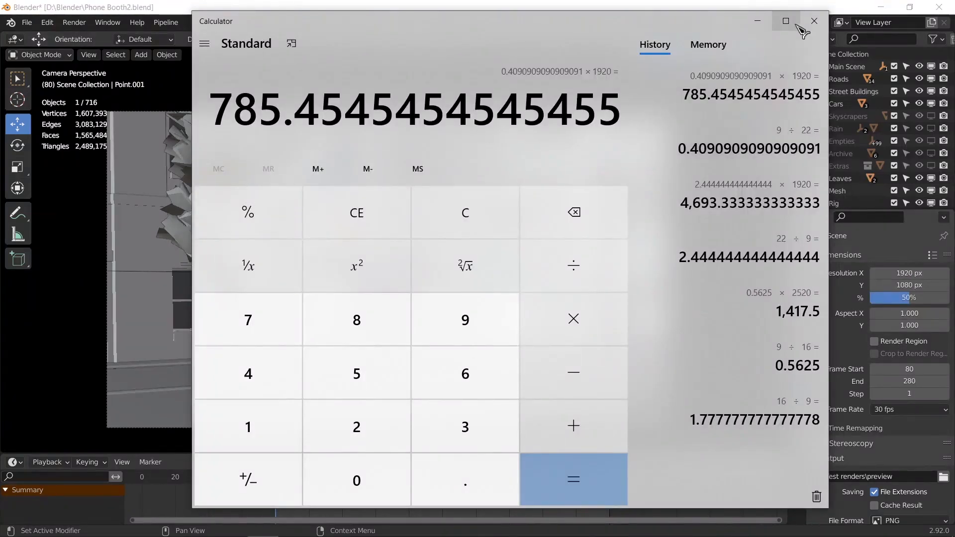
pyautogui.click(814, 21)
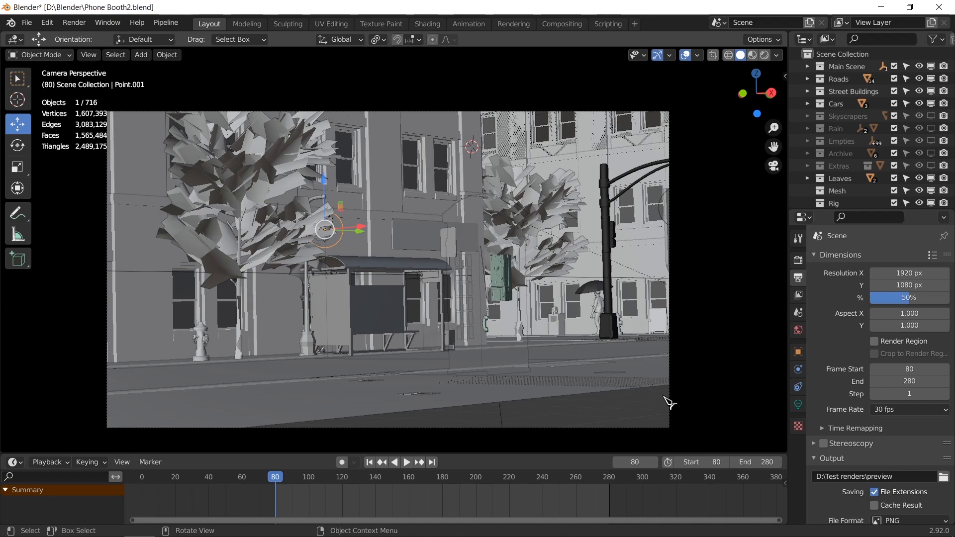
# View the last render result and return to the 3D viewport
pyautogui.press('F11')
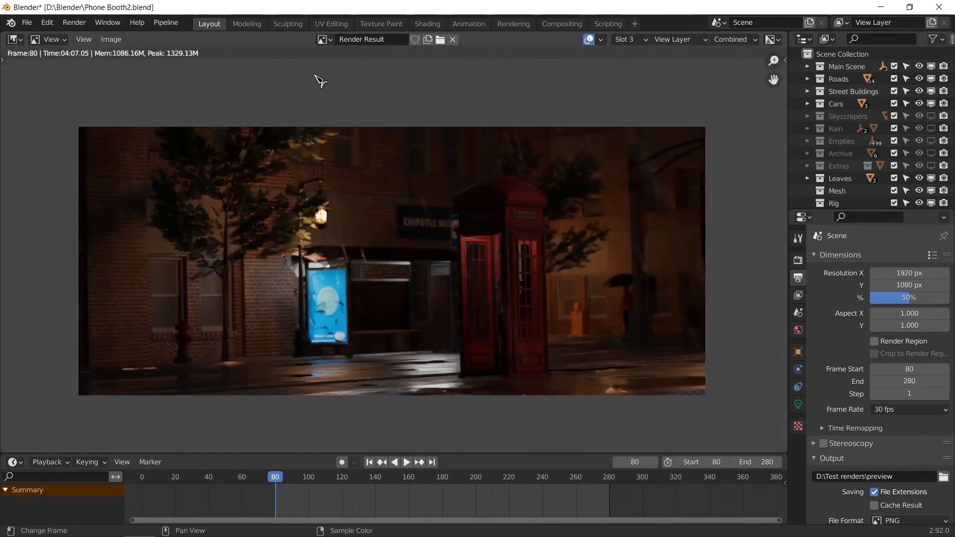
pyautogui.click(16, 40)
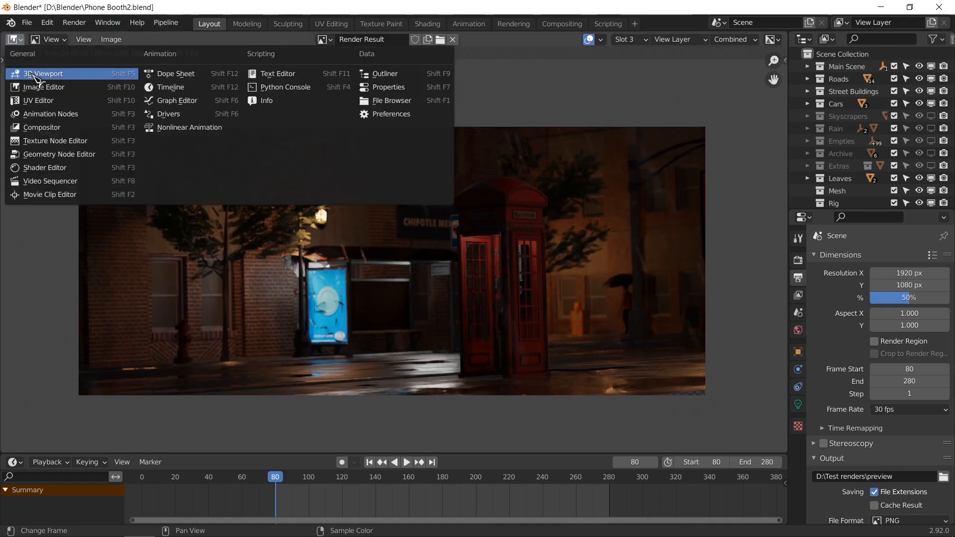
pyautogui.click(36, 75)
# Make a linked duplicate of the road planes, move it beside the originals to fill the empty ground, and check the camera view
pyautogui.moveTo(454, 331); pyautogui.dragTo(422, 324, button='middle')
pyautogui.click(422, 325)
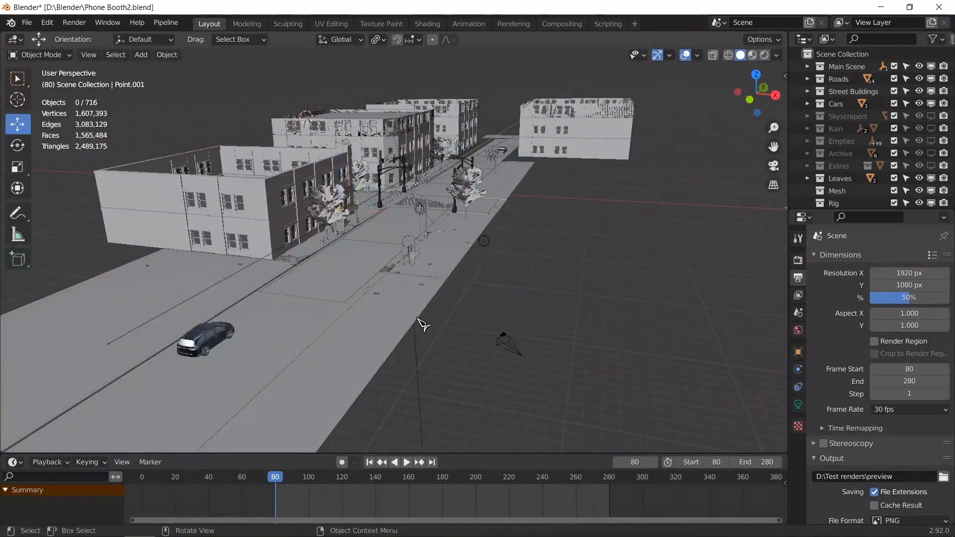
pyautogui.click(418, 319)
pyautogui.scroll(3, 434, 306)
pyautogui.keyDown('shift'); pyautogui.click(492, 270); pyautogui.keyUp('shift')
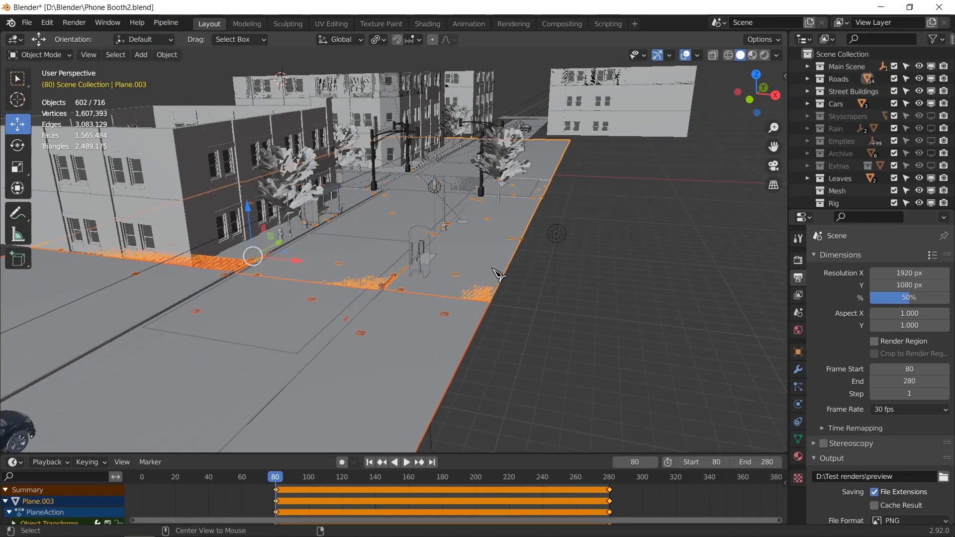
pyautogui.hotkey('alt', 'd')
pyautogui.rightClick(498, 274)
pyautogui.press('g')
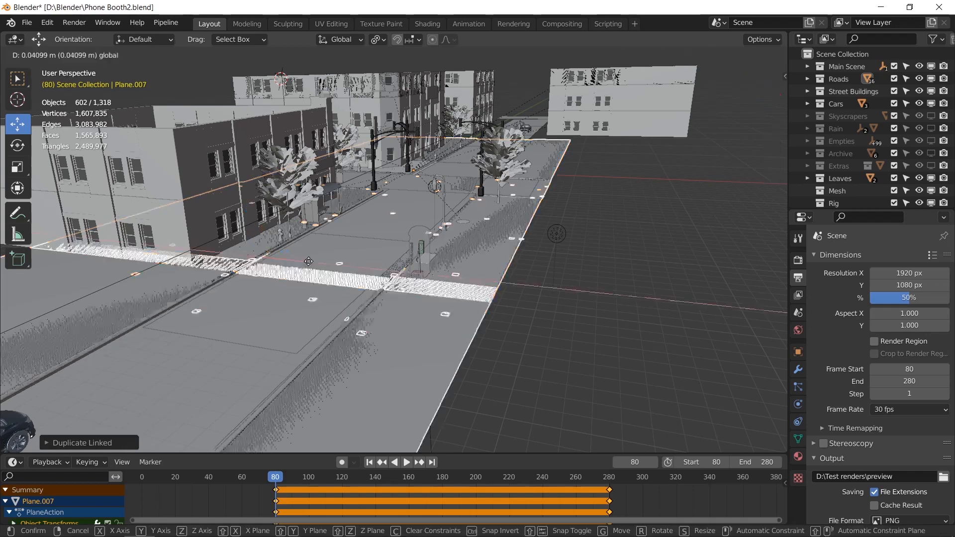
pyautogui.click(10, 330)
pyautogui.click(715, 113)
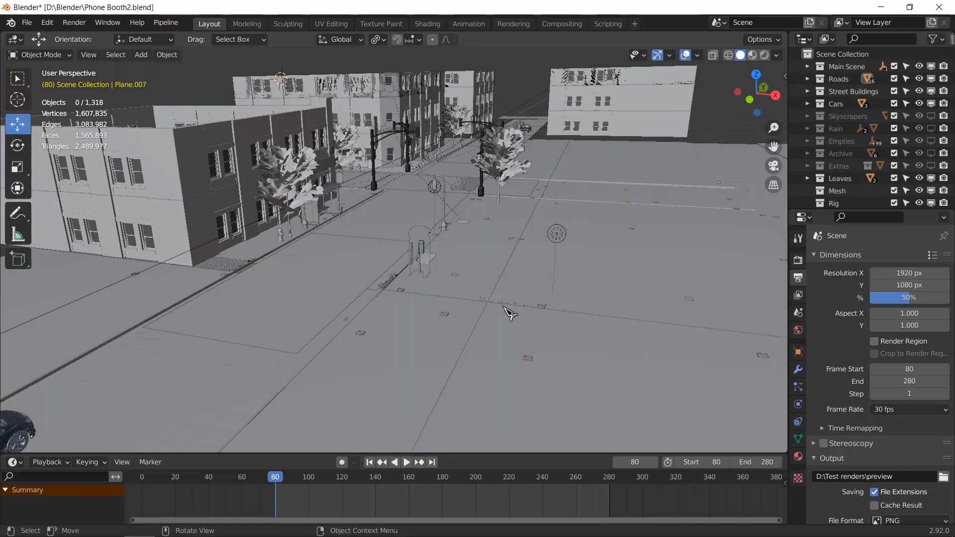
pyautogui.moveTo(509, 310); pyautogui.dragTo(503, 301, button='middle')
pyautogui.scroll(1, 502, 301)
pyautogui.press('KP_0')
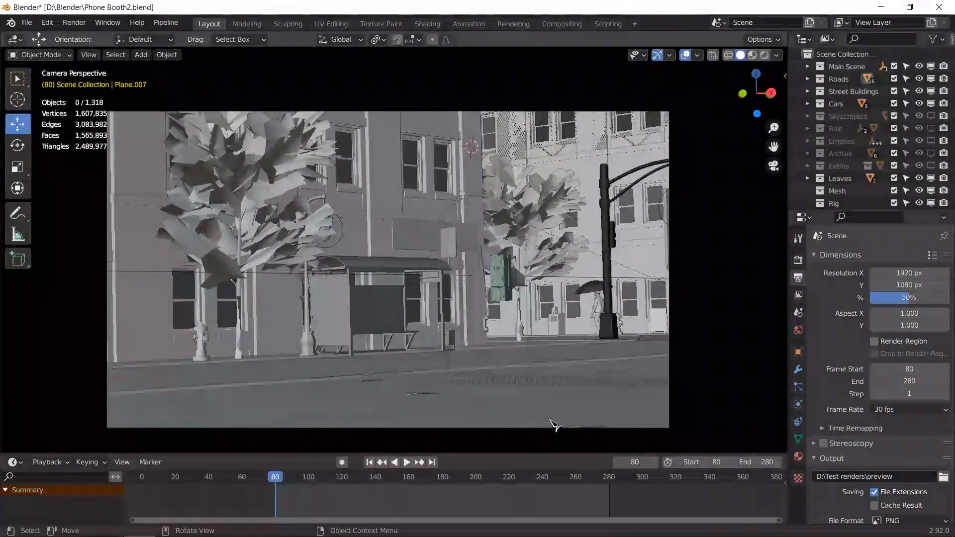
# Try to move an outer edge of the near road plane in Edit Mode, and return to Object Mode
pyautogui.moveTo(568, 431); pyautogui.dragTo(461, 359, button='middle')
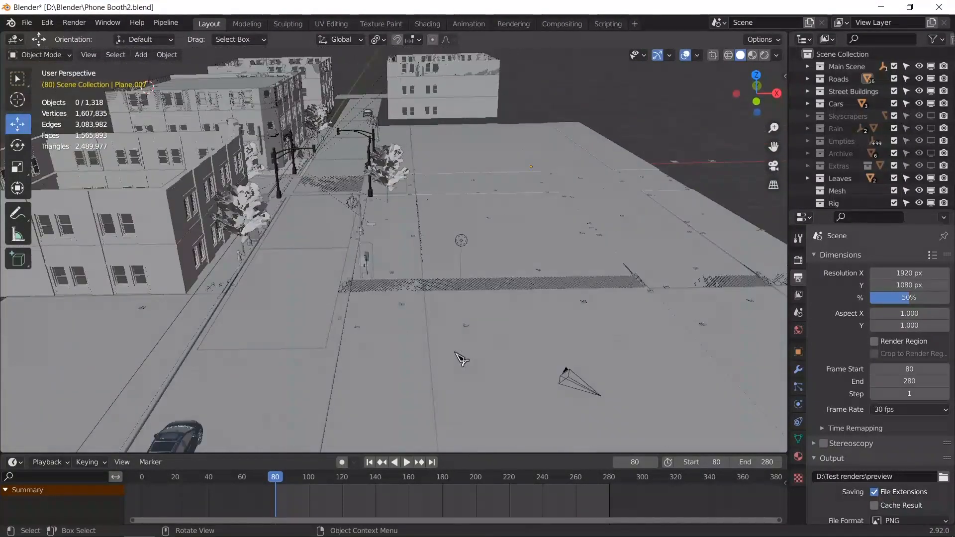
pyautogui.click(418, 337)
pyautogui.press('Tab')
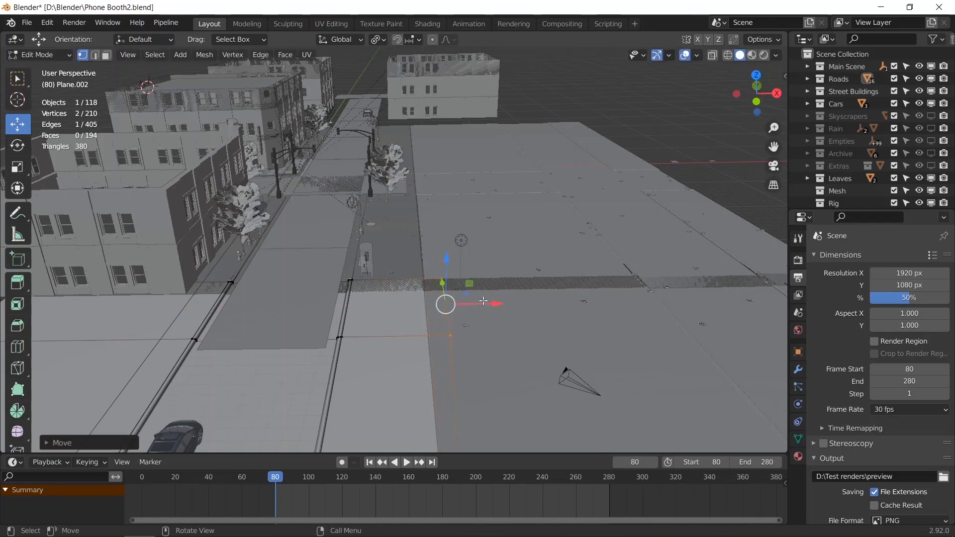
pyautogui.press('Tab')
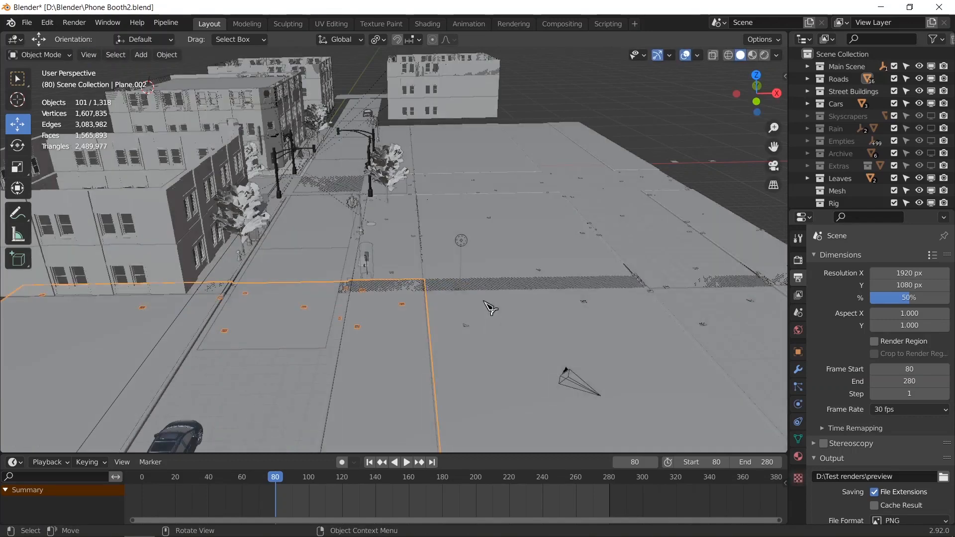
# Examine the extended road planes from several angles and from the camera view
pyautogui.scroll(-3, 484, 301)
pyautogui.moveTo(507, 311); pyautogui.dragTo(475, 312, button='middle')
pyautogui.click(623, 125)
pyautogui.scroll(4, 485, 321)
pyautogui.moveTo(485, 345); pyautogui.dragTo(429, 333, button='middle')
pyautogui.scroll(3, 457, 338)
pyautogui.keyDown('shift'); pyautogui.moveTo(295, 362); pyautogui.dragTo(443, 320, button='middle'); pyautogui.keyUp('shift')
pyautogui.press('KP_0')
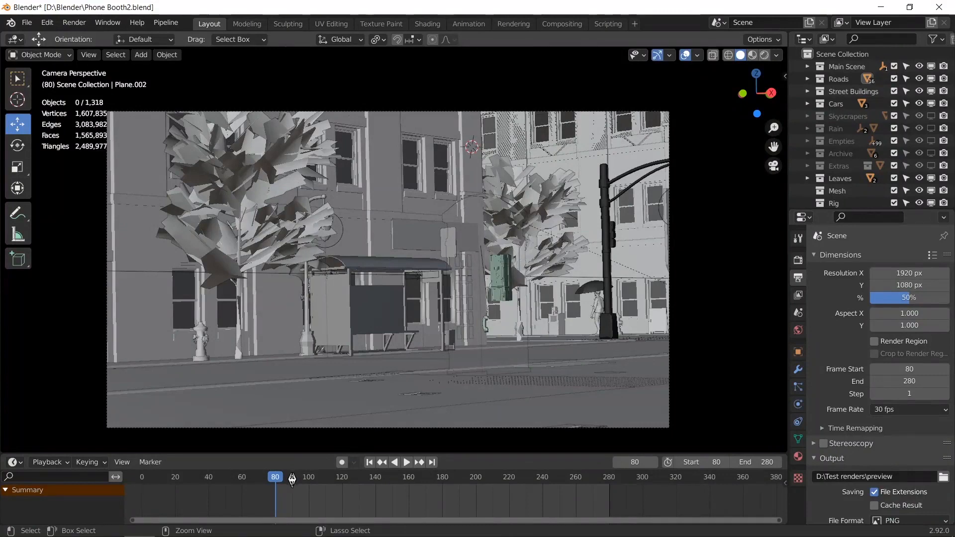
# Save the Blender file, view the last render result, and return to the 3D viewport
pyautogui.hotkey('ctrl', 's')
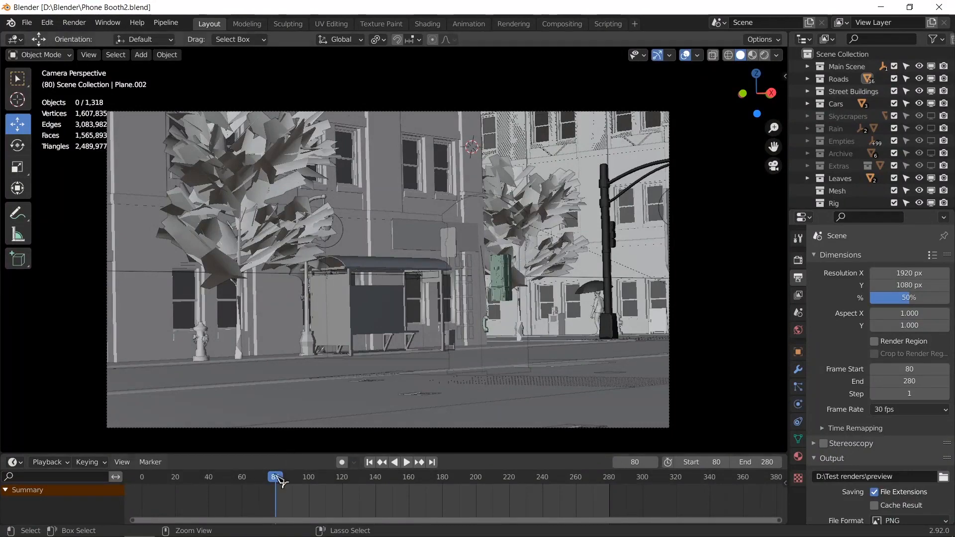
pyautogui.press('F12')
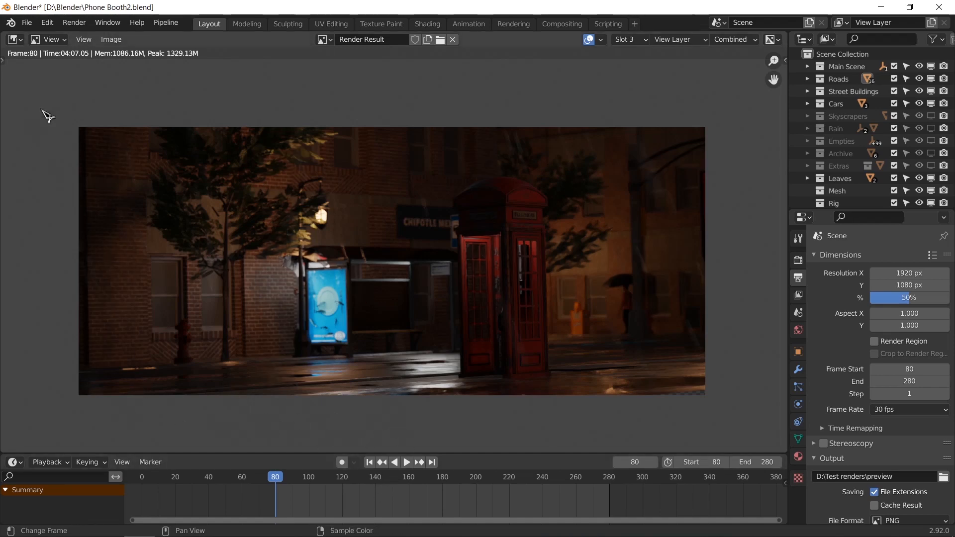
pyautogui.click(14, 40)
pyautogui.click(26, 74)
# Select the ground-floor section of the corner building and examine it from several angles and through the camera
pyautogui.moveTo(267, 242); pyautogui.dragTo(214, 244, button='middle')
pyautogui.click(235, 235)
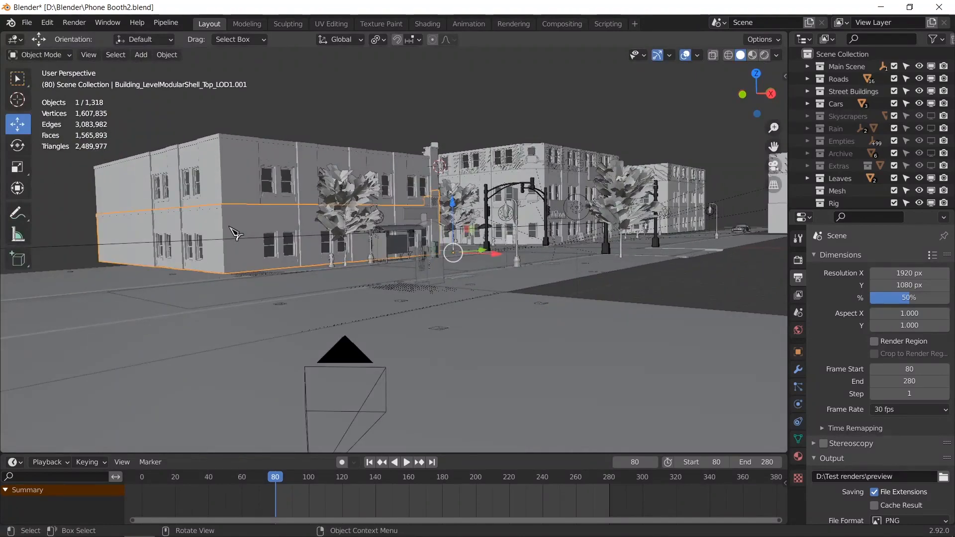
pyautogui.press('KP_0')
pyautogui.press('KP_0')
pyautogui.press('KP_0')
pyautogui.press('KP_0')
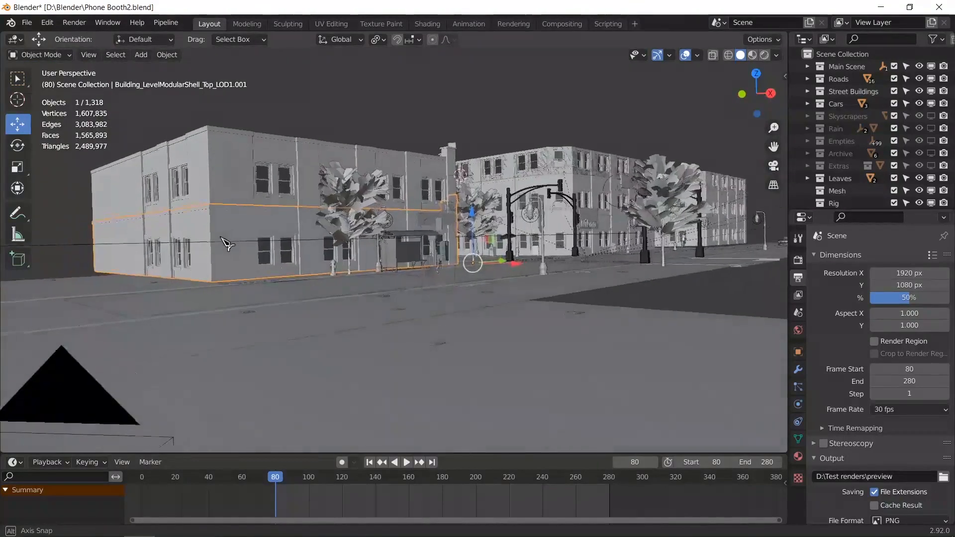
pyautogui.scroll(6, 260, 239)
pyautogui.moveTo(227, 245); pyautogui.dragTo(421, 272, button='middle')
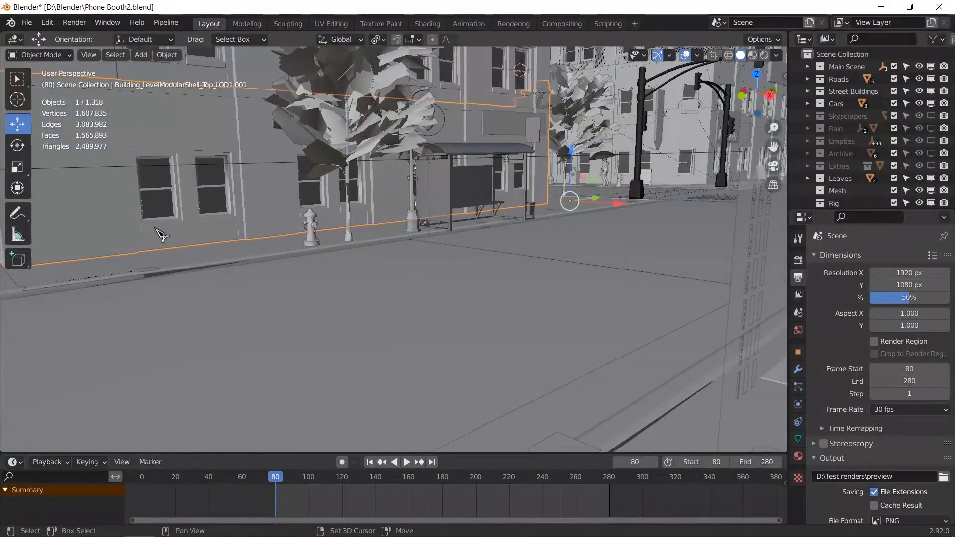
pyautogui.scroll(-5, 159, 232)
pyautogui.keyDown('shift'); pyautogui.moveTo(159, 233); pyautogui.dragTo(311, 301, button='middle'); pyautogui.keyUp('shift')
pyautogui.moveTo(313, 303); pyautogui.dragTo(344, 303, button='middle')
pyautogui.scroll(5, 324, 331)
pyautogui.scroll(-3, 347, 305)
pyautogui.press('KP_0')
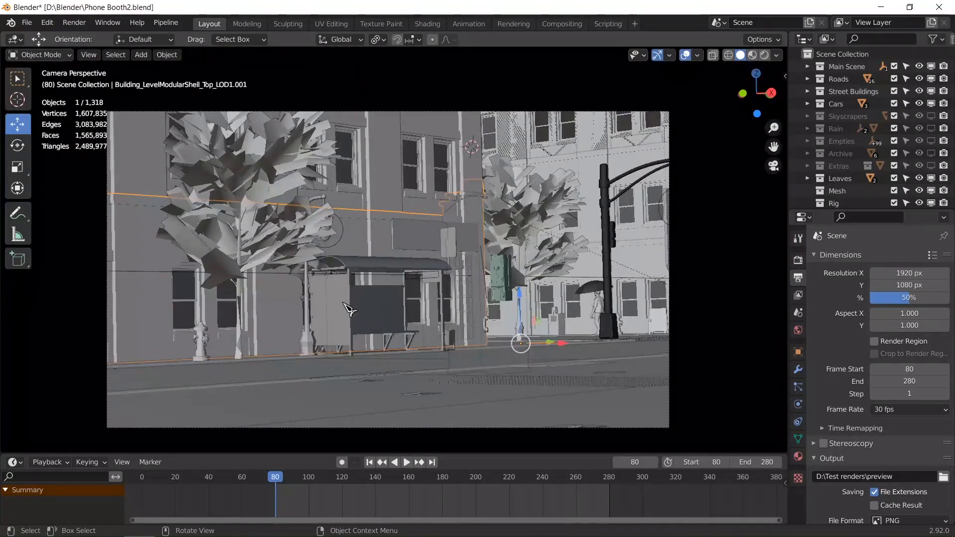
# Examine the last render result closely around the brick wall and bus stop, and return to the 3D viewport
pyautogui.press('F11')
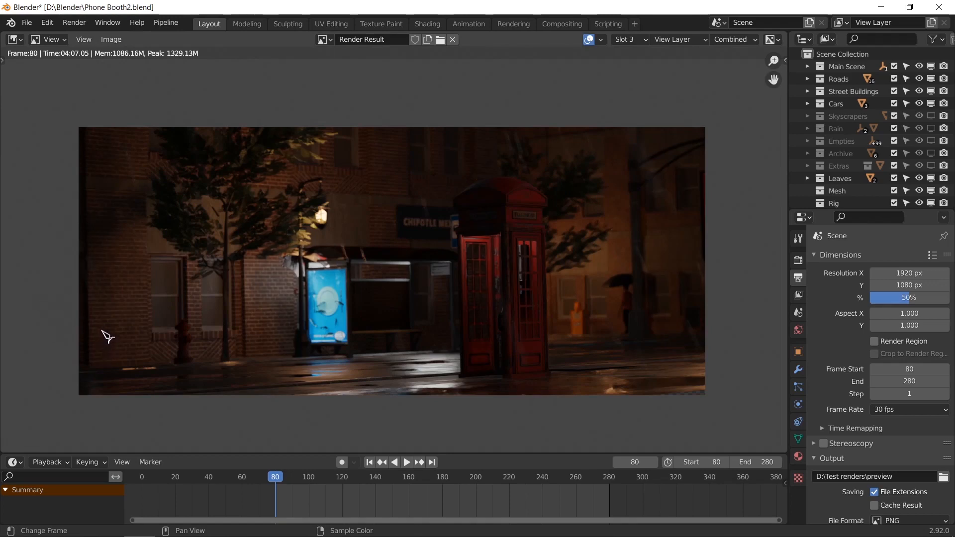
pyautogui.scroll(4, 107, 337)
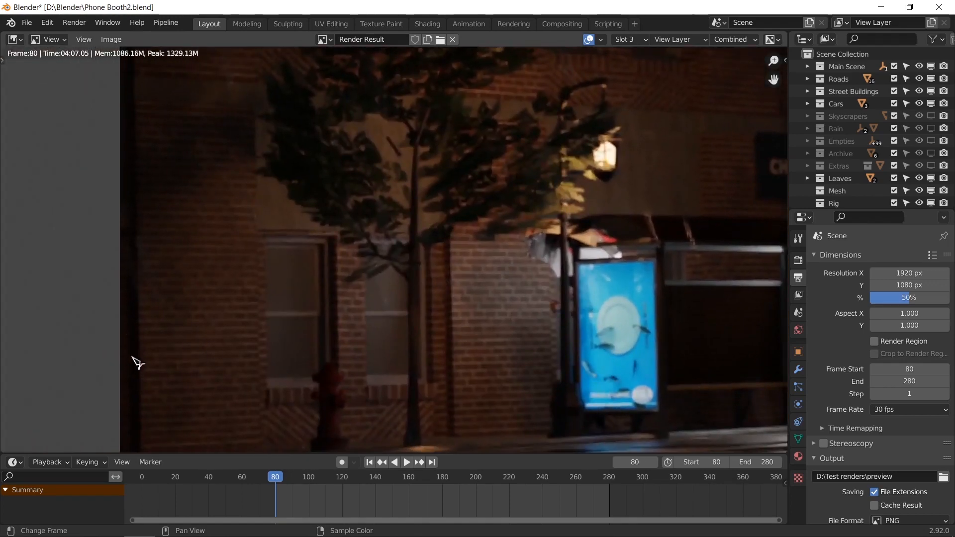
pyautogui.scroll(-5, 181, 348)
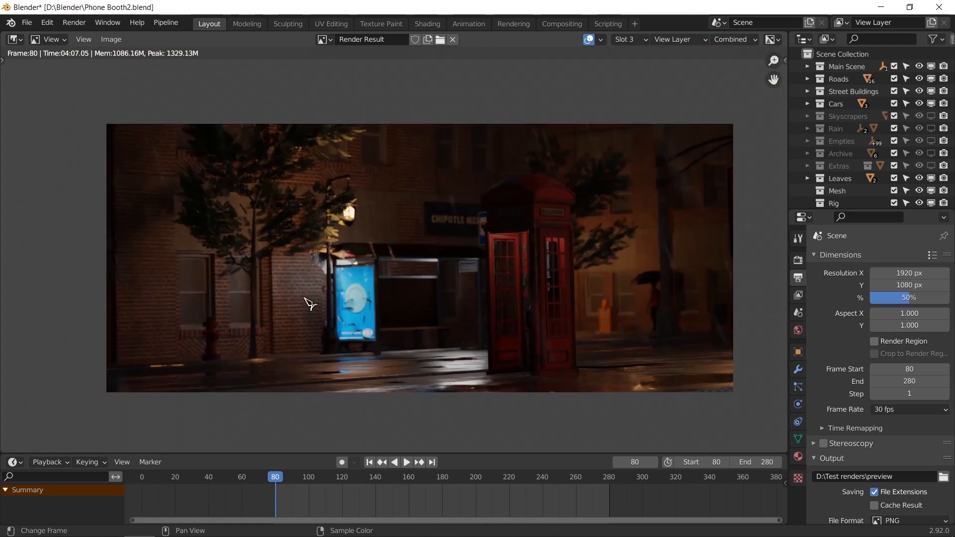
pyautogui.moveTo(309, 303); pyautogui.dragTo(307, 304, button='middle')
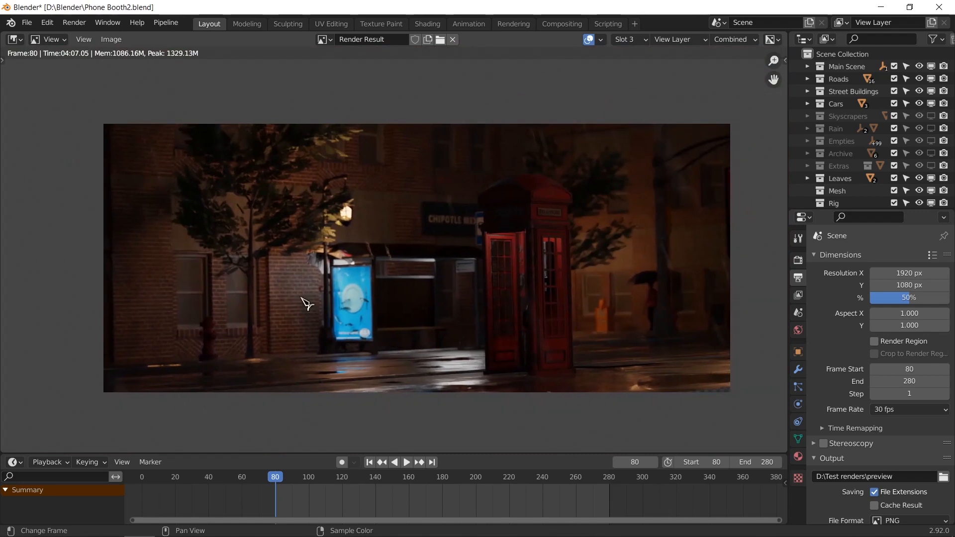
pyautogui.click(15, 39)
pyautogui.click(39, 56)
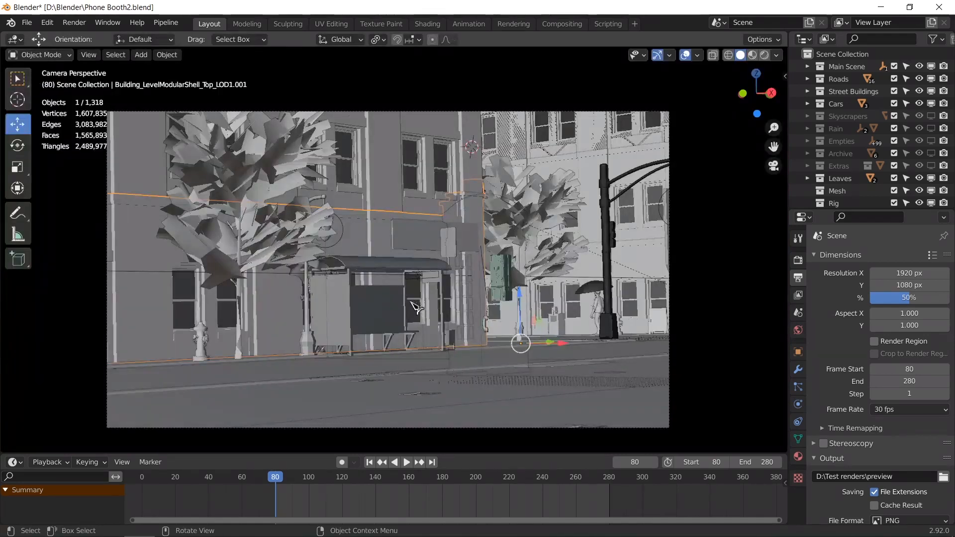
# Play and scrub the street animation from frame 80 through the camera view, stop playback, and save the Blender file
pyautogui.press('space')
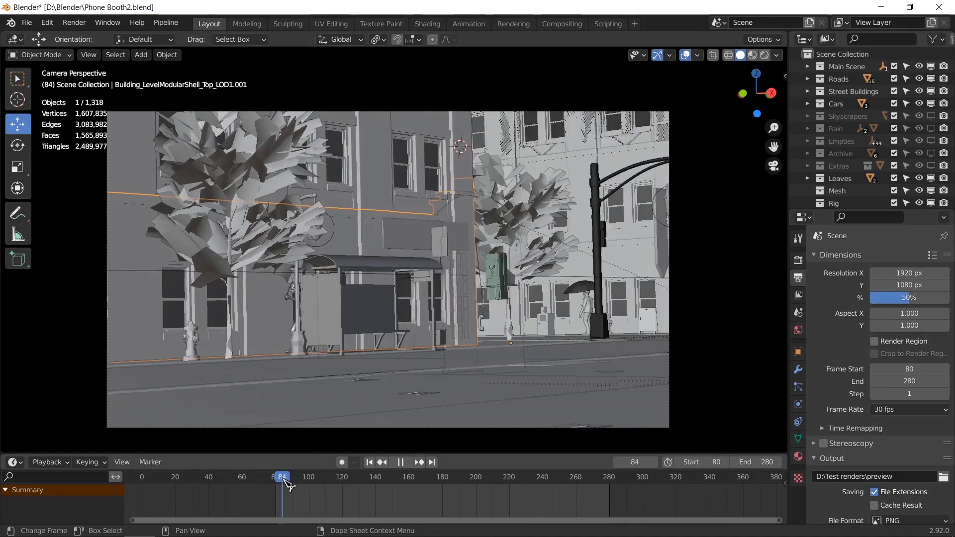
pyautogui.moveTo(286, 479); pyautogui.dragTo(278, 480)
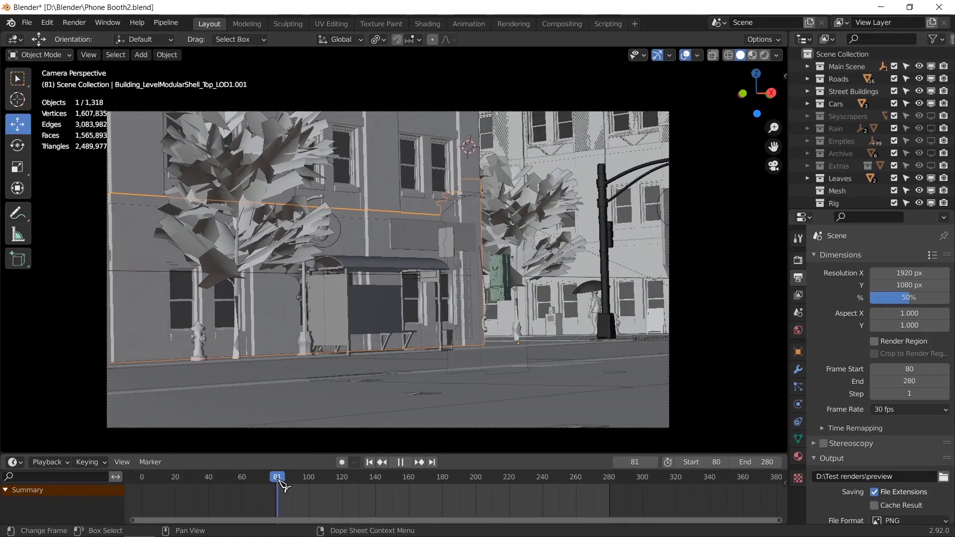
pyautogui.click(370, 463)
pyautogui.press('space')
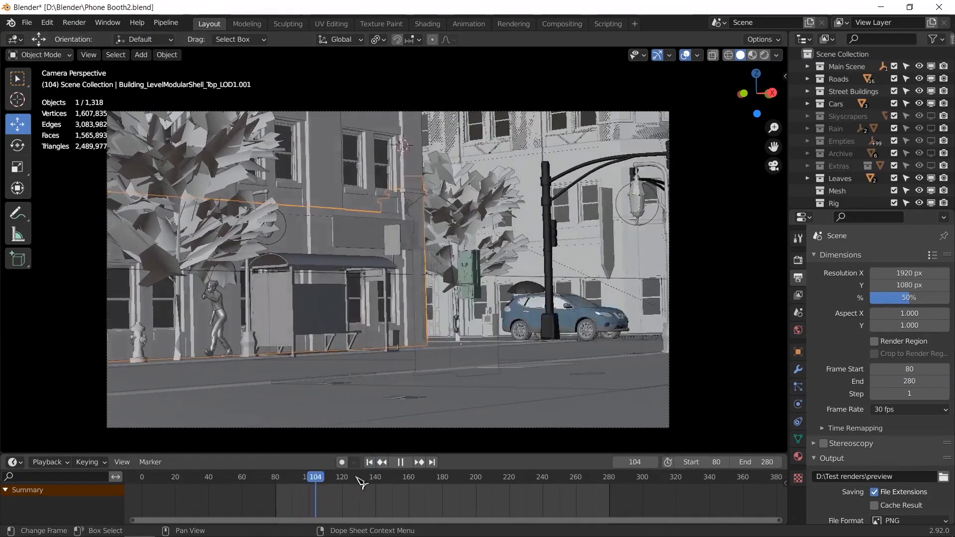
pyautogui.moveTo(521, 492); pyautogui.dragTo(597, 492)
pyautogui.moveTo(408, 480); pyautogui.dragTo(278, 478)
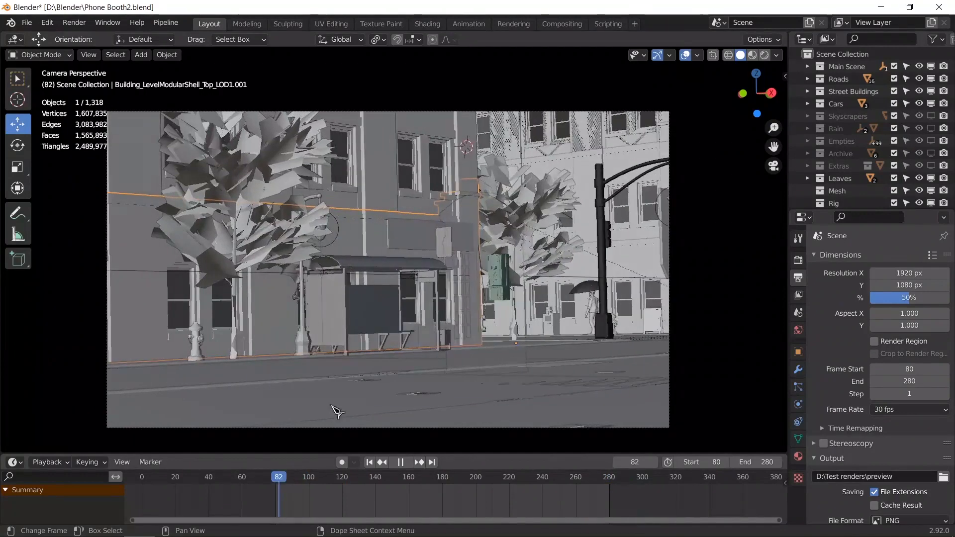
pyautogui.press('space')
pyautogui.hotkey('ctrl', 's')
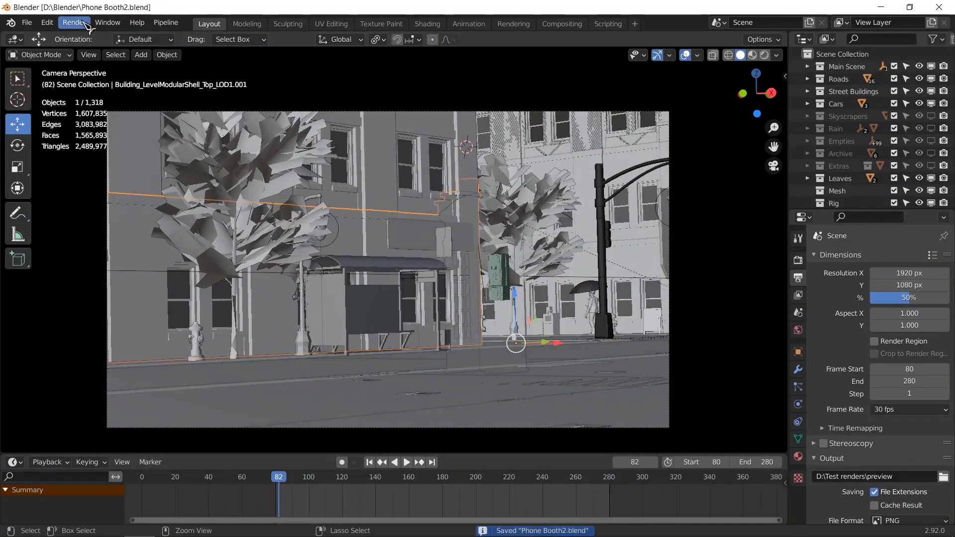
# Examine the view layer, world, output and render settings, including the Cycles sampling and motion blur options
pyautogui.click(798, 295)
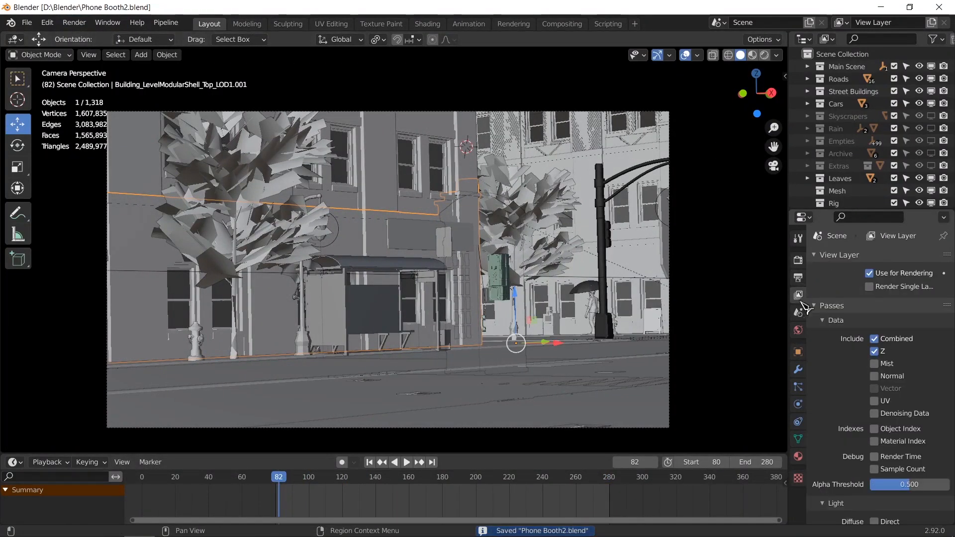
pyautogui.click(799, 312)
pyautogui.click(799, 329)
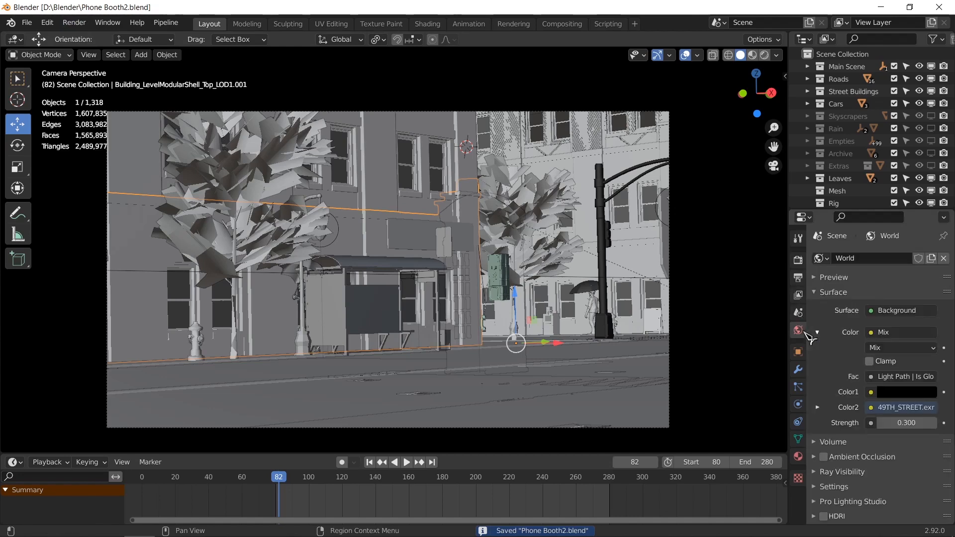
pyautogui.click(798, 295)
pyautogui.click(799, 330)
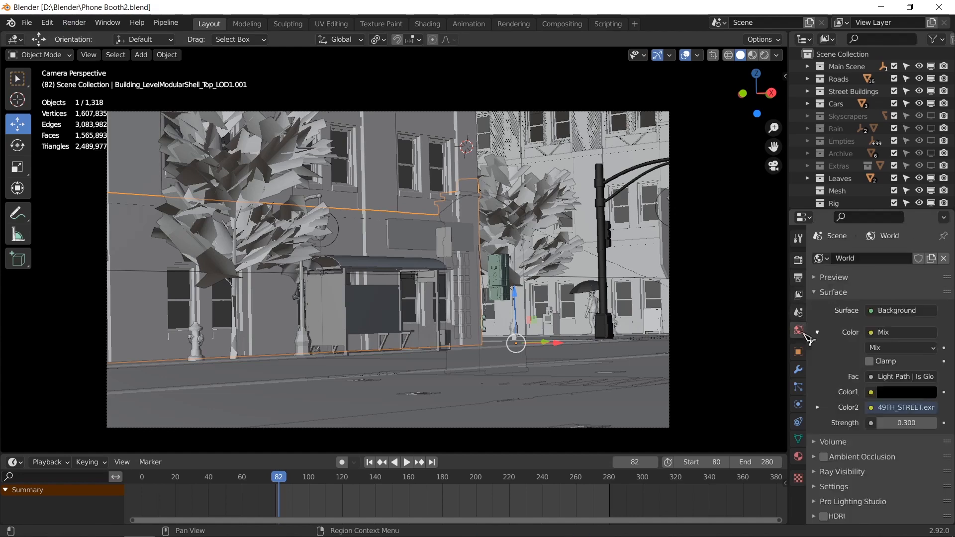
pyautogui.click(799, 278)
pyautogui.click(799, 260)
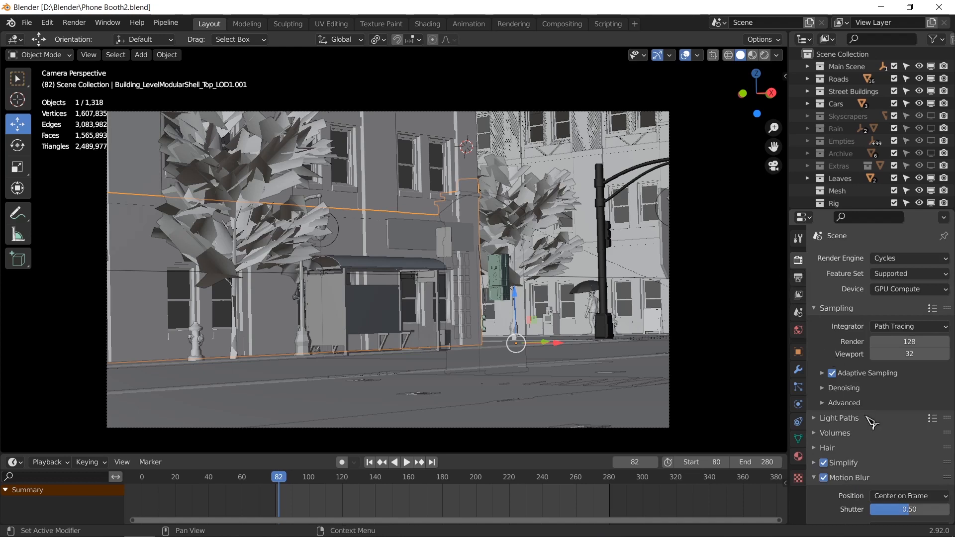
pyautogui.scroll(-3, 875, 437)
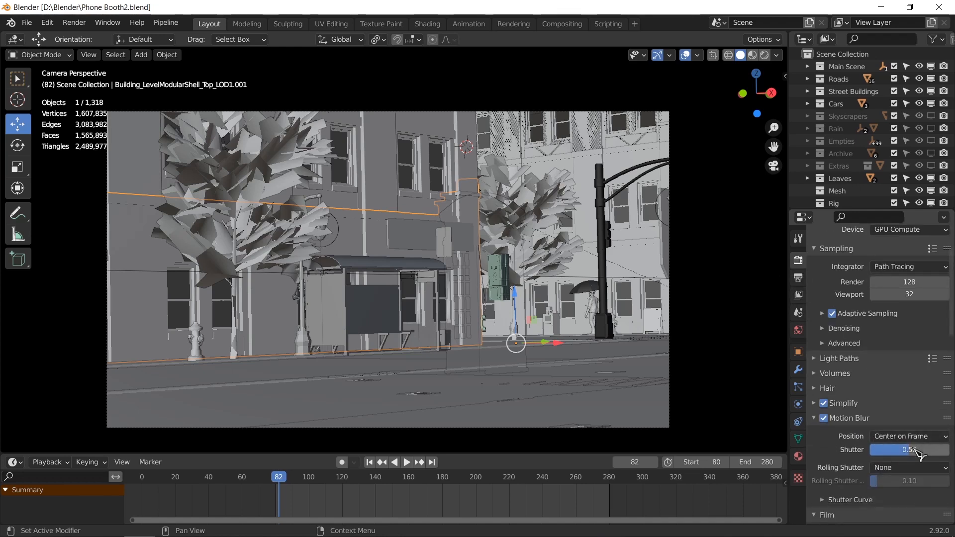
# Show the Rain collection in the viewport and inspect the size of the raindrops around the phone booth from several angles
pyautogui.click(932, 129)
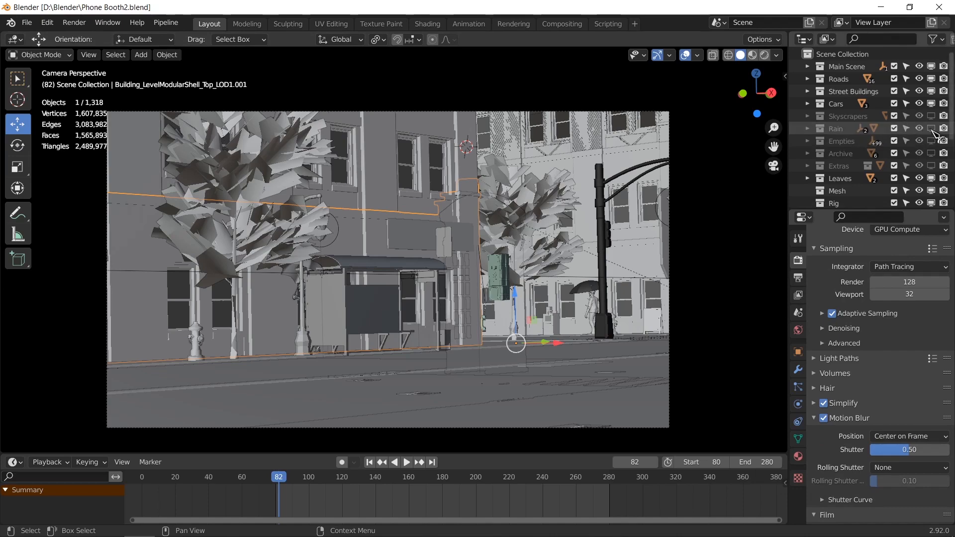
pyautogui.click(527, 185)
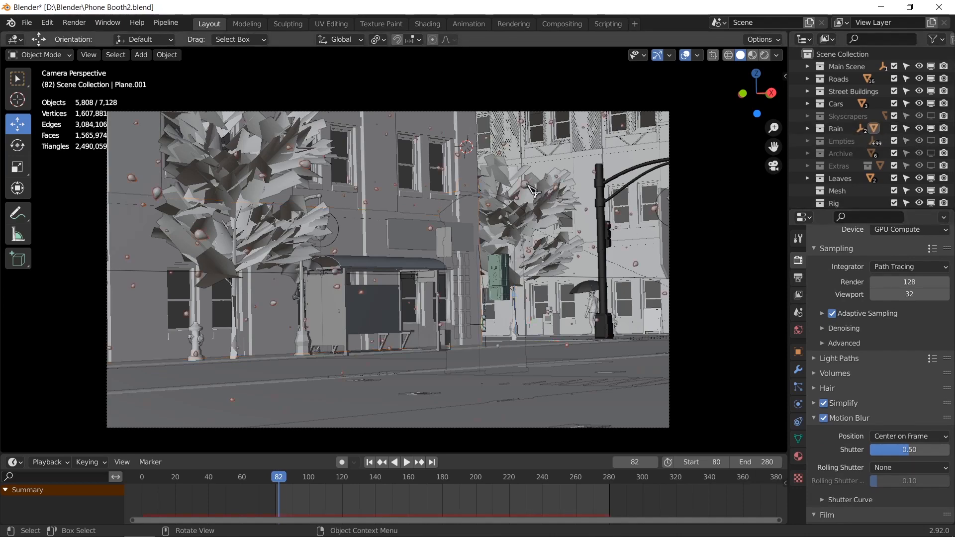
pyautogui.moveTo(502, 241); pyautogui.dragTo(539, 268, button='middle')
pyautogui.scroll(-4, 557, 273)
pyautogui.keyDown('shift'); pyautogui.moveTo(589, 288); pyautogui.dragTo(497, 303, button='middle'); pyautogui.keyUp('shift')
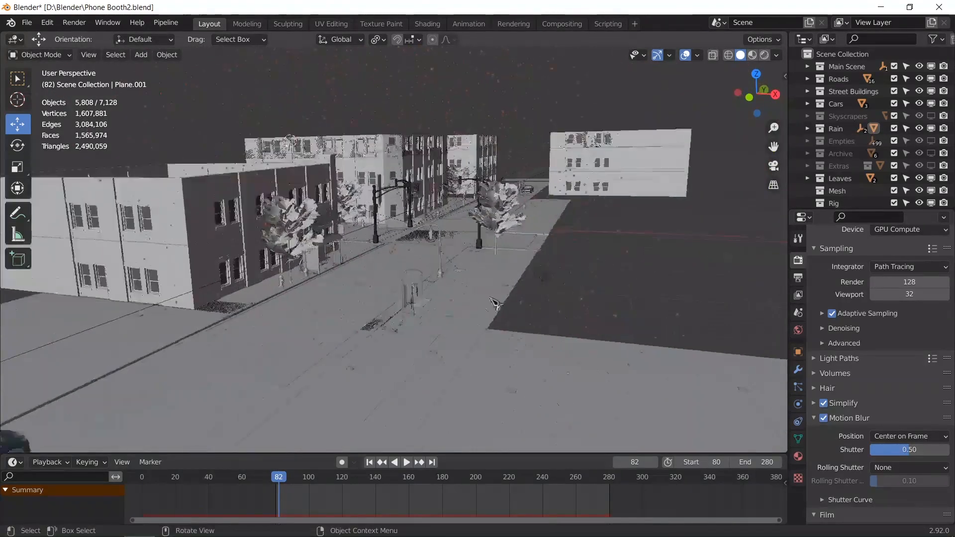
pyautogui.scroll(5, 473, 249)
pyautogui.scroll(-1, 460, 251)
pyautogui.moveTo(459, 234); pyautogui.dragTo(491, 184, button='middle')
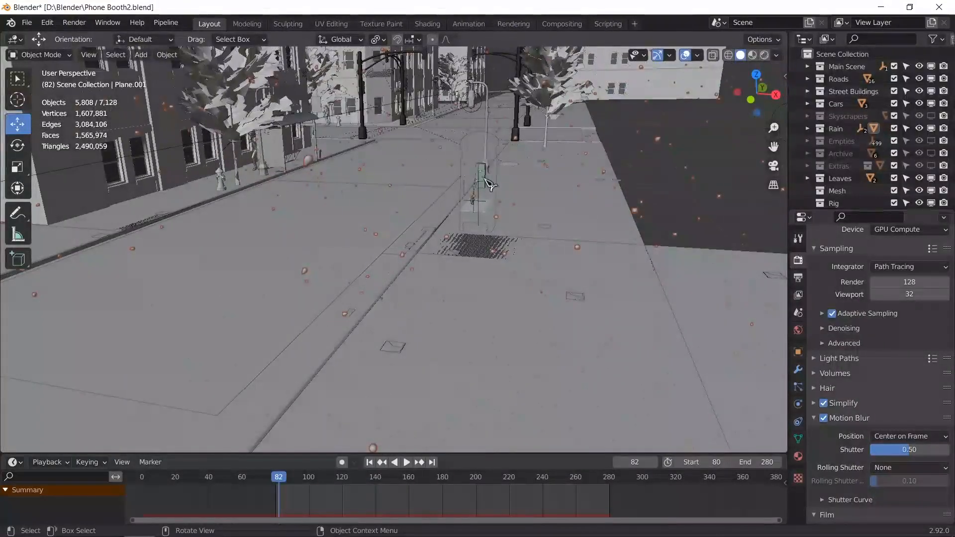
pyautogui.press('KP_Decimal')
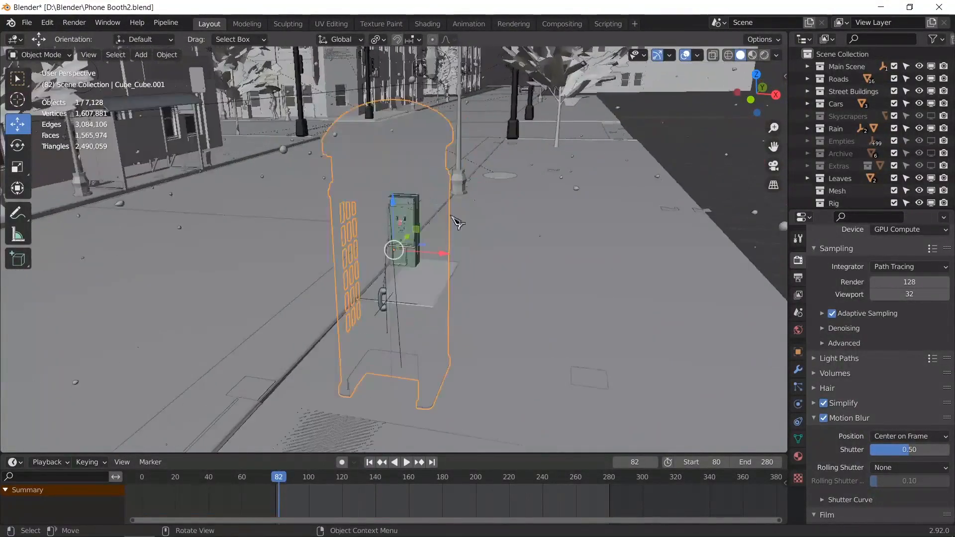
pyautogui.moveTo(457, 219)
pyautogui.mouseDown(button='middle')
pyautogui.moveTo(437, 207)
pyautogui.moveTo(452, 214)
pyautogui.mouseUp(button='middle')
pyautogui.scroll(2, 452, 214)
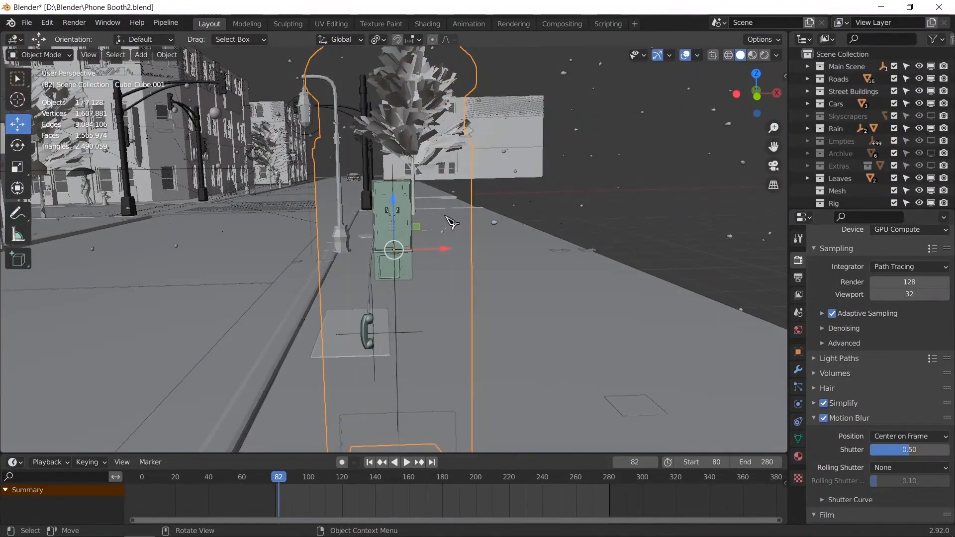
pyautogui.moveTo(451, 223); pyautogui.dragTo(413, 201, button='middle')
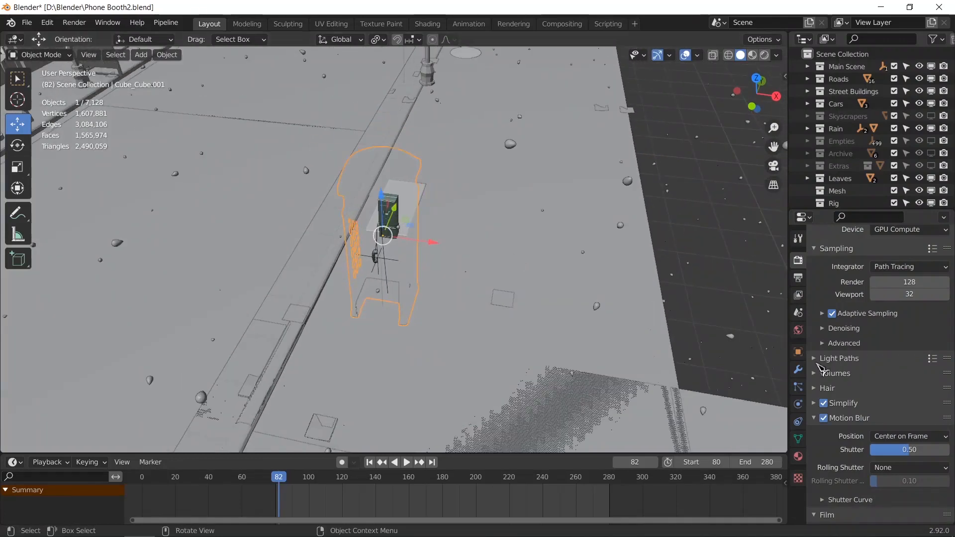
# Select the rain emitter plane and set the render scale of its particles to 0.02
pyautogui.click(636, 195)
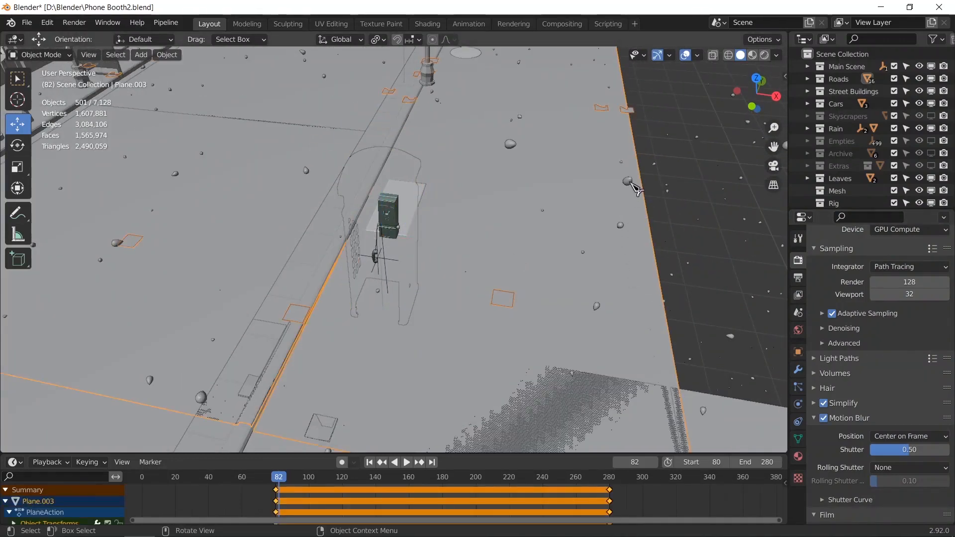
pyautogui.click(630, 182)
pyautogui.click(798, 388)
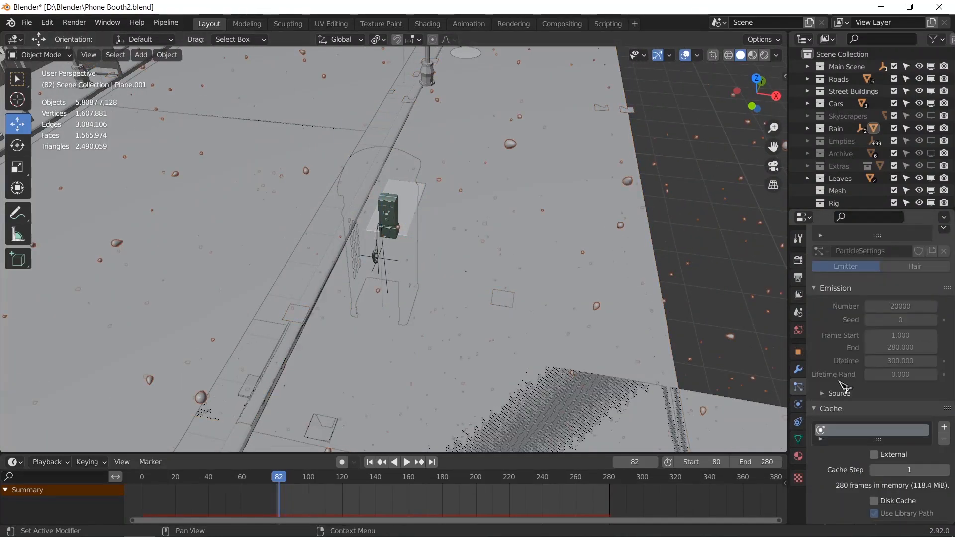
pyautogui.scroll(-12, 886, 348)
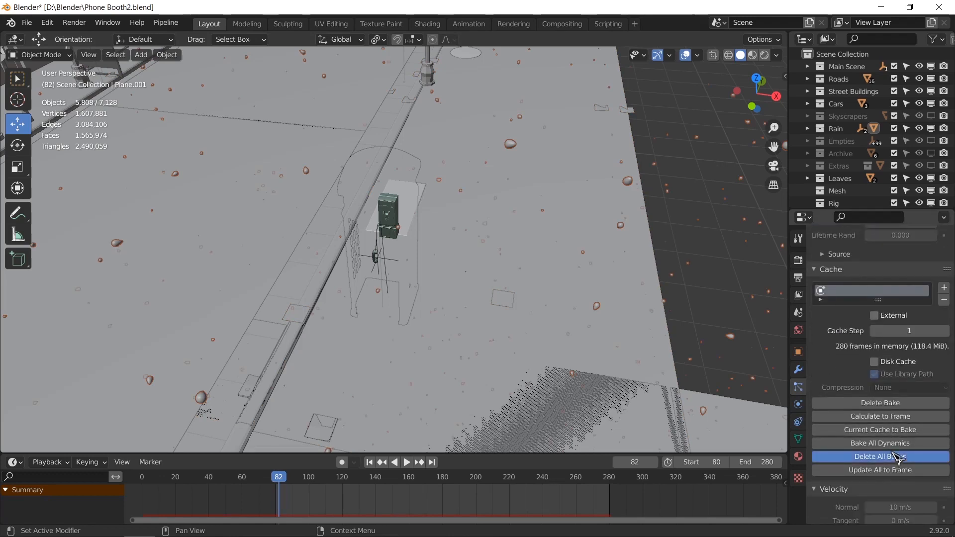
pyautogui.scroll(-6, 899, 425)
pyautogui.scroll(4, 900, 420)
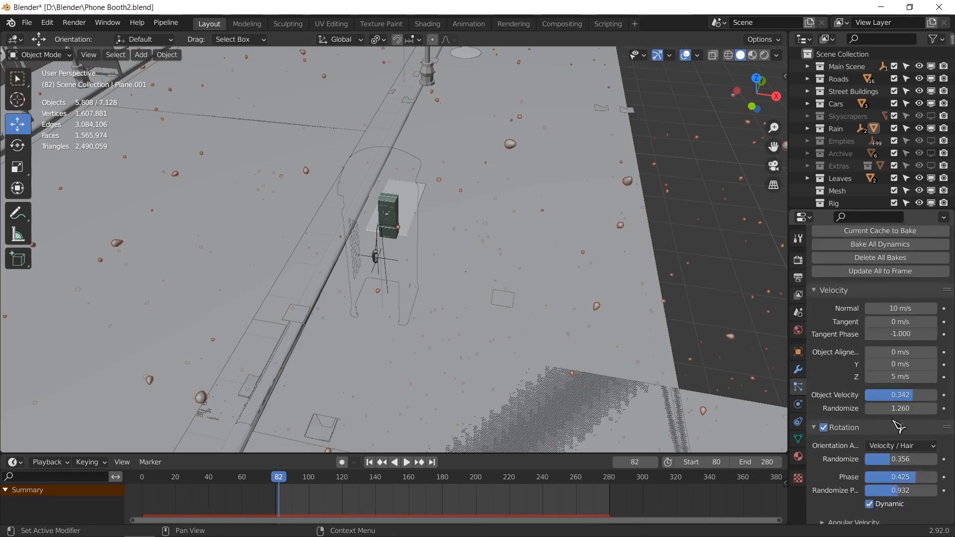
pyautogui.scroll(-14, 902, 417)
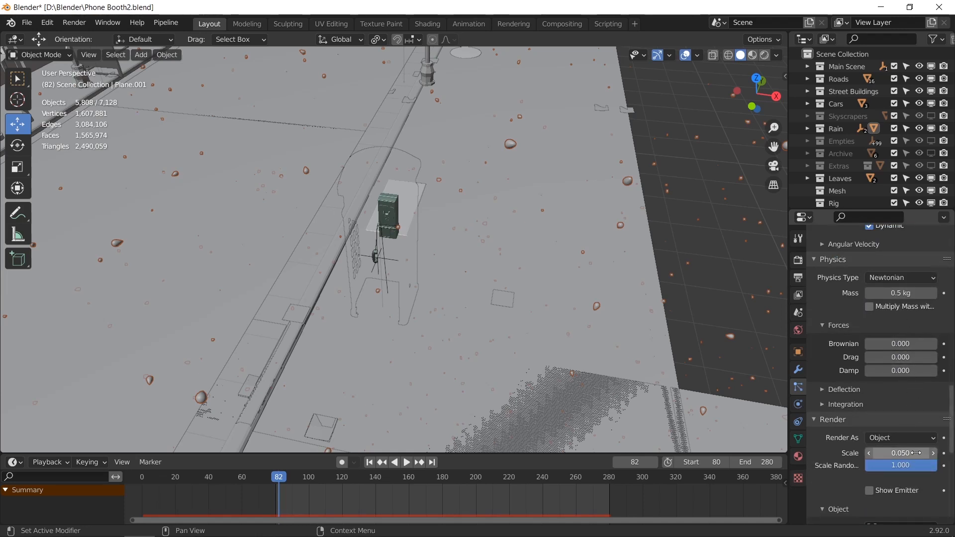
pyautogui.click(913, 454)
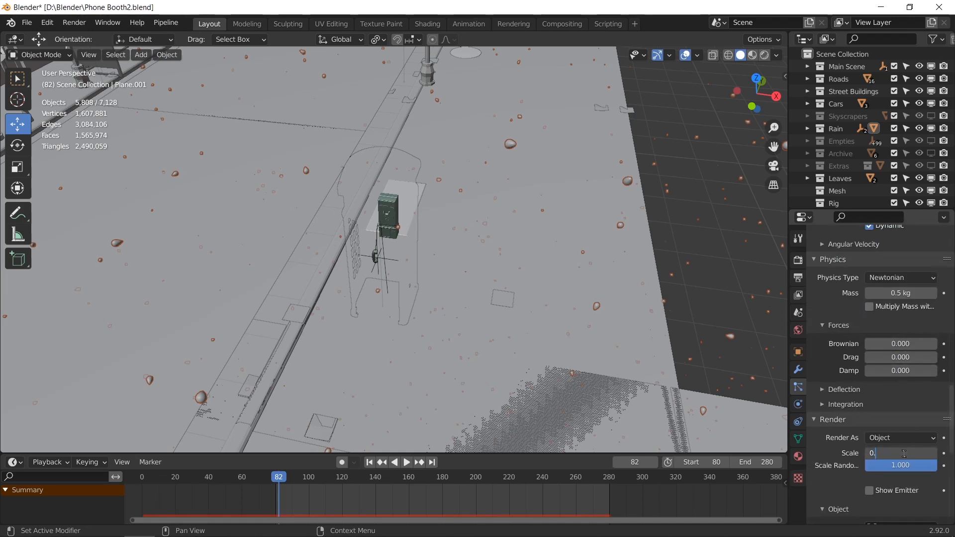
pyautogui.press('Return')
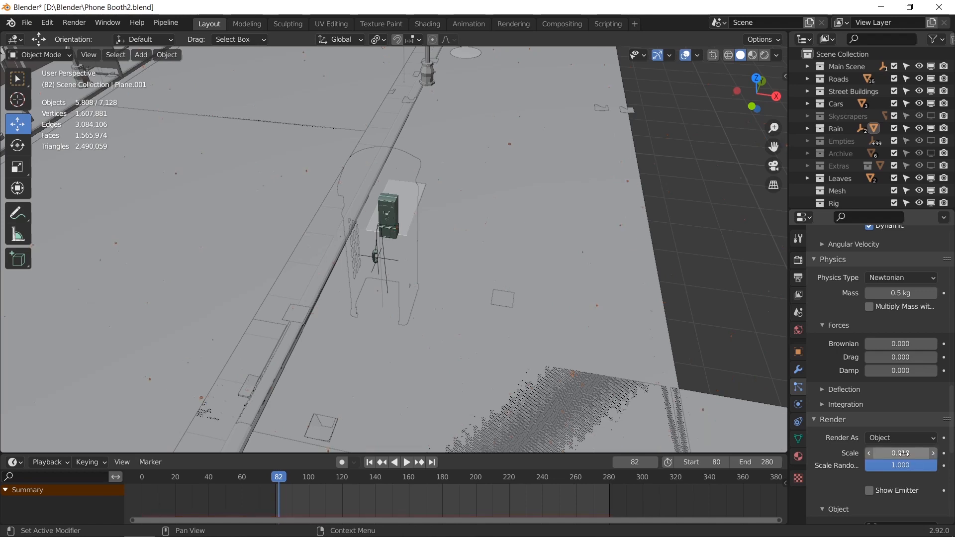
pyautogui.click(904, 454)
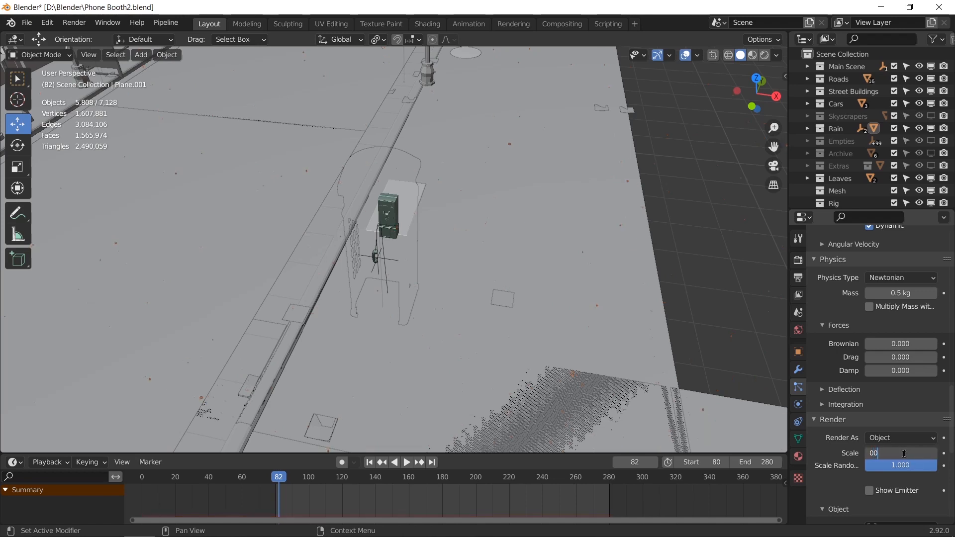
pyautogui.write('0.02')
pyautogui.press('Return')
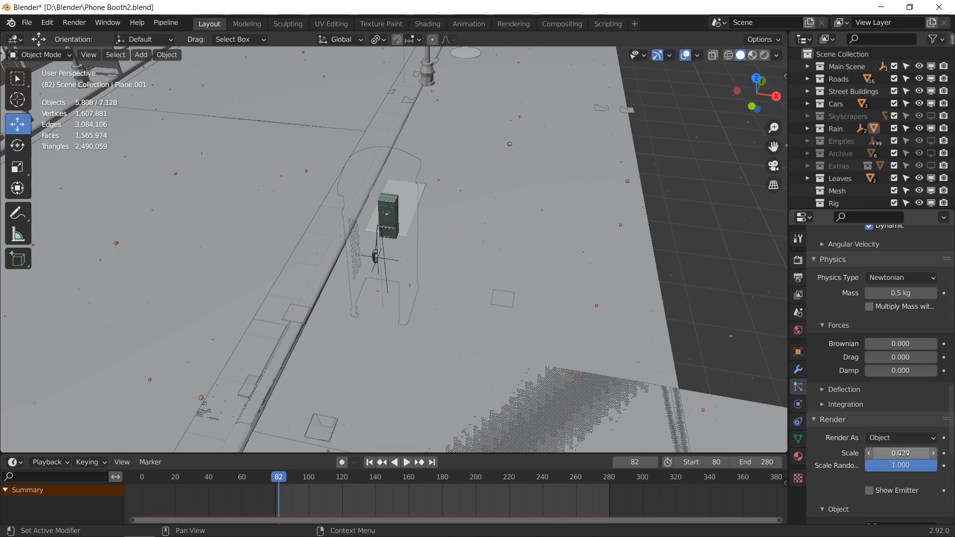
pyautogui.click(904, 453)
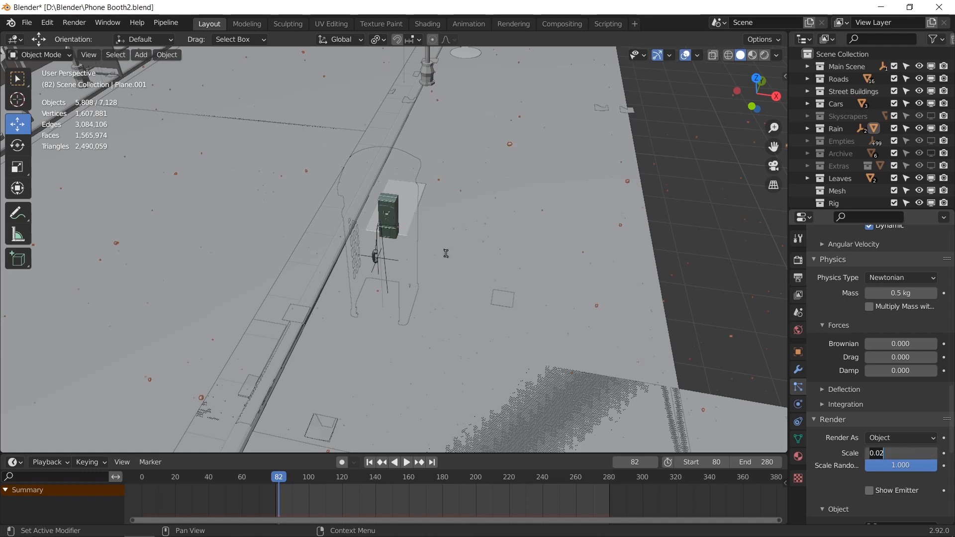
# Check the rescaled raindrops along the street and through the camera, selecting the corner building's ground-floor section
pyautogui.moveTo(399, 225); pyautogui.dragTo(477, 237, button='middle')
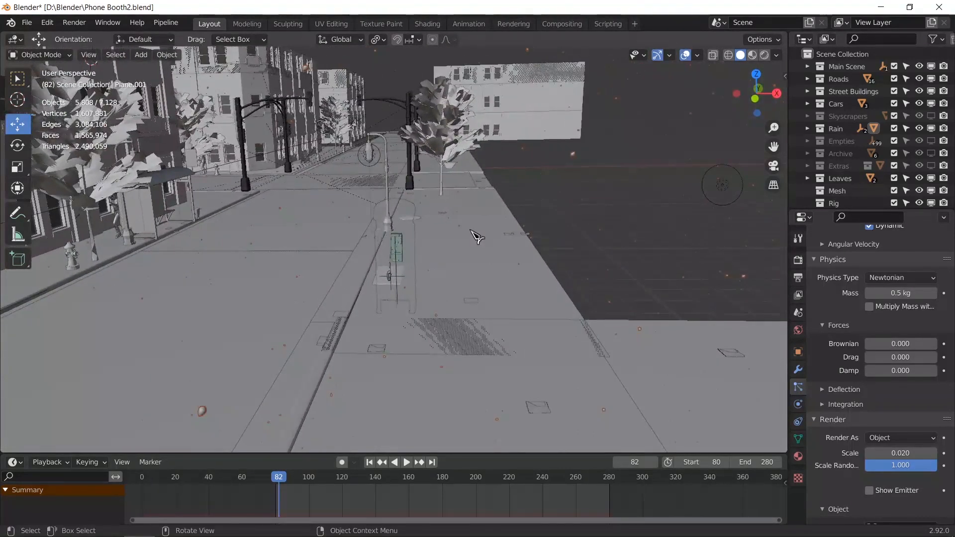
pyautogui.press('KP_0')
pyautogui.click(710, 278)
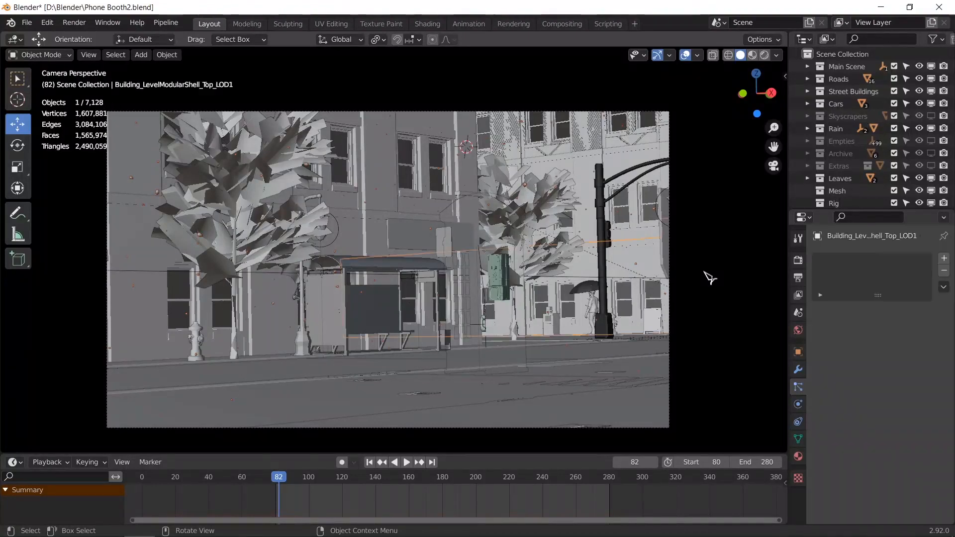
pyautogui.click(109, 324)
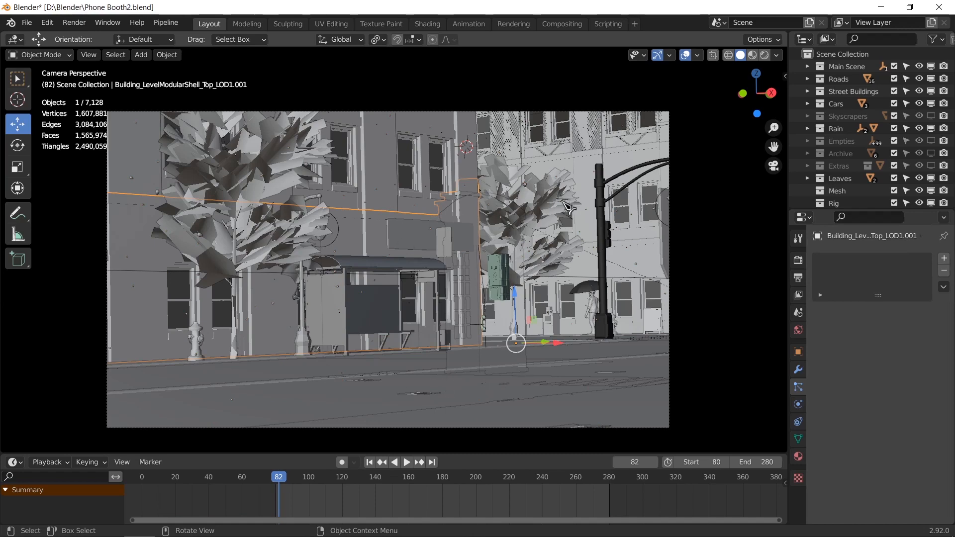
pyautogui.scroll(3, 436, 251)
pyautogui.scroll(-3, 437, 252)
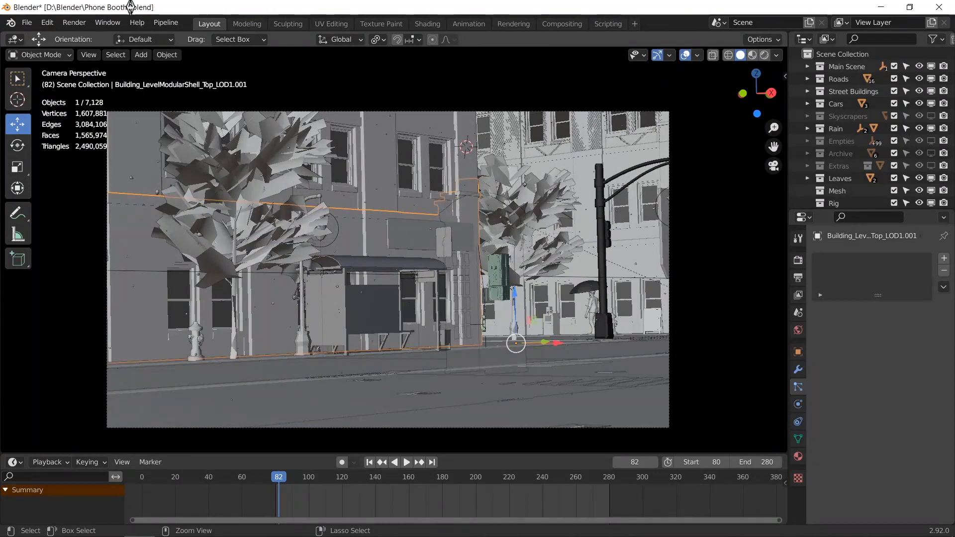
# Save the Blender file and start rendering the animation
pyautogui.hotkey('ctrl', 's')
pyautogui.click(75, 23)
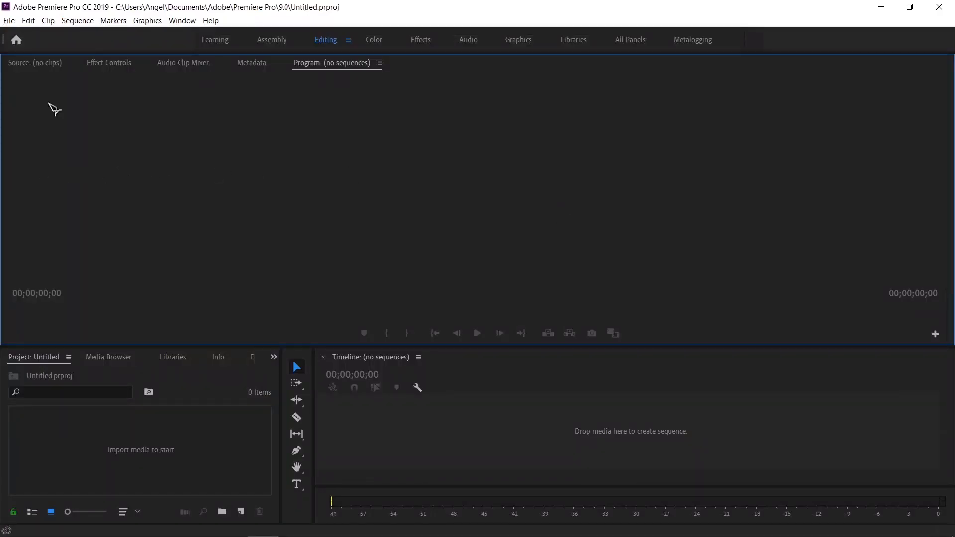
# Switch to Adobe Premiere Pro and import the Test renders frames as an image sequence starting from preview0080.png
pyautogui.click(28, 20)
pyautogui.moveTo(8, 22)
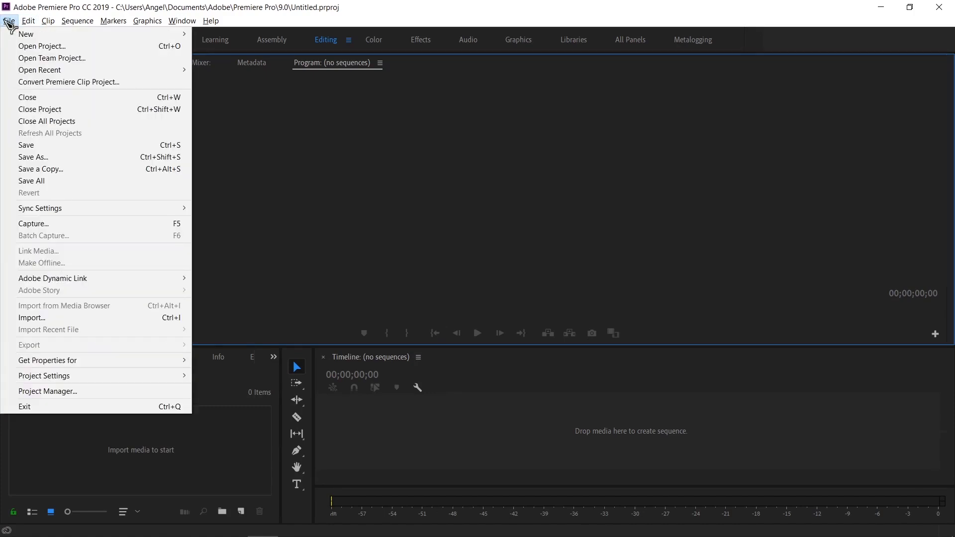
pyautogui.click(57, 322)
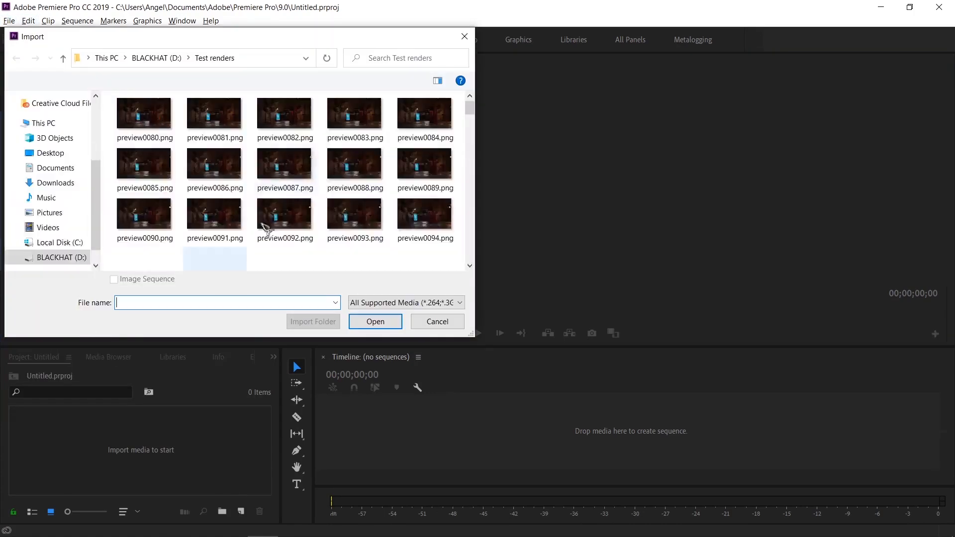
pyautogui.click(133, 126)
pyautogui.click(114, 279)
pyautogui.click(384, 323)
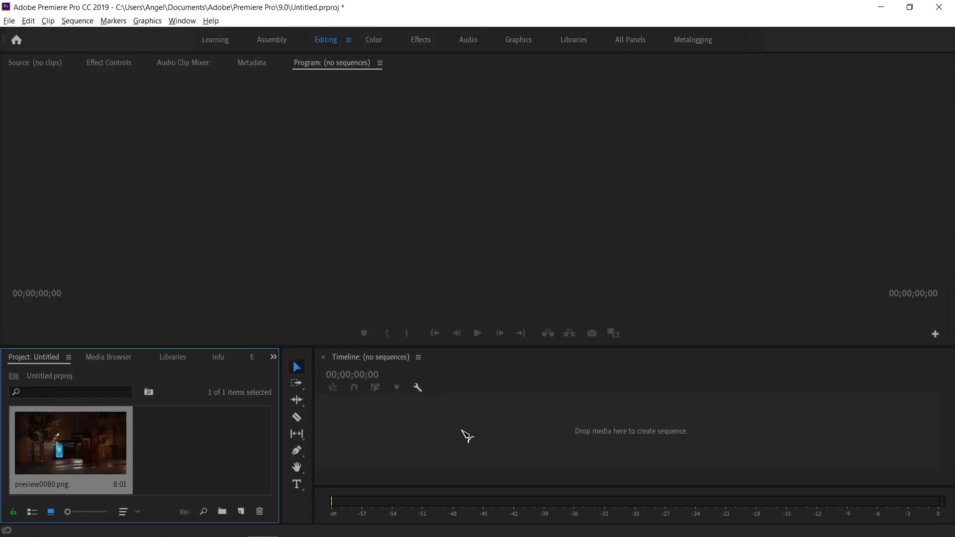
# Create a sequence from the imported preview0080.png image sequence by placing it in the empty timeline
pyautogui.moveTo(464, 432); pyautogui.dragTo(468, 431)
pyautogui.moveTo(616, 478); pyautogui.dragTo(475, 477)
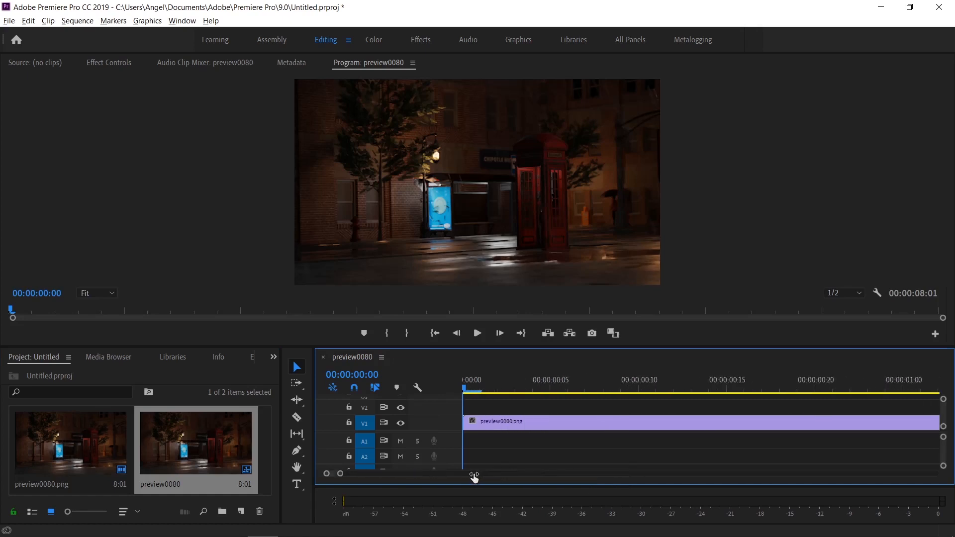
# Close the audio meters, show more of the clip in the timeline, and enlarge the program preview
pyautogui.rightClick(323, 511)
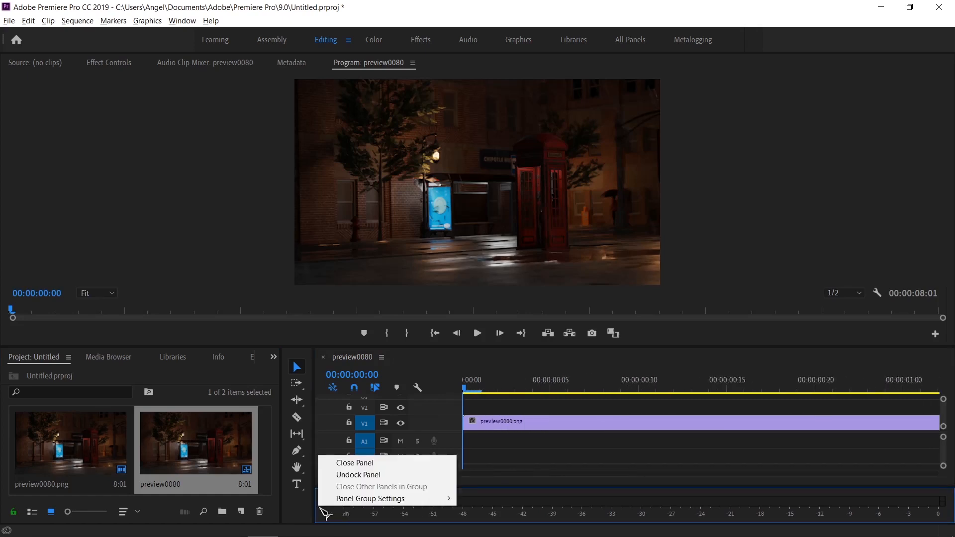
pyautogui.click(350, 461)
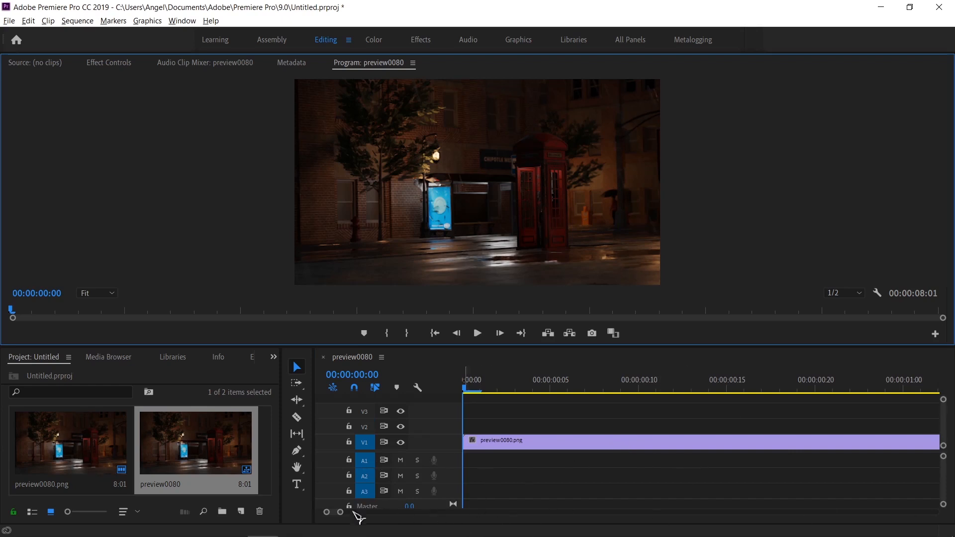
pyautogui.moveTo(341, 512); pyautogui.dragTo(423, 514)
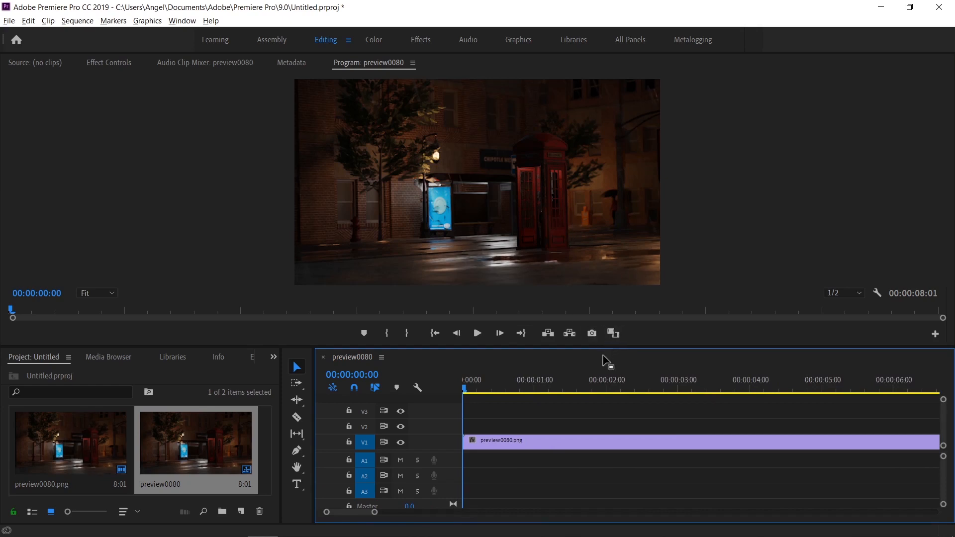
pyautogui.moveTo(610, 347); pyautogui.dragTo(611, 412)
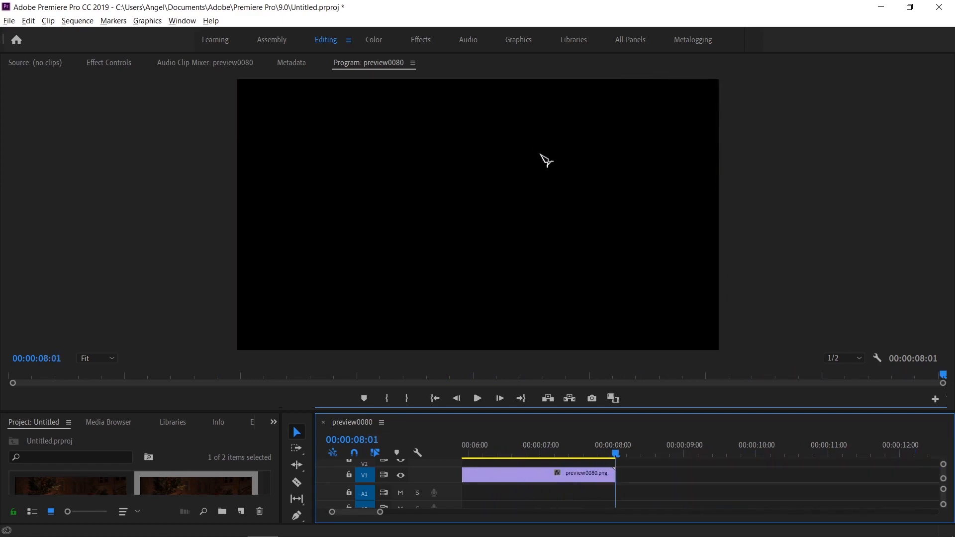
# Play the preview0080 sequence through to its end, pausing along the way to inspect the phone booth shot
pyautogui.press('space')
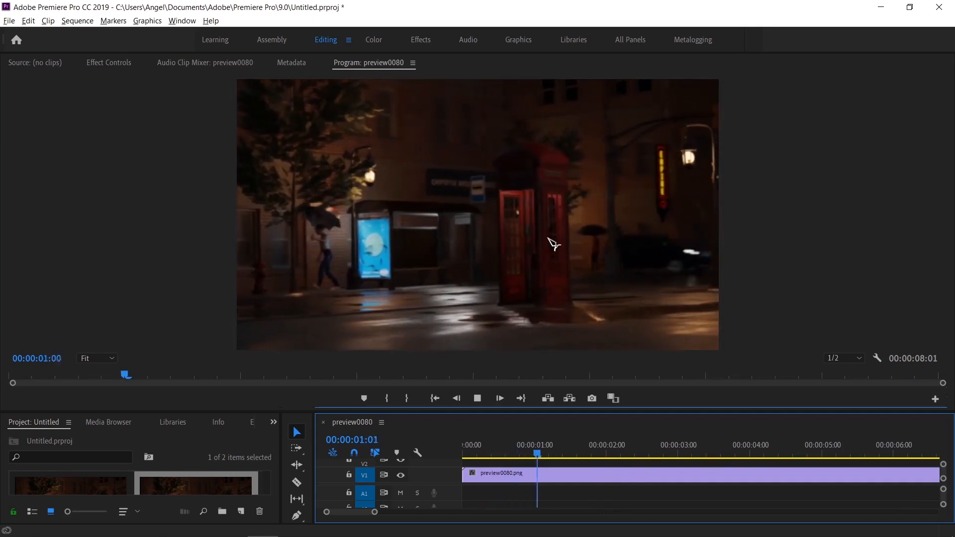
pyautogui.press('space')
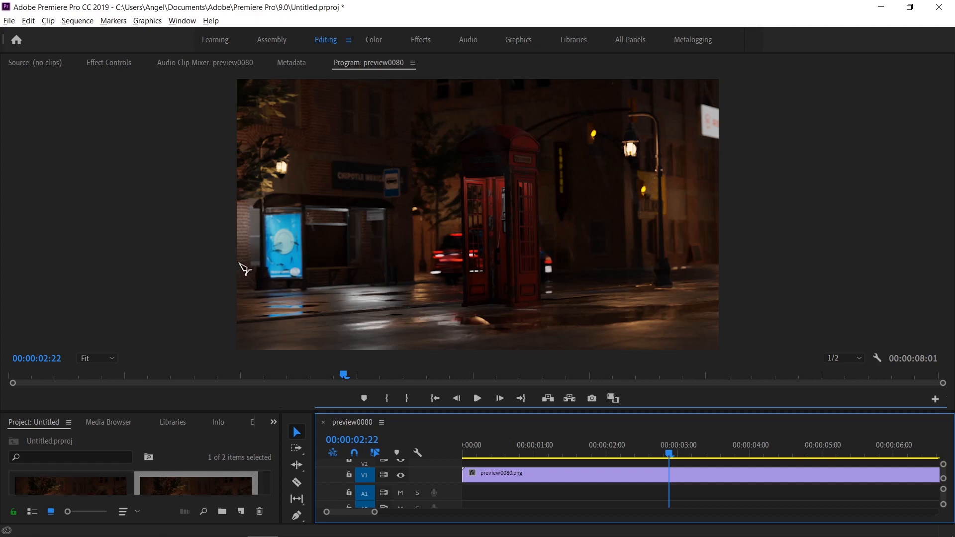
pyautogui.press('space')
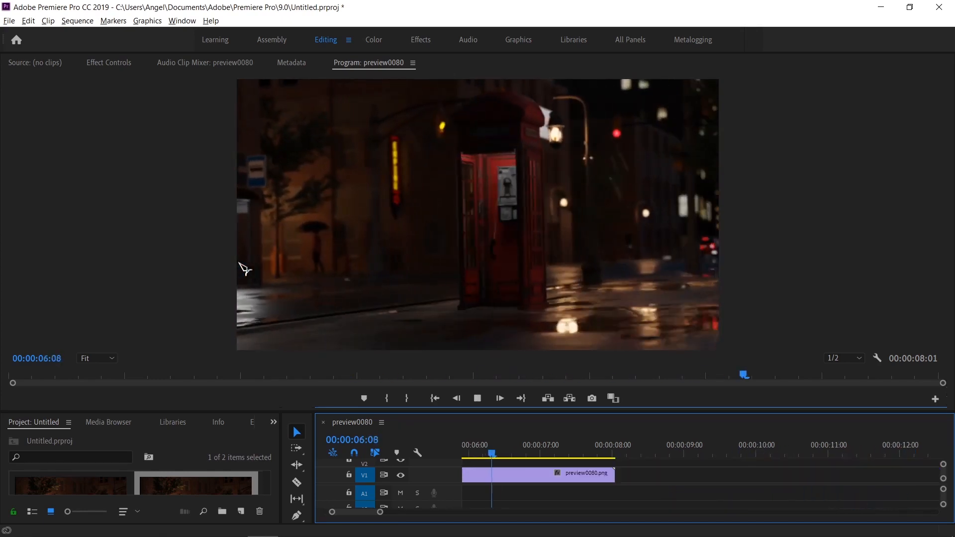
pyautogui.press('space')
pyautogui.press('space')
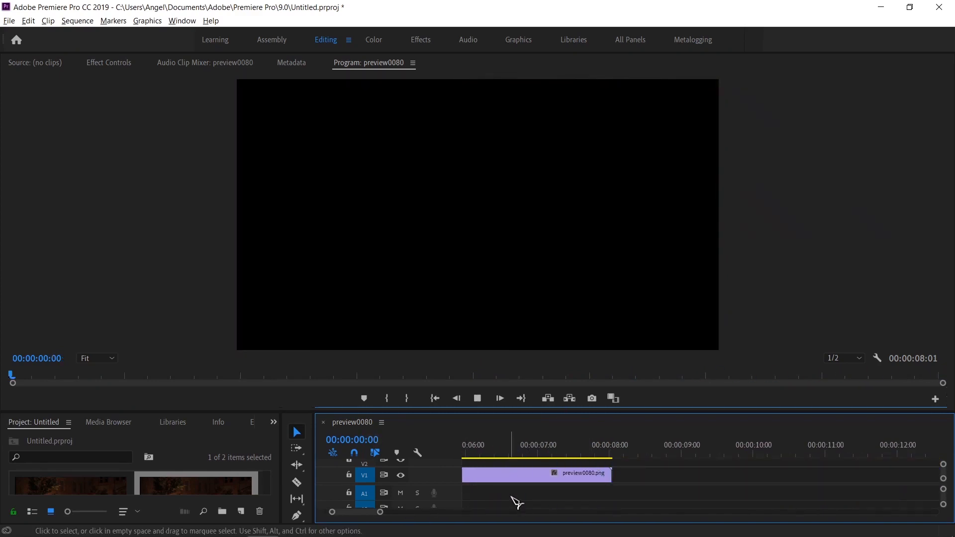
pyautogui.press('space')
# Fit the whole clip in the timeline and review the rain and camera movement by scrubbing and replaying it
pyautogui.moveTo(375, 512); pyautogui.dragTo(389, 513)
pyautogui.moveTo(499, 452)
pyautogui.mouseDown()
pyautogui.moveTo(466, 454)
pyautogui.moveTo(522, 453)
pyautogui.moveTo(484, 454)
pyautogui.mouseUp()
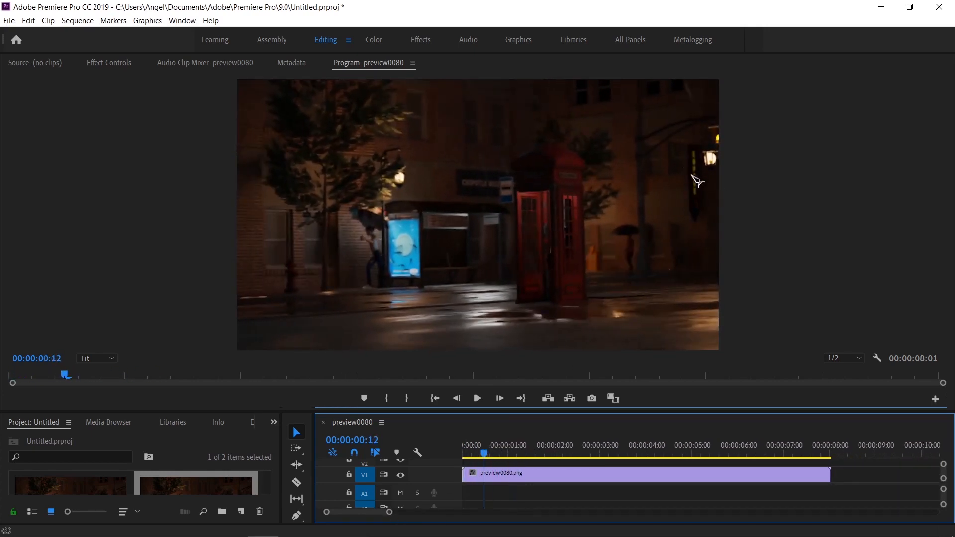
pyautogui.press('space')
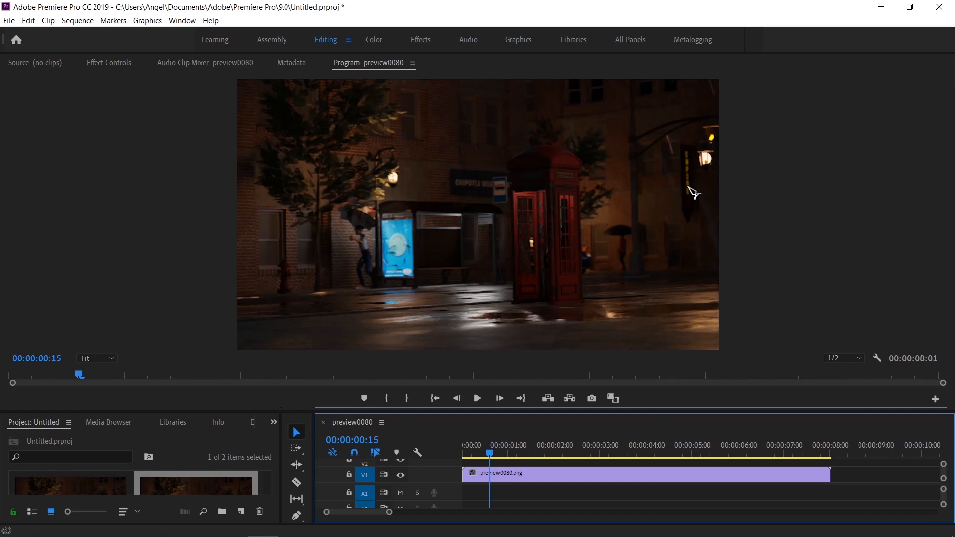
pyautogui.press('space')
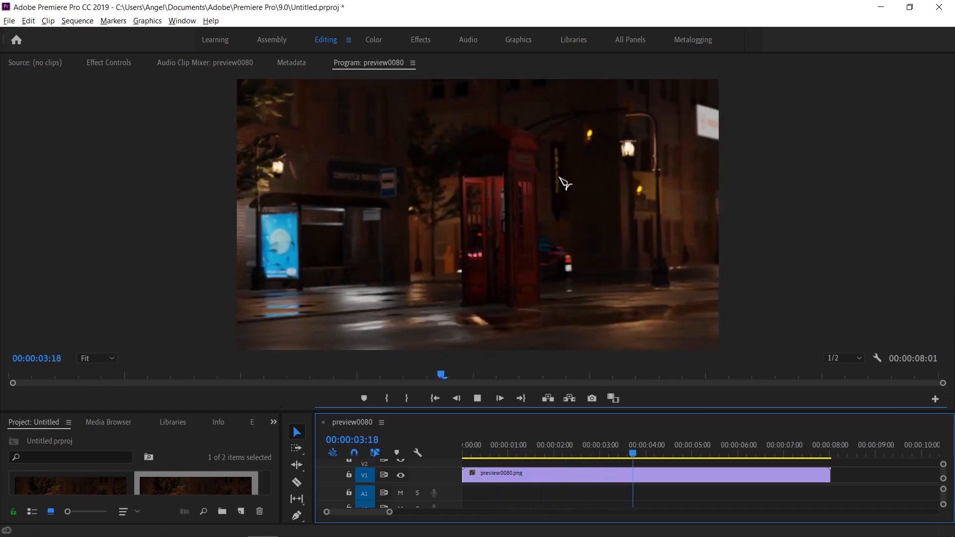
pyautogui.press('space')
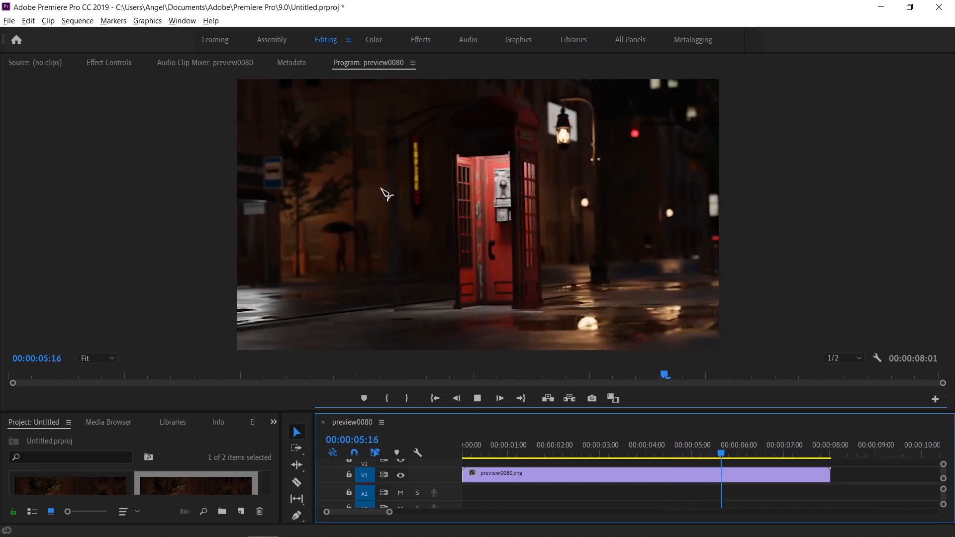
pyautogui.press('space')
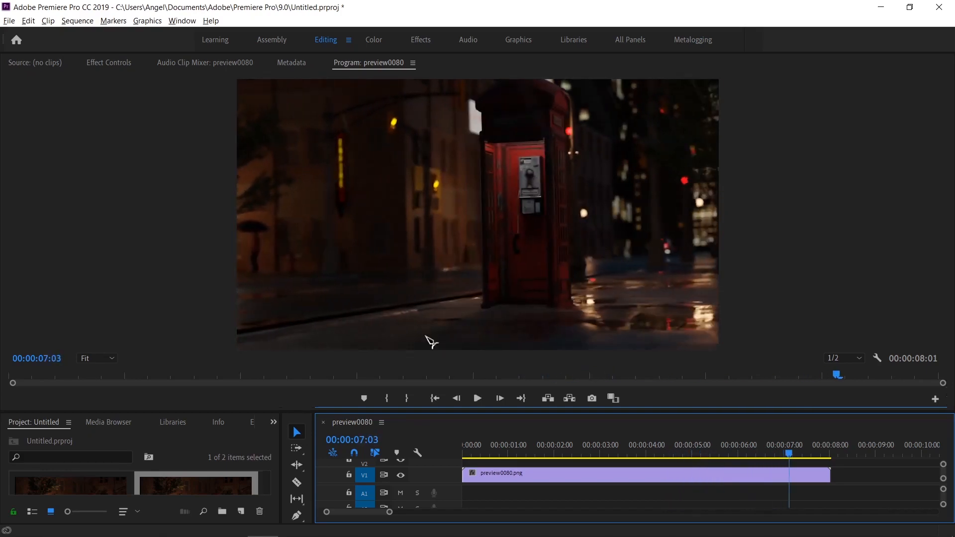
pyautogui.press('Home')
pyautogui.press('space')
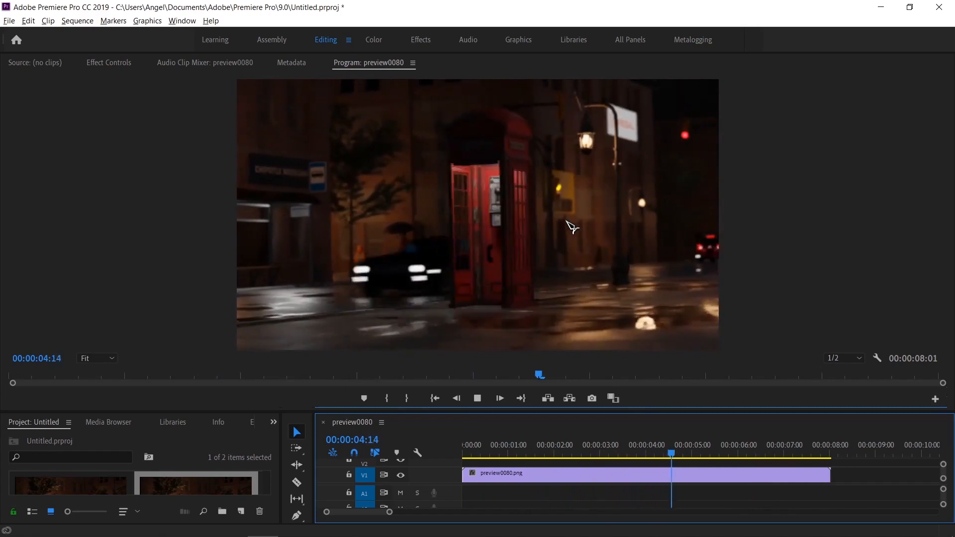
pyautogui.press('space')
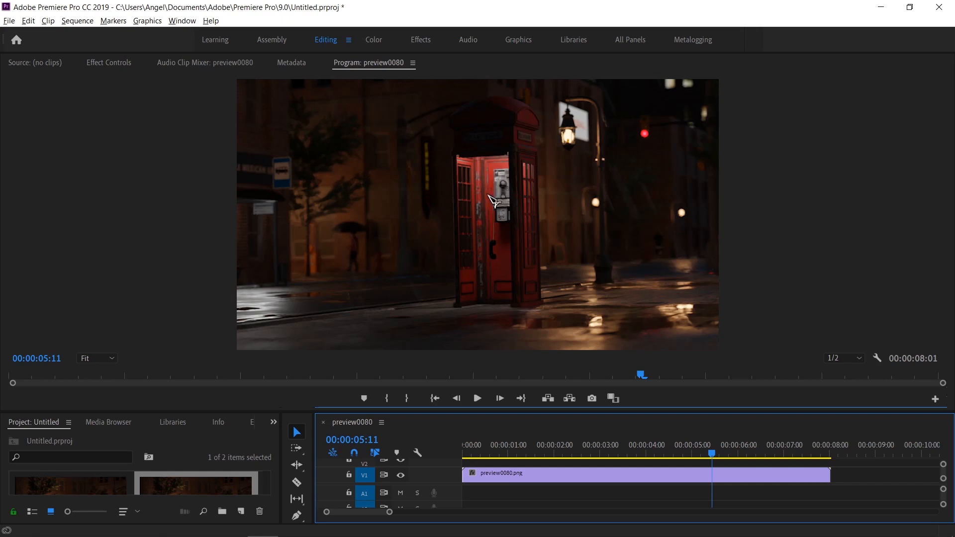
# Replay the animation several times from its beginning, pausing to examine the phone booth and passing cars
pyautogui.click(465, 457)
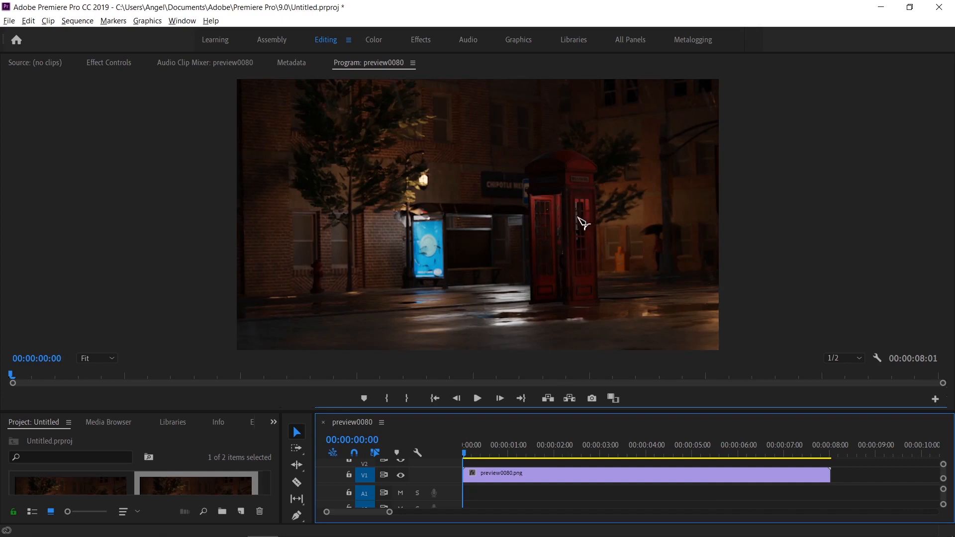
pyautogui.press('space')
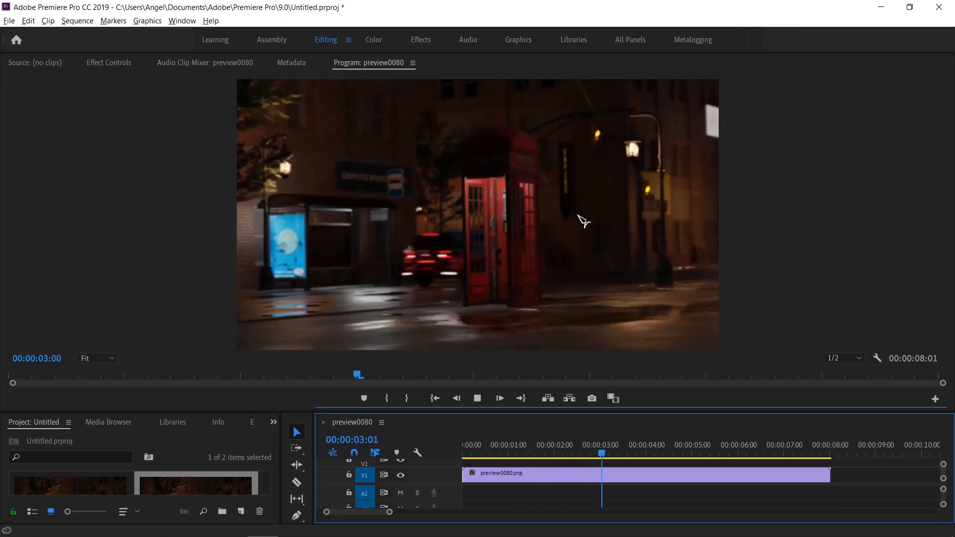
pyautogui.press('space')
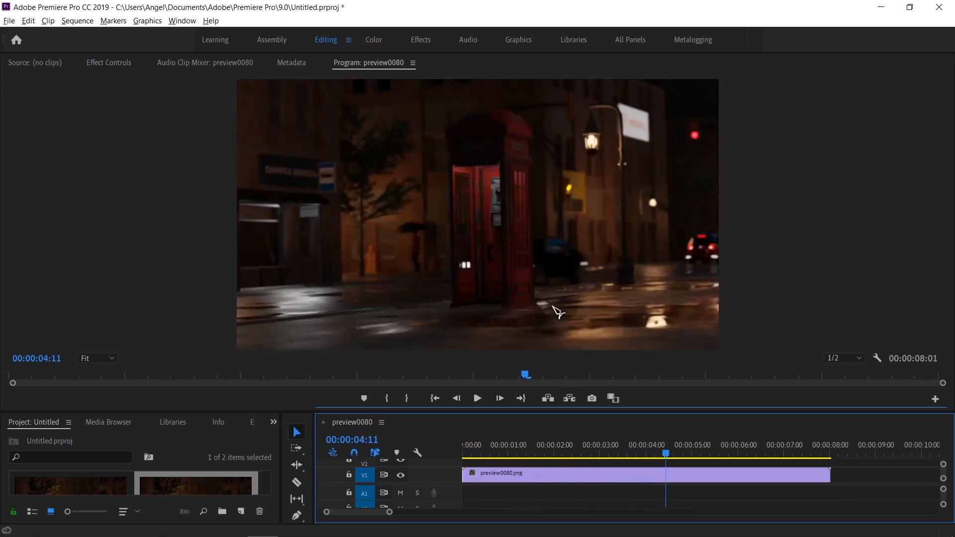
pyautogui.click(476, 451)
pyautogui.press('space')
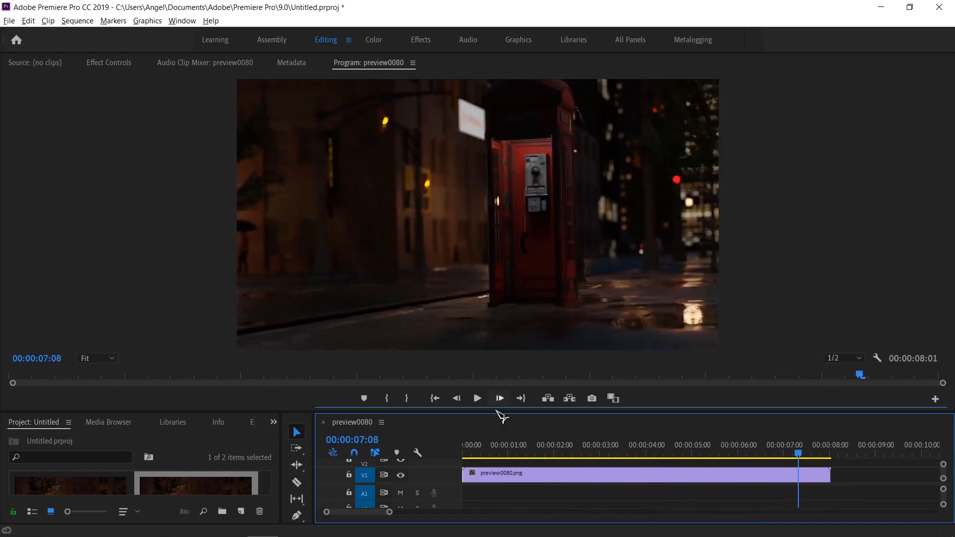
pyautogui.click(472, 454)
pyautogui.moveTo(473, 456); pyautogui.dragTo(467, 455)
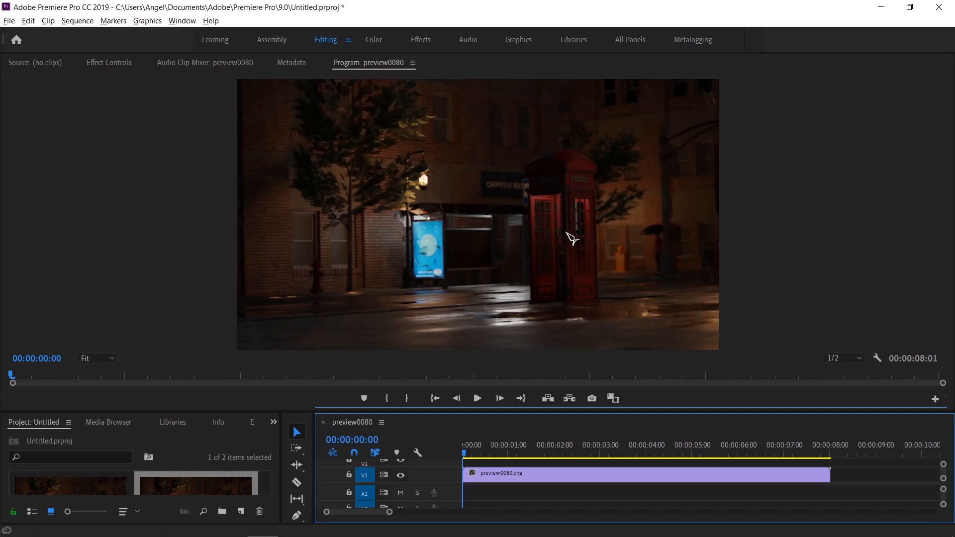
pyautogui.press('space')
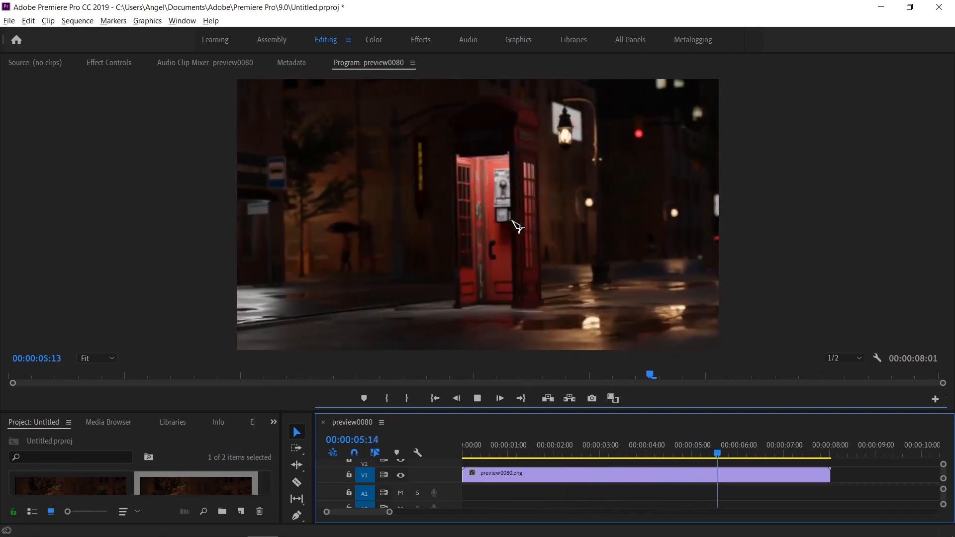
pyautogui.press('space')
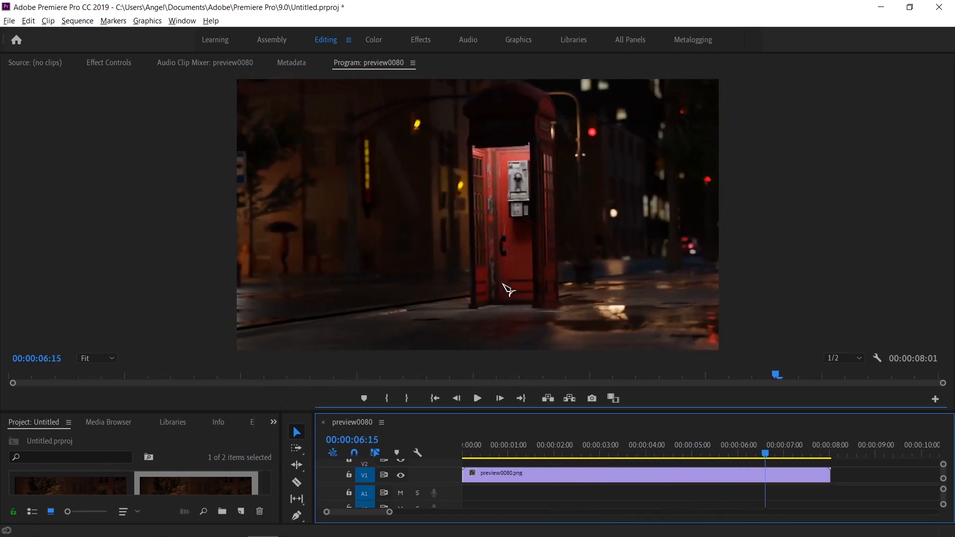
pyautogui.click(468, 456)
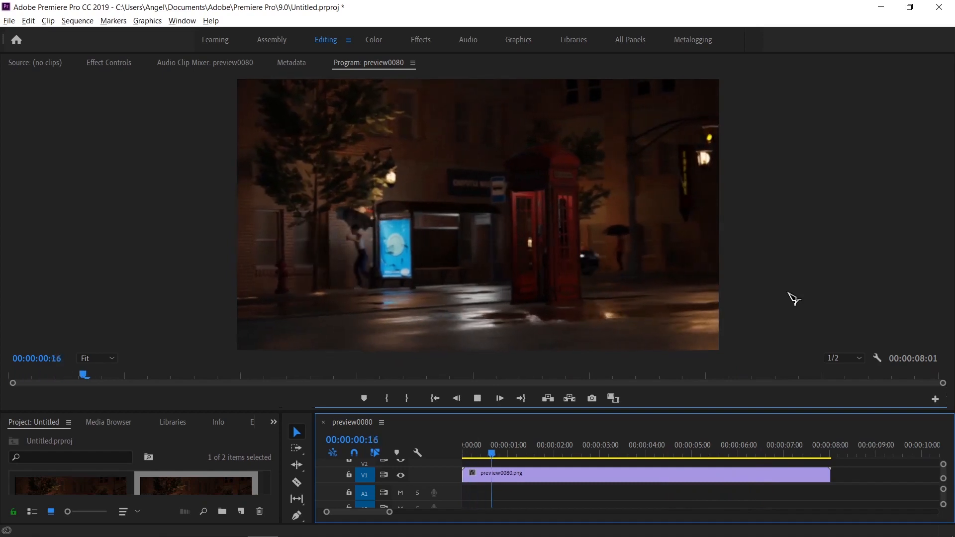
pyautogui.press('space')
# Export the sequence to the Desktop as preview0080.mp4 in H.264 format with the Match Source - High bitrate preset
pyautogui.click(11, 20)
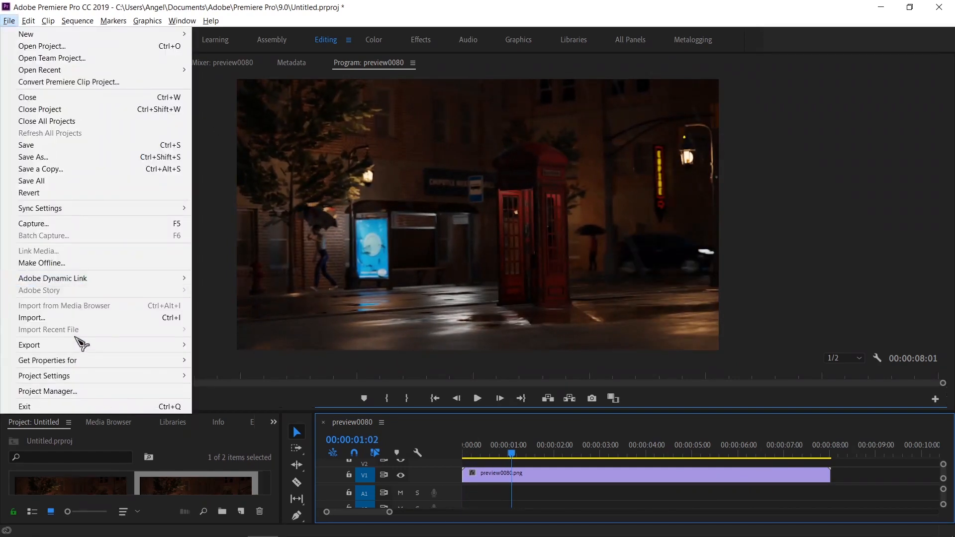
pyautogui.moveTo(100, 346)
pyautogui.click(234, 347)
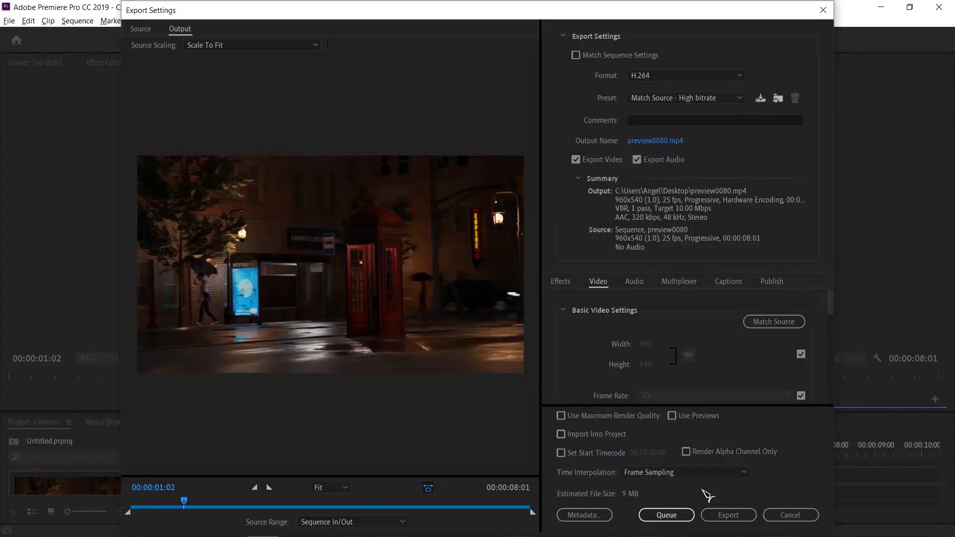
pyautogui.click(730, 518)
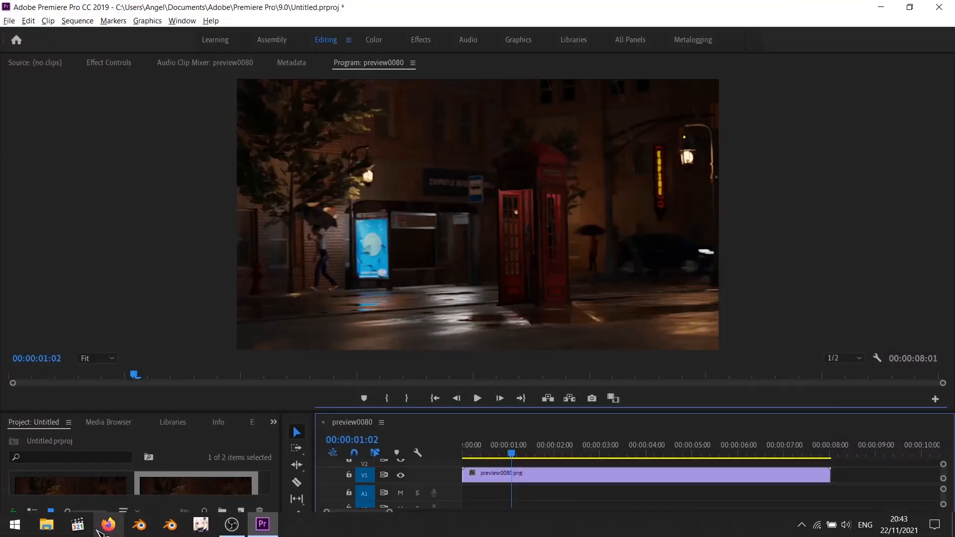
# Switch to File Explorer and play the preview0080.mp4 and test0080.mp4 videos from the Desktop full screen
pyautogui.click(55, 524)
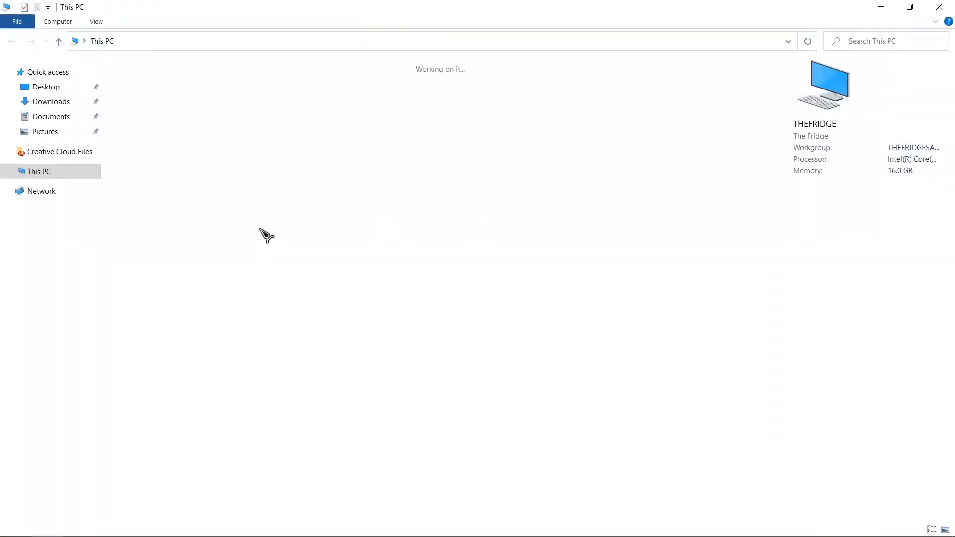
pyautogui.click(46, 88)
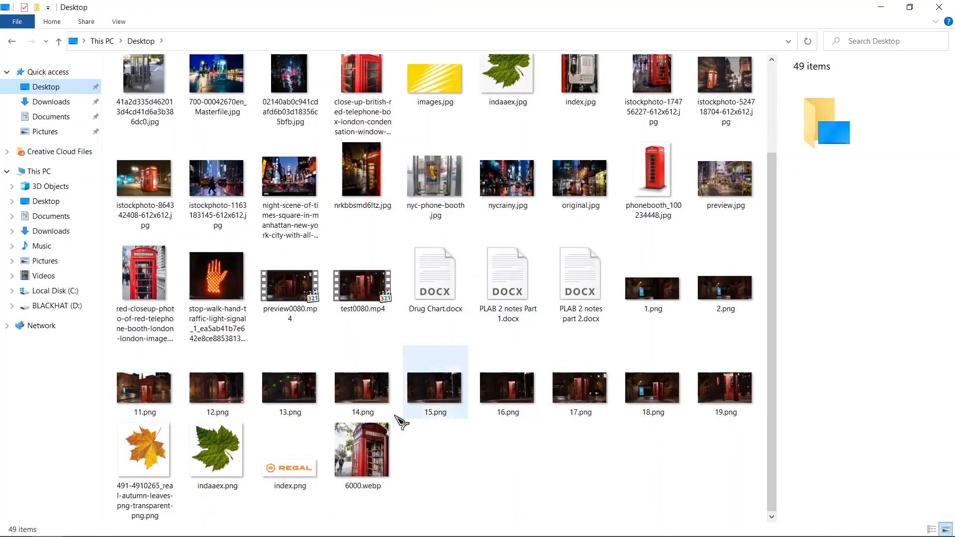
pyautogui.click(302, 298)
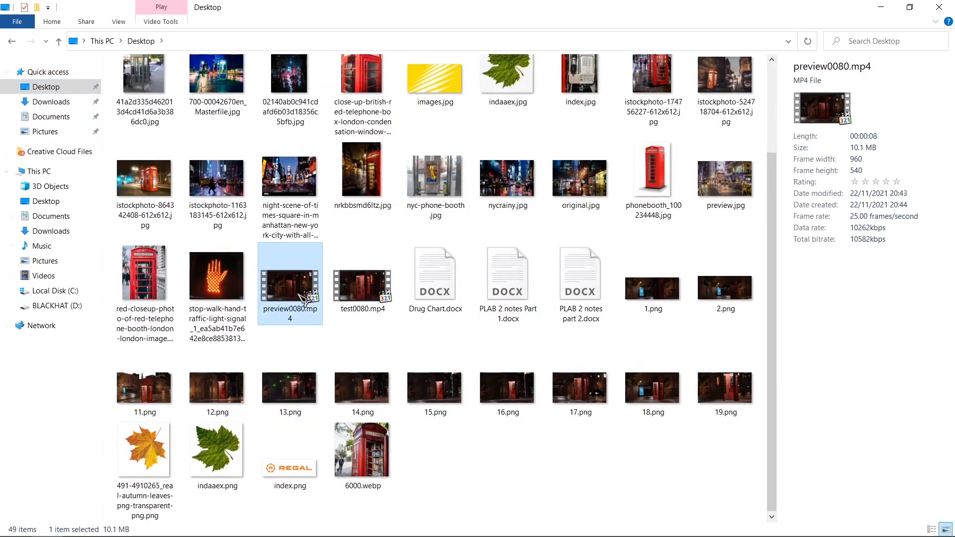
pyautogui.doubleClick(302, 298)
pyautogui.doubleClick(463, 293)
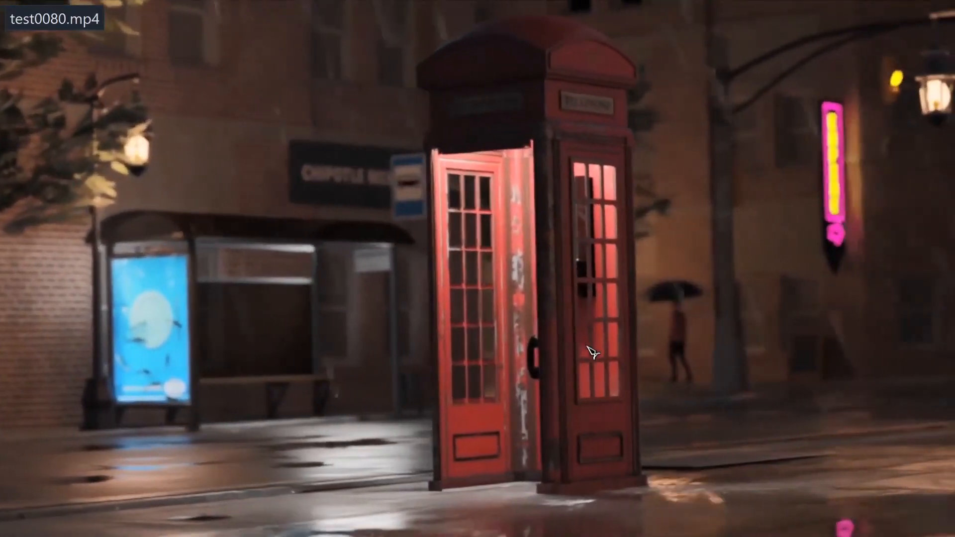
# Pause the test0080.mp4 video and check the player's output options without changing them
pyautogui.click(593, 265)
pyautogui.rightClick(594, 265)
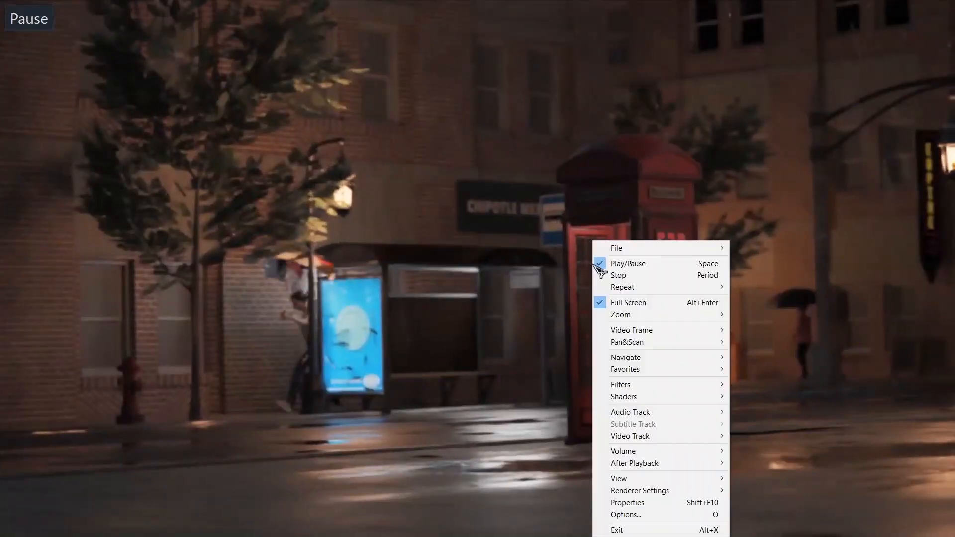
pyautogui.moveTo(655, 482)
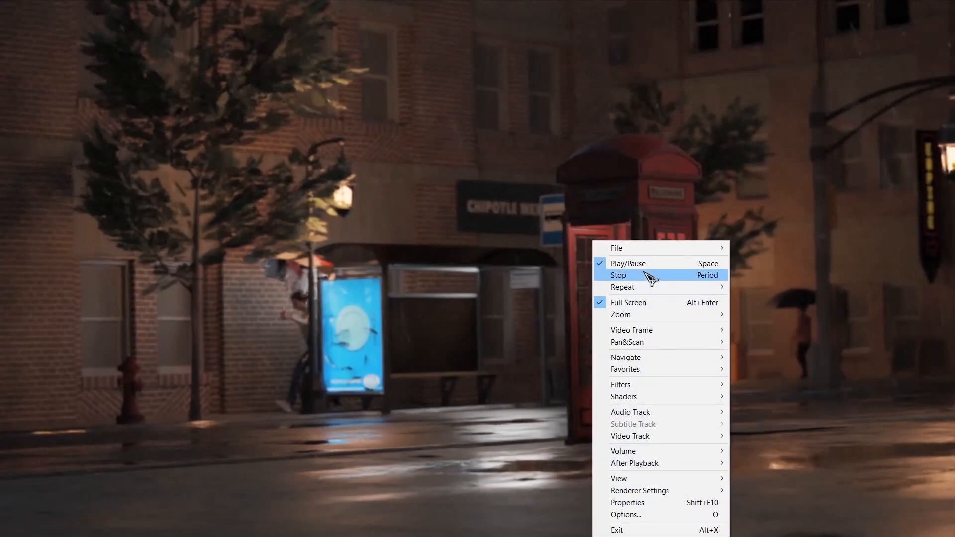
pyautogui.click(663, 515)
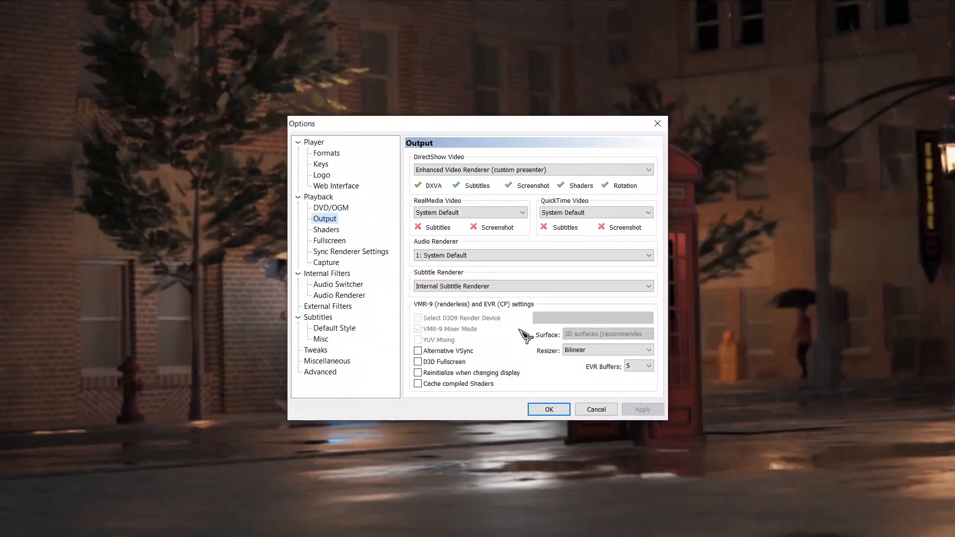
pyautogui.click(579, 409)
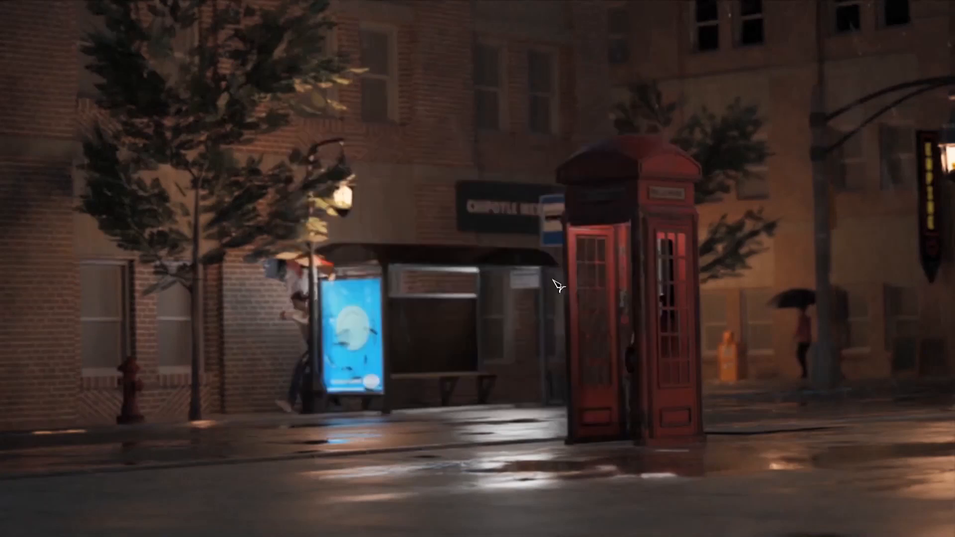
# Look through the video player's filter, audio and volume options without changing them, and return to the full-screen video
pyautogui.rightClick(544, 272)
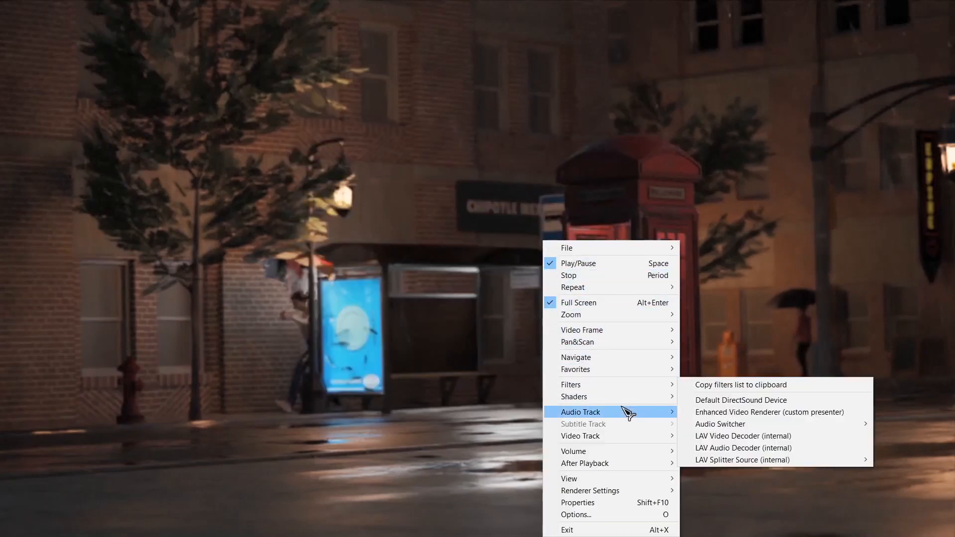
pyautogui.moveTo(628, 463)
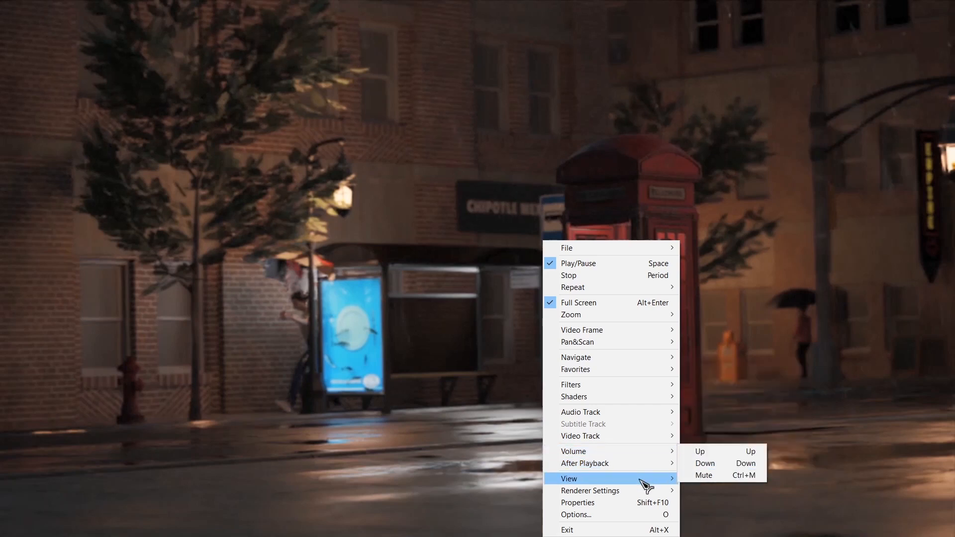
pyautogui.click(487, 283)
pyautogui.click(486, 283)
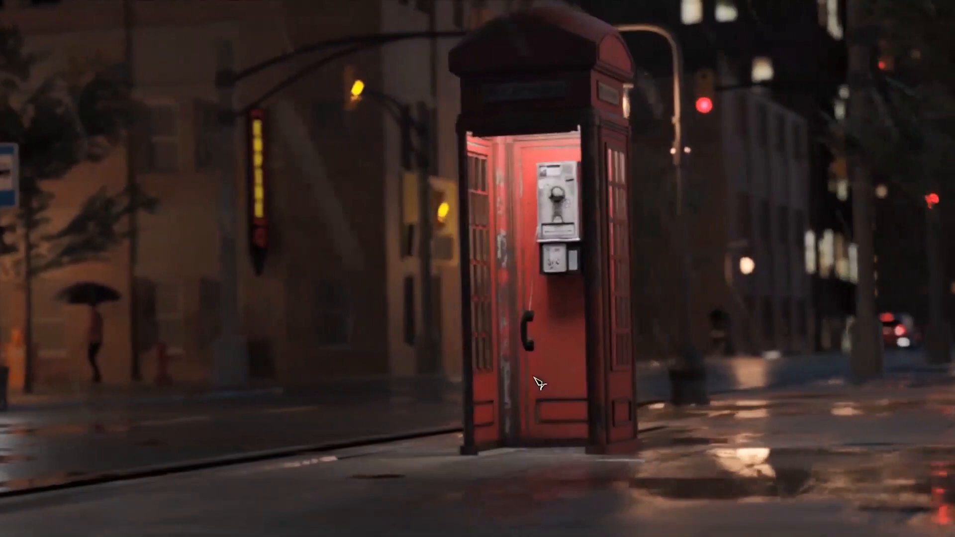
# Replay the full-screen video from near its beginning, pausing at the phone booth to examine it
pyautogui.click(550, 384)
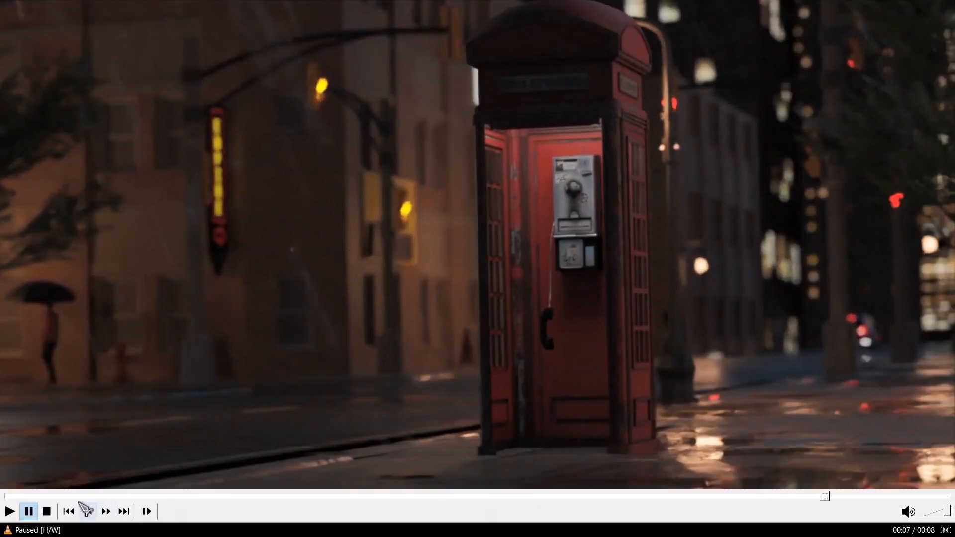
pyautogui.click(79, 497)
pyautogui.click(592, 398)
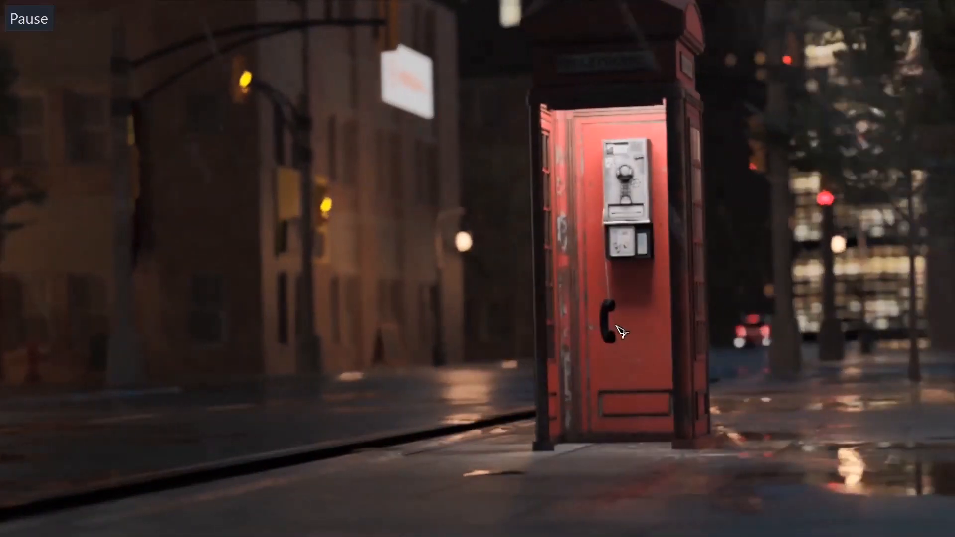
pyautogui.moveTo(112, 511)
pyautogui.click(91, 496)
pyautogui.press('space')
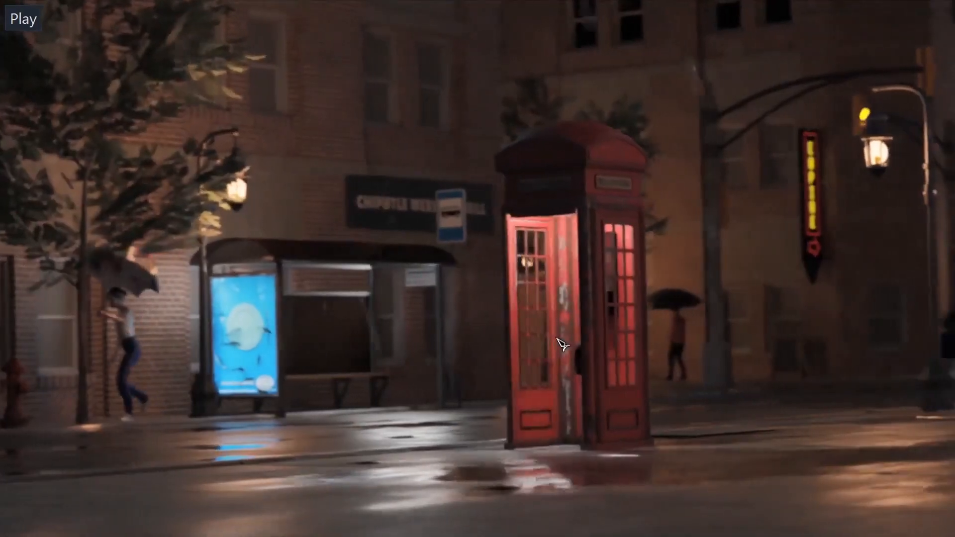
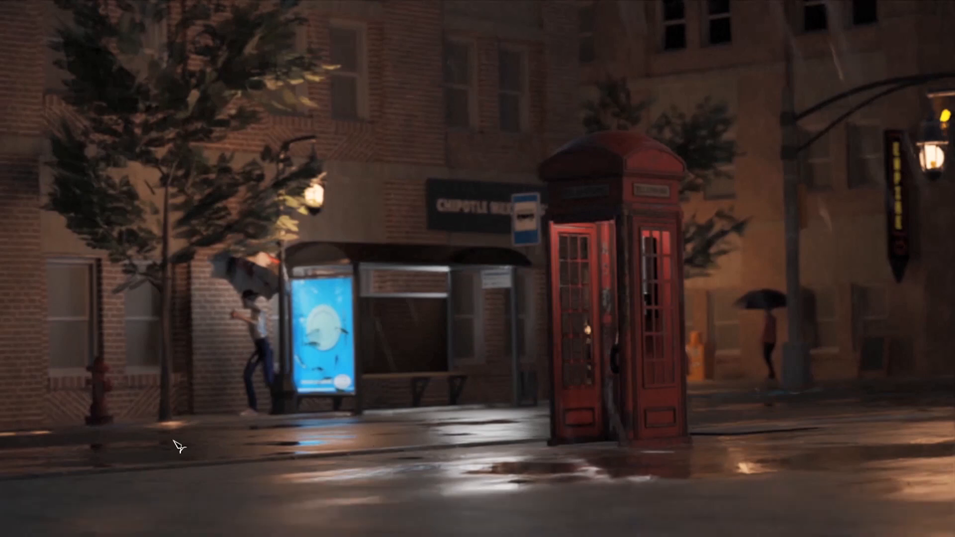
# Play preview0080.mp4 up to the open phone booth view, pause it and leave full screen
pyautogui.click(230, 202)
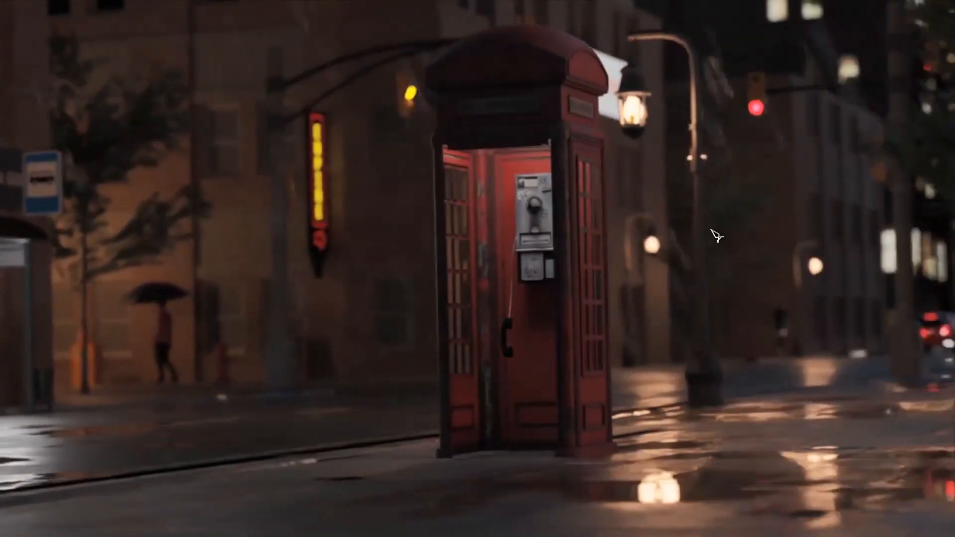
pyautogui.click(719, 250)
pyautogui.doubleClick(713, 244)
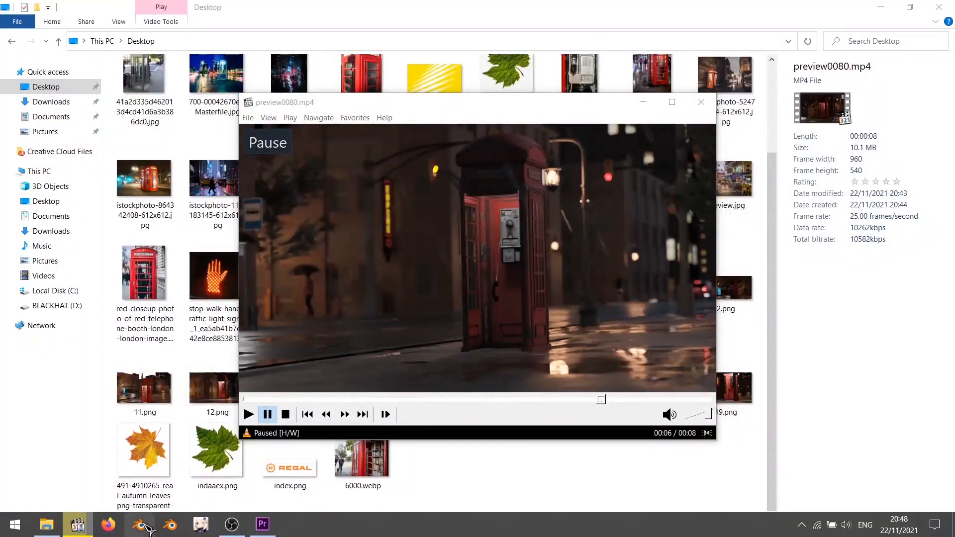
pyautogui.click(147, 525)
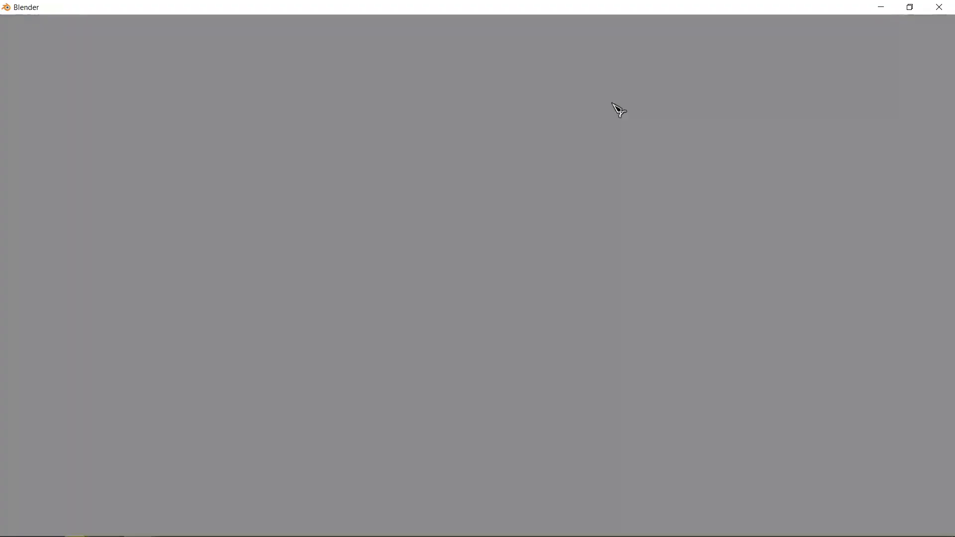
pyautogui.hotkey('alt', 'Tab')
pyautogui.hotkey('alt', 'Tab')
pyautogui.press('Tab')
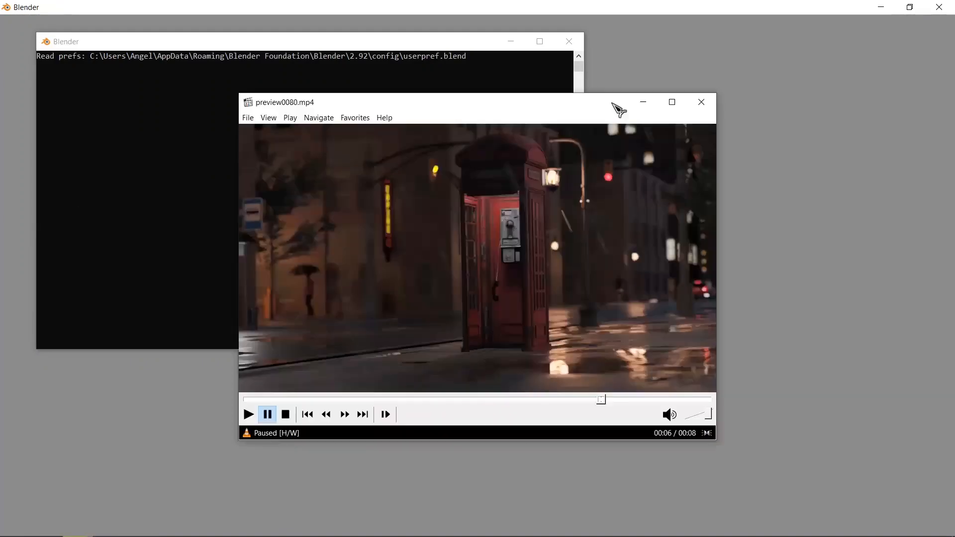
pyautogui.doubleClick(567, 223)
pyautogui.doubleClick(564, 228)
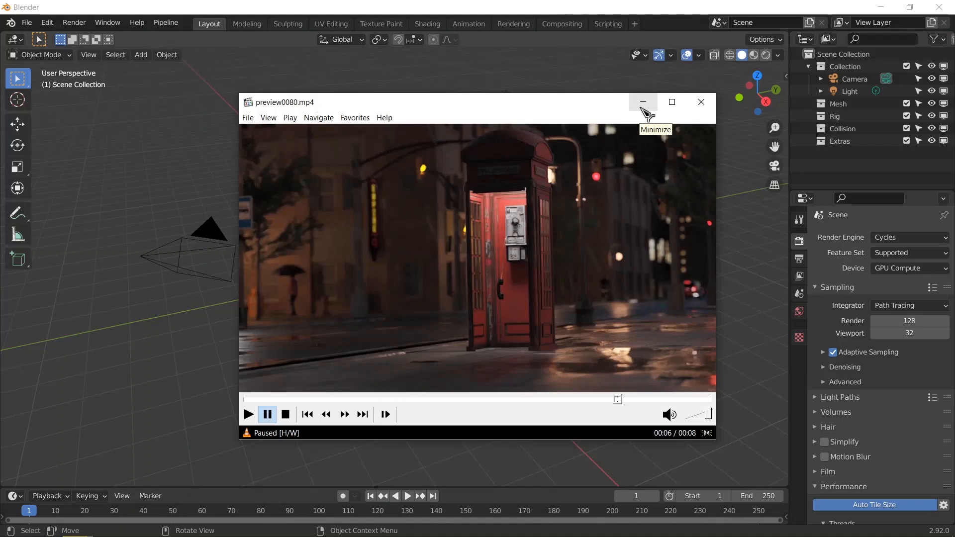
pyautogui.click(643, 103)
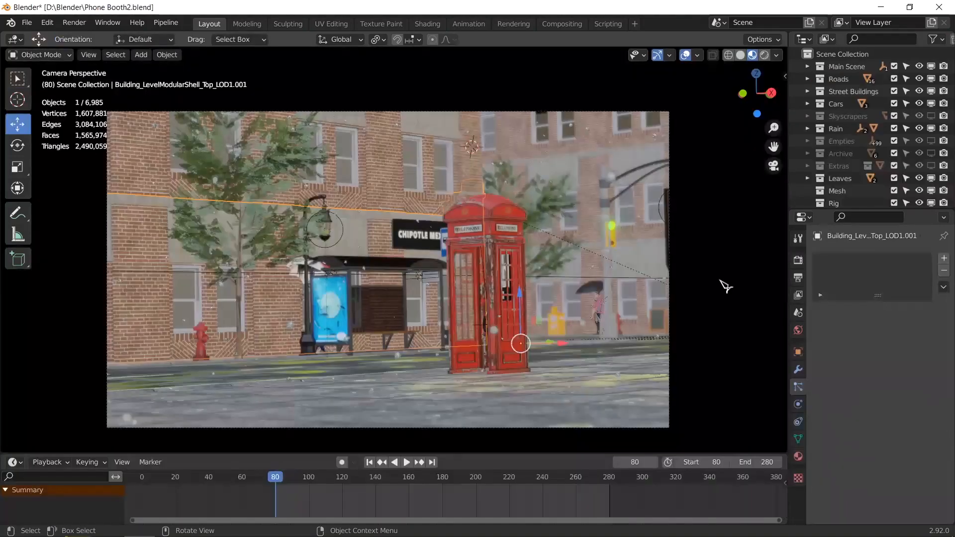
# Switch to Premiere Pro and arrange it side by side with the preview0080.mp4 player window
pyautogui.hotkey('alt', 'Tab')
pyautogui.hotkey('alt', 'Tab')
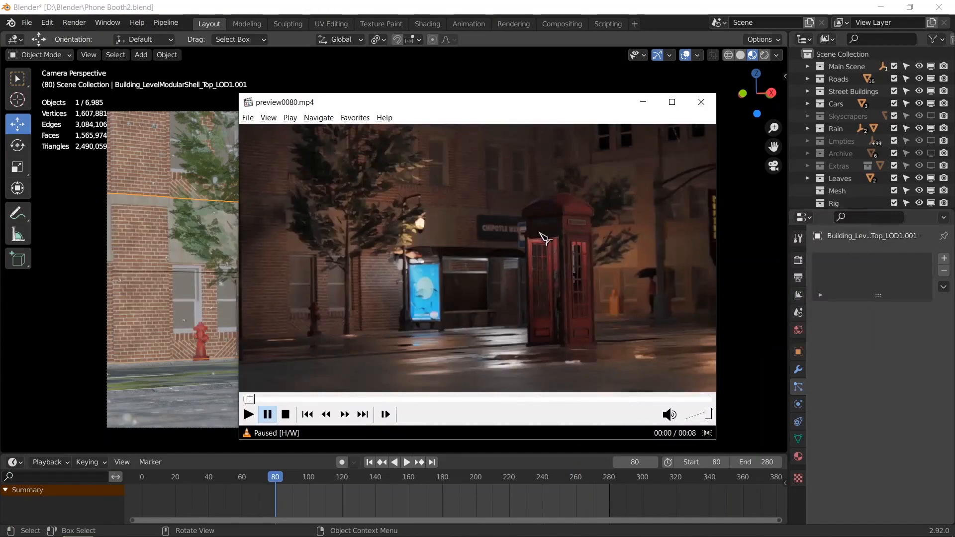
pyautogui.hotkey('alt', 'Tab')
pyautogui.hotkey('alt', 'Tab')
pyautogui.hotkey('alt', 'Tab')
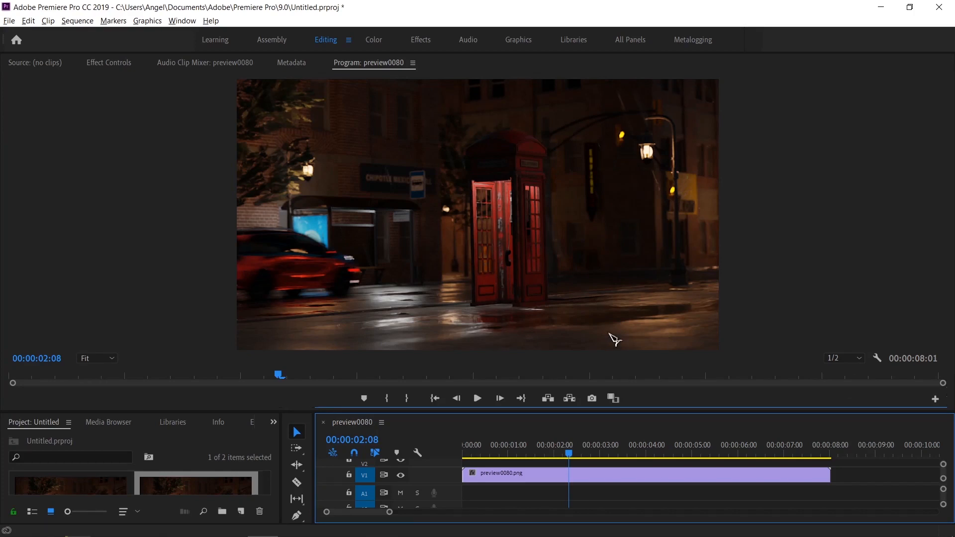
pyautogui.hotkey('alt', 'Tab')
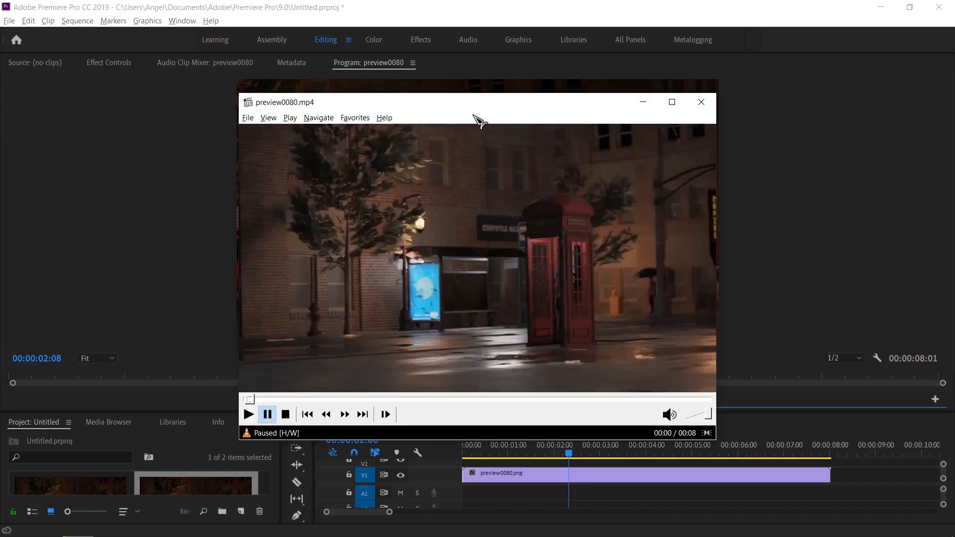
pyautogui.moveTo(475, 116); pyautogui.dragTo(253, 65)
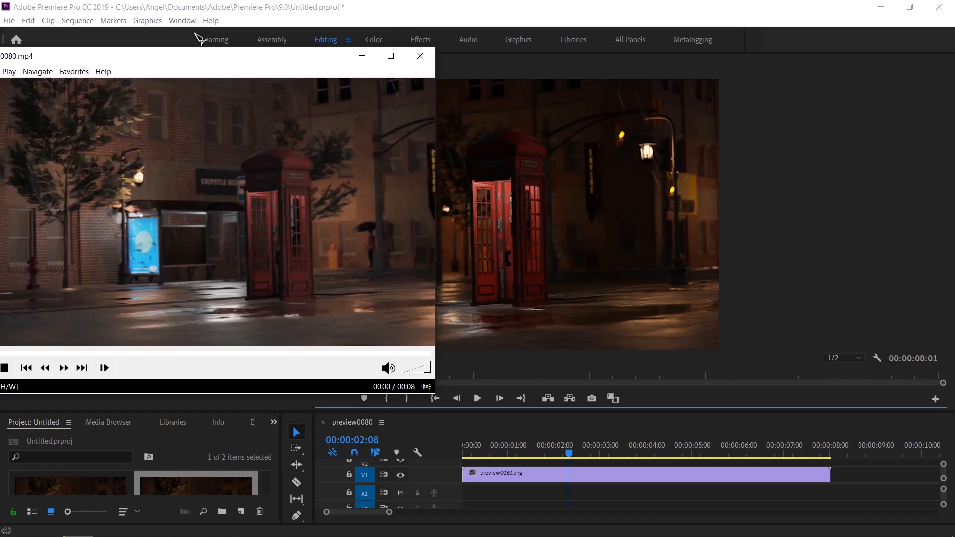
pyautogui.moveTo(214, 57); pyautogui.dragTo(1, 82)
pyautogui.click(630, 194)
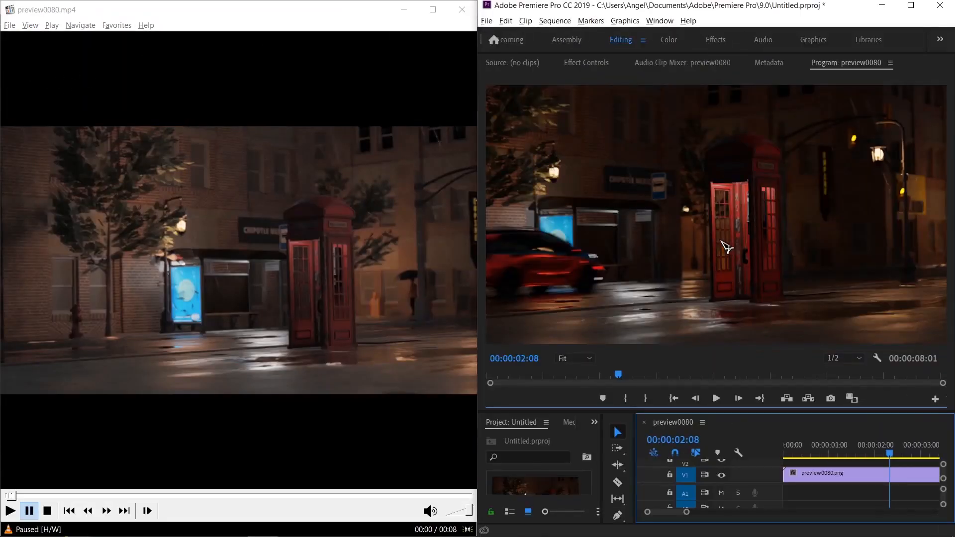
# Enlarge the Premiere Pro preview and return both videos to their first frame to compare their image
pyautogui.moveTo(745, 414); pyautogui.dragTo(752, 503)
pyautogui.scroll(-1, 260, 311)
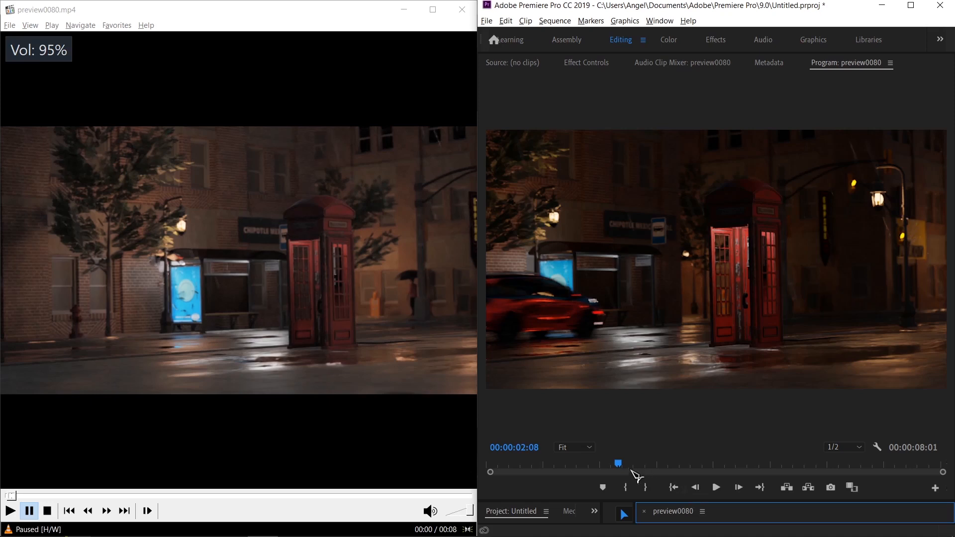
pyautogui.click(542, 465)
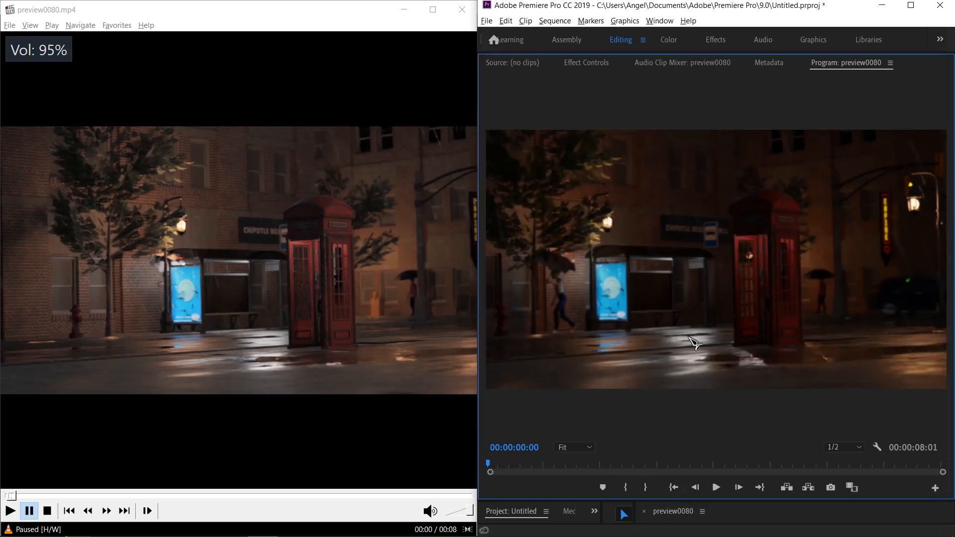
pyautogui.click(7, 495)
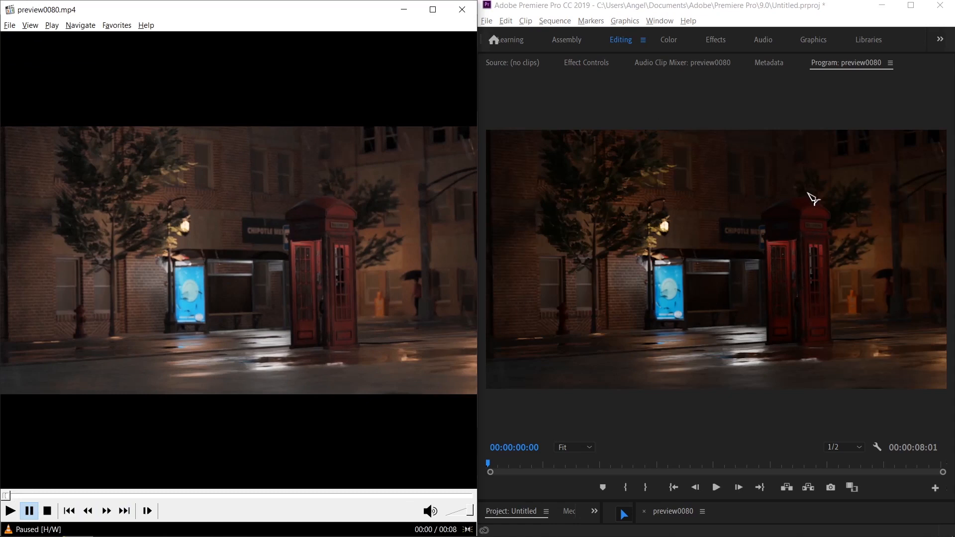
# Close the video player and Premiere Pro, discarding the changes to the Untitled project
pyautogui.click(463, 10)
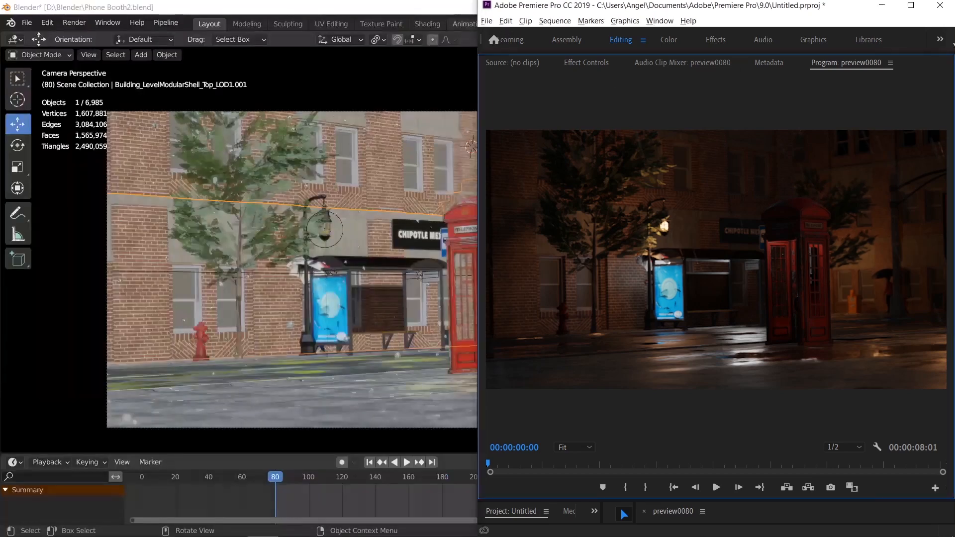
pyautogui.click(940, 6)
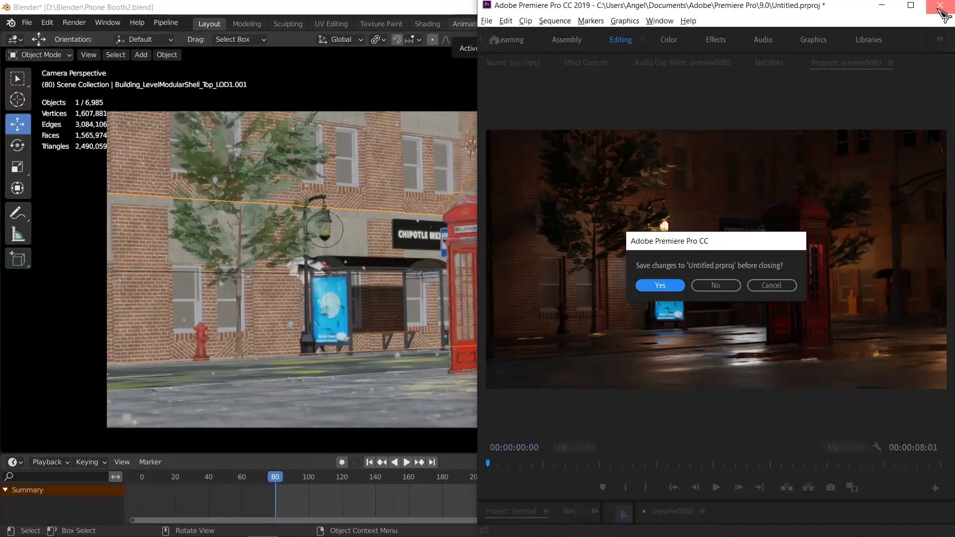
pyautogui.click(717, 286)
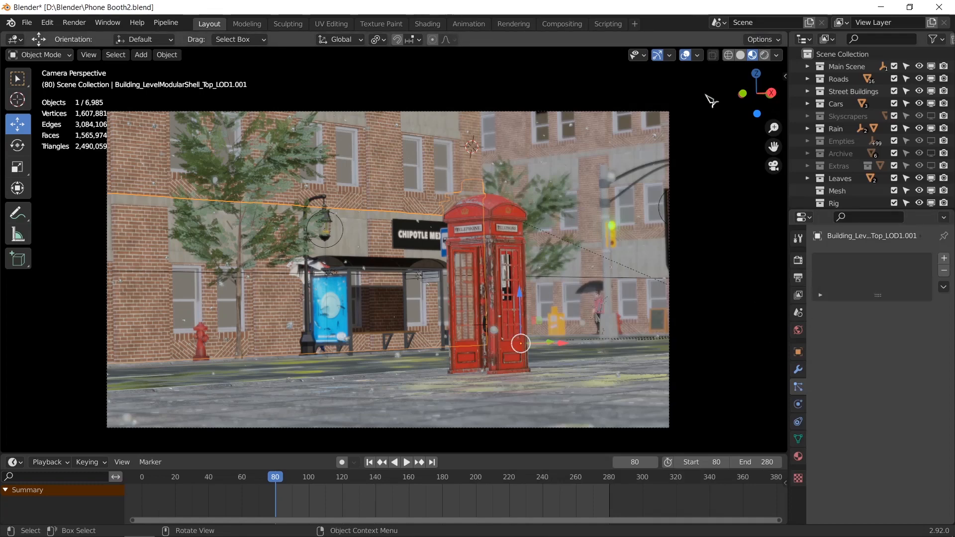
# Display the Blender street scene in solid shading and view it from outside the camera
pyautogui.click(741, 54)
pyautogui.moveTo(572, 249); pyautogui.dragTo(537, 281, button='middle')
pyautogui.scroll(-3, 538, 282)
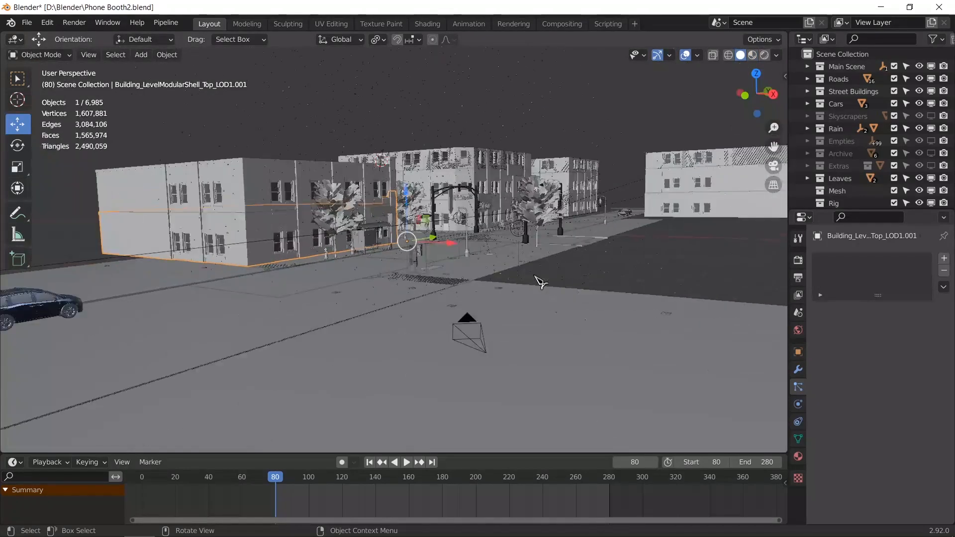
# Switch to File Explorer, play preview0080.mp4 from the Desktop, and pause it while the umbrella figure walks beside the bus shelter
pyautogui.hotkey('alt', 'Tab')
pyautogui.hotkey('alt', 'Tab')
pyautogui.moveTo(359, 536)
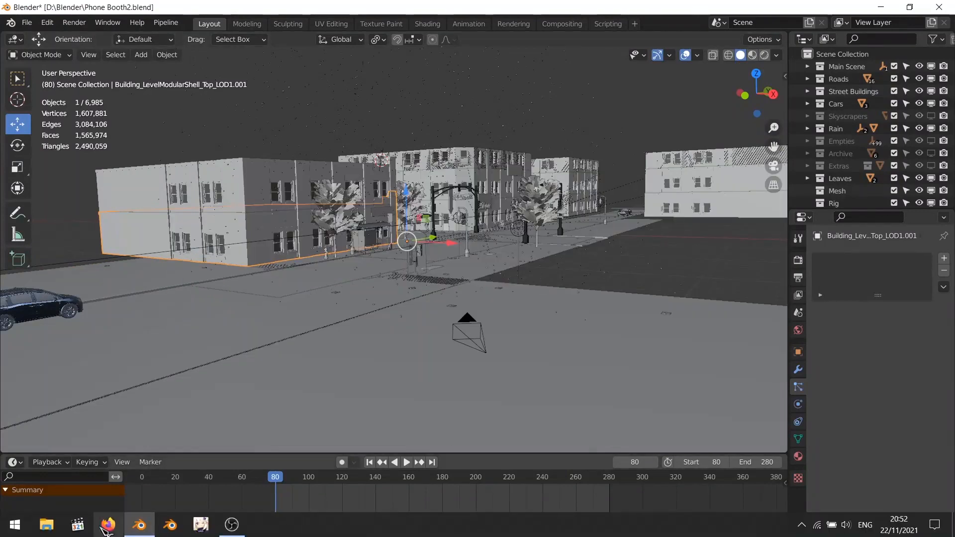
pyautogui.click(52, 528)
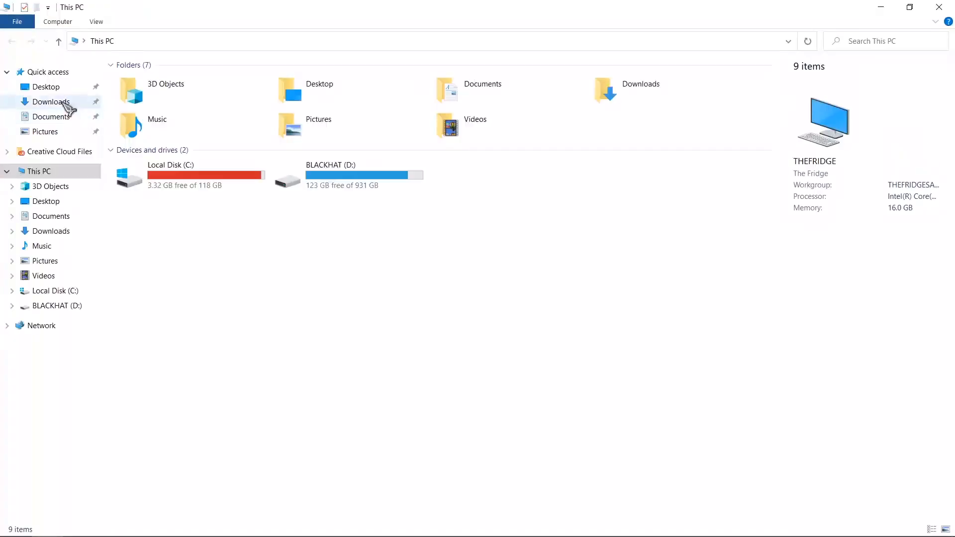
pyautogui.click(45, 87)
pyautogui.click(320, 308)
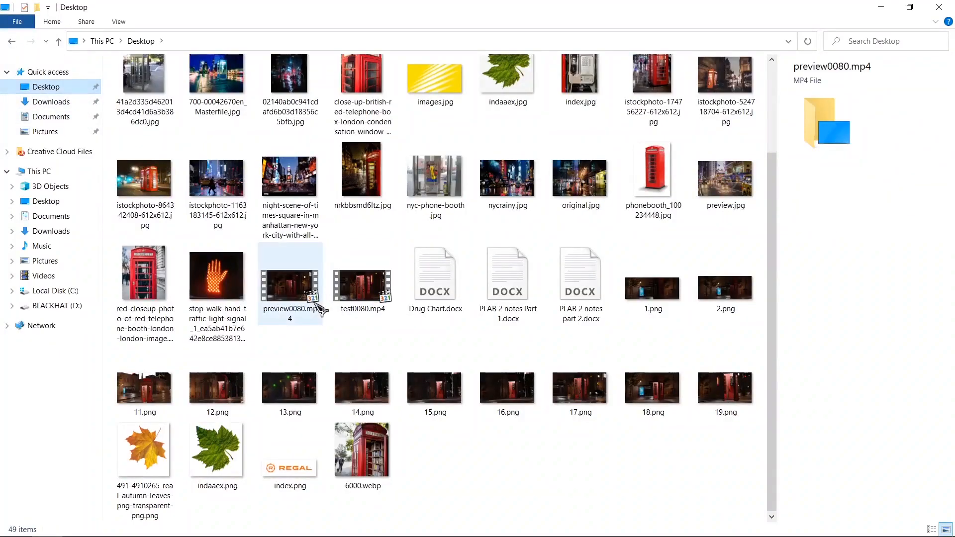
pyautogui.doubleClick(320, 308)
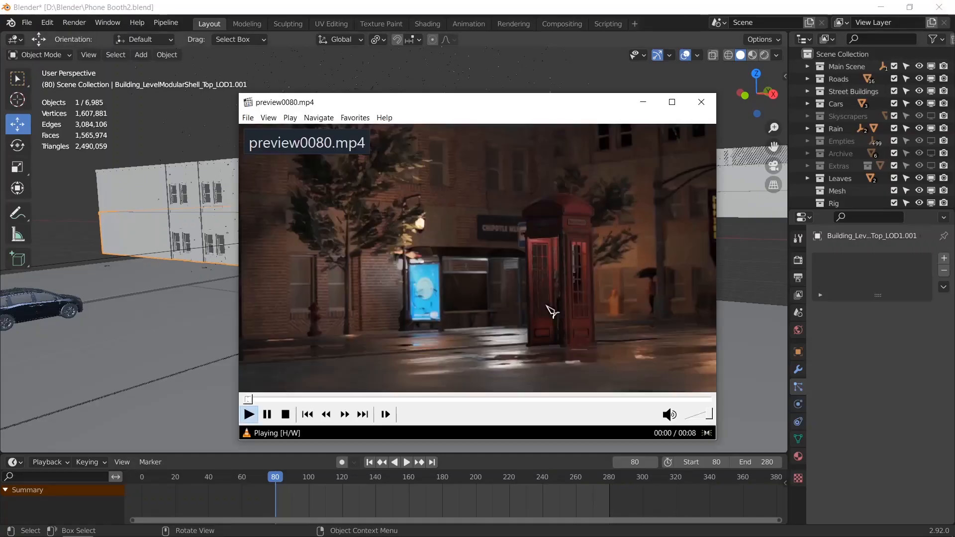
pyautogui.click(537, 277)
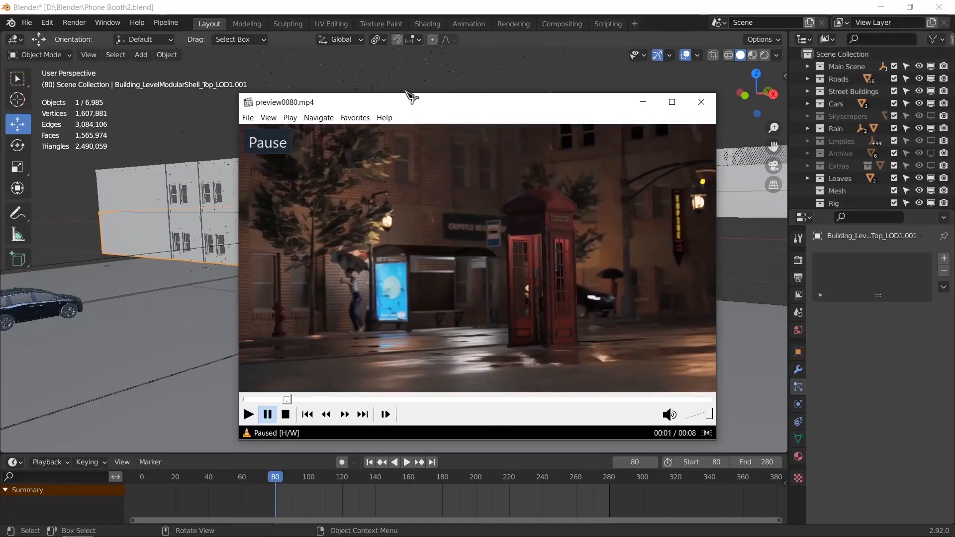
# Return to Blender and select the armature of the umbrella-carrying woman beside the bus shelter
pyautogui.click(383, 7)
pyautogui.moveTo(368, 256); pyautogui.dragTo(372, 273, button='middle')
pyautogui.scroll(5, 355, 227)
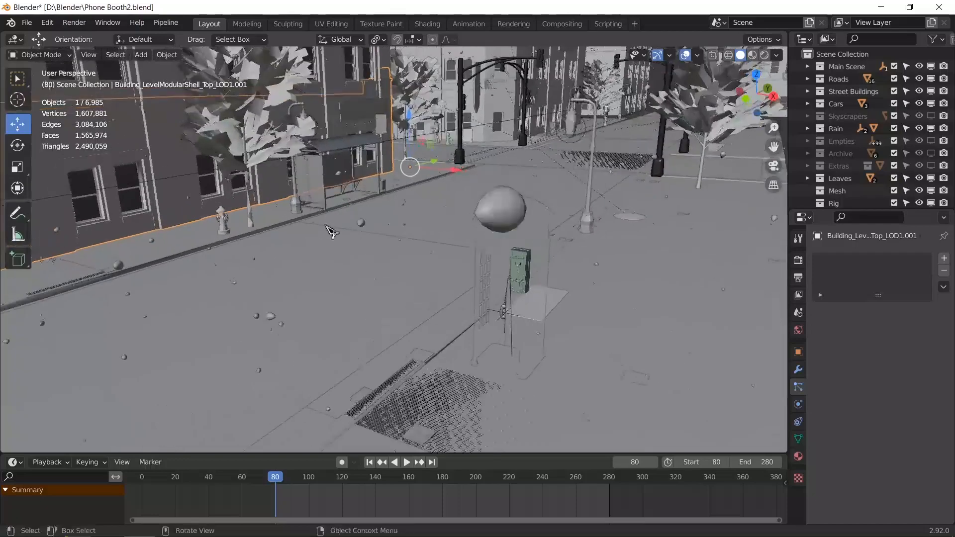
pyautogui.moveTo(266, 229); pyautogui.dragTo(316, 197, button='middle')
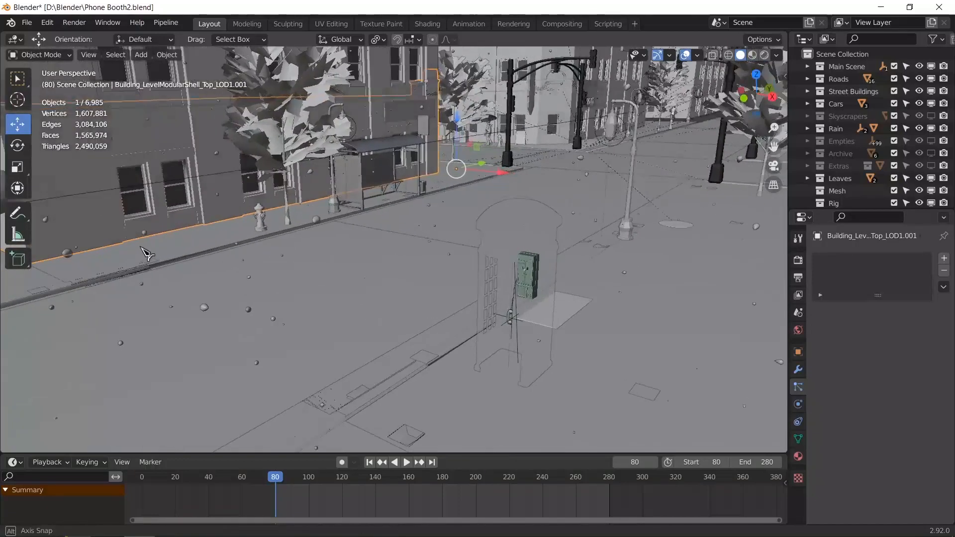
pyautogui.click(343, 183)
pyautogui.press('KP_Decimal')
pyautogui.moveTo(296, 288); pyautogui.dragTo(360, 277, button='middle')
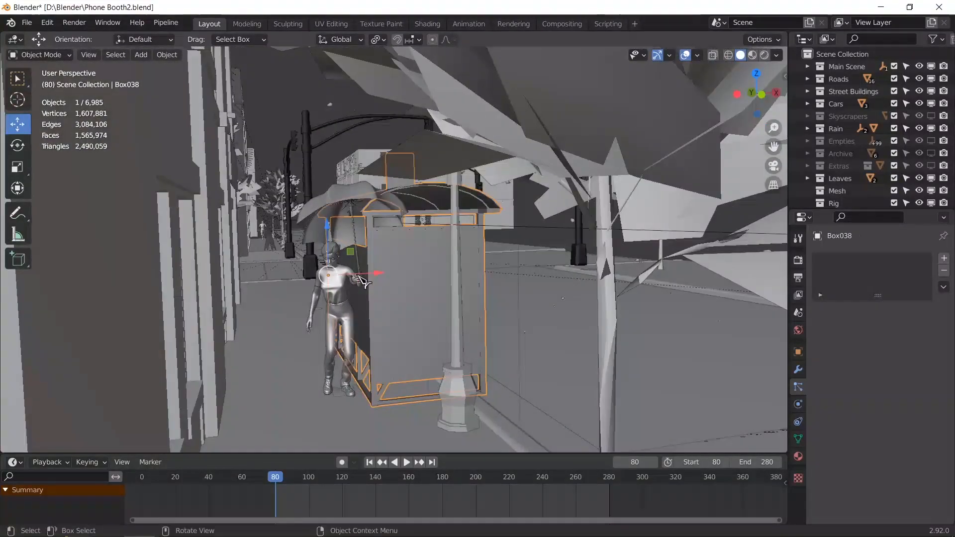
pyautogui.click(333, 243)
pyautogui.scroll(6, 349, 269)
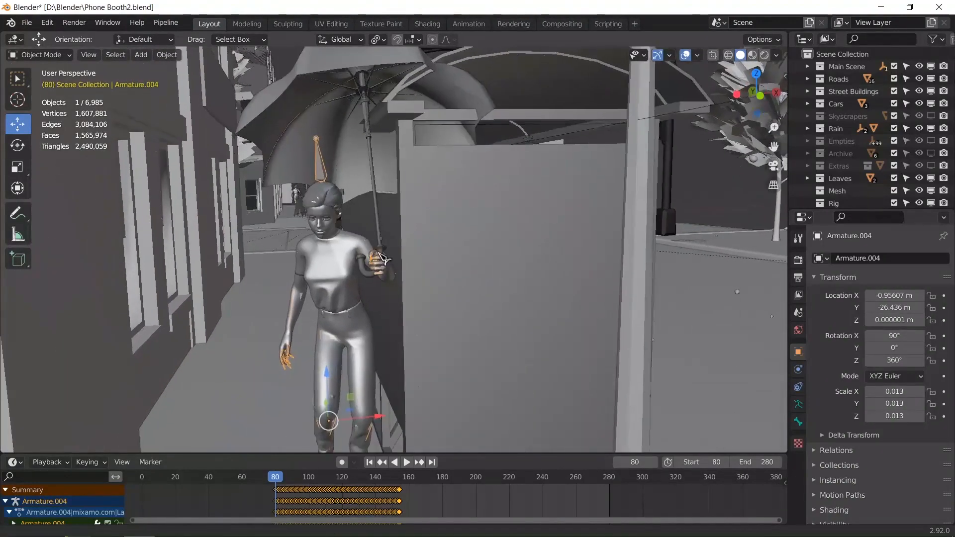
pyautogui.scroll(-3, 386, 299)
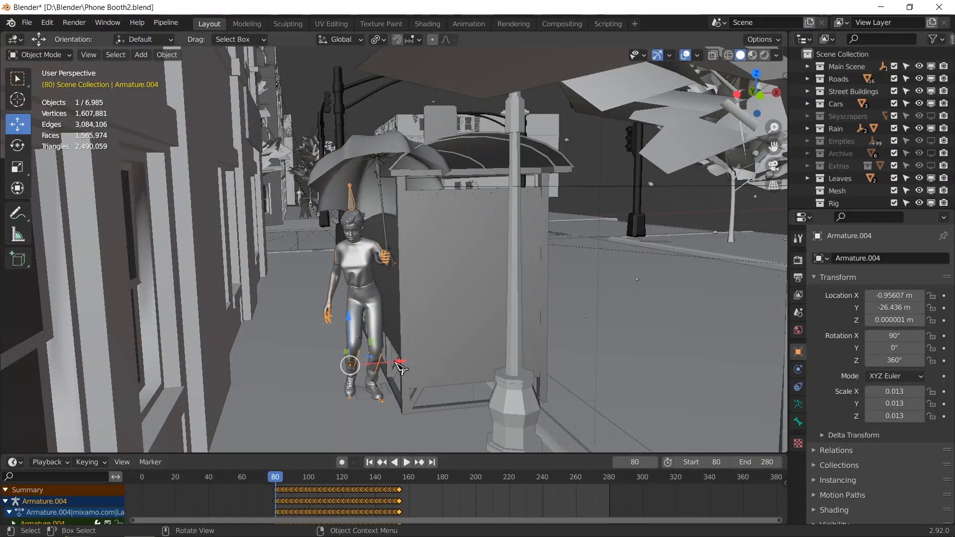
# Move the umbrella woman's armature about 0.6 m in the negative X direction, away from the bus shelter
pyautogui.press('g')
pyautogui.press('x')
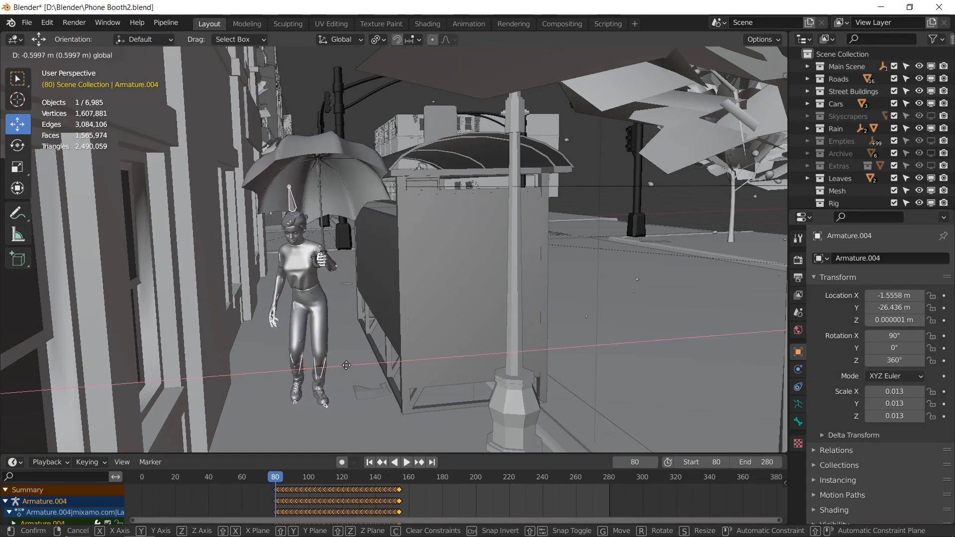
pyautogui.click(346, 365)
pyautogui.moveTo(345, 366); pyautogui.dragTo(380, 377, button='middle')
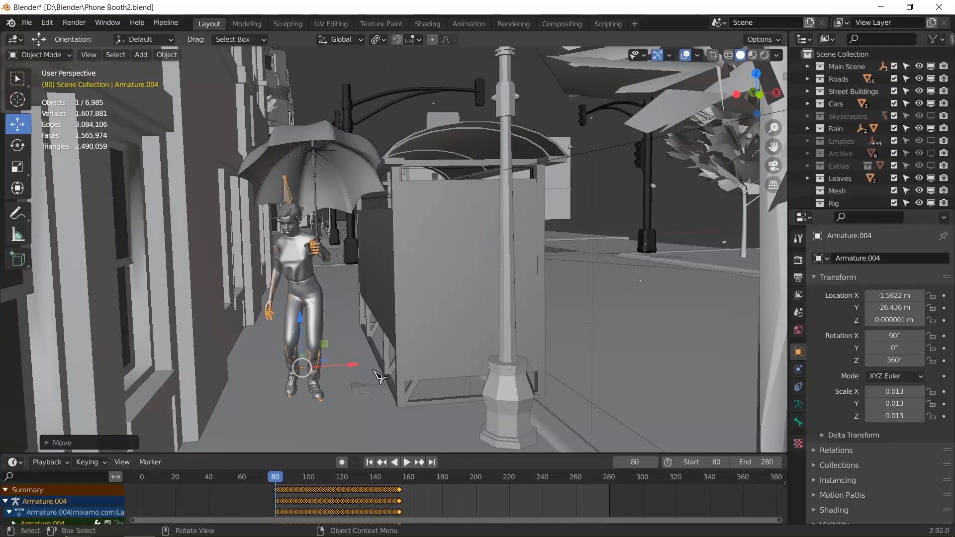
pyautogui.moveTo(356, 368); pyautogui.dragTo(351, 370)
# Advance the animation to frame 98 and select the armature of the figure with the black umbrella on the far sidewalk
pyautogui.moveTo(350, 371); pyautogui.dragTo(446, 240, button='middle')
pyautogui.press('space')
pyautogui.press('space')
pyautogui.click(450, 214)
pyautogui.press('KP_Decimal')
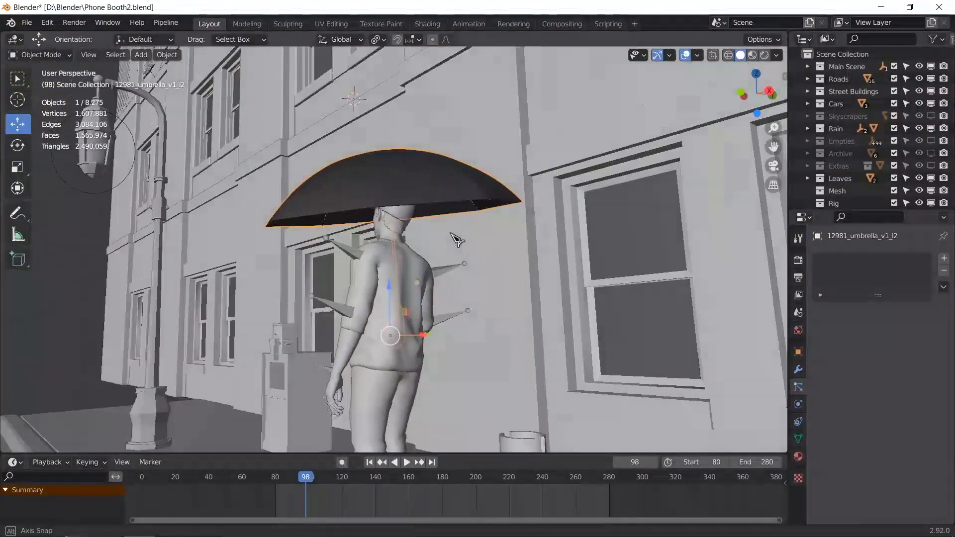
pyautogui.click(354, 243)
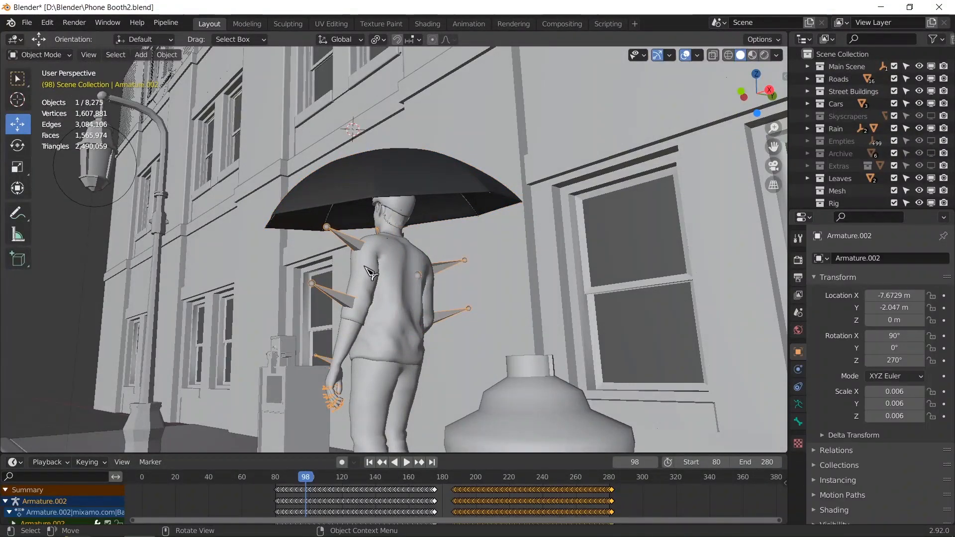
# Examine the black-umbrella figure's walk through the camera between frame 98 and about frame 178
pyautogui.press('KP_0')
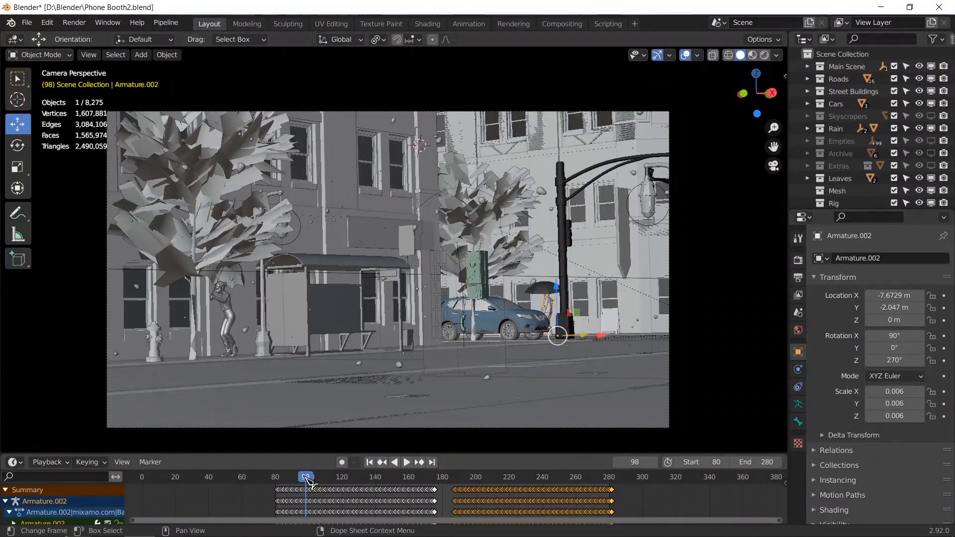
pyautogui.press('space')
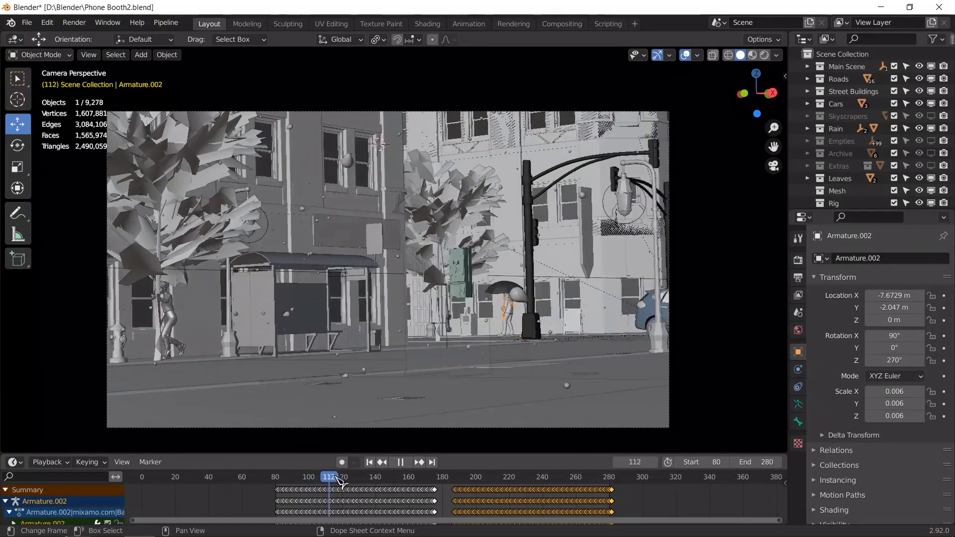
pyautogui.moveTo(344, 480); pyautogui.dragTo(368, 488)
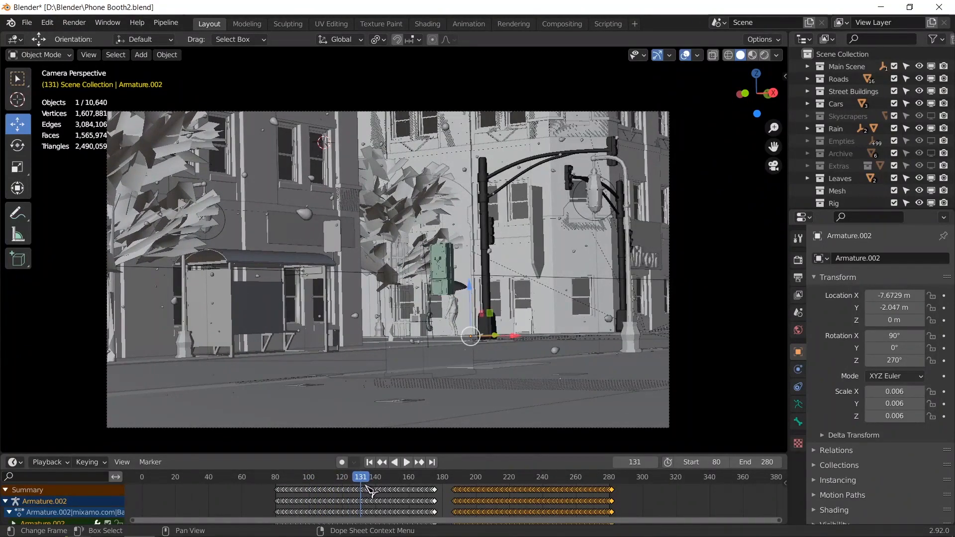
pyautogui.click(435, 483)
pyautogui.press('space')
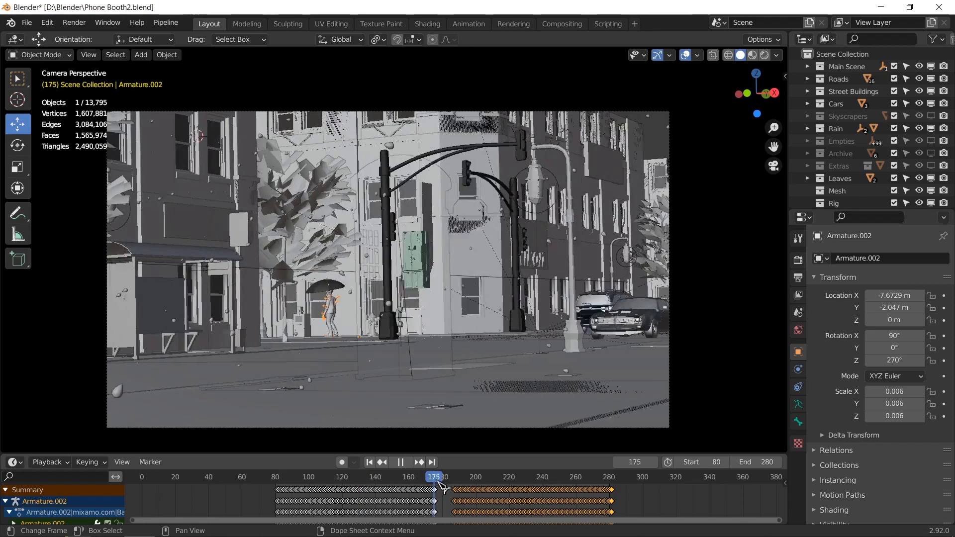
pyautogui.click(412, 486)
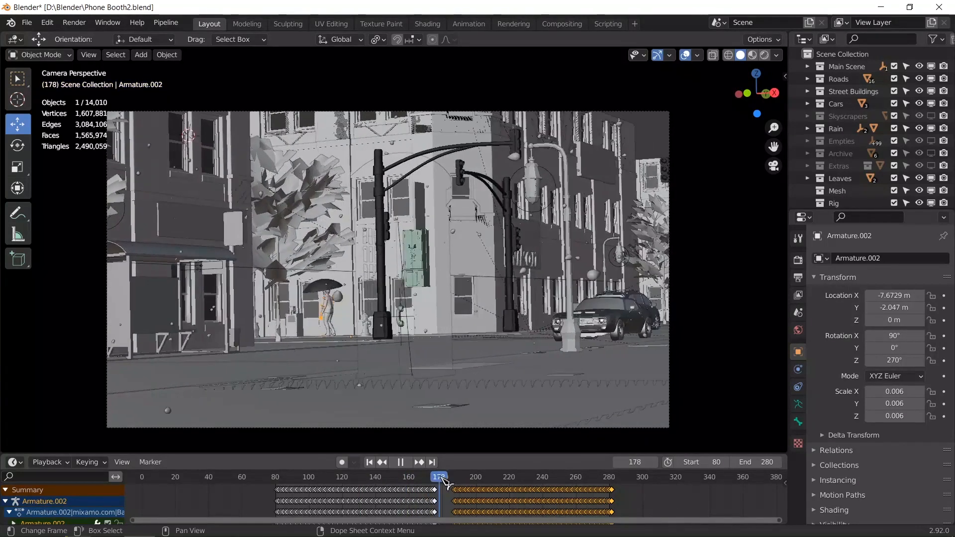
# Delete the selected second block of keyframes after frame 180 from the black-umbrella figure's armature
pyautogui.moveTo(458, 477); pyautogui.dragTo(448, 481)
pyautogui.press('x')
pyautogui.click(506, 499)
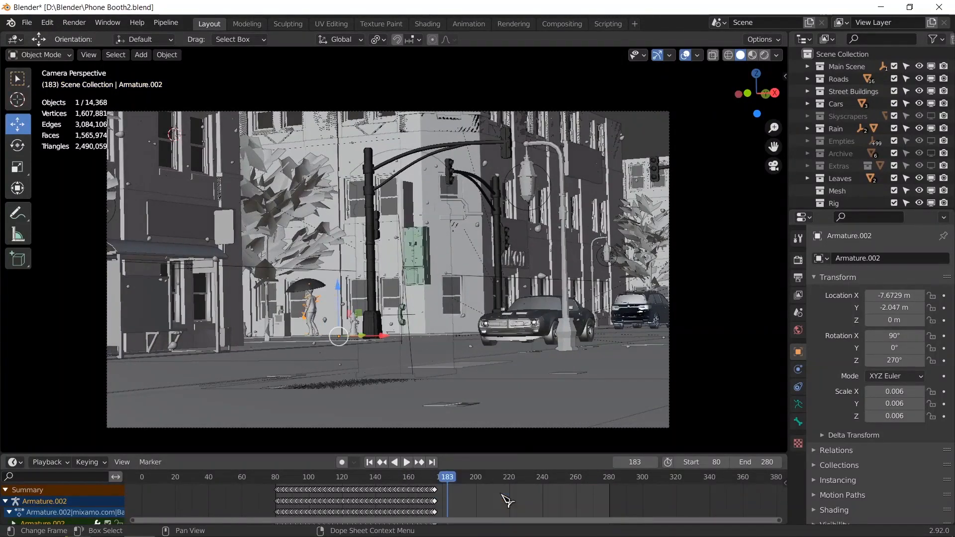
# Copy all remaining keyframes of the black-umbrella figure's armature and paste them at frame 152
pyautogui.click(426, 482)
pyautogui.press('space')
pyautogui.press('space')
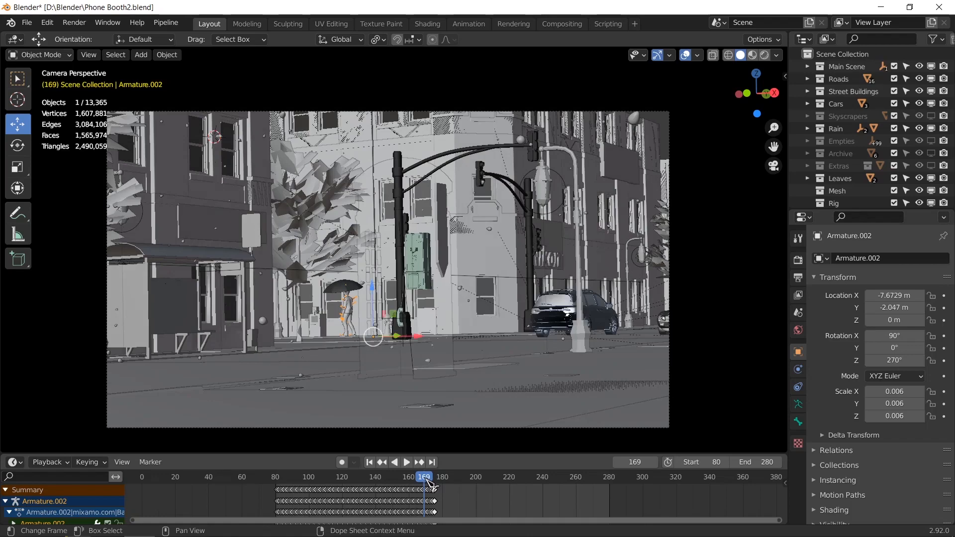
pyautogui.press('a')
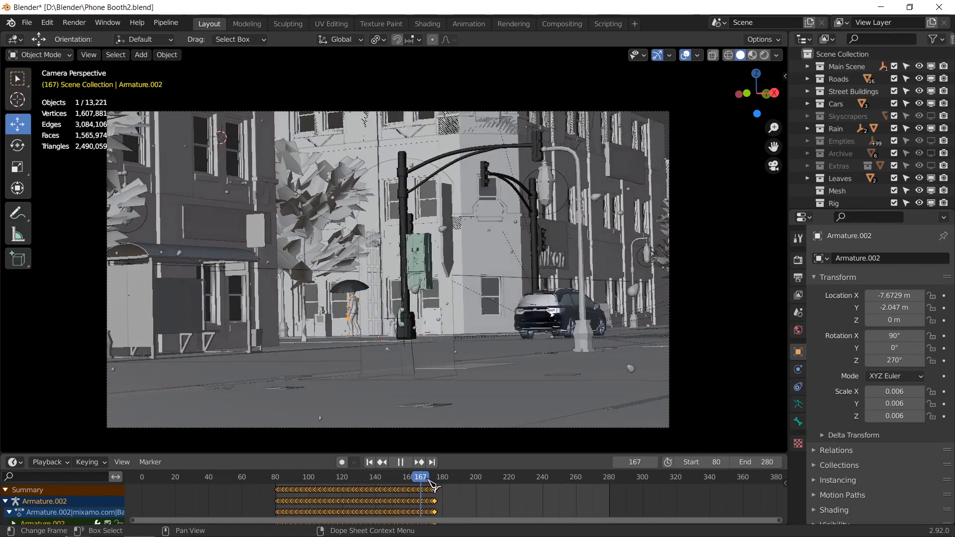
pyautogui.press('space')
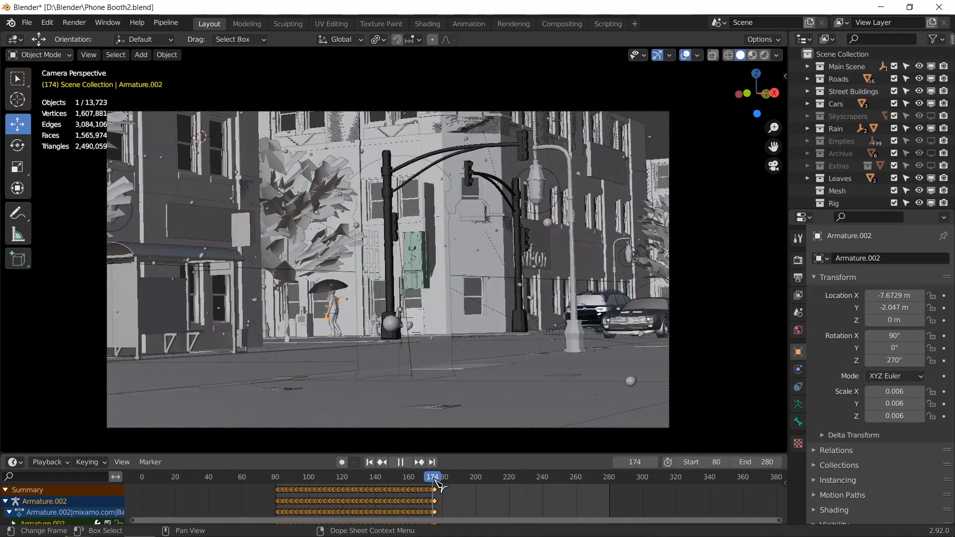
pyautogui.click(417, 480)
pyautogui.moveTo(417, 481); pyautogui.dragTo(397, 483)
pyautogui.press('space')
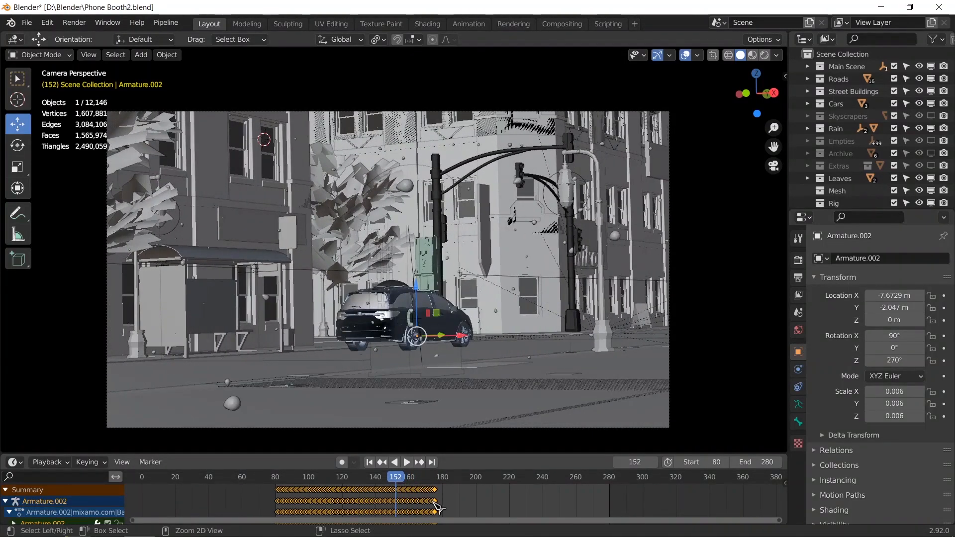
pyautogui.moveTo(448, 453); pyautogui.dragTo(448, 343)
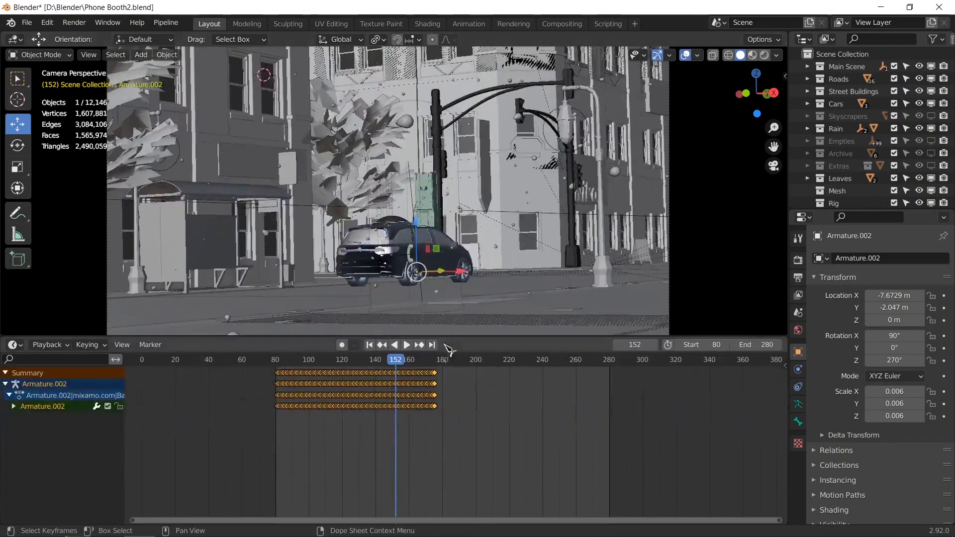
pyautogui.hotkey('ctrl', 'c')
pyautogui.hotkey('ctrl', 'v')
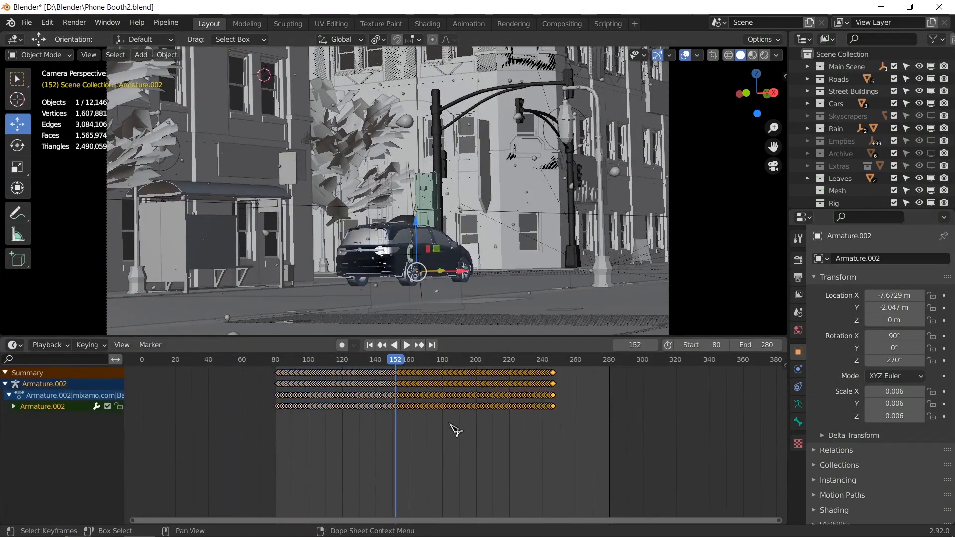
pyautogui.moveTo(460, 336); pyautogui.dragTo(456, 429)
# Review the black-umbrella figure's extended walk through the camera up to frame 182
pyautogui.click(308, 465)
pyautogui.press('space')
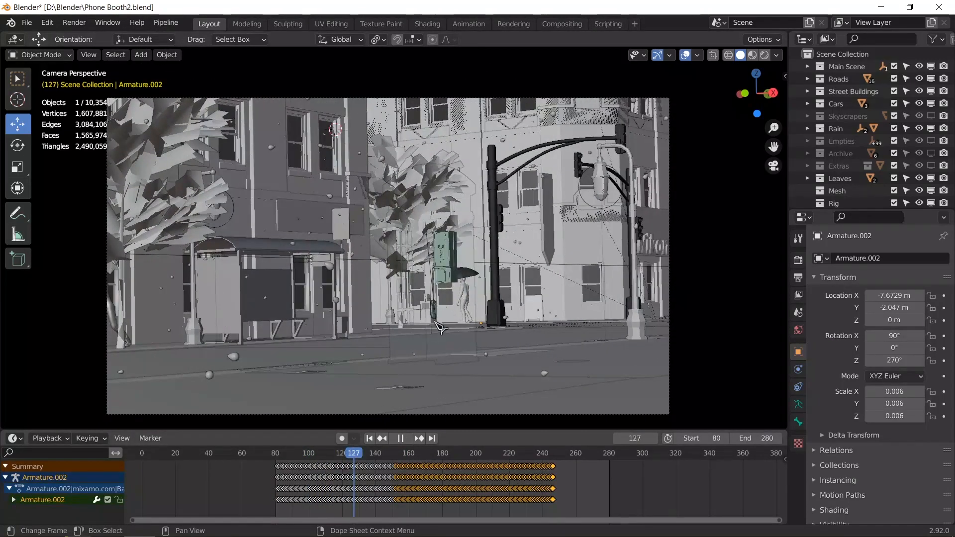
pyautogui.press('space')
pyautogui.click(472, 301)
pyautogui.click(467, 295)
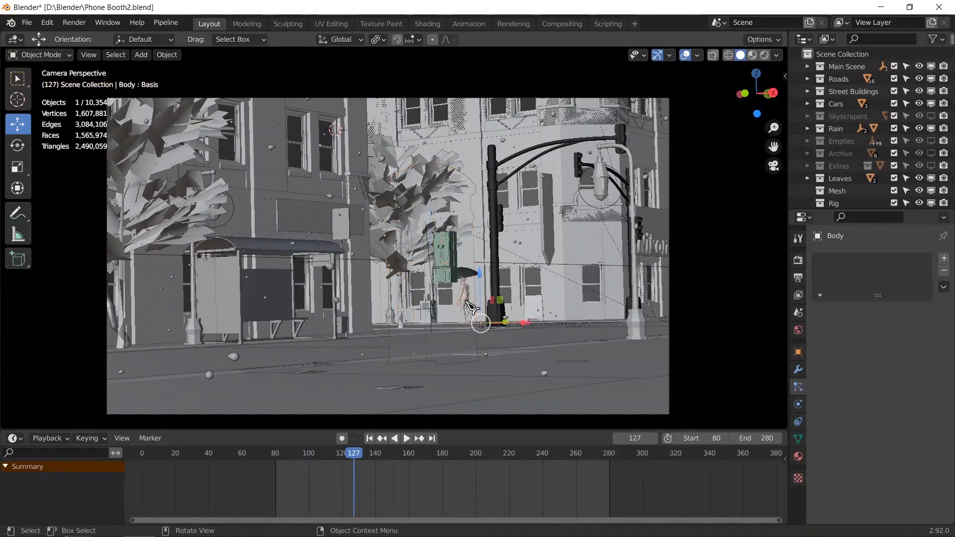
pyautogui.click(467, 299)
pyautogui.click(467, 302)
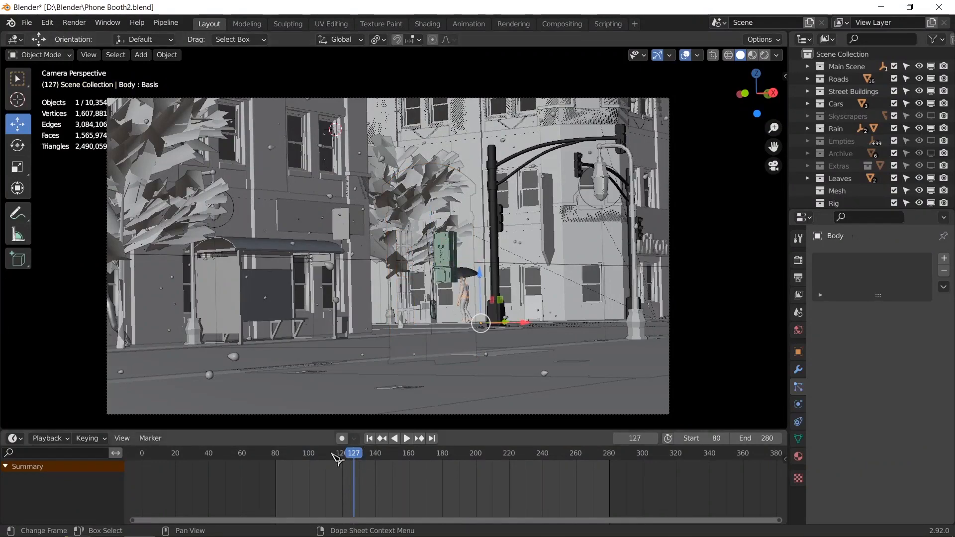
pyautogui.moveTo(331, 452); pyautogui.dragTo(432, 447)
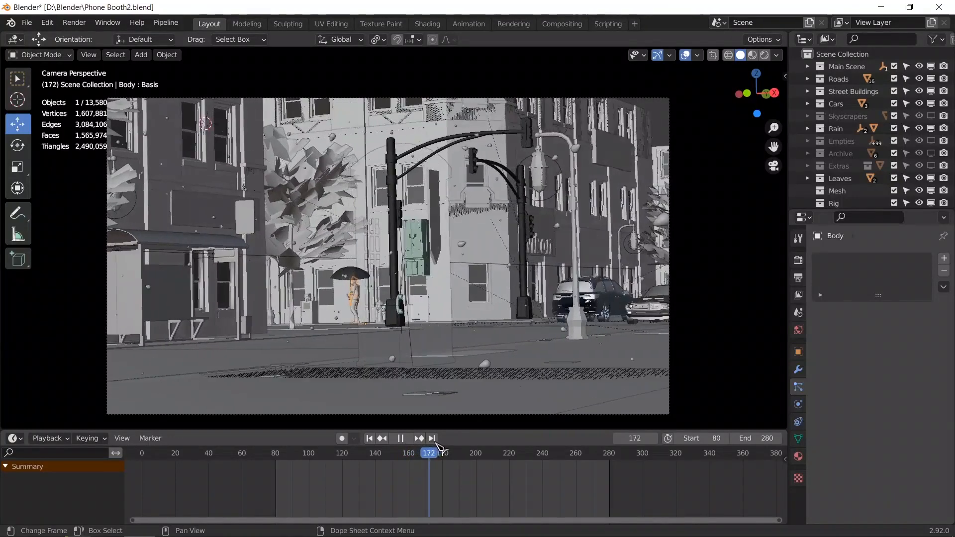
pyautogui.press('space')
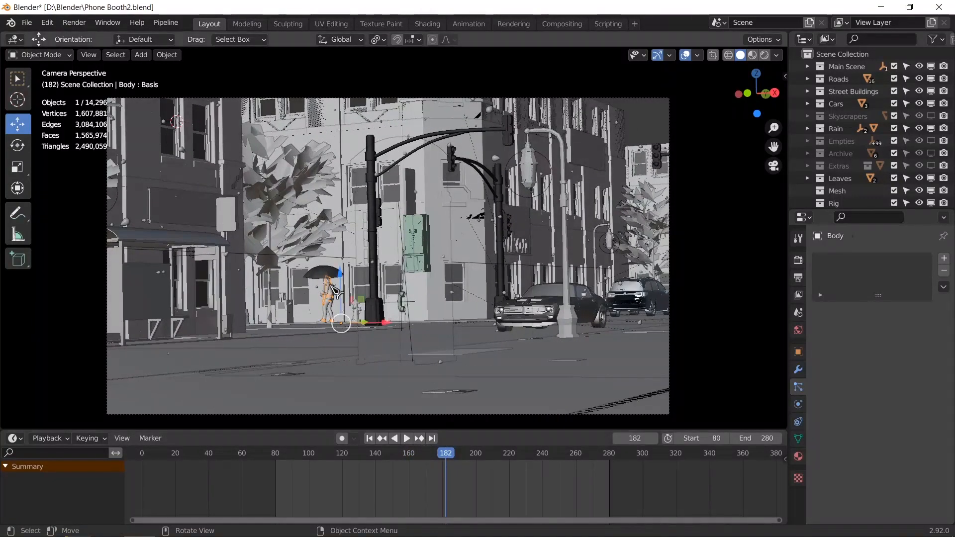
pyautogui.click(333, 287)
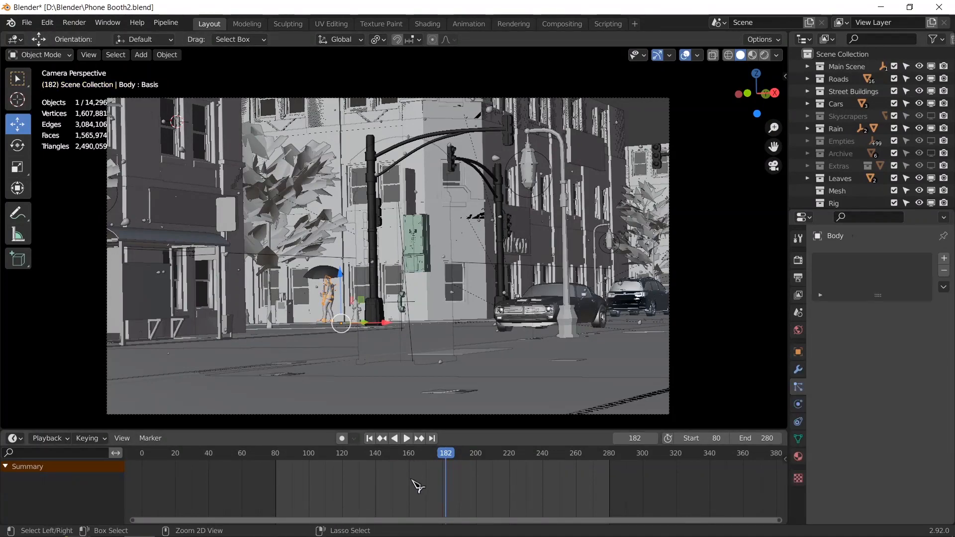
# Undo the recent selection changes back to the selected armature of the black-umbrella figure
pyautogui.hotkey('ctrl', 'z')
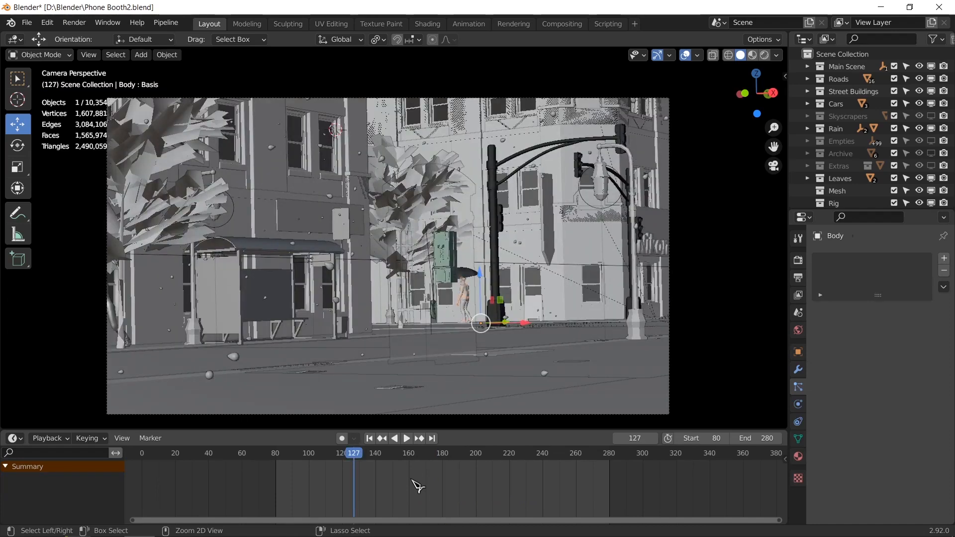
pyautogui.hotkey('ctrl', 'z')
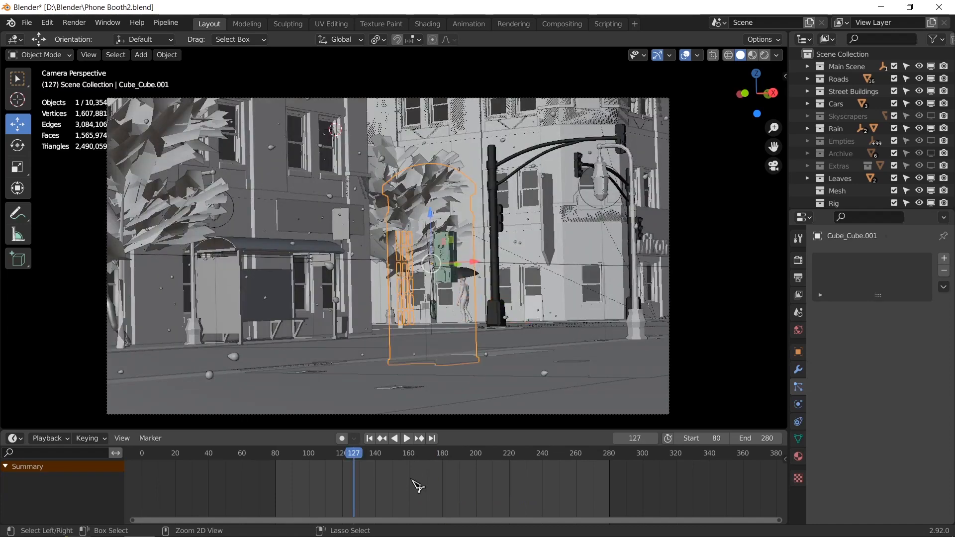
pyautogui.hotkey('ctrl', 'shift', 'z')
pyautogui.hotkey('ctrl', 'z')
pyautogui.hotkey('ctrl', 'z')
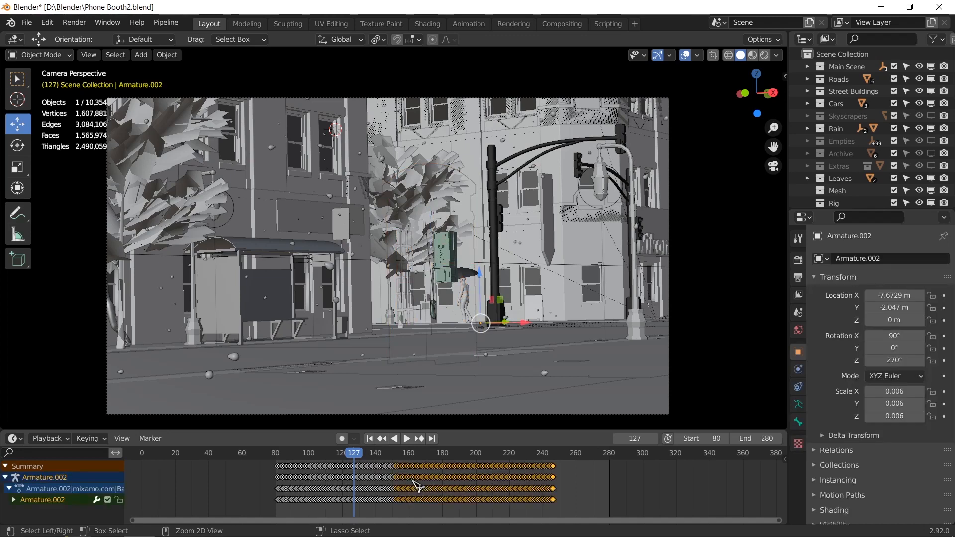
# Check the walk around the keyframe joint, stop at frame 152, and undo the keyframe paste
pyautogui.press('space')
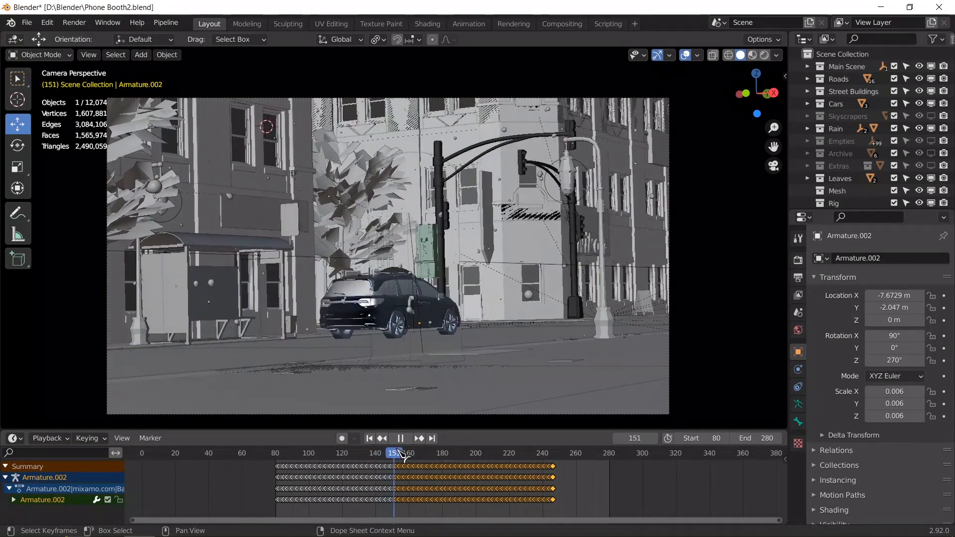
pyautogui.moveTo(397, 450); pyautogui.dragTo(395, 452)
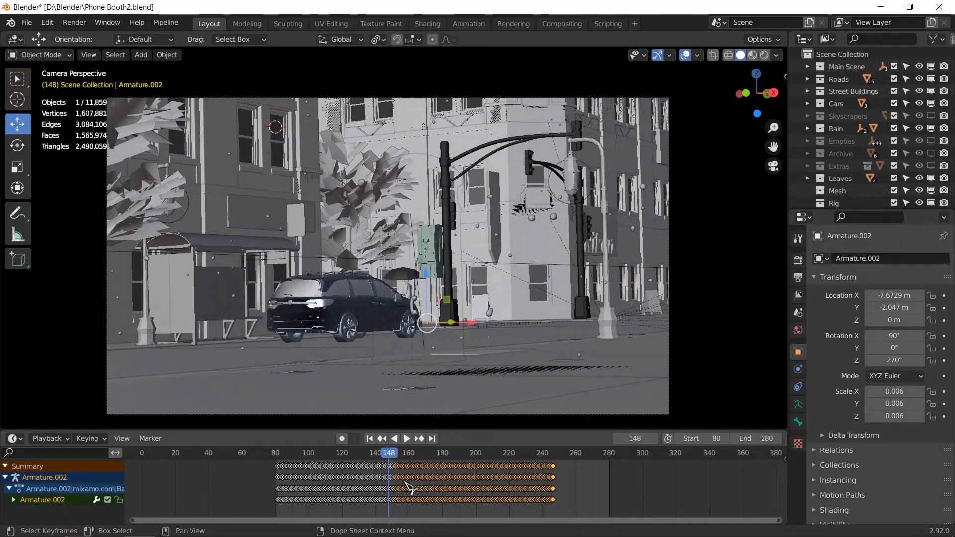
pyautogui.press('Right')
pyautogui.press('Right')
pyautogui.press('Right')
pyautogui.press('Right')
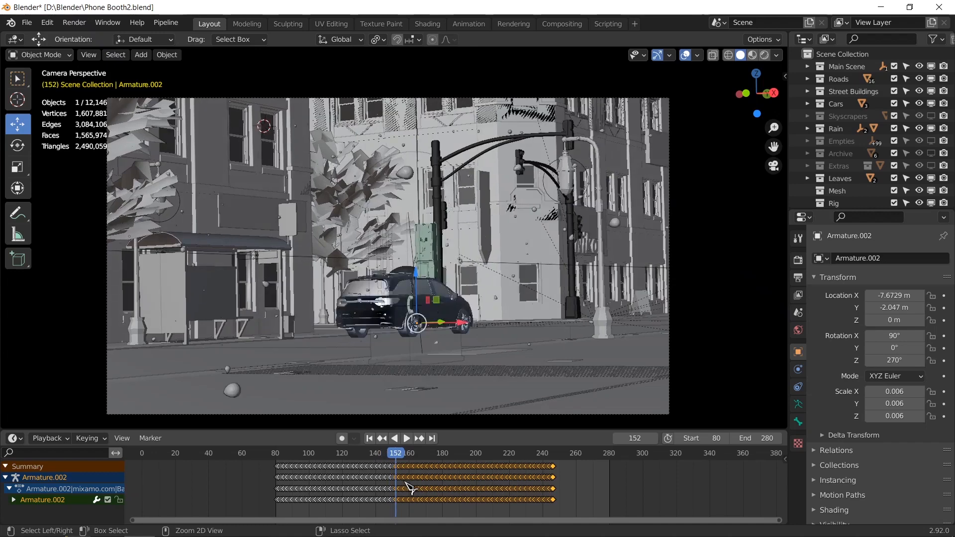
pyautogui.hotkey('ctrl', 'z')
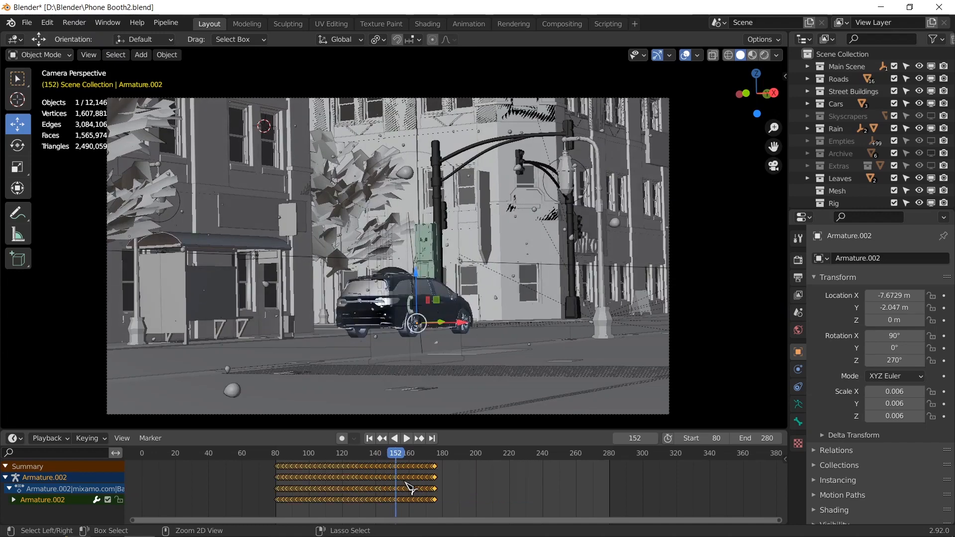
# Delete the armature's old trailing keyframes past frame 152 and paste the copied walk keyframes at that frame
pyautogui.moveTo(455, 510); pyautogui.dragTo(417, 470)
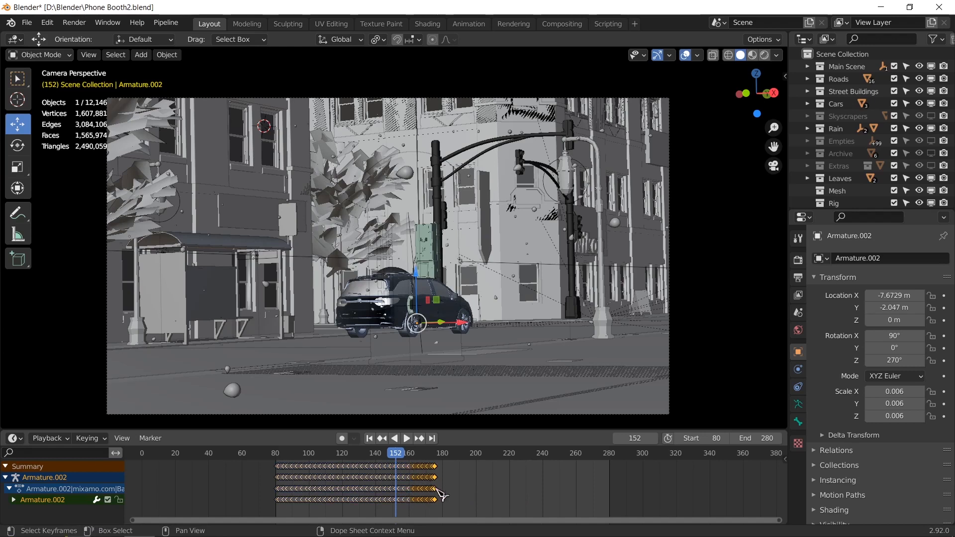
pyautogui.moveTo(452, 506); pyautogui.dragTo(405, 471)
pyautogui.press('x')
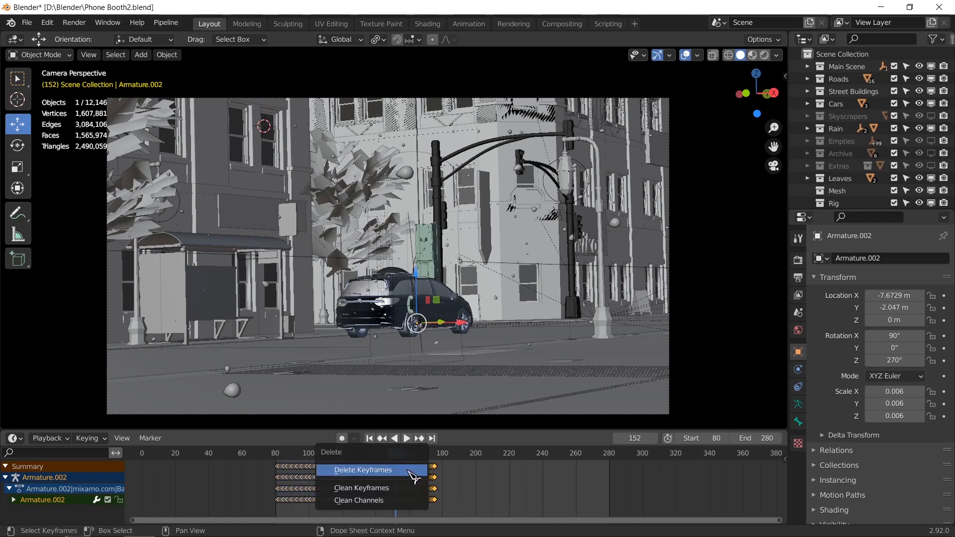
pyautogui.click(414, 471)
pyautogui.hotkey('ctrl', 'z')
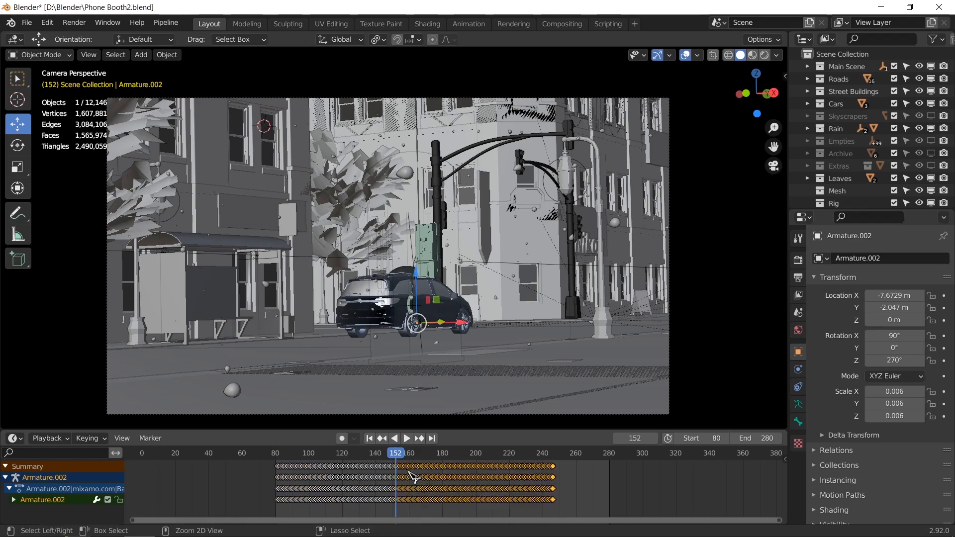
# At frame 246, move the black-umbrella figure's armature along X to about -10.635 m, then review the animation back to frame 102
pyautogui.moveTo(392, 455); pyautogui.dragTo(553, 469)
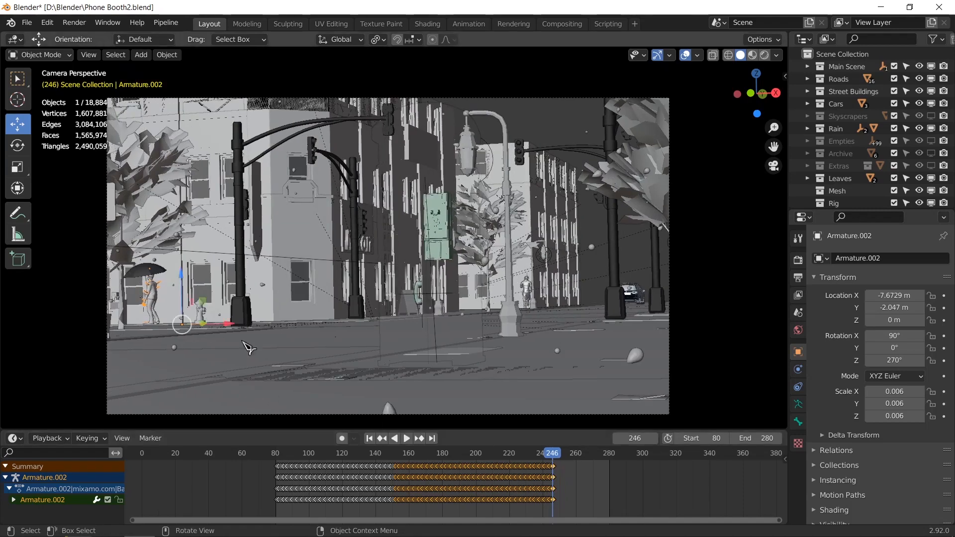
pyautogui.moveTo(231, 325); pyautogui.dragTo(168, 331)
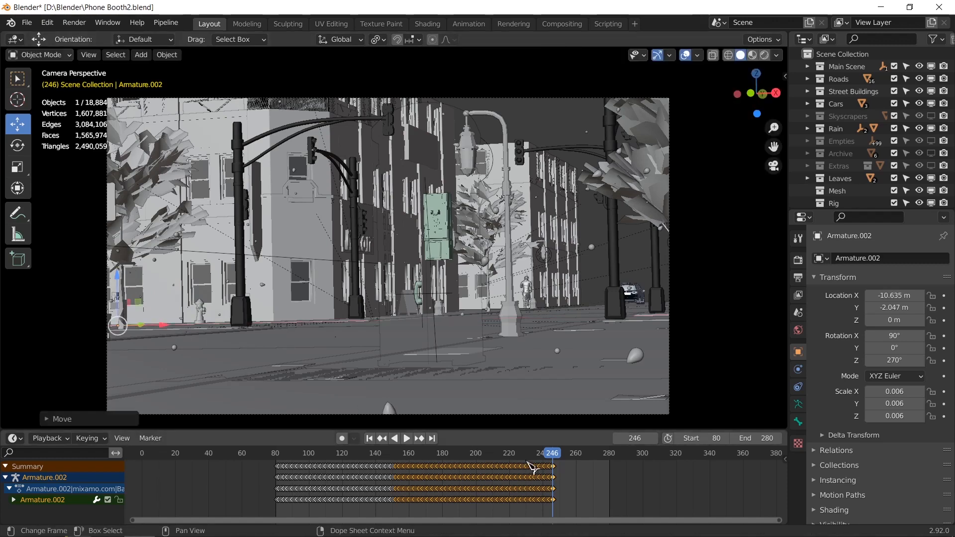
pyautogui.moveTo(553, 462); pyautogui.dragTo(319, 468)
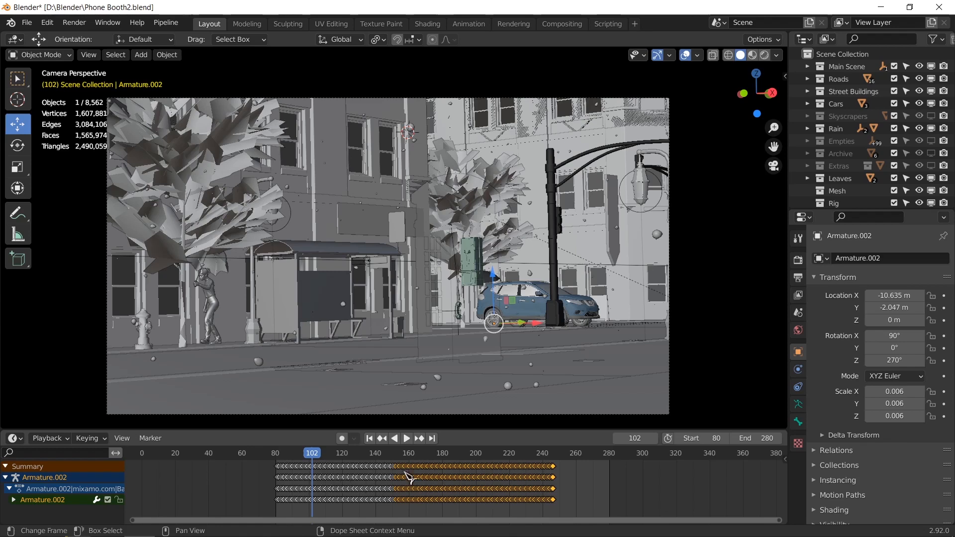
# Try to shift the armature's walk keyframes after frame 102 about 22 frames later and play back the walk across the gap
pyautogui.moveTo(577, 509); pyautogui.dragTo(315, 464)
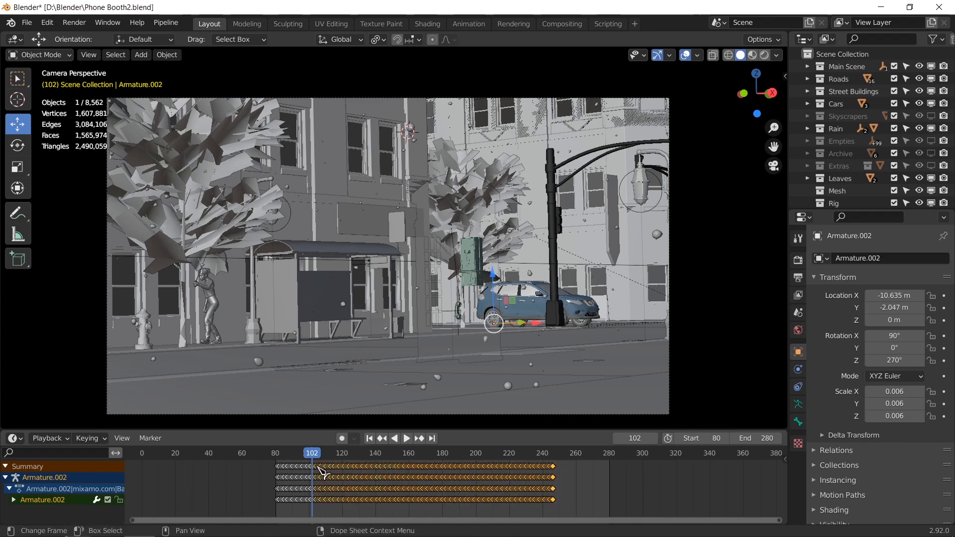
pyautogui.press('g')
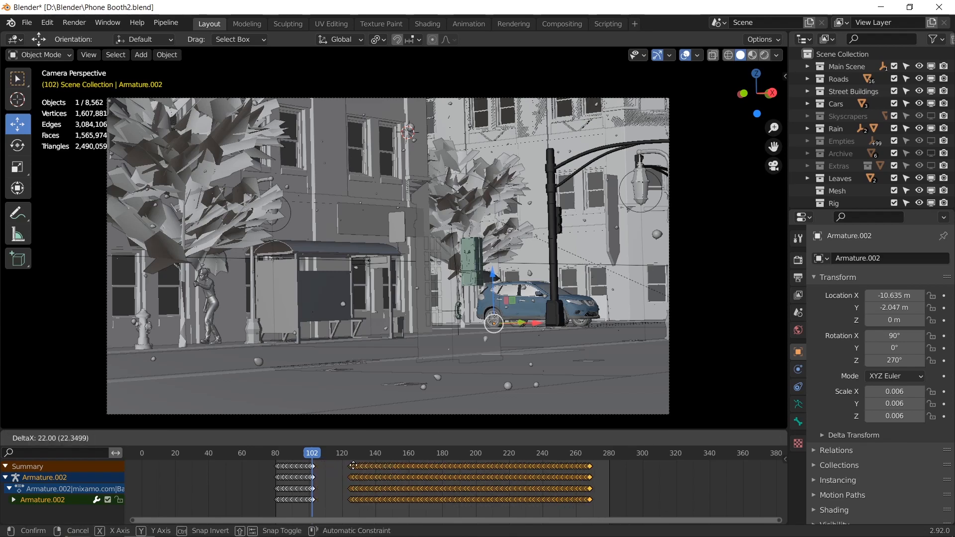
pyautogui.click(353, 466)
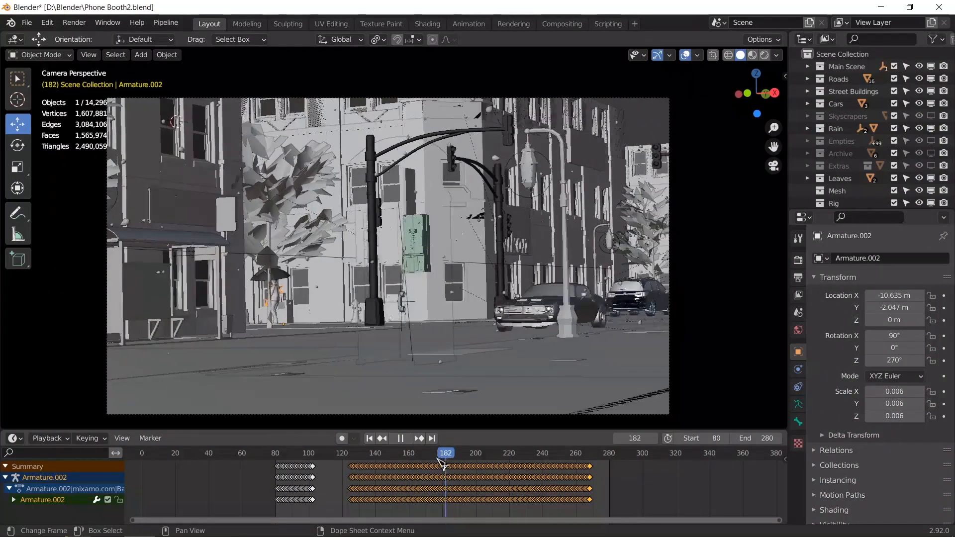
pyautogui.moveTo(441, 461); pyautogui.dragTo(435, 462)
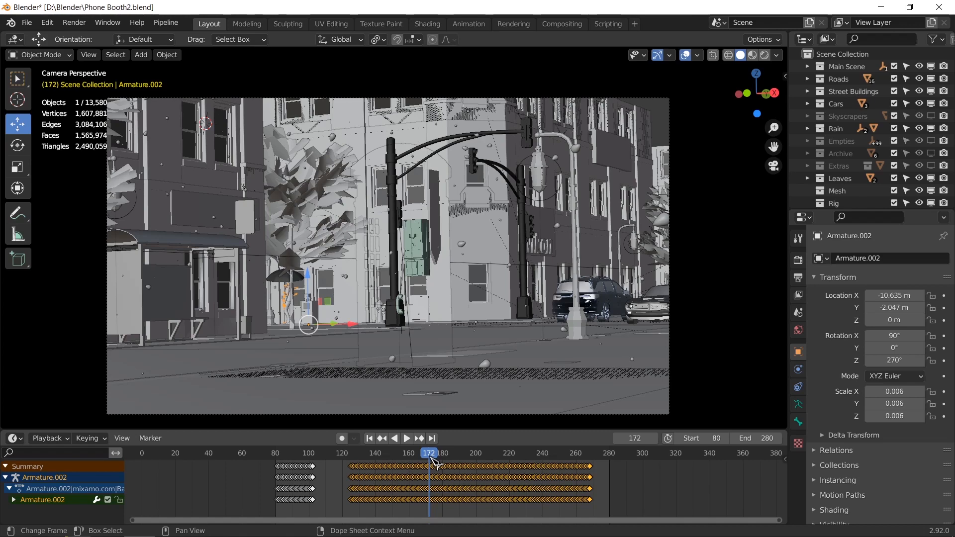
pyautogui.hotkey('shift', 'ctrl', 'space')
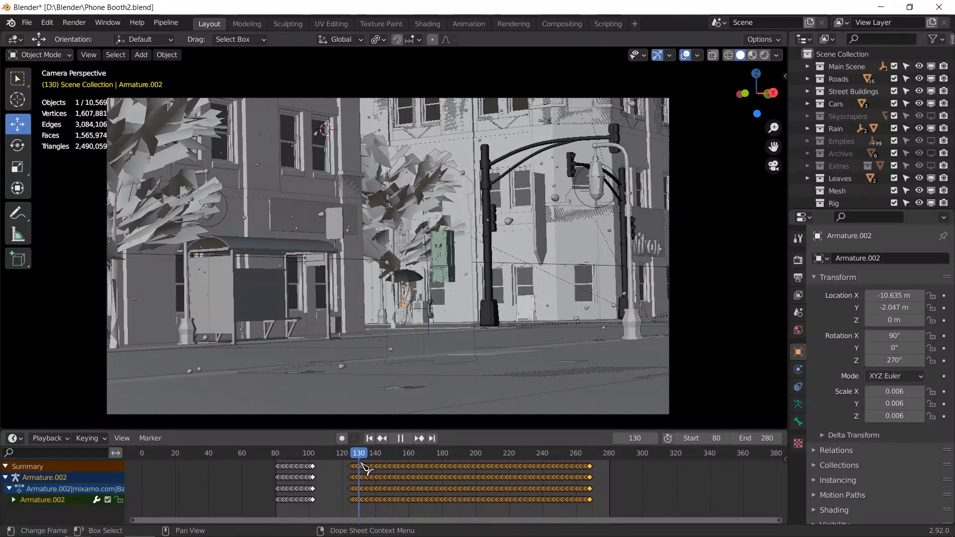
pyautogui.press('space')
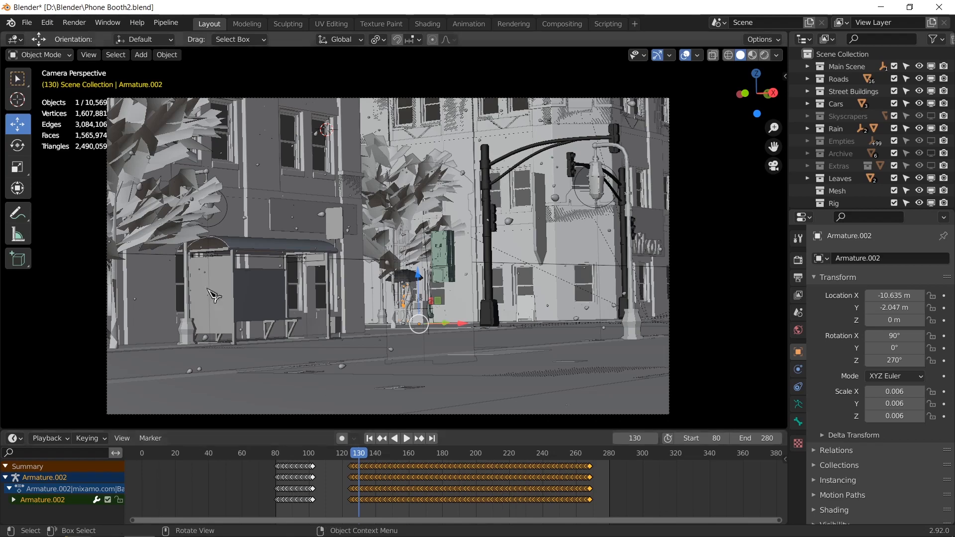
pyautogui.click(47, 23)
pyautogui.click(67, 71)
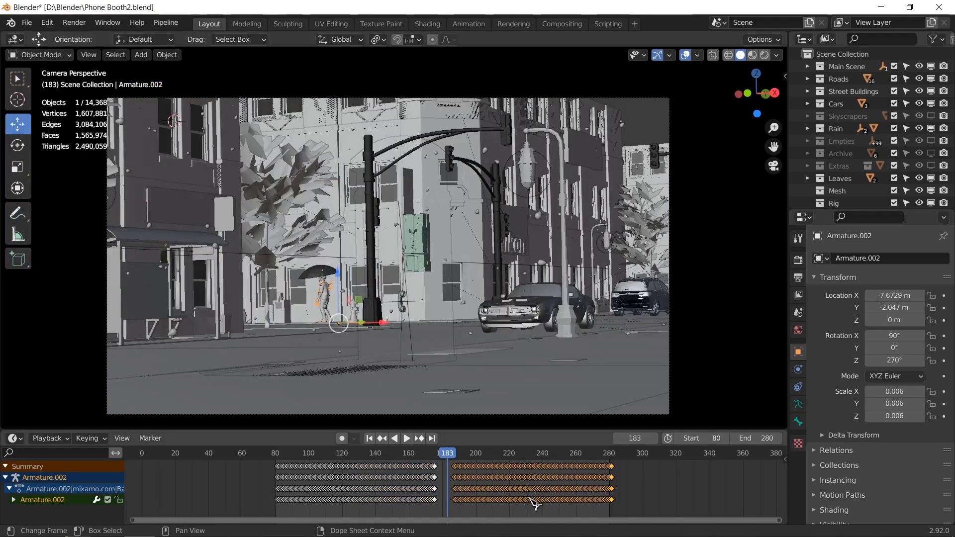
# Delete the second block of walk keyframes past frame 175 from the black-umbrella figure's armature
pyautogui.press('x')
pyautogui.press('Return')
pyautogui.moveTo(432, 456); pyautogui.dragTo(347, 455)
# Review the shortened walk up close until frame 175, and through the camera until the shot's end at frame 280
pyautogui.scroll(-5, 504, 339)
pyautogui.moveTo(503, 333); pyautogui.dragTo(472, 341, button='middle')
pyautogui.press('KP_Decimal')
pyautogui.click(283, 456)
pyautogui.press('space')
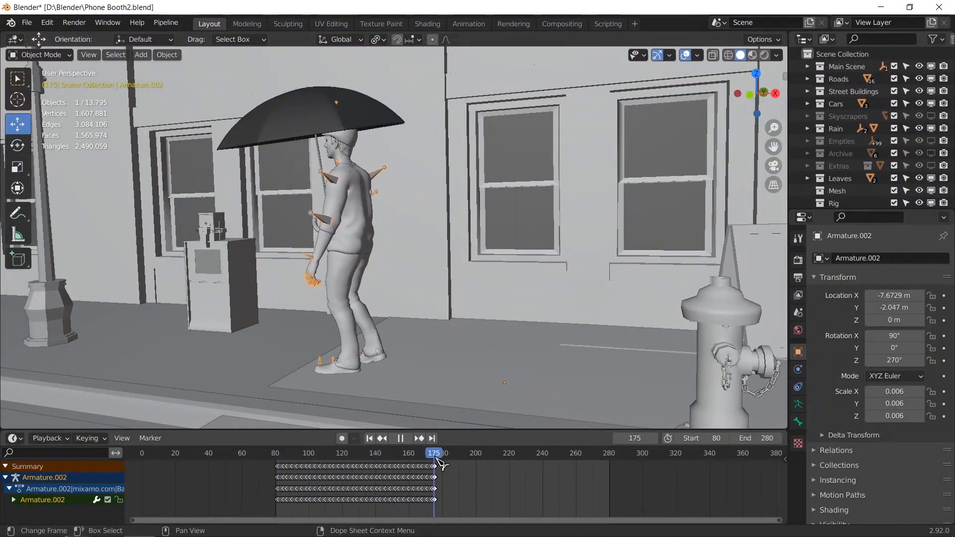
pyautogui.press('space')
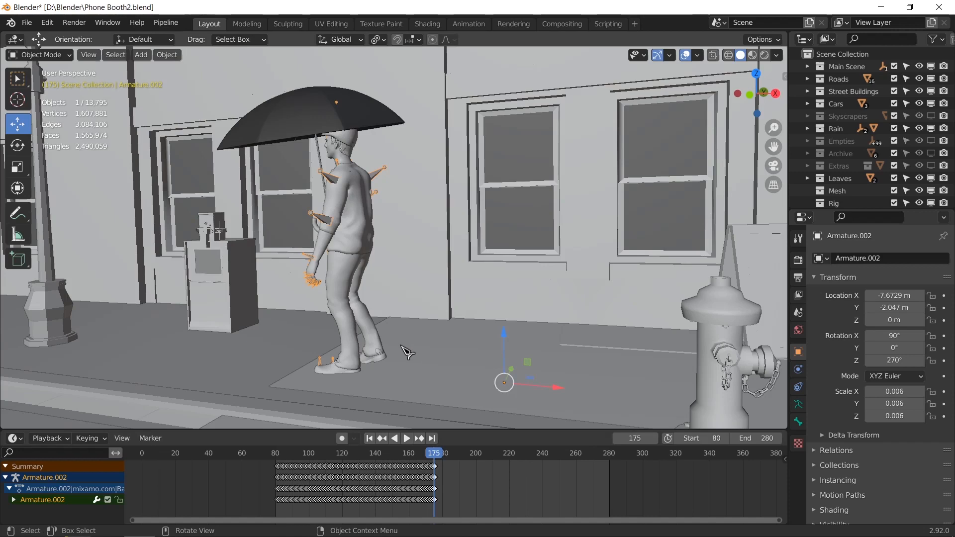
pyautogui.press('KP_0')
pyautogui.moveTo(474, 452); pyautogui.dragTo(434, 455)
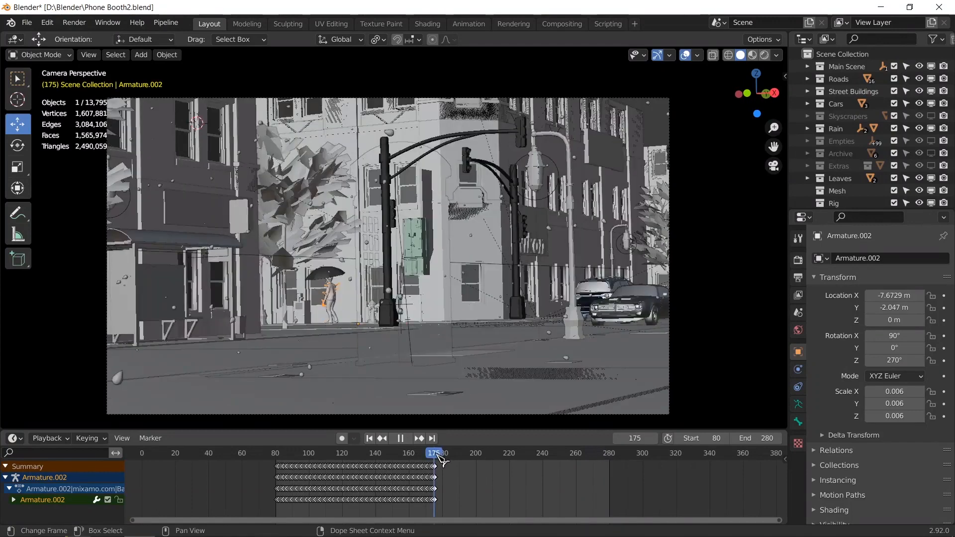
pyautogui.press('space')
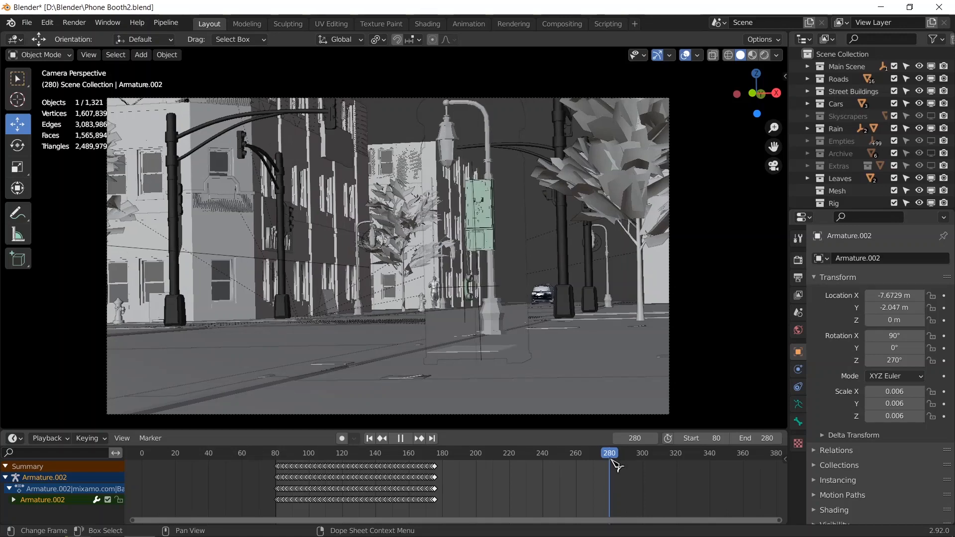
pyautogui.moveTo(609, 466); pyautogui.dragTo(408, 458)
# Select all of the armature's walk keyframes and move the armature along X to about -9.335 m
pyautogui.press('a')
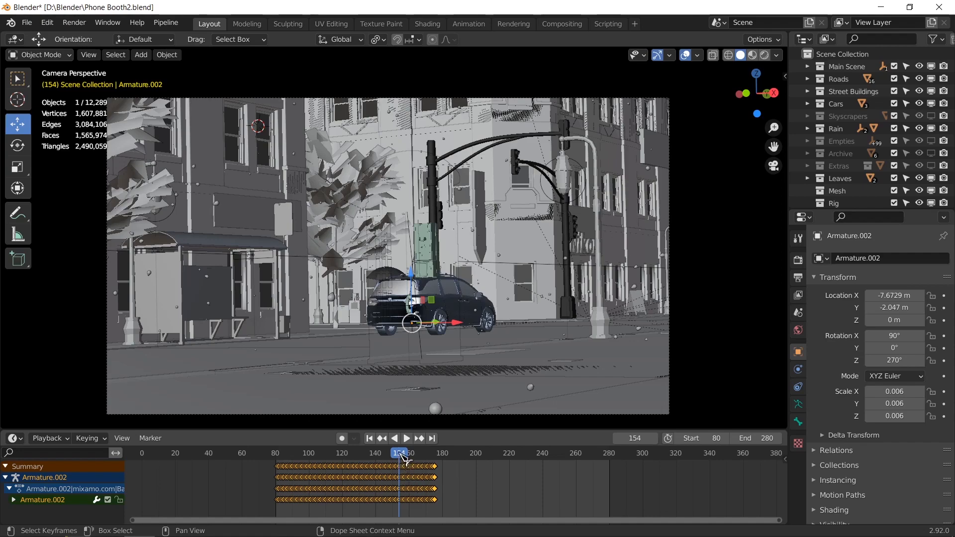
pyautogui.press('space')
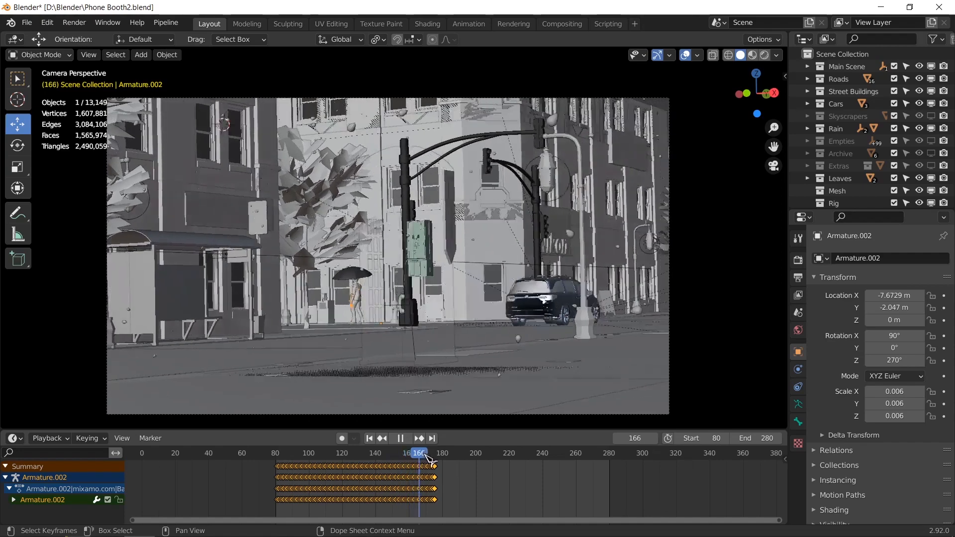
pyautogui.moveTo(437, 461); pyautogui.dragTo(535, 477)
pyautogui.moveTo(261, 326); pyautogui.dragTo(204, 324)
# Delete the armature's keyframes after frame 116 and paste the copied walk keyframes at that frame
pyautogui.moveTo(385, 460); pyautogui.dragTo(279, 452)
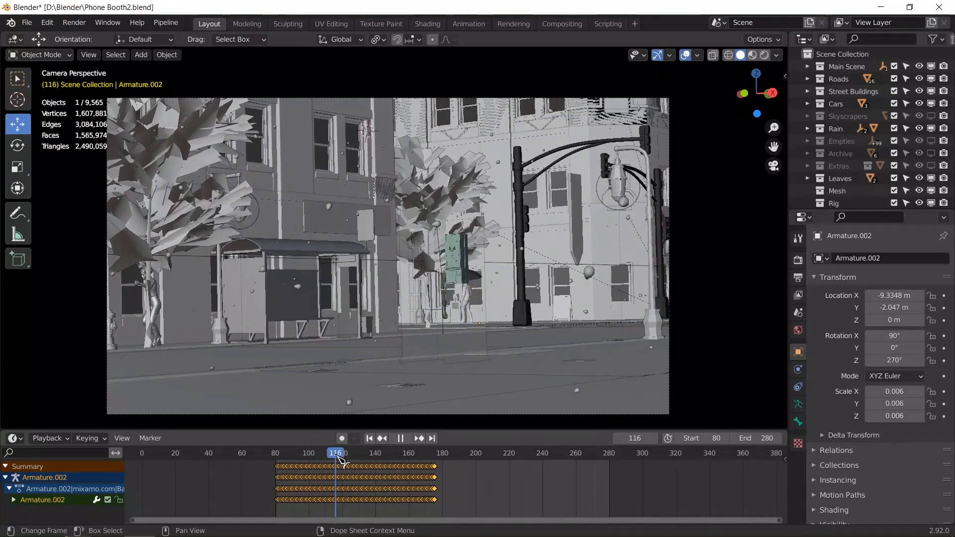
pyautogui.press('space')
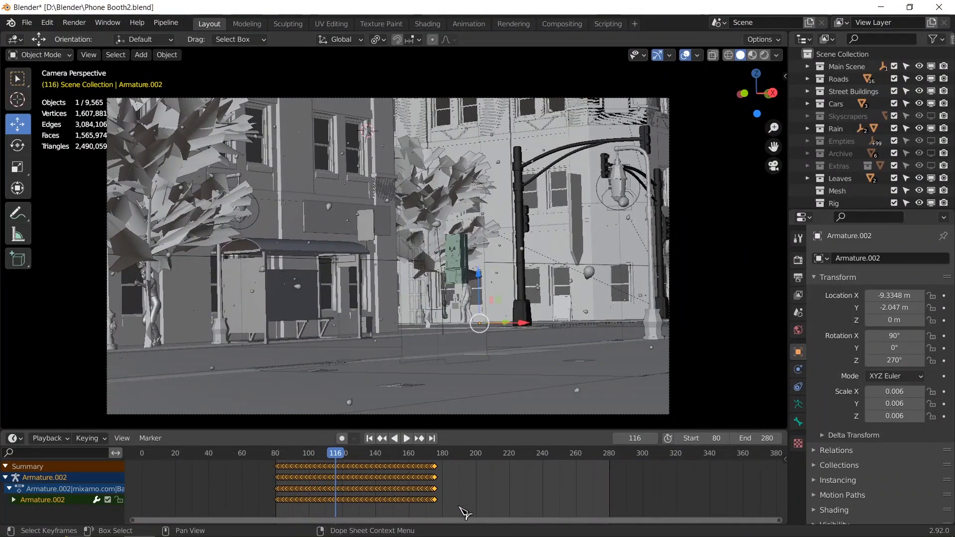
pyautogui.moveTo(460, 505); pyautogui.dragTo(342, 465)
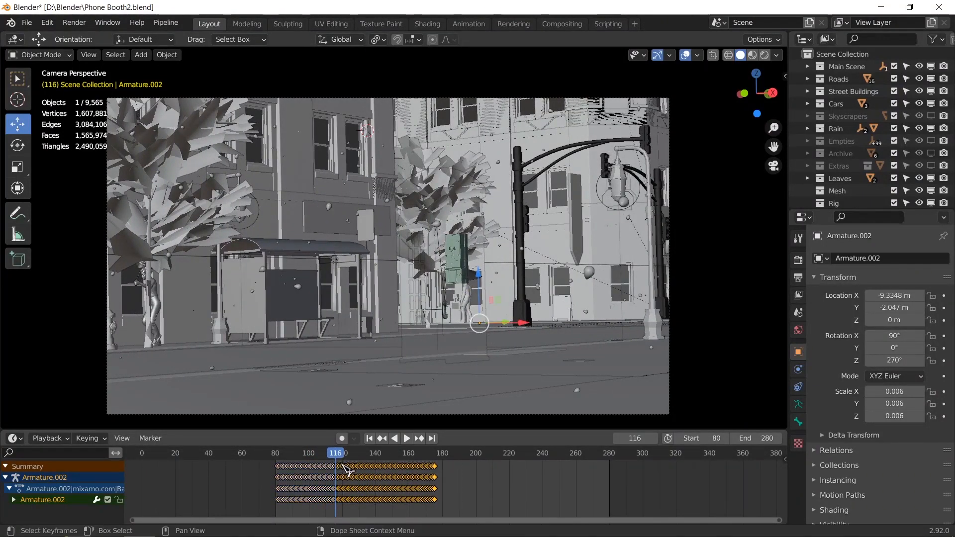
pyautogui.press('x')
pyautogui.click(348, 465)
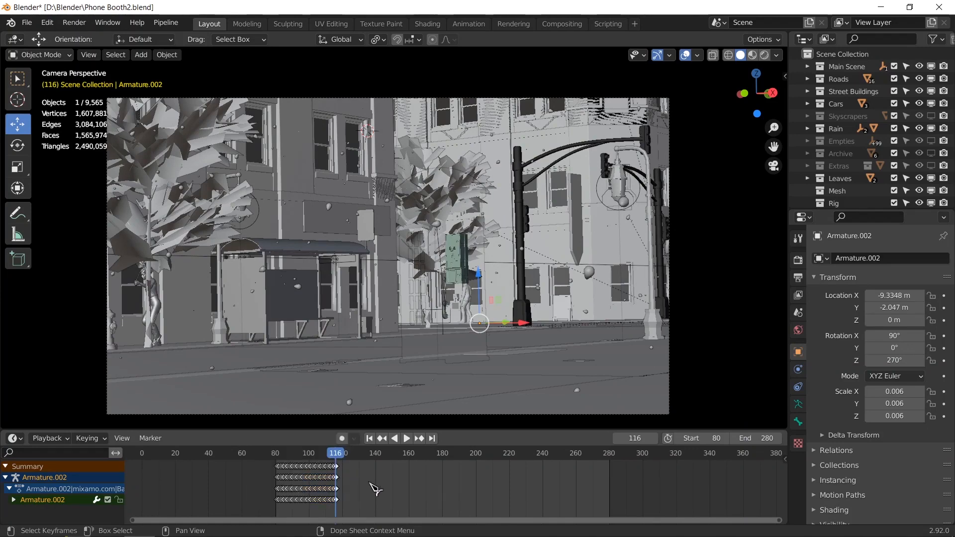
pyautogui.hotkey('ctrl', 'z')
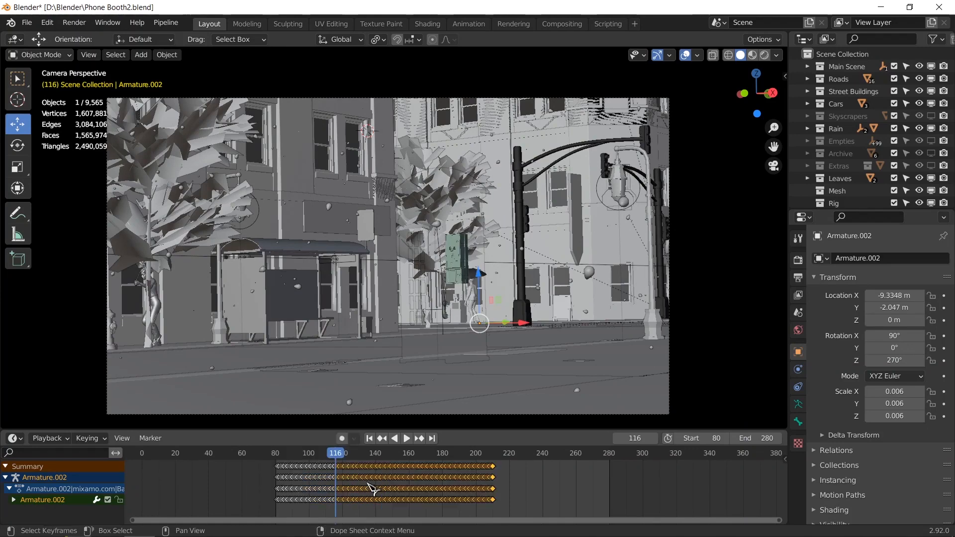
# Shift the pasted block of walk keyframes later in two moves so that it starts at about frame 145, checking playback in between
pyautogui.moveTo(336, 454)
pyautogui.mouseDown()
pyautogui.moveTo(326, 454)
pyautogui.moveTo(518, 467)
pyautogui.moveTo(342, 467)
pyautogui.mouseUp()
pyautogui.press('g')
pyautogui.click(380, 465)
pyautogui.press('space')
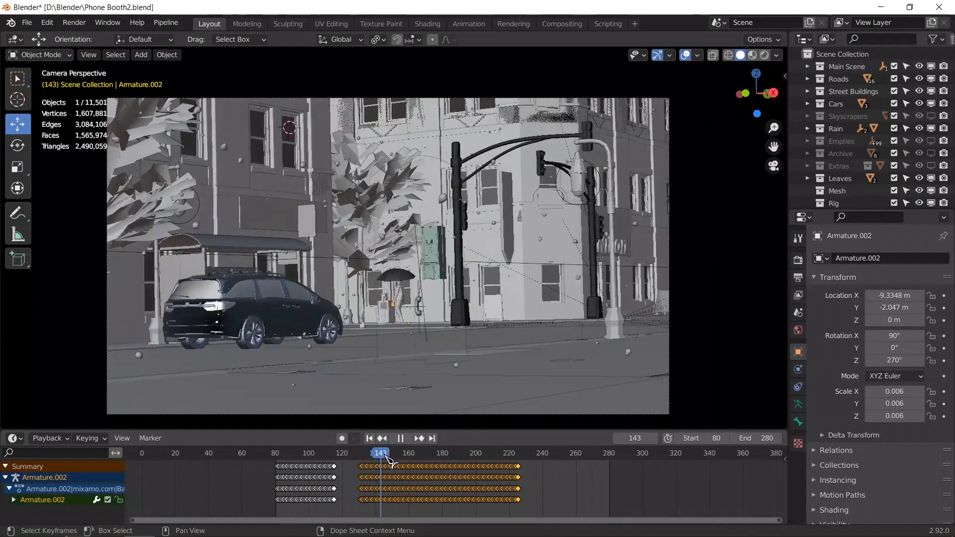
pyautogui.press('space')
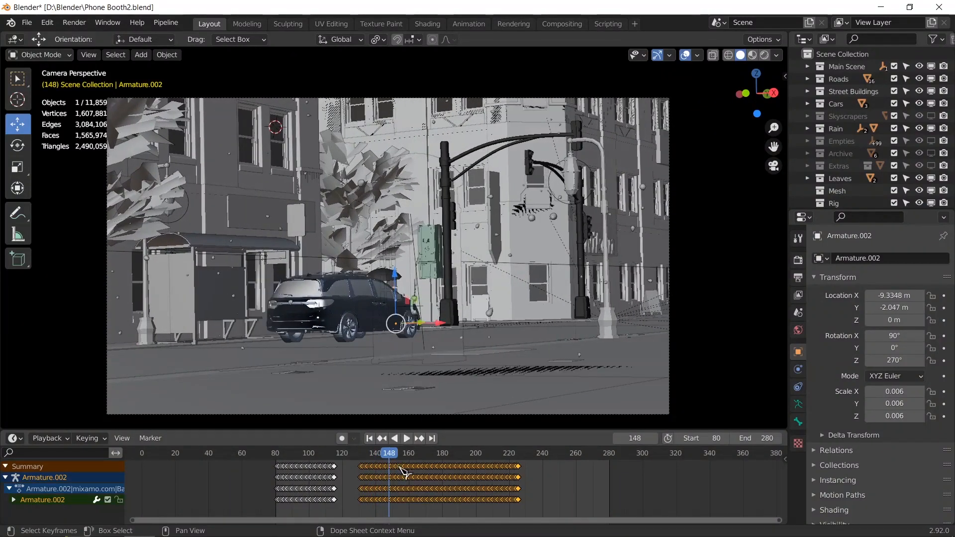
pyautogui.press('g')
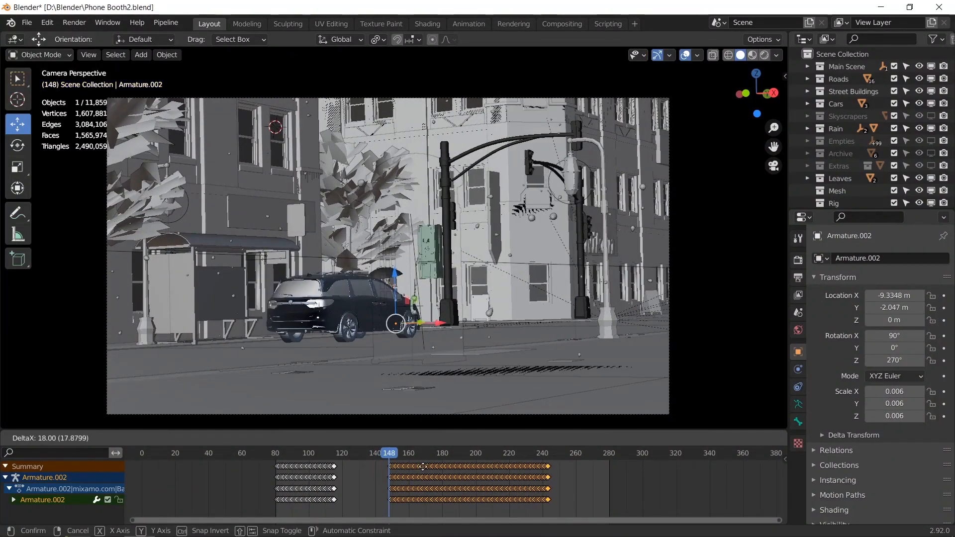
pyautogui.click(418, 467)
# Review the retimed walk through the camera and up close around the black-umbrella figure, stopping at frame 242
pyautogui.moveTo(325, 456); pyautogui.dragTo(373, 463)
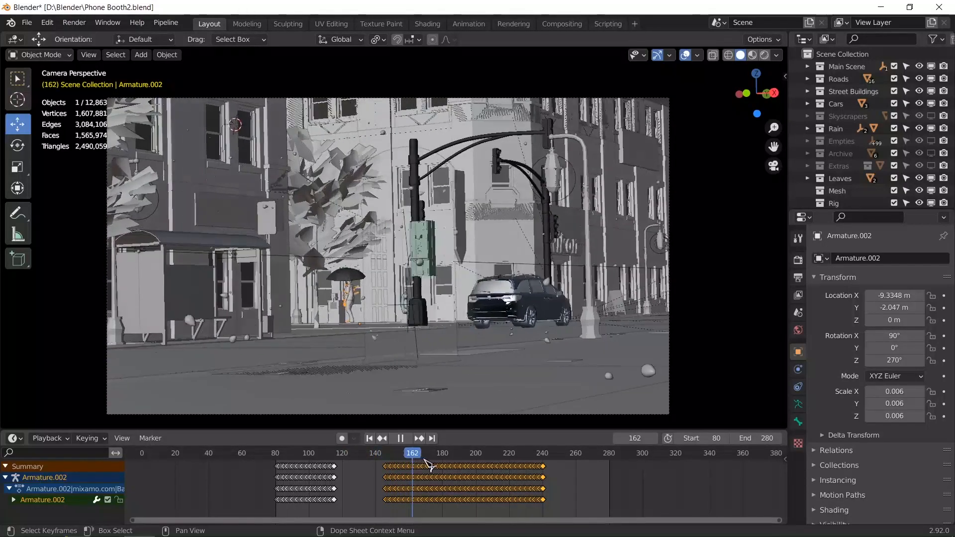
pyautogui.moveTo(463, 458); pyautogui.dragTo(423, 457)
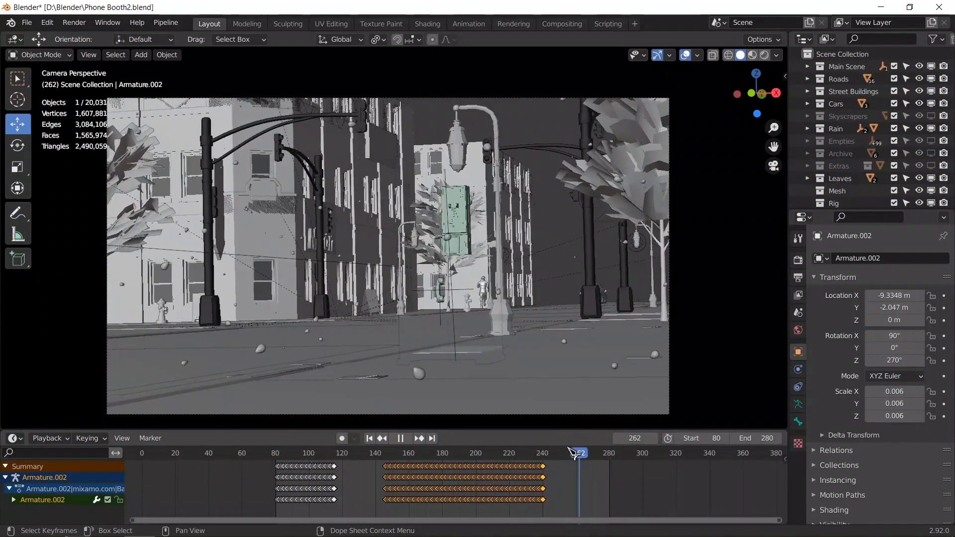
pyautogui.moveTo(572, 453); pyautogui.dragTo(281, 457)
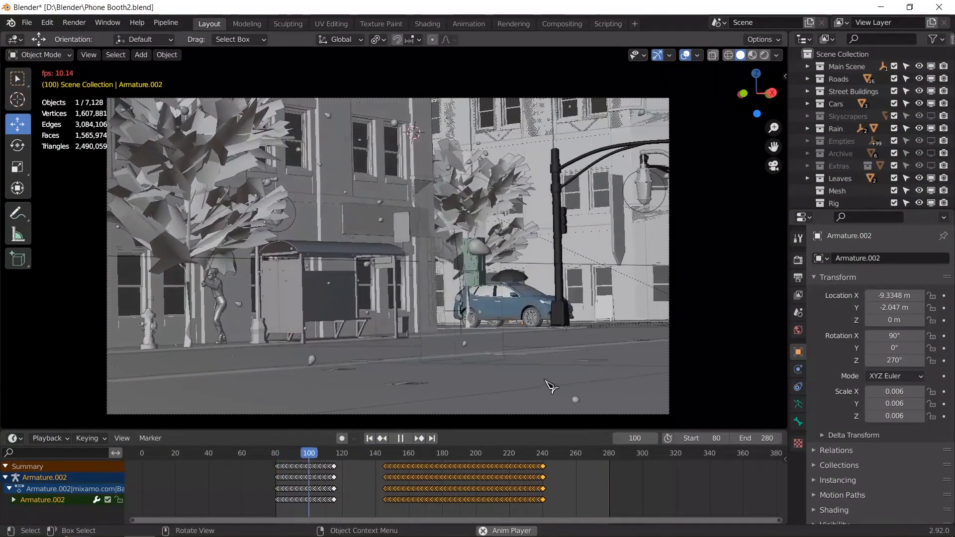
pyautogui.press('space')
pyautogui.moveTo(547, 349); pyautogui.dragTo(546, 352, button='middle')
pyautogui.press('KP_Decimal')
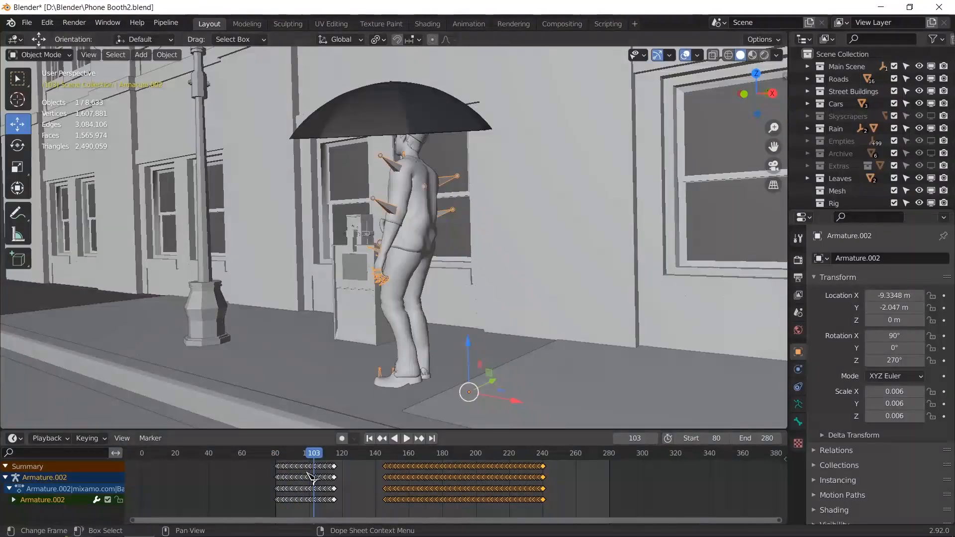
pyautogui.press('space')
pyautogui.click(289, 456)
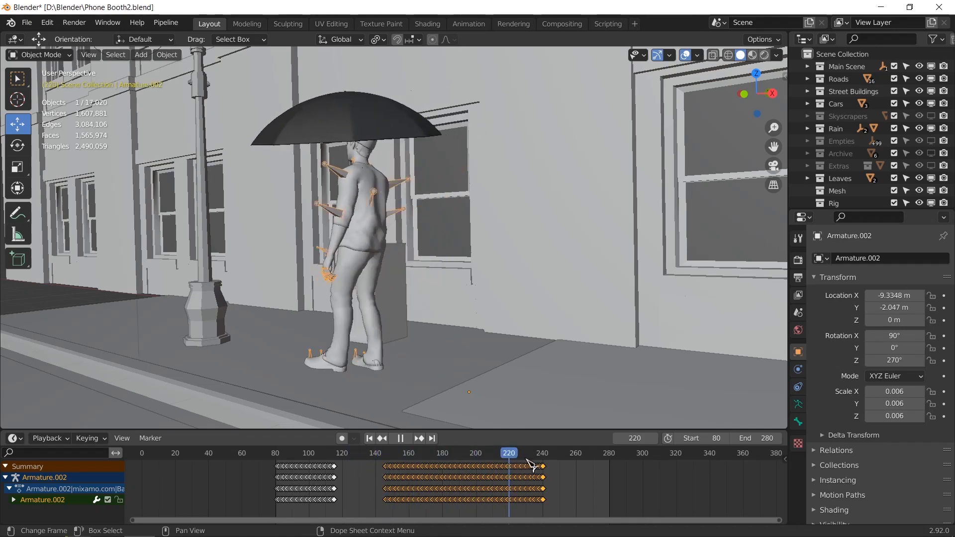
pyautogui.press('space')
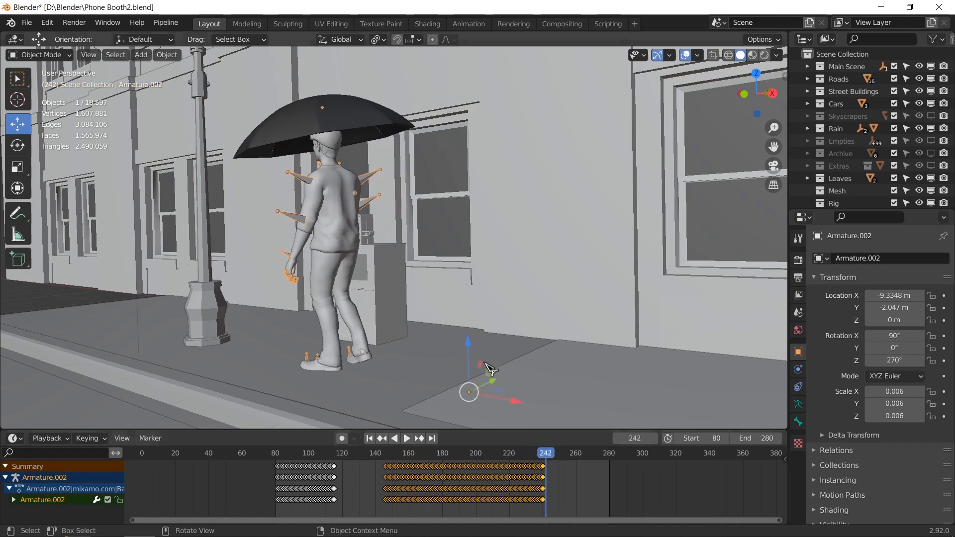
# Play the shot through the camera from frame 80 to its end and save the file
pyautogui.press('KP_0')
pyautogui.moveTo(279, 456); pyautogui.dragTo(275, 457)
pyautogui.press('space')
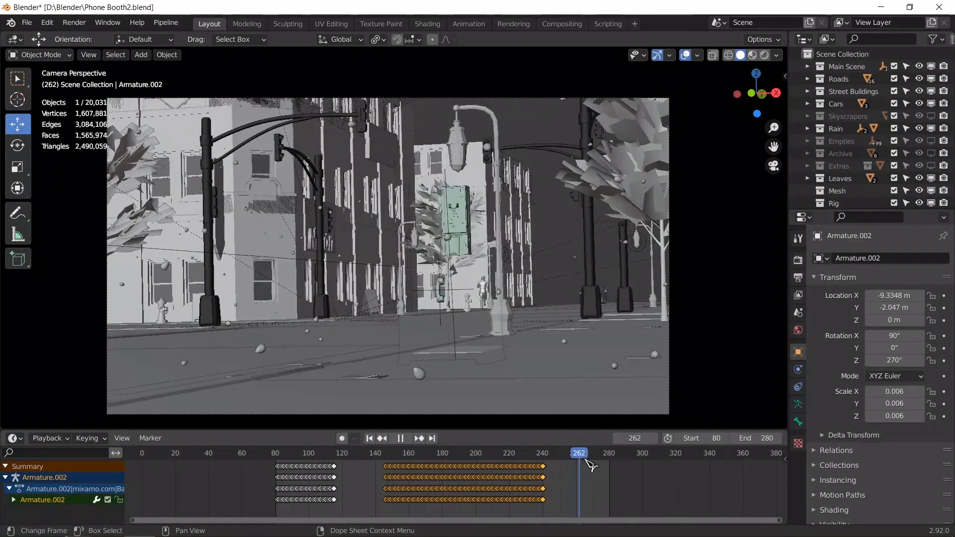
pyautogui.press('space')
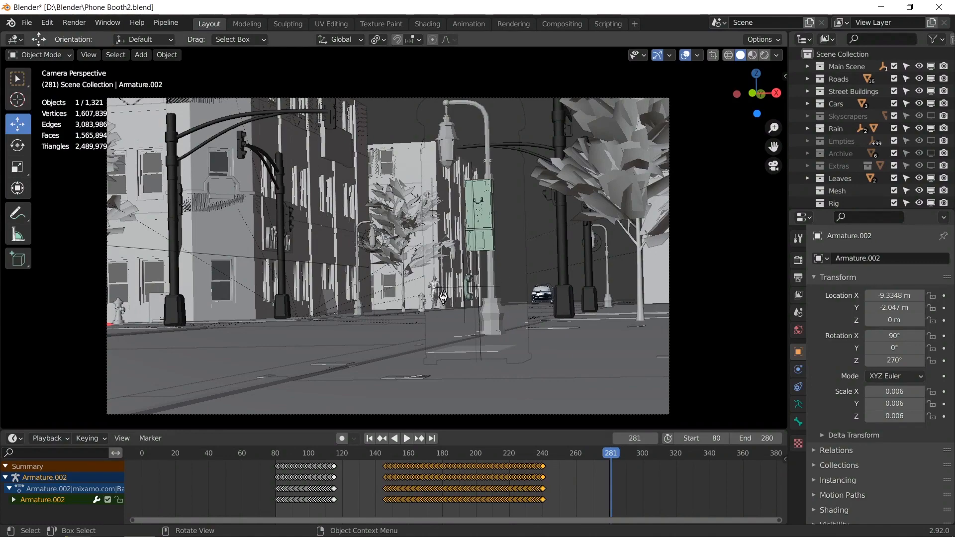
pyautogui.hotkey('ctrl', 's')
# Examine the street layout and the area around the phone booth from outside the camera, and return to the camera view
pyautogui.moveTo(462, 301); pyautogui.dragTo(428, 319, button='middle')
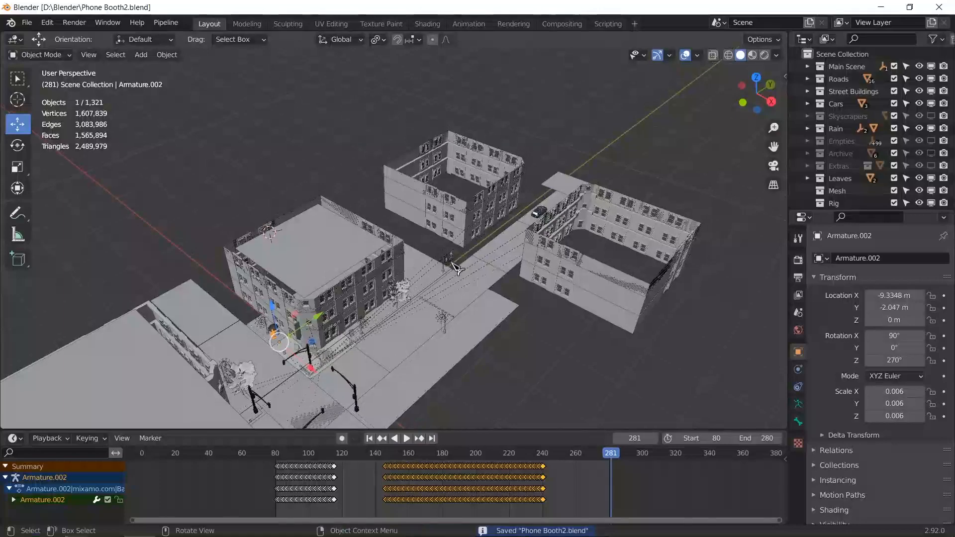
pyautogui.click(453, 260)
pyautogui.moveTo(480, 300); pyautogui.dragTo(611, 195, button='middle')
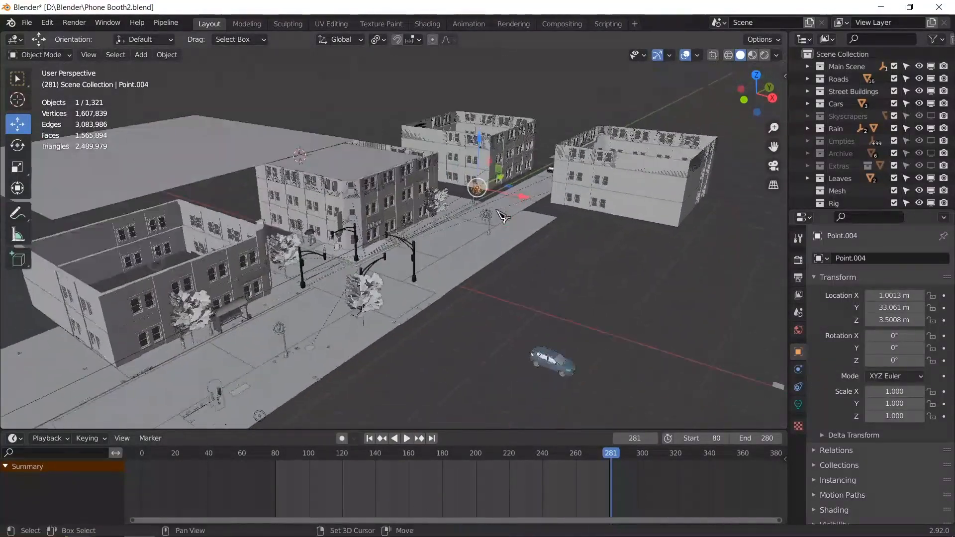
pyautogui.keyDown('shift'); pyautogui.moveTo(329, 378); pyautogui.dragTo(434, 307, button='middle'); pyautogui.keyUp('shift')
pyautogui.scroll(3, 434, 307)
pyautogui.scroll(5, 448, 318)
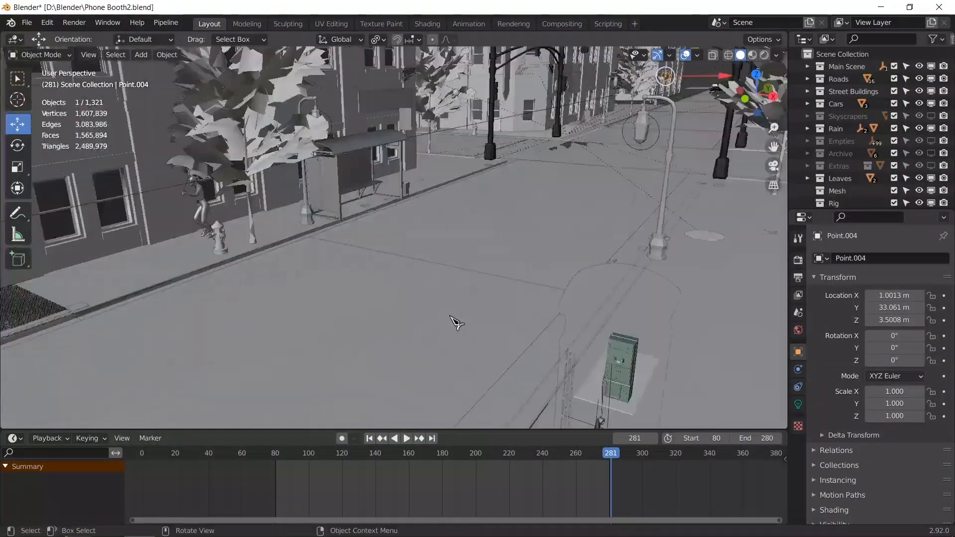
pyautogui.keyDown('shift'); pyautogui.moveTo(422, 365); pyautogui.dragTo(489, 285, button='middle'); pyautogui.keyUp('shift')
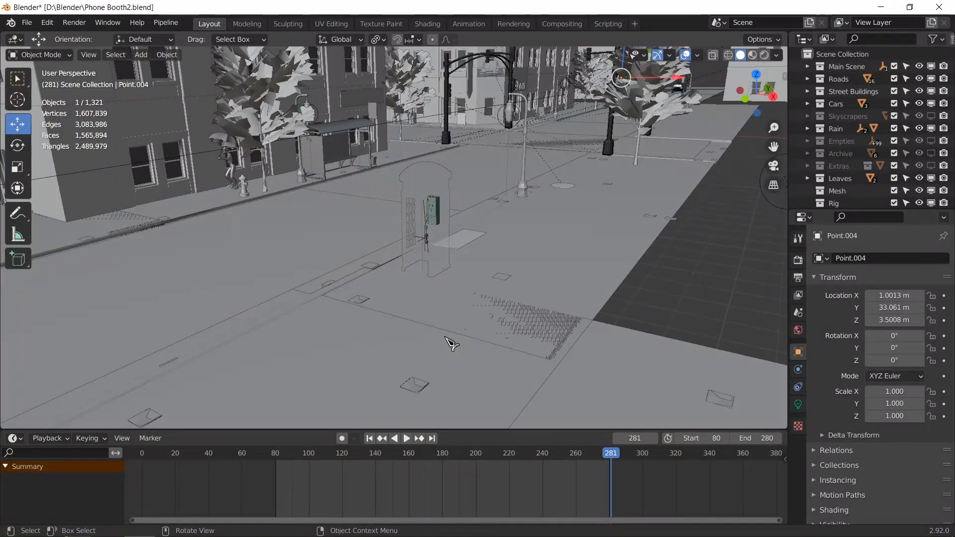
pyautogui.press('KP_0')
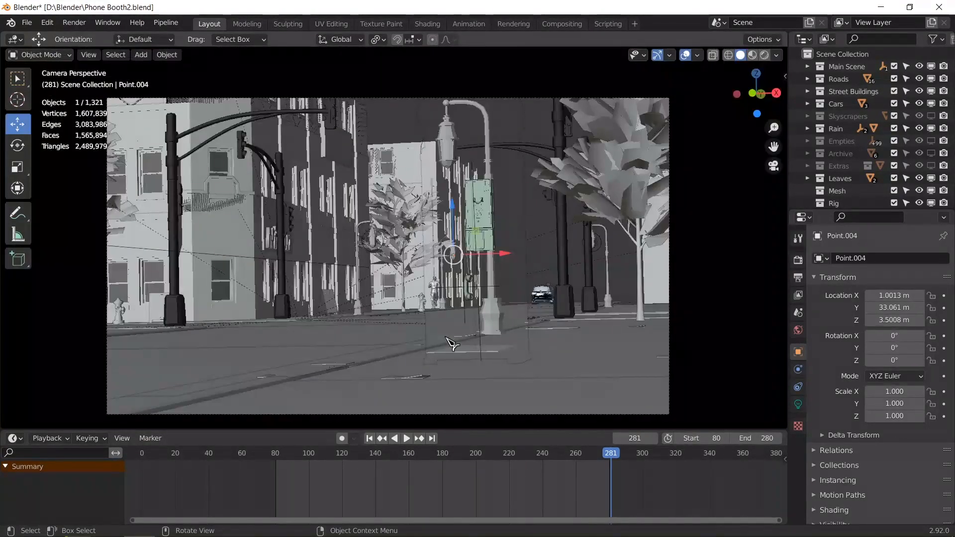
# Switch to the video player and show the rendered phone booth preview in full screen
pyautogui.hotkey('alt', 'Tab')
pyautogui.doubleClick(446, 337)
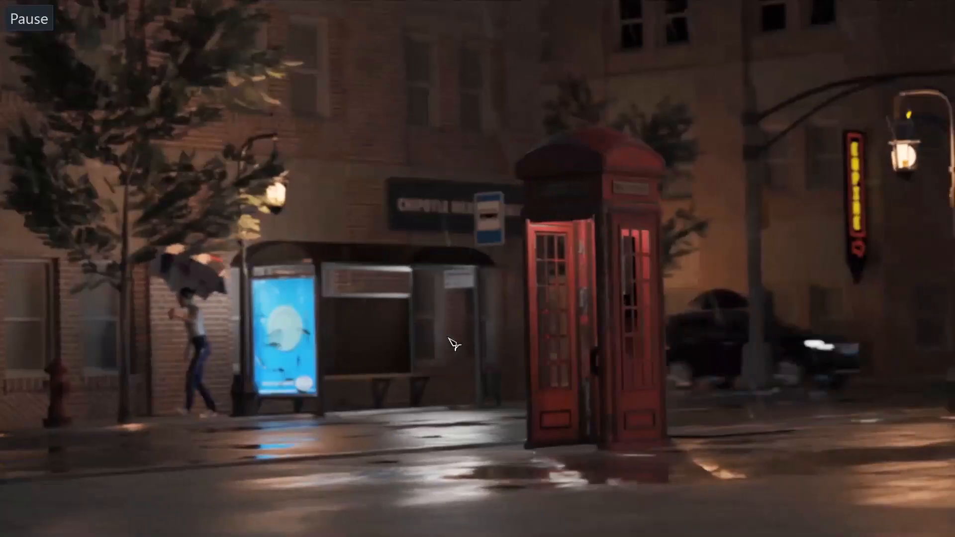
# Play the rendered preview full screen, pausing to examine the lighting inside the phone booth
pyautogui.press('space')
pyautogui.press('Escape')
pyautogui.press('space')
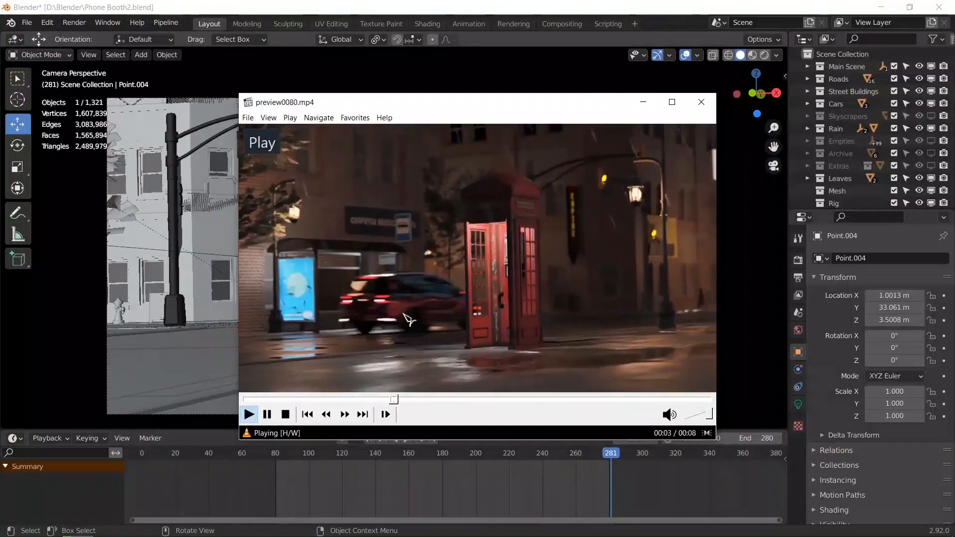
pyautogui.doubleClick(406, 317)
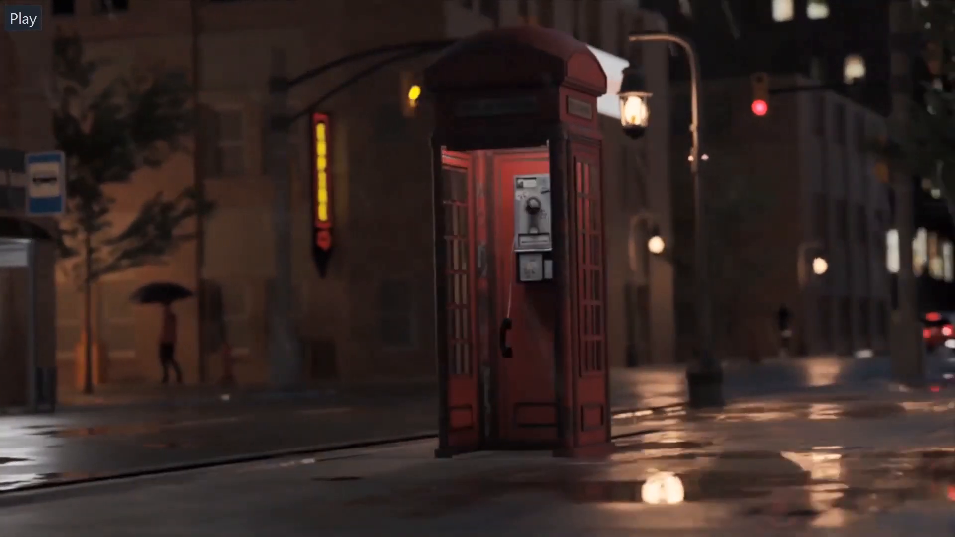
pyautogui.click(495, 324)
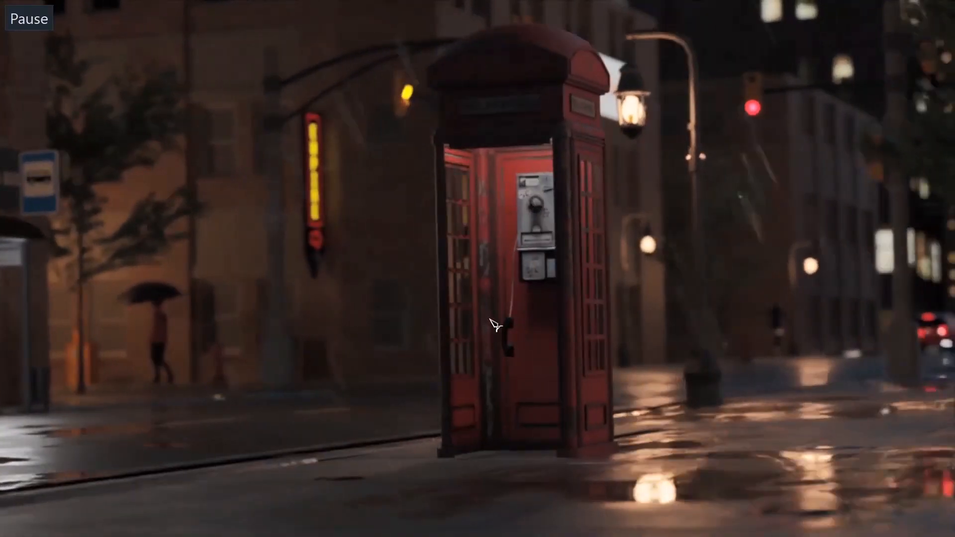
pyautogui.click(521, 340)
pyautogui.click(521, 339)
# Switch back to Blender and select the point light inside the phone booth
pyautogui.hotkey('alt', 'Tab')
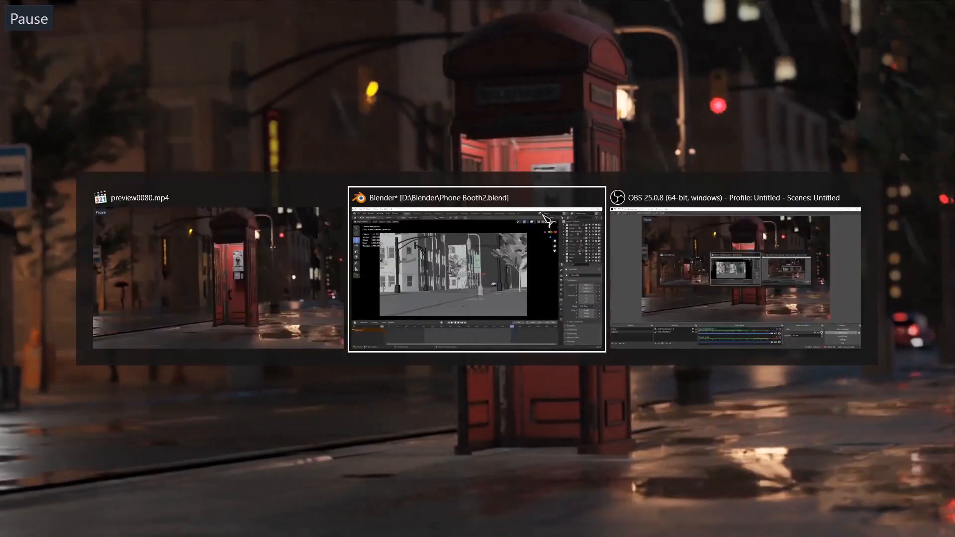
pyautogui.moveTo(449, 235); pyautogui.dragTo(385, 298, button='middle')
pyautogui.click(338, 282)
pyautogui.press('KP_Decimal')
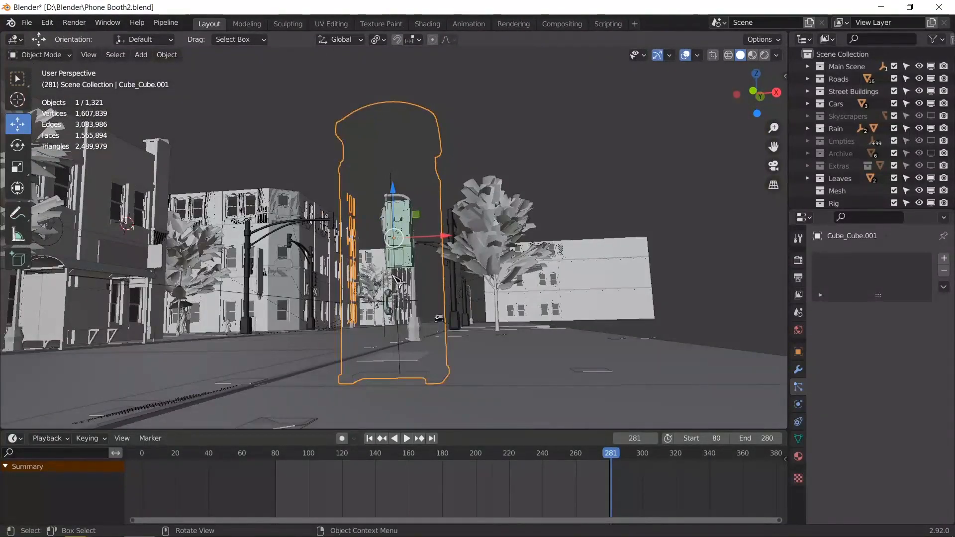
pyautogui.click(398, 281)
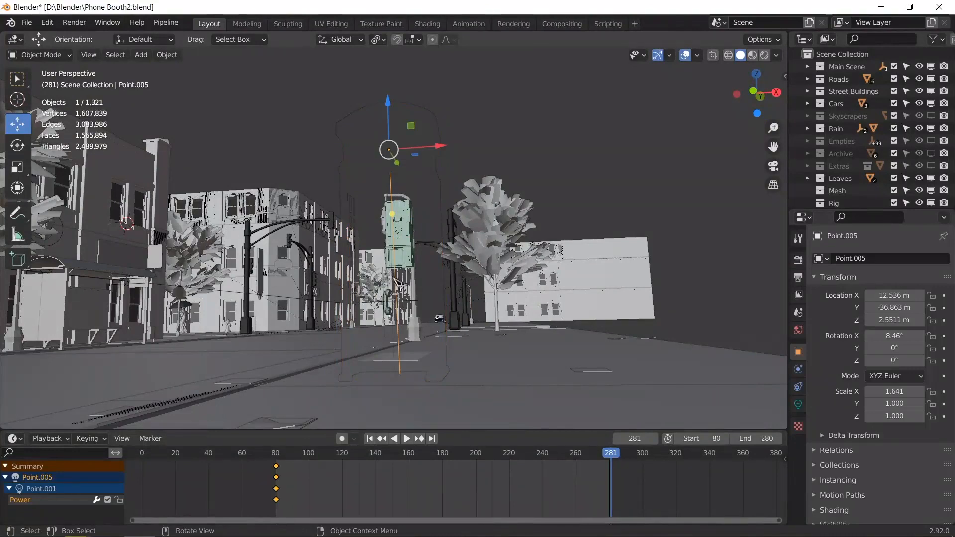
# Show the light's animation in an enlarged Graph Editor and open the modifiers of its Power curve
pyautogui.click(14, 439)
pyautogui.click(171, 330)
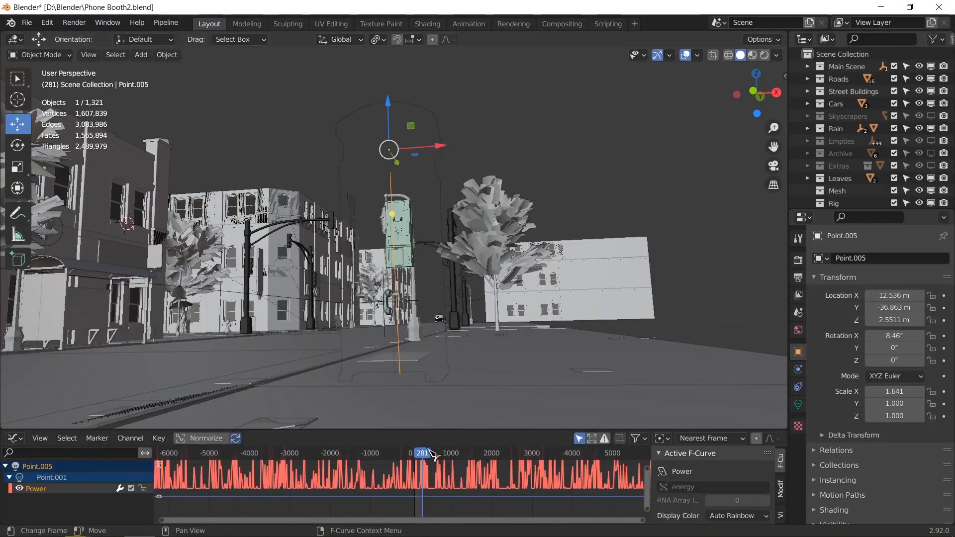
pyautogui.moveTo(432, 433); pyautogui.dragTo(432, 267)
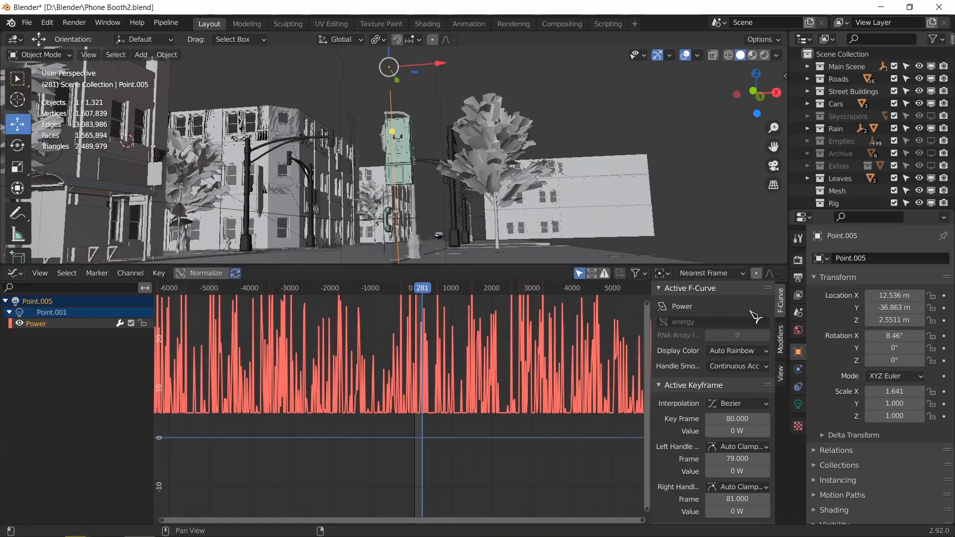
pyautogui.click(781, 343)
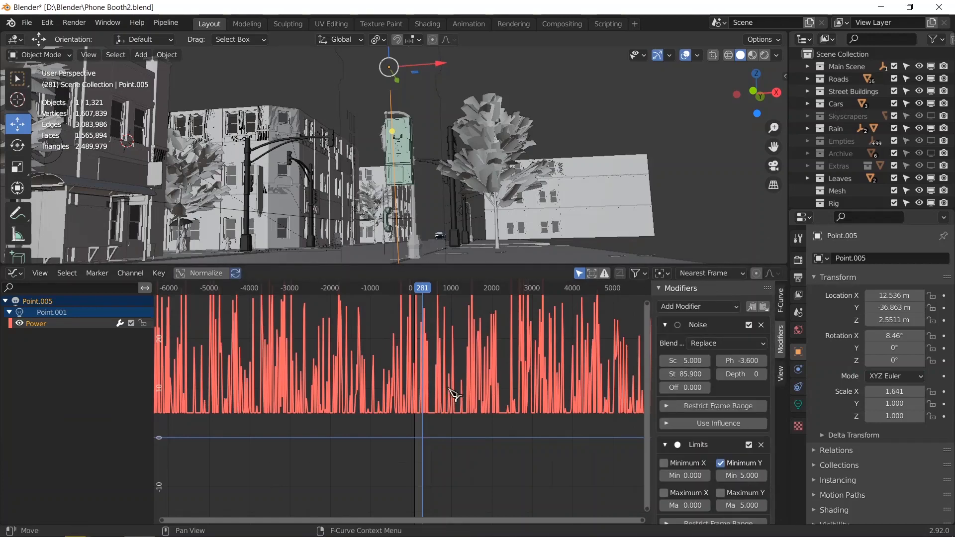
# Set the scale of the Noise modifier on the light's Power curve to 10
pyautogui.scroll(20, 430, 414)
pyautogui.moveTo(488, 423); pyautogui.dragTo(359, 418, button='middle')
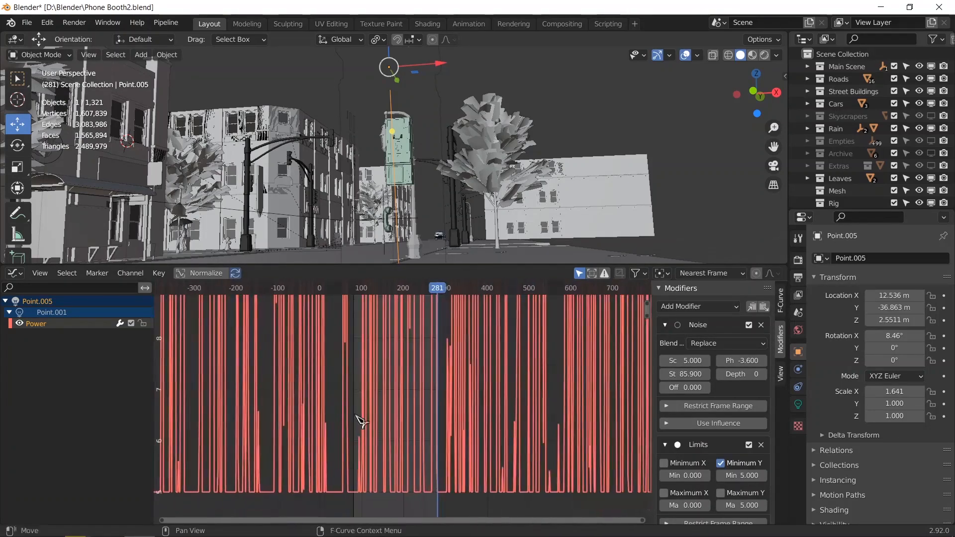
pyautogui.scroll(3, 359, 418)
pyautogui.moveTo(435, 420); pyautogui.dragTo(443, 346, button='middle')
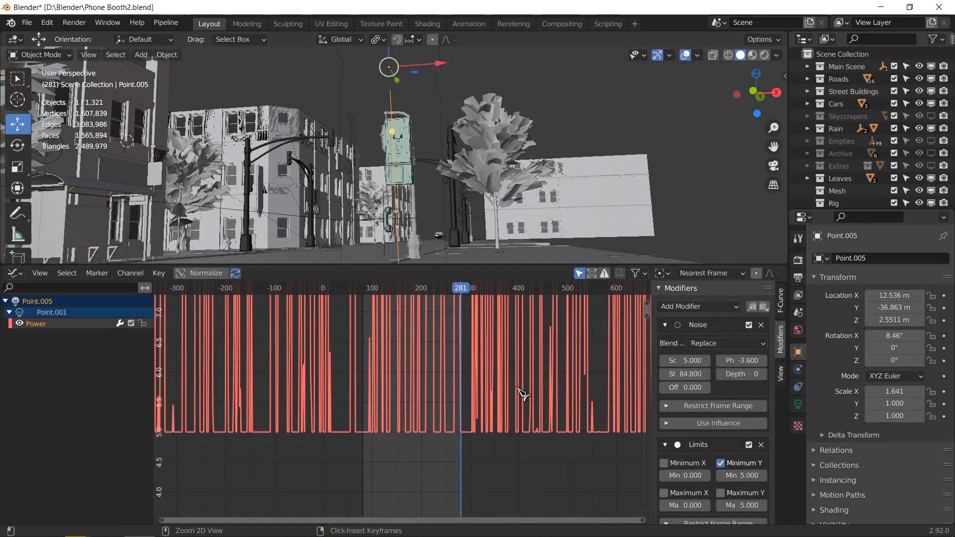
pyautogui.moveTo(675, 377); pyautogui.dragTo(706, 361)
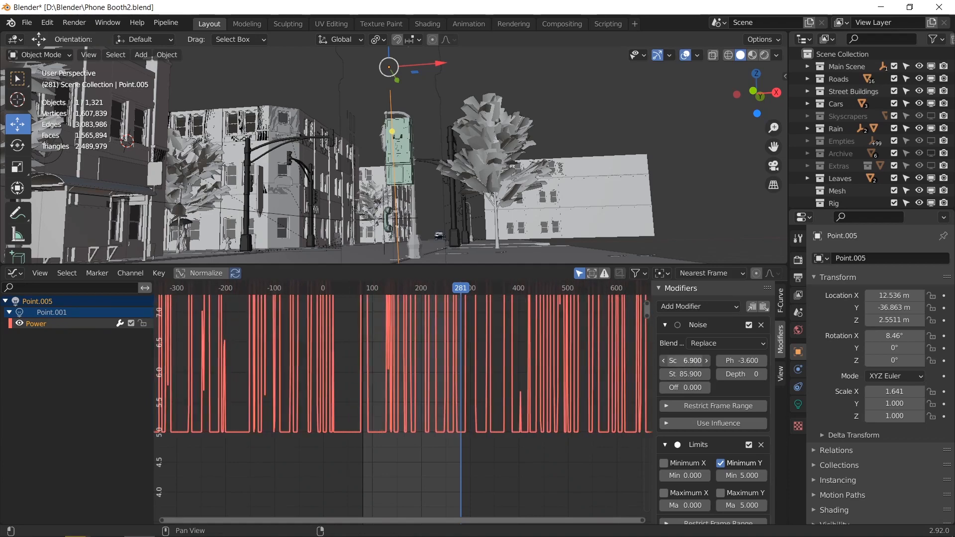
pyautogui.hotkey('ctrl', 'z')
pyautogui.click(693, 360)
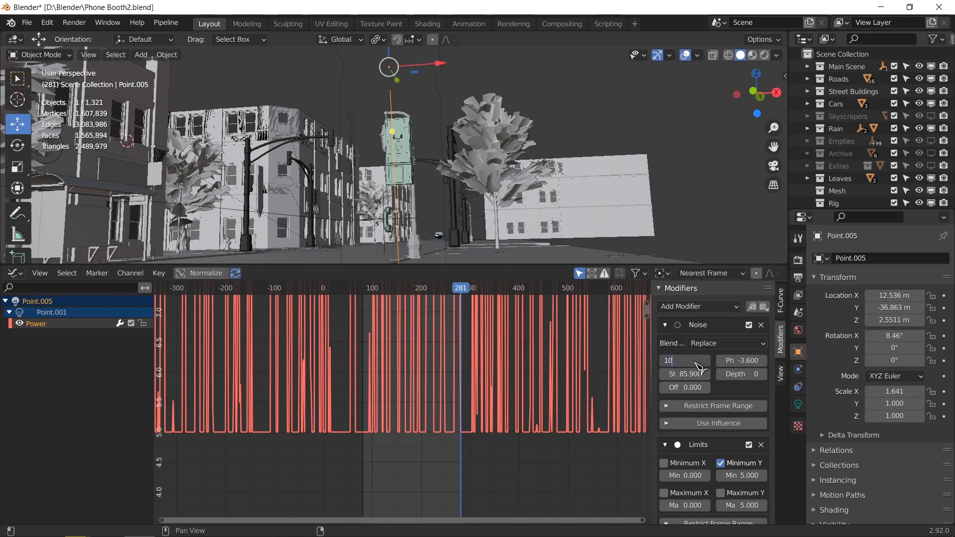
pyautogui.press('Return')
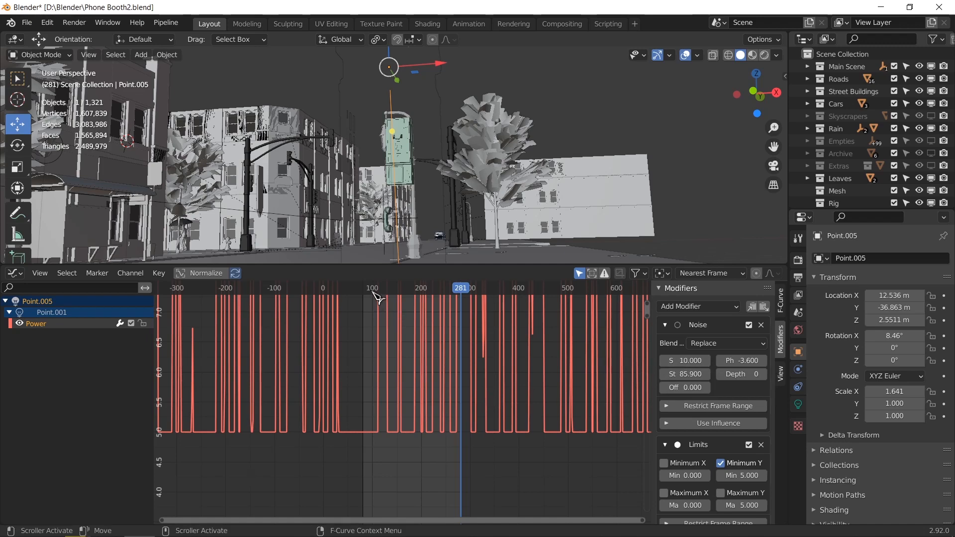
# Examine the spacing and peak heights of the Power curve's flicker across the shot's frame range
pyautogui.scroll(-3, 378, 298)
pyautogui.scroll(-5, 409, 383)
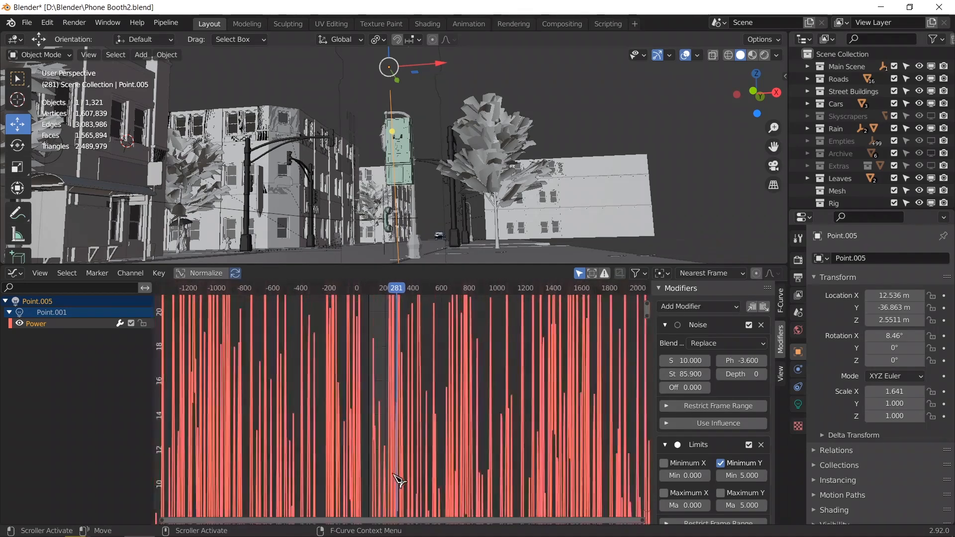
pyautogui.scroll(7, 409, 397)
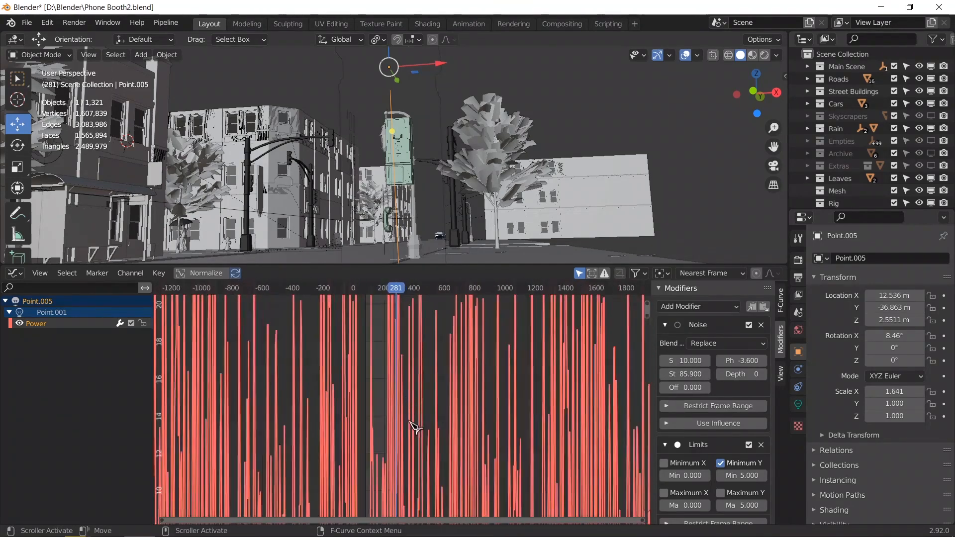
pyautogui.scroll(4, 427, 431)
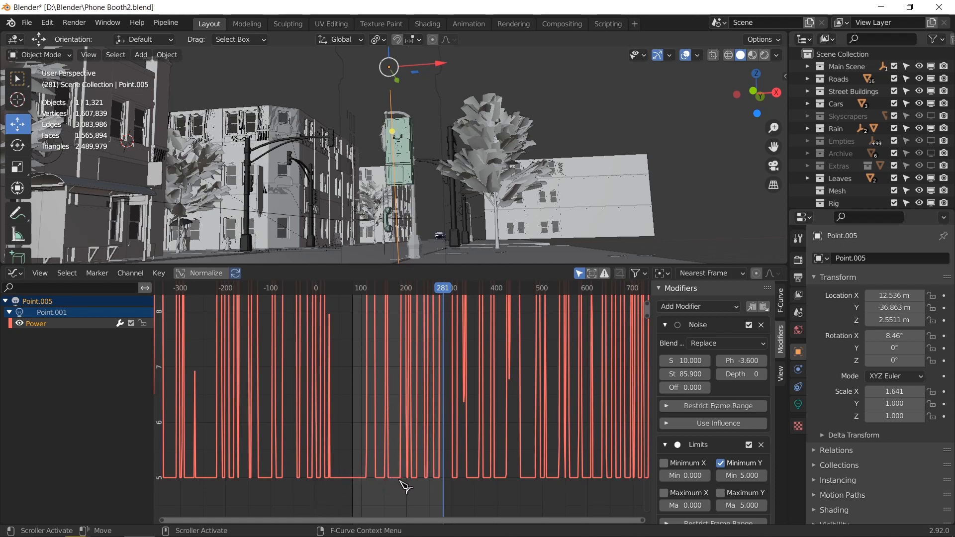
pyautogui.scroll(-6, 443, 351)
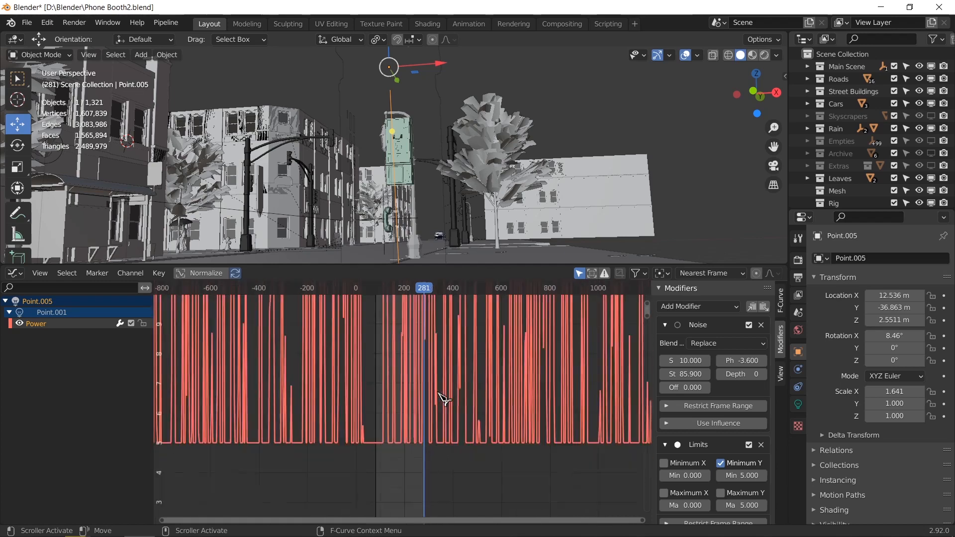
pyautogui.scroll(-5, 416, 432)
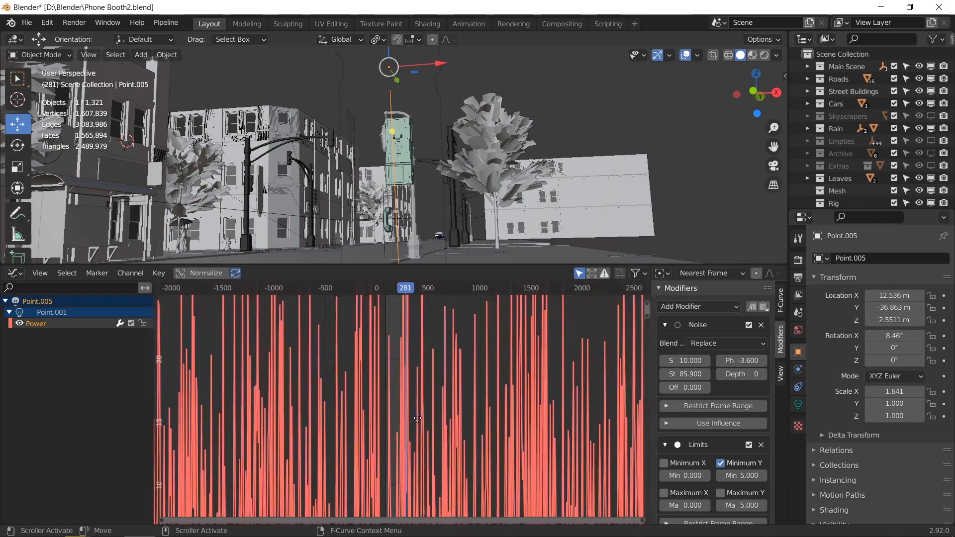
pyautogui.scroll(1, 443, 433)
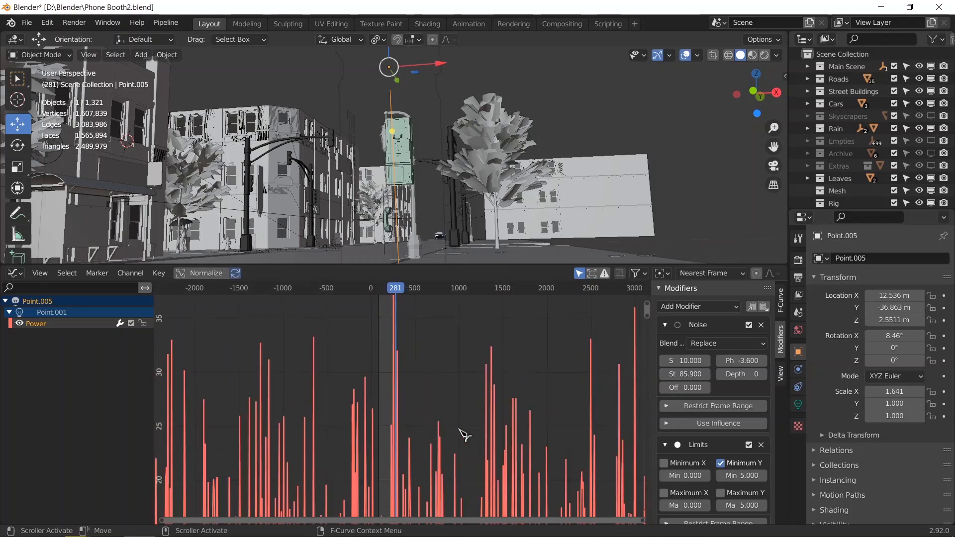
# Enable Maximum Y in the Power curve's Limits modifier and set it to 50
pyautogui.scroll(-2, 734, 502)
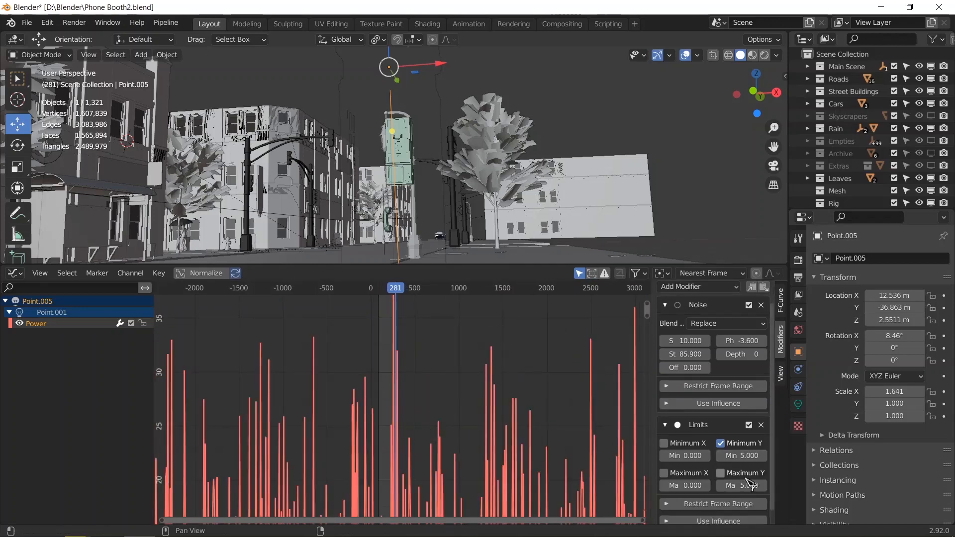
pyautogui.click(721, 464)
pyautogui.click(745, 476)
pyautogui.write('5')
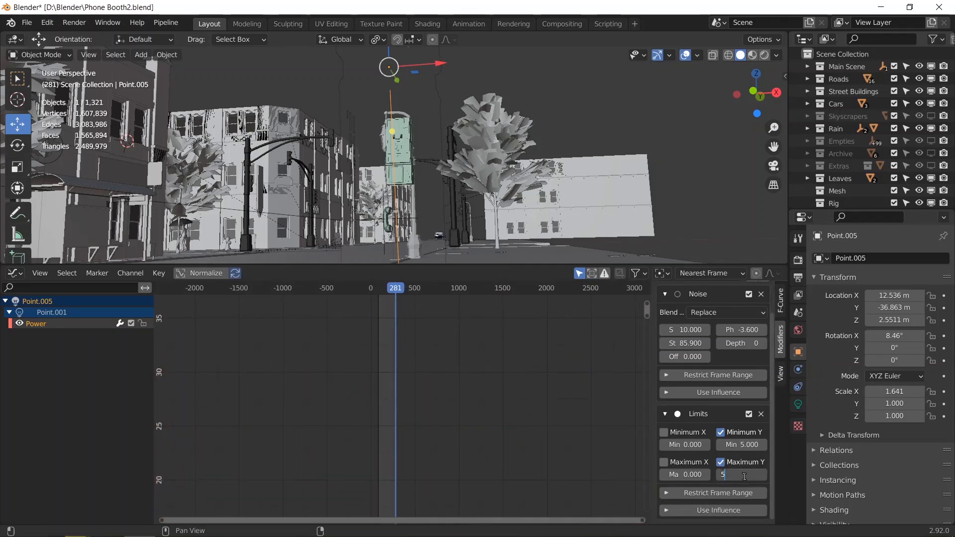
pyautogui.write('0')
pyautogui.press('Return')
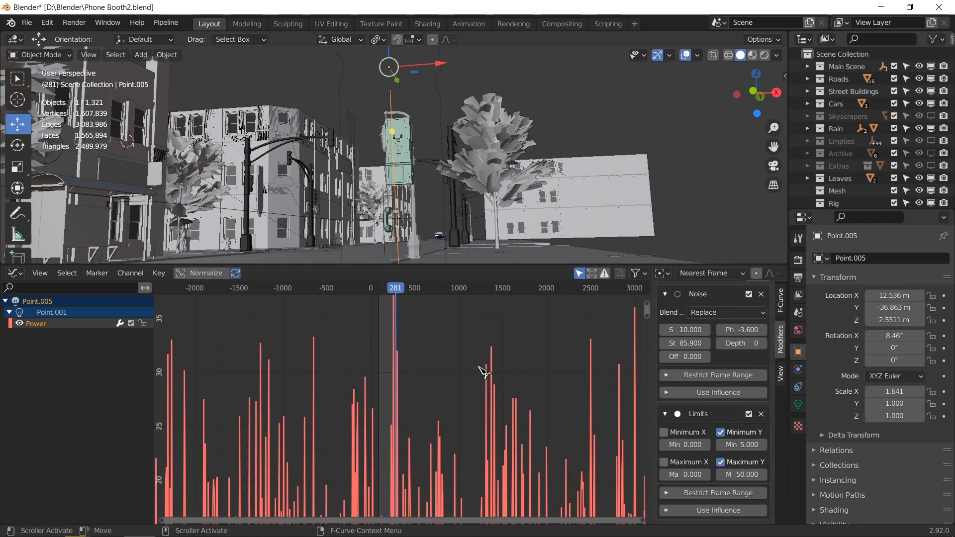
# Try a Maximum Y limit of 20 on the Power curve, and return it to 50
pyautogui.moveTo(484, 372); pyautogui.dragTo(480, 444, button='middle')
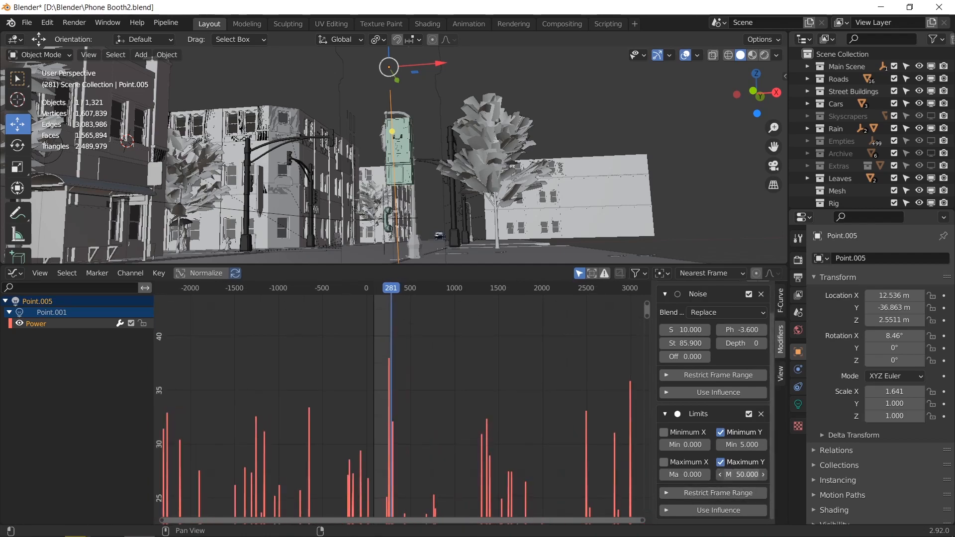
pyautogui.press('Return')
pyautogui.moveTo(487, 512); pyautogui.dragTo(443, 371, button='middle')
pyautogui.scroll(10, 379, 409)
pyautogui.scroll(6, 375, 331)
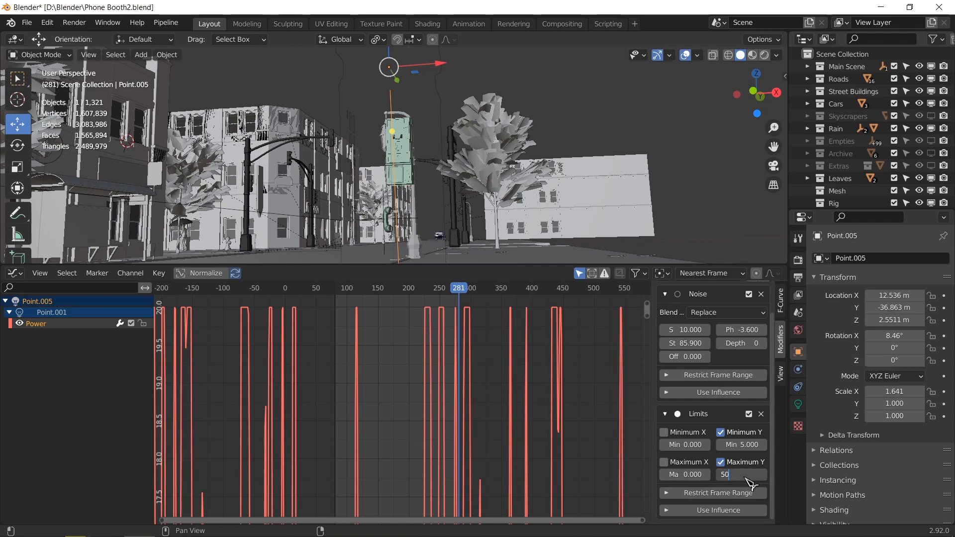
pyautogui.press('Return')
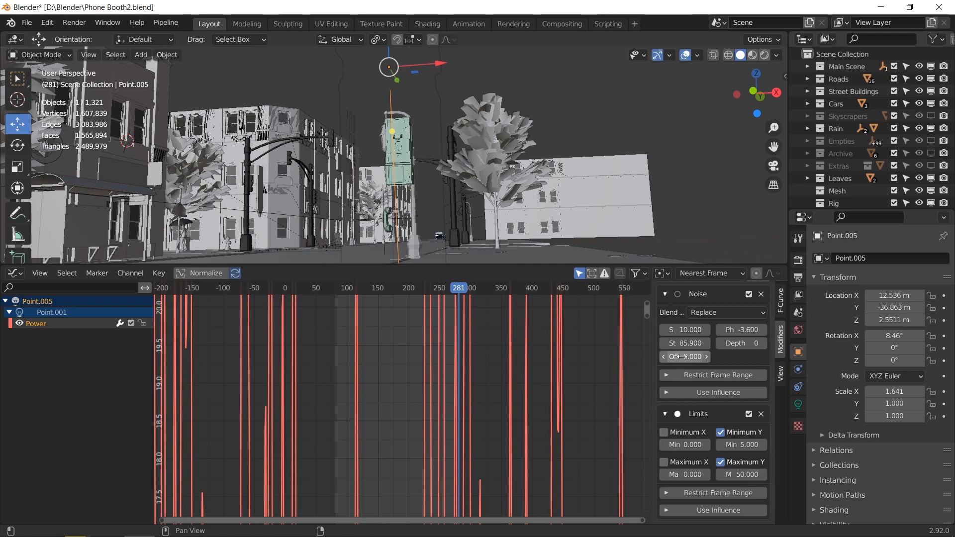
# Try a larger noise scale on the Power curve, return it to 10, and set the noise strength to 100
pyautogui.moveTo(689, 331)
pyautogui.mouseDown()
pyautogui.moveTo(704, 331)
pyautogui.moveTo(688, 330)
pyautogui.mouseUp()
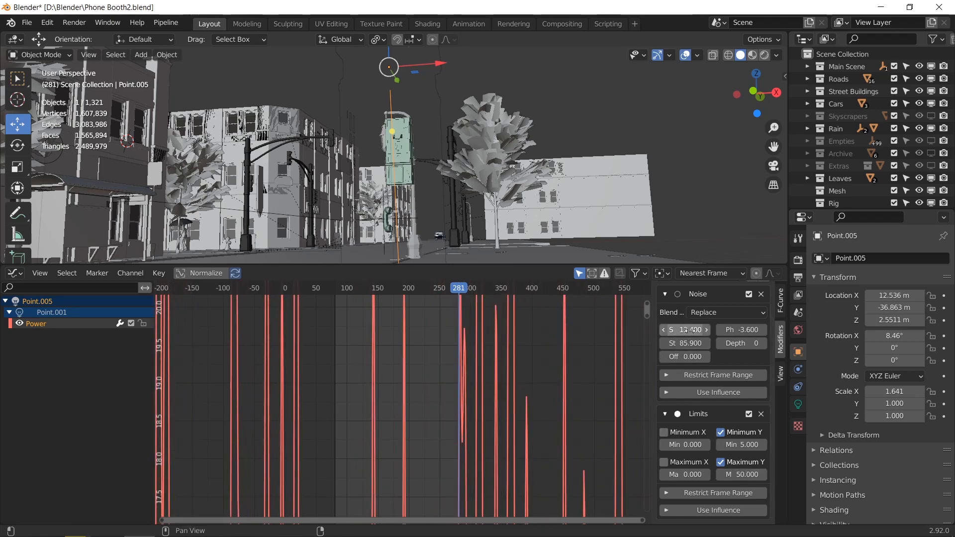
pyautogui.write('10')
pyautogui.press('Return')
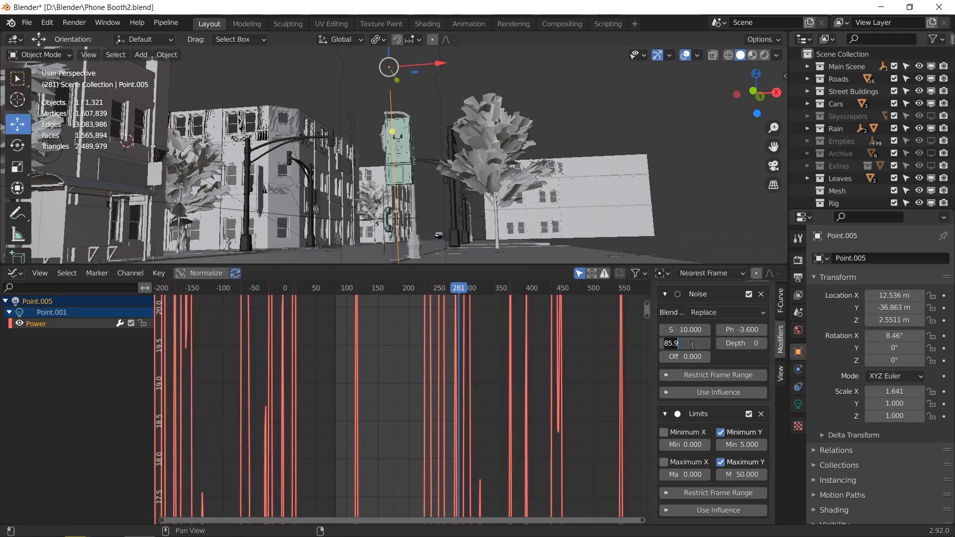
pyautogui.click(692, 346)
pyautogui.write('100')
pyautogui.press('Return')
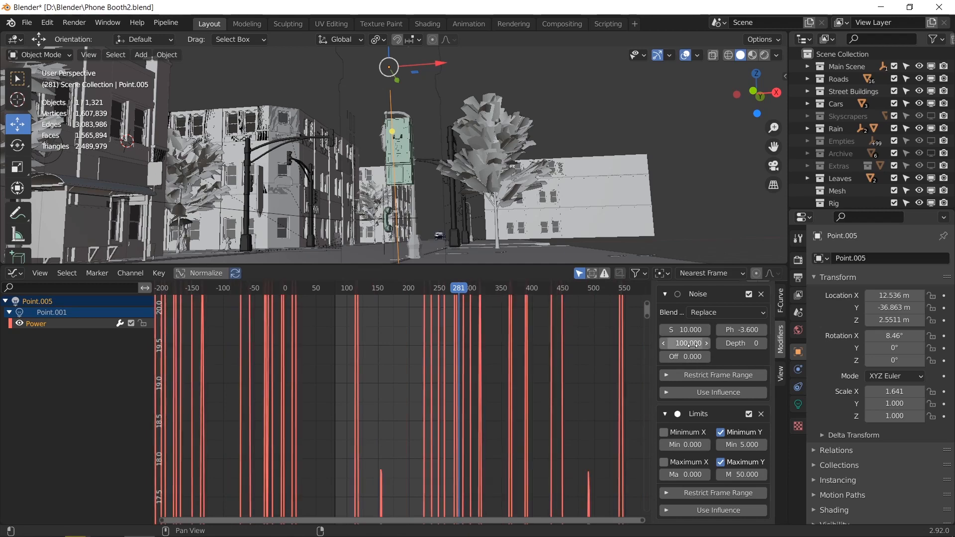
pyautogui.scroll(-16, 497, 401)
pyautogui.moveTo(443, 309); pyautogui.dragTo(435, 451, button='middle')
pyautogui.scroll(-11, 448, 409)
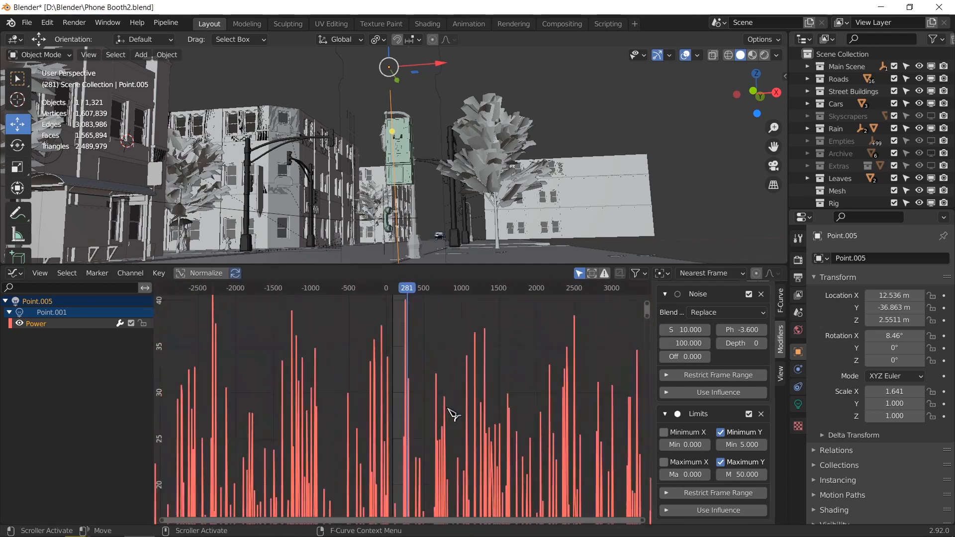
# Check the Power curve's peaks and set the Limits modifier's Maximum Y to 40
pyautogui.moveTo(427, 387); pyautogui.dragTo(431, 471, button='middle')
pyautogui.scroll(-3, 401, 412)
pyautogui.scroll(-1, 395, 384)
pyautogui.moveTo(400, 375); pyautogui.dragTo(427, 346, button='middle')
pyautogui.scroll(-1, 400, 388)
pyautogui.scroll(2, 422, 377)
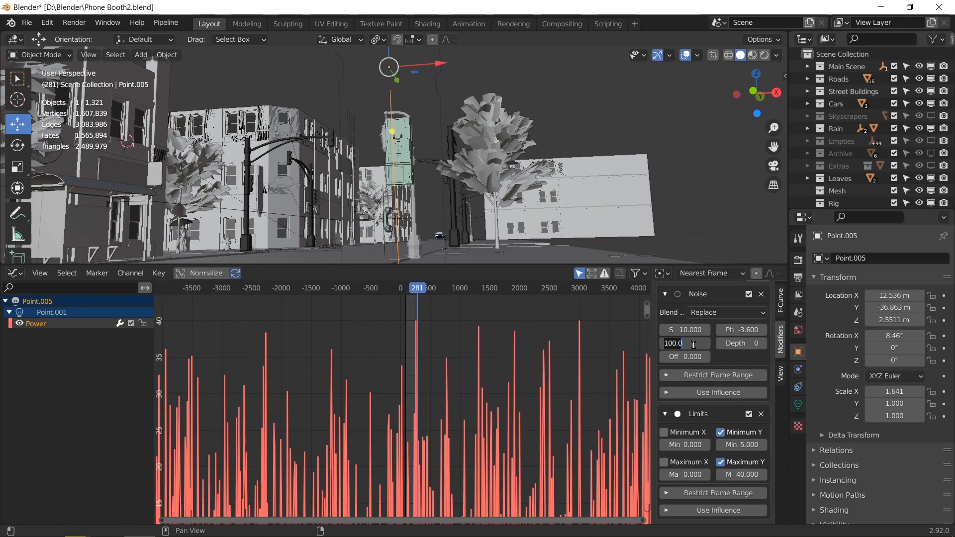
# Set the noise strength of the Power curve to 150 and check its clipped peaks within the shot
pyautogui.write('0')
pyautogui.press('Return')
pyautogui.scroll(3, 421, 363)
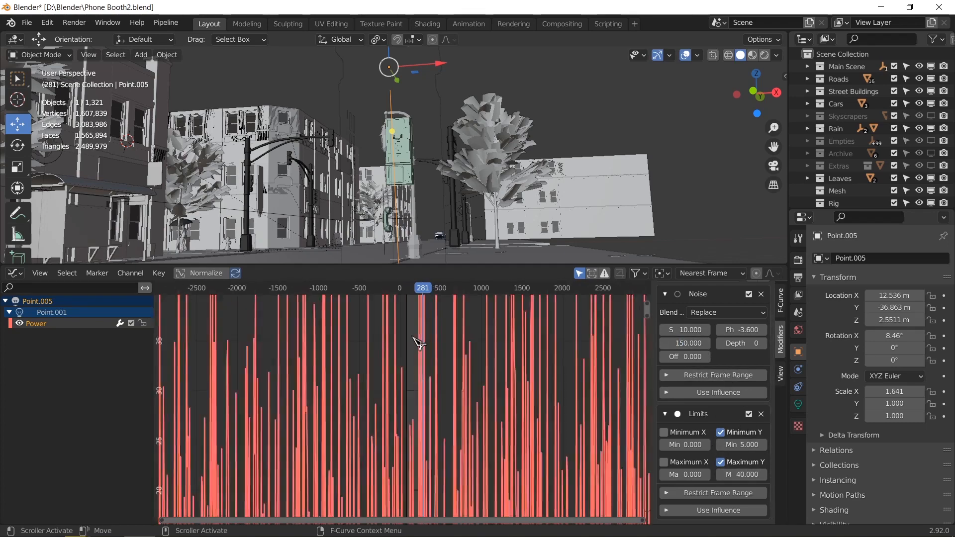
pyautogui.scroll(6, 427, 422)
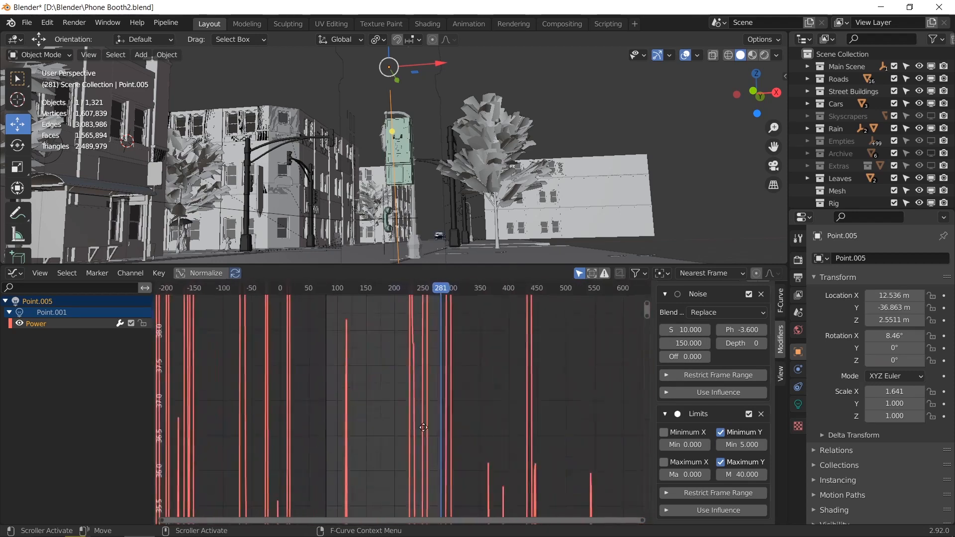
pyautogui.moveTo(403, 450); pyautogui.dragTo(416, 477, button='middle')
pyautogui.scroll(8, 417, 477)
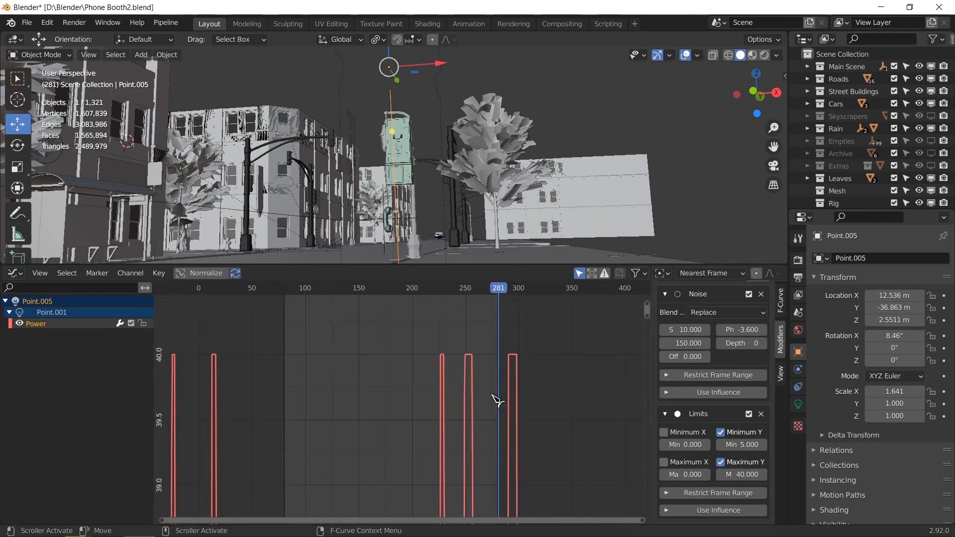
pyautogui.scroll(-4, 496, 383)
pyautogui.scroll(-6, 496, 383)
pyautogui.moveTo(504, 438); pyautogui.dragTo(481, 304, button='middle')
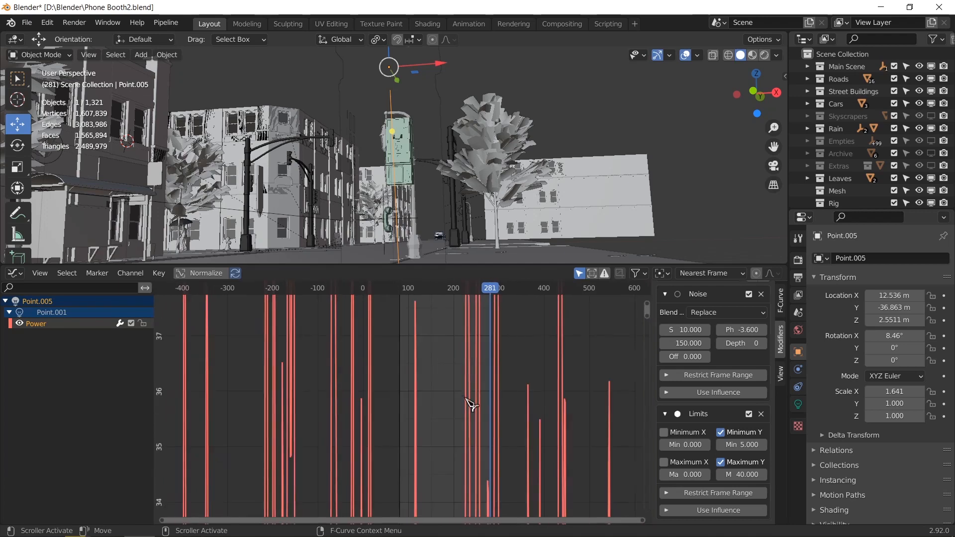
# Examine the Power curve down to its lower limit across the frame range
pyautogui.moveTo(470, 400); pyautogui.dragTo(466, 341, button='middle')
pyautogui.scroll(-5, 466, 341)
pyautogui.moveTo(467, 442); pyautogui.dragTo(460, 328, button='middle')
pyautogui.moveTo(438, 448); pyautogui.dragTo(408, 343, button='middle')
pyautogui.moveTo(413, 468); pyautogui.dragTo(405, 395, button='middle')
pyautogui.scroll(-3, 428, 463)
pyautogui.moveTo(432, 464); pyautogui.dragTo(431, 423, button='middle')
pyautogui.scroll(-3, 431, 423)
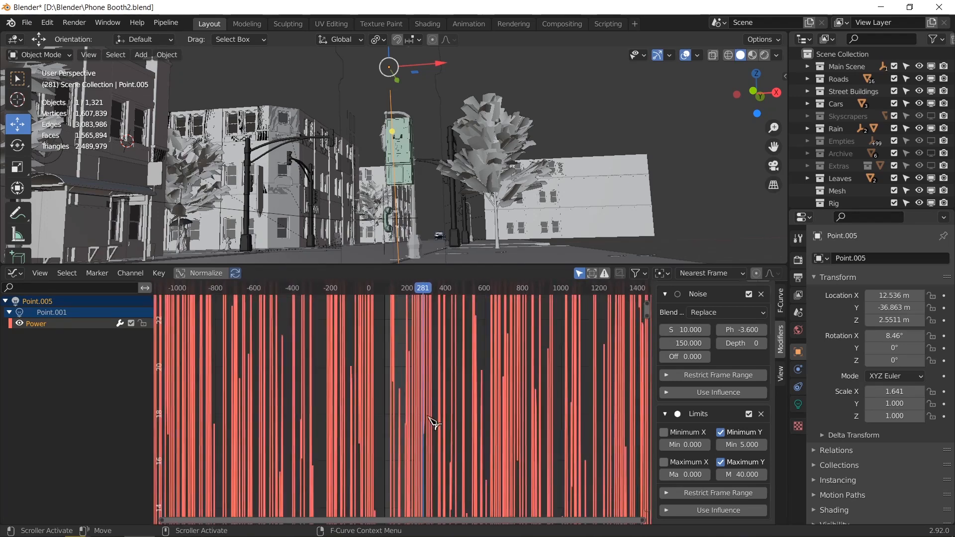
pyautogui.moveTo(428, 480); pyautogui.dragTo(443, 408, button='middle')
pyautogui.scroll(-5, 452, 456)
pyautogui.moveTo(452, 457); pyautogui.dragTo(444, 412, button='middle')
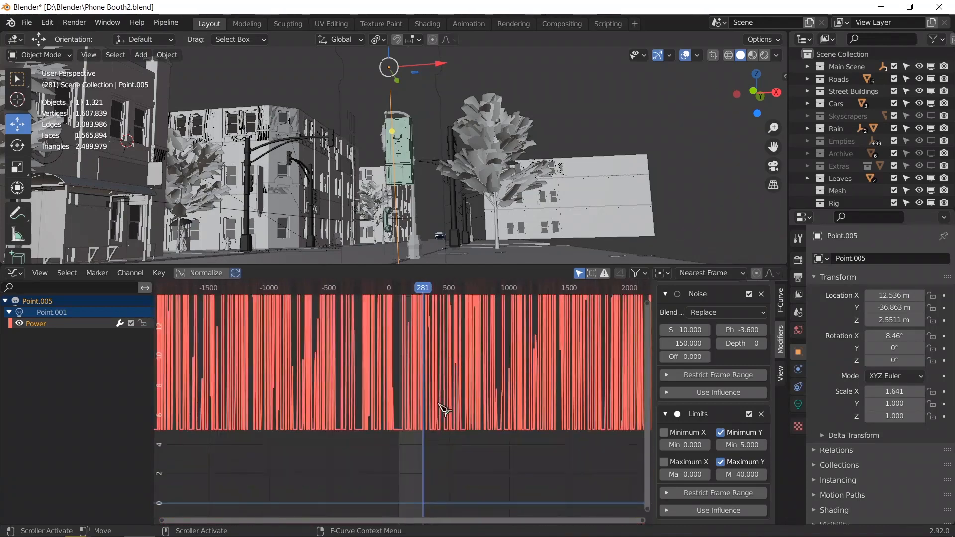
pyautogui.scroll(10, 431, 431)
pyautogui.scroll(6, 438, 440)
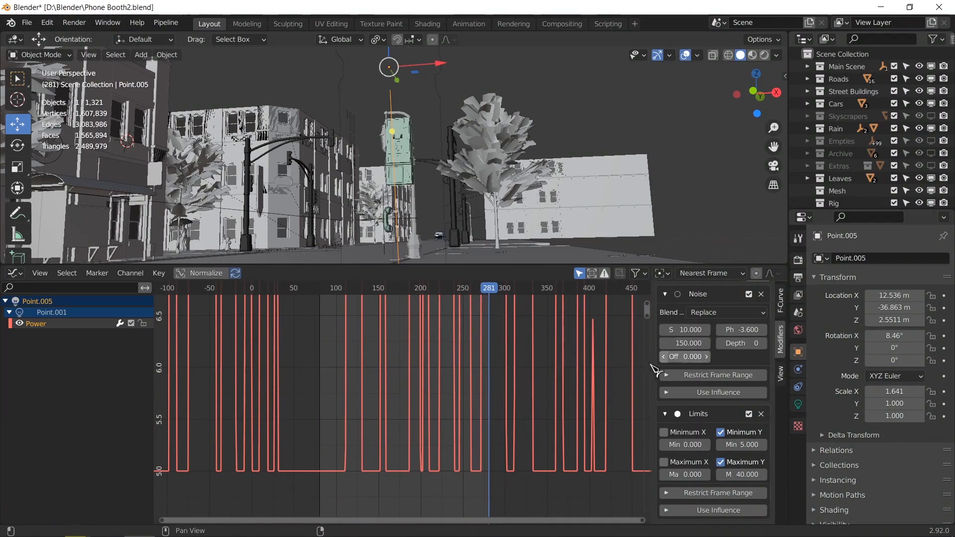
pyautogui.scroll(-9, 572, 383)
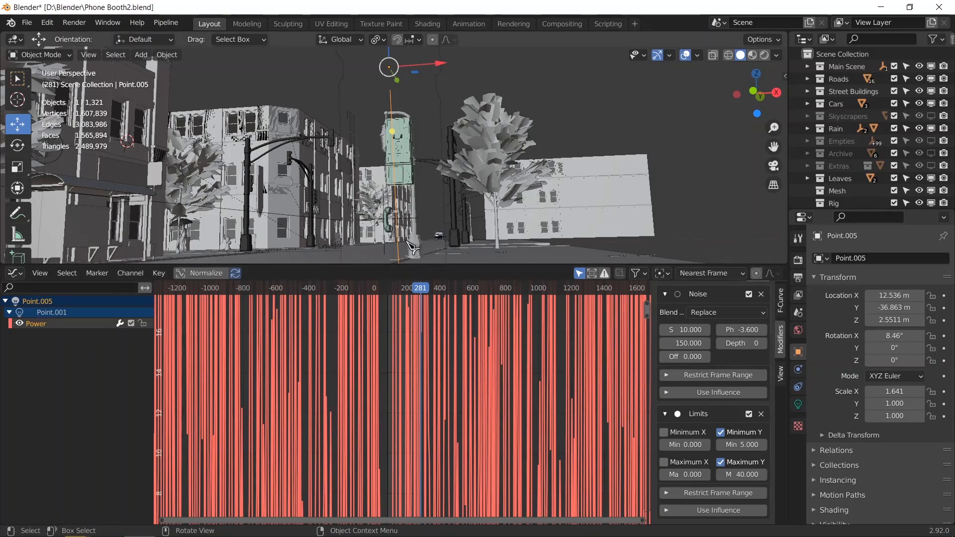
# Switch the Graph Editor area to the Timeline and enlarge the 3D viewport above it
pyautogui.moveTo(100, 268); pyautogui.dragTo(99, 381)
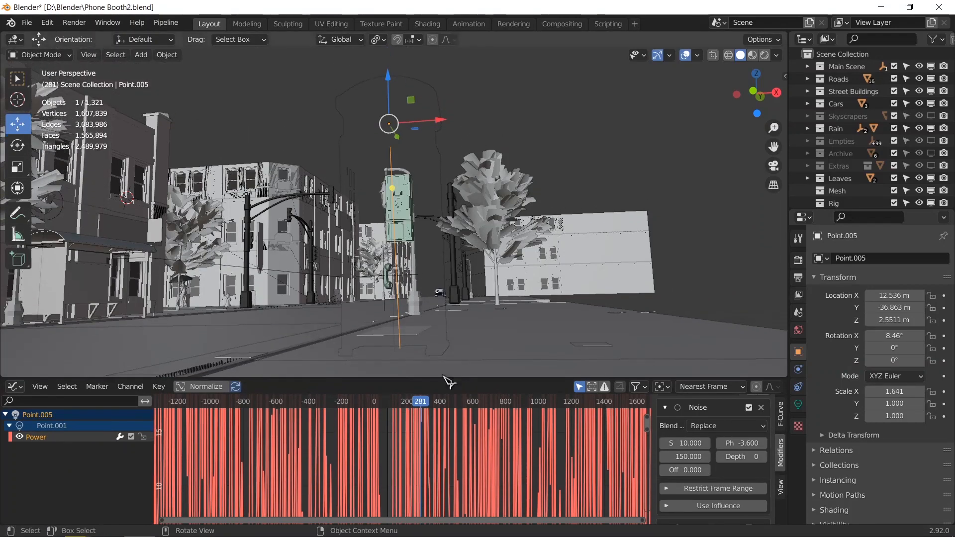
pyautogui.click(15, 386)
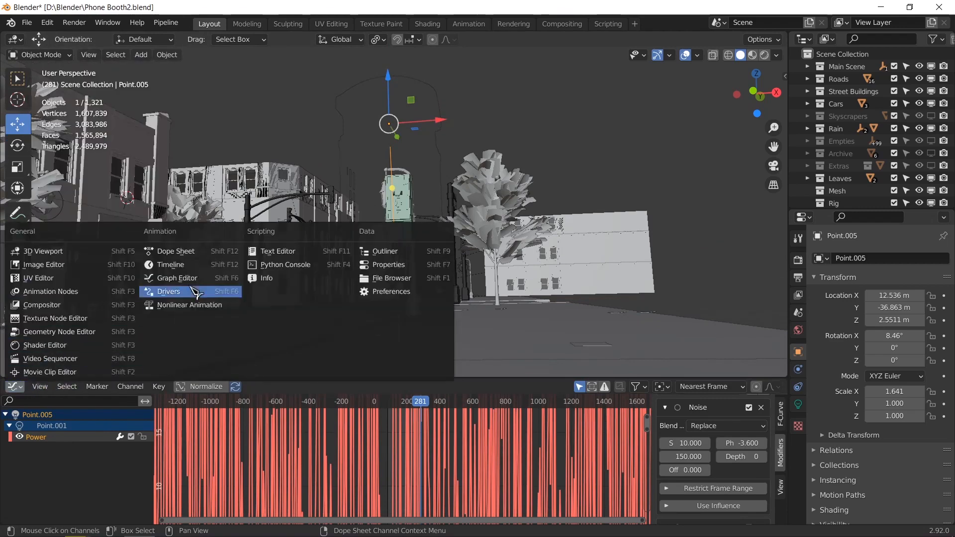
pyautogui.click(171, 277)
pyautogui.moveTo(588, 378); pyautogui.dragTo(591, 442)
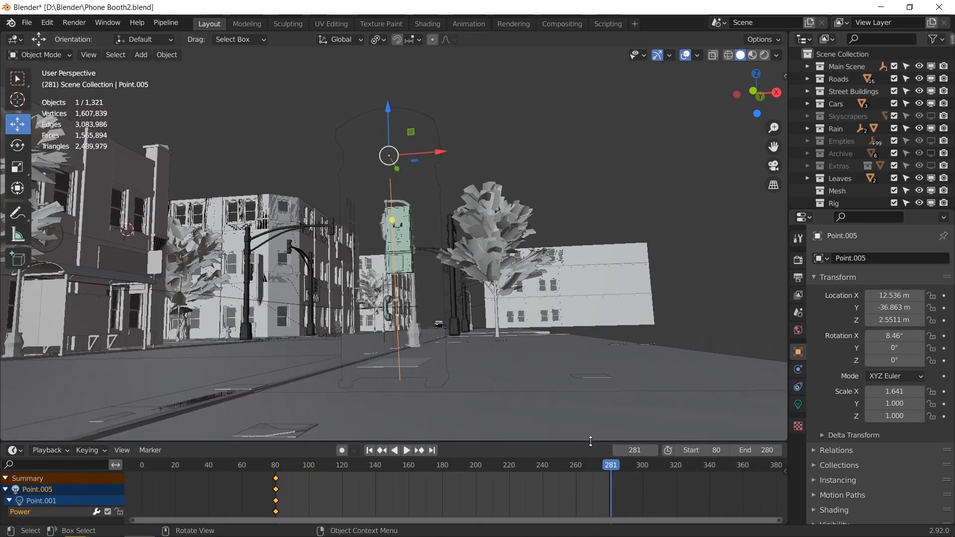
# Select the hanging phone's cord and move its last two shape keyframes 10 frames earlier, to frames 110 and 150
pyautogui.moveTo(451, 309); pyautogui.dragTo(448, 327, button='middle')
pyautogui.click(393, 304)
pyautogui.scroll(8, 393, 301)
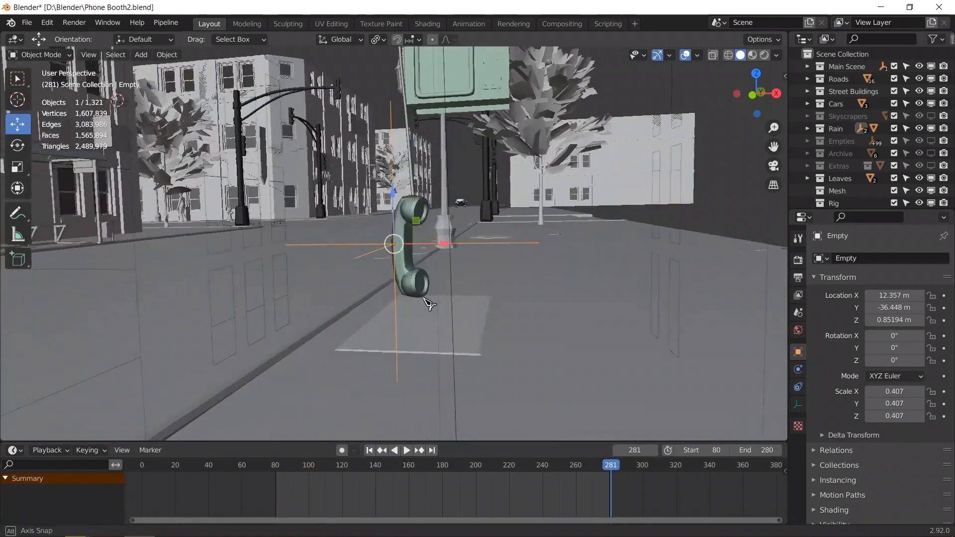
pyautogui.click(420, 238)
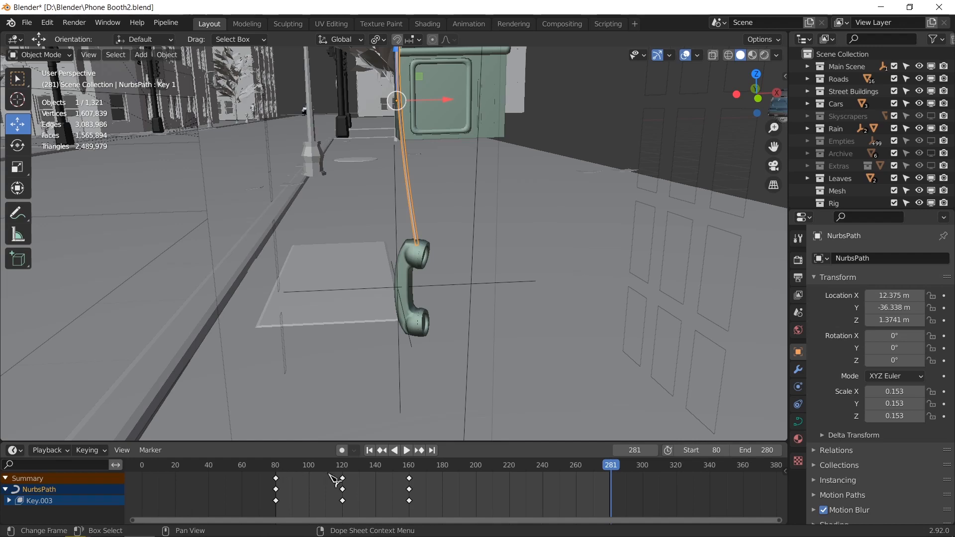
pyautogui.moveTo(425, 512); pyautogui.dragTo(332, 472)
pyautogui.press('g')
pyautogui.click(345, 486)
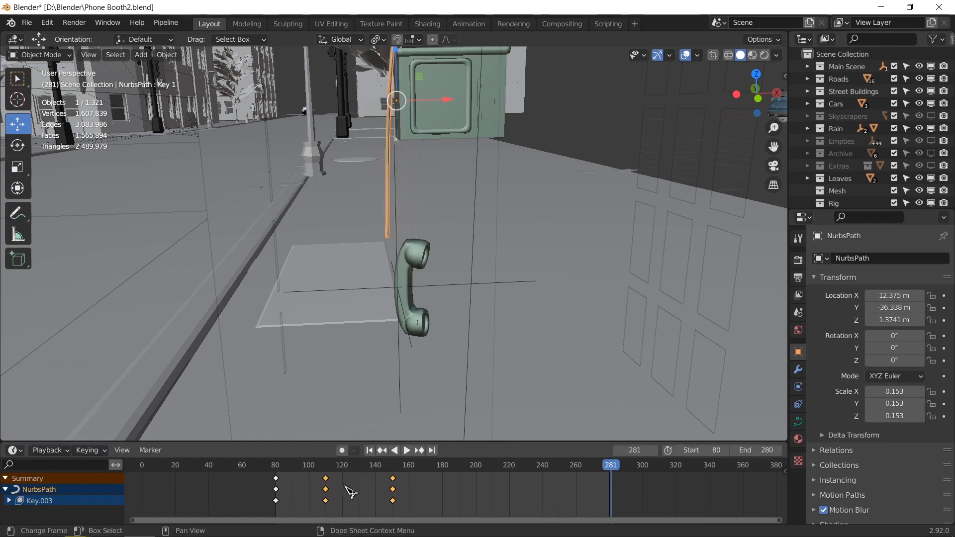
# Move the cord's last keyframe to frame 140 and go to frame 110
pyautogui.moveTo(413, 514); pyautogui.dragTo(385, 475)
pyautogui.press('g')
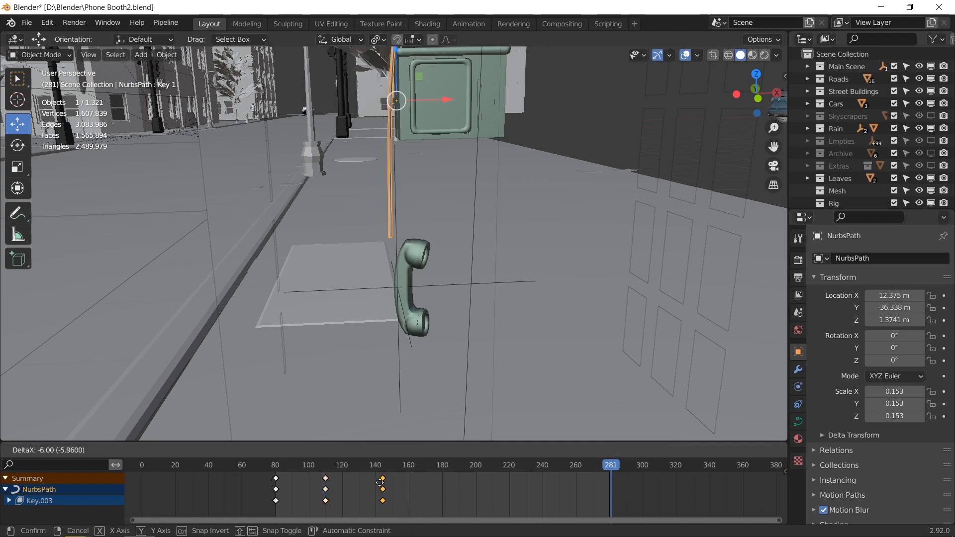
pyautogui.click(375, 483)
pyautogui.click(379, 470)
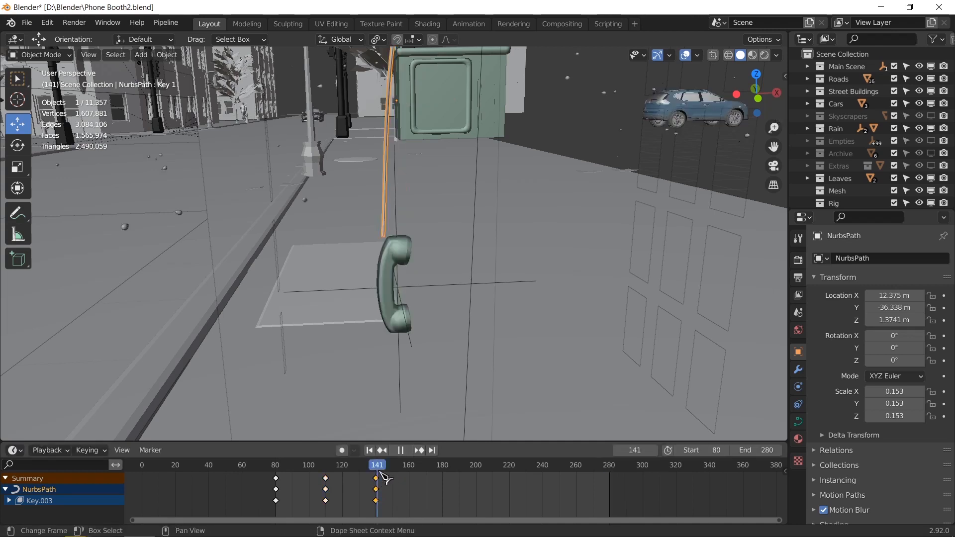
pyautogui.click(327, 471)
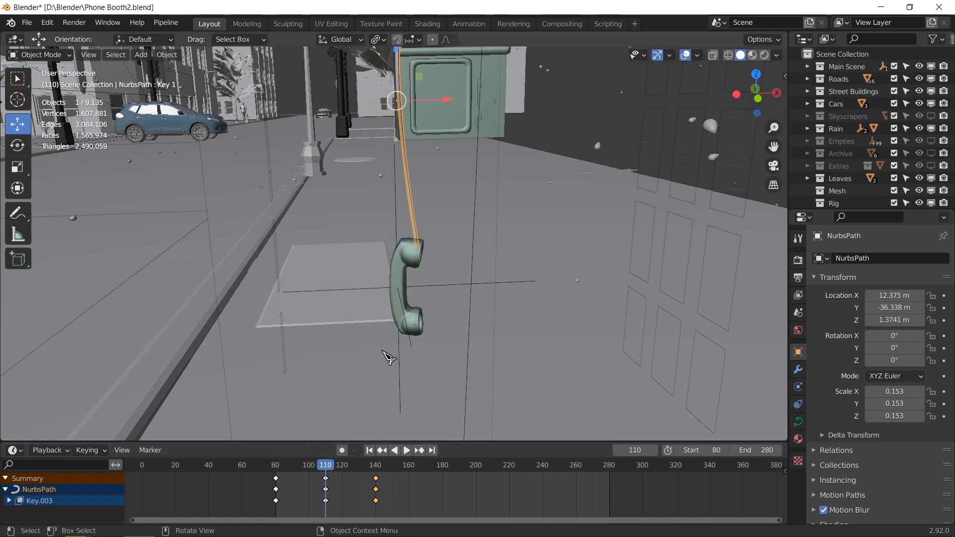
# Move the phone handset's second and third transform keyframes to frames 110 and 140 to match the cord
pyautogui.click(407, 271)
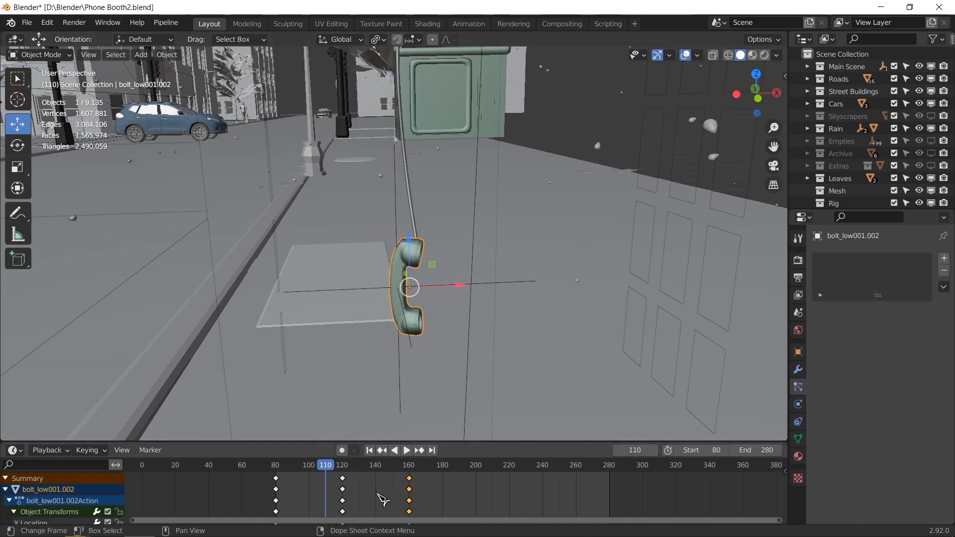
pyautogui.moveTo(450, 442); pyautogui.dragTo(440, 298)
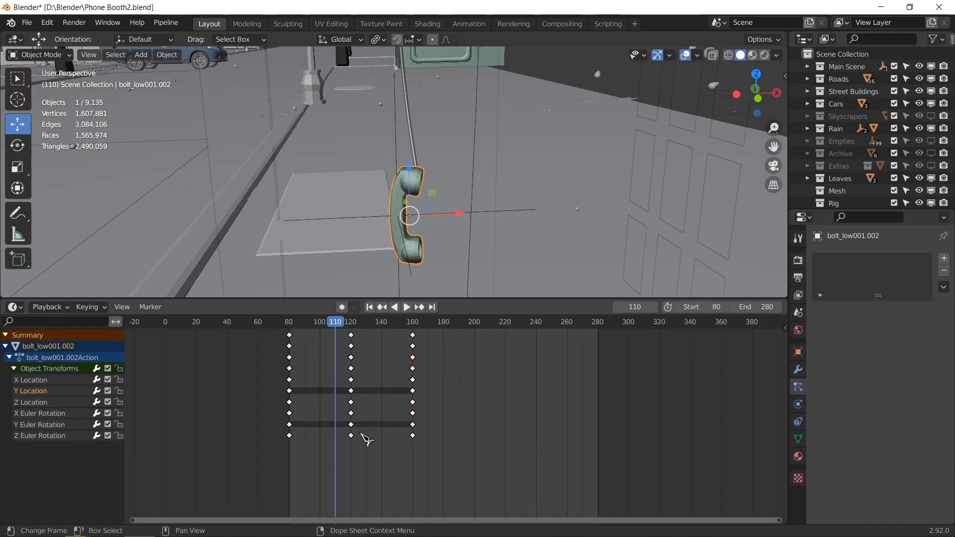
pyautogui.moveTo(459, 502); pyautogui.dragTo(336, 347)
pyautogui.moveTo(433, 467); pyautogui.dragTo(384, 343)
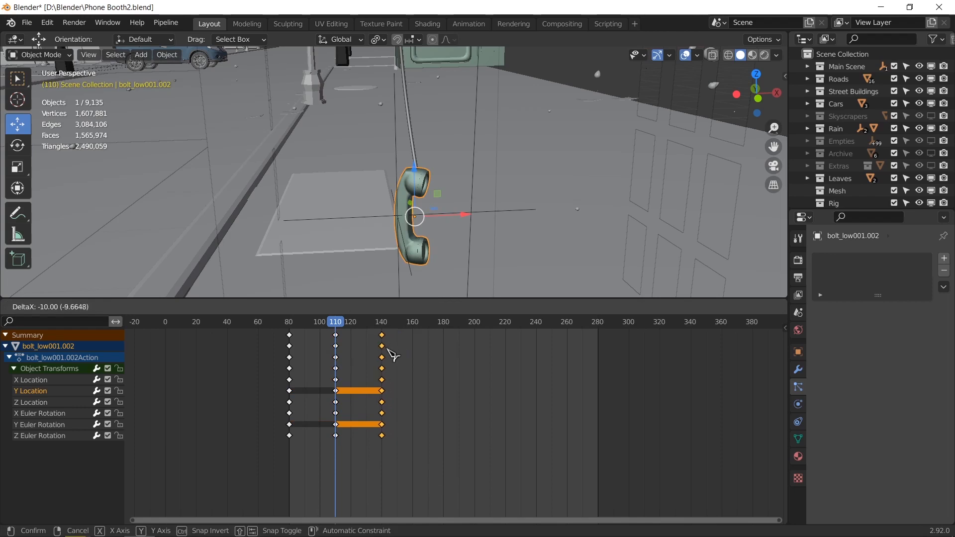
pyautogui.click(395, 358)
pyautogui.moveTo(448, 300); pyautogui.dragTo(458, 421)
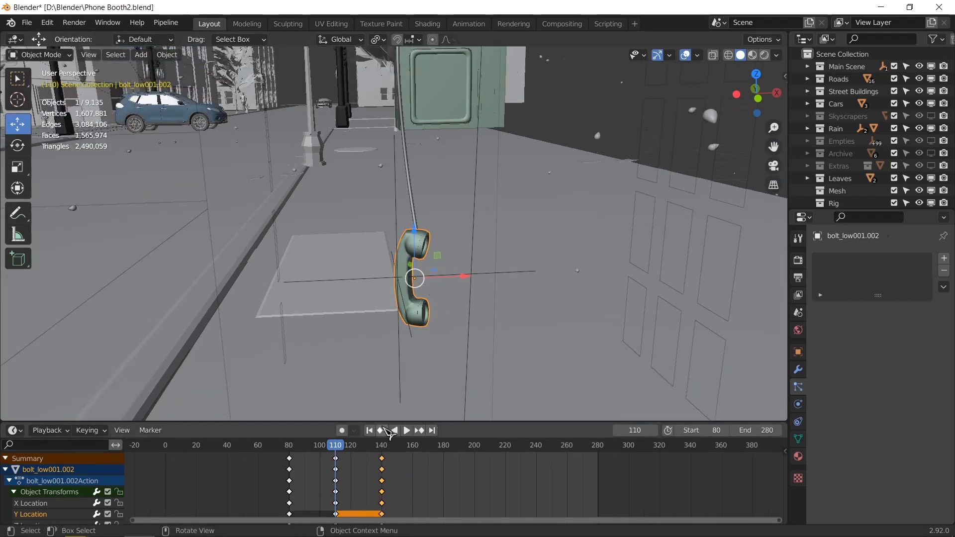
# Play back the animation from the shot's start and check the swing of the handset and cord from several angles
pyautogui.moveTo(337, 448); pyautogui.dragTo(289, 455)
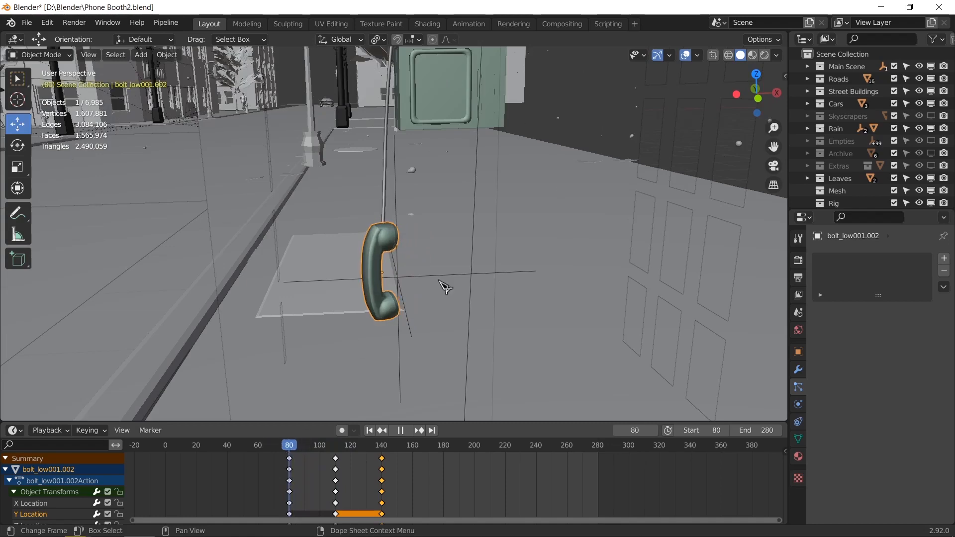
pyautogui.moveTo(445, 285); pyautogui.dragTo(408, 331, button='middle')
pyautogui.scroll(2, 417, 314)
pyautogui.scroll(1, 407, 331)
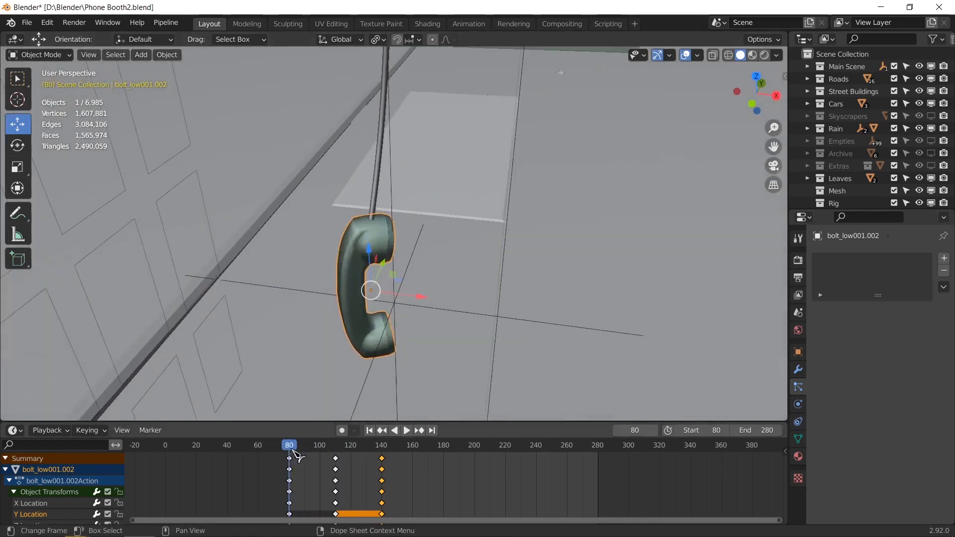
pyautogui.moveTo(296, 454); pyautogui.dragTo(324, 451)
pyautogui.scroll(-4, 449, 297)
pyautogui.moveTo(448, 297); pyautogui.dragTo(467, 267, button='middle')
pyautogui.press('space')
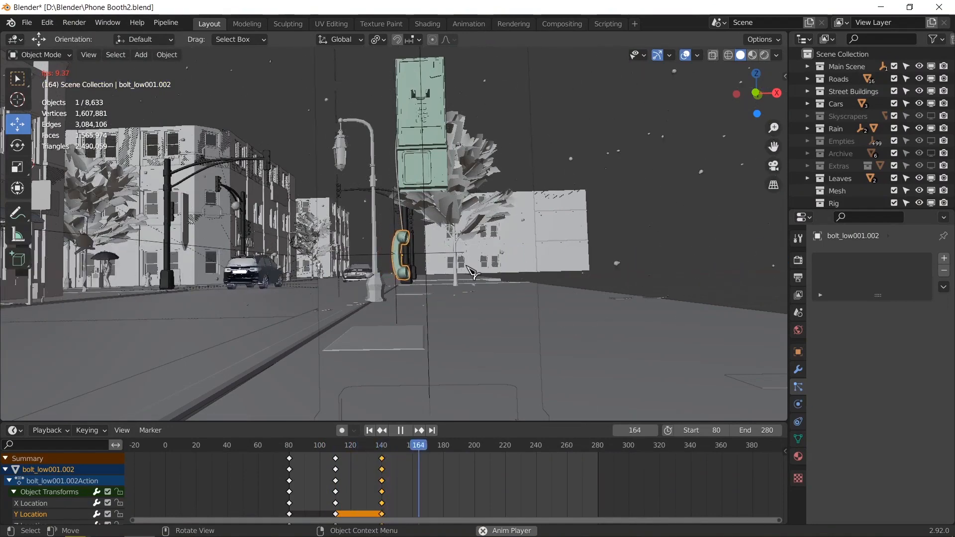
pyautogui.moveTo(475, 273); pyautogui.dragTo(506, 312, button='middle')
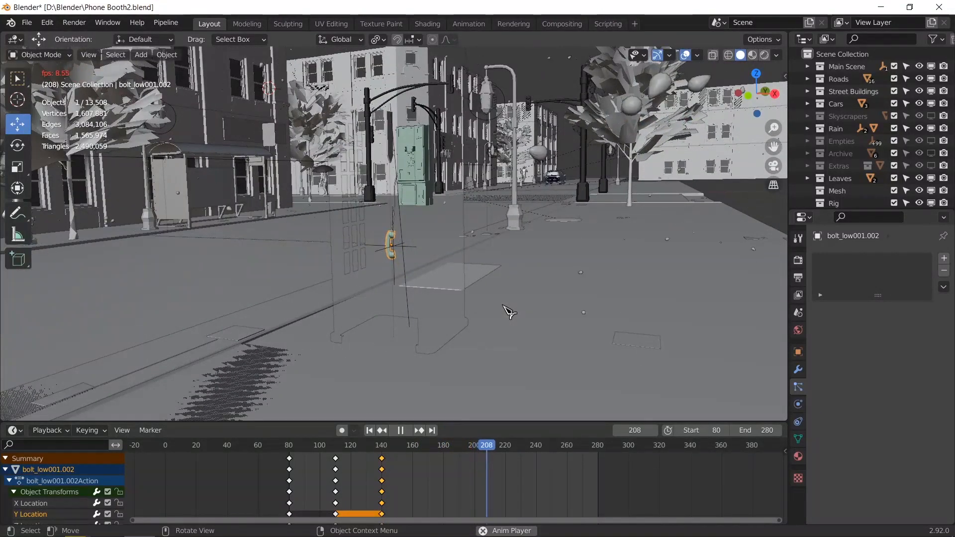
pyautogui.press('space')
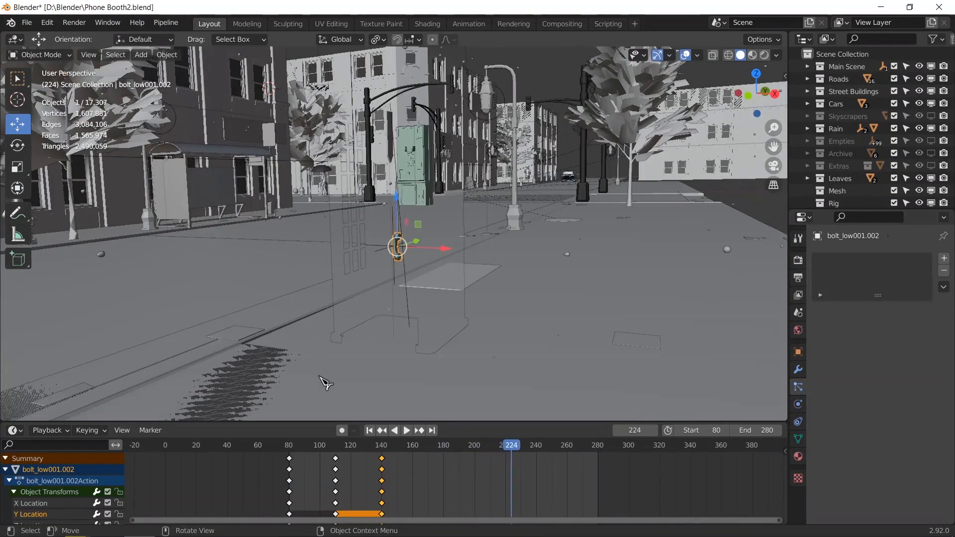
pyautogui.click(15, 431)
pyautogui.click(35, 291)
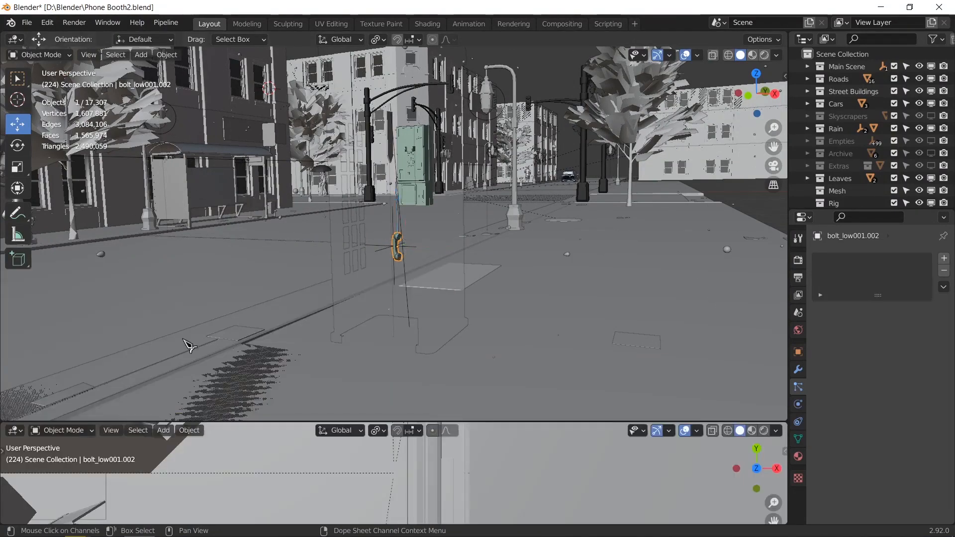
pyautogui.click(15, 430)
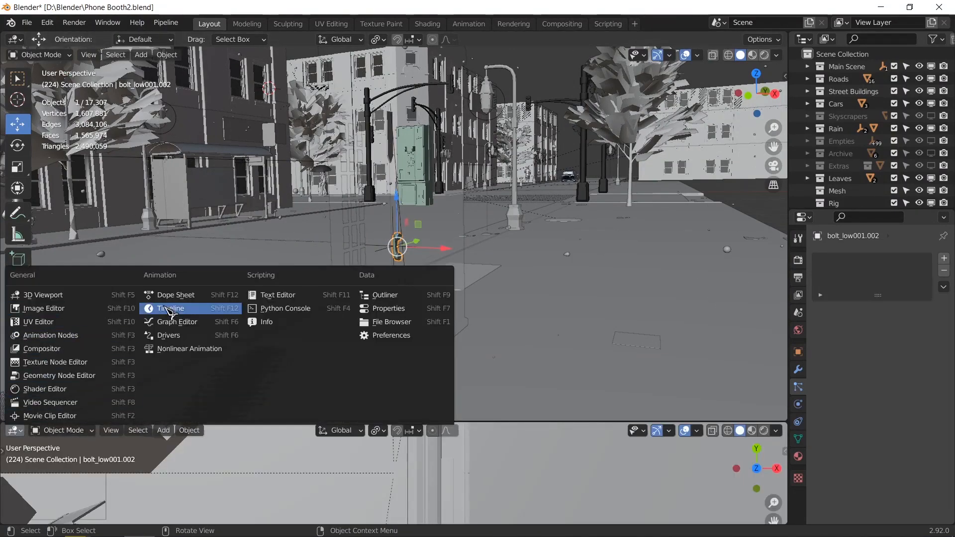
pyautogui.click(185, 306)
# Shrink the Timeline area to enlarge the 3D viewport, and save the file
pyautogui.moveTo(536, 422); pyautogui.dragTo(538, 461)
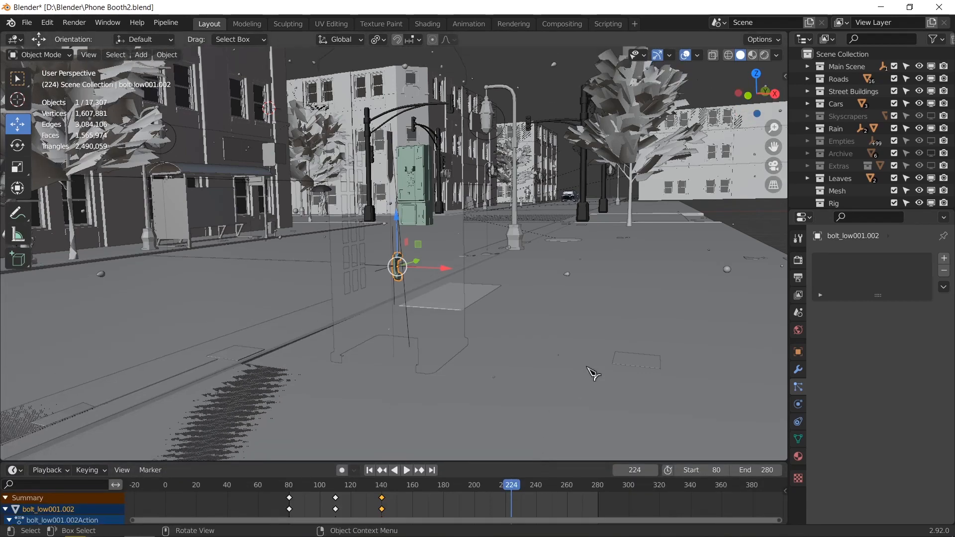
pyautogui.click(546, 313)
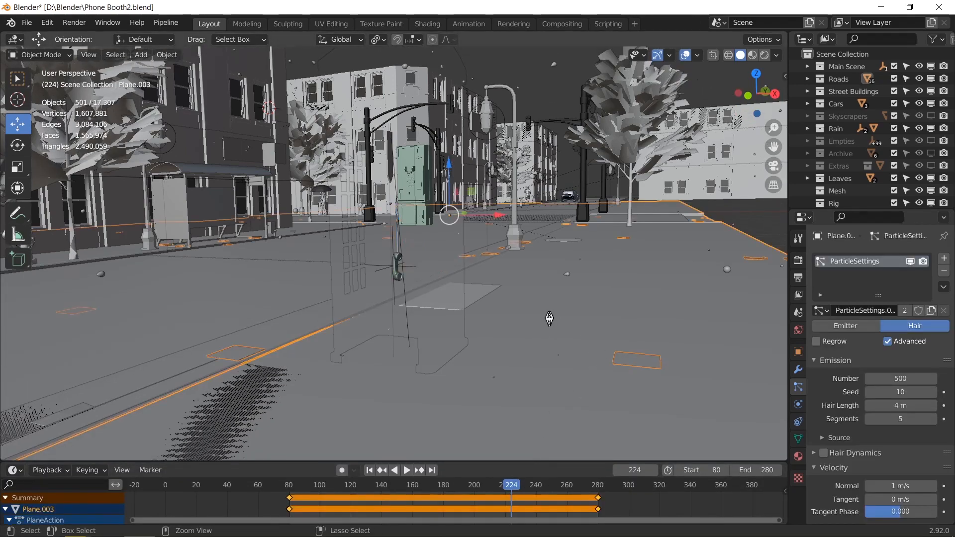
pyautogui.hotkey('ctrl', 's')
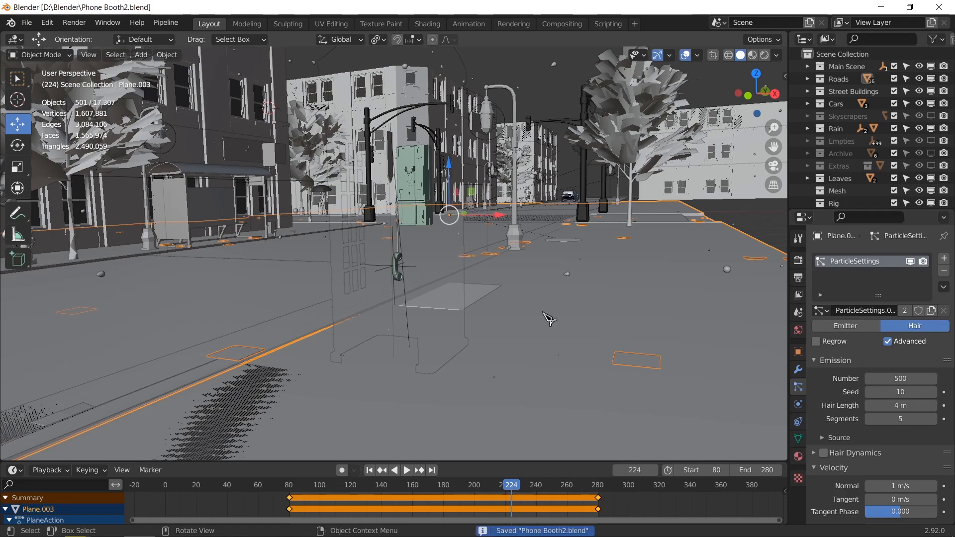
# Clear the street selection, then select the two small leaf planes lying away from the street and frame them in the view
pyautogui.moveTo(549, 319); pyautogui.dragTo(536, 354, button='middle')
pyautogui.click(627, 288)
pyautogui.click(759, 383)
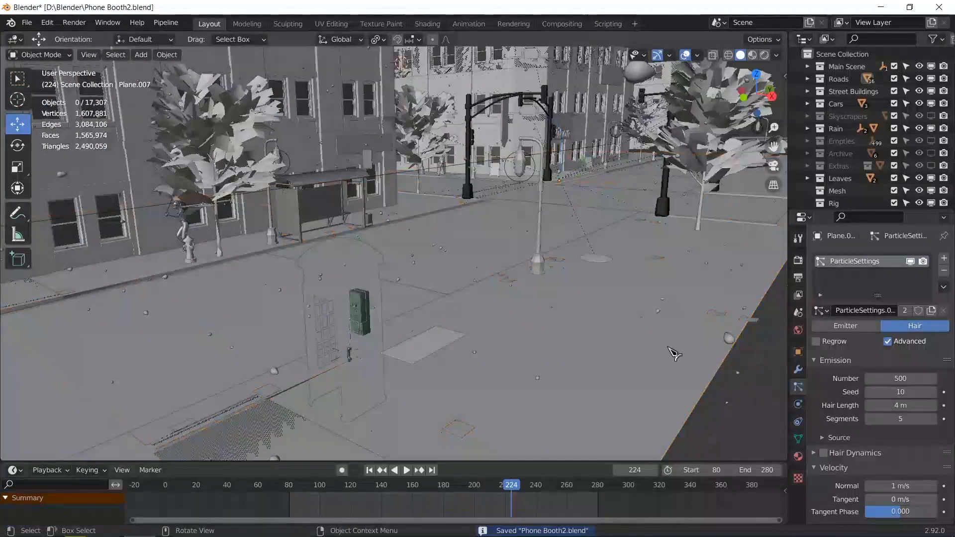
pyautogui.scroll(-3, 665, 348)
pyautogui.keyDown('shift'); pyautogui.moveTo(612, 351); pyautogui.dragTo(544, 395, button='middle'); pyautogui.keyUp('shift')
pyautogui.keyDown('shift'); pyautogui.moveTo(558, 337); pyautogui.dragTo(522, 363, button='middle'); pyautogui.keyUp('shift')
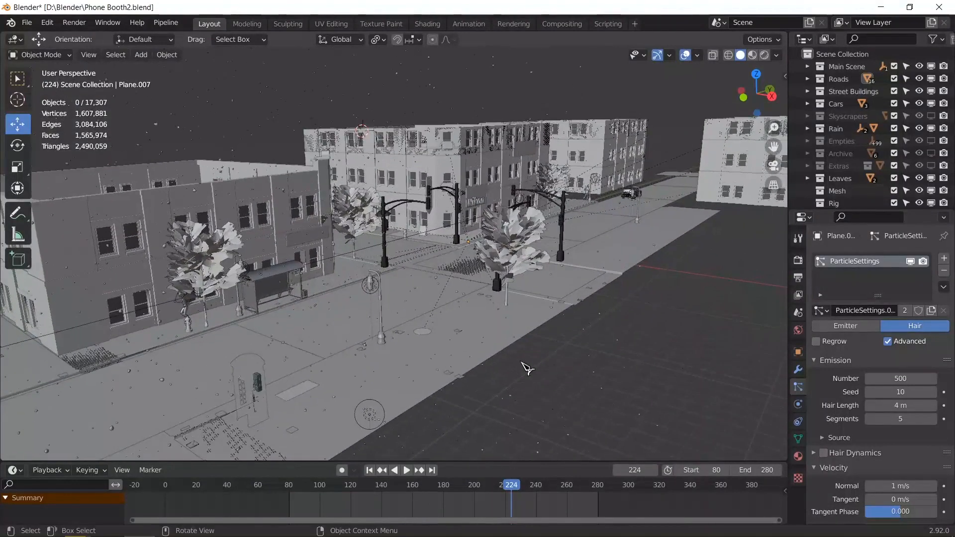
pyautogui.scroll(-3, 644, 381)
pyautogui.keyDown('shift'); pyautogui.moveTo(645, 381); pyautogui.dragTo(550, 366, button='middle'); pyautogui.keyUp('shift')
pyautogui.scroll(-2, 643, 369)
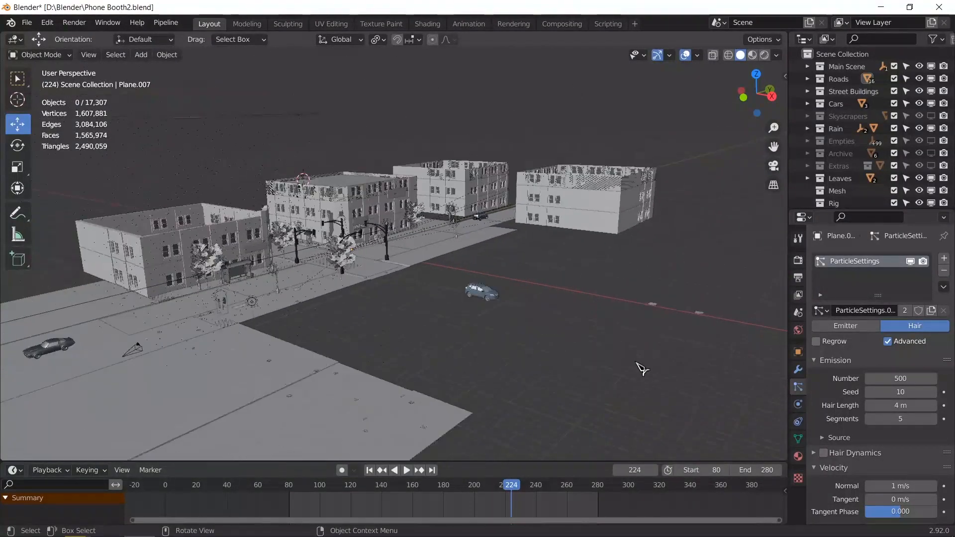
pyautogui.moveTo(633, 285); pyautogui.dragTo(741, 350)
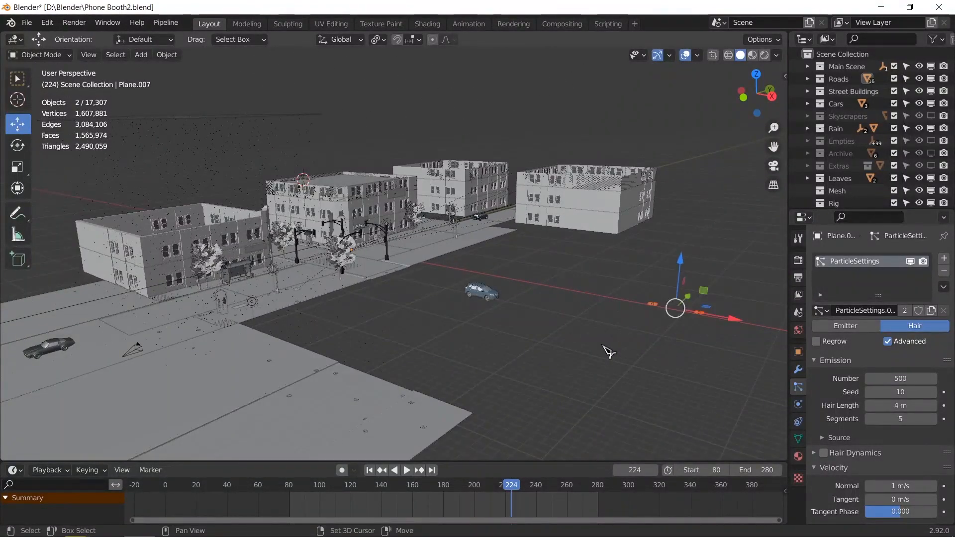
pyautogui.press('KP_Decimal')
pyautogui.press('KP_Divide')
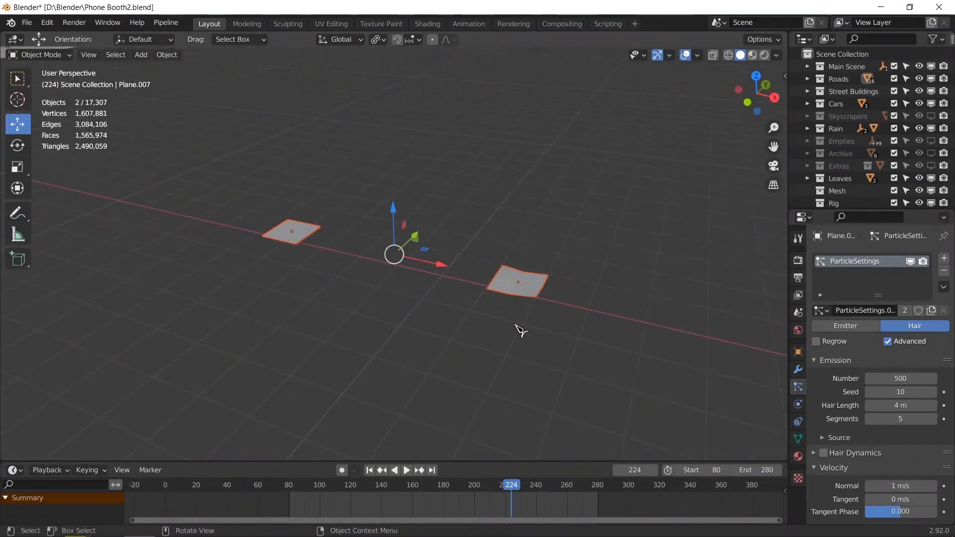
# Duplicate the two leaf planes, place the copies about 2 m beside the originals, and transfer them to the Main Scene collection
pyautogui.hotkey('shift', 'd')
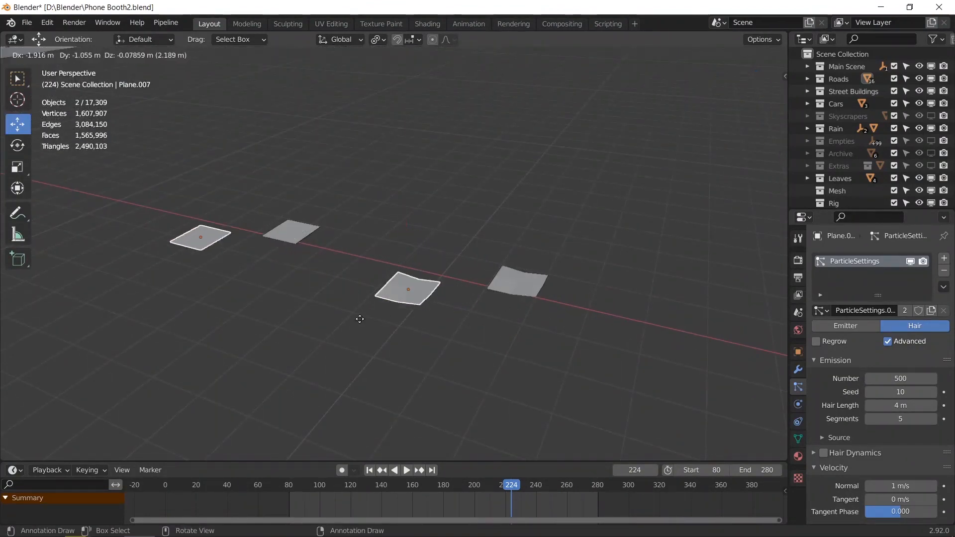
pyautogui.click(332, 334)
pyautogui.keyDown('shift'); pyautogui.moveTo(376, 301); pyautogui.dragTo(437, 298, button='middle'); pyautogui.keyUp('shift')
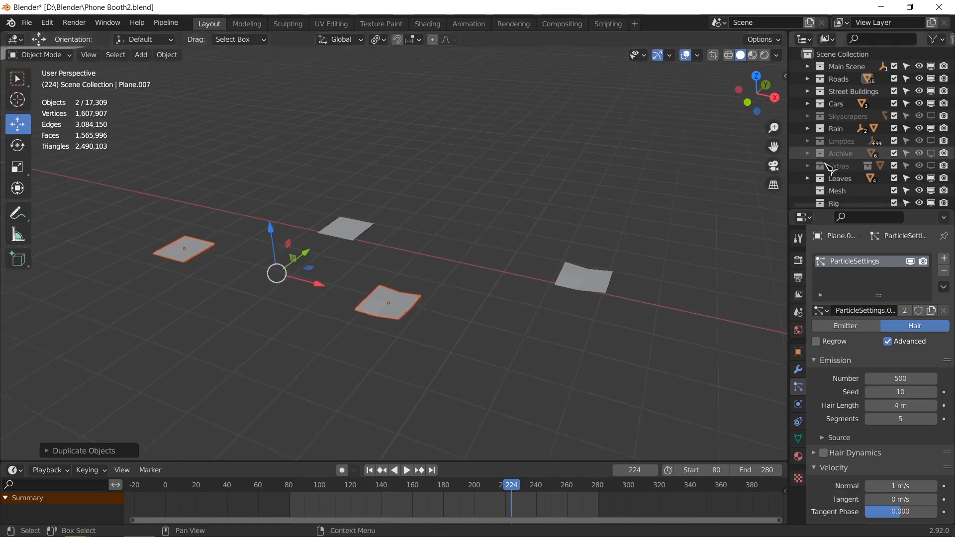
pyautogui.press('m')
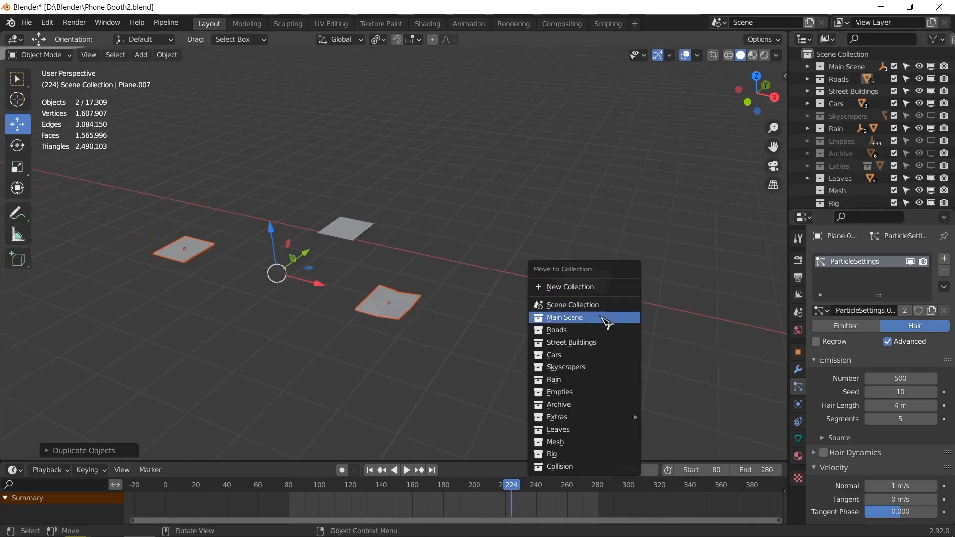
pyautogui.click(606, 319)
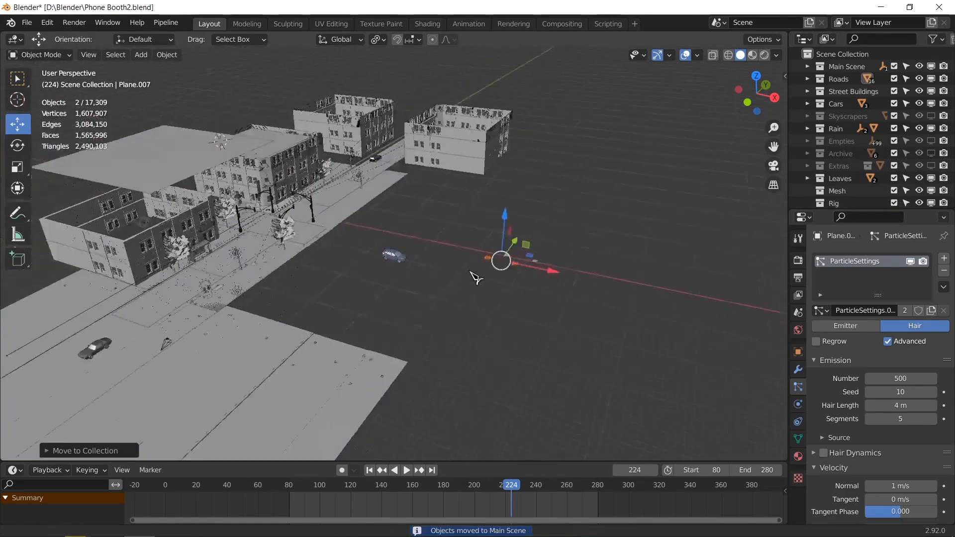
# Move the two duplicated leaf planes onto the street near the phone booth and frame them in the view
pyautogui.moveTo(547, 259); pyautogui.dragTo(393, 293)
pyautogui.moveTo(255, 310); pyautogui.dragTo(246, 295)
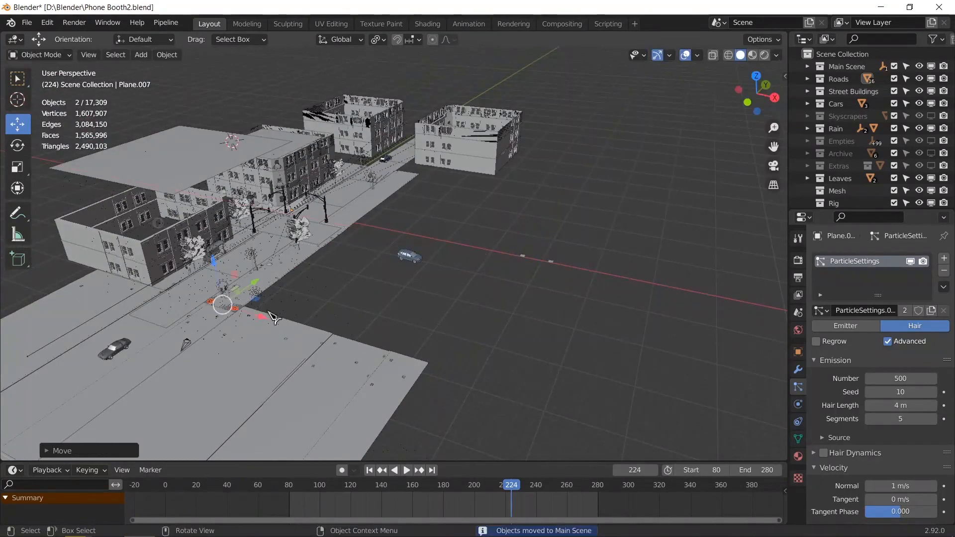
pyautogui.press('KP_Decimal')
pyautogui.moveTo(336, 304); pyautogui.dragTo(366, 286, button='middle')
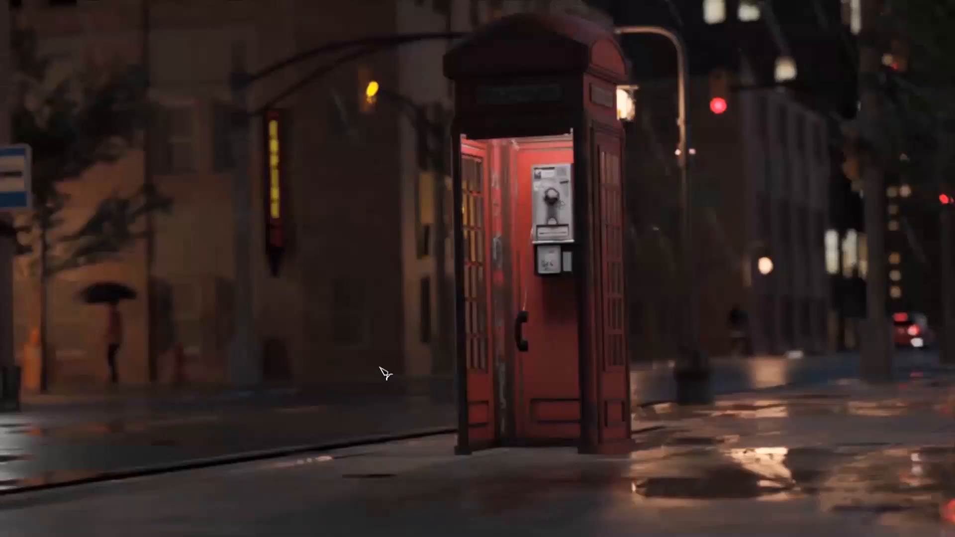
# Switch to VLC and replay the rendered shot from its start, pausing to examine the street, booth light and hanging phone
pyautogui.moveTo(80, 533)
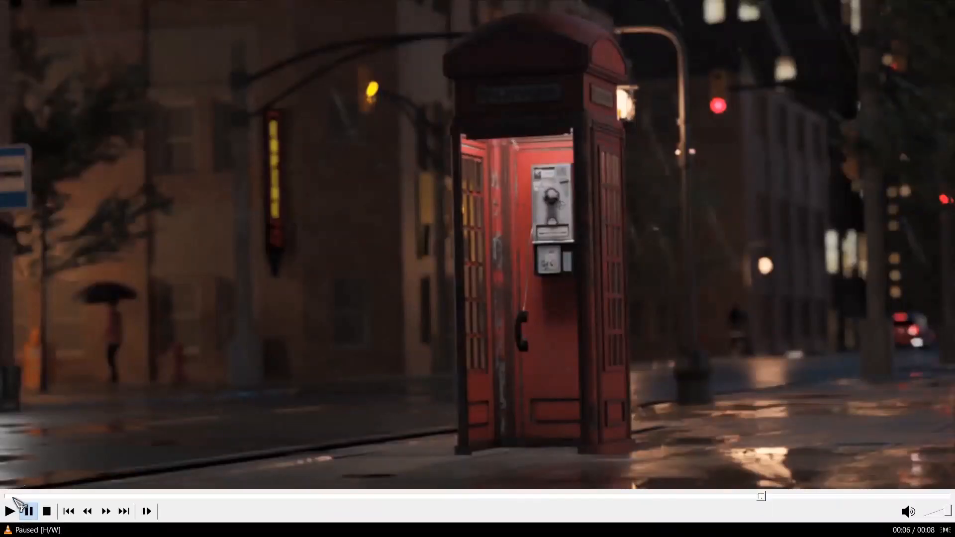
pyautogui.click(13, 499)
pyautogui.click(393, 304)
pyautogui.click(265, 271)
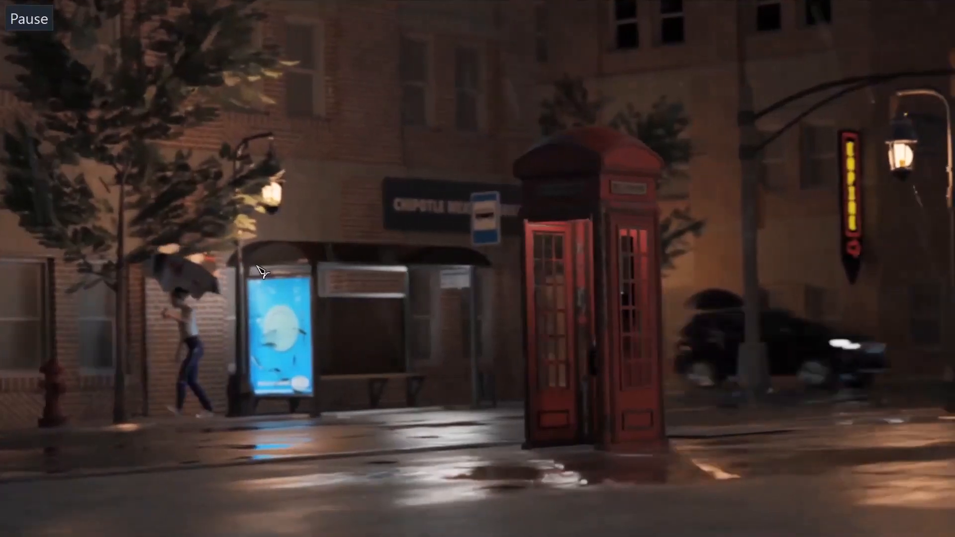
pyautogui.click(265, 272)
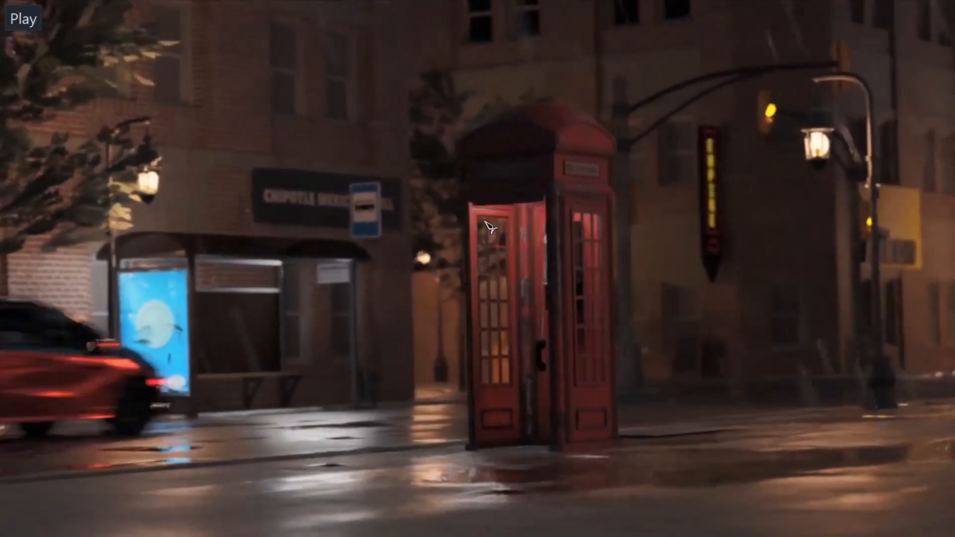
pyautogui.click(401, 256)
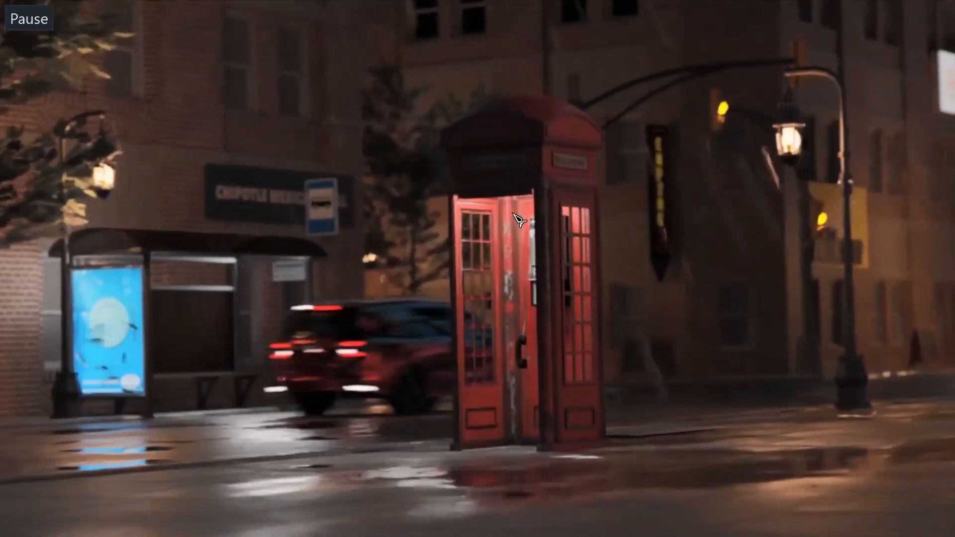
pyautogui.click(446, 239)
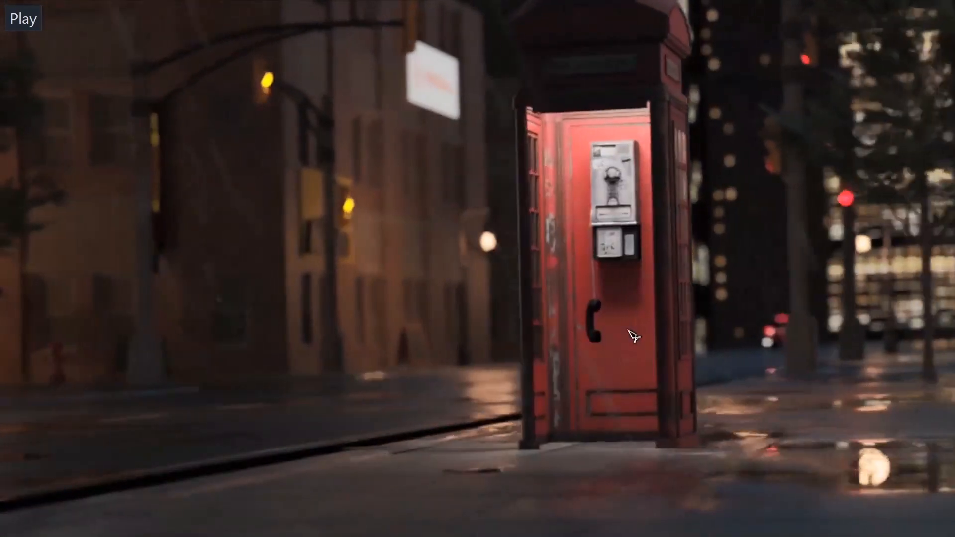
# Play the rendered clip test0080.mp4, pausing near its end to examine the phone booth and the wet street
pyautogui.click(601, 320)
pyautogui.click(616, 320)
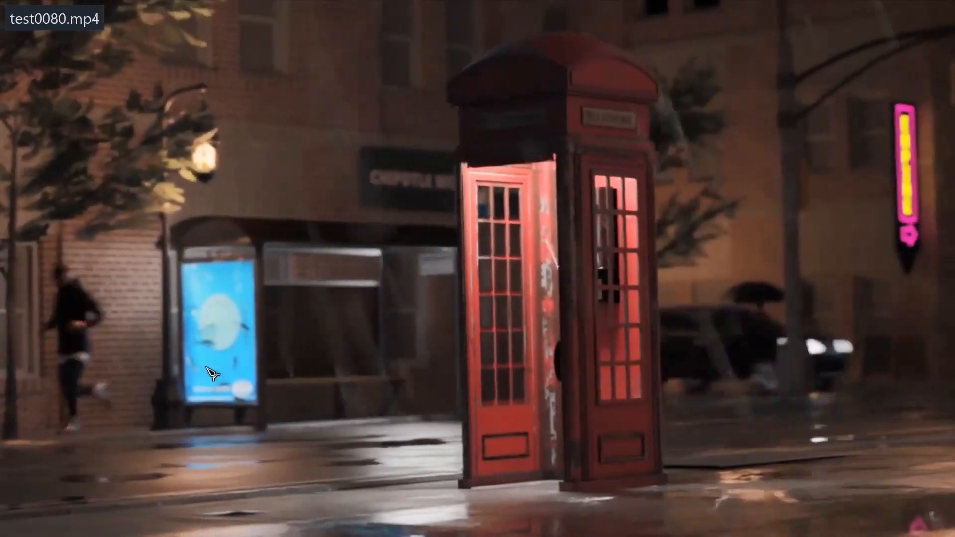
pyautogui.click(209, 373)
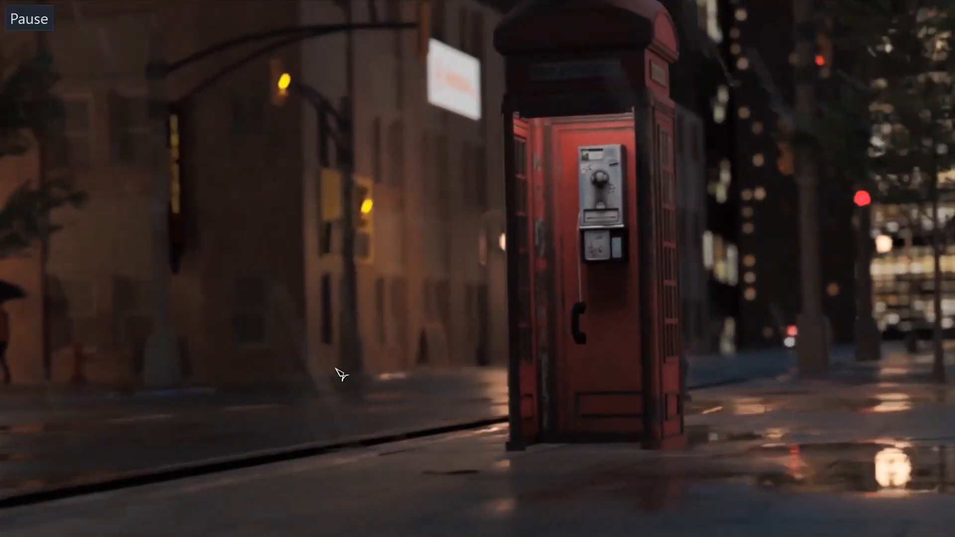
pyautogui.moveTo(122, 508)
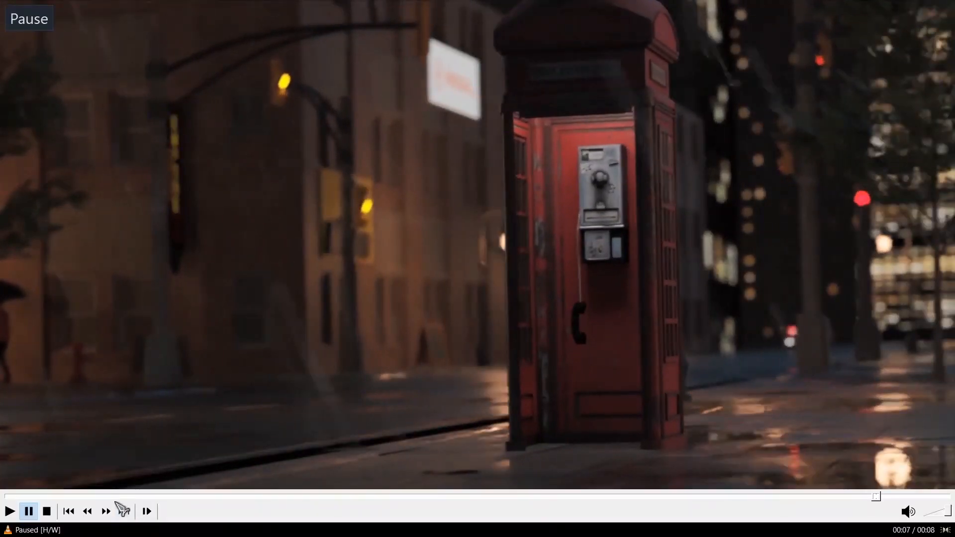
pyautogui.press('space')
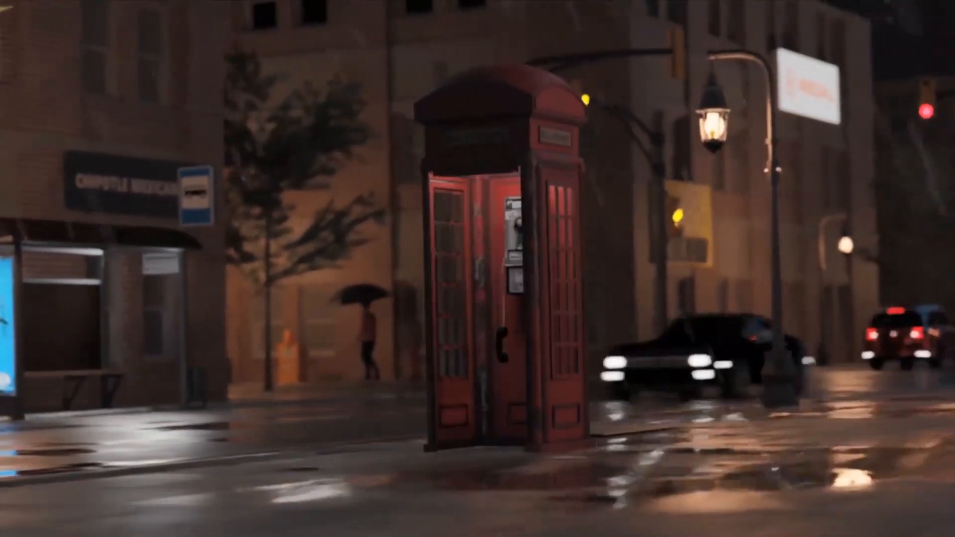
pyautogui.press('space')
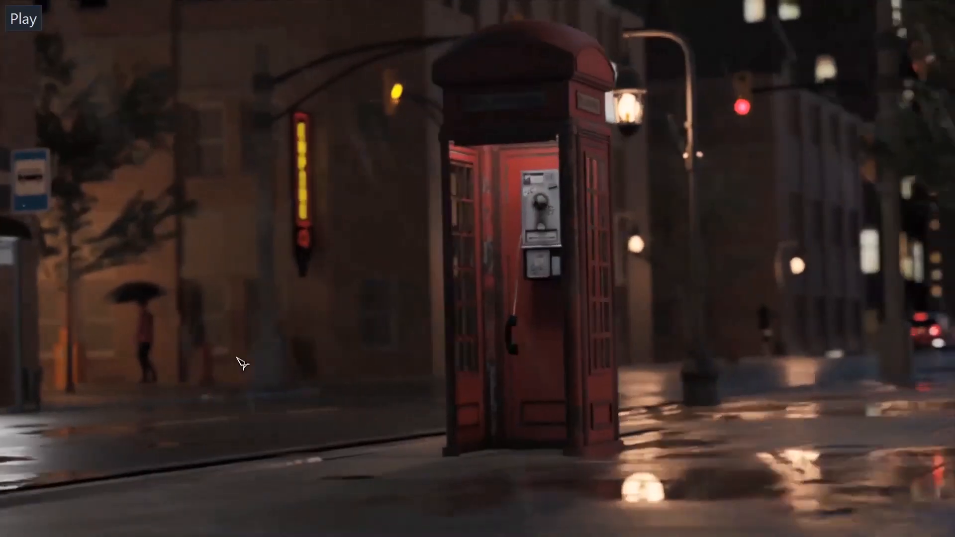
pyautogui.press('space')
pyautogui.click(177, 497)
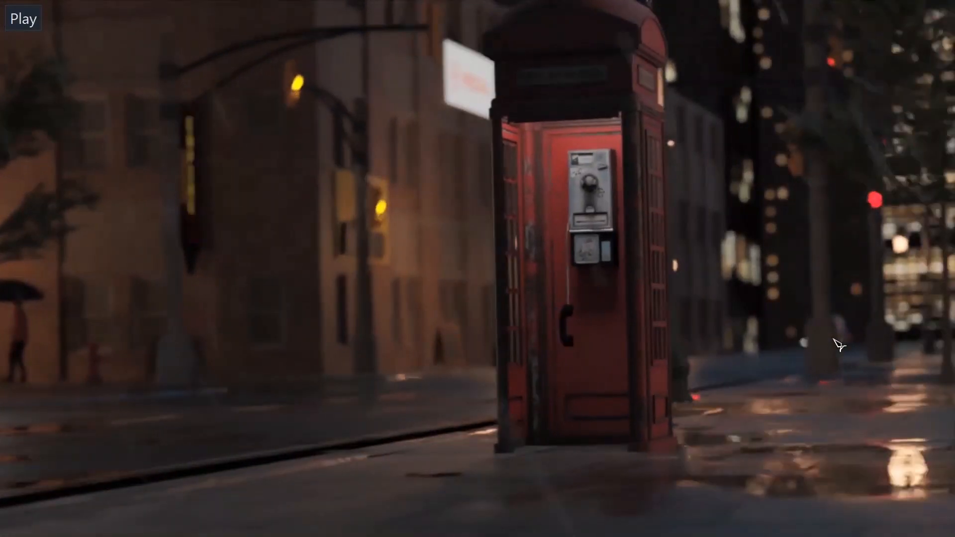
# Replay the rendered animation from an earlier point, pausing to examine the booth, cars and street lights, and leave full-screen playback
pyautogui.click(532, 308)
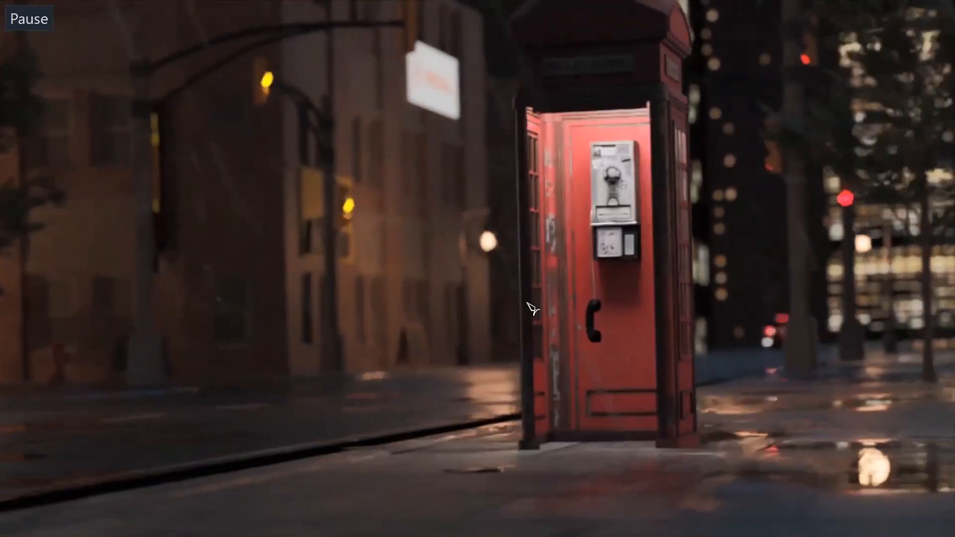
pyautogui.click(79, 495)
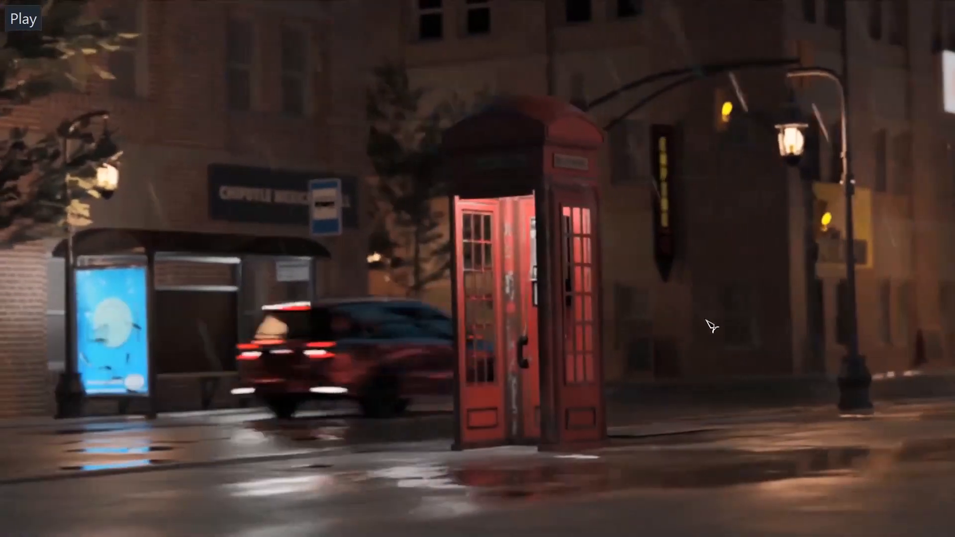
pyautogui.click(712, 326)
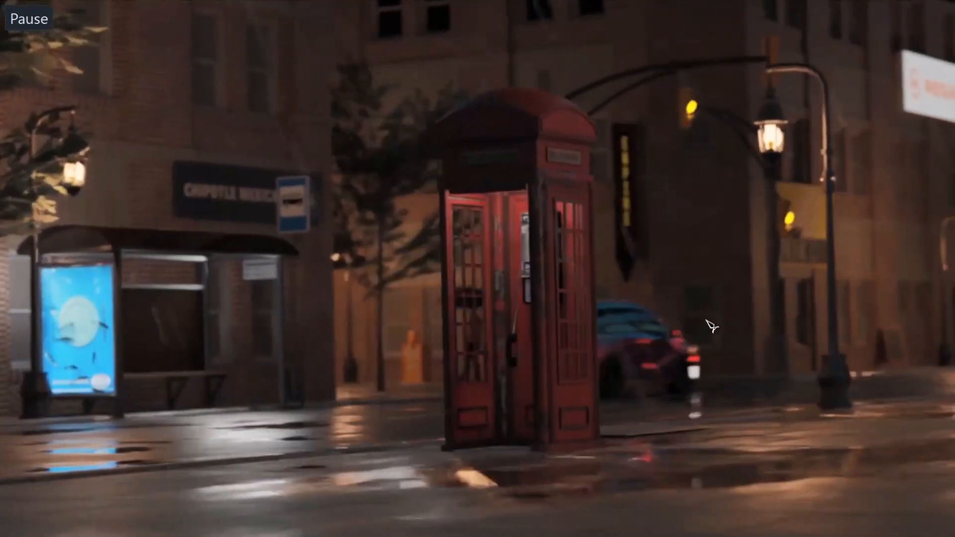
pyautogui.click(712, 326)
pyautogui.click(816, 249)
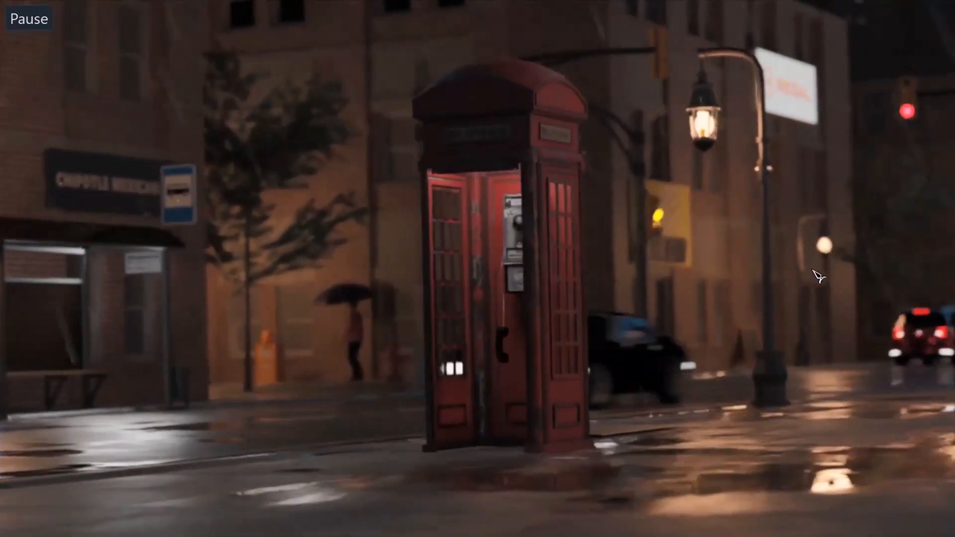
pyautogui.click(815, 201)
pyautogui.click(773, 111)
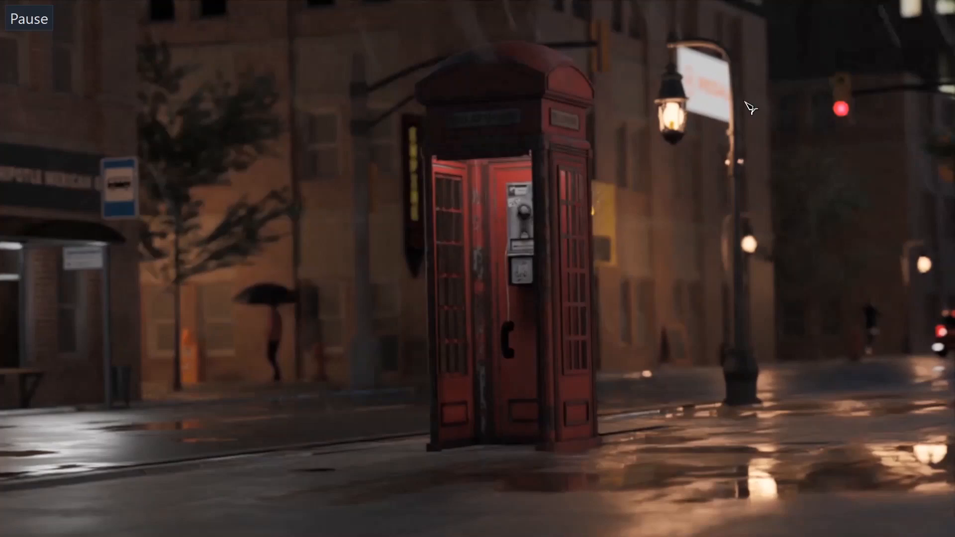
pyautogui.click(749, 108)
pyautogui.click(750, 108)
pyautogui.click(754, 111)
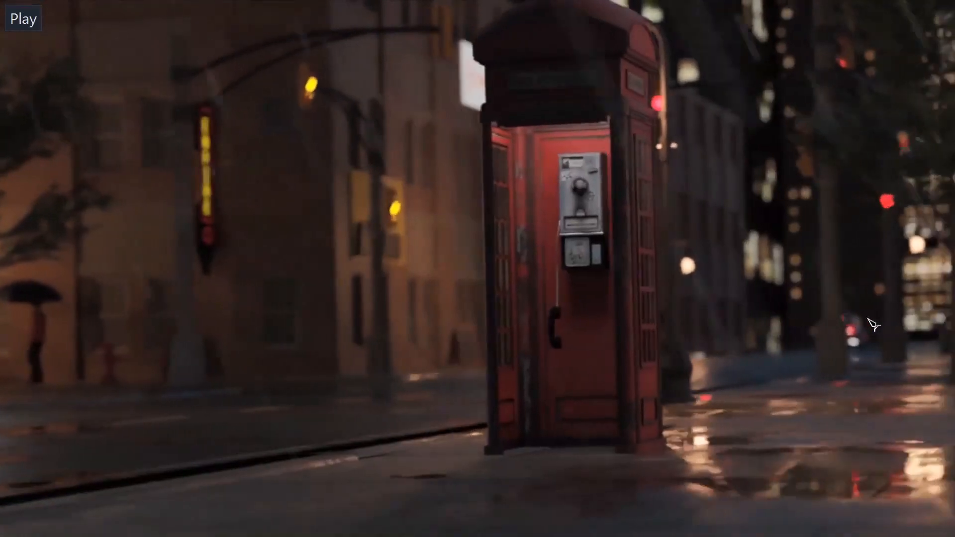
pyautogui.click(811, 277)
pyautogui.doubleClick(810, 277)
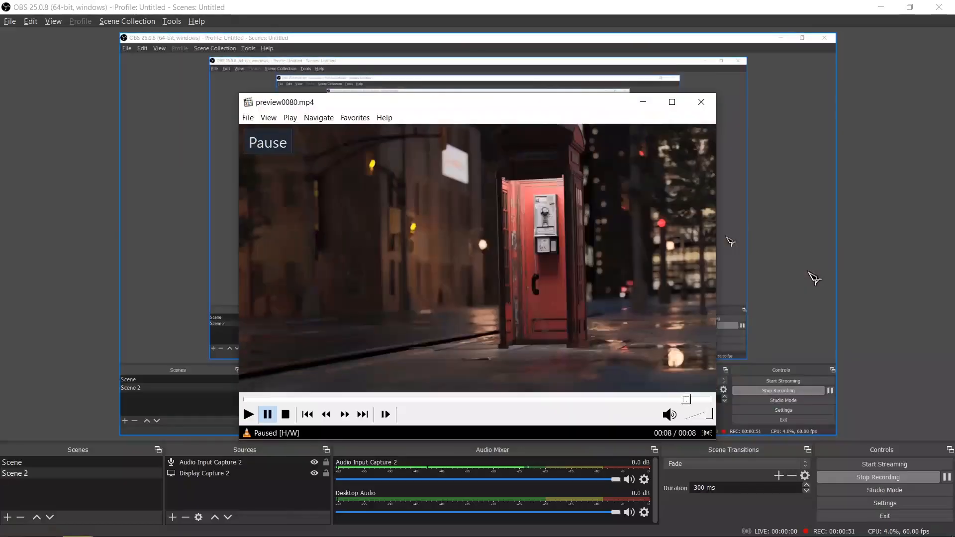
# Switch to Blender, raise the two selected leaf planes above the pavement and scale them down
pyautogui.hotkey('alt', 'Tab')
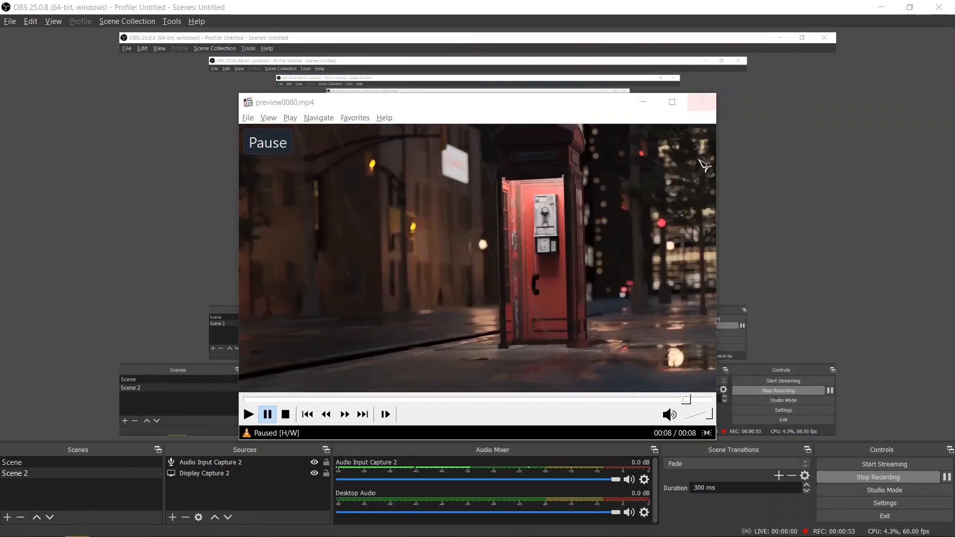
pyautogui.hotkey('alt', 'Tab')
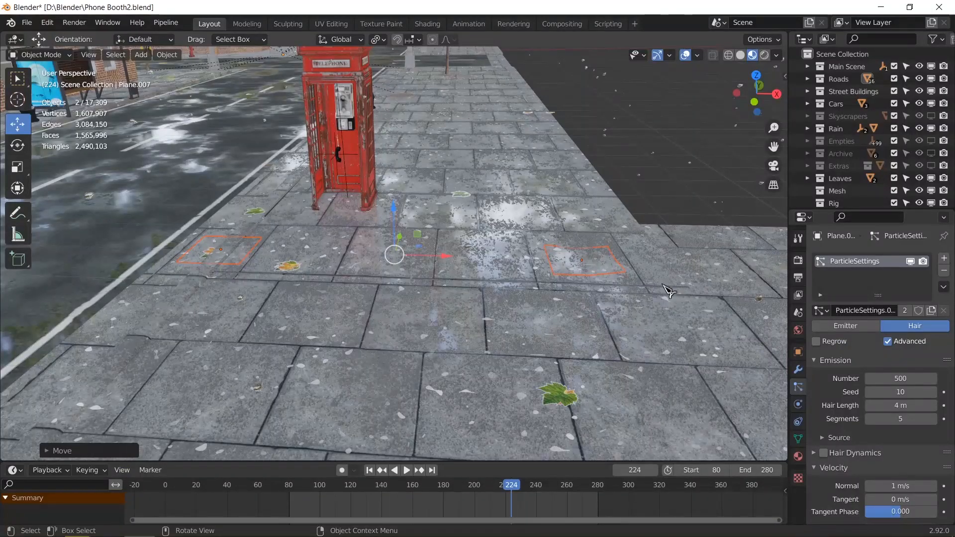
pyautogui.moveTo(393, 215); pyautogui.dragTo(393, 202)
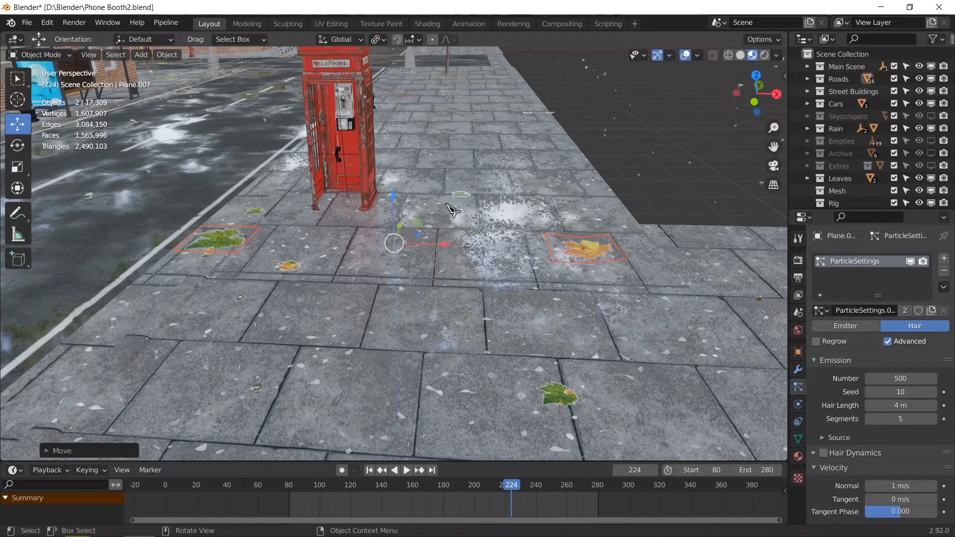
pyautogui.click(378, 39)
pyautogui.press('s')
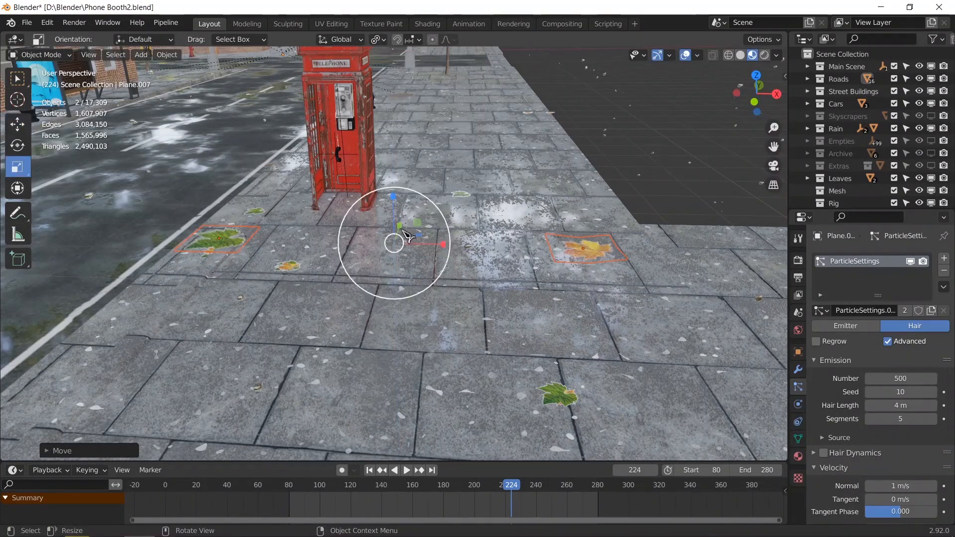
pyautogui.moveTo(410, 271); pyautogui.dragTo(408, 262)
# Move the green leaf near the curb across the pavement to the open area in front of the phone booth
pyautogui.press('KP_0')
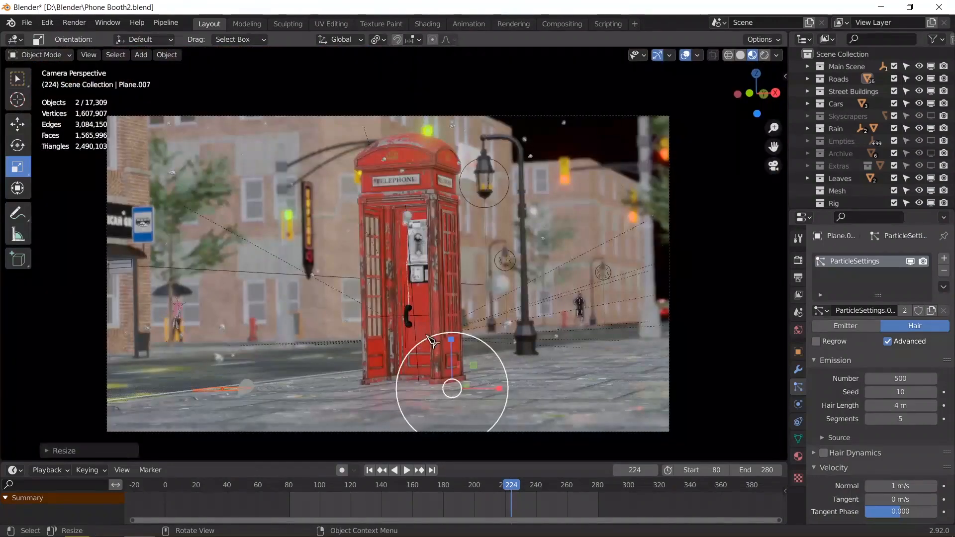
pyautogui.press('g')
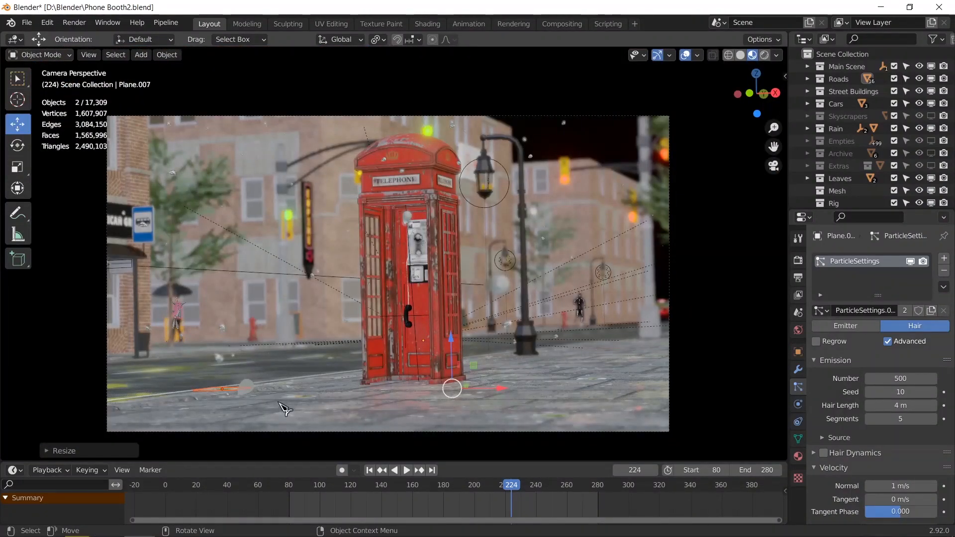
pyautogui.press('KP_0')
pyautogui.press('KP_Decimal')
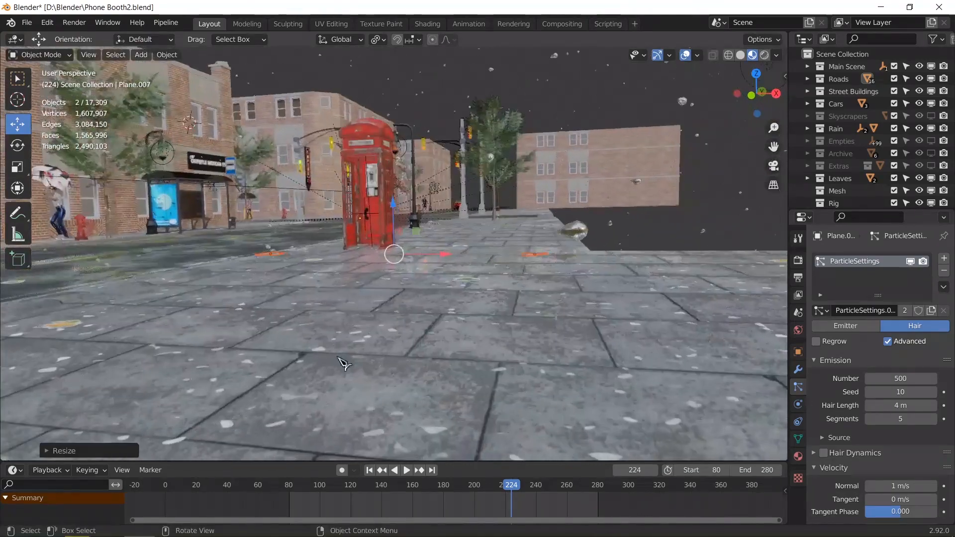
pyautogui.moveTo(305, 294); pyautogui.dragTo(352, 335, button='middle')
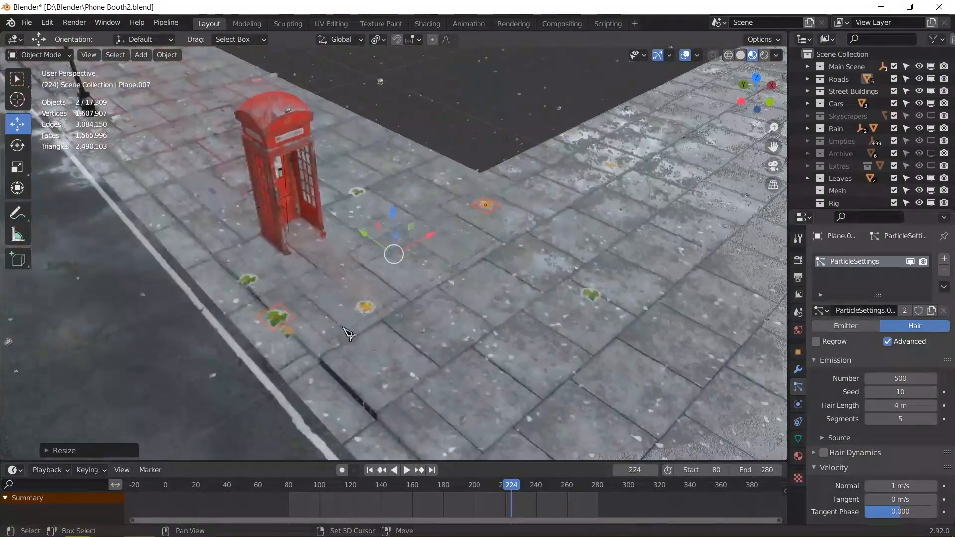
pyautogui.click(284, 330)
pyautogui.press('g')
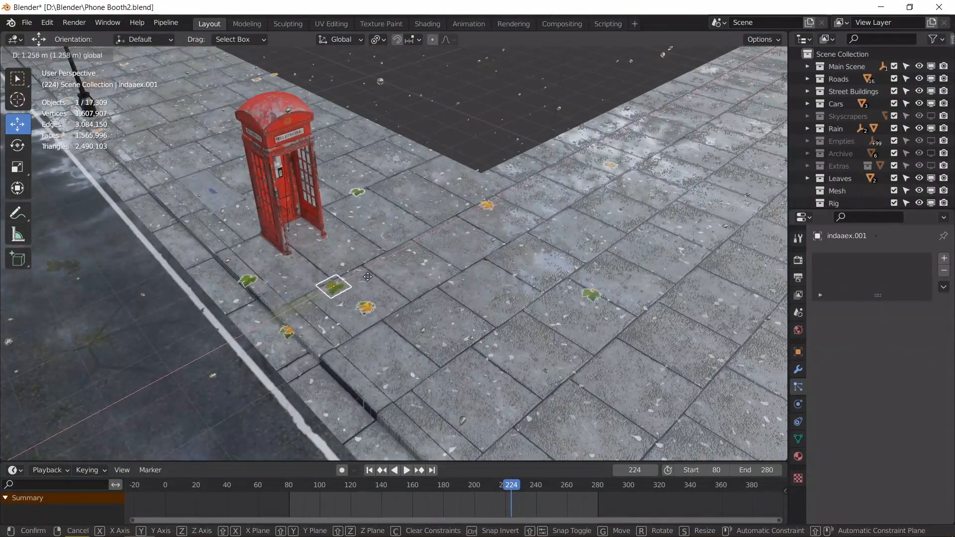
pyautogui.click(371, 276)
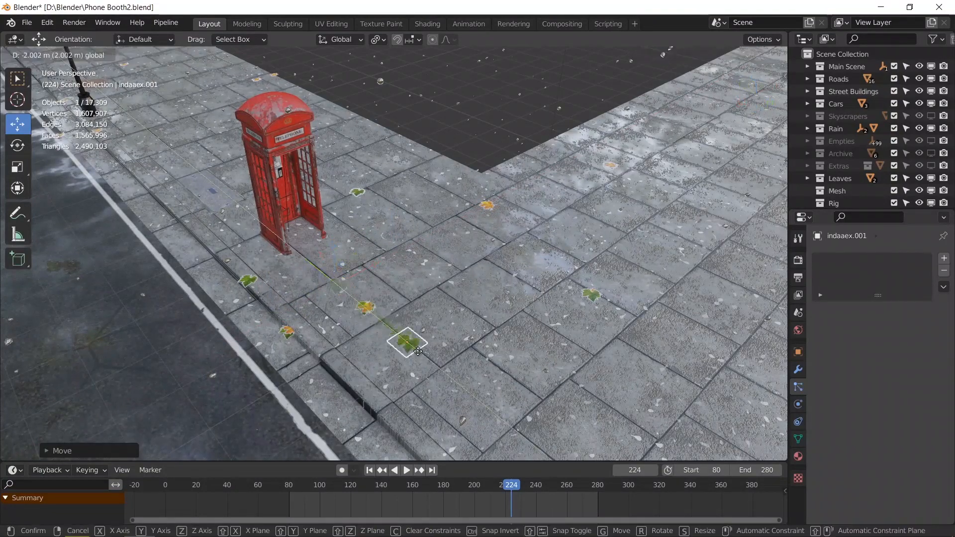
# Rotate the green leaf about its vertical axis on the pavement and check it through the scene camera
pyautogui.press('KP_Decimal')
pyautogui.moveTo(446, 377); pyautogui.dragTo(437, 324, button='middle')
pyautogui.hotkey('shift', 'space')
pyautogui.press('r')
pyautogui.moveTo(423, 244); pyautogui.dragTo(453, 283)
pyautogui.moveTo(453, 283); pyautogui.dragTo(438, 285, button='middle')
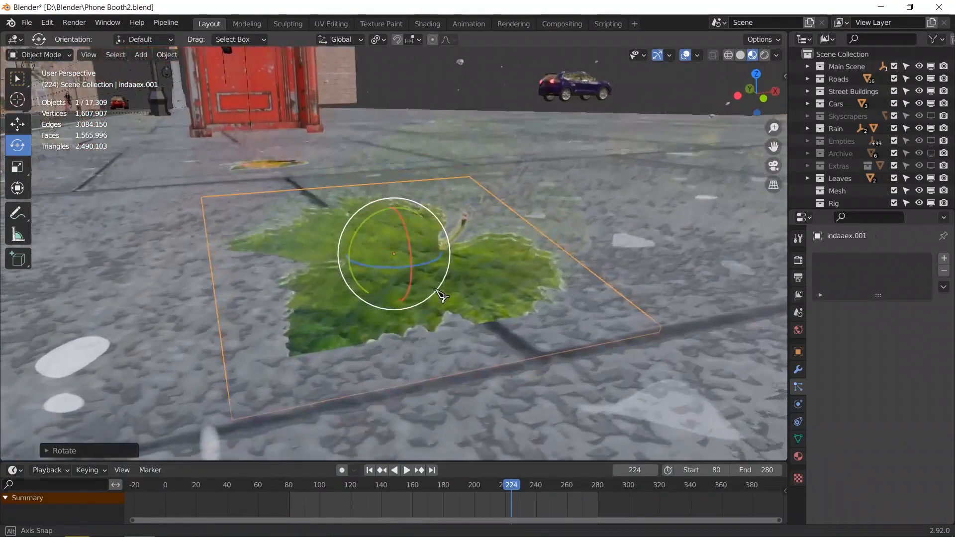
pyautogui.moveTo(437, 259); pyautogui.dragTo(440, 267)
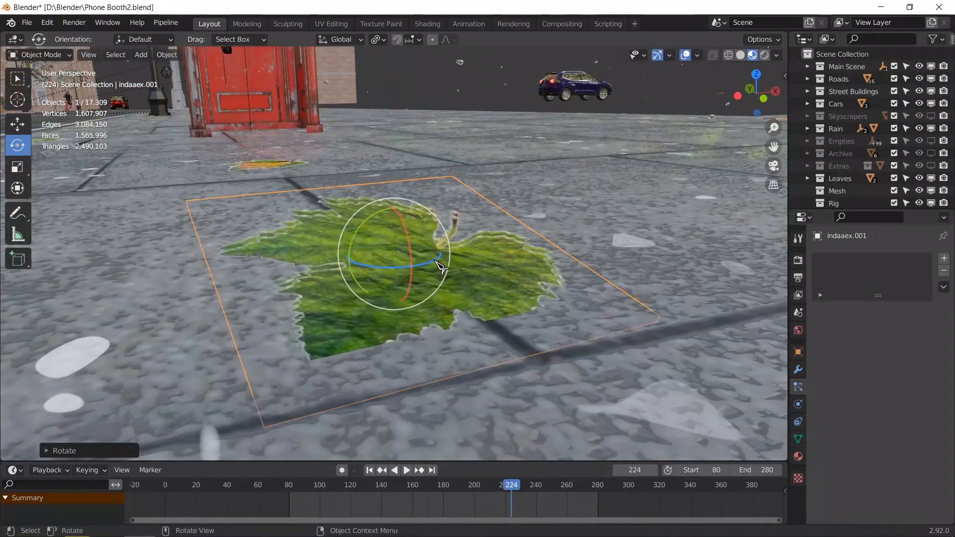
pyautogui.press('KP_0')
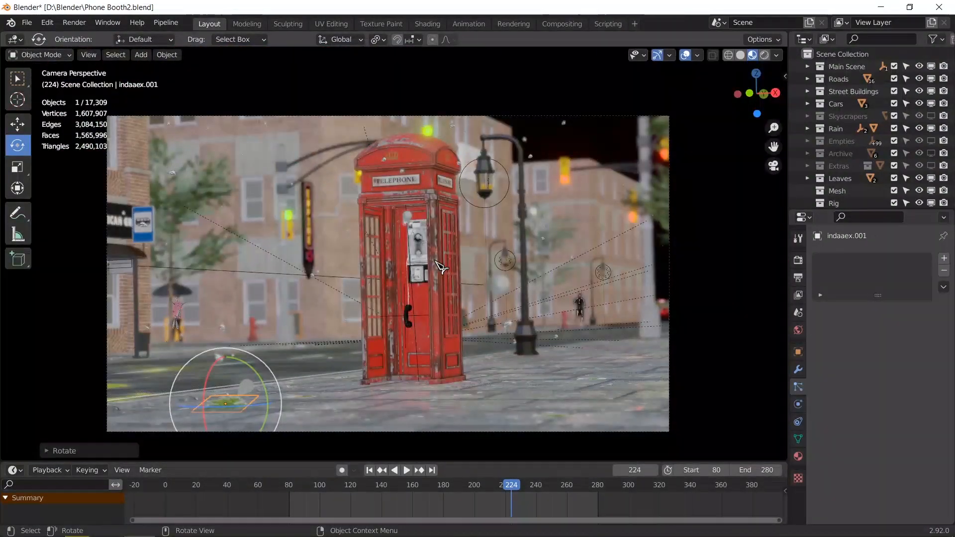
# Scale down the green leaf lying in front of the phone booth
pyautogui.click(330, 356)
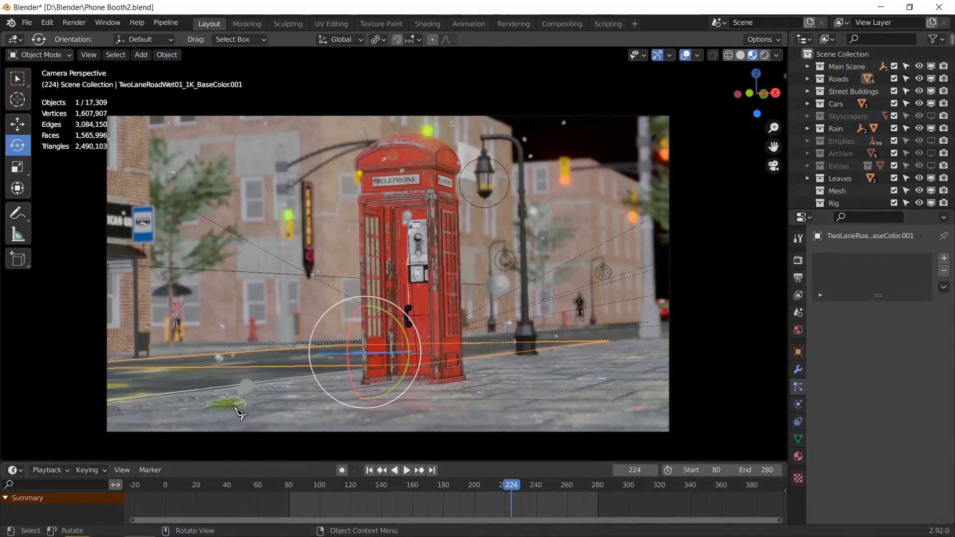
pyautogui.click(260, 407)
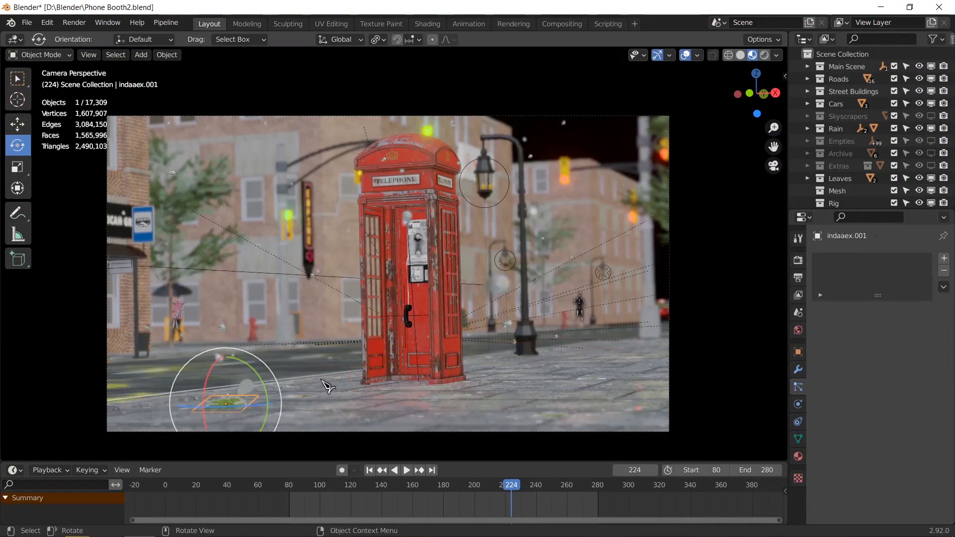
pyautogui.press('KP_Decimal')
pyautogui.moveTo(339, 376); pyautogui.dragTo(286, 320, button='middle')
pyautogui.moveTo(307, 319); pyautogui.dragTo(551, 320, button='middle')
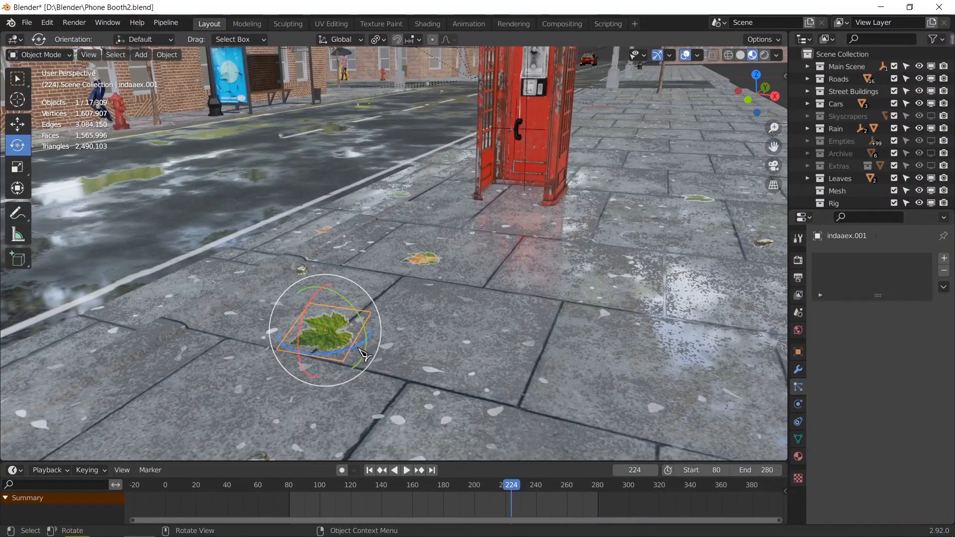
pyautogui.moveTo(373, 343); pyautogui.dragTo(340, 325, button='middle')
pyautogui.hotkey('shift', 'space')
pyautogui.press('s')
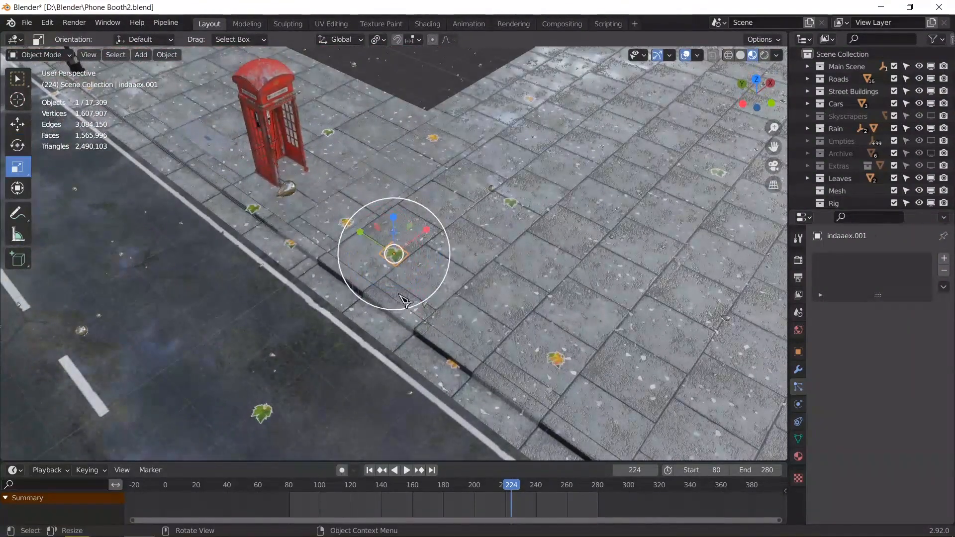
pyautogui.moveTo(406, 300)
pyautogui.mouseDown()
pyautogui.moveTo(393, 285)
pyautogui.moveTo(408, 290)
pyautogui.mouseUp()
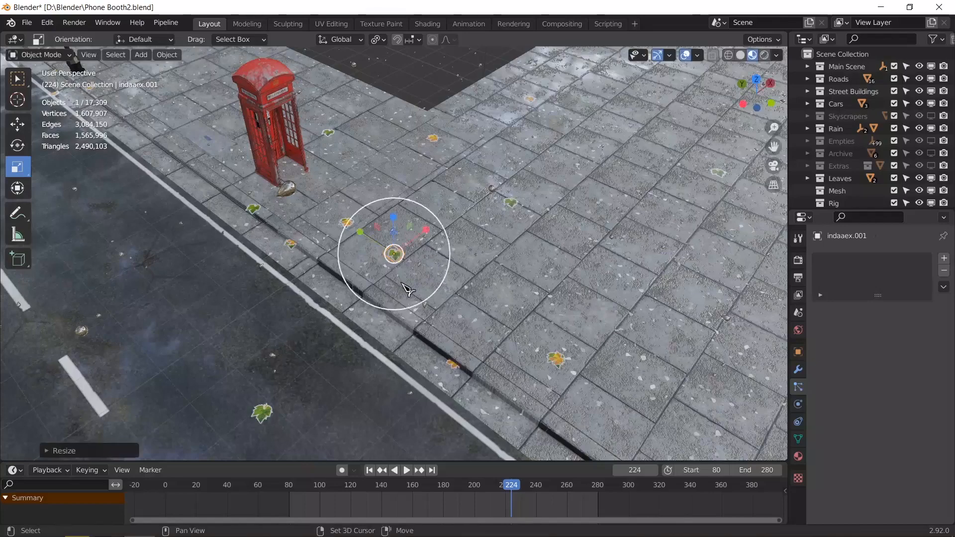
# Adjust the green leaf's height along the Z axis so it rests on the pavement surface
pyautogui.press('KP_Decimal')
pyautogui.moveTo(434, 300); pyautogui.dragTo(468, 235, button='middle')
pyautogui.hotkey('shift', 'space')
pyautogui.press('g')
pyautogui.moveTo(394, 210); pyautogui.dragTo(395, 210)
pyautogui.moveTo(394, 210); pyautogui.dragTo(503, 287, button='middle')
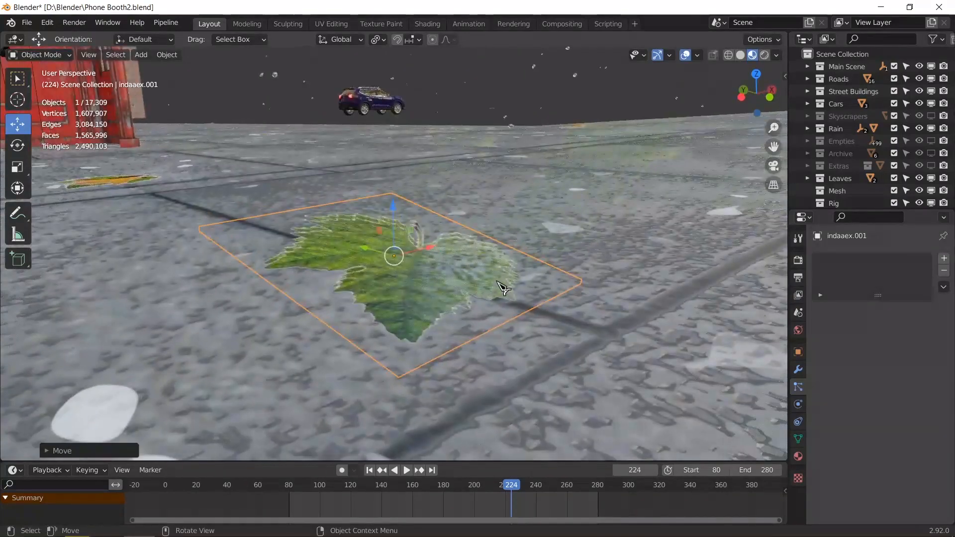
# Examine up close through the scene camera how the leaves sit on the pavement beside the phone booth
pyautogui.press('KP_0')
pyautogui.click(303, 338)
pyautogui.scroll(3, 307, 368)
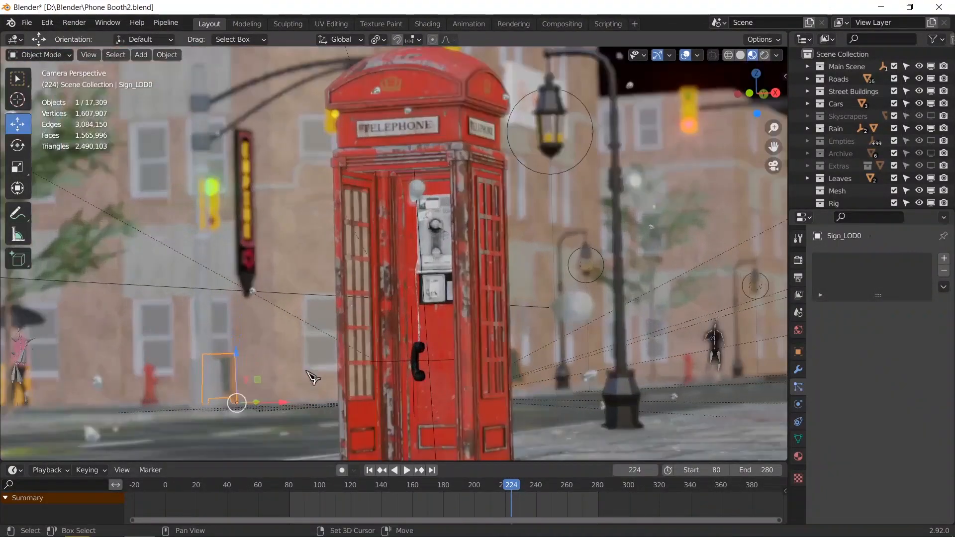
pyautogui.keyDown('shift'); pyautogui.moveTo(307, 371); pyautogui.dragTo(509, 239, button='middle'); pyautogui.keyUp('shift')
pyautogui.scroll(4, 354, 390)
pyautogui.keyDown('shift'); pyautogui.moveTo(362, 358); pyautogui.dragTo(470, 245, button='middle'); pyautogui.keyUp('shift')
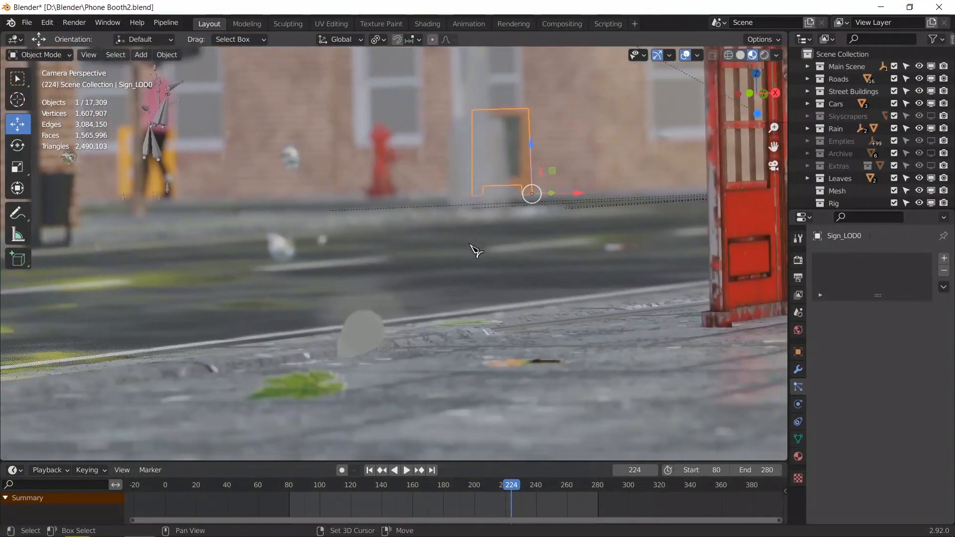
pyautogui.keyDown('shift'); pyautogui.moveTo(376, 356); pyautogui.dragTo(442, 279, button='middle'); pyautogui.keyUp('shift')
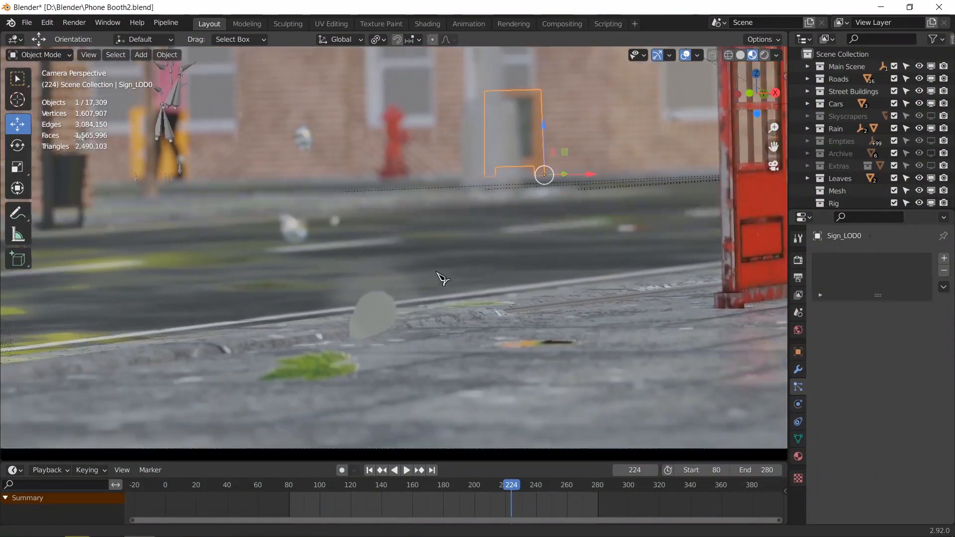
# Preview the green leaf in a small rendered region of the camera view, and return the viewport to solid shading
pyautogui.hotkey('shift', 'b')
pyautogui.moveTo(257, 276); pyautogui.dragTo(409, 374)
pyautogui.click(799, 260)
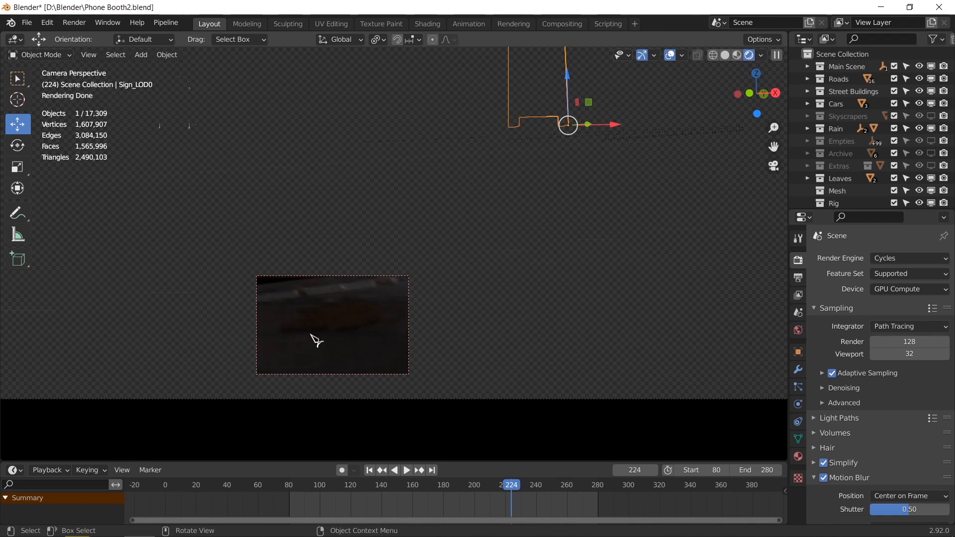
pyautogui.click(728, 55)
pyautogui.scroll(-7, 533, 227)
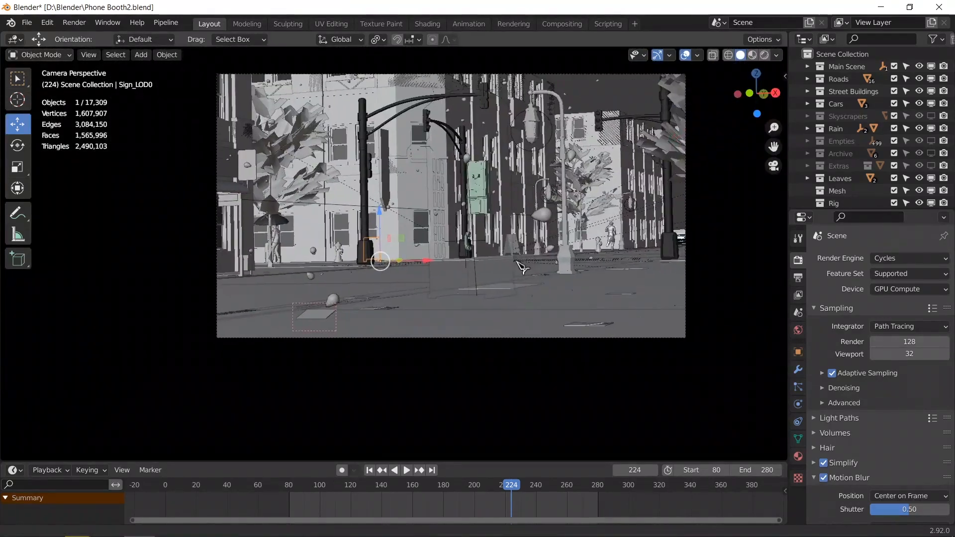
pyautogui.scroll(3, 522, 269)
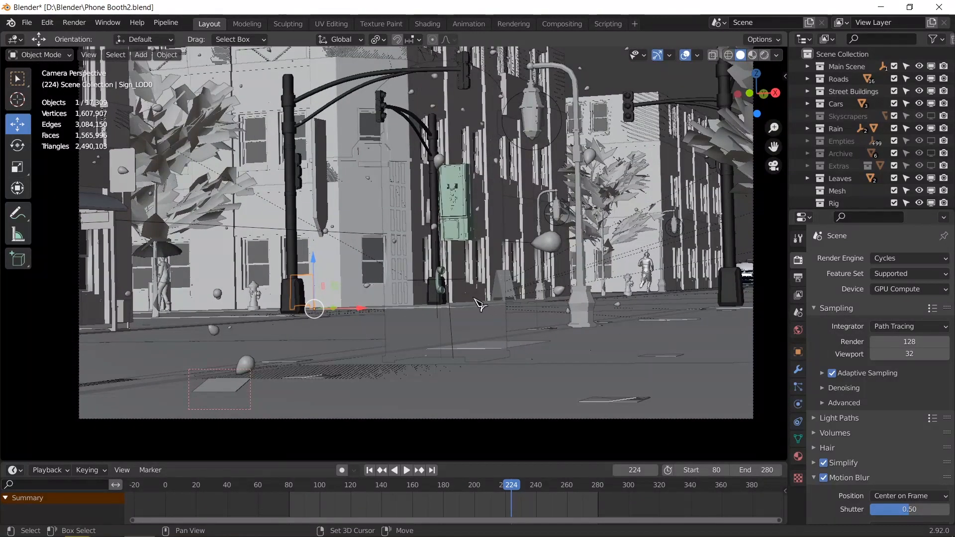
pyautogui.keyDown('shift'); pyautogui.moveTo(480, 294); pyautogui.dragTo(481, 292, button='middle'); pyautogui.keyUp('shift')
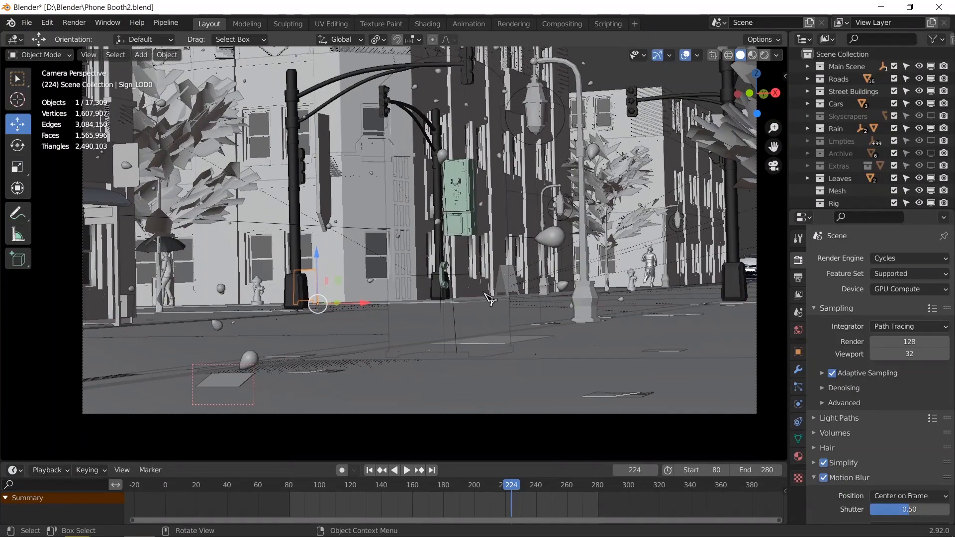
# Select the leaf plane in the camera's foreground and review the end and opening shots of preview0080.mp4 full screen
pyautogui.click(237, 387)
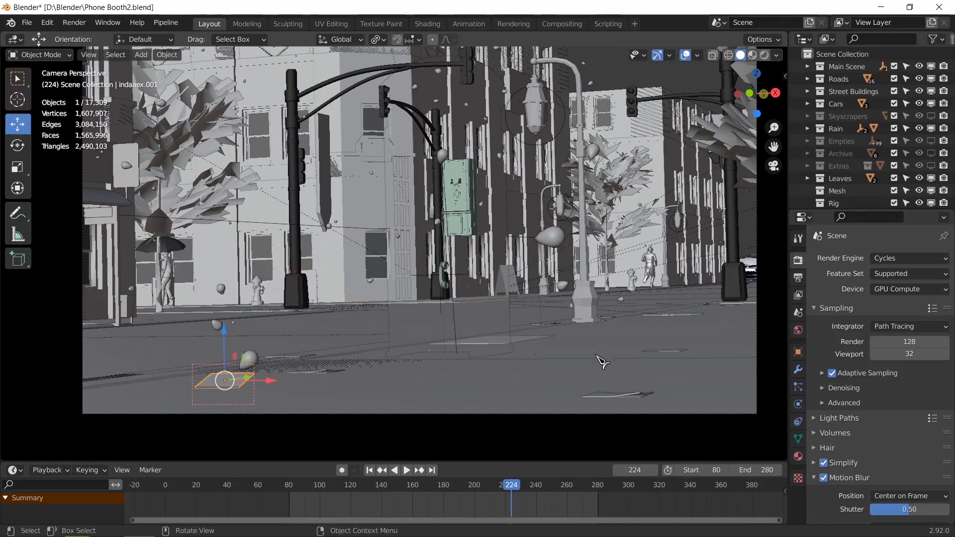
pyautogui.hotkey('alt', 'Tab')
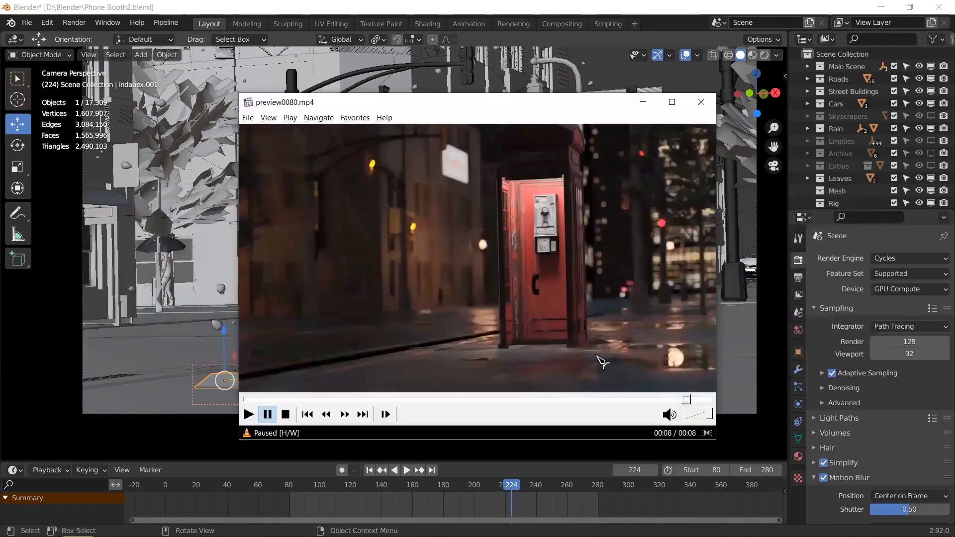
pyautogui.doubleClick(498, 352)
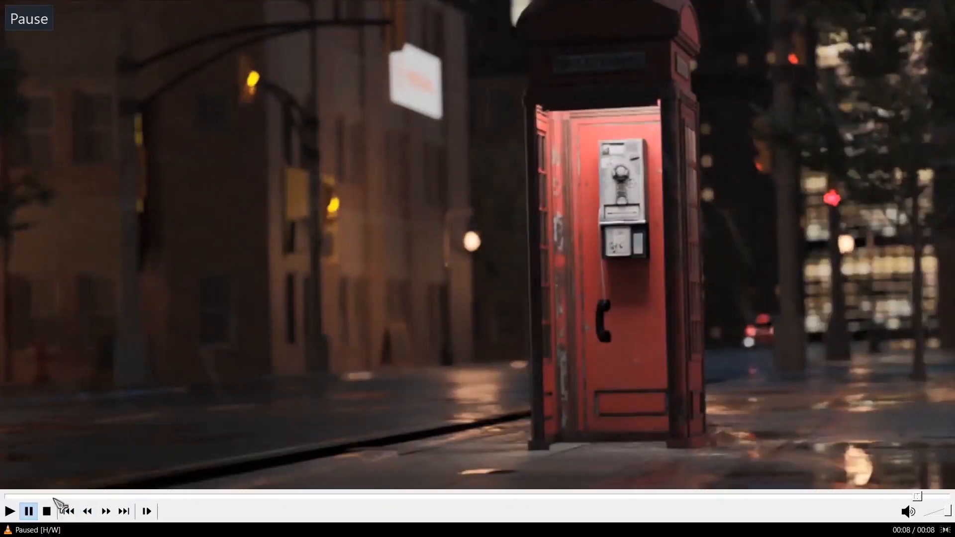
pyautogui.click(31, 495)
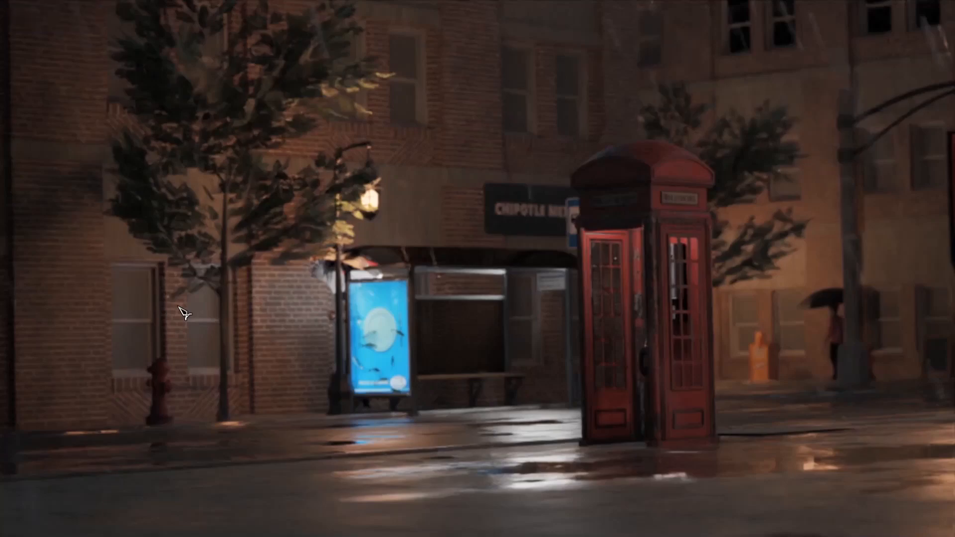
pyautogui.hotkey('alt', 'Tab')
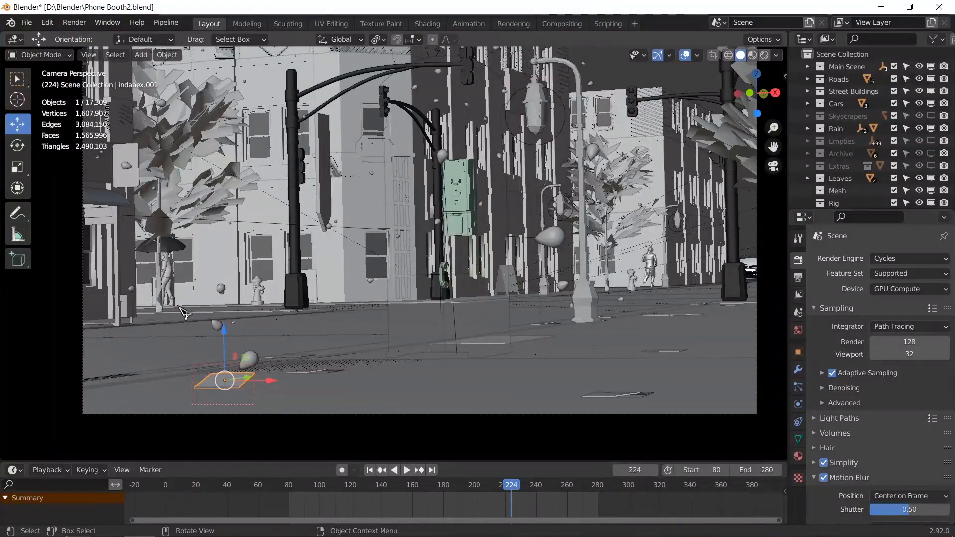
pyautogui.hotkey('alt', 'Tab')
pyautogui.hotkey('alt', 'Tab')
pyautogui.hotkey('alt', 'Tab')
pyautogui.hotkey('alt', 'Tab')
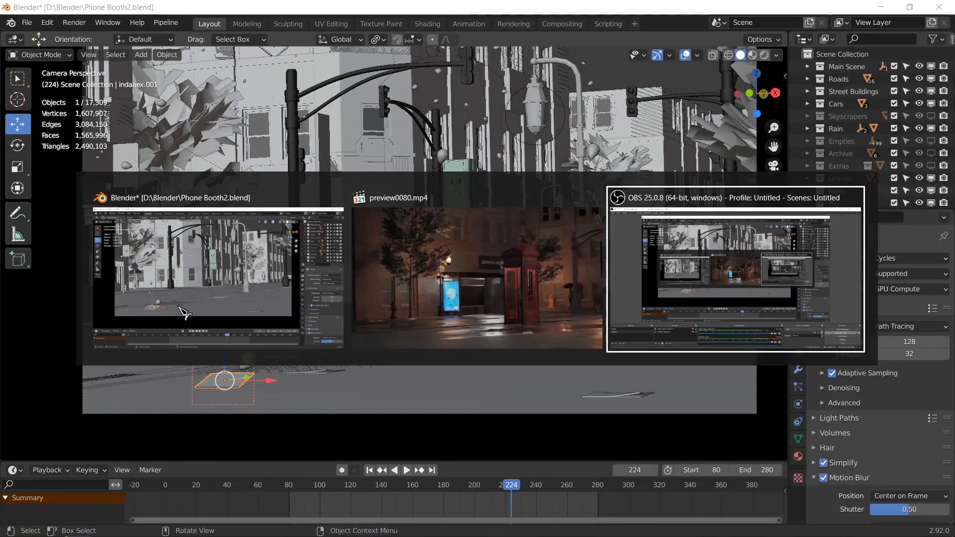
pyautogui.click(180, 308)
# Delete the selected foreground leaf and another leaf on the pavement, and return to the camera view
pyautogui.press('x')
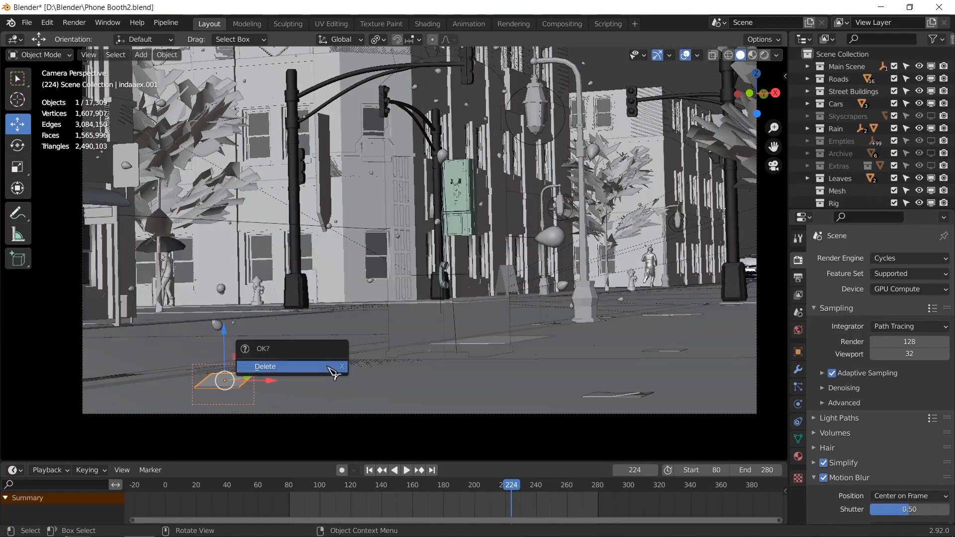
pyautogui.press('Return')
pyautogui.moveTo(418, 357); pyautogui.dragTo(429, 355, button='middle')
pyautogui.moveTo(429, 357); pyautogui.dragTo(462, 401, button='middle')
pyautogui.click(490, 253)
pyautogui.press('x')
pyautogui.click(496, 253)
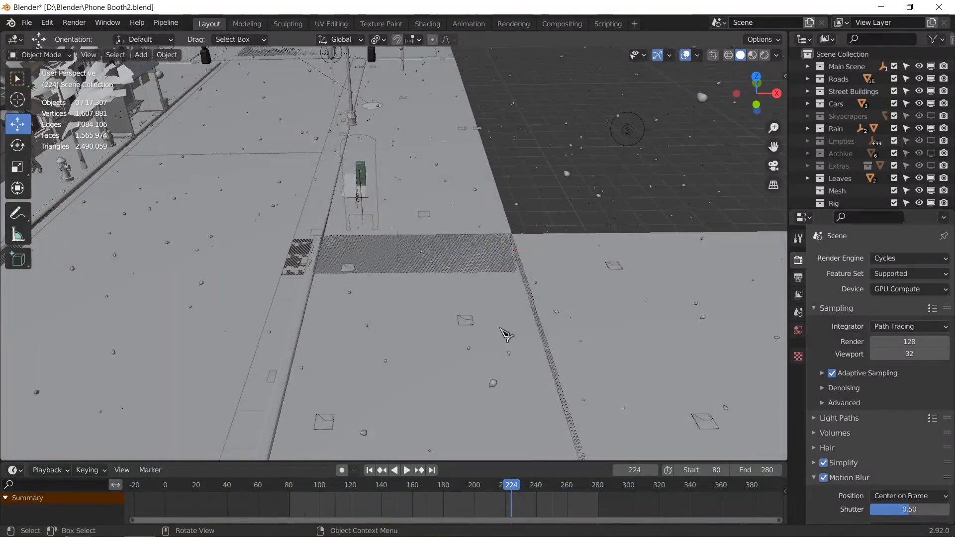
pyautogui.moveTo(505, 331); pyautogui.dragTo(495, 356, button='middle')
pyautogui.press('KP_0')
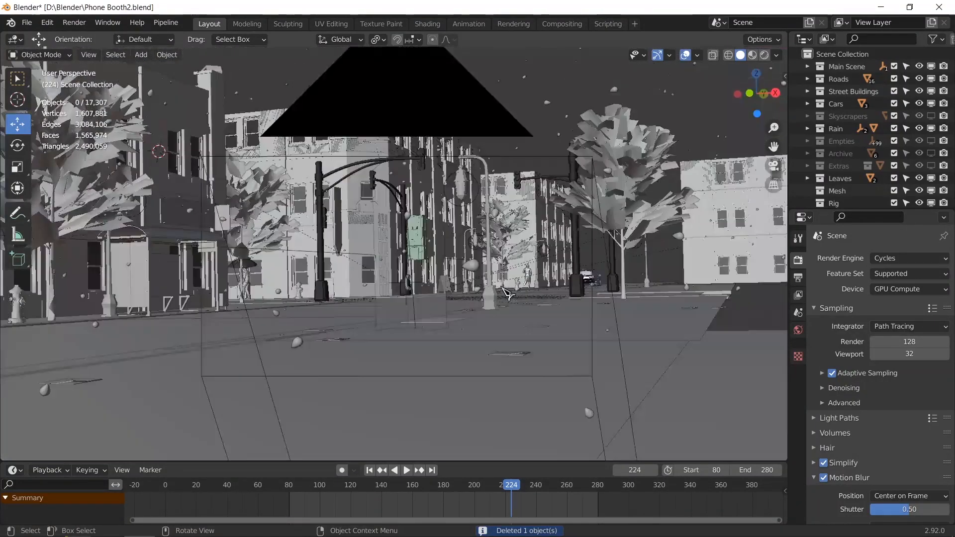
# Check the pavement around the phone booth in material preview shading and compare it with preview0080.mp4 at 00:01
pyautogui.click(752, 54)
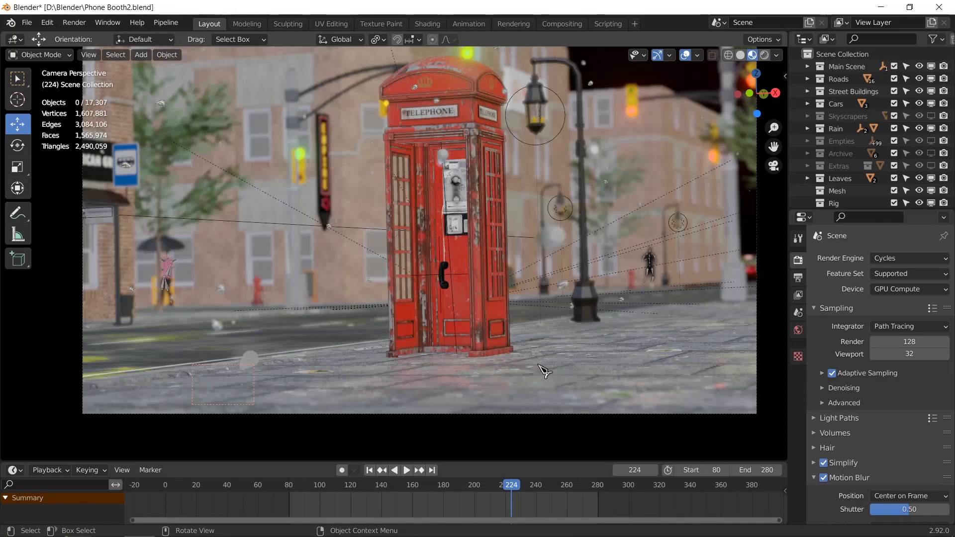
pyautogui.scroll(3, 503, 381)
pyautogui.keyDown('shift'); pyautogui.moveTo(525, 344); pyautogui.dragTo(522, 289, button='middle'); pyautogui.keyUp('shift')
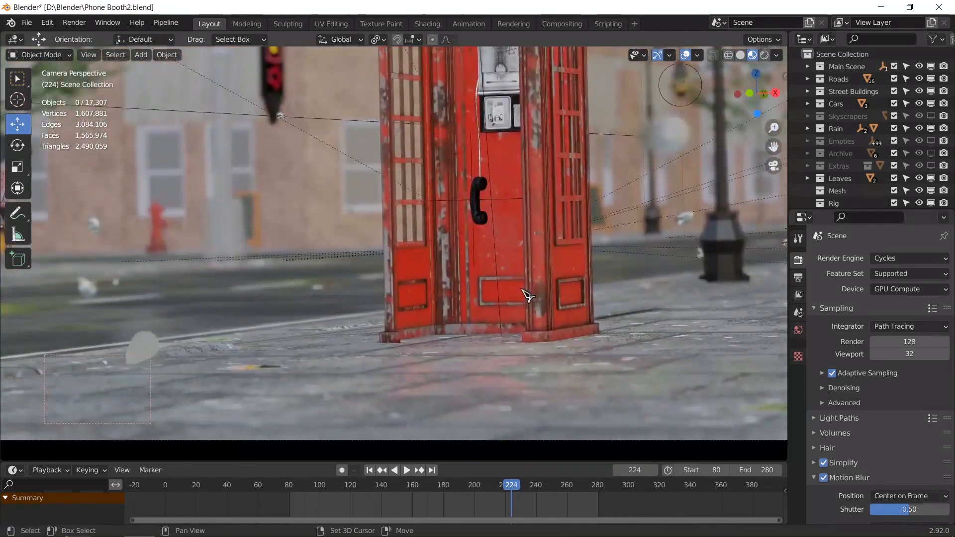
pyautogui.hotkey('alt', 'Tab')
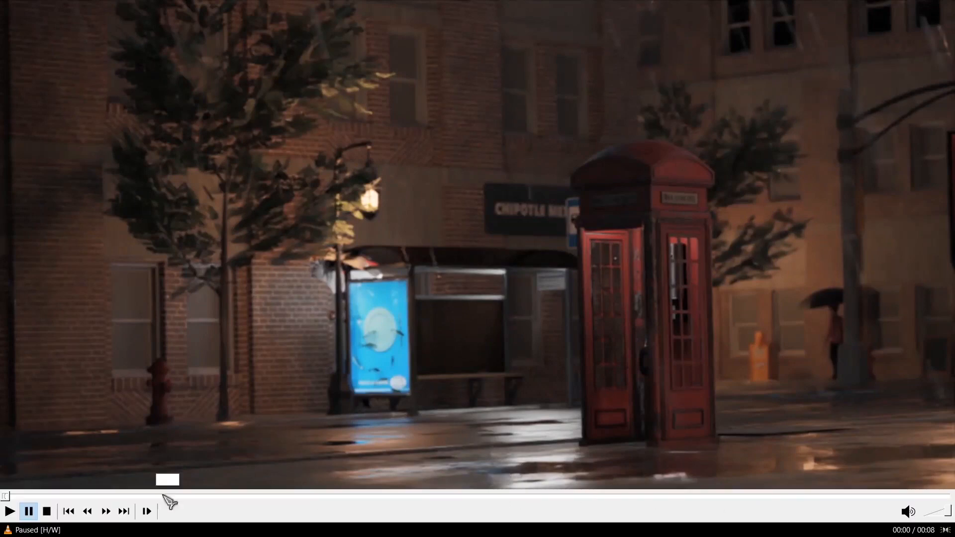
pyautogui.click(74, 497)
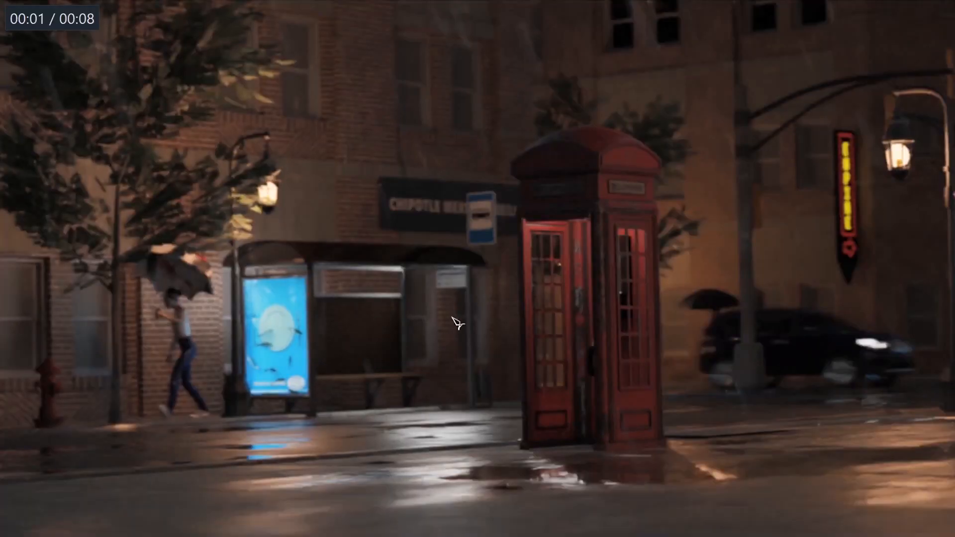
pyautogui.hotkey('alt', 'Tab')
# Preview a rendered region of the pavement at the foot of the phone booth from outside the camera view
pyautogui.moveTo(478, 323); pyautogui.dragTo(521, 333, button='middle')
pyautogui.keyDown('shift'); pyautogui.moveTo(500, 393); pyautogui.dragTo(478, 372, button='middle'); pyautogui.keyUp('shift')
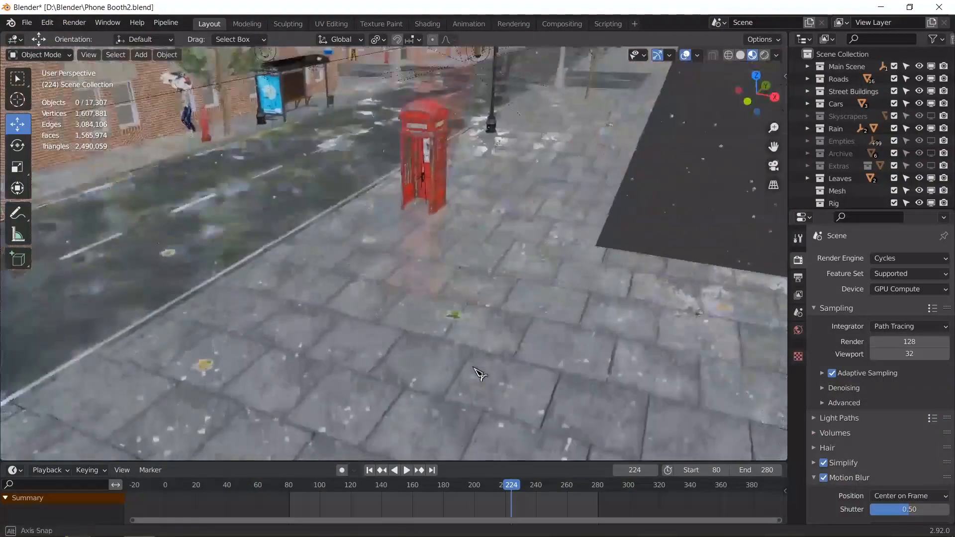
pyautogui.scroll(5, 474, 323)
pyautogui.moveTo(474, 324)
pyautogui.keyDown('shift'); pyautogui.mouseDown(button='middle')
pyautogui.moveTo(439, 348)
pyautogui.moveTo(416, 284)
pyautogui.mouseUp(button='middle'); pyautogui.keyUp('shift')
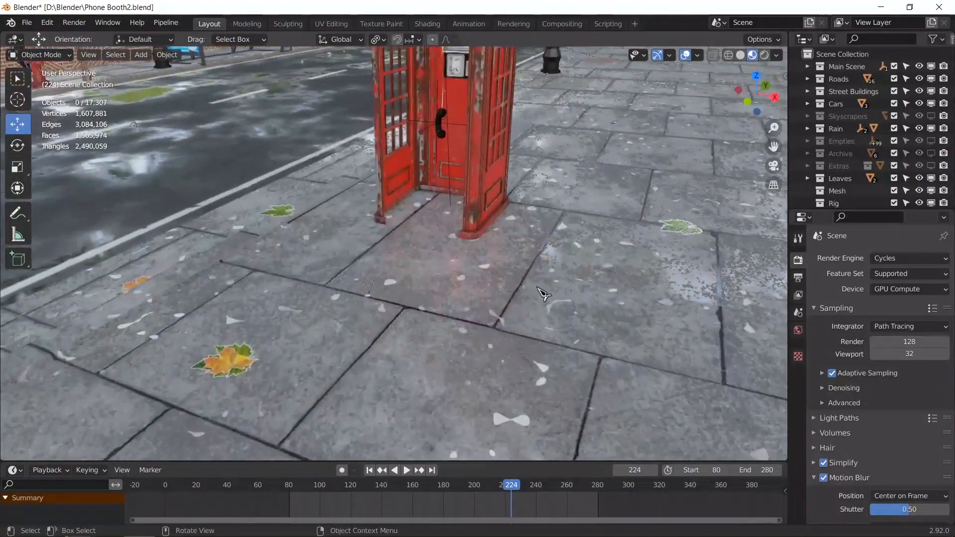
pyautogui.hotkey('ctrl', 'b')
pyautogui.moveTo(374, 194); pyautogui.dragTo(531, 297)
pyautogui.click(765, 55)
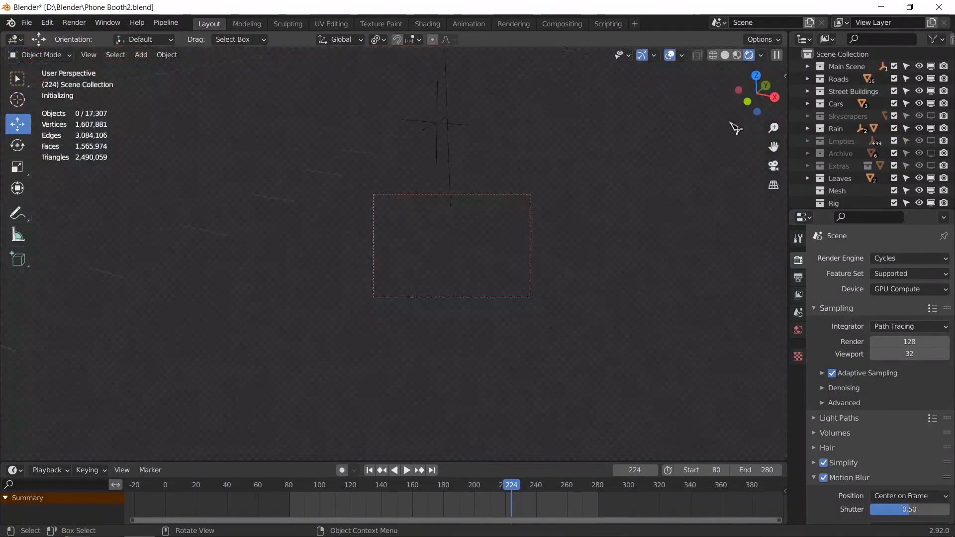
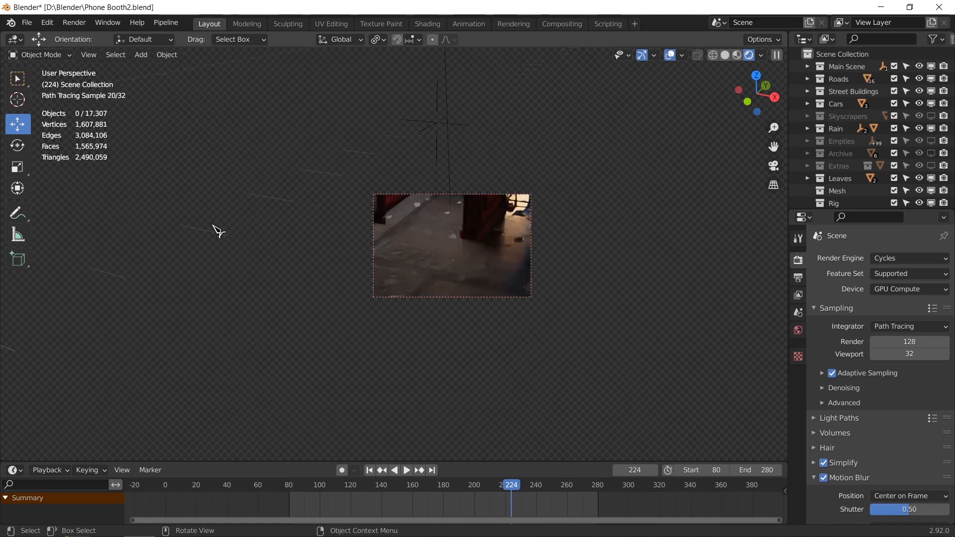
# Examine the wet pavement and leaves around the phone booth from several low angles in the rendered region
pyautogui.scroll(-1, 443, 266)
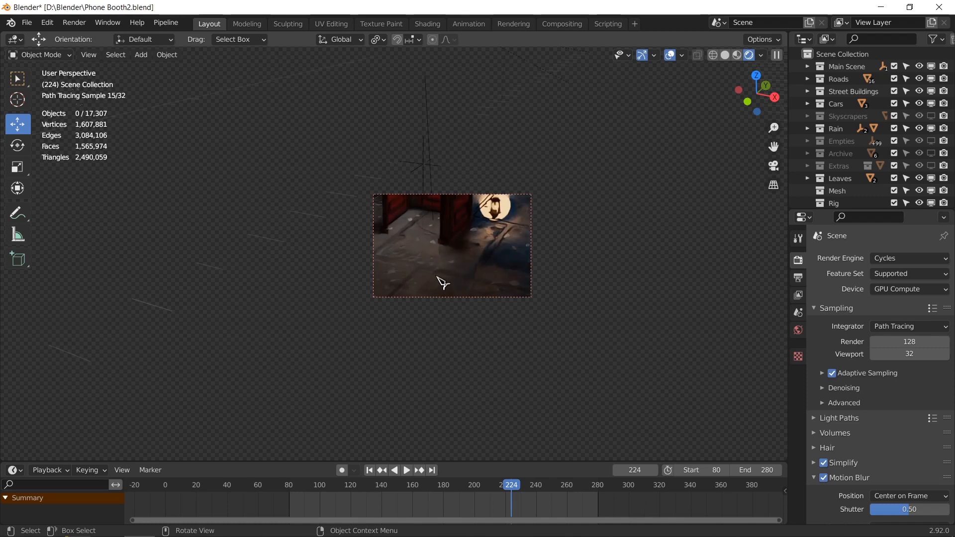
pyautogui.moveTo(454, 264); pyautogui.dragTo(520, 229, button='middle')
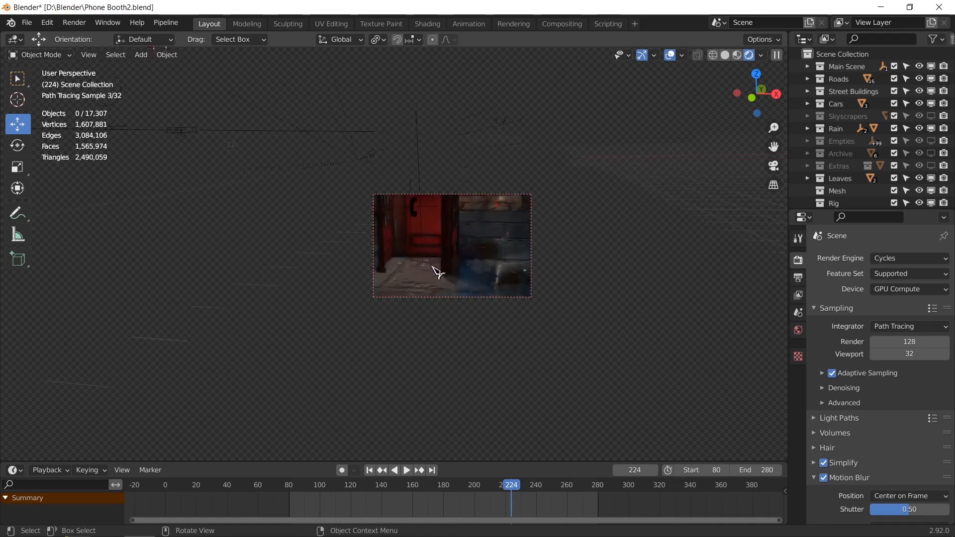
pyautogui.scroll(2, 433, 270)
pyautogui.moveTo(440, 279); pyautogui.dragTo(403, 284, button='middle')
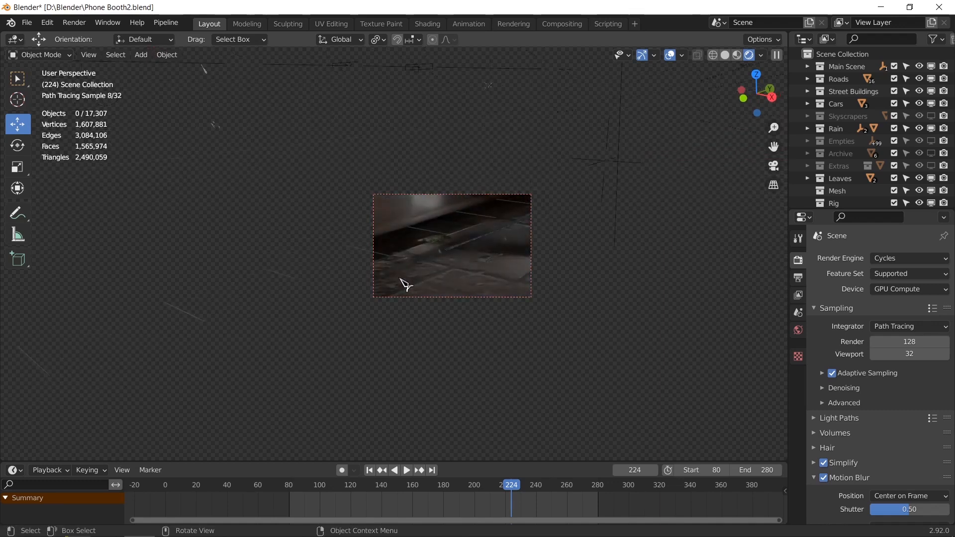
pyautogui.moveTo(426, 281); pyautogui.dragTo(512, 213, button='middle')
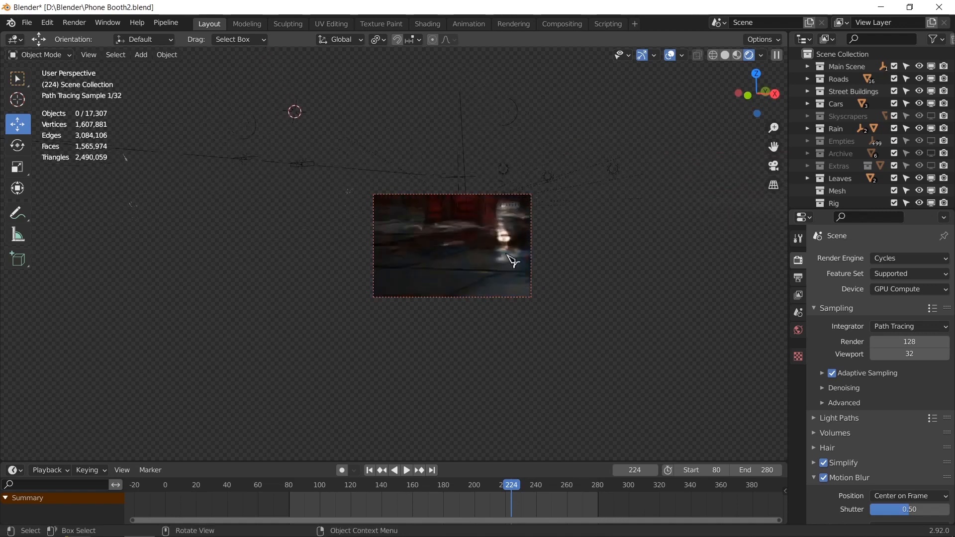
pyautogui.keyDown('shift'); pyautogui.moveTo(465, 267); pyautogui.dragTo(520, 247, button='middle'); pyautogui.keyUp('shift')
pyautogui.scroll(2, 459, 278)
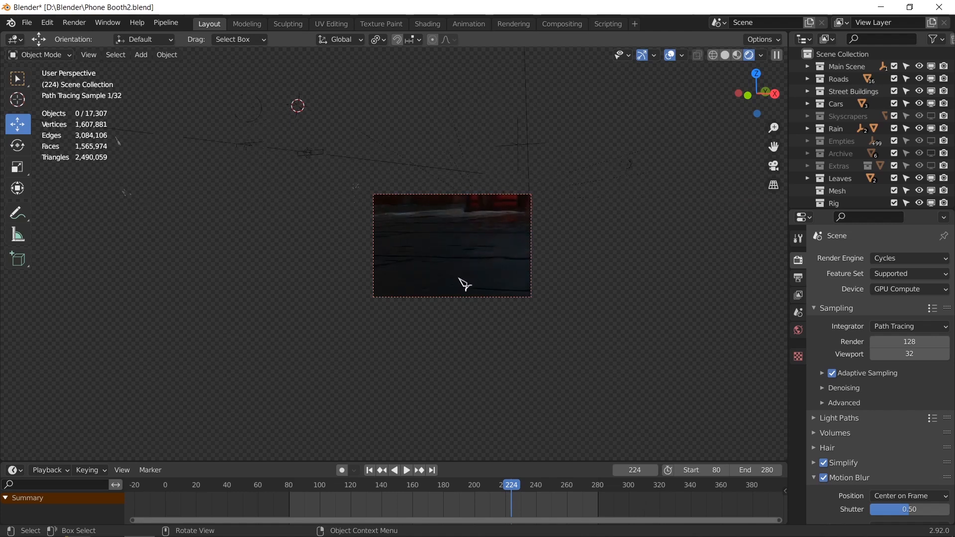
pyautogui.keyDown('shift'); pyautogui.moveTo(465, 253); pyautogui.dragTo(424, 310, button='middle'); pyautogui.keyUp('shift')
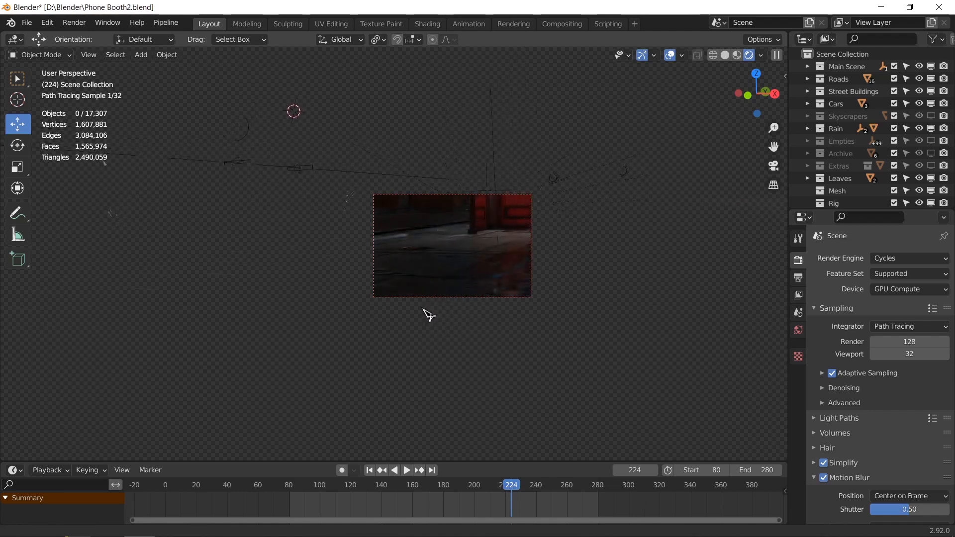
pyautogui.scroll(3, 451, 289)
pyautogui.keyDown('shift'); pyautogui.moveTo(476, 275); pyautogui.dragTo(487, 248, button='middle'); pyautogui.keyUp('shift')
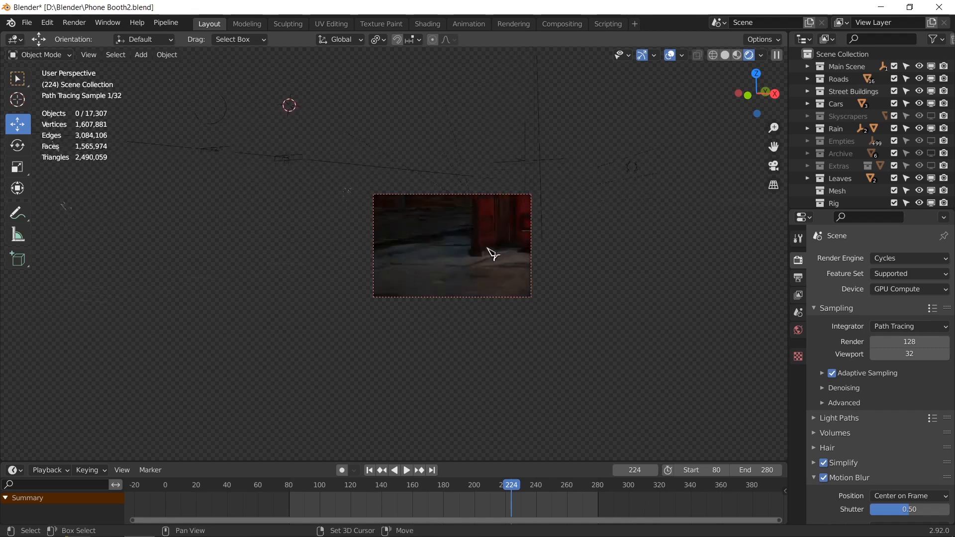
pyautogui.scroll(2, 484, 265)
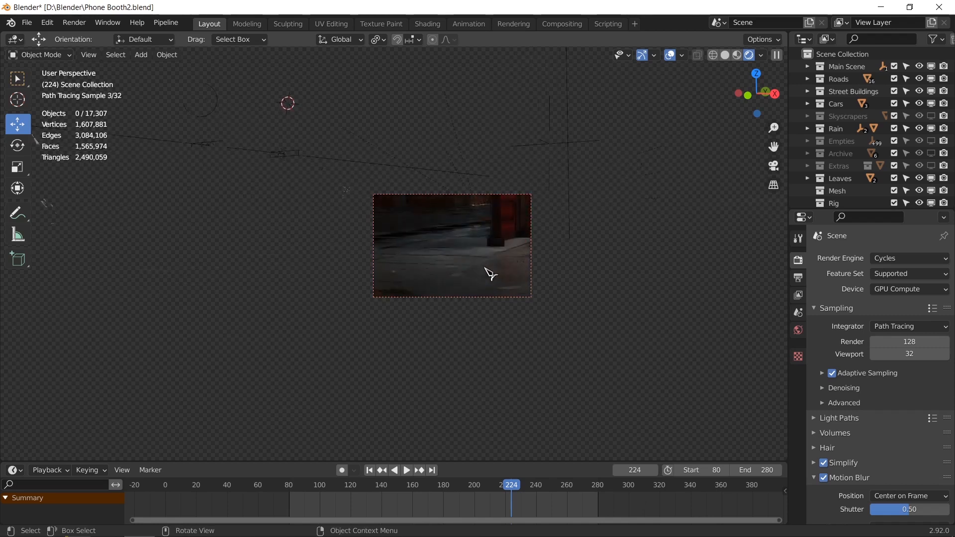
pyautogui.scroll(2, 490, 273)
pyautogui.moveTo(496, 272)
pyautogui.keyDown('shift'); pyautogui.mouseDown(button='middle')
pyautogui.moveTo(459, 241)
pyautogui.moveTo(480, 262)
pyautogui.mouseUp(button='middle'); pyautogui.keyUp('shift')
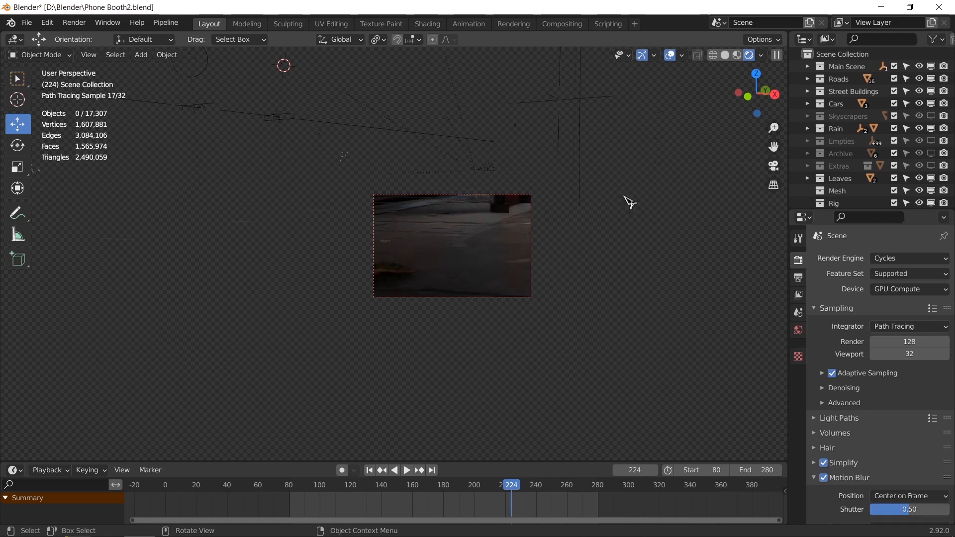
# Inspect the orange leaf and surrounding paving in material preview shading, and switch back to preview0080.mp4
pyautogui.click(727, 56)
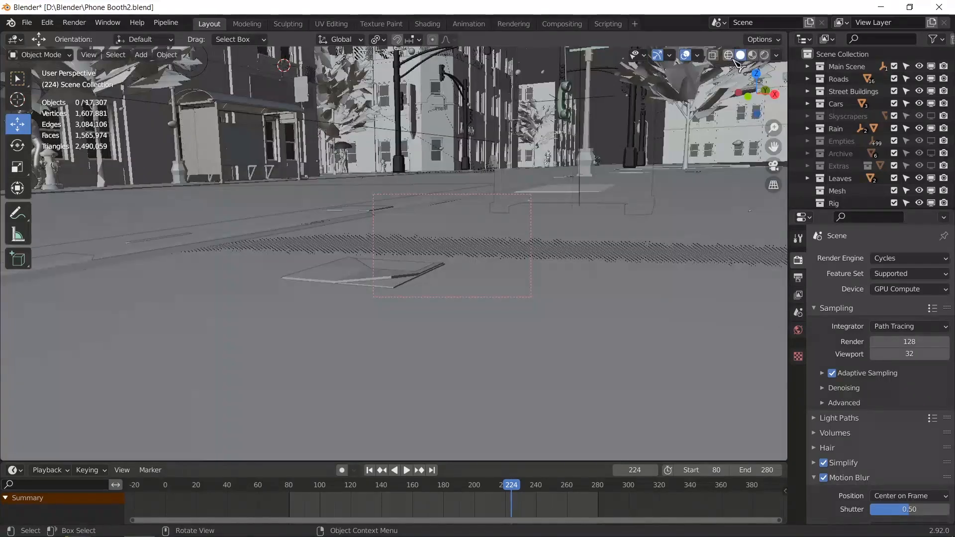
pyautogui.click(752, 55)
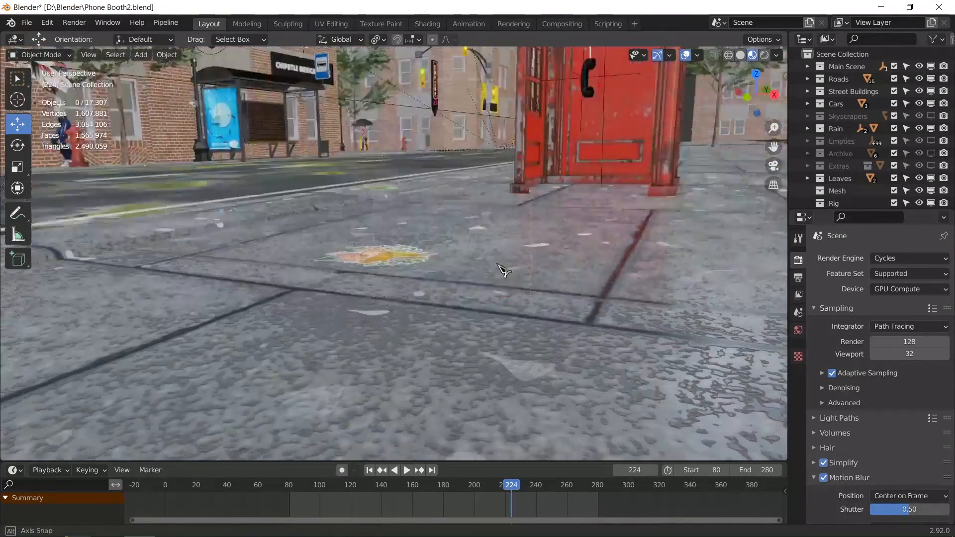
pyautogui.moveTo(504, 271); pyautogui.dragTo(501, 269, button='middle')
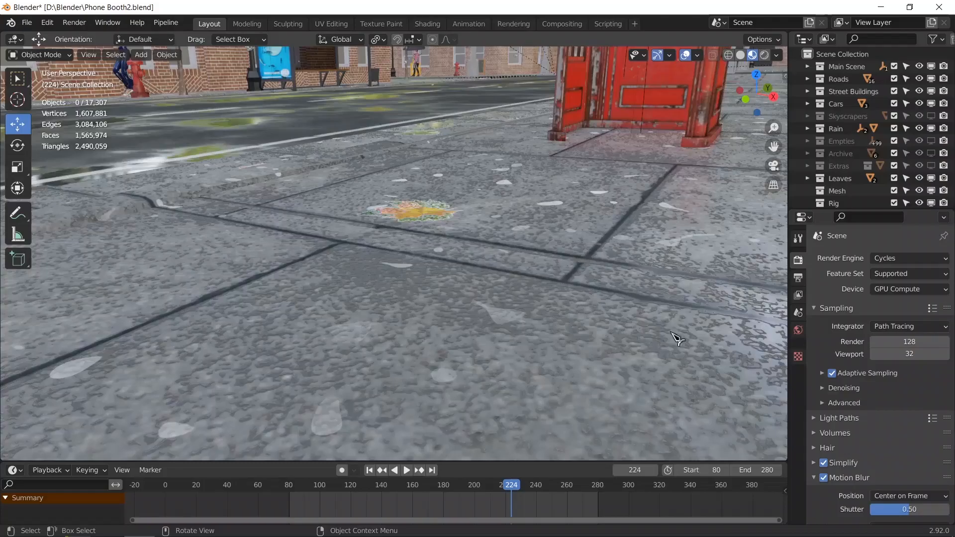
pyautogui.moveTo(677, 339); pyautogui.dragTo(577, 299, button='middle')
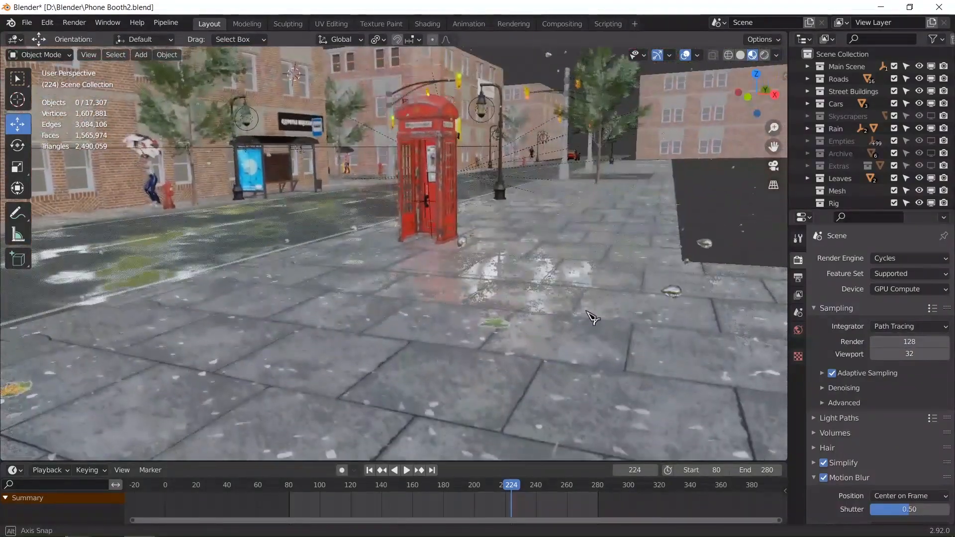
pyautogui.hotkey('alt', 'Tab')
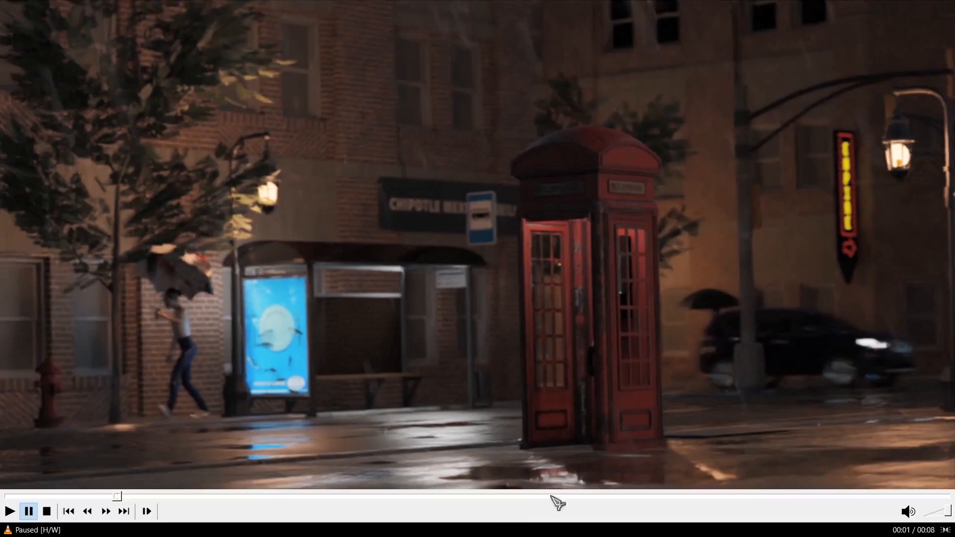
# Play preview0080.mp4 onward to review the phone booth shots, and switch back to Blender
pyautogui.press('Right')
pyautogui.press('space')
pyautogui.press('Right')
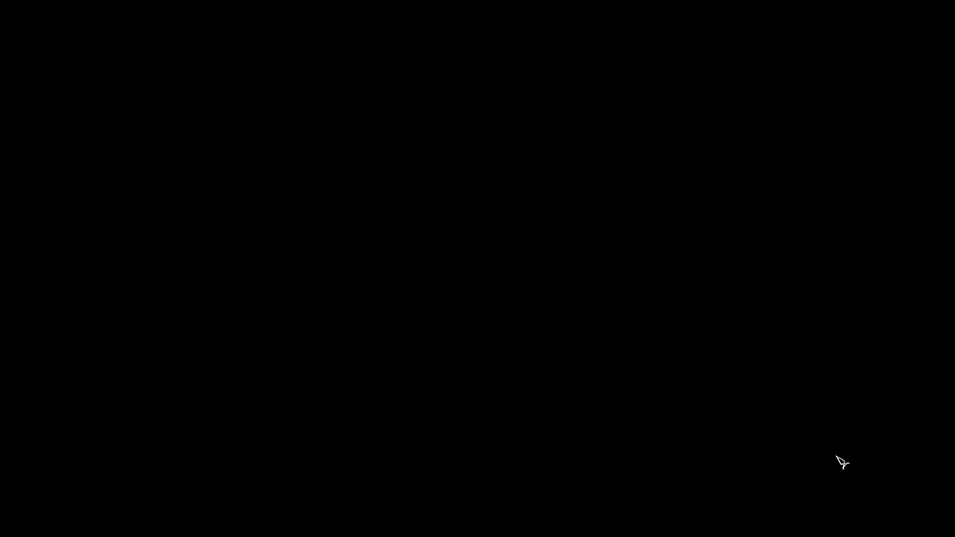
pyautogui.press('space')
pyautogui.click(879, 496)
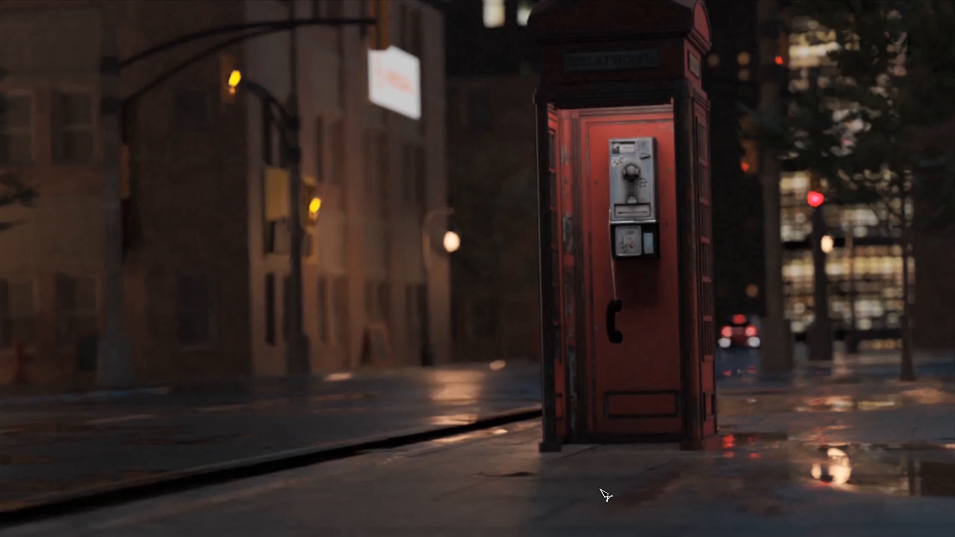
pyautogui.hotkey('alt', 'Tab')
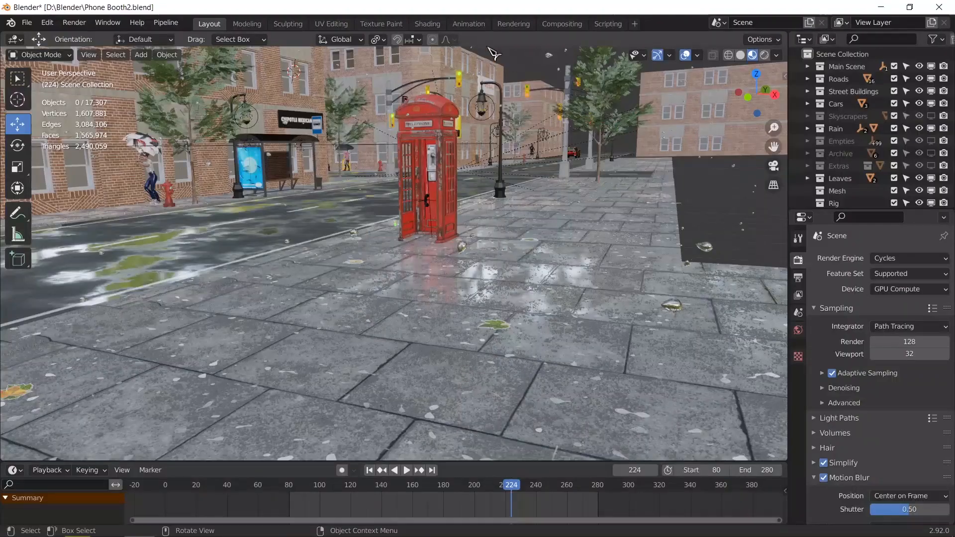
# Select the pavement in the Shading workspace and bring up its material nodes and material properties
pyautogui.click(427, 23)
pyautogui.click(589, 288)
pyautogui.scroll(-10, 522, 271)
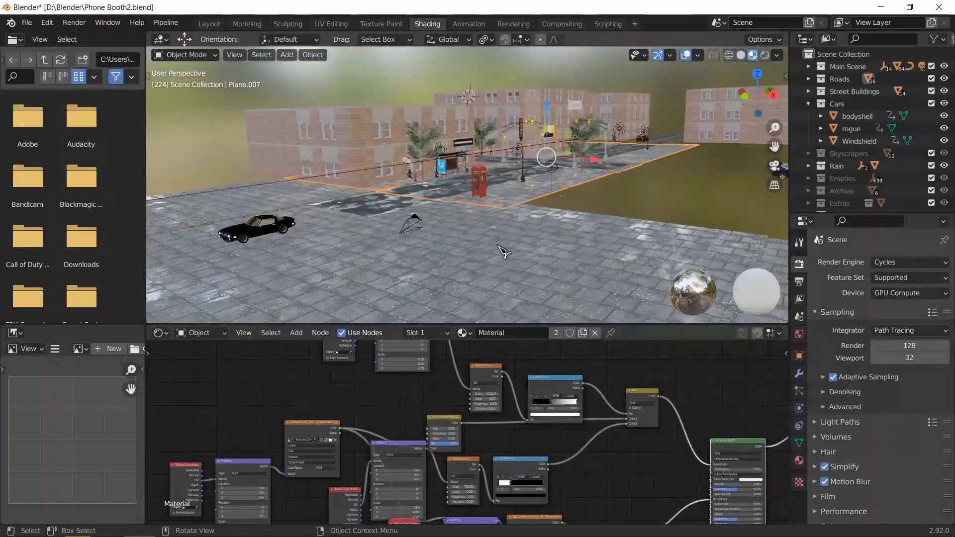
pyautogui.scroll(10, 504, 252)
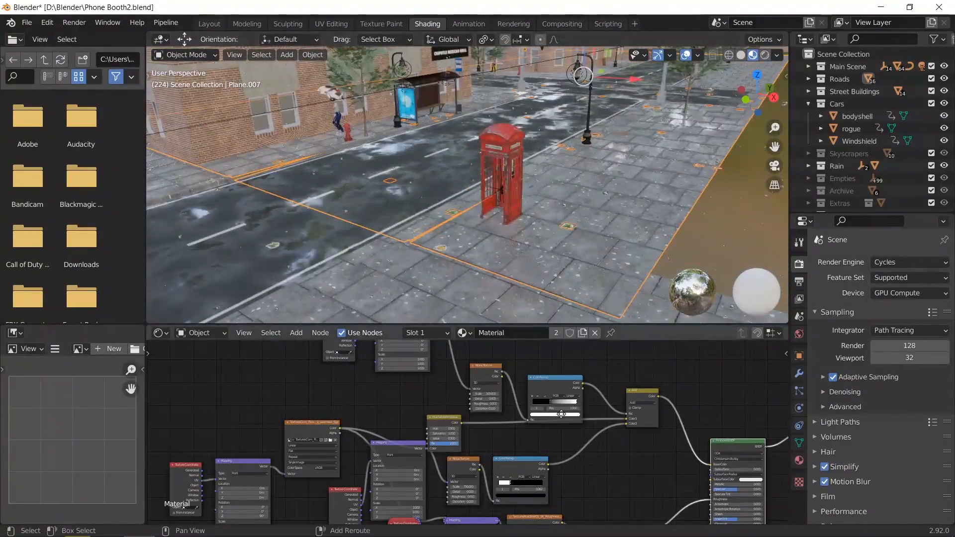
pyautogui.moveTo(561, 414); pyautogui.dragTo(512, 371, button='middle')
pyautogui.scroll(6, 592, 456)
pyautogui.moveTo(603, 463); pyautogui.dragTo(363, 482, button='middle')
pyautogui.moveTo(452, 436); pyautogui.dragTo(450, 480, button='middle')
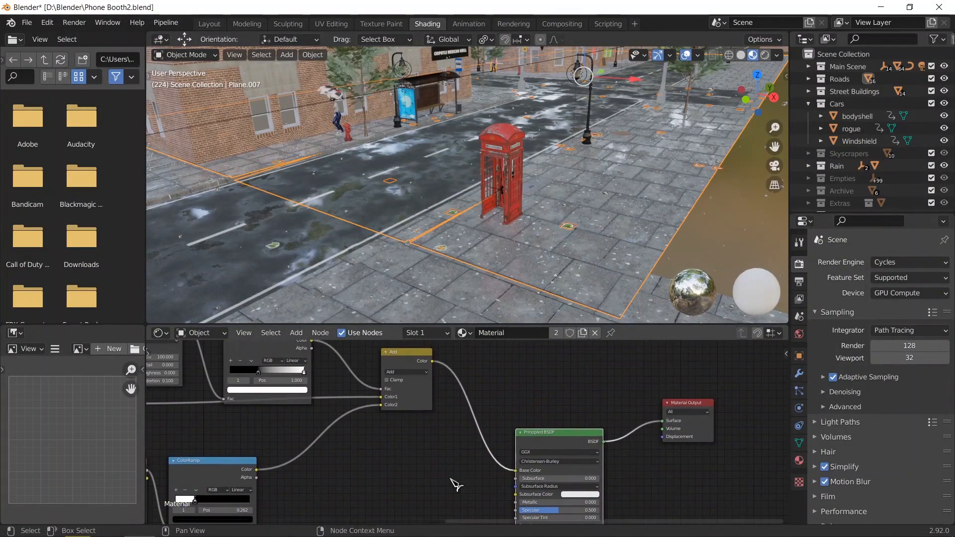
pyautogui.click(800, 461)
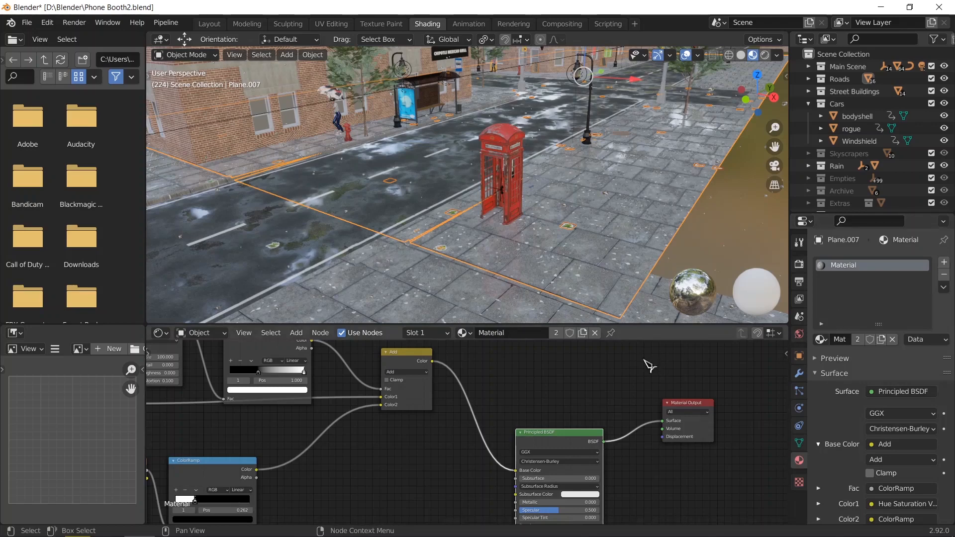
# Examine the Noise Texture, ColorRamp and Add nodes feeding the pavement material's base color and roughness
pyautogui.scroll(-2, 473, 450)
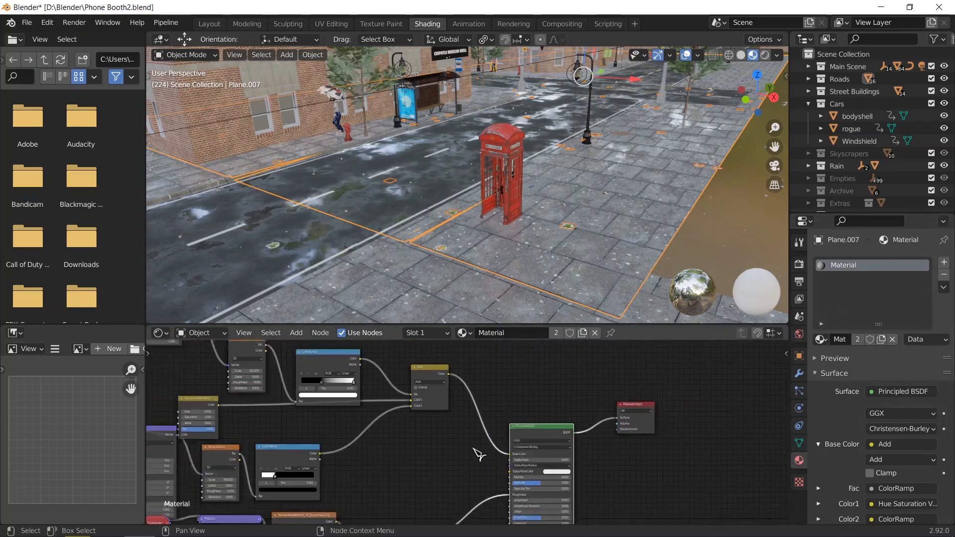
pyautogui.scroll(-1, 474, 450)
pyautogui.moveTo(406, 410); pyautogui.dragTo(506, 487, button='middle')
pyautogui.scroll(1, 475, 478)
pyautogui.scroll(2, 476, 478)
pyautogui.scroll(2, 507, 487)
pyautogui.moveTo(514, 453); pyautogui.dragTo(522, 416, button='middle')
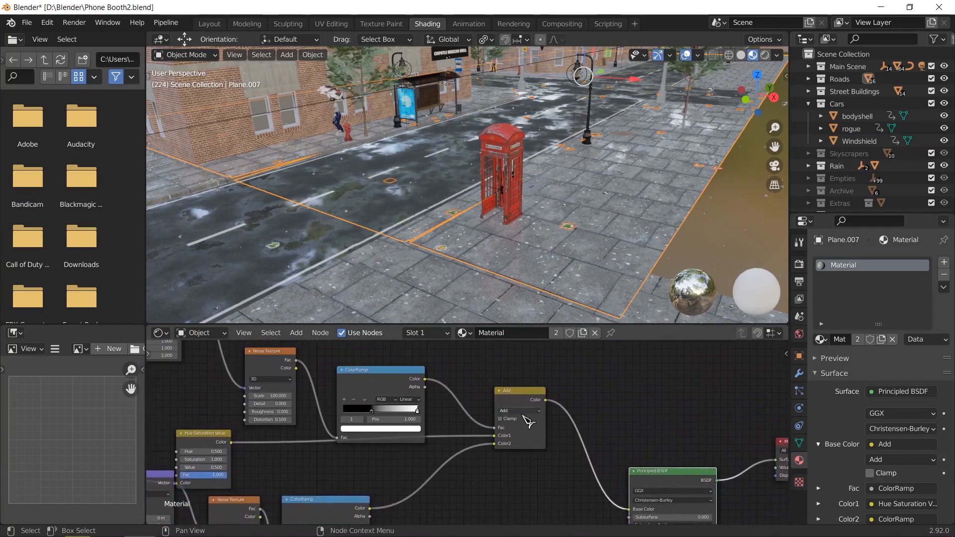
pyautogui.scroll(-2, 523, 416)
pyautogui.moveTo(462, 419); pyautogui.dragTo(518, 317, button='middle')
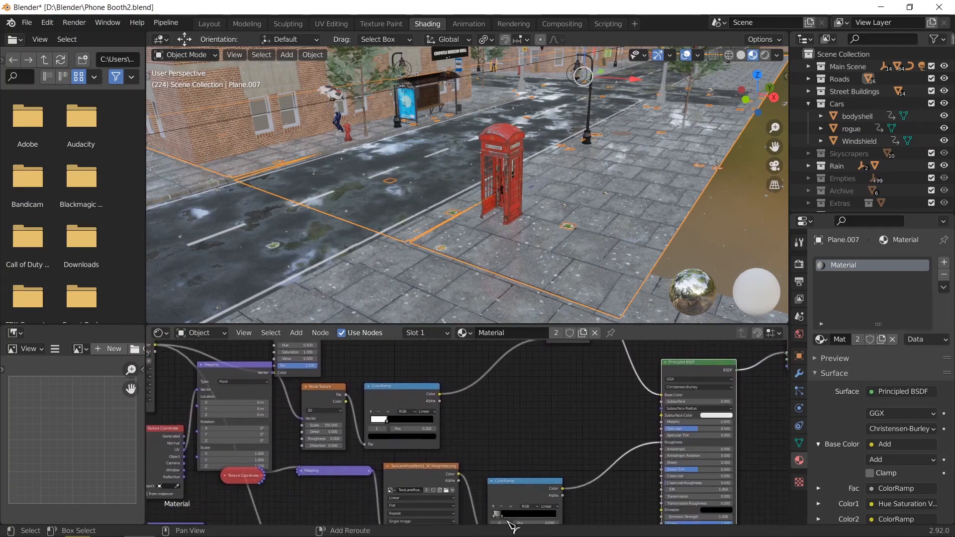
pyautogui.moveTo(512, 484); pyautogui.dragTo(502, 416, button='middle')
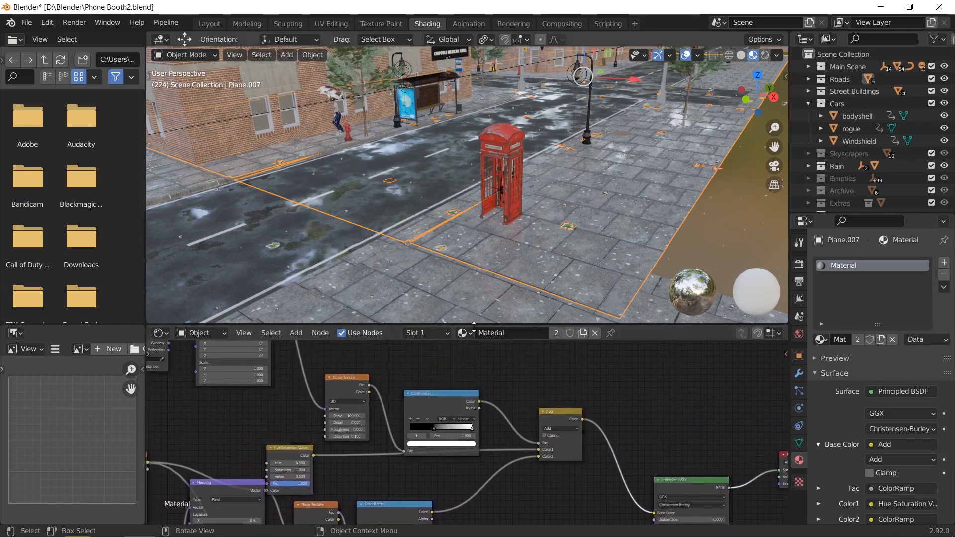
# Try the upper ColorRamp's black stop at position 0.112 on the pavement speckles, and return it to 0.377
pyautogui.scroll(2, 481, 419)
pyautogui.scroll(2, 485, 424)
pyautogui.scroll(6, 533, 277)
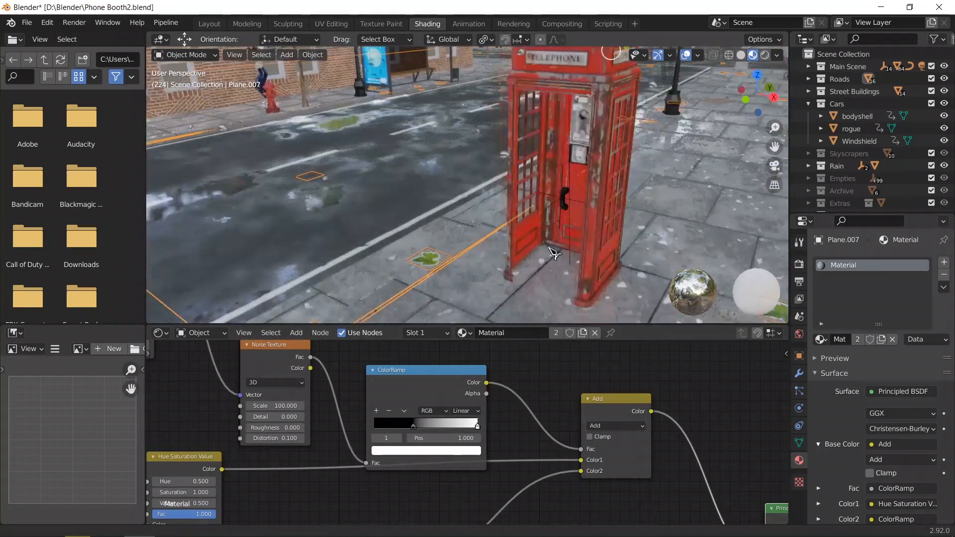
pyautogui.scroll(5, 531, 220)
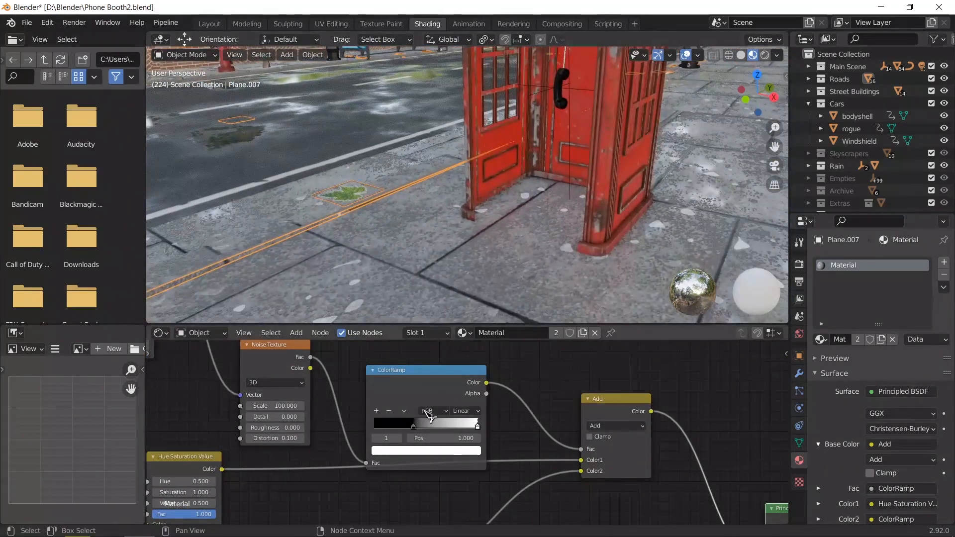
pyautogui.moveTo(416, 427); pyautogui.dragTo(386, 428)
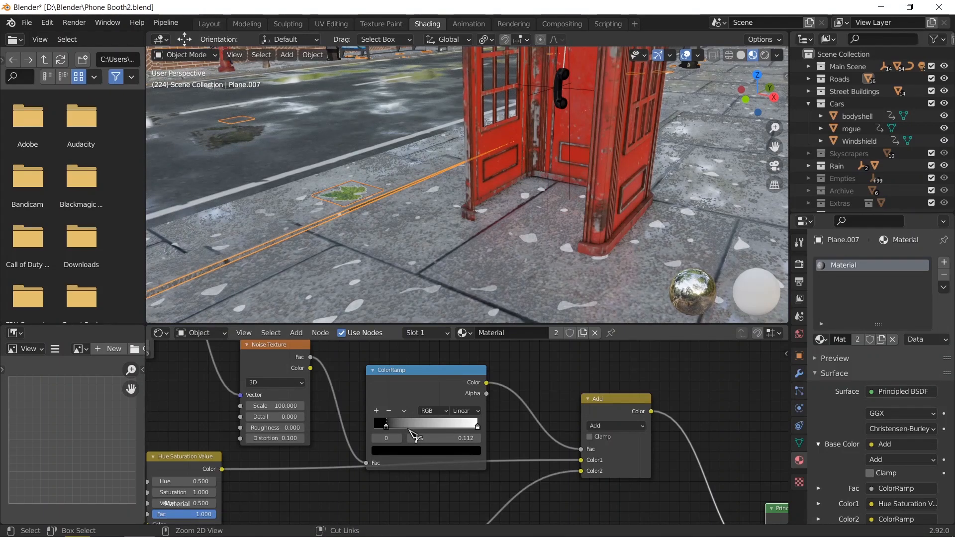
pyautogui.keyDown('ctrl'); pyautogui.click(413, 427); pyautogui.keyUp('ctrl')
pyautogui.click(414, 427)
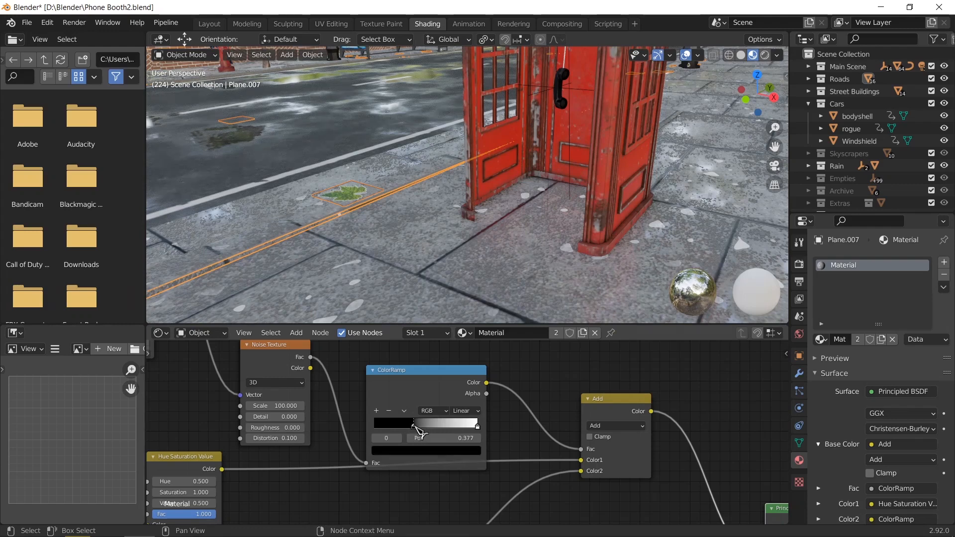
# Try a different color for the ColorRamp's black stop and Clamp on the Add node, checking the pavement around the booth
pyautogui.click(429, 451)
pyautogui.moveTo(457, 355); pyautogui.dragTo(458, 381)
pyautogui.scroll(-2, 542, 285)
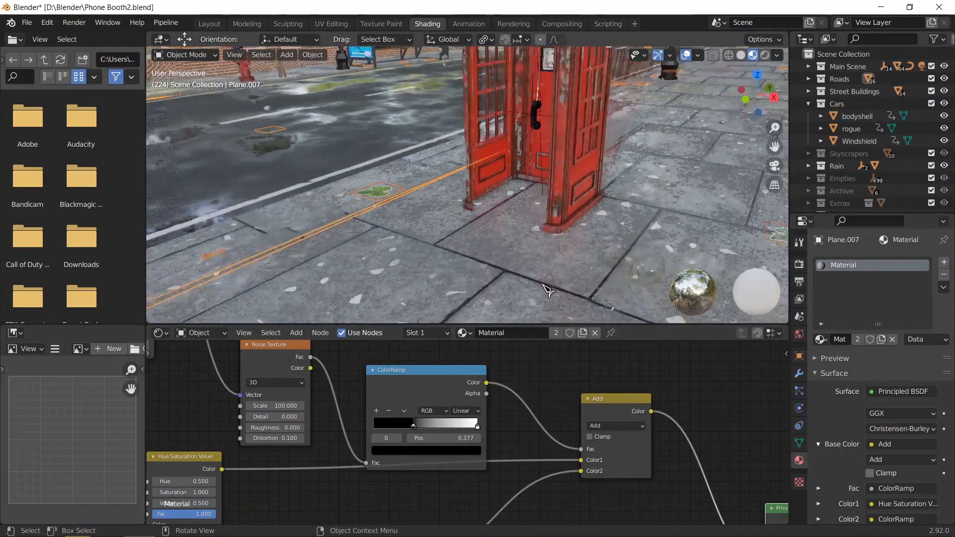
pyautogui.scroll(-4, 548, 290)
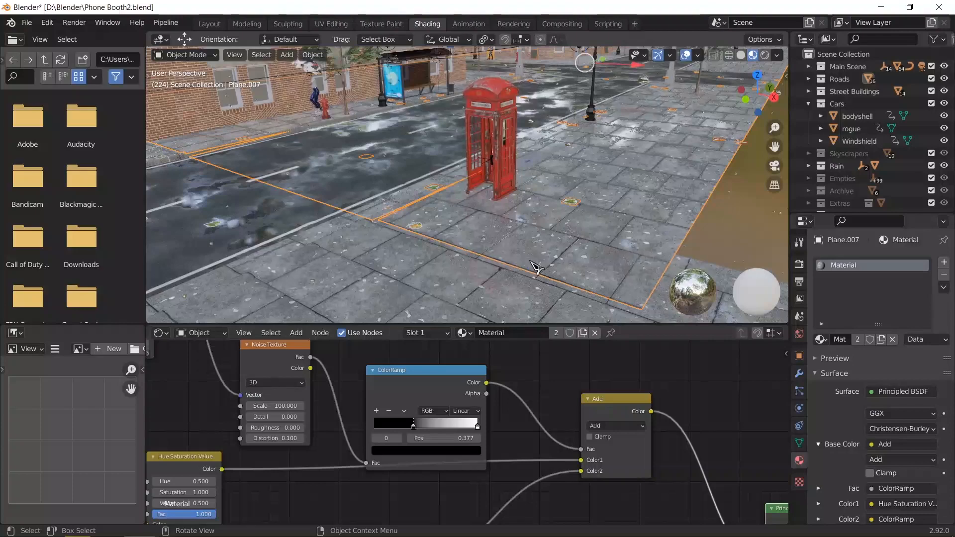
pyautogui.click(591, 437)
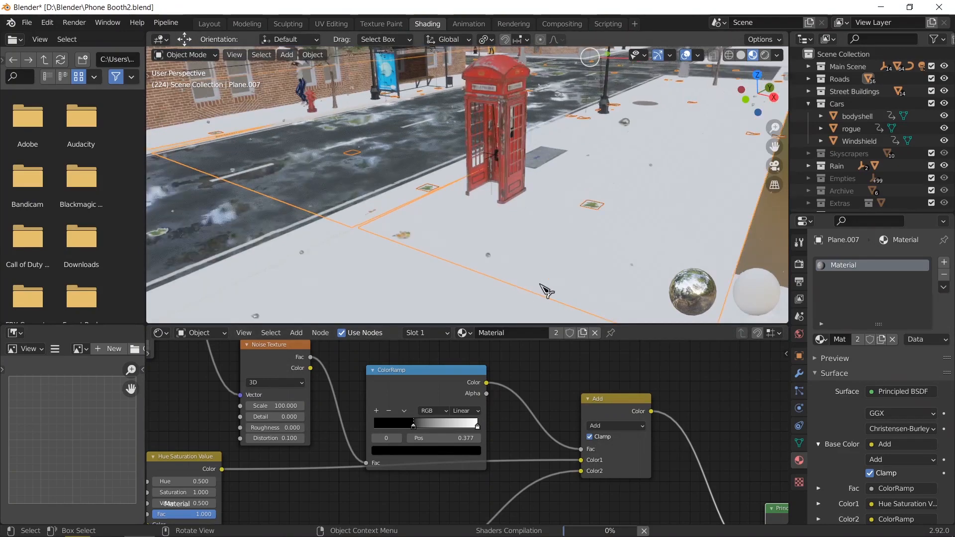
pyautogui.scroll(4, 546, 292)
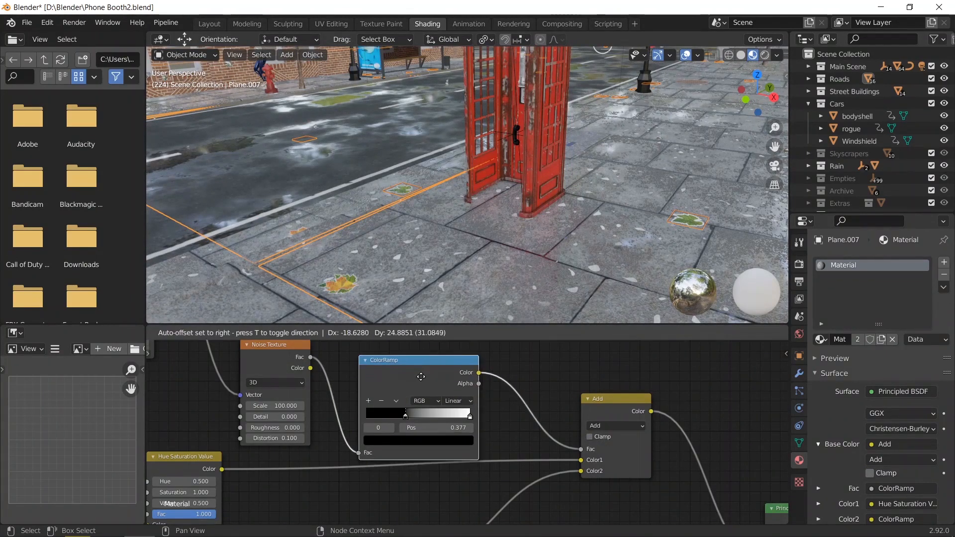
# Insert a Hue/Saturation node between the upper ColorRamp and the Add node's Fac input
pyautogui.moveTo(438, 394); pyautogui.dragTo(427, 383)
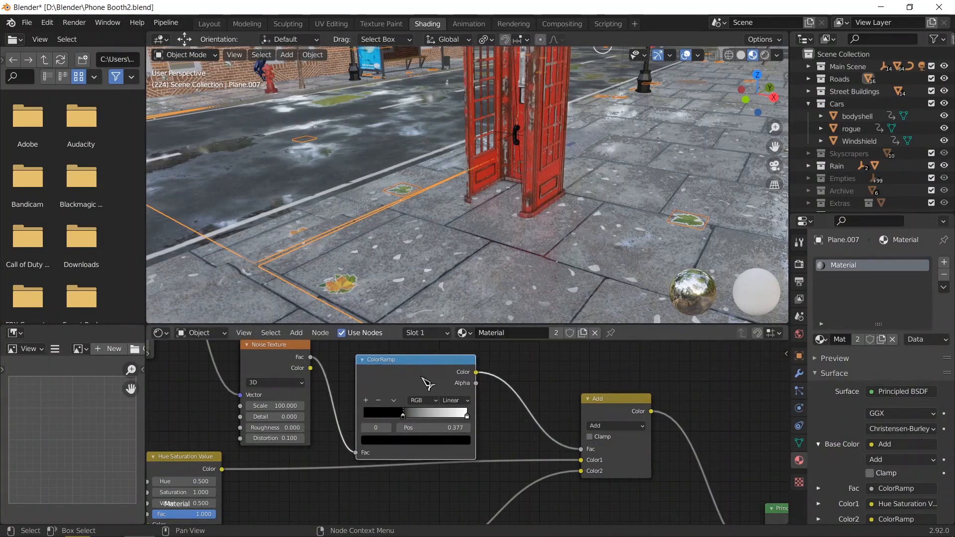
pyautogui.hotkey('shift', 'a')
pyautogui.click(516, 384)
pyautogui.write('hu')
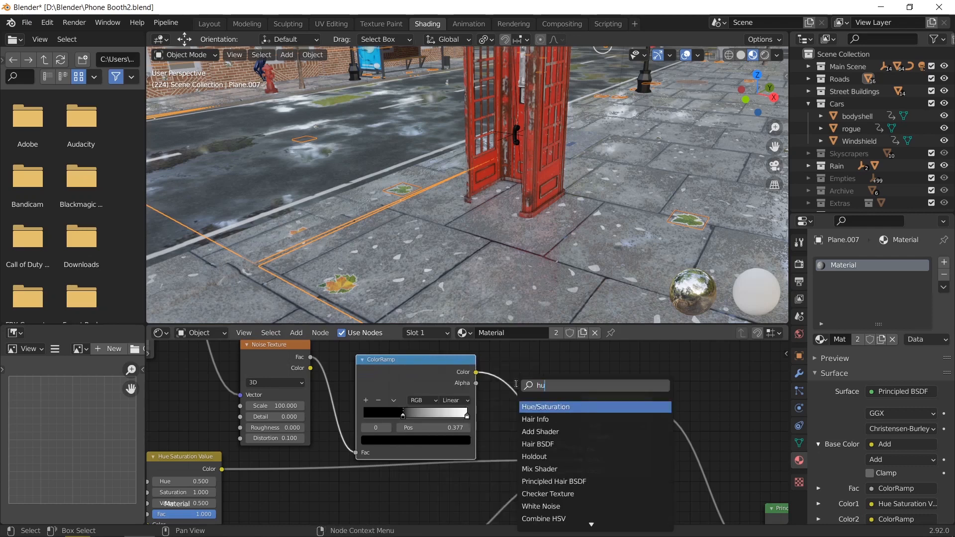
pyautogui.click(541, 406)
pyautogui.click(530, 391)
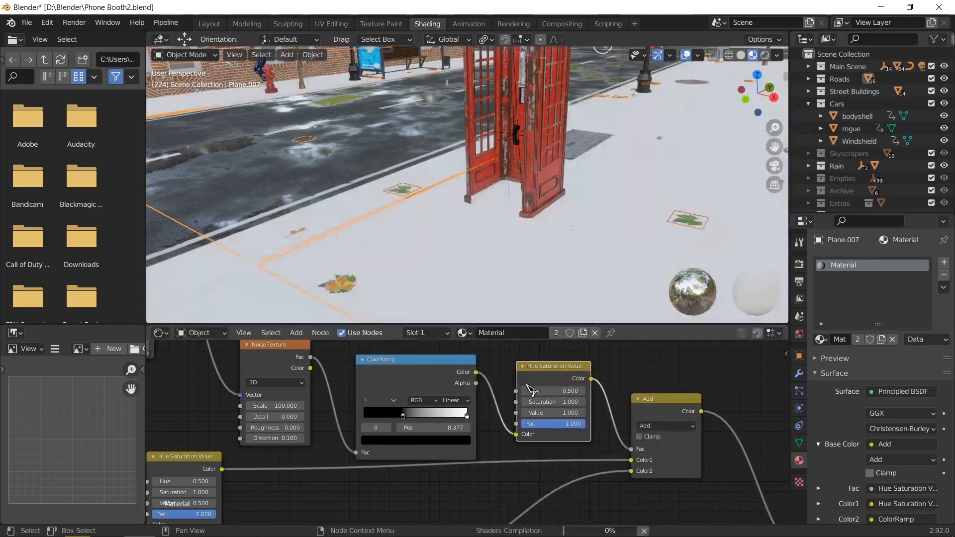
# Set the new Hue/Saturation node's Value to 2 and check the pavement speckles from a lower angle
pyautogui.click(567, 408)
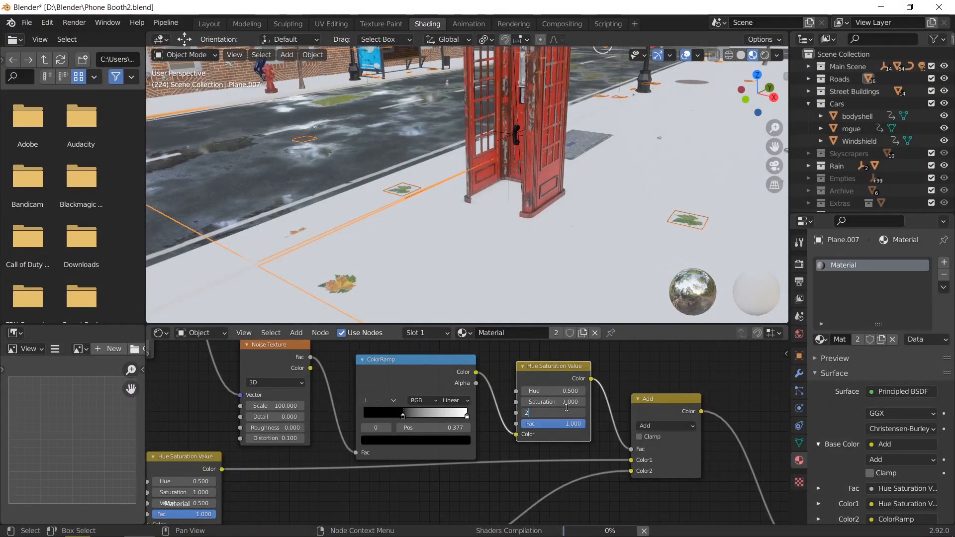
pyautogui.press('Return')
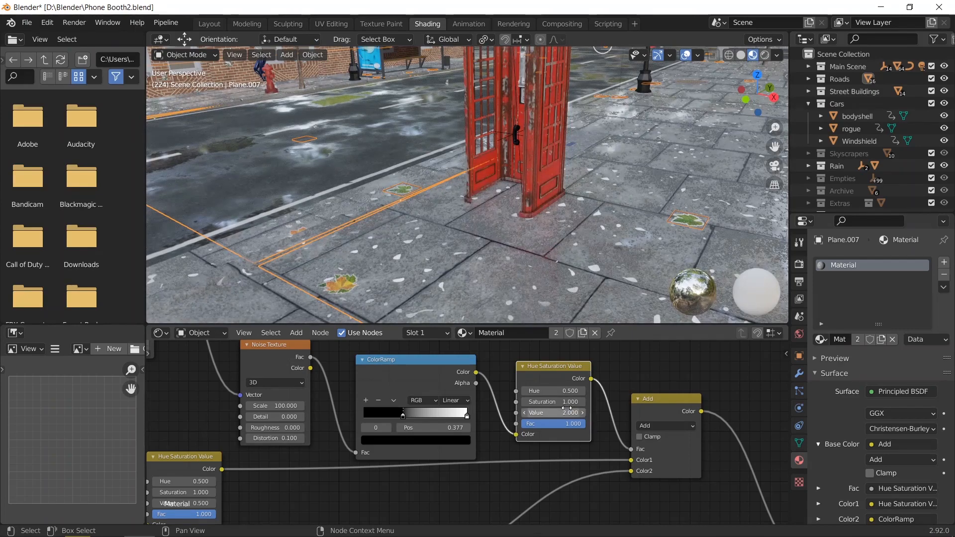
pyautogui.moveTo(577, 318); pyautogui.dragTo(592, 251, button='middle')
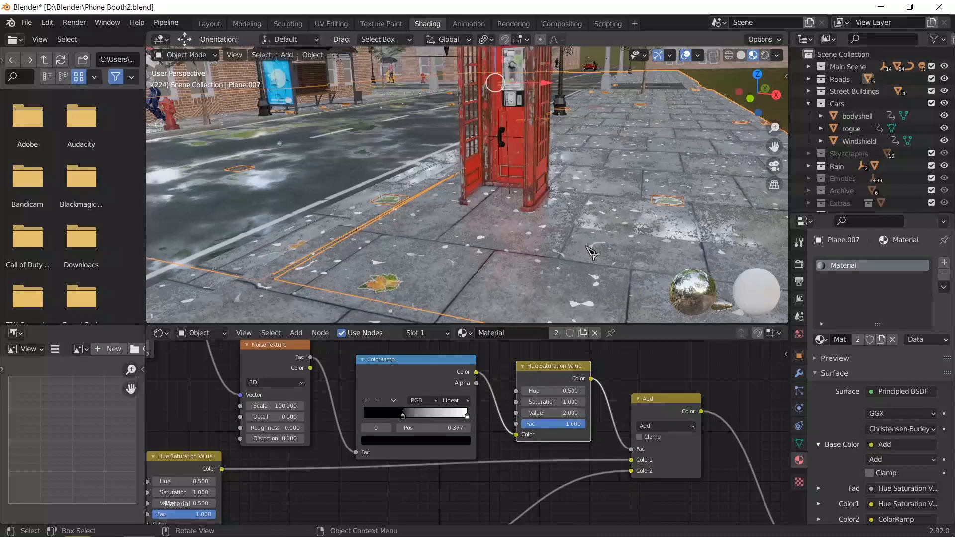
# Preview a rendered region of the pavement at the phone booth's base in the Layout workspace and inspect it from several angles
pyautogui.click(209, 24)
pyautogui.scroll(6, 419, 272)
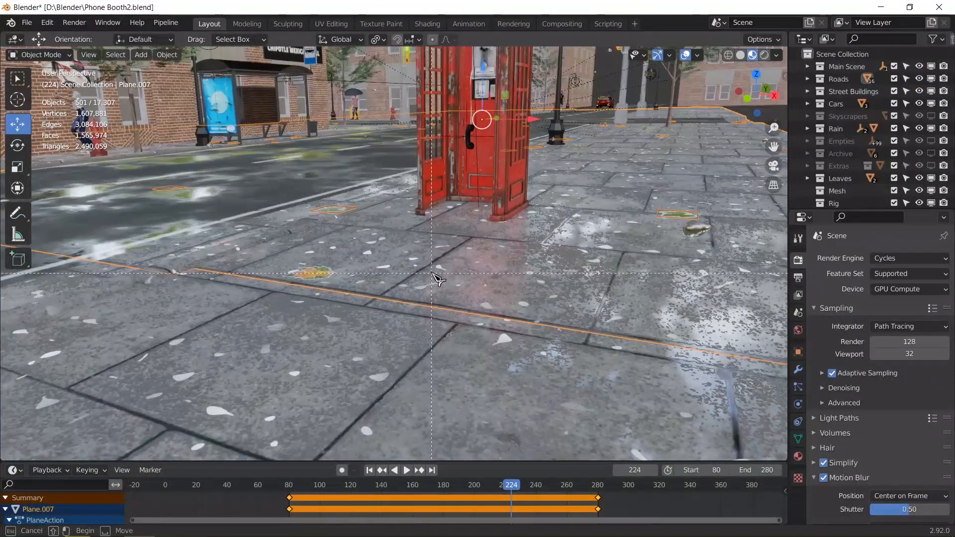
pyautogui.press('b')
pyautogui.moveTo(397, 191); pyautogui.dragTo(514, 268)
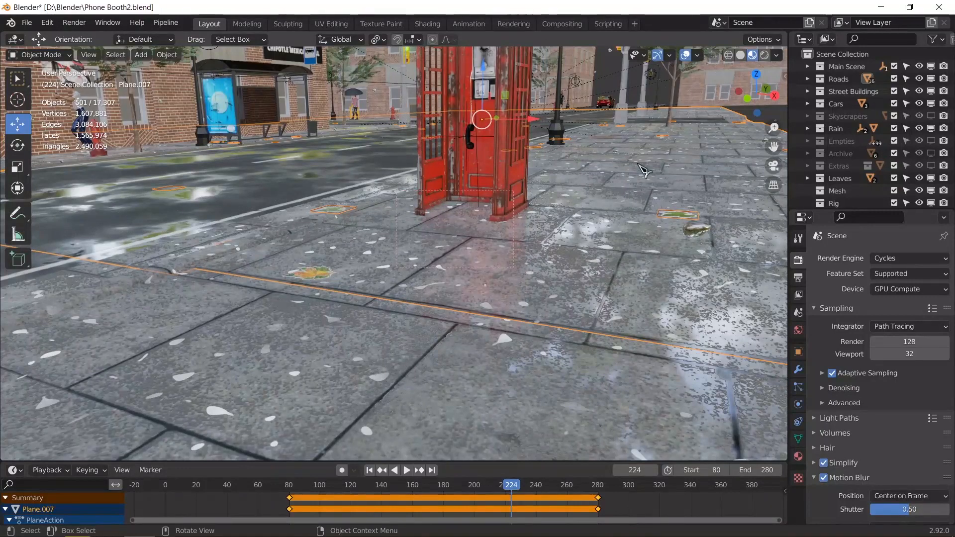
pyautogui.click(764, 55)
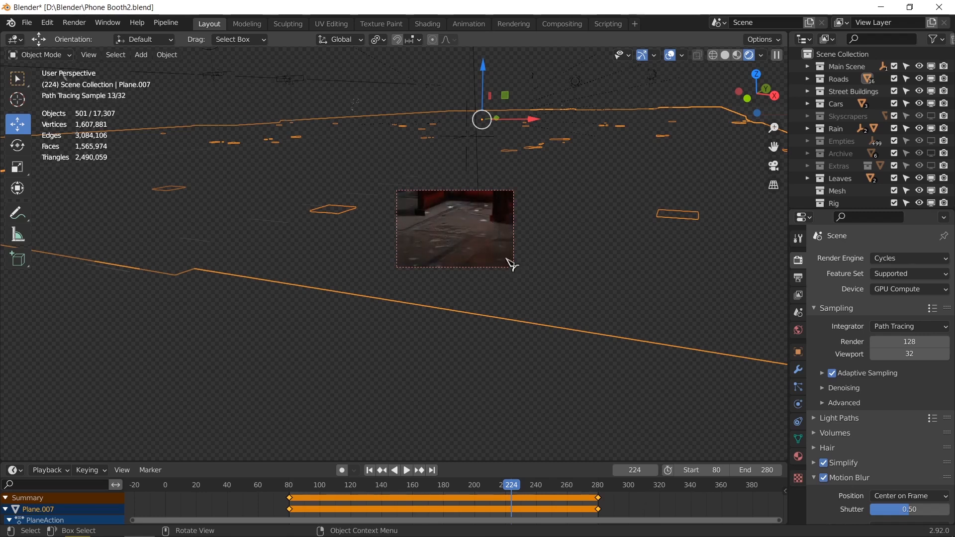
pyautogui.moveTo(468, 273)
pyautogui.mouseDown(button='middle')
pyautogui.moveTo(481, 259)
pyautogui.moveTo(473, 249)
pyautogui.moveTo(497, 241)
pyautogui.mouseUp(button='middle')
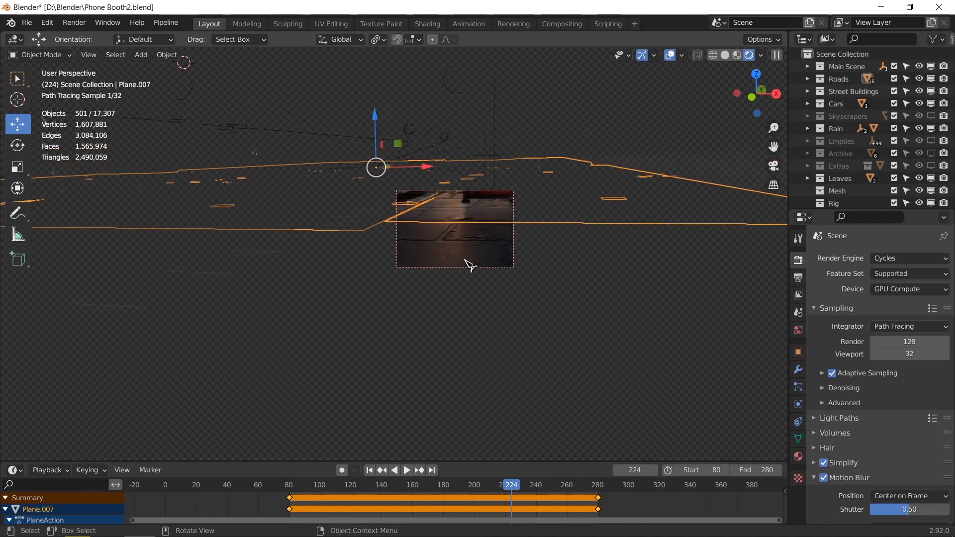
pyautogui.moveTo(468, 264)
pyautogui.mouseDown(button='middle')
pyautogui.moveTo(450, 259)
pyautogui.moveTo(418, 279)
pyautogui.moveTo(468, 246)
pyautogui.mouseUp(button='middle')
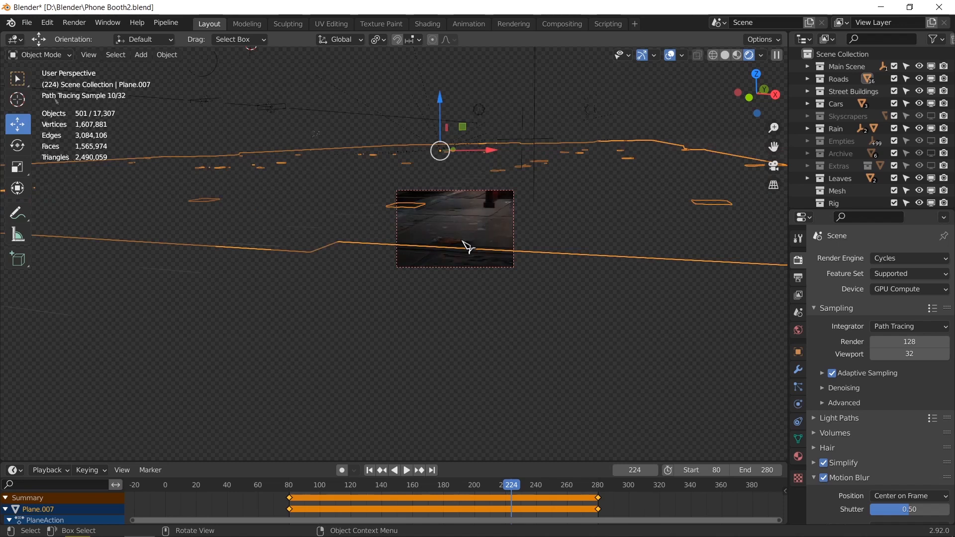
pyautogui.scroll(-4, 467, 246)
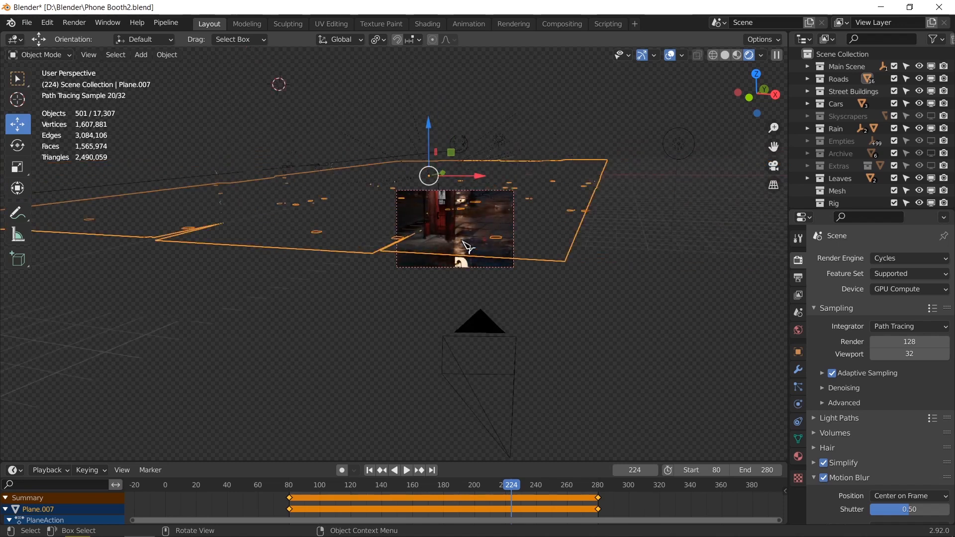
pyautogui.moveTo(475, 255); pyautogui.dragTo(451, 224, button='middle')
# Preview several rendered regions of the pavement around the phone booth's base through the camera view
pyautogui.press('KP_0')
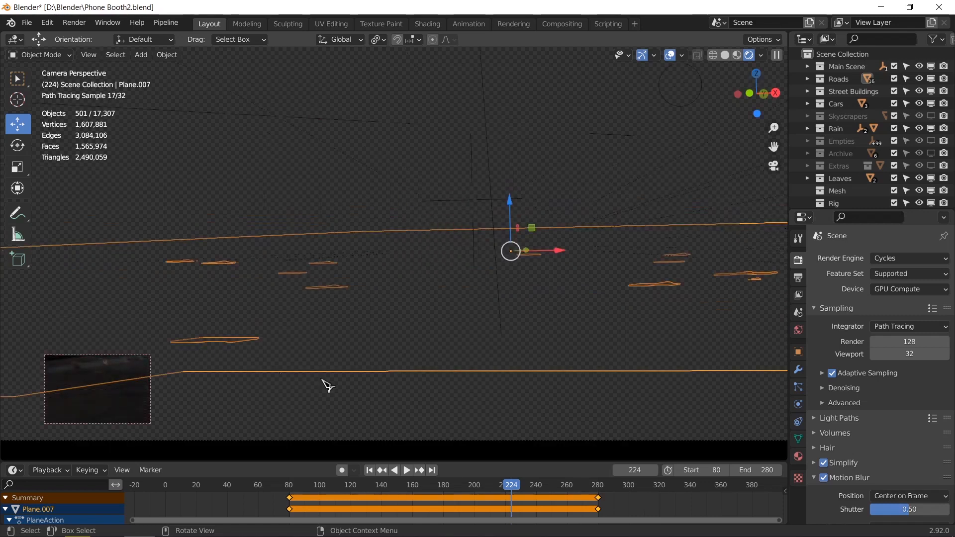
pyautogui.hotkey('ctrl', 'b')
pyautogui.moveTo(466, 256); pyautogui.dragTo(600, 350)
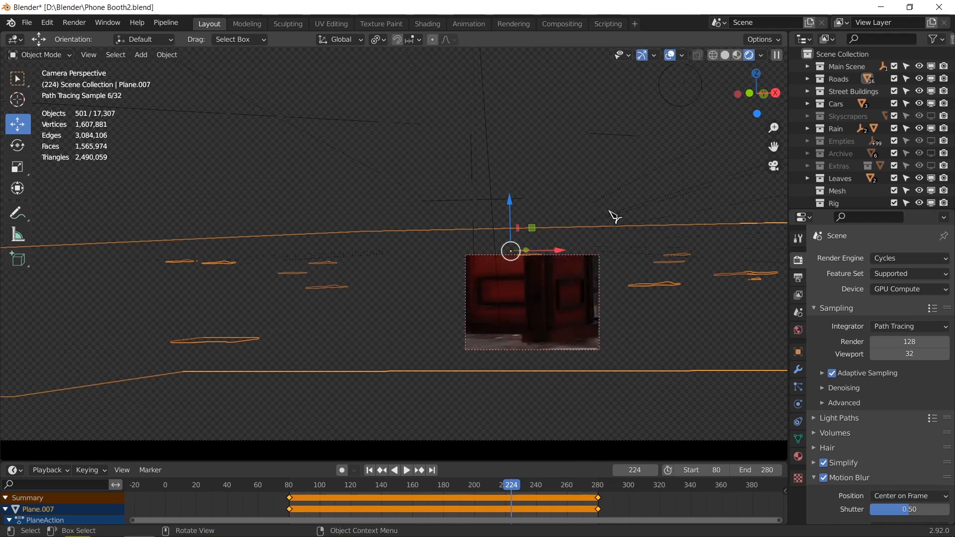
pyautogui.hotkey('ctrl', 'b')
pyautogui.moveTo(397, 307); pyautogui.dragTo(623, 411)
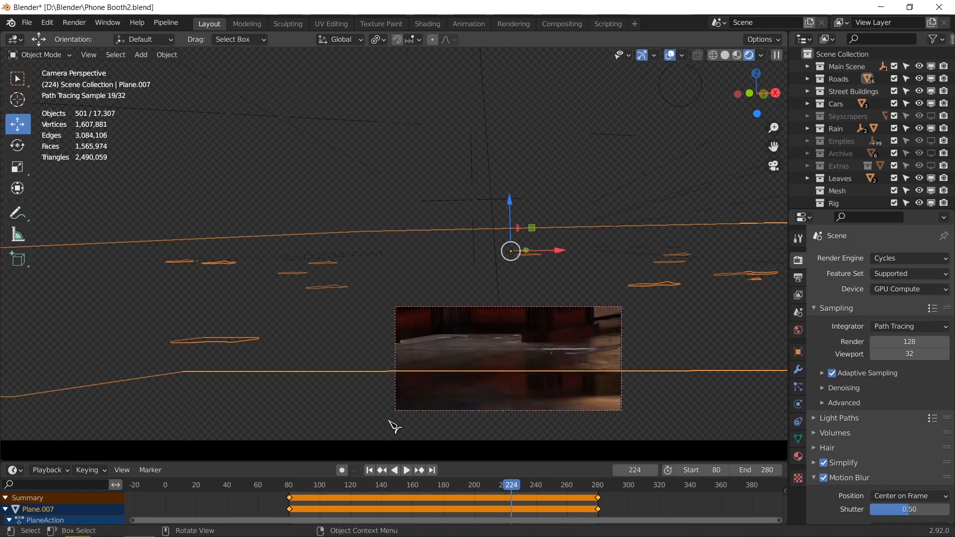
pyautogui.hotkey('ctrl', 'b')
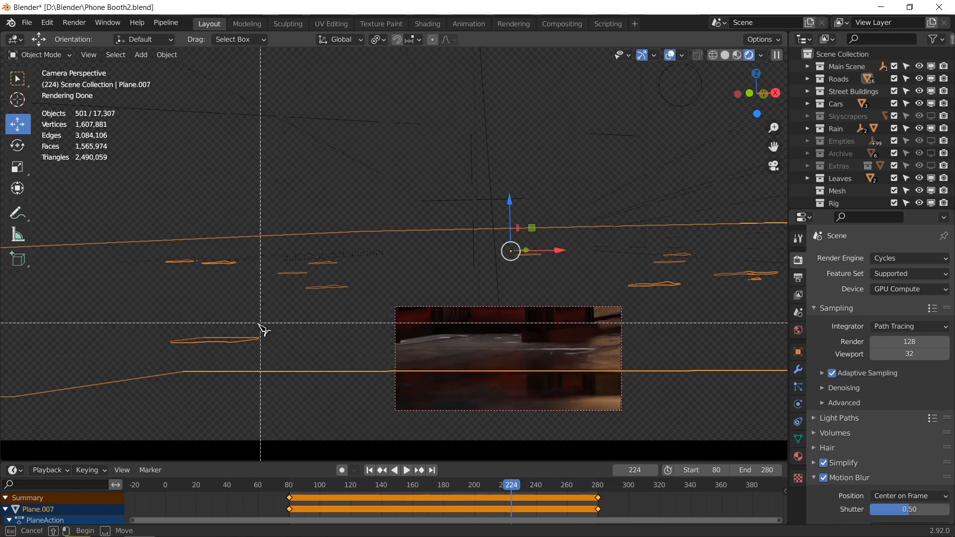
pyautogui.moveTo(216, 306); pyautogui.dragTo(563, 393)
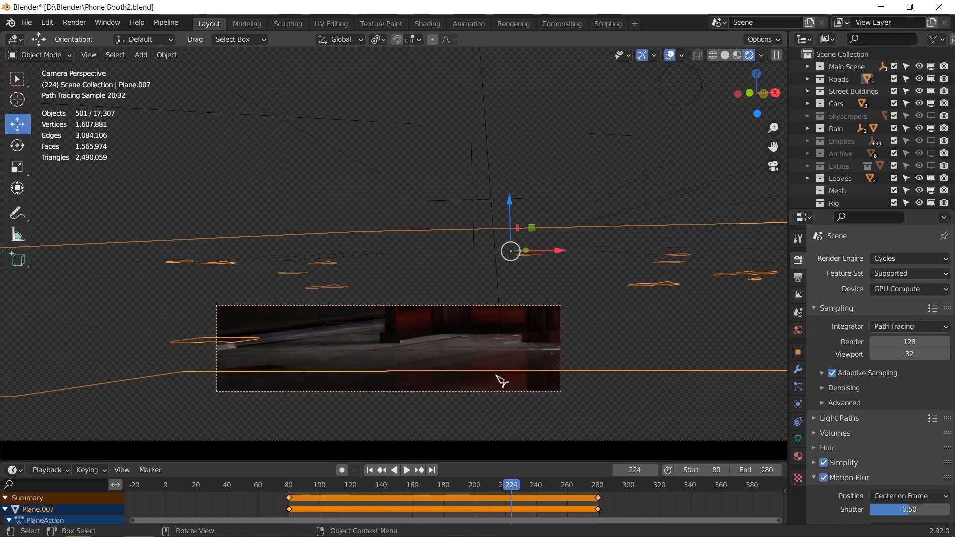
# Switch the viewport to solid shading, leave the camera view and save the file
pyautogui.click(725, 56)
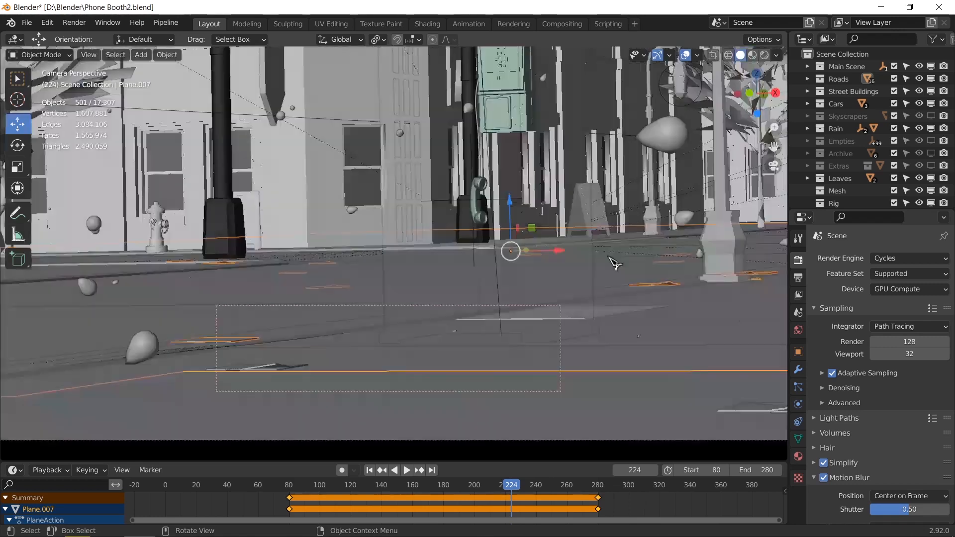
pyautogui.press('KP_0')
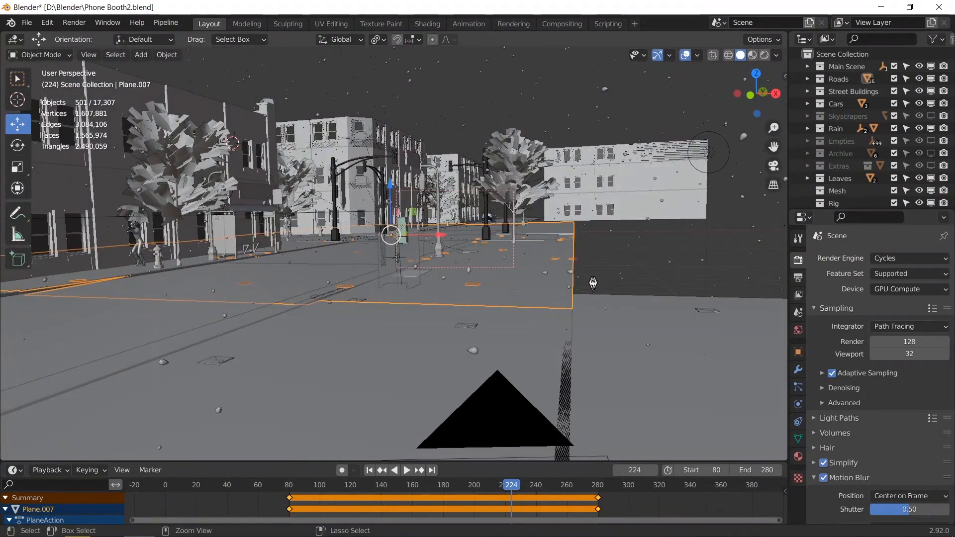
pyautogui.hotkey('ctrl', 's')
pyautogui.moveTo(650, 260); pyautogui.dragTo(633, 269, button='middle')
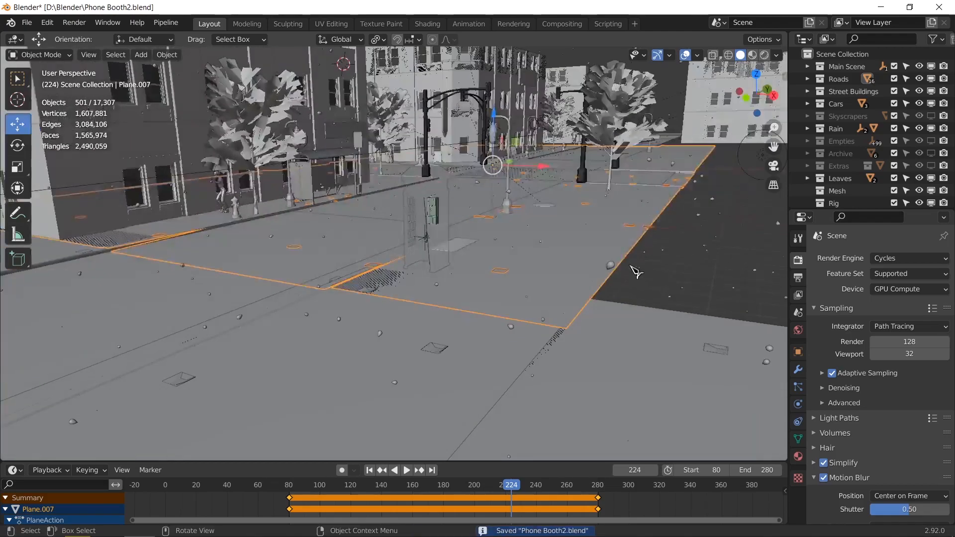
# Replay the rendered preview0080.mp4 in full screen from the start, pausing to check the camera motion, and close the player
pyautogui.hotkey('alt', 'Tab')
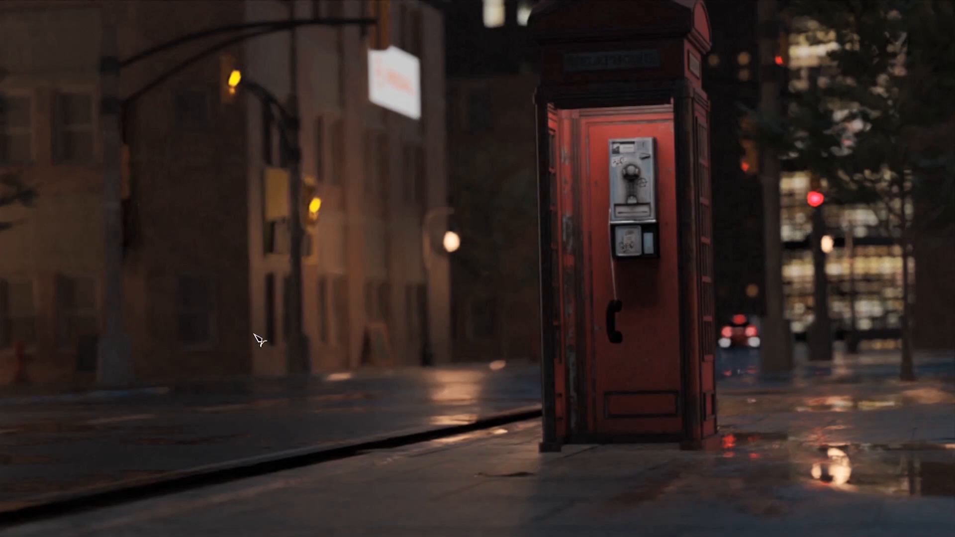
pyautogui.doubleClick(354, 321)
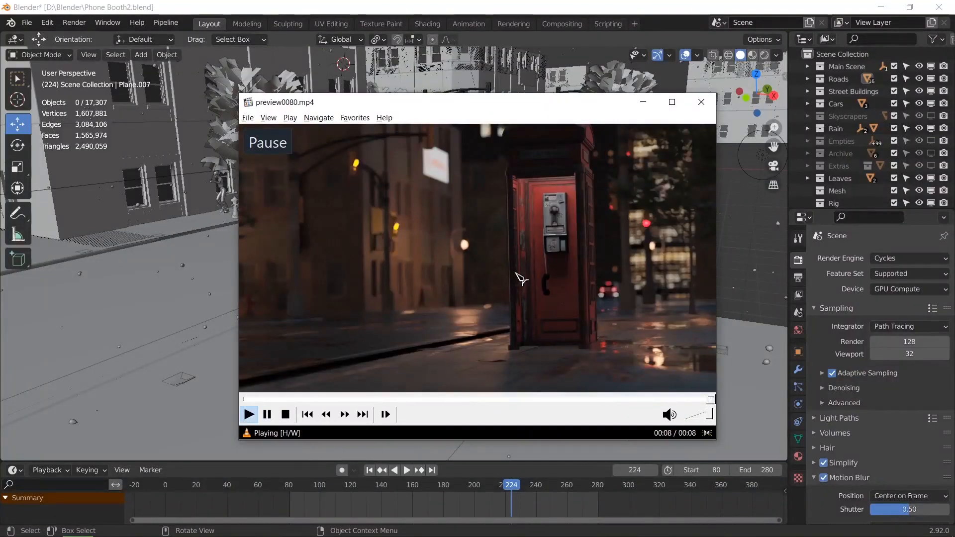
pyautogui.doubleClick(521, 280)
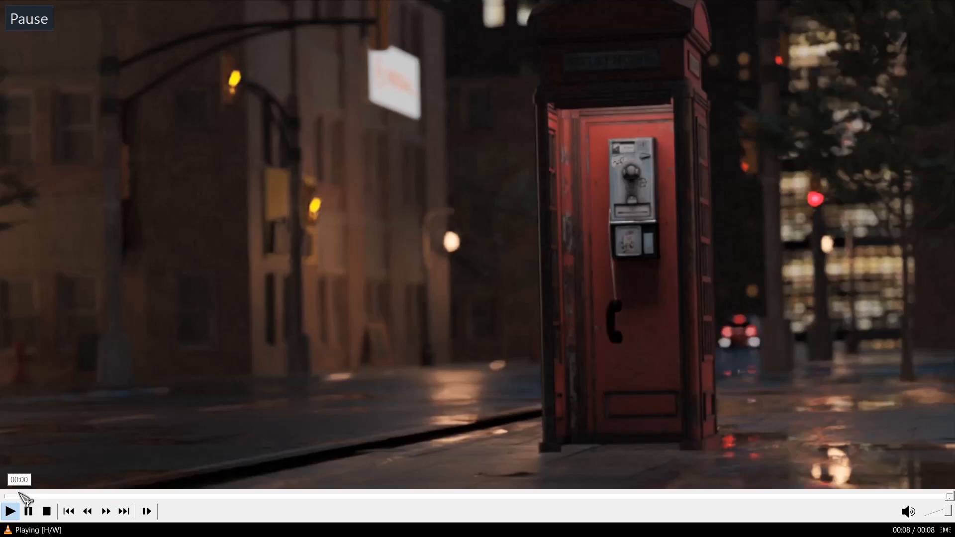
pyautogui.click(25, 494)
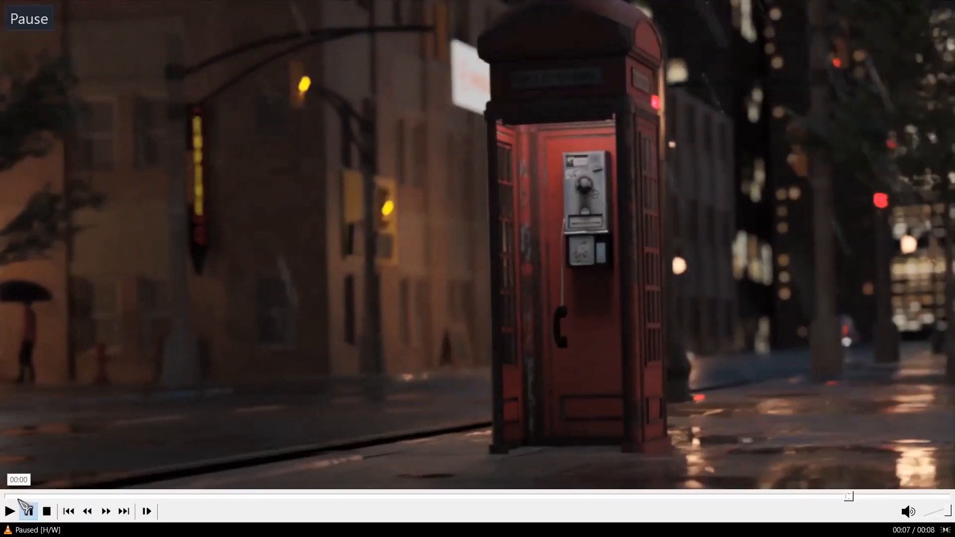
pyautogui.click(18, 498)
pyautogui.click(113, 431)
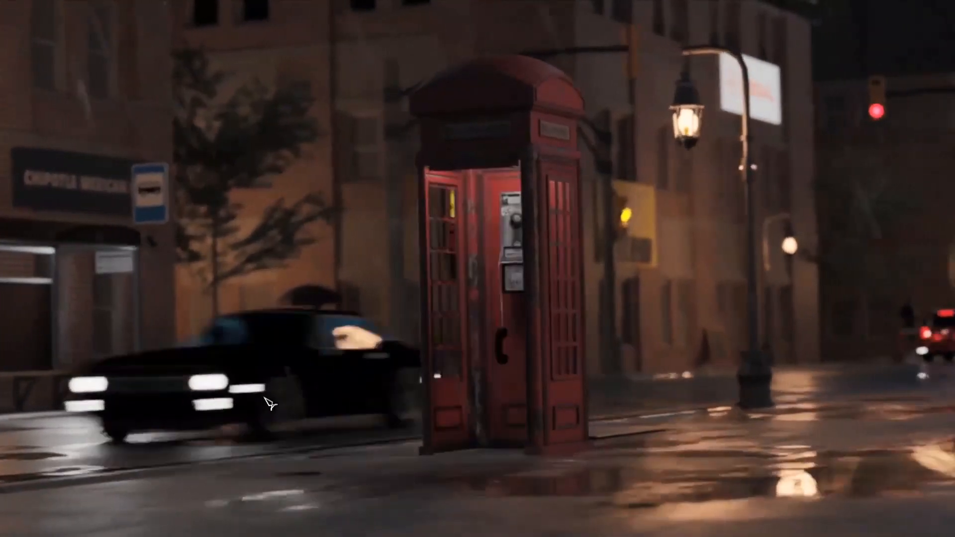
pyautogui.click(339, 395)
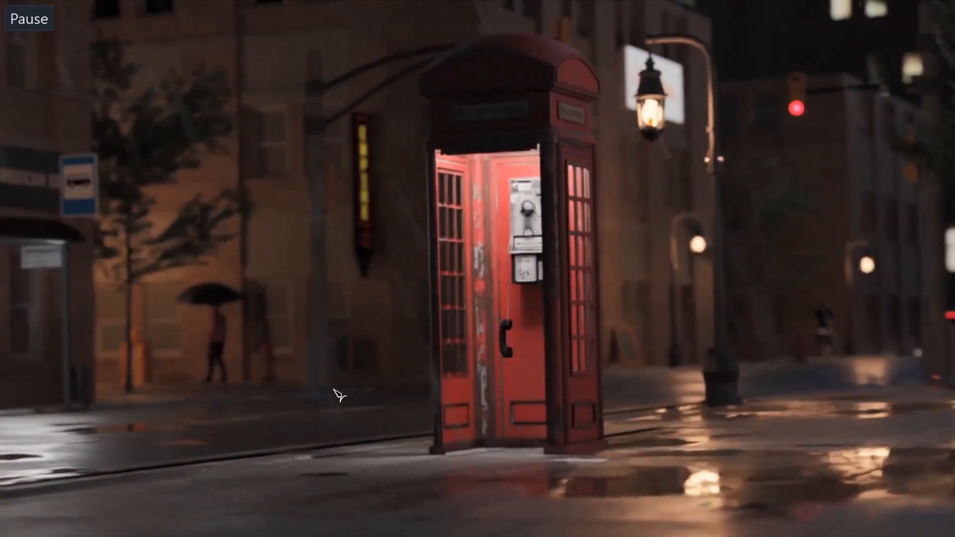
pyautogui.click(339, 395)
pyautogui.click(338, 395)
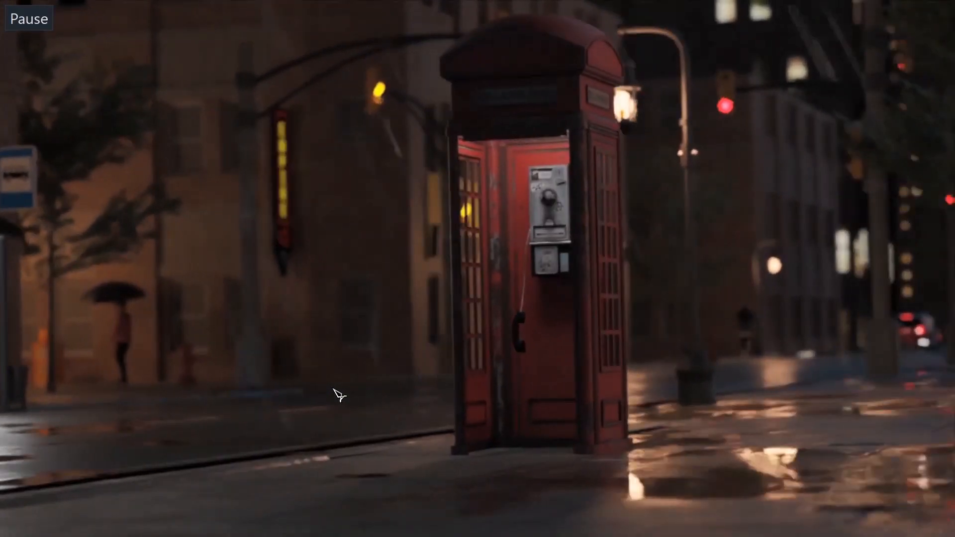
pyautogui.doubleClick(335, 390)
pyautogui.click(698, 105)
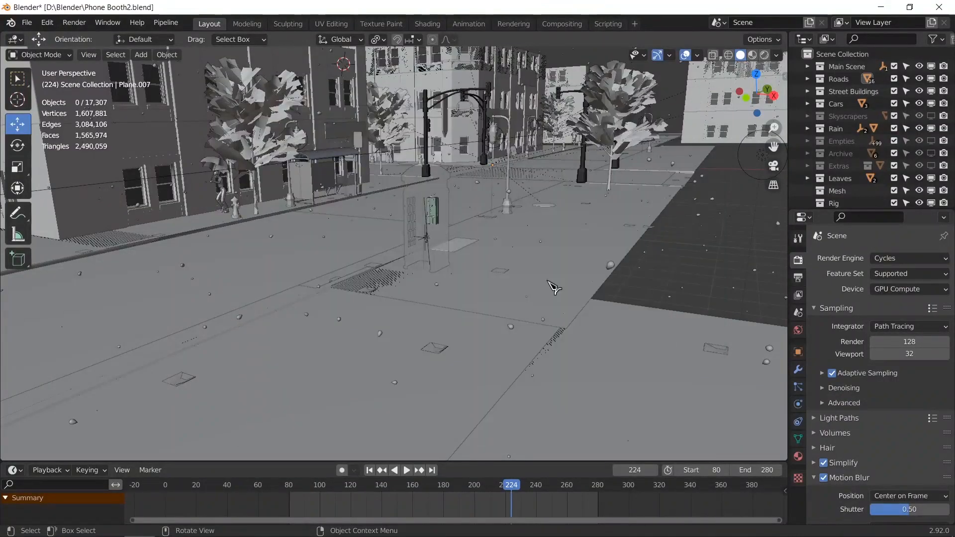
# Select the scene camera and open its animation in an enlarged Graph Editor in place of the timeline
pyautogui.scroll(-6, 573, 286)
pyautogui.click(343, 326)
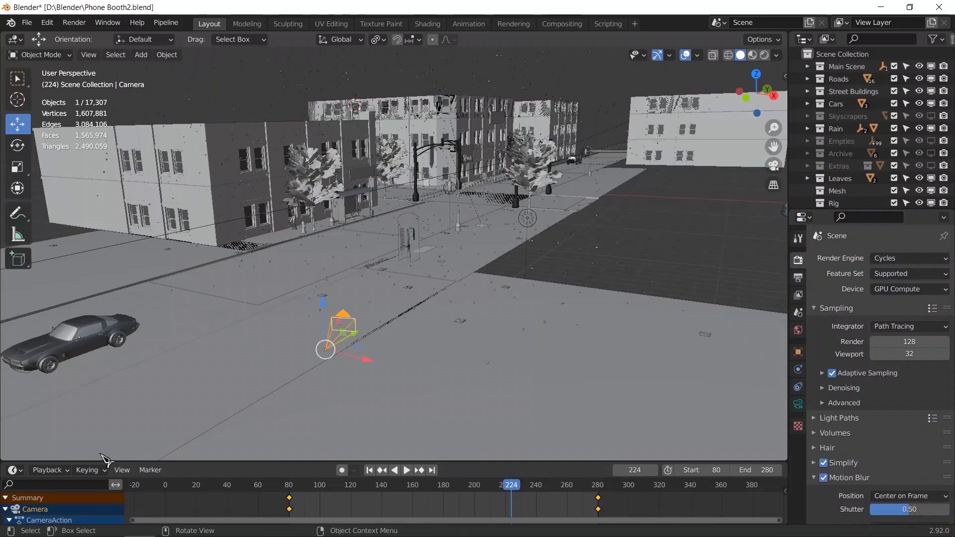
pyautogui.click(15, 470)
pyautogui.click(179, 364)
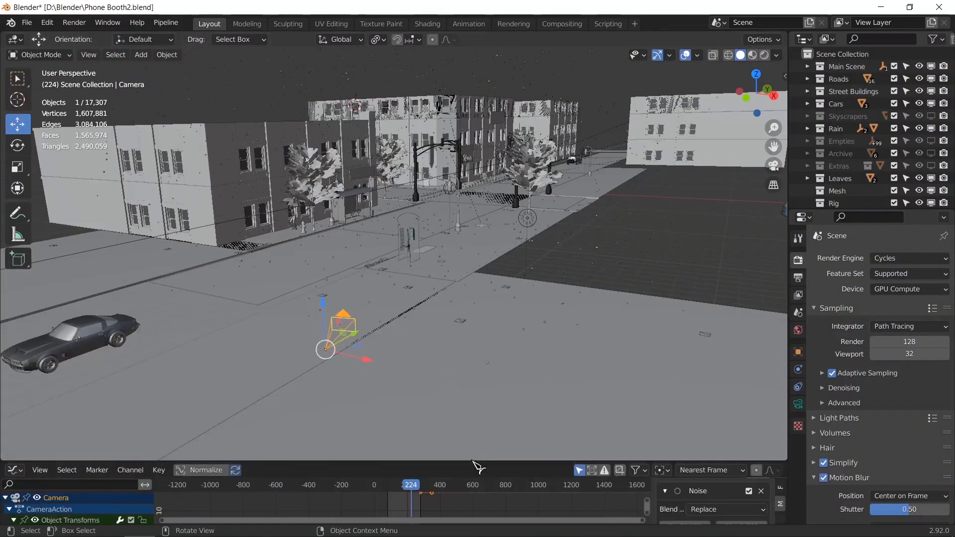
pyautogui.moveTo(475, 464); pyautogui.dragTo(423, 228)
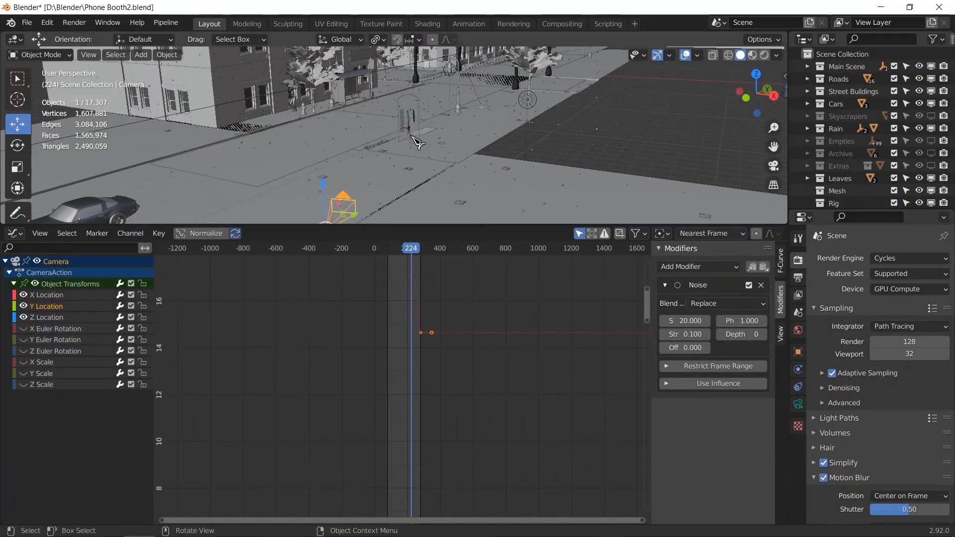
pyautogui.moveTo(413, 137); pyautogui.dragTo(433, 156, button='middle')
pyautogui.keyDown('shift'); pyautogui.moveTo(434, 199); pyautogui.dragTo(429, 142, button='middle'); pyautogui.keyUp('shift')
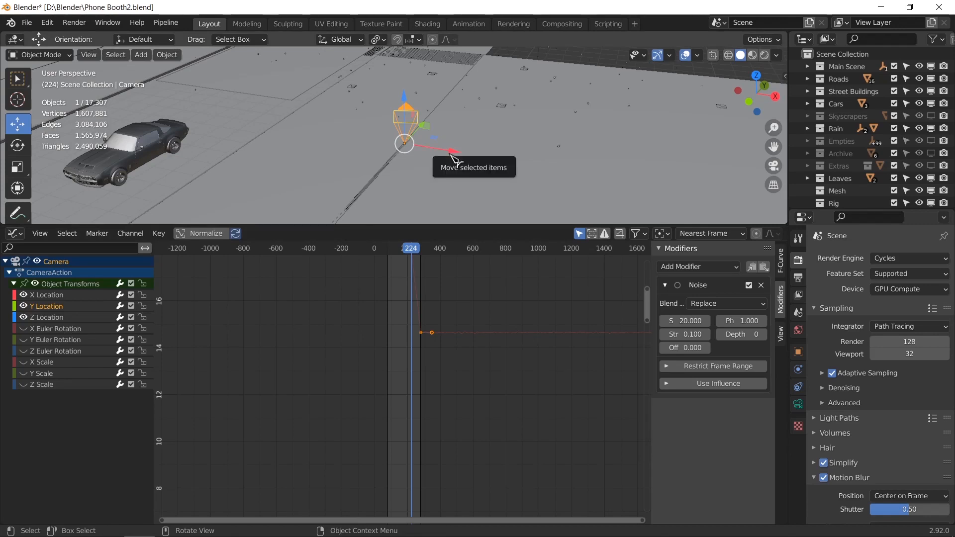
# Examine the camera's Y Location F-curve over its full value range
pyautogui.moveTo(433, 305); pyautogui.dragTo(442, 436, button='middle')
pyautogui.click(425, 397)
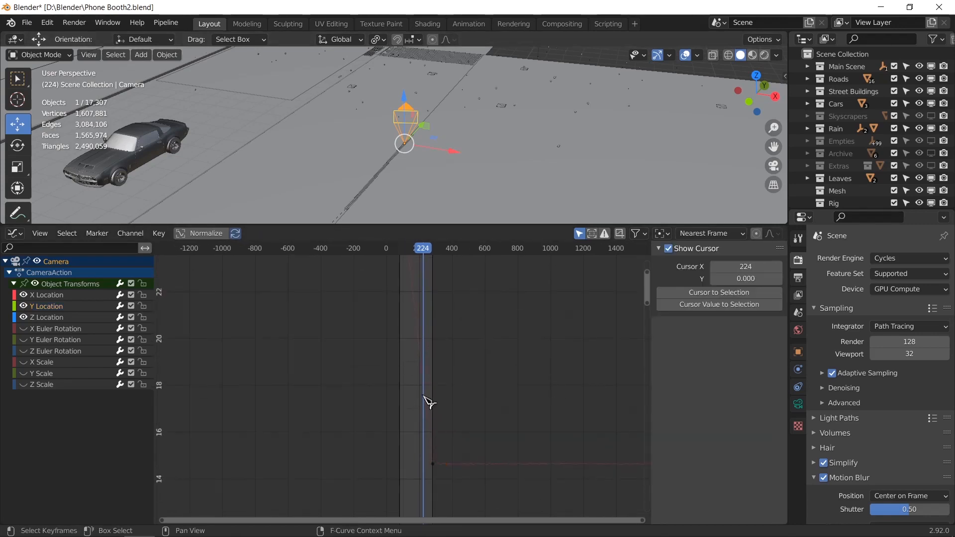
pyautogui.click(47, 307)
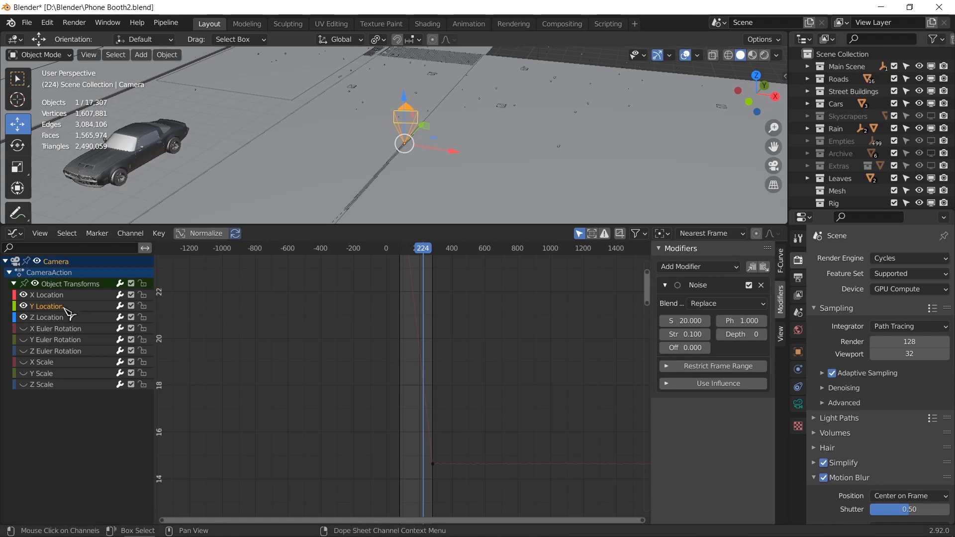
pyautogui.scroll(-5, 399, 341)
pyautogui.scroll(-1, 393, 336)
pyautogui.moveTo(393, 336); pyautogui.dragTo(393, 353, button='middle')
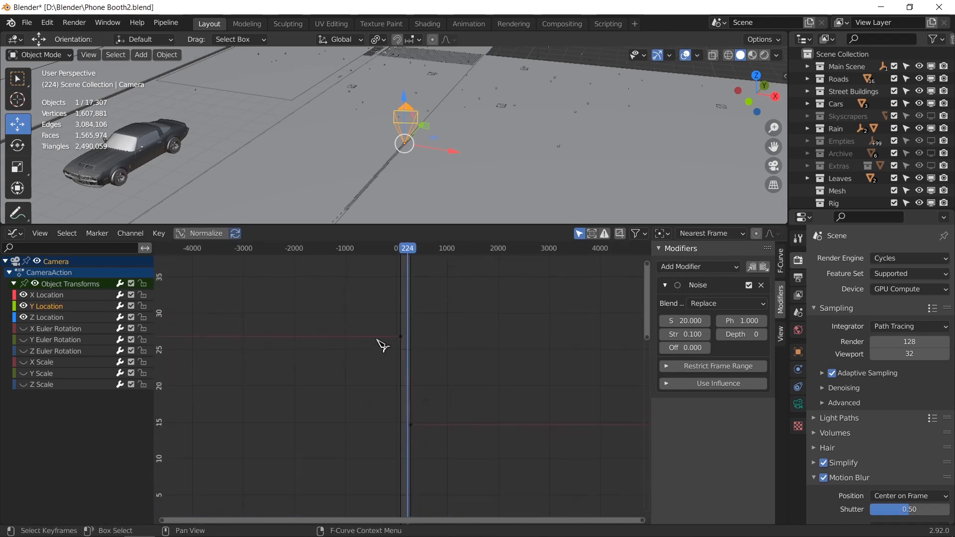
pyautogui.click(382, 346)
pyautogui.scroll(-12, 399, 348)
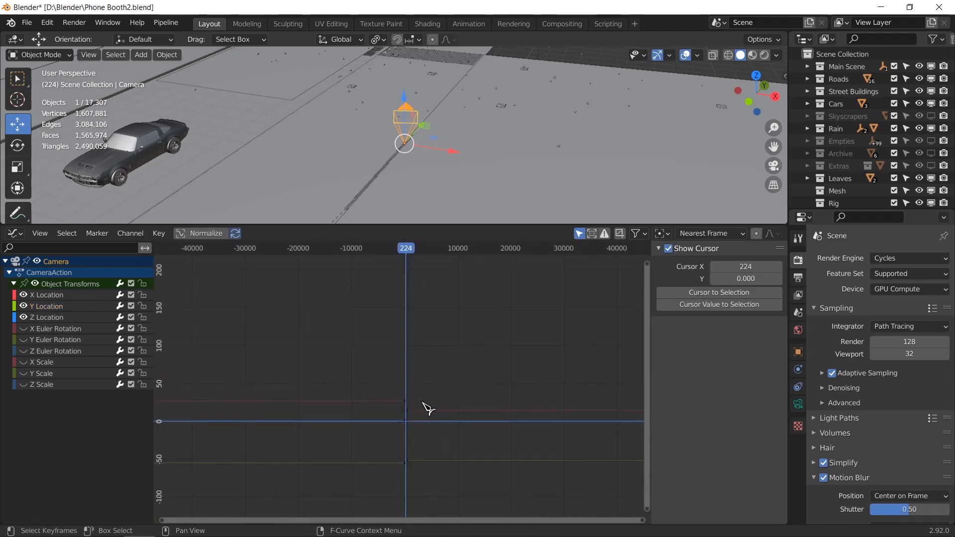
pyautogui.scroll(-3, 428, 408)
pyautogui.click(46, 309)
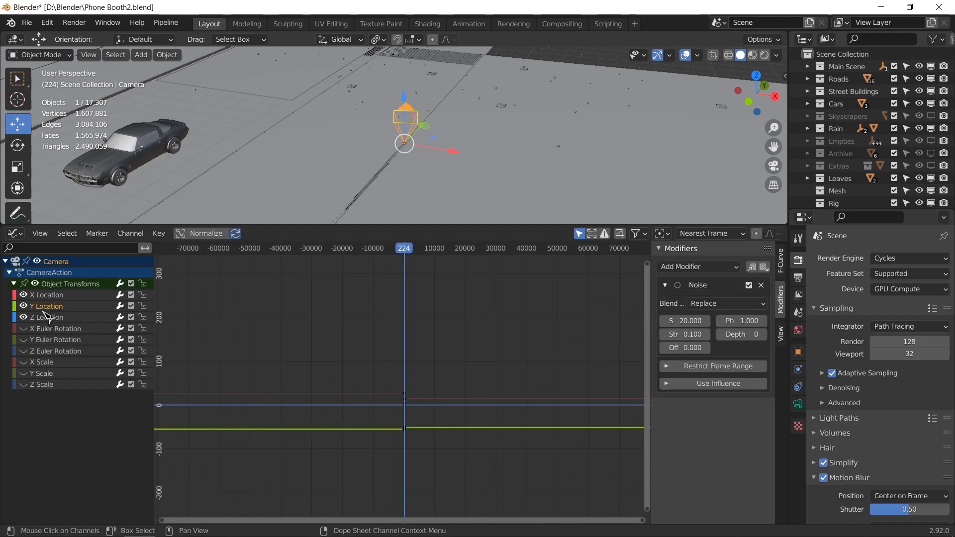
pyautogui.moveTo(435, 402); pyautogui.dragTo(388, 356, button='middle')
pyautogui.scroll(3, 394, 386)
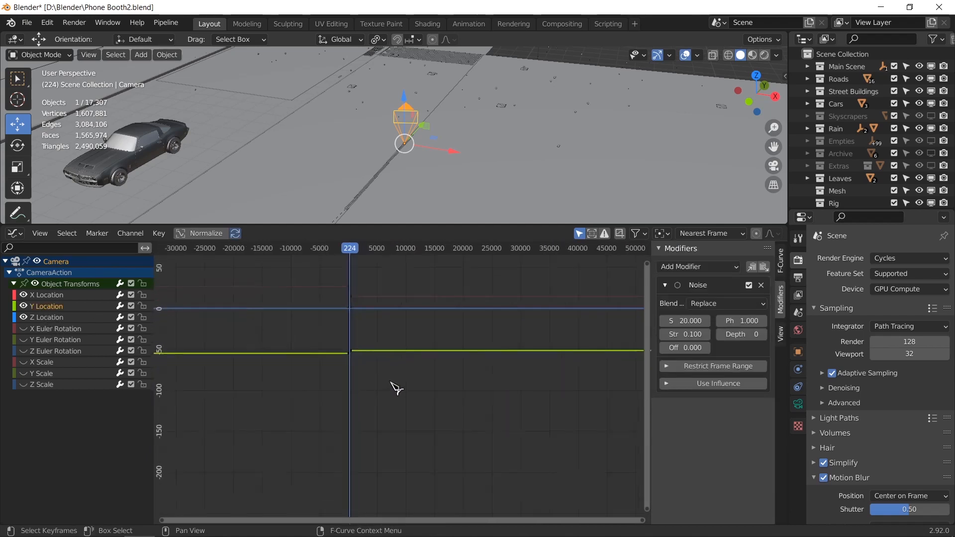
# Examine the camera's X Location F-curve around its two keyframes
pyautogui.click(50, 295)
pyautogui.scroll(4, 316, 363)
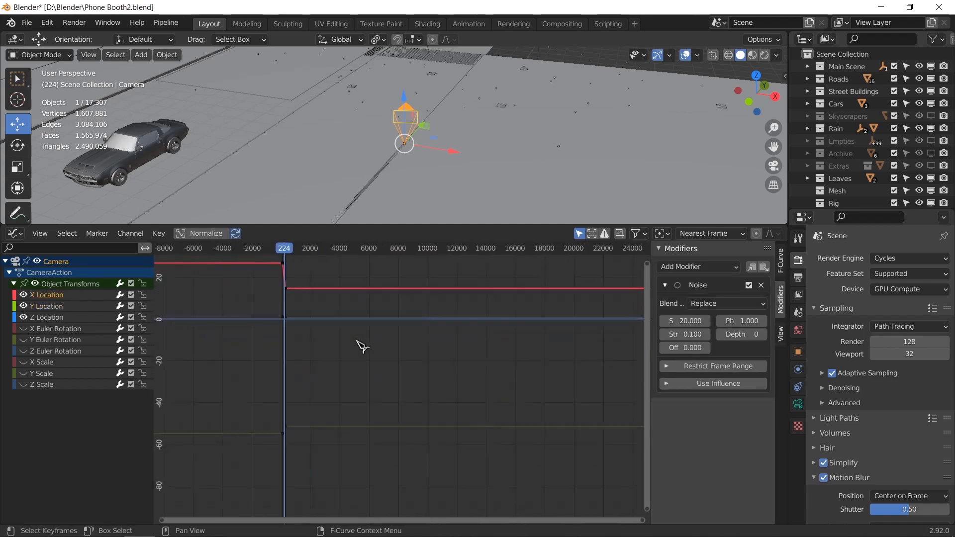
pyautogui.scroll(3, 356, 341)
pyautogui.scroll(2, 355, 391)
pyautogui.moveTo(290, 305); pyautogui.dragTo(406, 389, button='middle')
pyautogui.scroll(2, 383, 375)
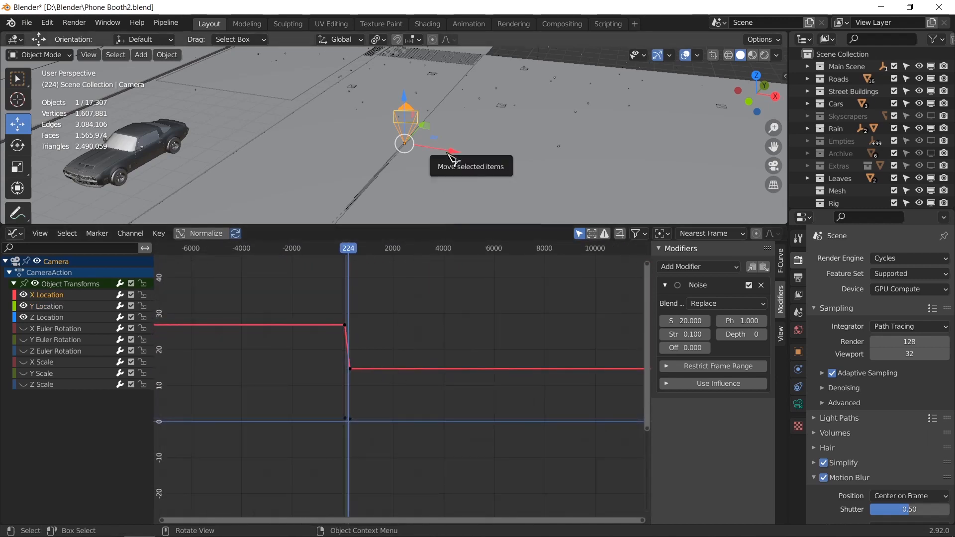
# Try shifting the camera along the X axis, and set the current frame to 64
pyautogui.moveTo(453, 157); pyautogui.dragTo(486, 177)
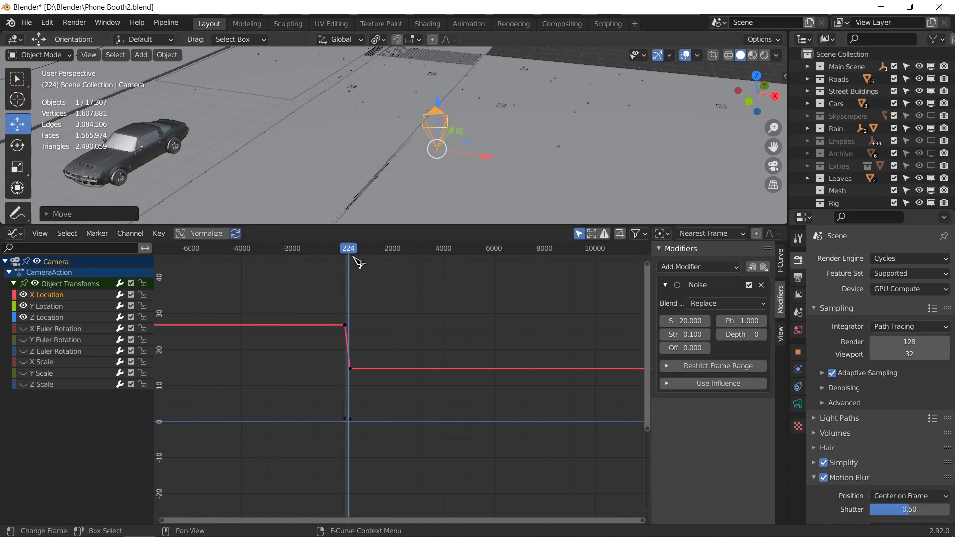
pyautogui.moveTo(353, 251); pyautogui.dragTo(346, 252)
pyautogui.scroll(19, 365, 330)
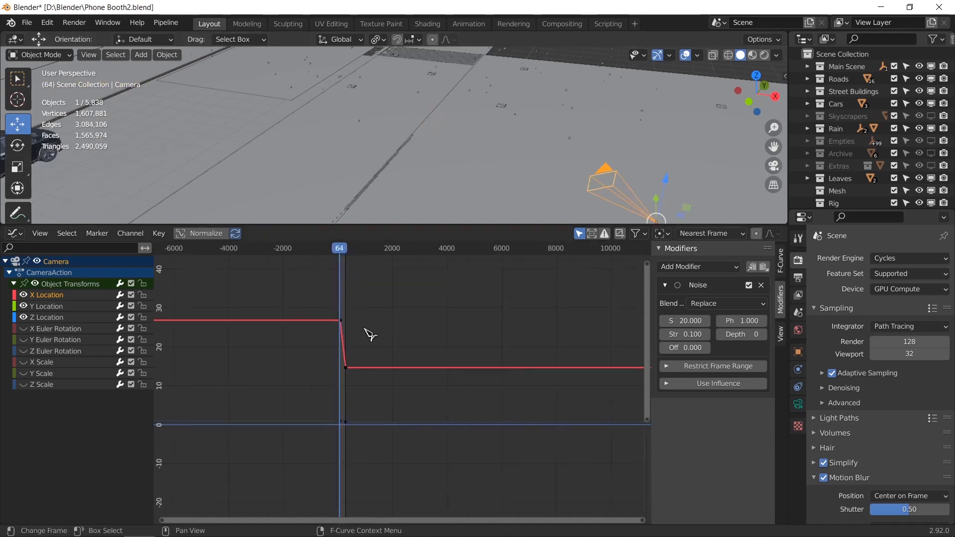
pyautogui.moveTo(303, 309); pyautogui.dragTo(438, 411, button='middle')
# Turn on Normalize for the camera's F-curves and select the Z Location curve
pyautogui.click(199, 233)
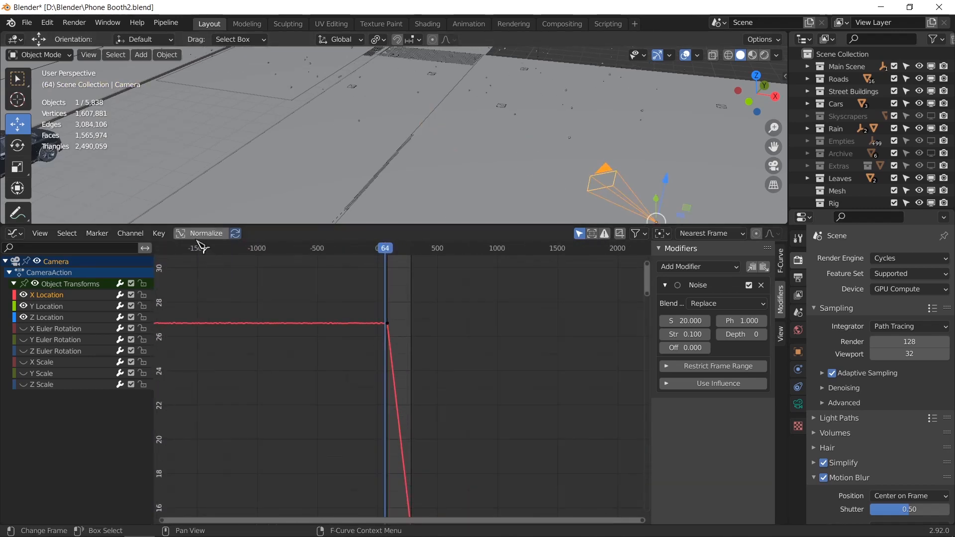
pyautogui.scroll(-10, 391, 368)
pyautogui.scroll(12, 393, 379)
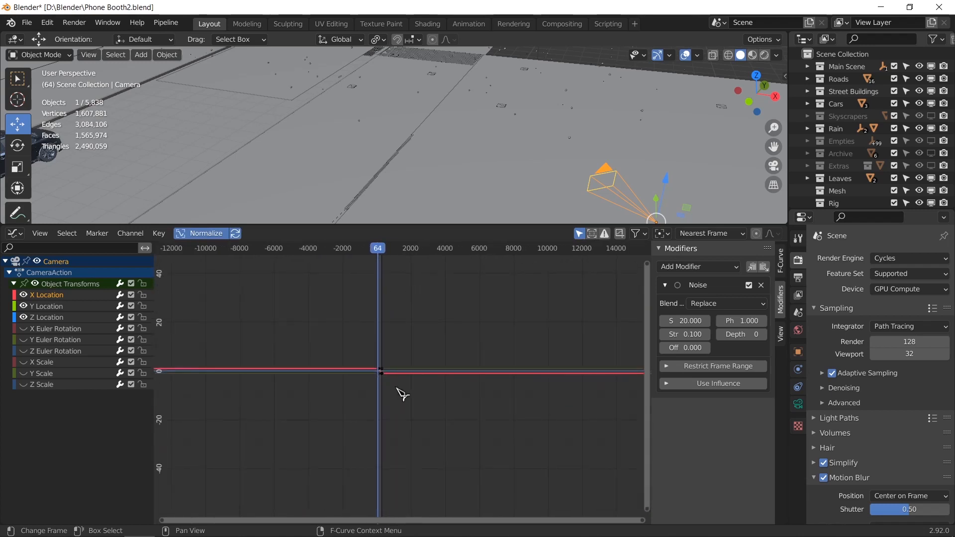
pyautogui.scroll(10, 365, 363)
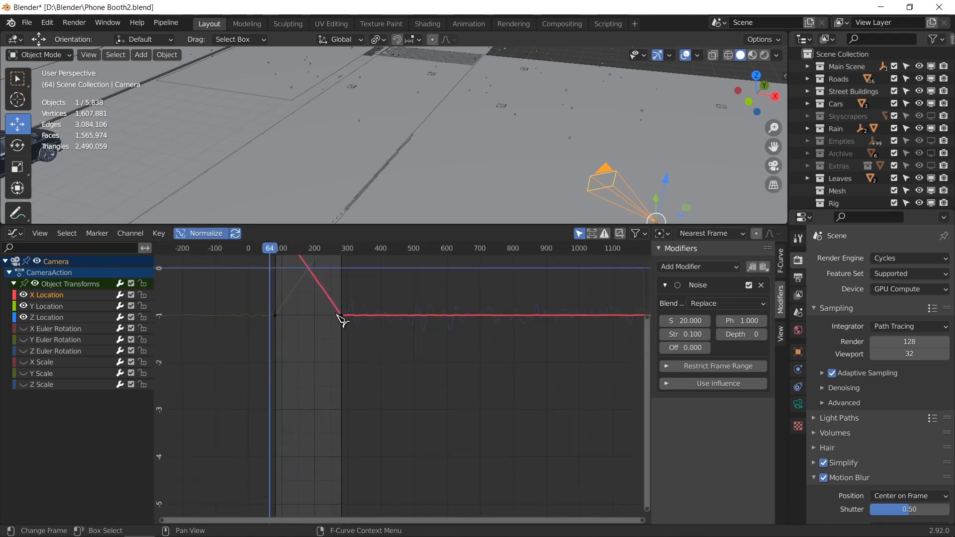
pyautogui.moveTo(344, 325); pyautogui.dragTo(423, 374, button='middle')
pyautogui.scroll(4, 423, 376)
pyautogui.moveTo(407, 335); pyautogui.dragTo(449, 424, button='middle')
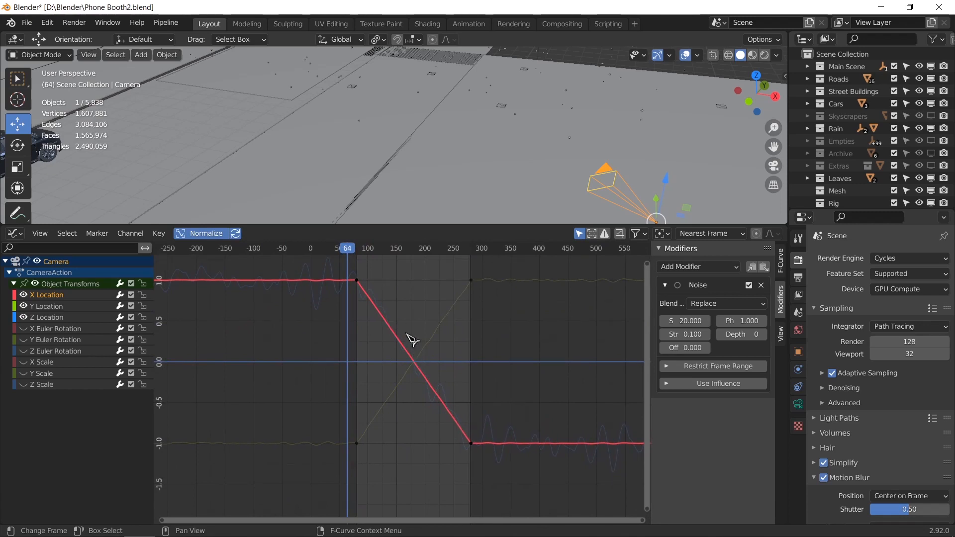
pyautogui.click(52, 318)
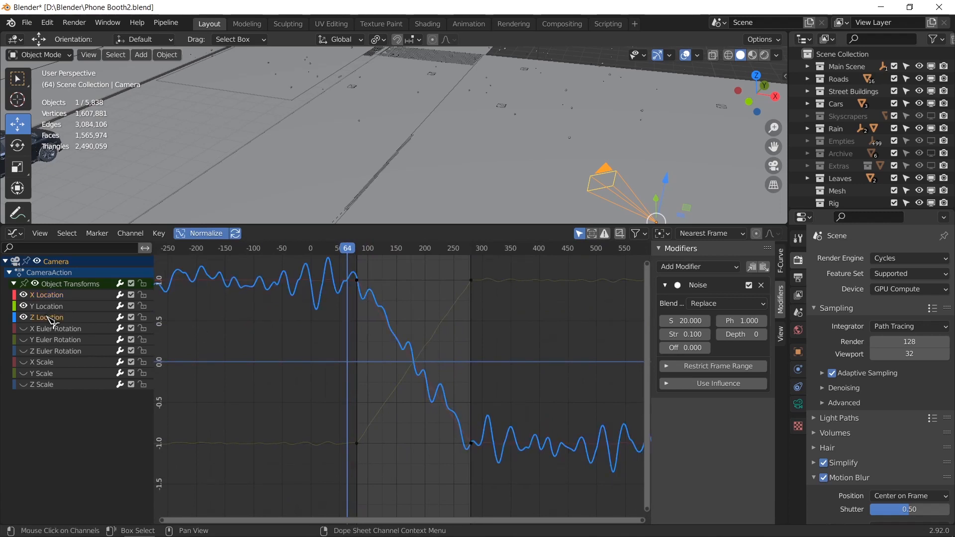
# Switch to File Explorer, play the rendered preview0080.mp4 from the Desktop folder, and return to Blender
pyautogui.moveTo(133, 530)
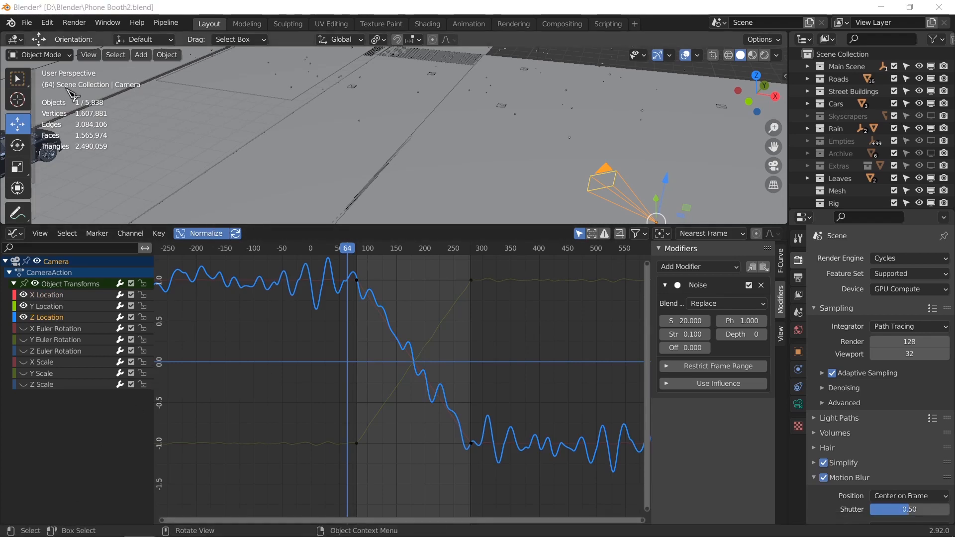
pyautogui.press('super+e')
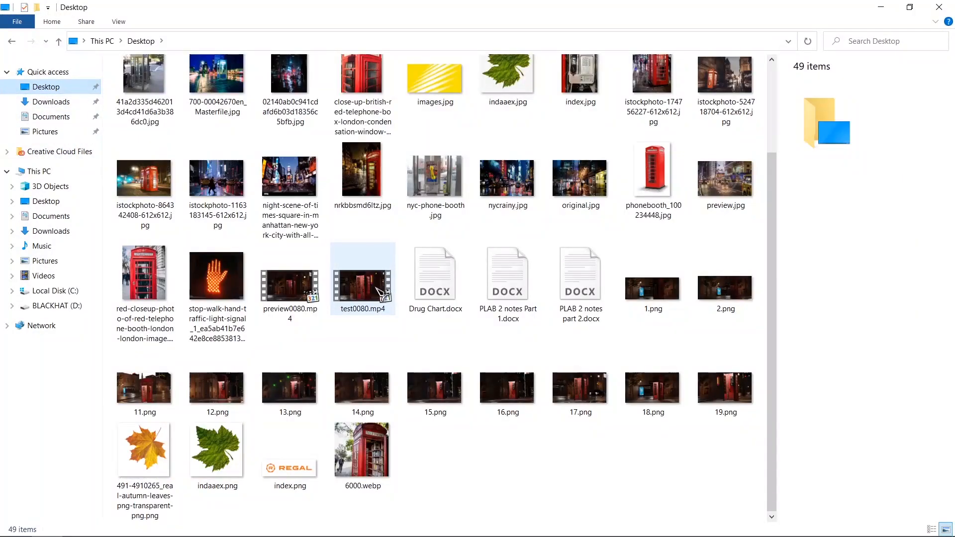
pyautogui.click(297, 282)
pyautogui.doubleClick(297, 283)
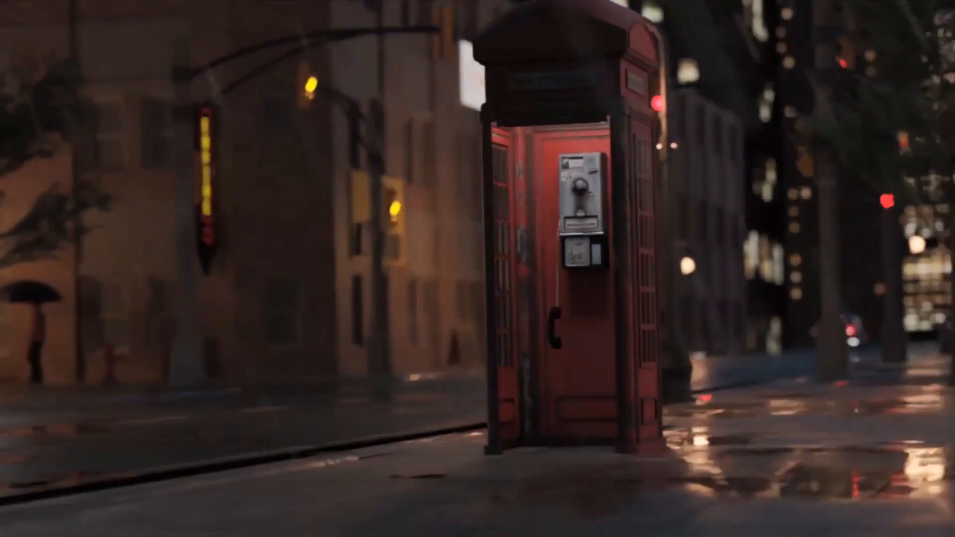
pyautogui.click(422, 368)
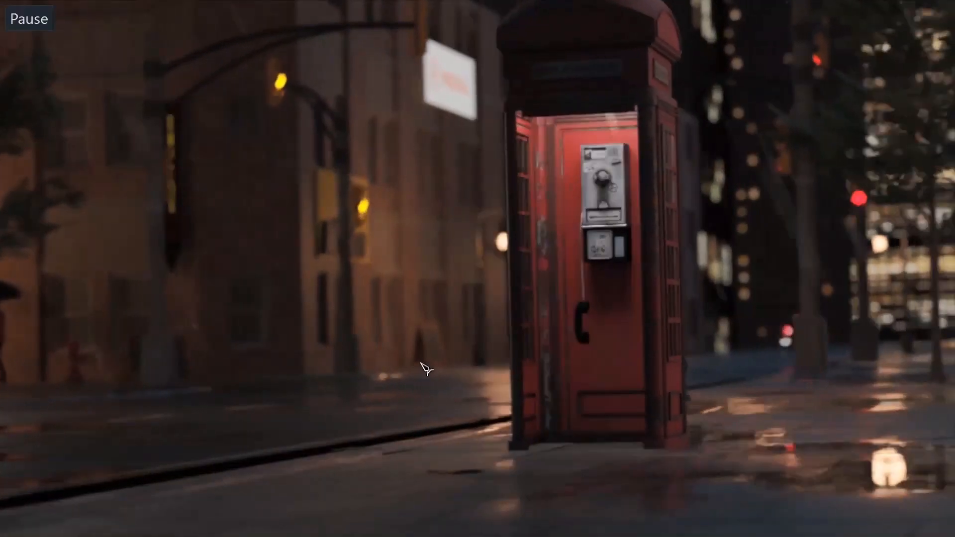
pyautogui.hotkey('alt', 'Tab')
pyautogui.moveTo(348, 522)
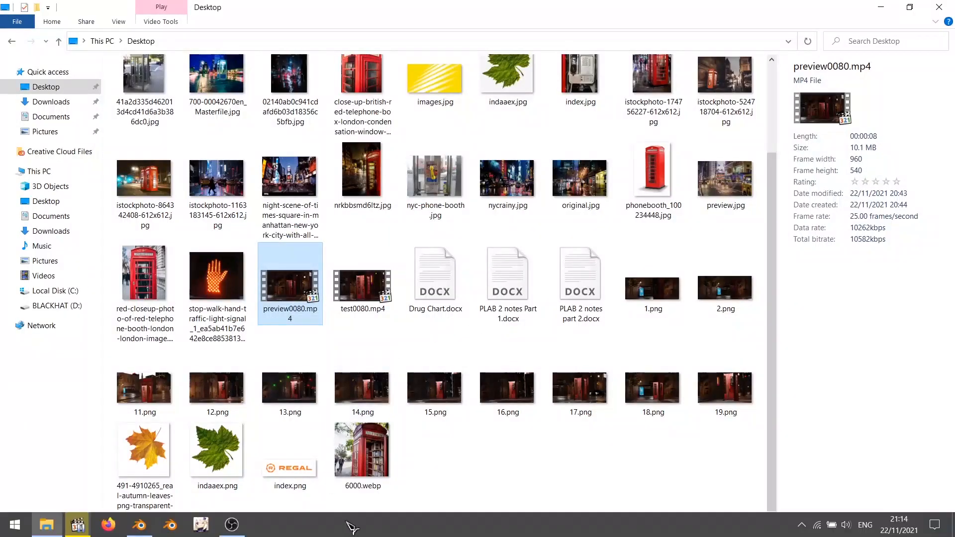
pyautogui.click(172, 526)
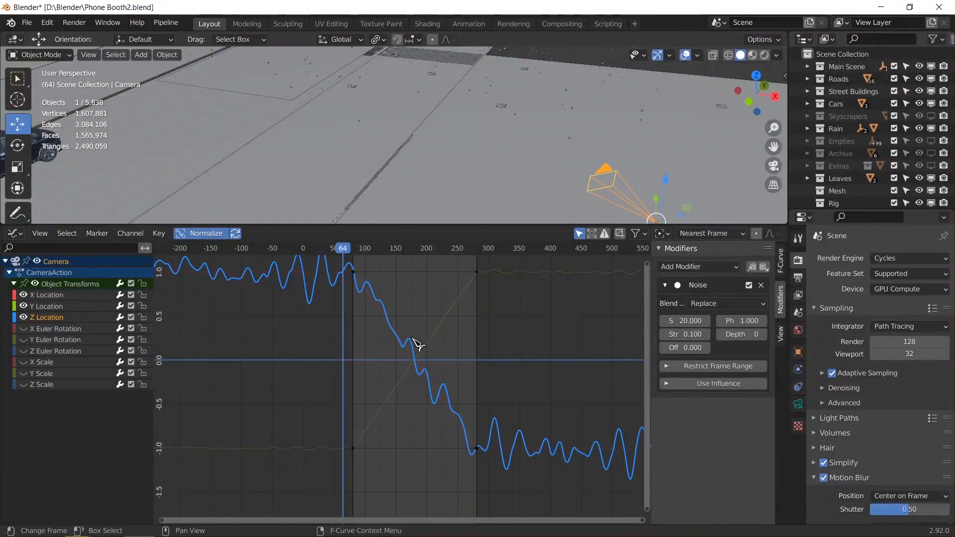
# Compare the camera's location curves and set the strength of the Z Location curve's Noise modifier to 0.050
pyautogui.click(61, 308)
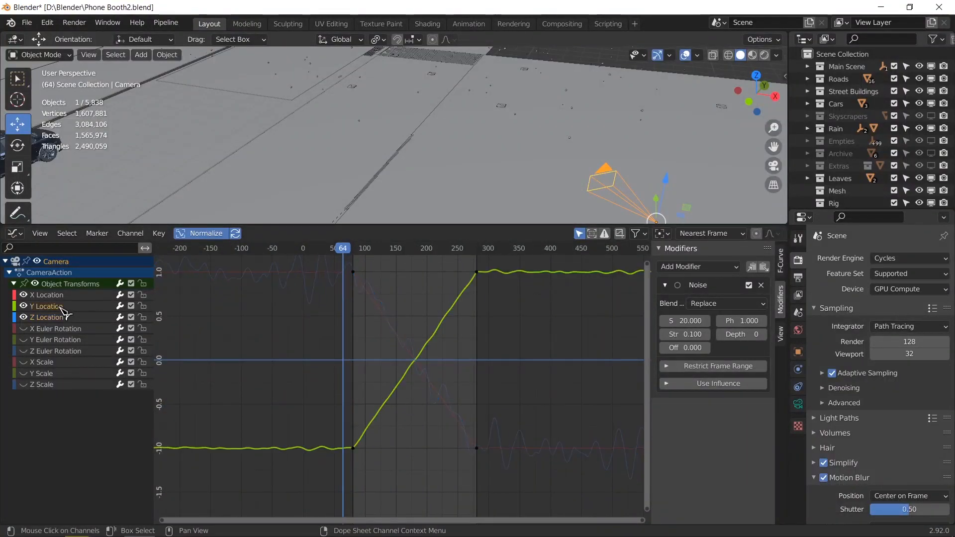
pyautogui.click(49, 296)
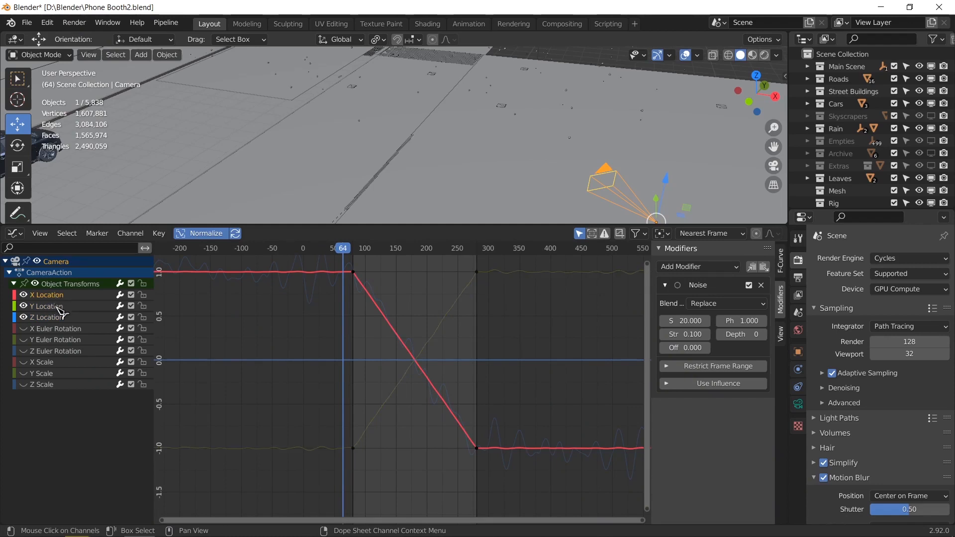
pyautogui.click(60, 318)
pyautogui.scroll(1, 569, 371)
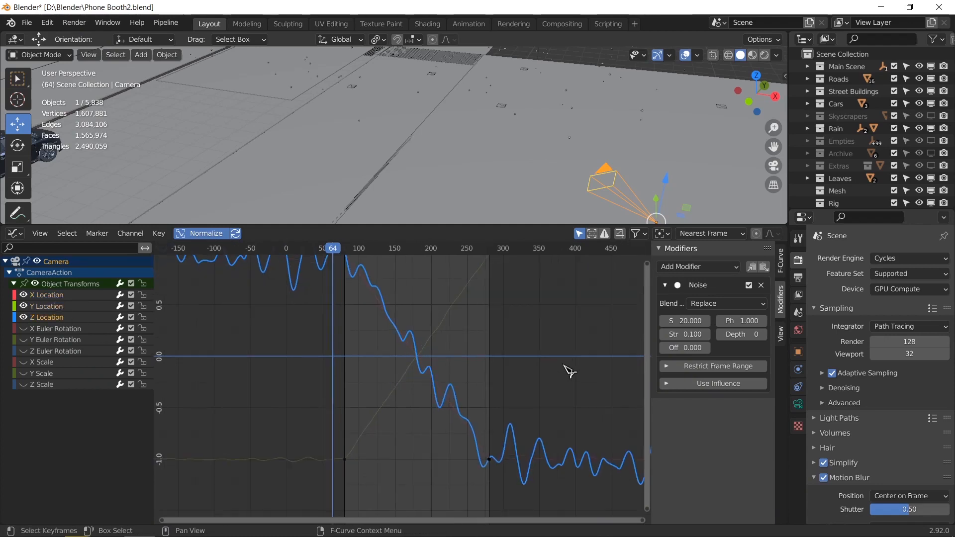
pyautogui.moveTo(483, 344); pyautogui.dragTo(465, 379, button='middle')
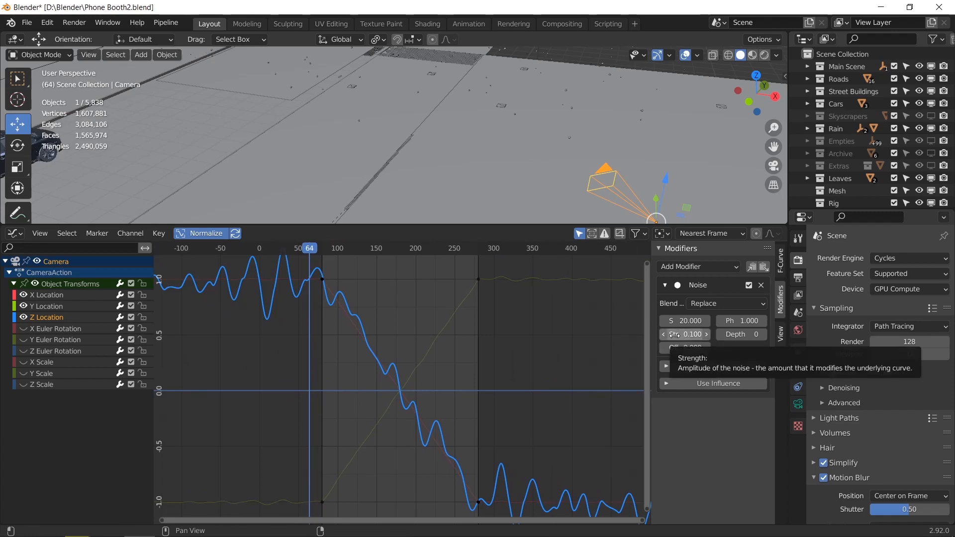
pyautogui.moveTo(675, 335); pyautogui.dragTo(686, 335)
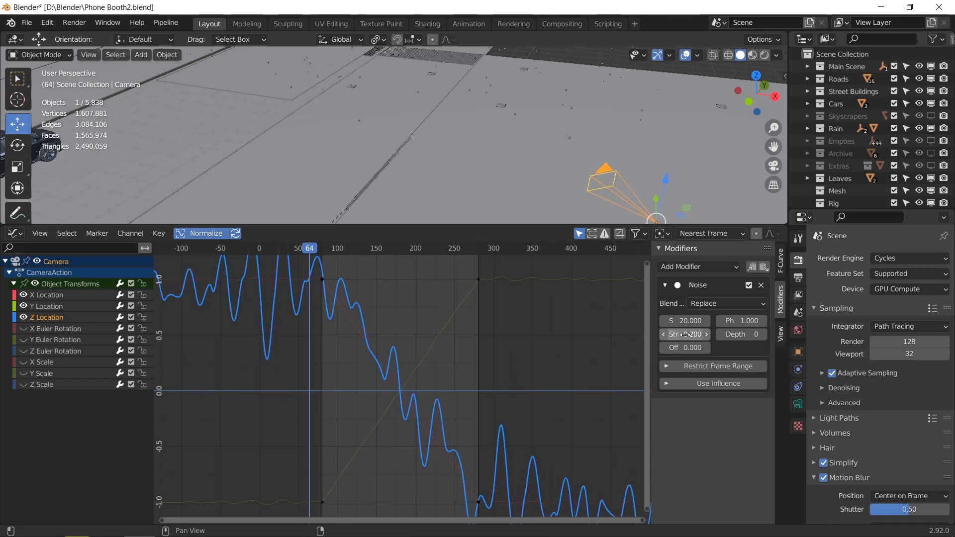
pyautogui.click(686, 335)
pyautogui.press('Return')
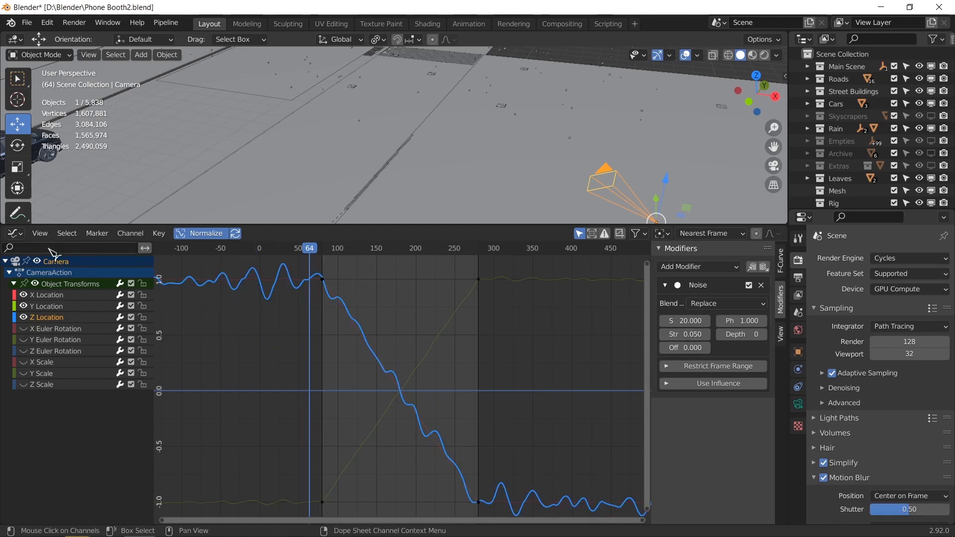
# Change the Graph Editor area to a Timeline, shrink it to enlarge the 3D viewport, and save the file
pyautogui.click(15, 234)
pyautogui.click(42, 267)
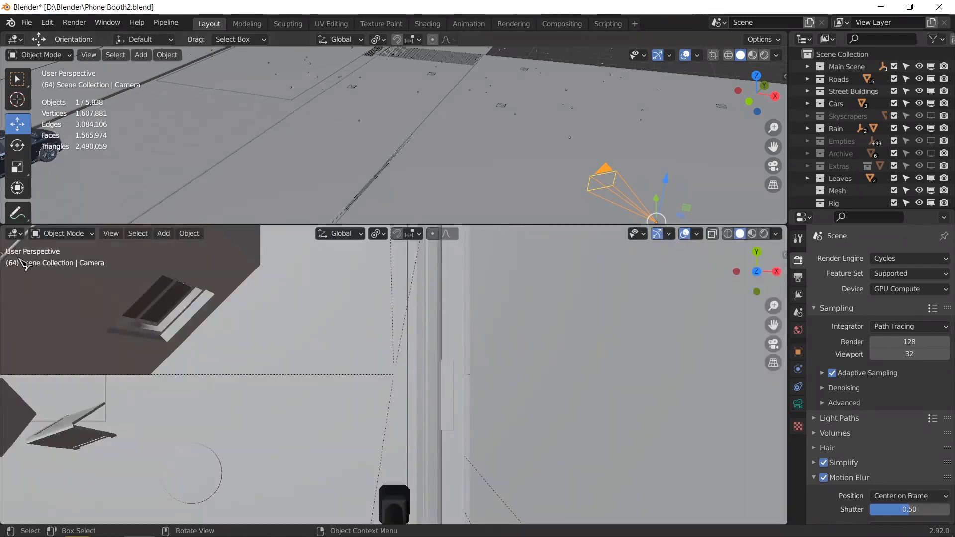
pyautogui.click(15, 234)
pyautogui.click(171, 281)
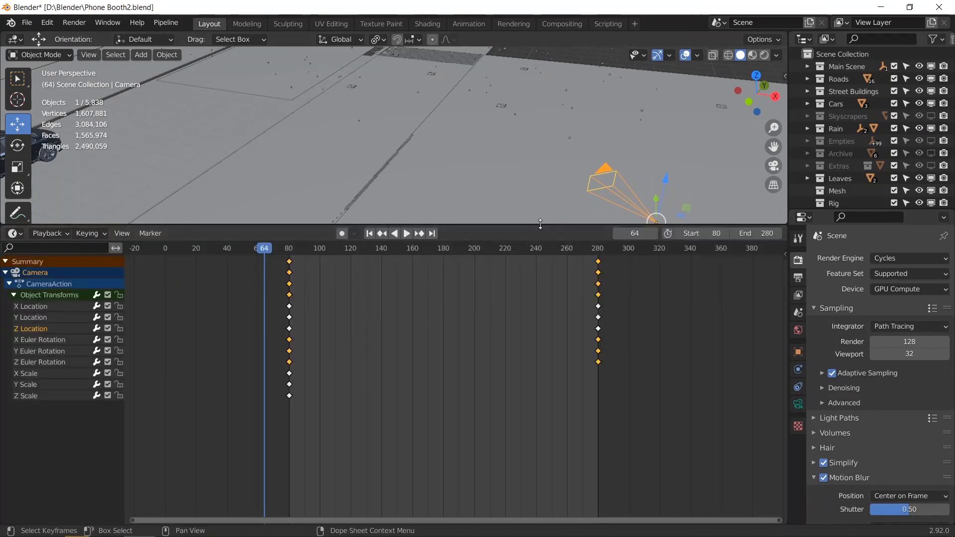
pyautogui.moveTo(550, 226); pyautogui.dragTo(538, 439)
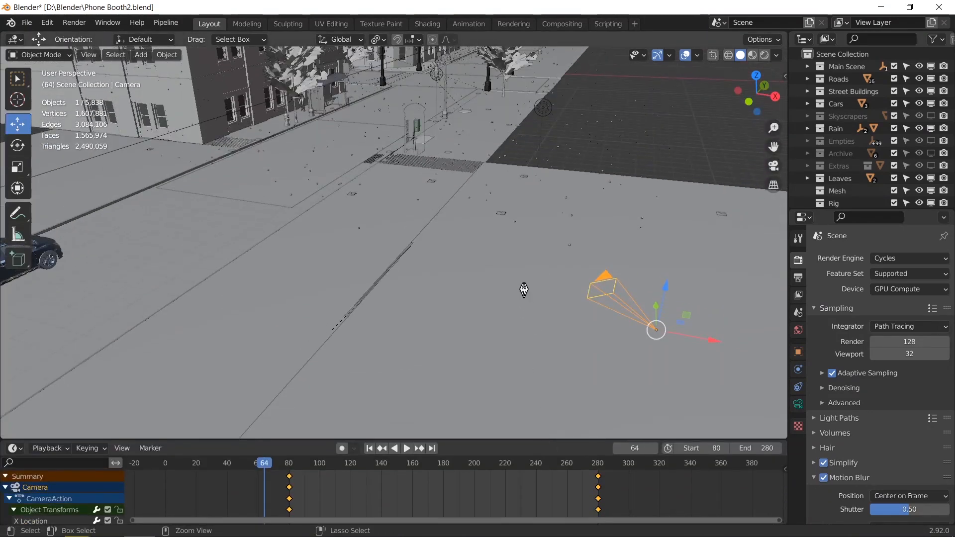
pyautogui.hotkey('ctrl', 's')
pyautogui.moveTo(574, 182); pyautogui.dragTo(661, 247, button='middle')
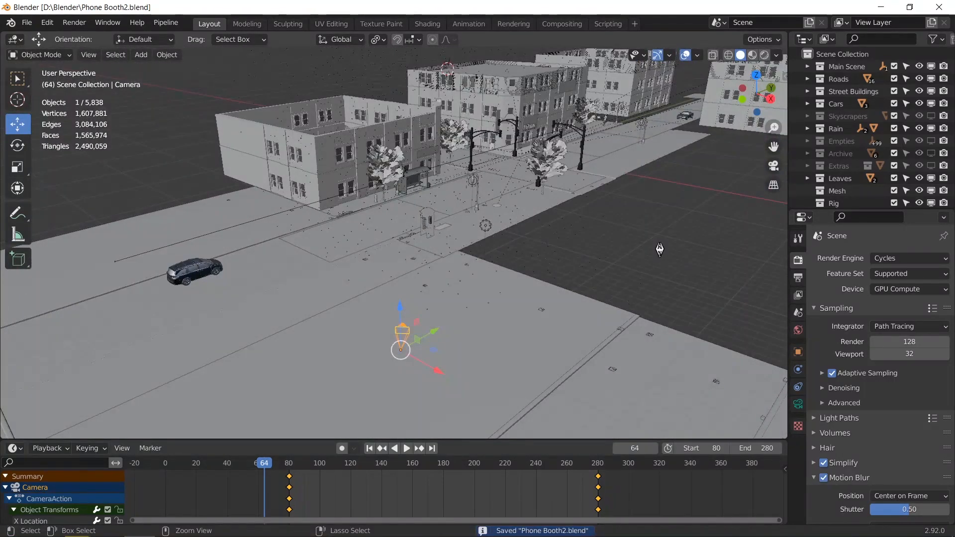
pyautogui.moveTo(638, 207); pyautogui.dragTo(533, 278, button='middle')
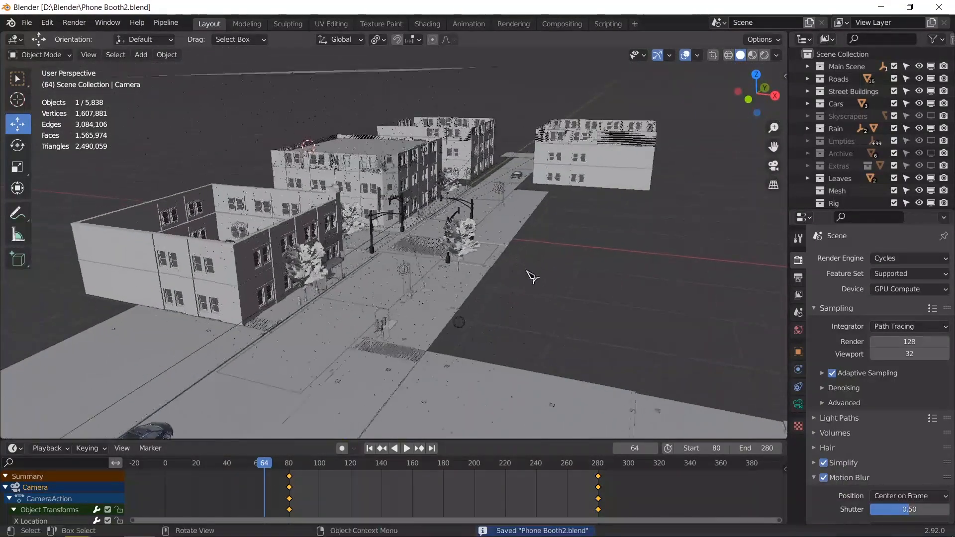
pyautogui.scroll(2, 533, 277)
pyautogui.keyDown('shift'); pyautogui.moveTo(492, 326); pyautogui.dragTo(509, 279, button='middle'); pyautogui.keyUp('shift')
pyautogui.scroll(3, 513, 283)
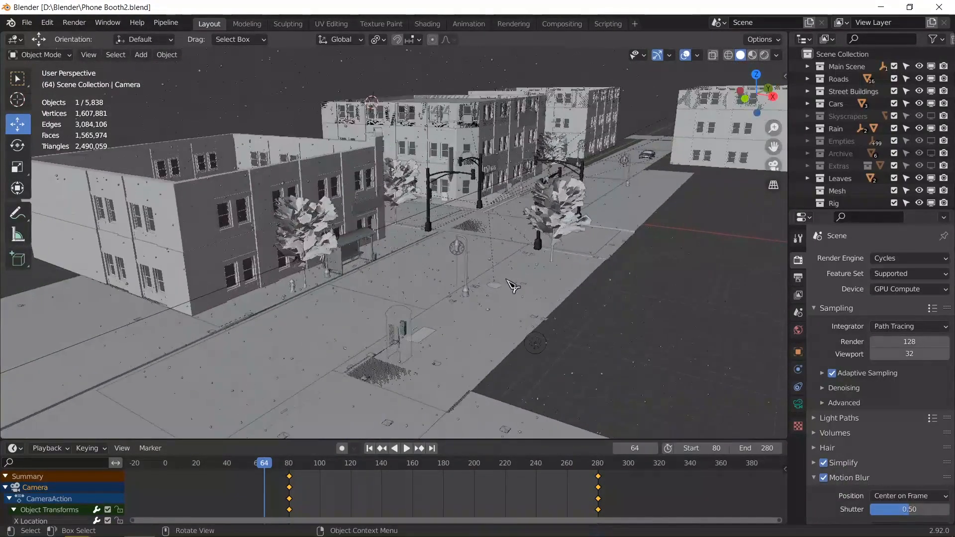
pyautogui.scroll(-4, 519, 296)
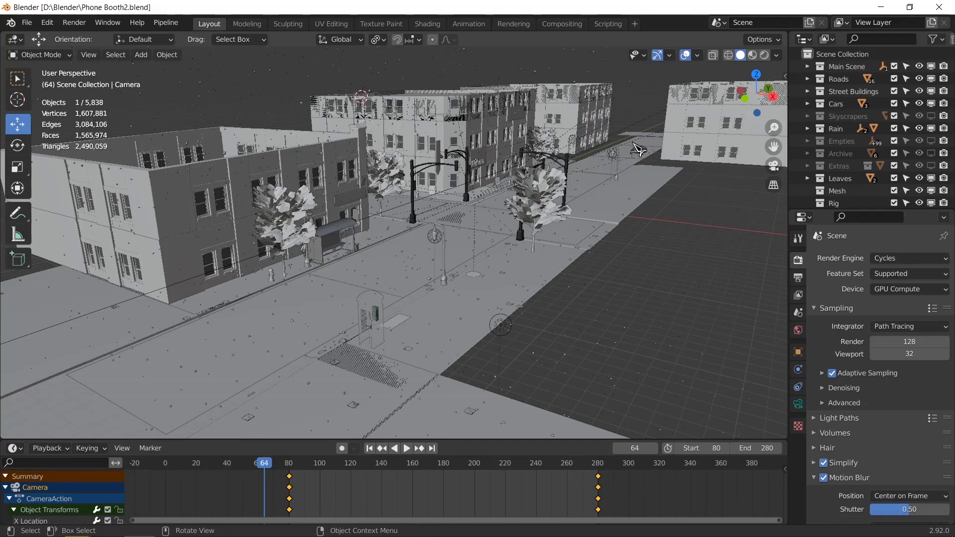
# Play the animation through the camera from frame 80, return to that frame, and save the file
pyautogui.click(370, 448)
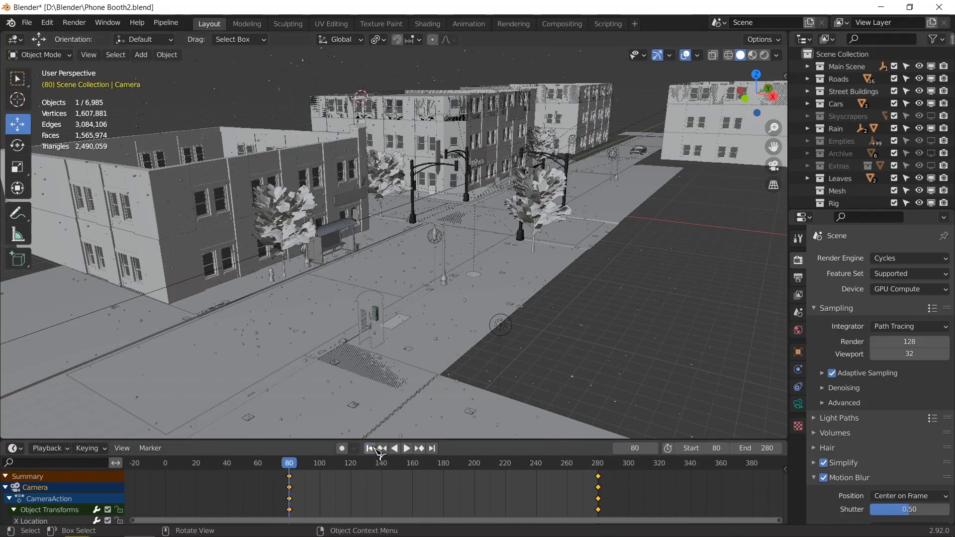
pyautogui.press('KP_0')
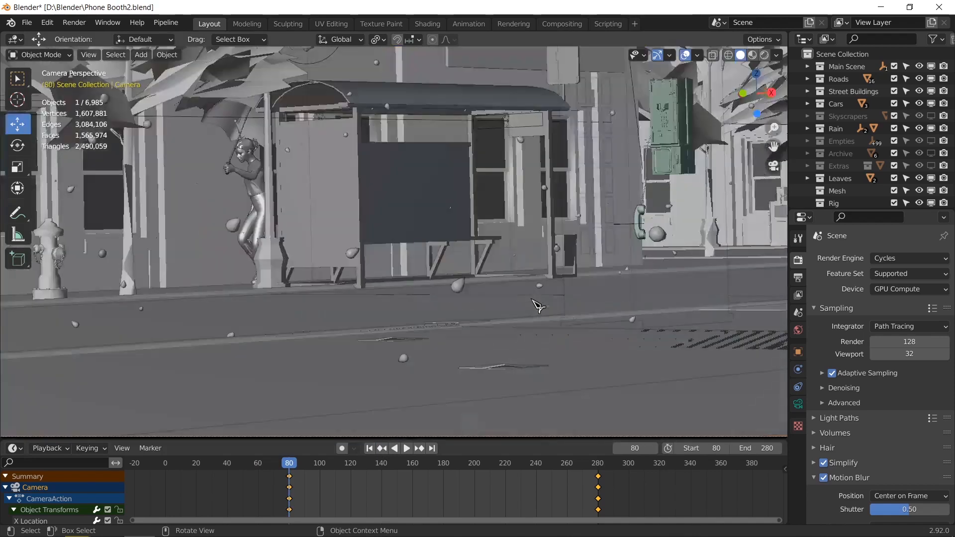
pyautogui.scroll(4, 537, 306)
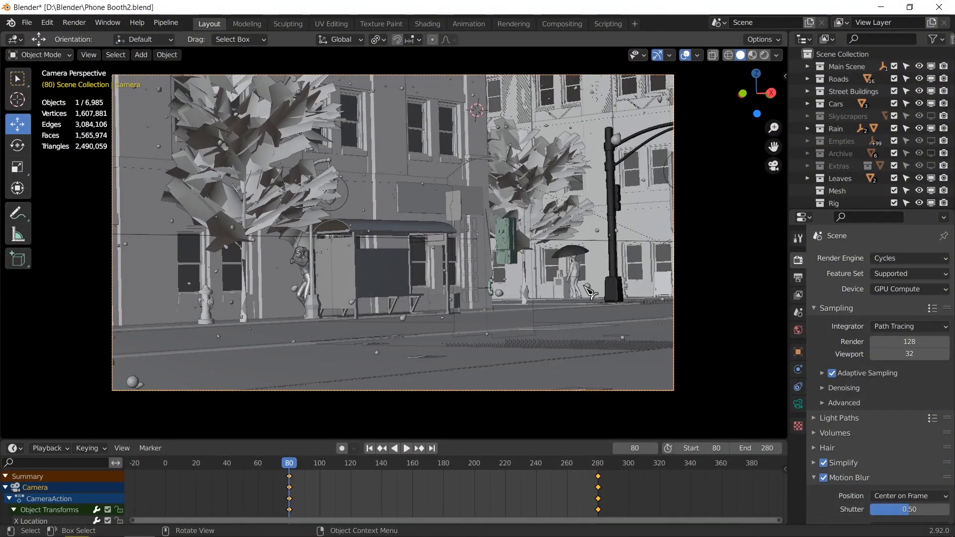
pyautogui.press('space')
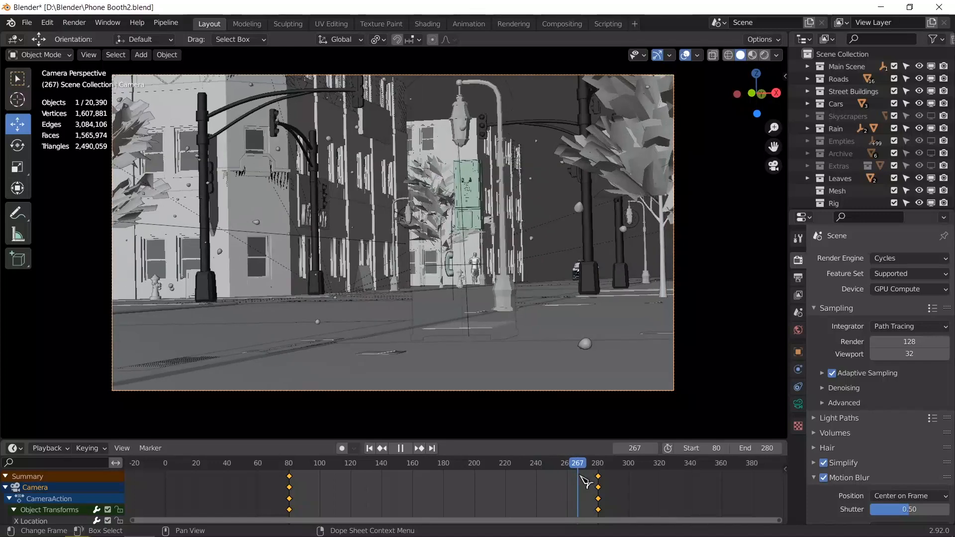
pyautogui.moveTo(527, 475); pyautogui.dragTo(388, 461)
pyautogui.press('Escape')
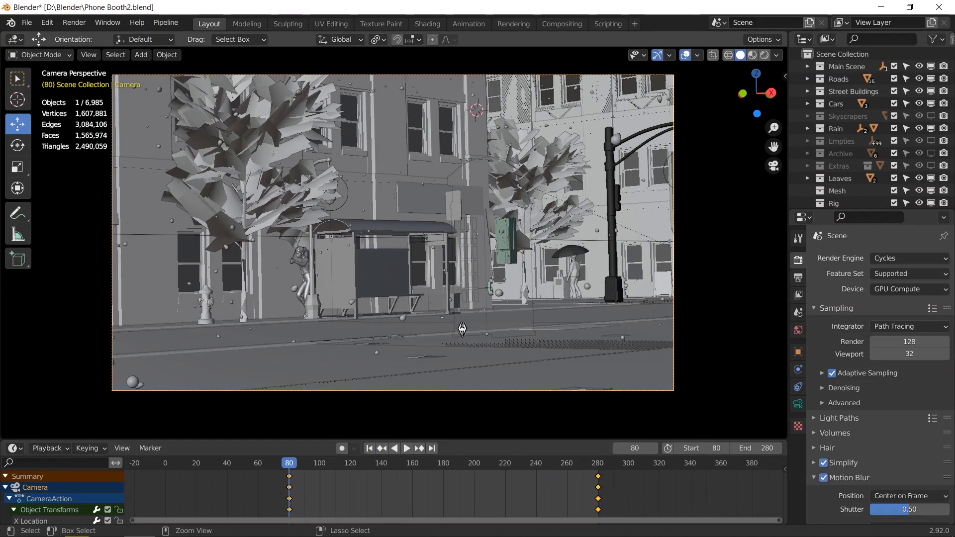
pyautogui.hotkey('ctrl', 's')
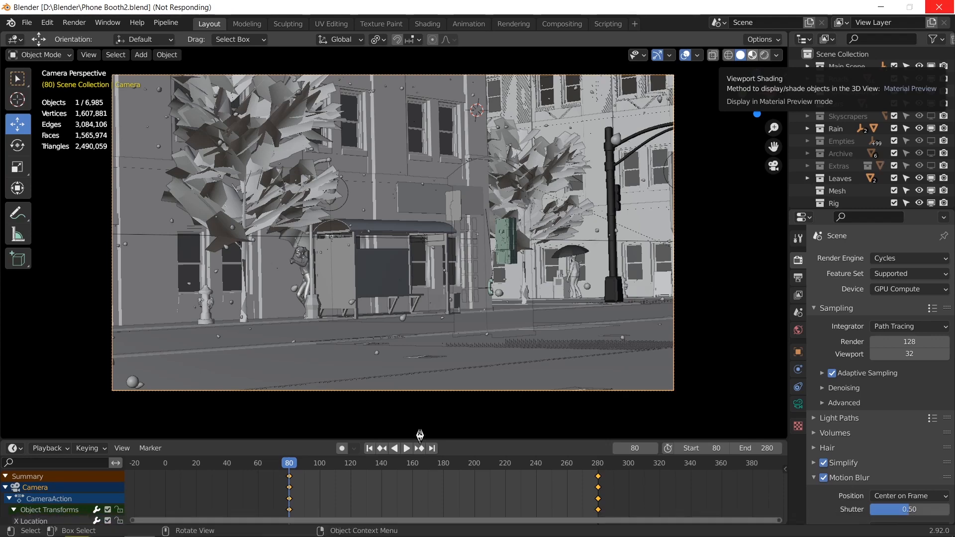
# Switch to the video player, review the opening of the test0080.mp4 render, and rewind it to the start
pyautogui.moveTo(382, 536)
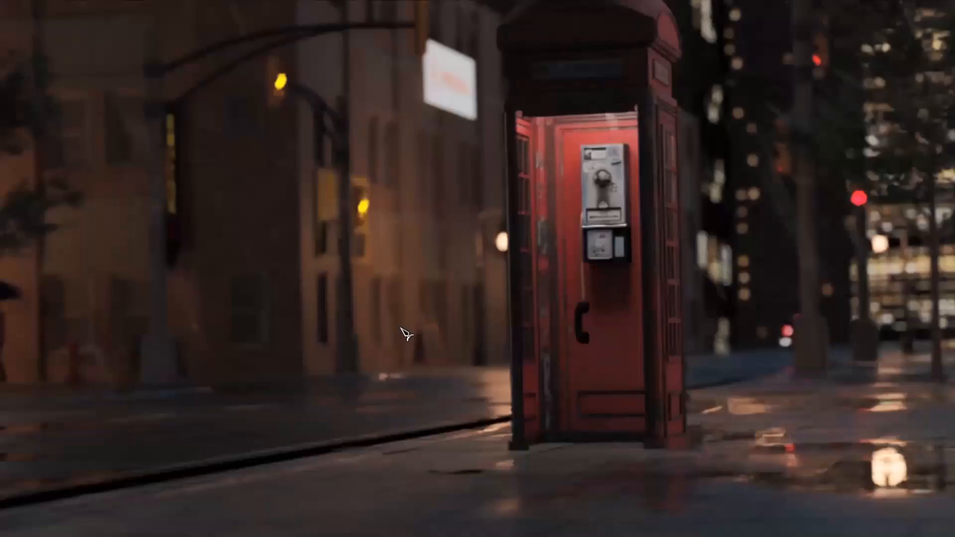
pyautogui.click(8, 512)
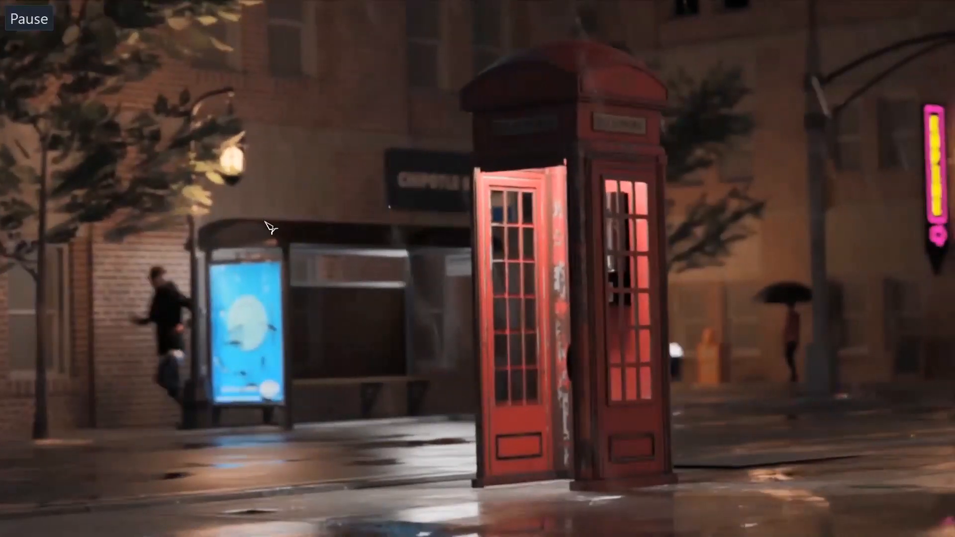
pyautogui.doubleClick(265, 222)
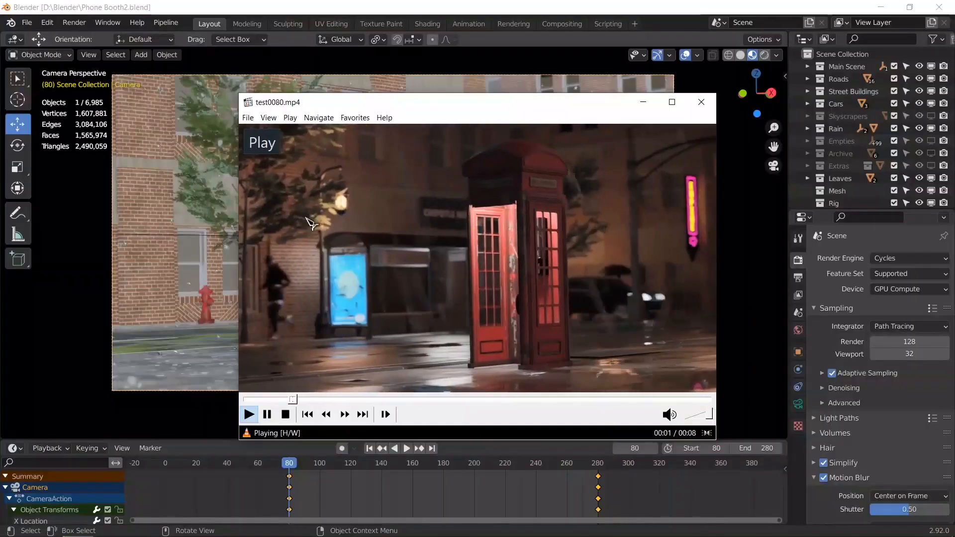
pyautogui.click(357, 215)
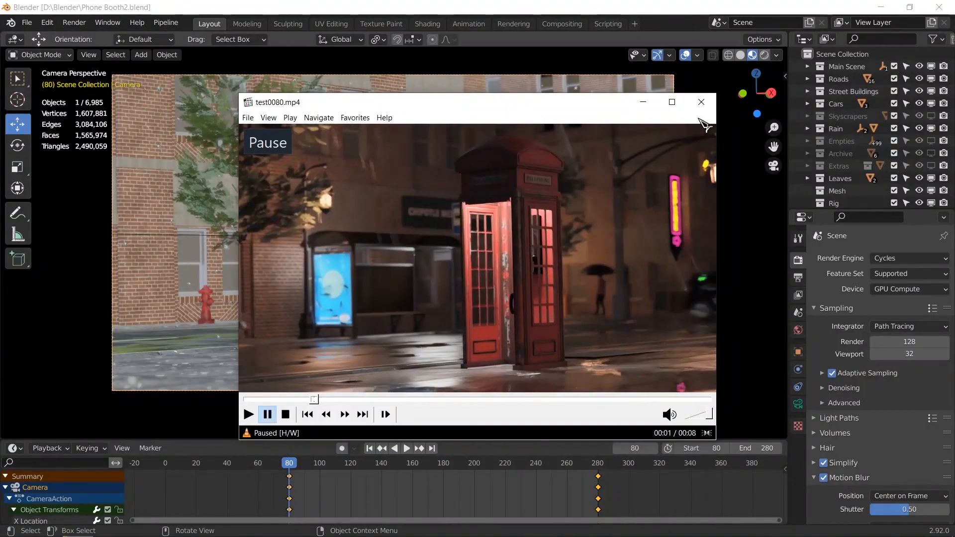
pyautogui.click(247, 400)
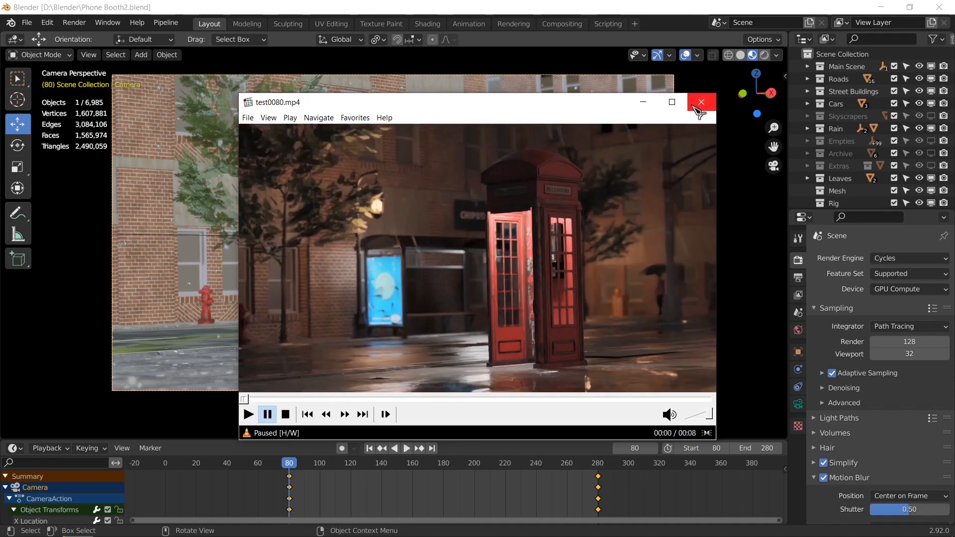
# Review the preview0080.mp4 render in full screen, pause it near the end, and close the player
pyautogui.press('pageup')
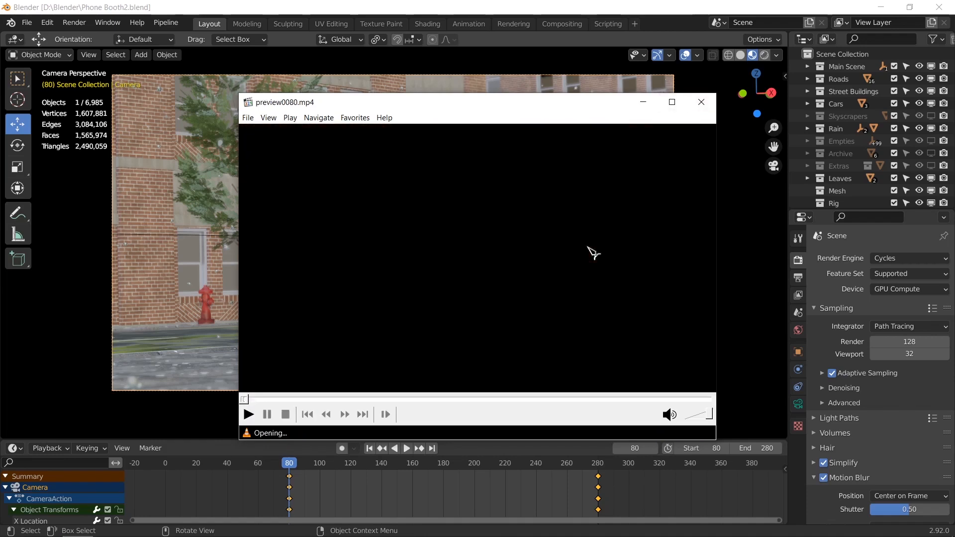
pyautogui.doubleClick(589, 247)
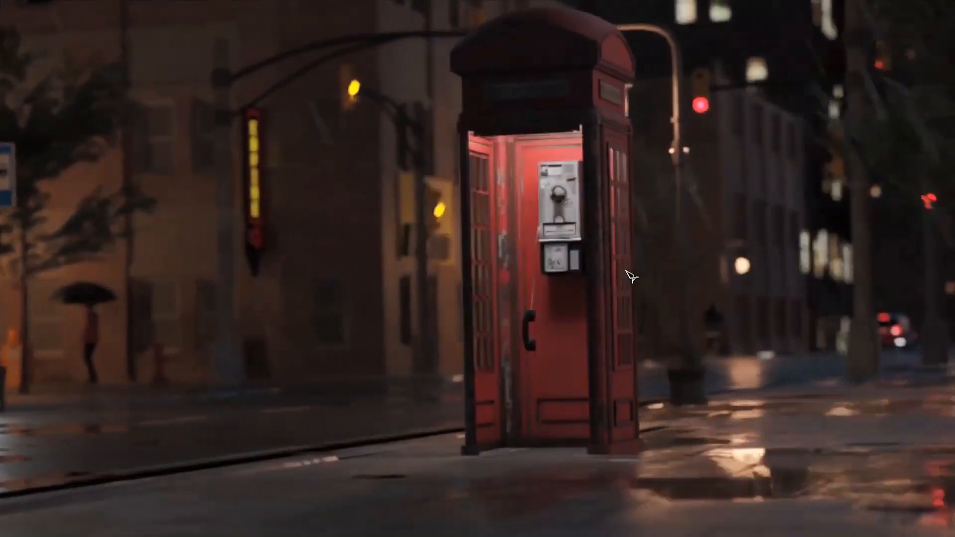
pyautogui.doubleClick(630, 277)
pyautogui.click(630, 277)
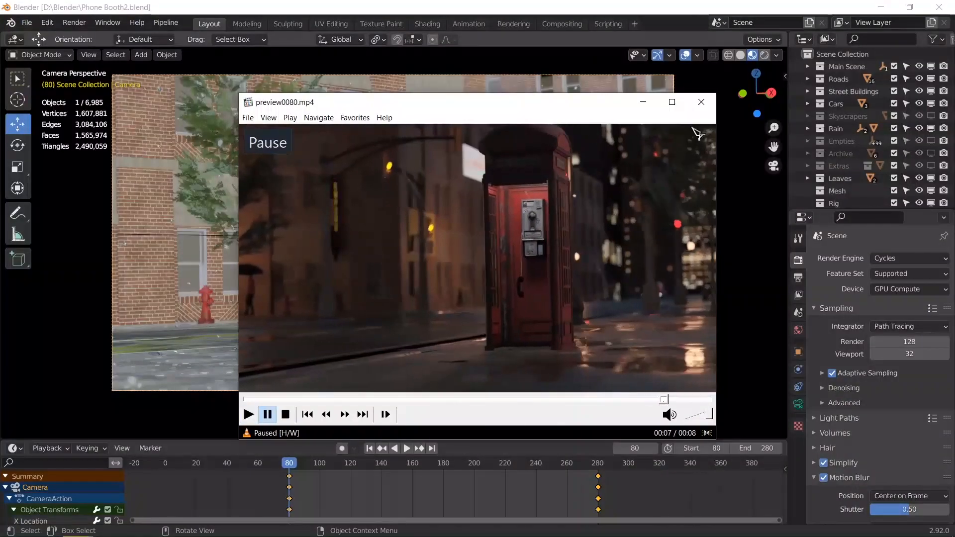
pyautogui.click(701, 102)
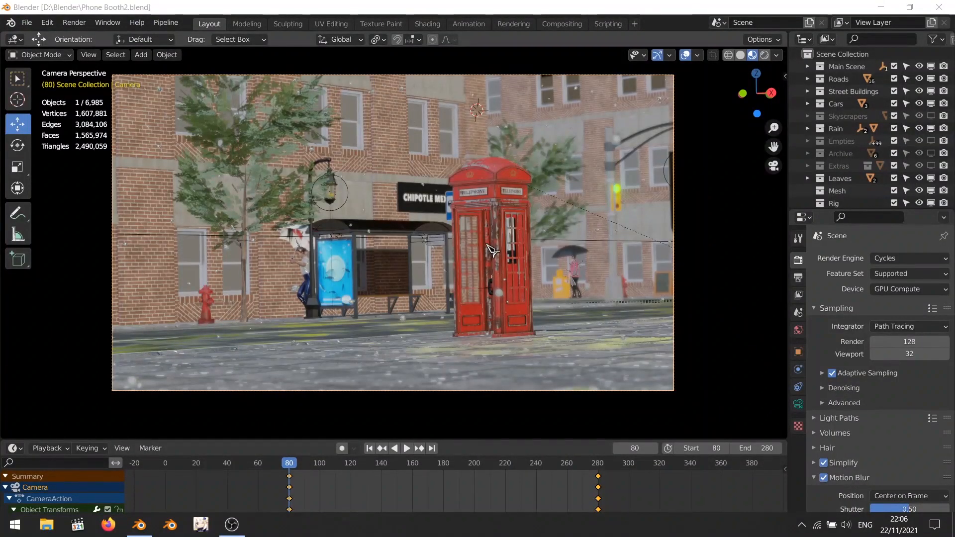
# Select the light inside the phone booth and show its Power curve in an enlarged Graph Editor
pyautogui.moveTo(498, 261); pyautogui.dragTo(509, 273, button='middle')
pyautogui.scroll(8, 485, 255)
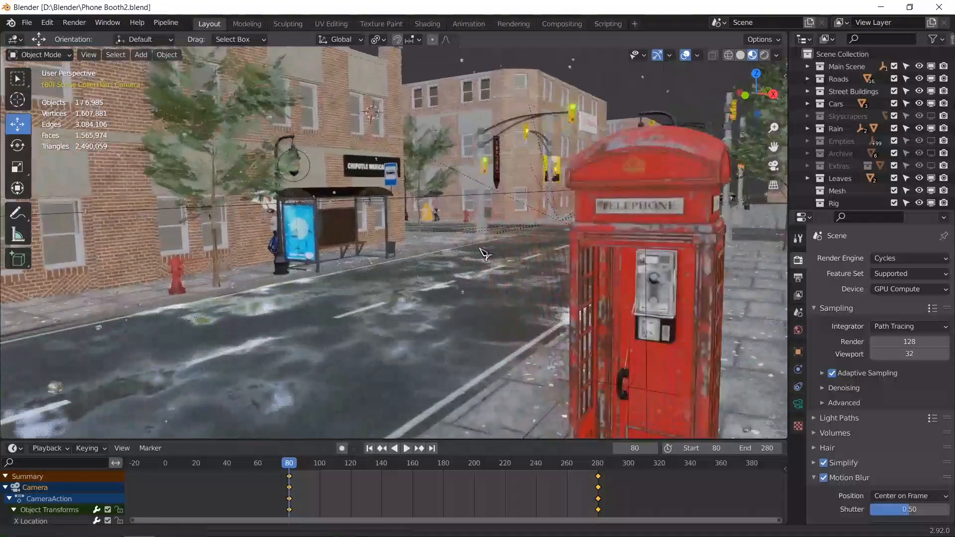
pyautogui.scroll(-1, 571, 288)
pyautogui.click(547, 314)
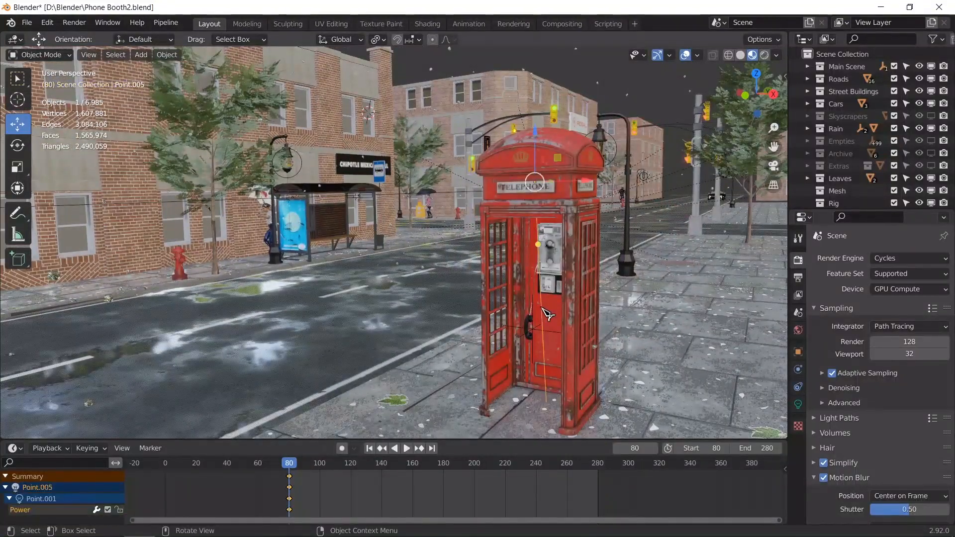
pyautogui.click(14, 448)
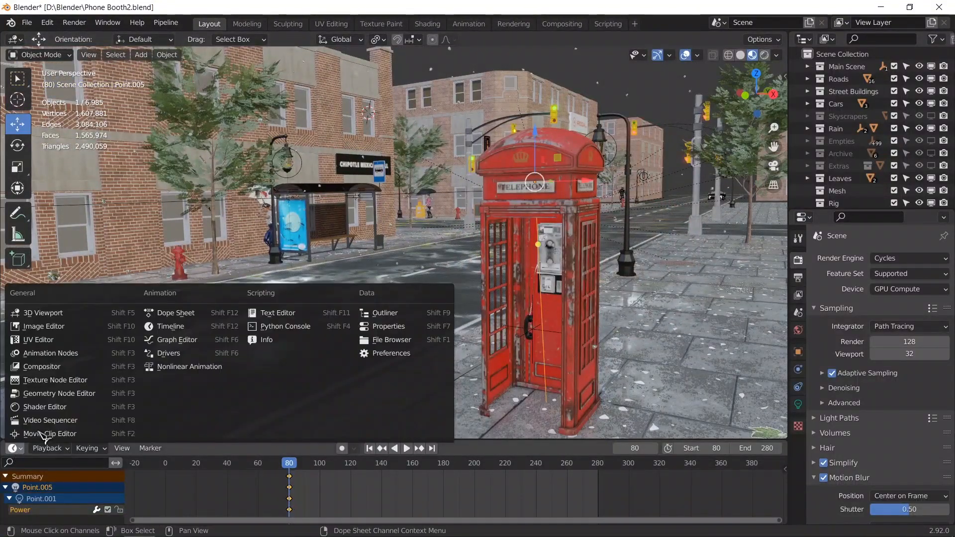
pyautogui.click(169, 343)
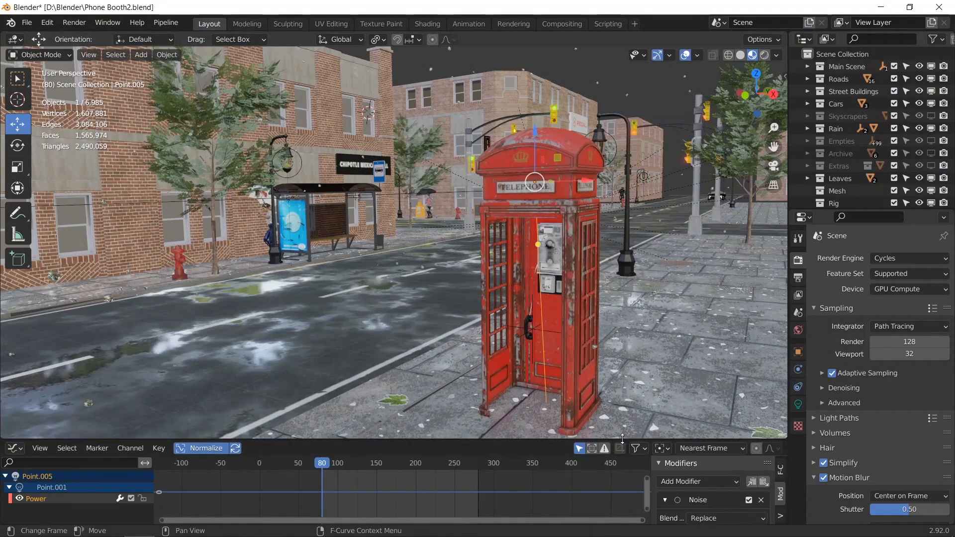
pyautogui.moveTo(617, 440); pyautogui.dragTo(617, 272)
# Set the Minimum Y of the Limits modifier on the booth light's Power curve to 1
pyautogui.scroll(-3, 736, 480)
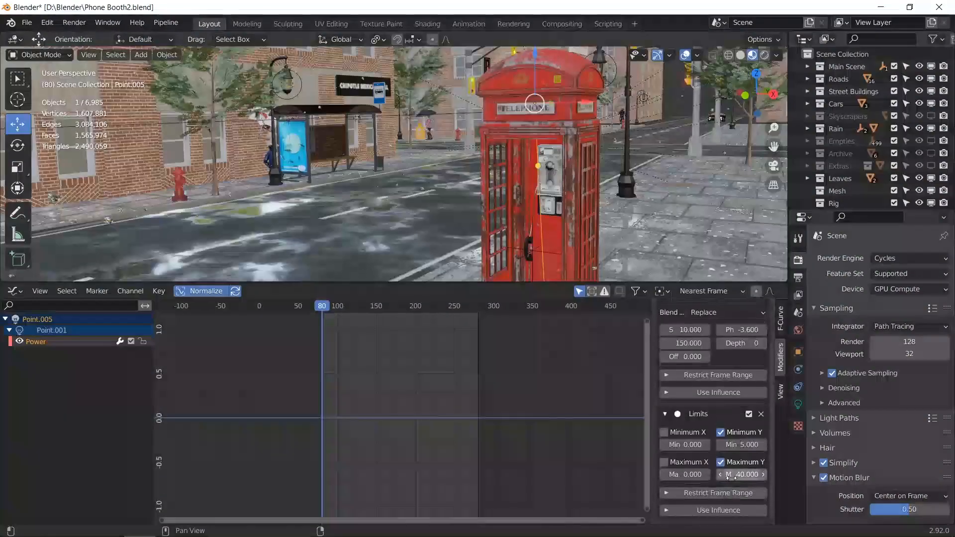
pyautogui.click(744, 445)
pyautogui.write('1')
pyautogui.press('Return')
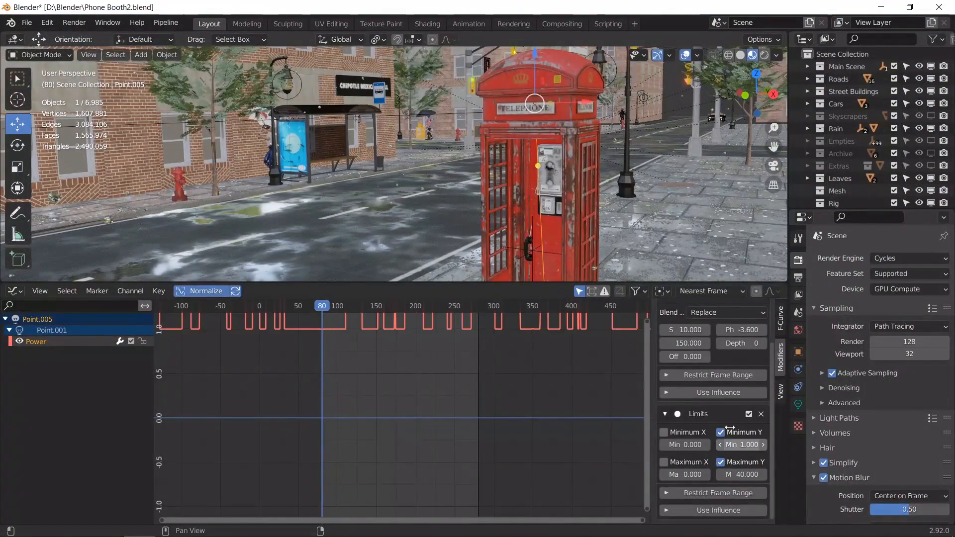
# Change the Graph Editor area back to a Timeline and shrink it to enlarge the 3D viewport
pyautogui.moveTo(447, 283); pyautogui.dragTo(447, 380)
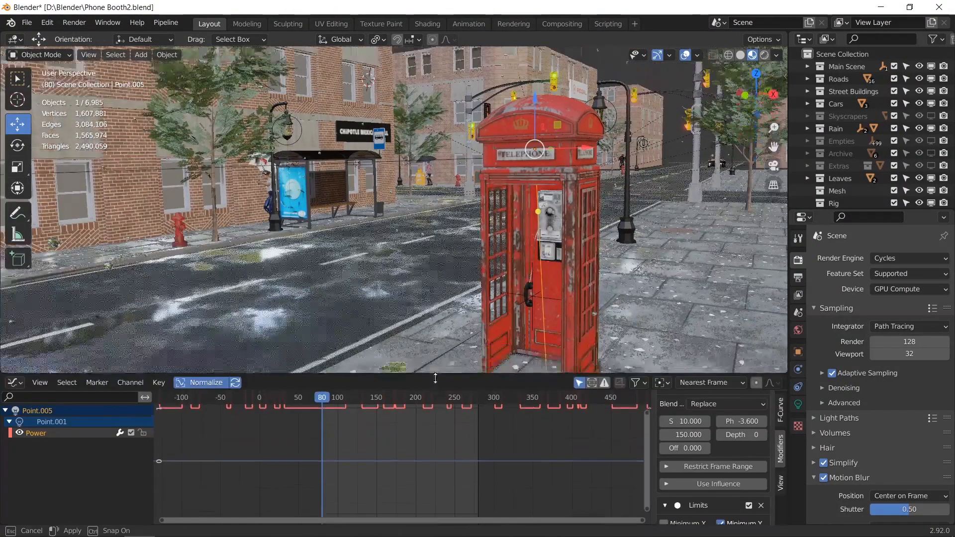
pyautogui.click(15, 386)
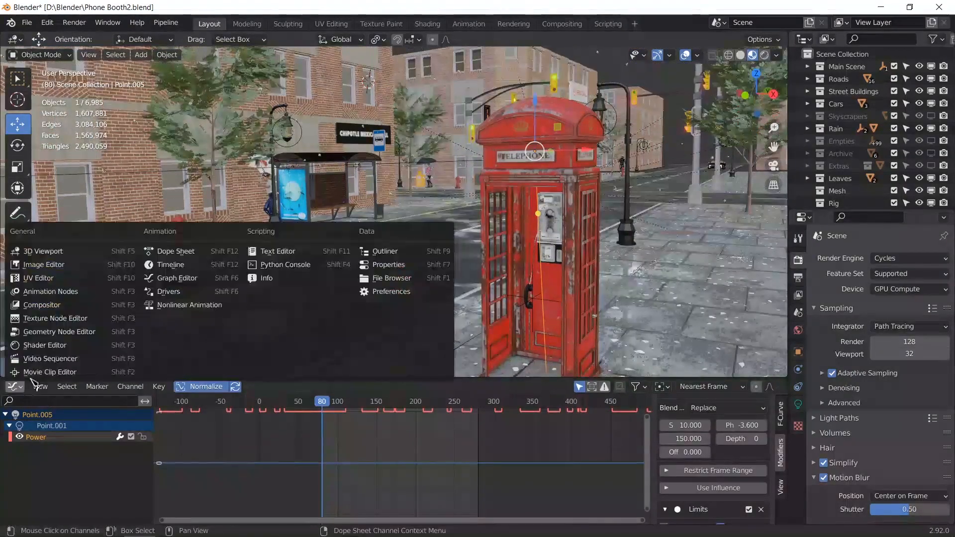
pyautogui.click(178, 264)
pyautogui.moveTo(529, 379); pyautogui.dragTo(529, 455)
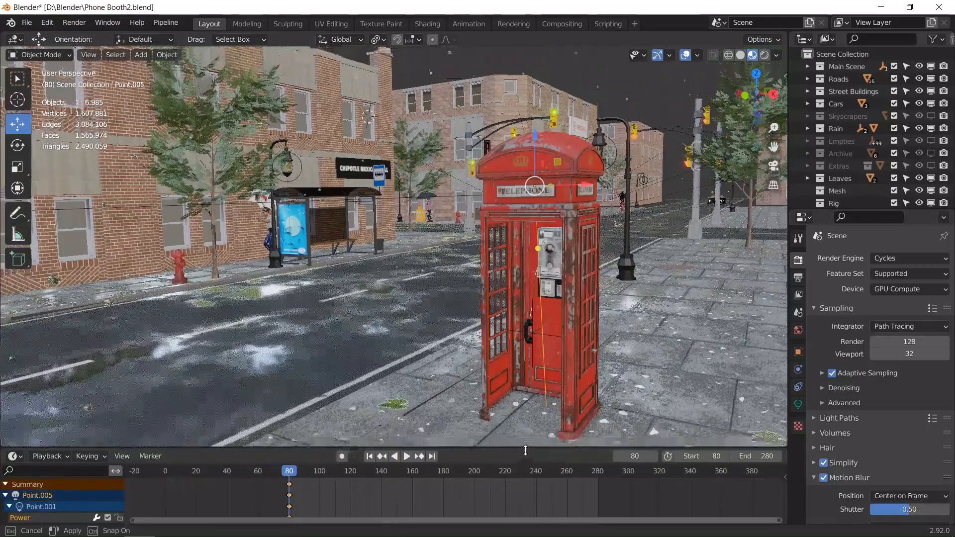
# Look through the camera and draw a render region around the phone booth
pyautogui.press('KP_0')
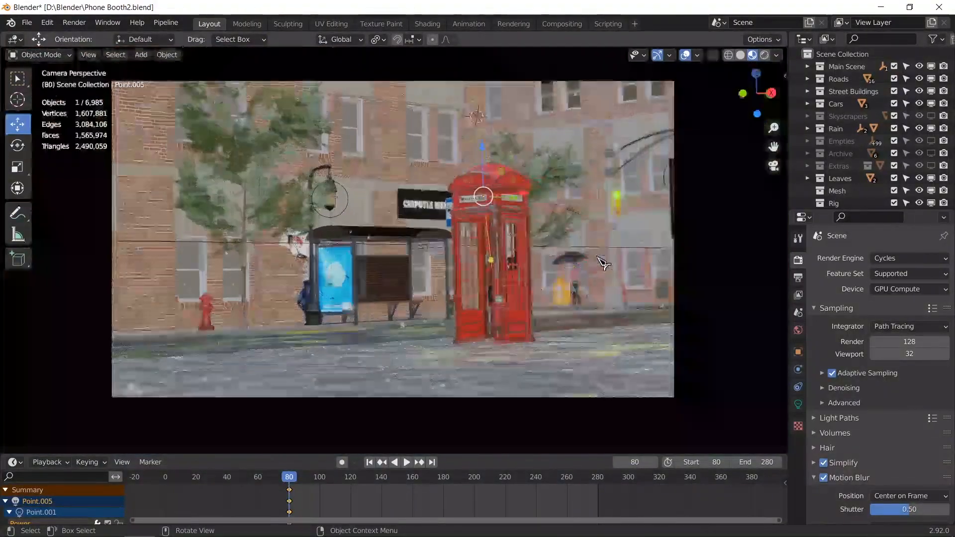
pyautogui.hotkey('ctrl', 'b')
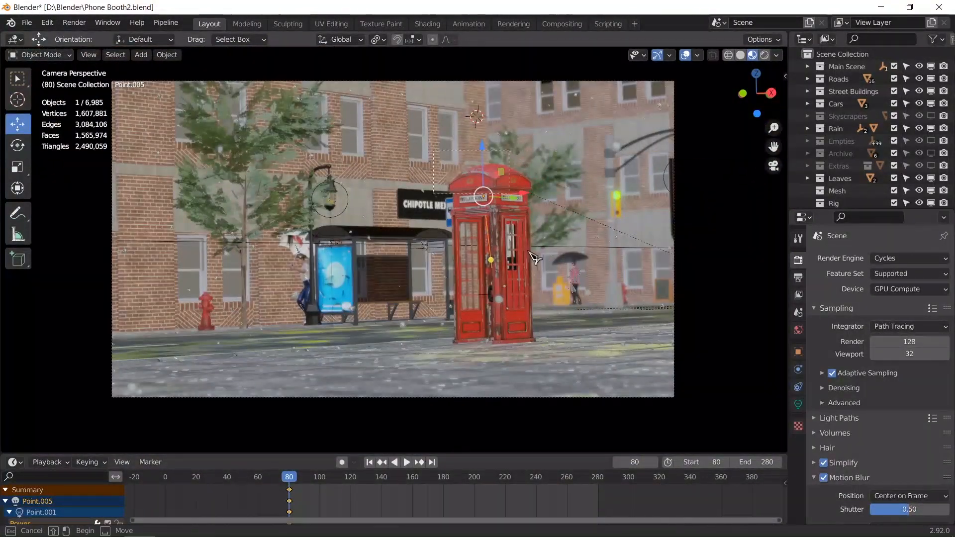
pyautogui.moveTo(434, 151); pyautogui.dragTo(547, 354)
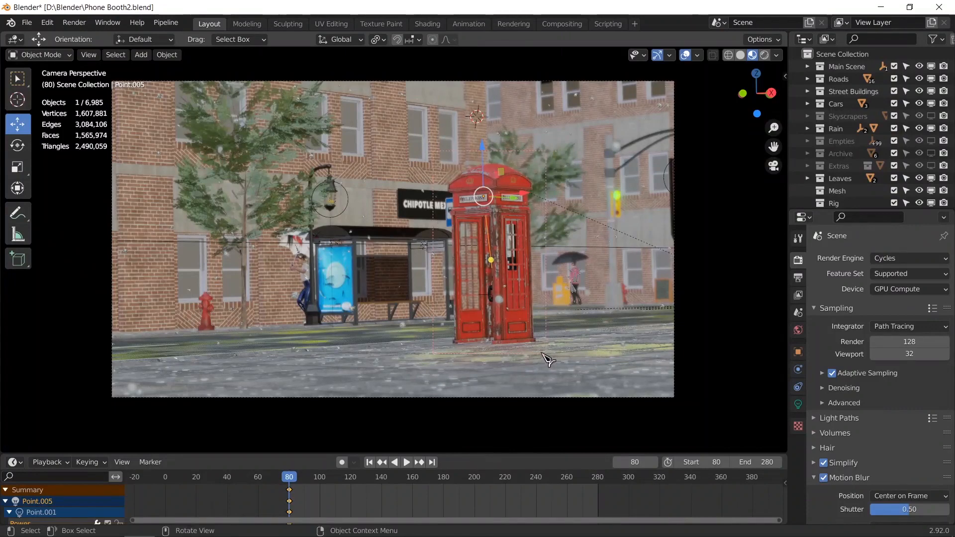
# Enable Scene Lights and Scene World for the material preview, and play the animation from frame 80 to frame 102
pyautogui.click(776, 55)
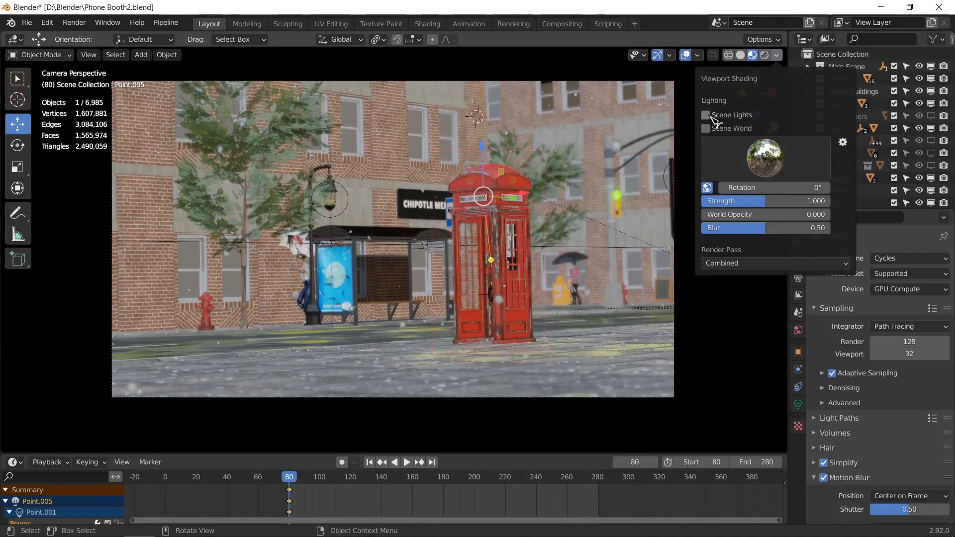
pyautogui.click(774, 111)
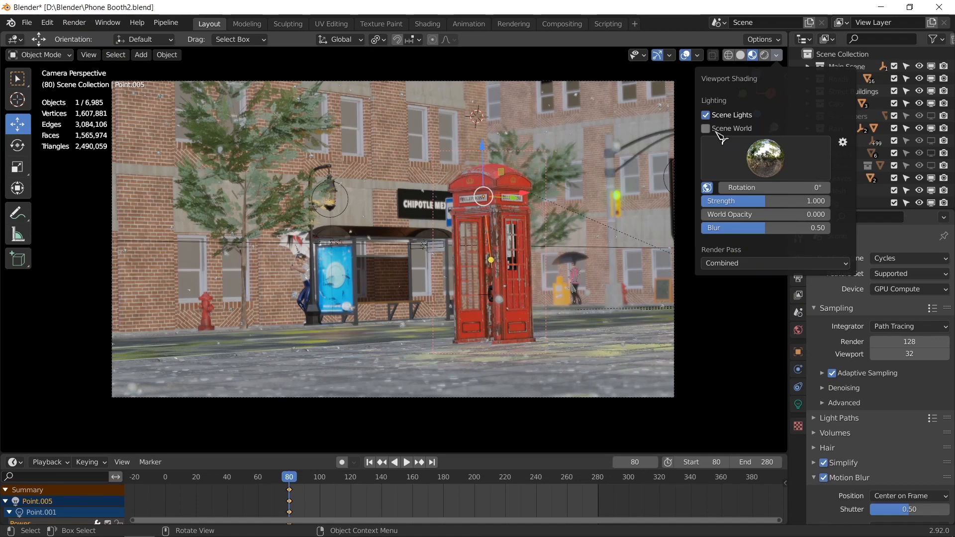
pyautogui.click(800, 125)
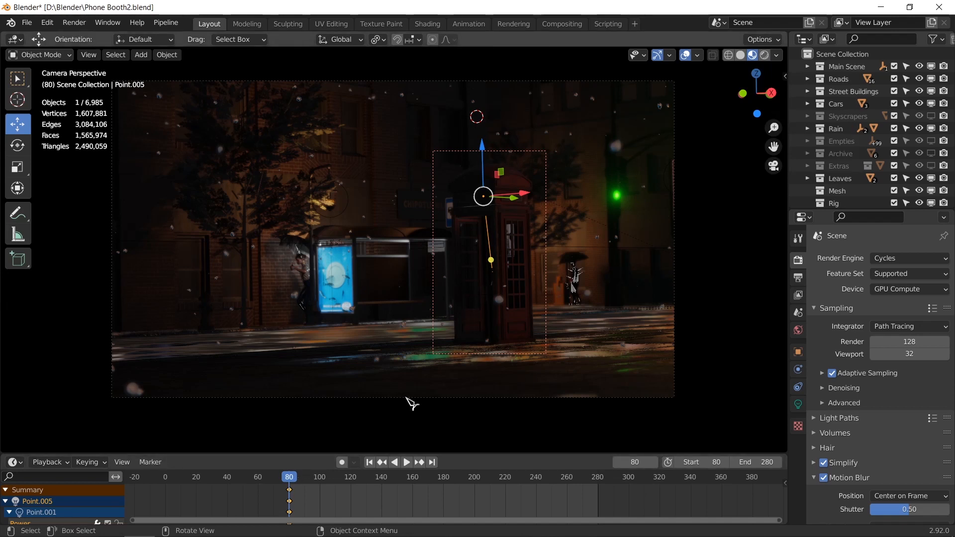
pyautogui.press('space')
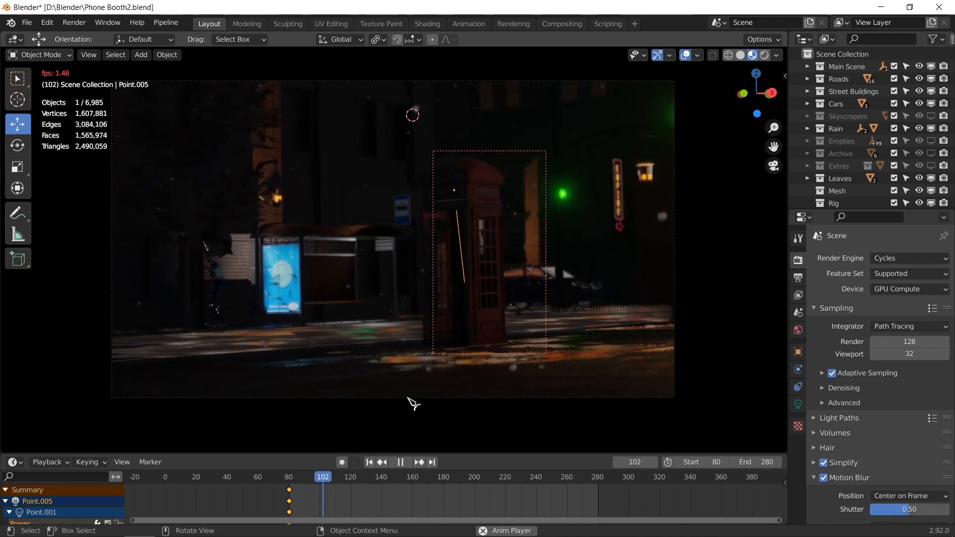
pyautogui.press('space')
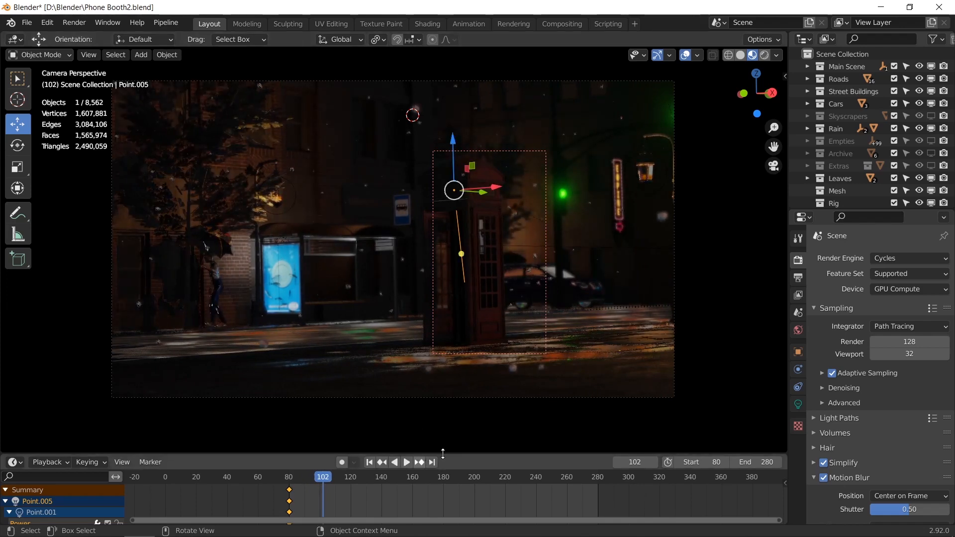
# Switch the viewport to solid shading and display the booth light's Power curve in an enlarged Graph Editor
pyautogui.moveTo(443, 454); pyautogui.dragTo(445, 336)
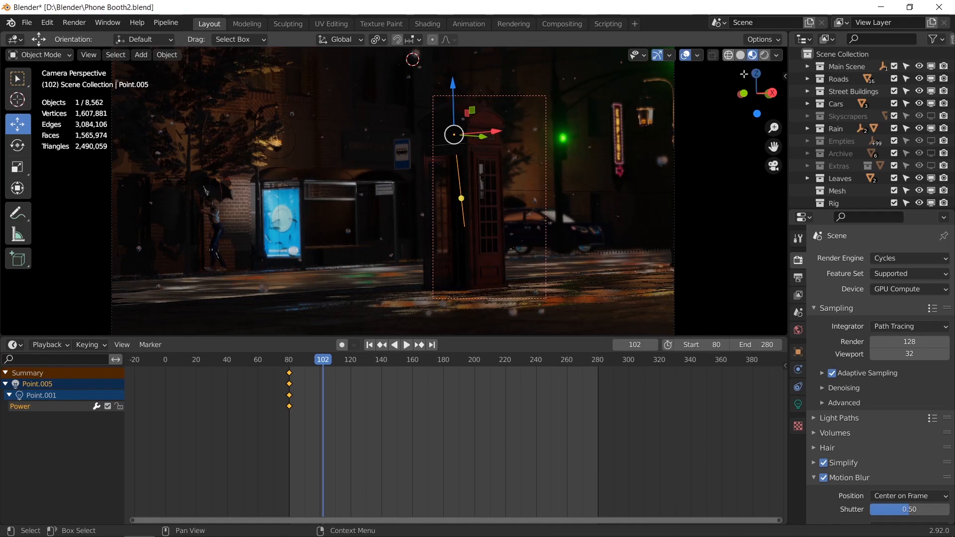
pyautogui.click(744, 73)
pyautogui.click(744, 55)
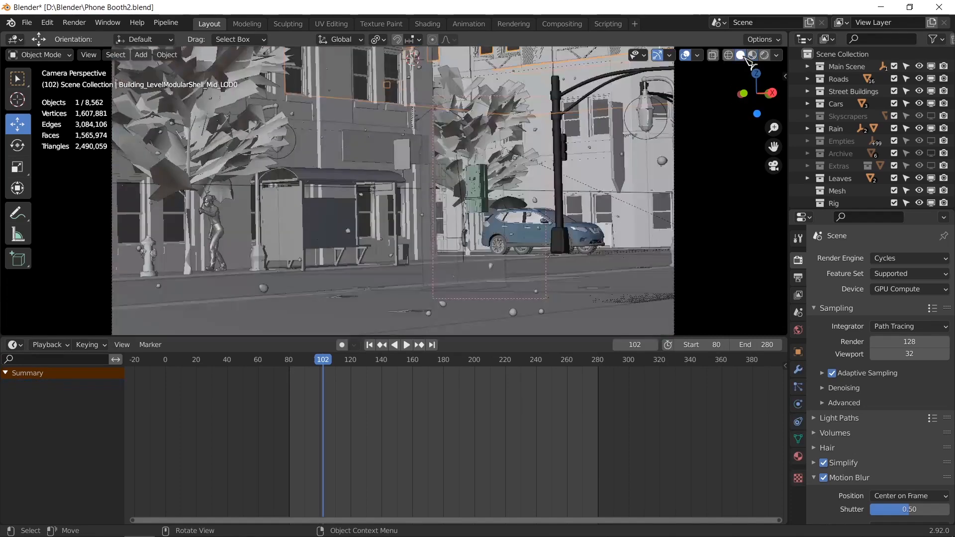
pyautogui.click(14, 345)
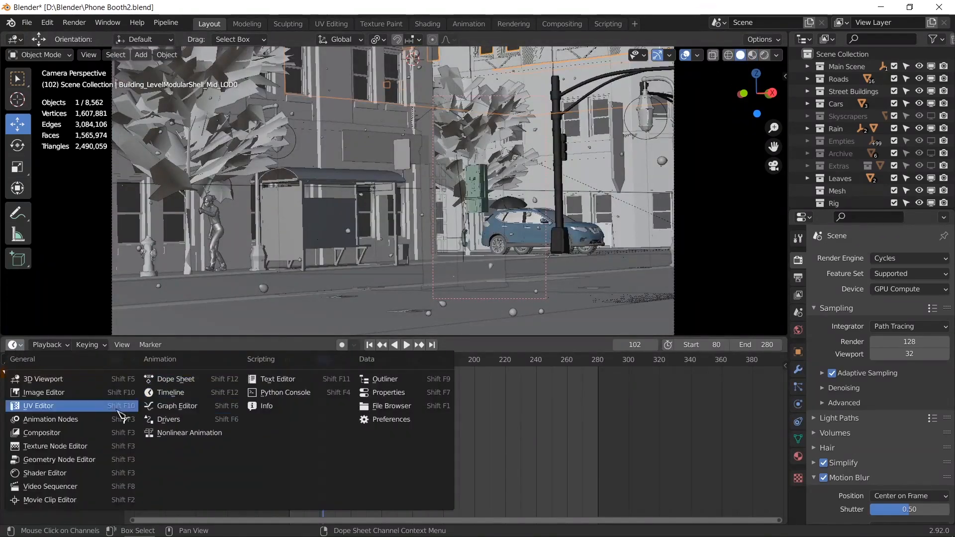
pyautogui.click(177, 406)
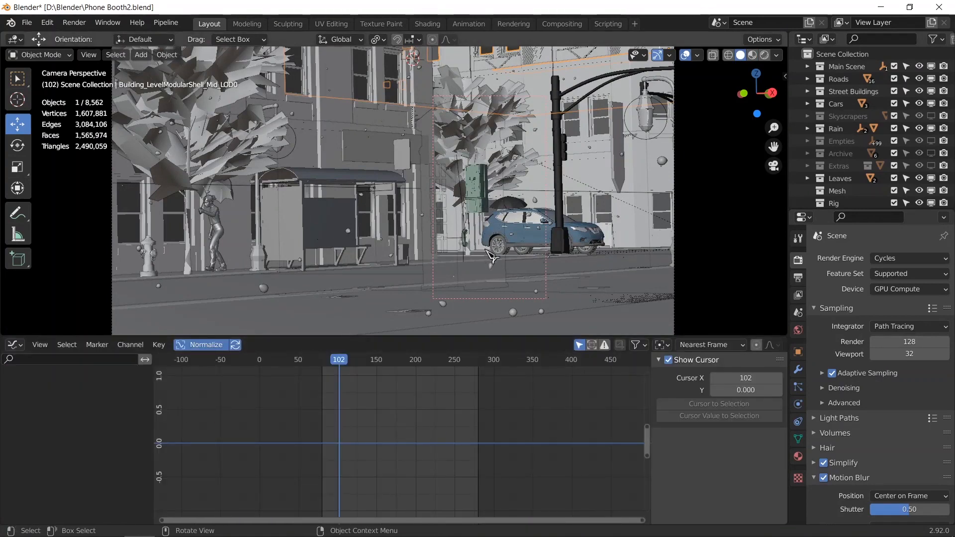
pyautogui.click(460, 193)
# Examine the noise range and limits of the booth light's Power curve
pyautogui.moveTo(427, 374); pyautogui.dragTo(408, 485, button='middle')
pyautogui.scroll(-6, 412, 440)
pyautogui.scroll(-14, 402, 440)
pyautogui.moveTo(401, 428); pyautogui.dragTo(412, 474, button='middle')
pyautogui.scroll(-5, 411, 473)
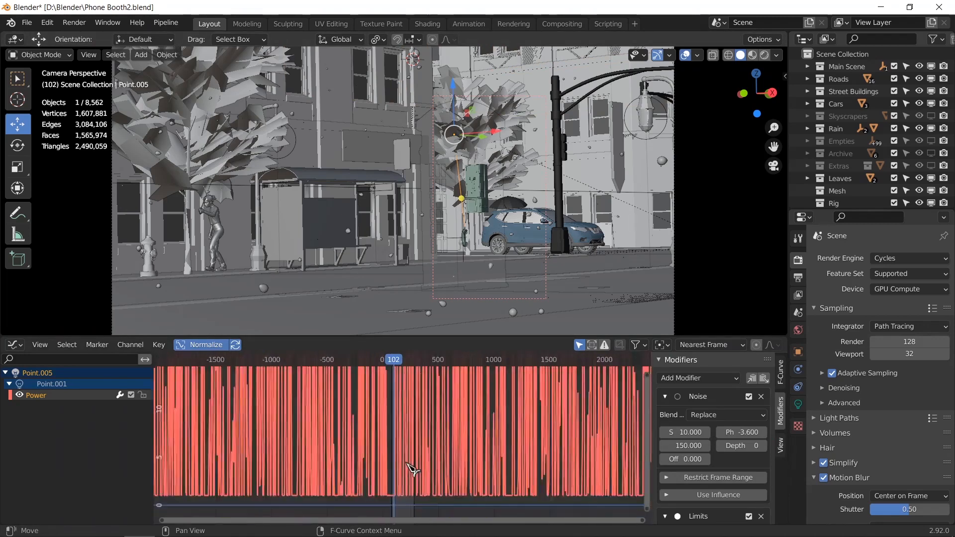
pyautogui.moveTo(412, 408); pyautogui.dragTo(416, 475, button='middle')
pyautogui.scroll(-16, 417, 443)
pyautogui.scroll(5, 417, 437)
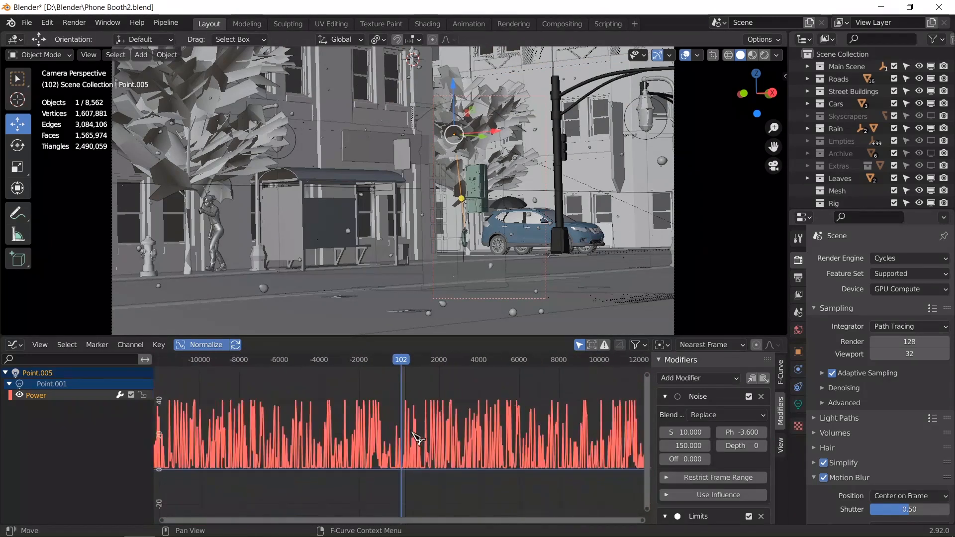
pyautogui.scroll(-5, 419, 438)
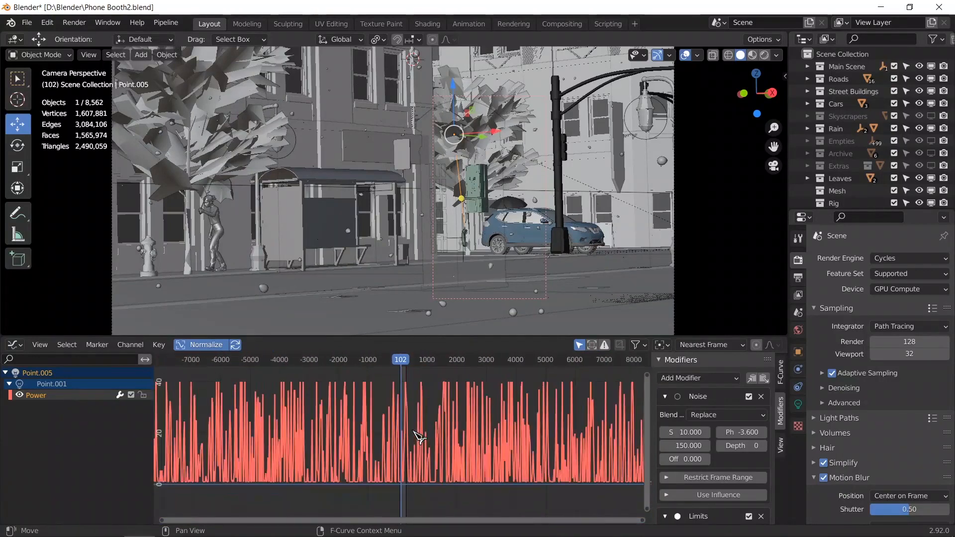
pyautogui.scroll(5, 420, 438)
pyautogui.moveTo(424, 440); pyautogui.dragTo(430, 471, button='middle')
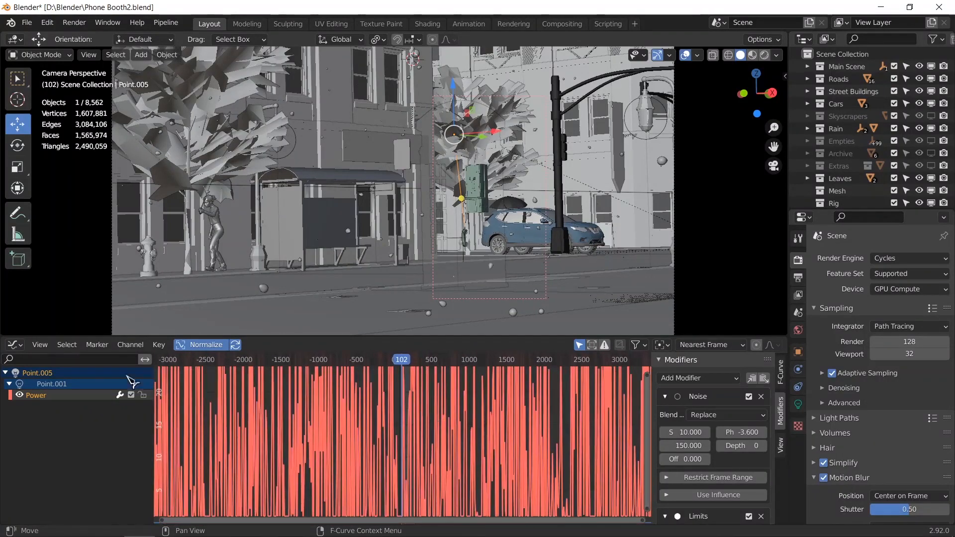
# Turn the Graph Editor into a Timeline again and reduce its height beneath the camera view
pyautogui.click(15, 345)
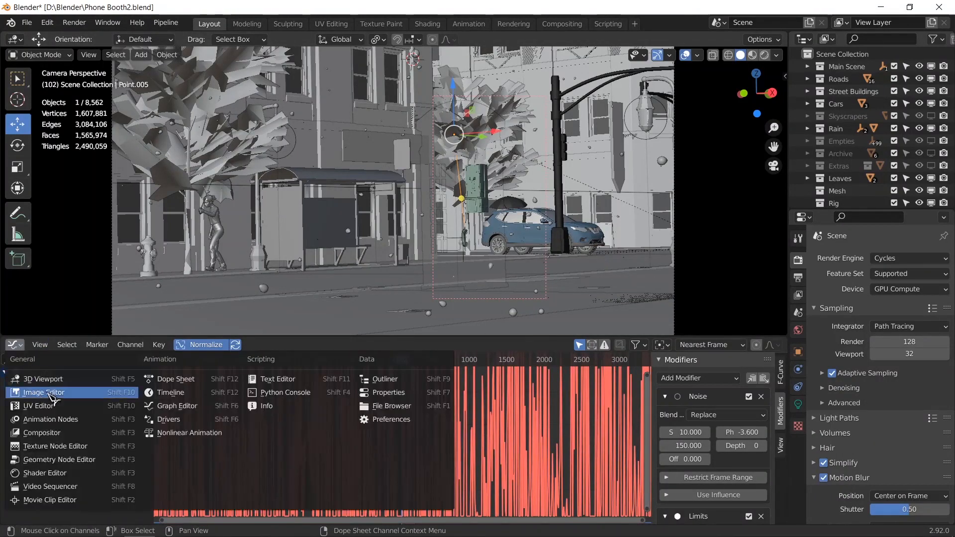
pyautogui.click(162, 394)
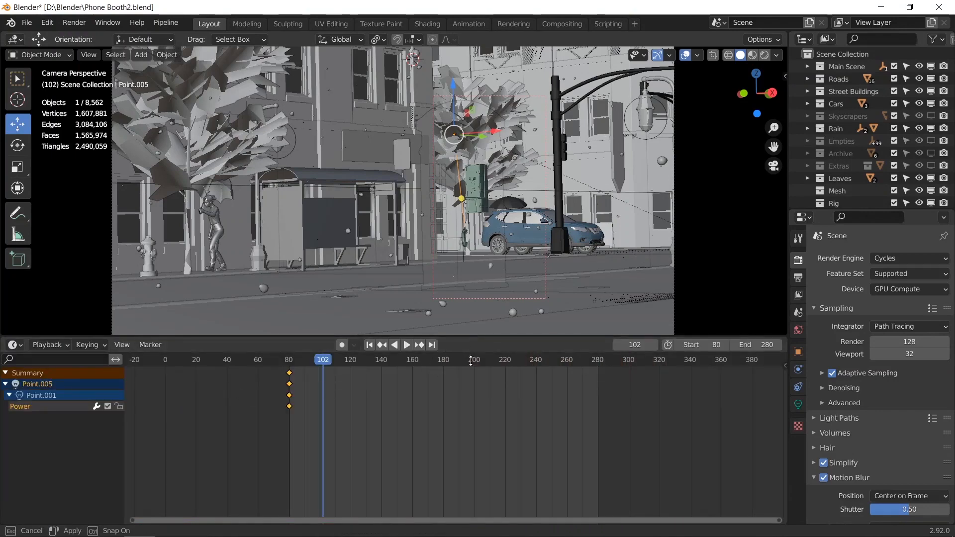
pyautogui.moveTo(479, 339); pyautogui.dragTo(476, 460)
# Set the render engine to Eevee and disable Scene Lights and Scene World in the material preview shading
pyautogui.click(890, 259)
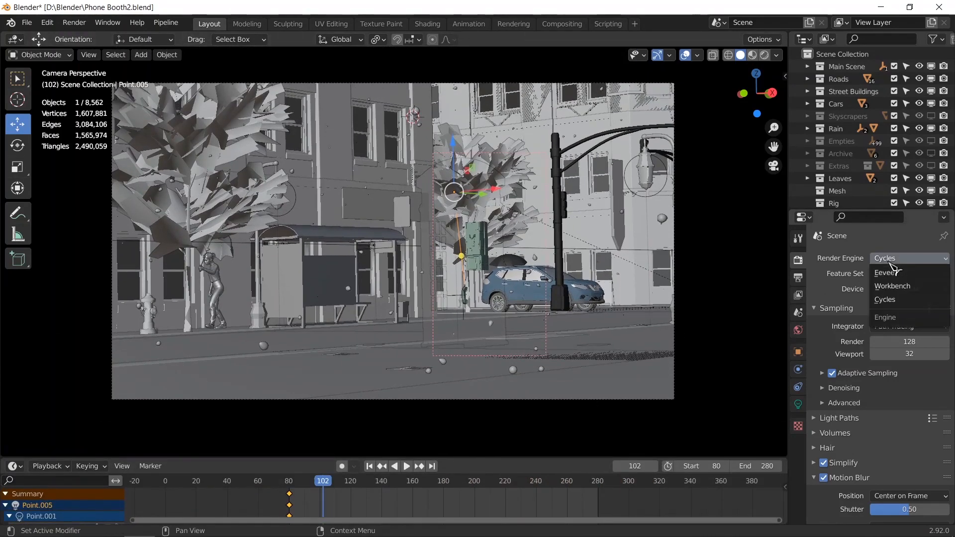
pyautogui.click(888, 273)
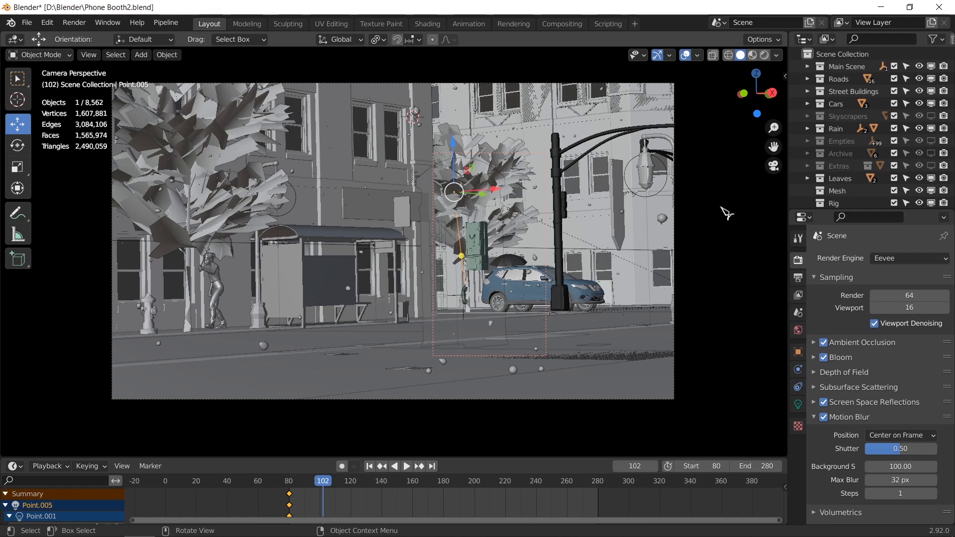
pyautogui.click(777, 56)
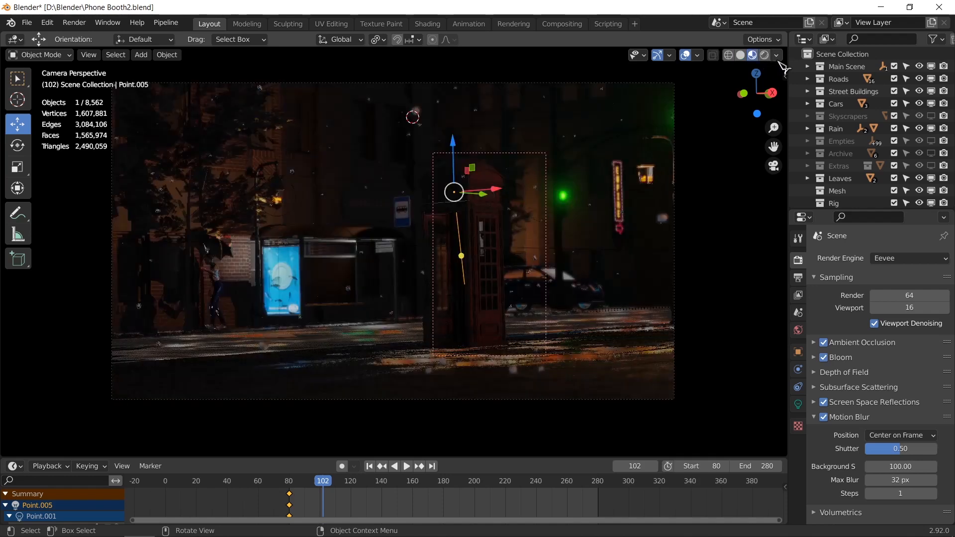
pyautogui.click(778, 60)
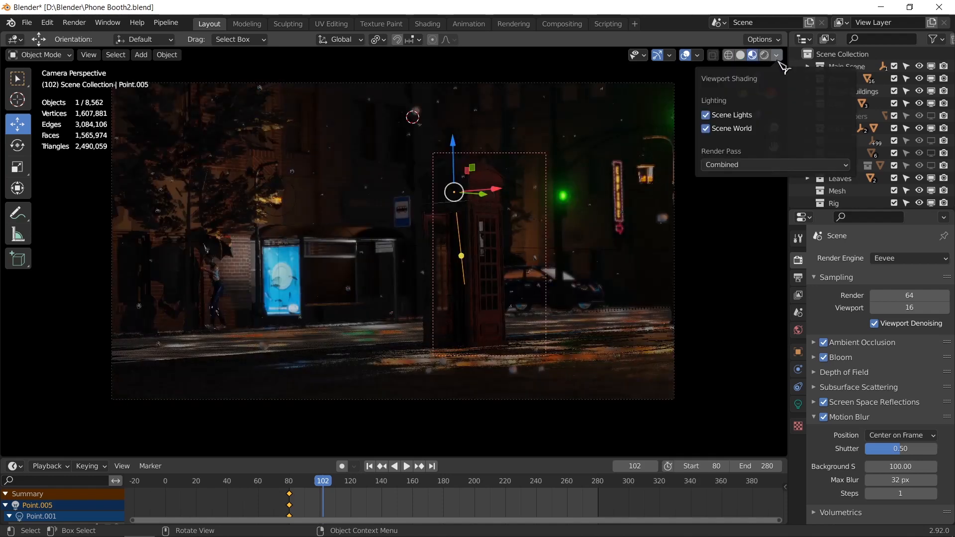
pyautogui.click(706, 116)
pyautogui.click(706, 128)
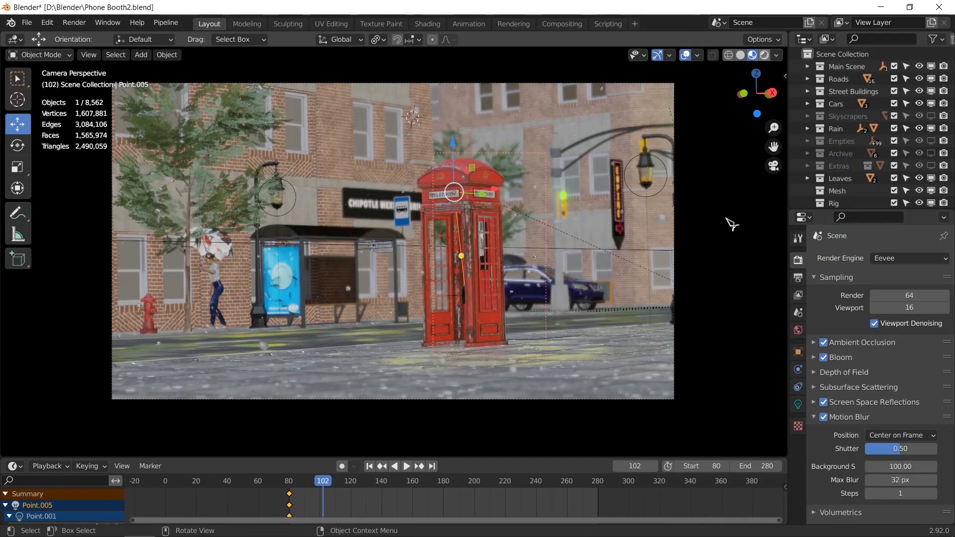
# Switch the viewport to rendered shading with the Rain collection disabled in viewports, and select the phone booth
pyautogui.press('z')
pyautogui.press('8')
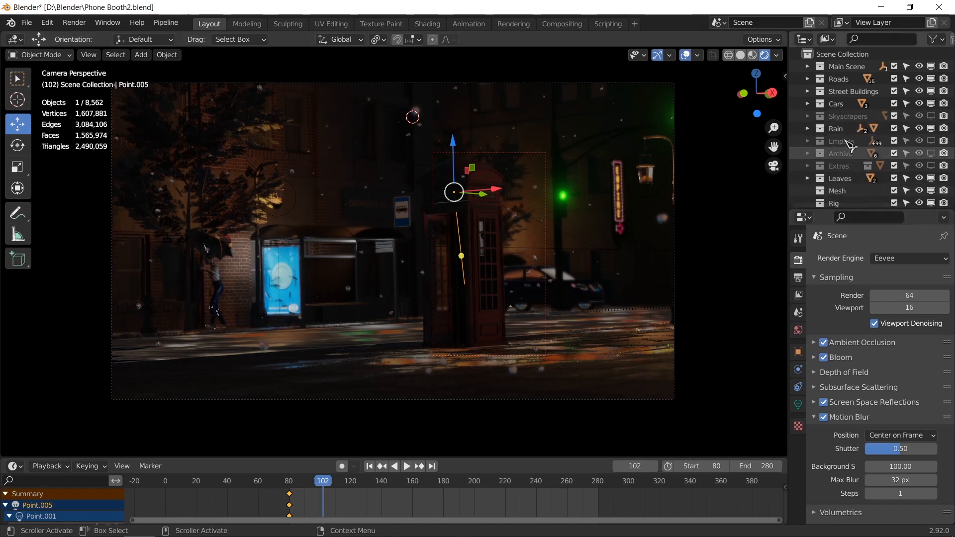
pyautogui.click(932, 128)
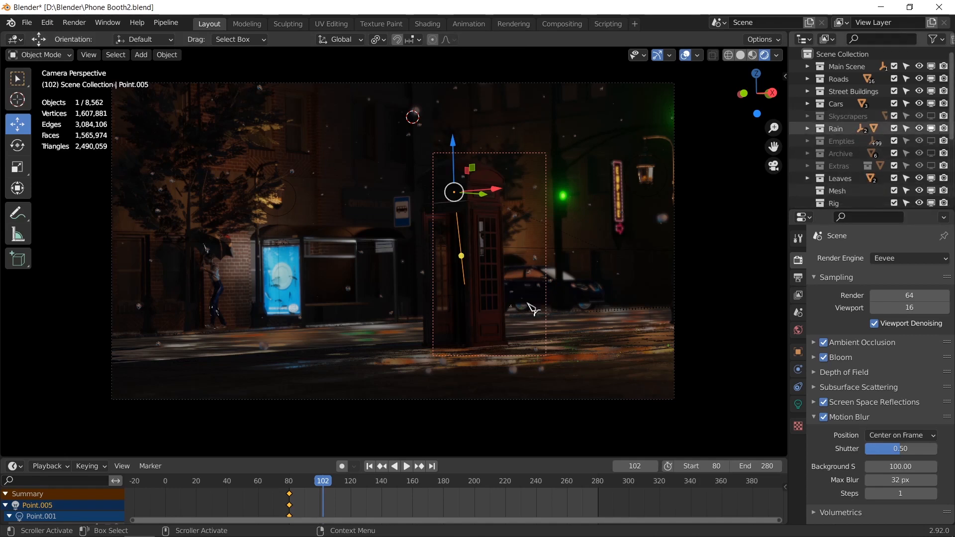
pyautogui.click(482, 328)
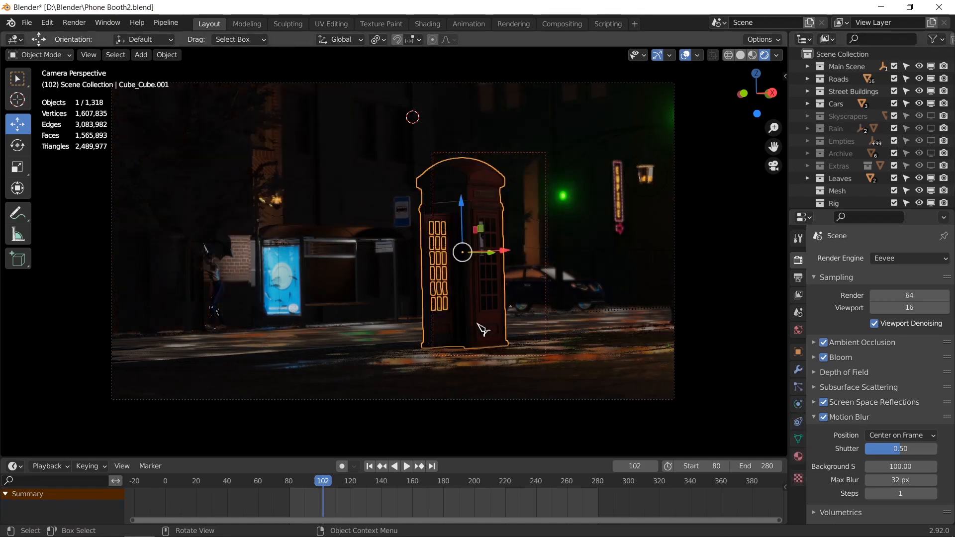
# Switch to solid shading and add the payphone, its cord, the hanging handset and the booth's point light to the phone booth selection
pyautogui.click(741, 54)
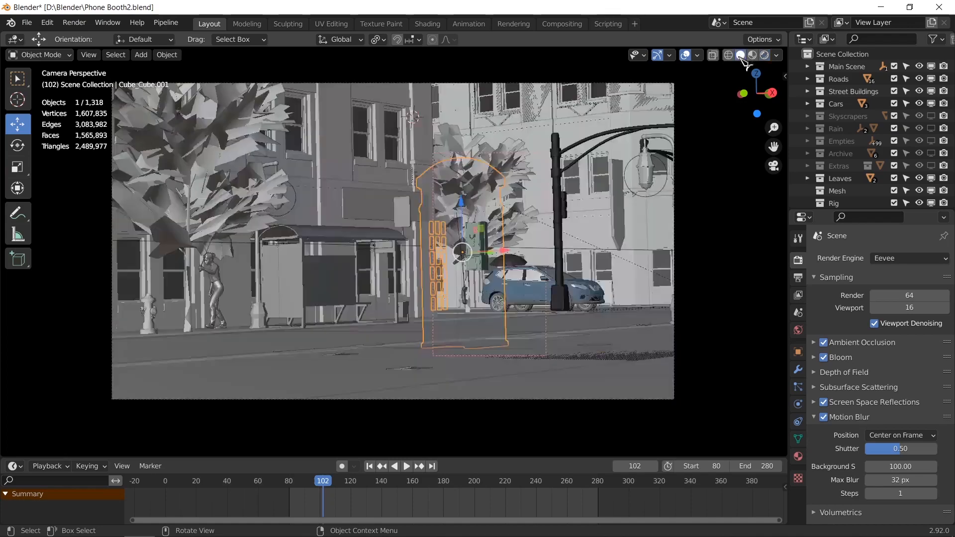
pyautogui.moveTo(547, 279); pyautogui.dragTo(498, 294, button='middle')
pyautogui.moveTo(404, 267); pyautogui.dragTo(437, 294, button='middle')
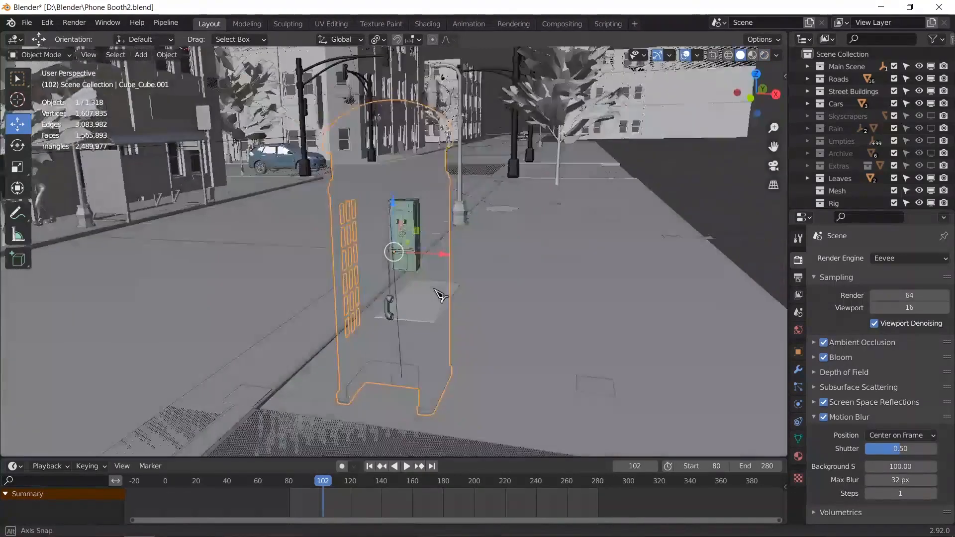
pyautogui.scroll(5, 438, 294)
pyautogui.moveTo(391, 275); pyautogui.dragTo(423, 279, button='middle')
pyautogui.keyDown('shift'); pyautogui.click(363, 250); pyautogui.keyUp('shift')
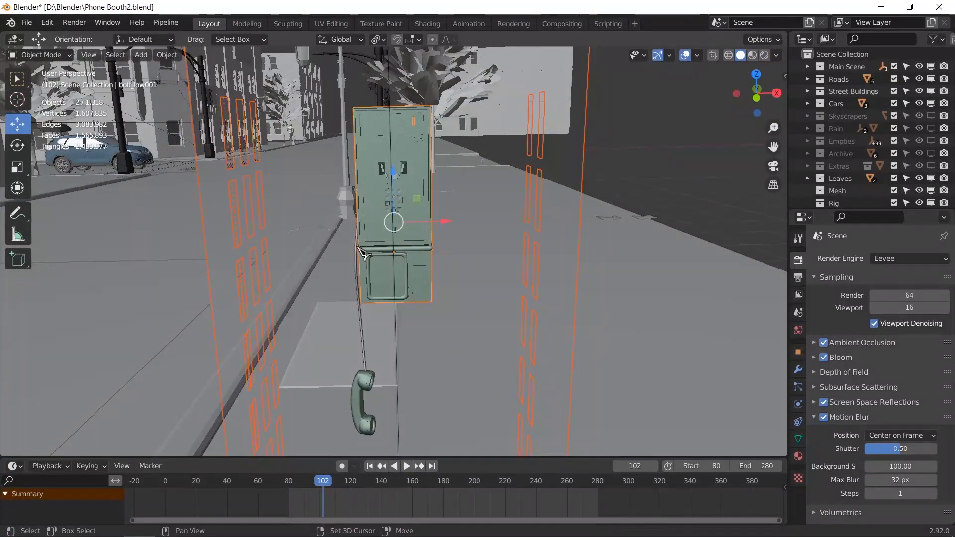
pyautogui.keyDown('shift'); pyautogui.click(361, 366); pyautogui.keyUp('shift')
pyautogui.keyDown('shift'); pyautogui.click(360, 397); pyautogui.keyUp('shift')
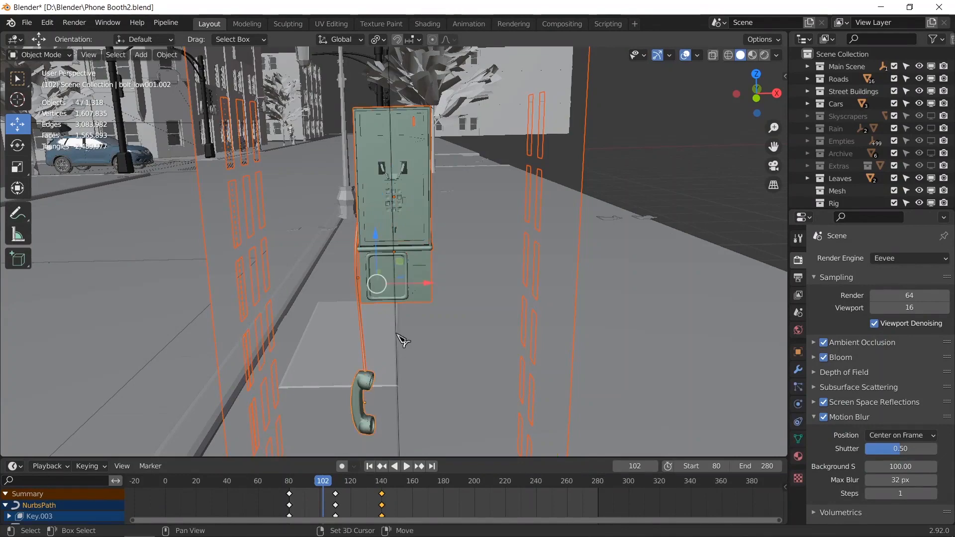
pyautogui.keyDown('shift'); pyautogui.click(398, 337); pyautogui.keyUp('shift')
# Hide everything except the selected booth objects and display them through the camera in rendered shading with nothing selected
pyautogui.scroll(-7, 463, 327)
pyautogui.moveTo(483, 326); pyautogui.dragTo(466, 326, button='middle')
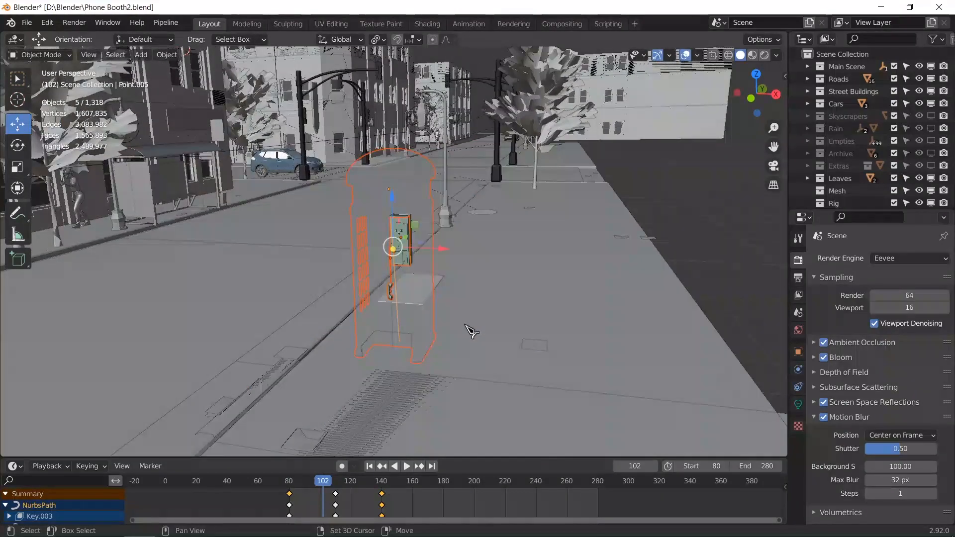
pyautogui.press('KP_Divide')
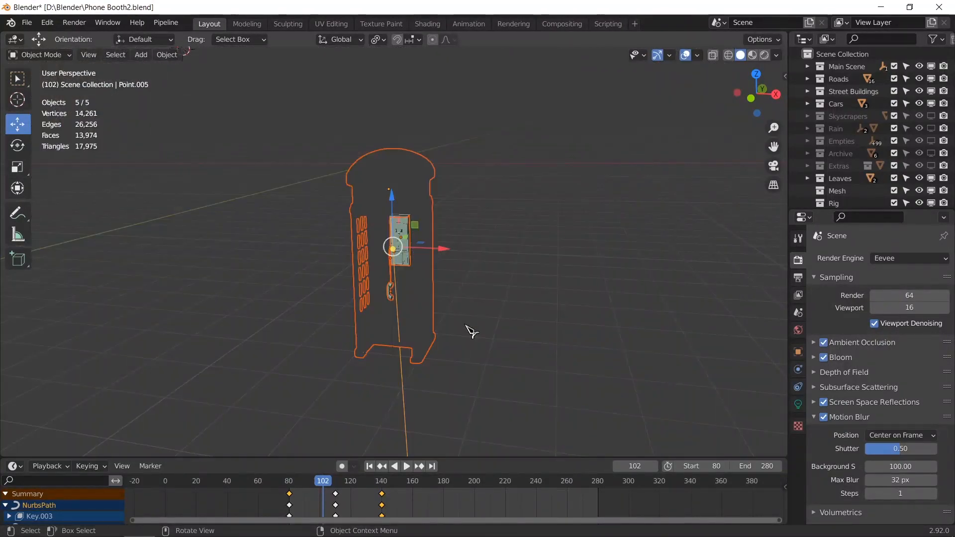
pyautogui.press('KP_0')
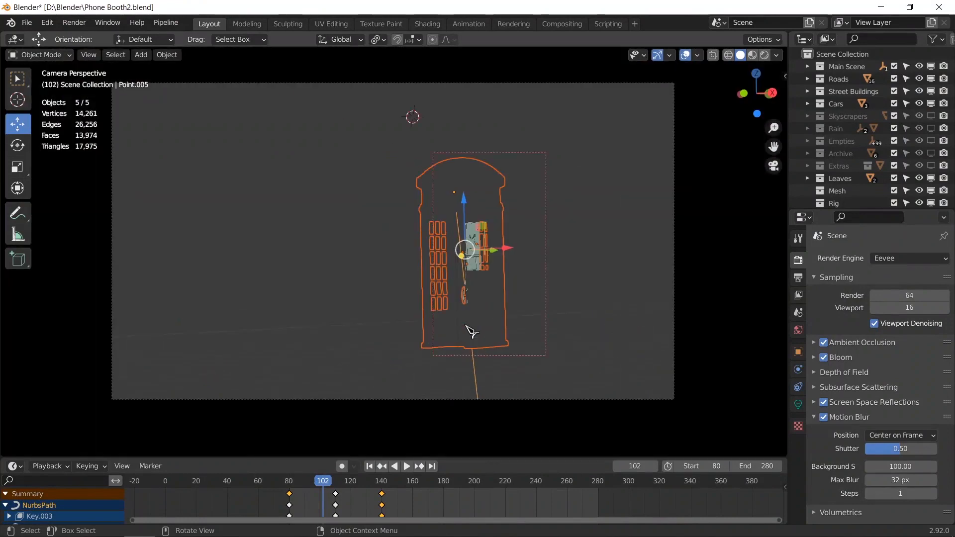
pyautogui.click(764, 55)
pyautogui.click(725, 225)
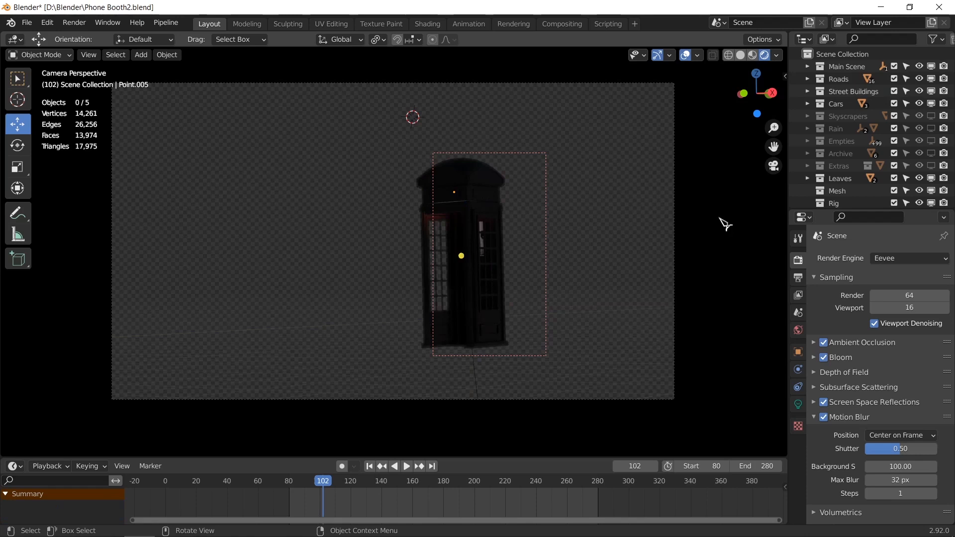
# Play back the isolated phone booth's light flicker, starting from an earlier frame
pyautogui.moveTo(322, 483); pyautogui.dragTo(299, 487)
pyautogui.press('space')
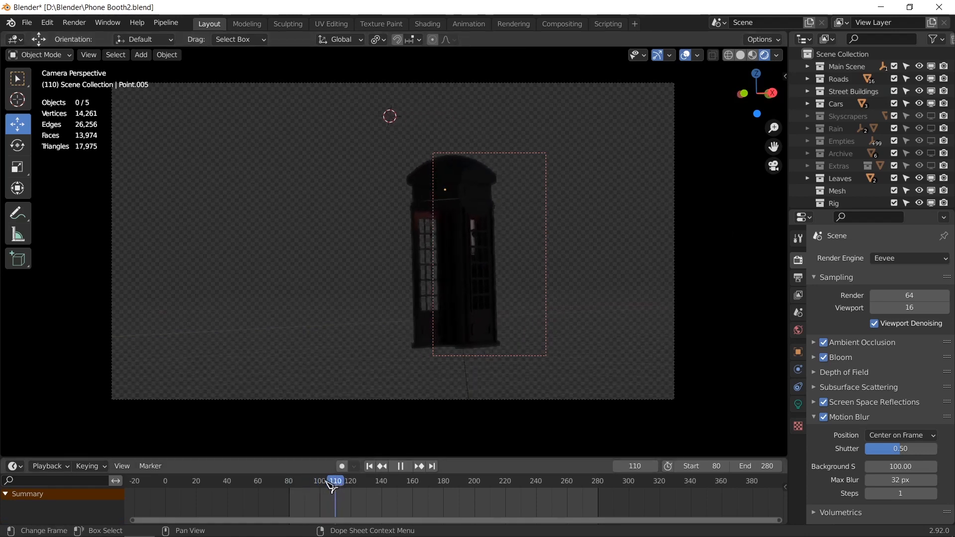
pyautogui.press('space')
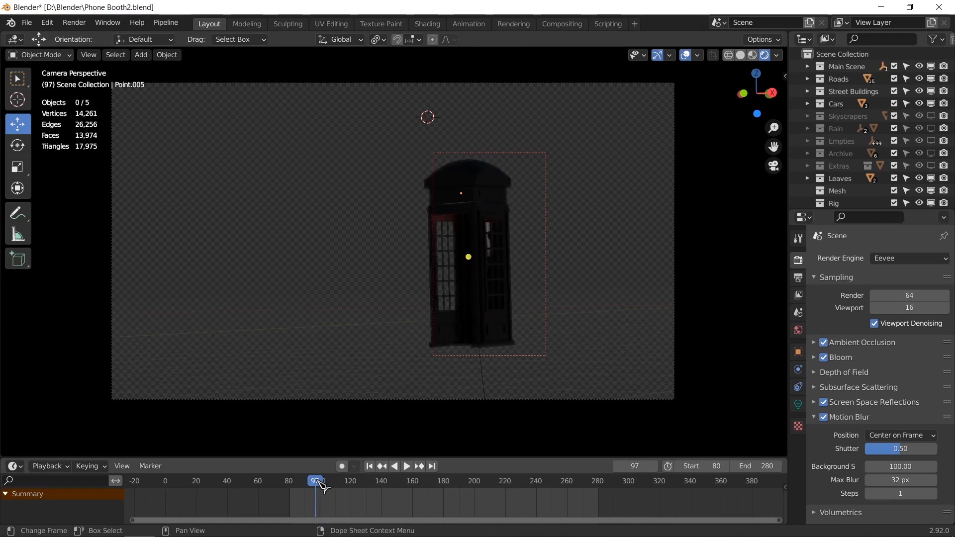
# Expand the Main Scene collection in the Outliner and select its Area light
pyautogui.scroll(-3, 866, 147)
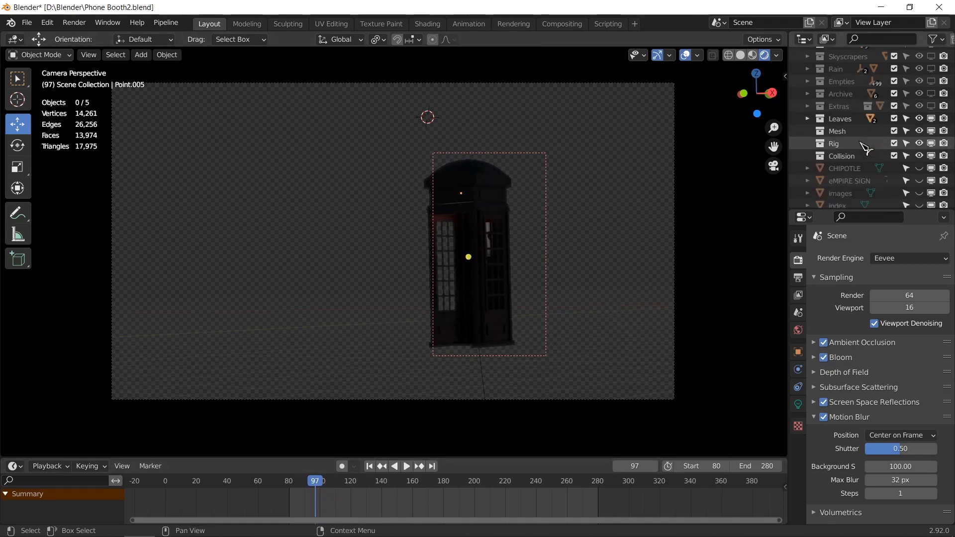
pyautogui.scroll(-3, 871, 154)
pyautogui.scroll(2, 871, 160)
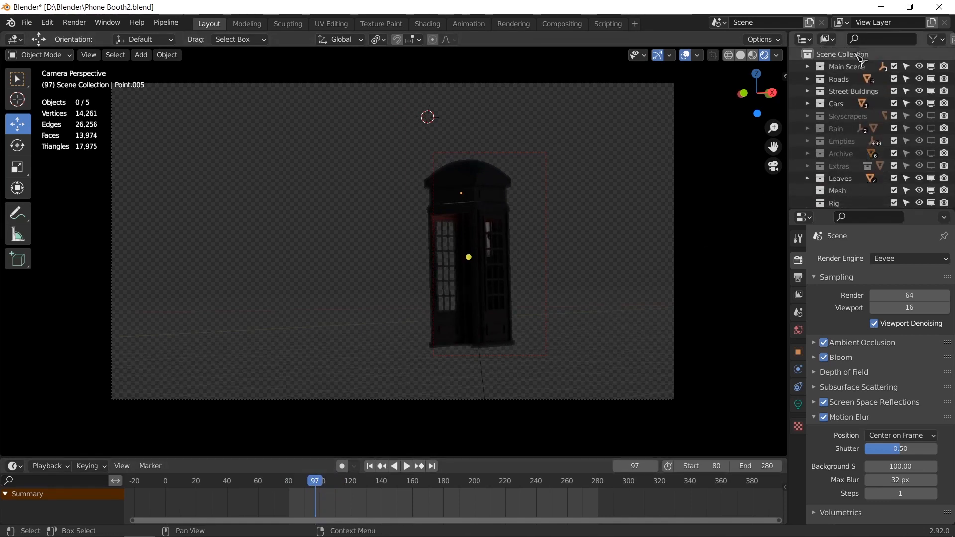
pyautogui.scroll(-2, 846, 121)
pyautogui.scroll(5, 846, 121)
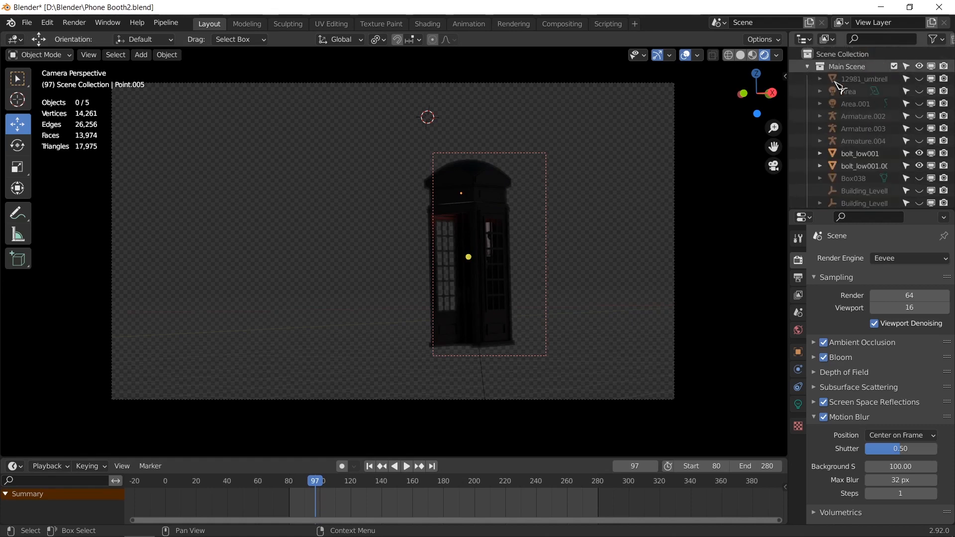
pyautogui.click(860, 91)
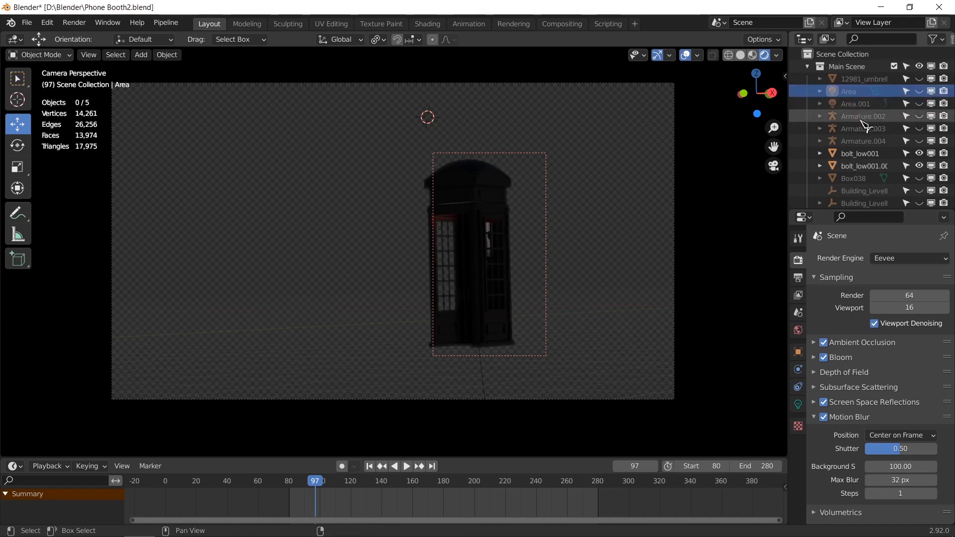
pyautogui.scroll(-10, 865, 126)
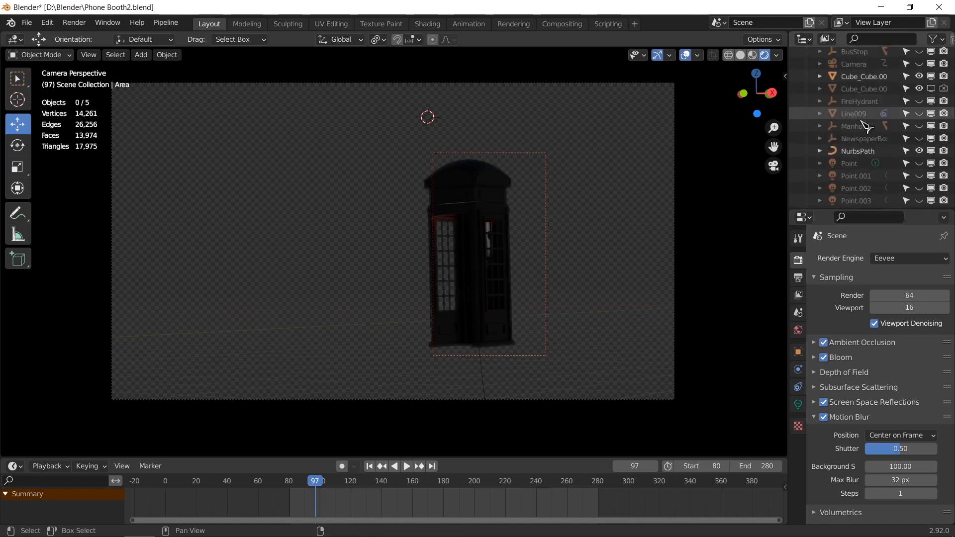
pyautogui.scroll(-2, 866, 126)
pyautogui.keyDown('shift'); pyautogui.click(864, 143); pyautogui.keyUp('shift')
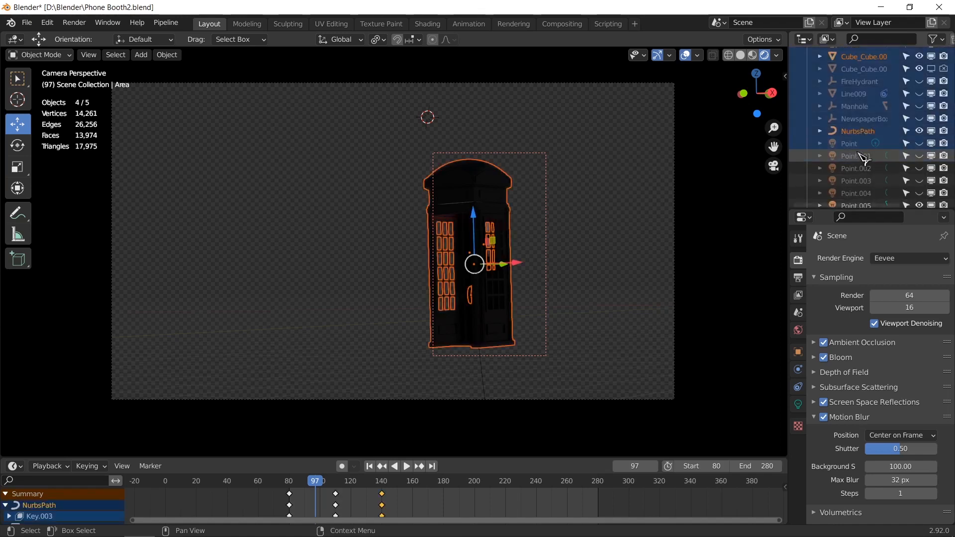
pyautogui.scroll(12, 865, 149)
pyautogui.hotkey('alt', 'a')
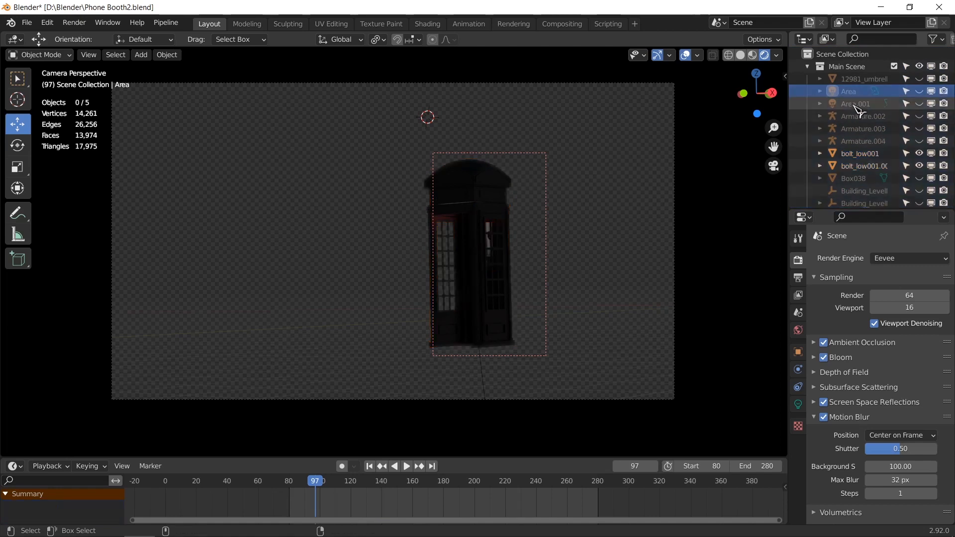
# Add Area.001 and all the point lights from Point through Point.008 to the Outliner selection
pyautogui.click(857, 105)
pyautogui.scroll(-10, 863, 144)
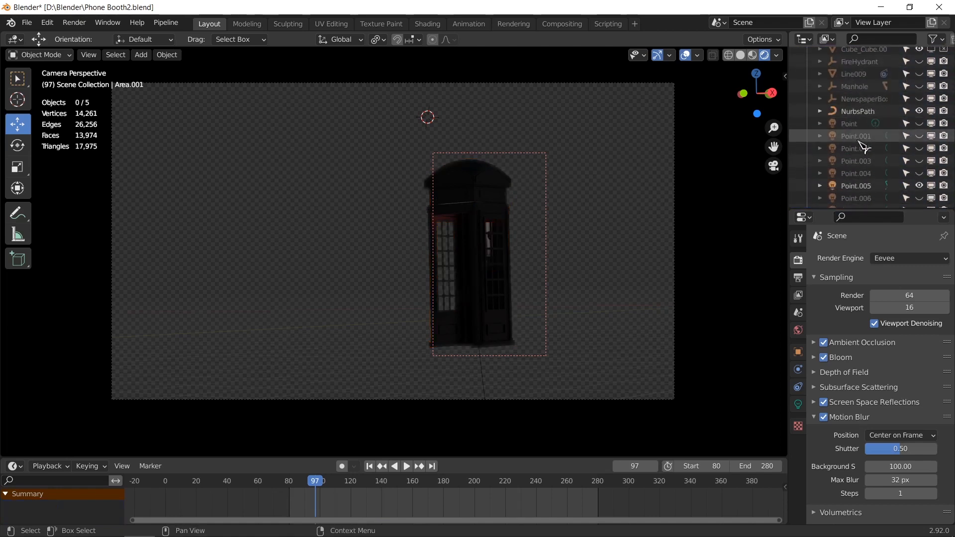
pyautogui.click(849, 123)
pyautogui.keyDown('shift'); pyautogui.click(856, 149); pyautogui.keyUp('shift')
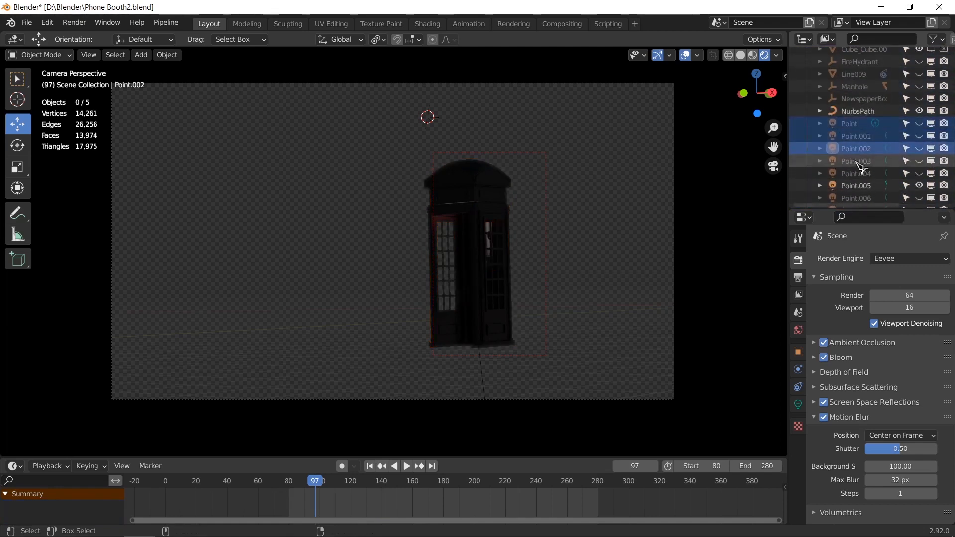
pyautogui.keyDown('shift'); pyautogui.click(855, 186); pyautogui.keyUp('shift')
pyautogui.scroll(-4, 863, 150)
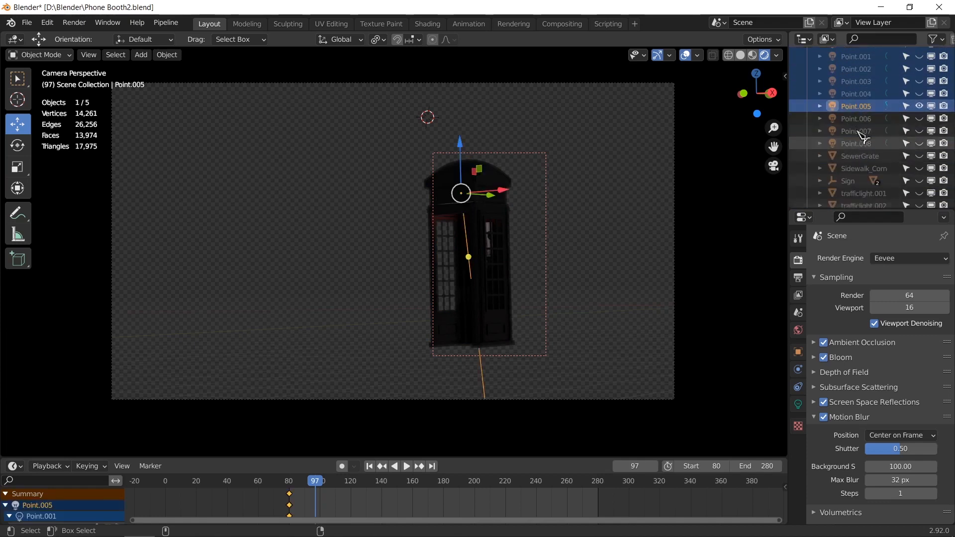
pyautogui.keyDown('shift'); pyautogui.click(858, 142); pyautogui.keyUp('shift')
pyautogui.scroll(-2, 876, 158)
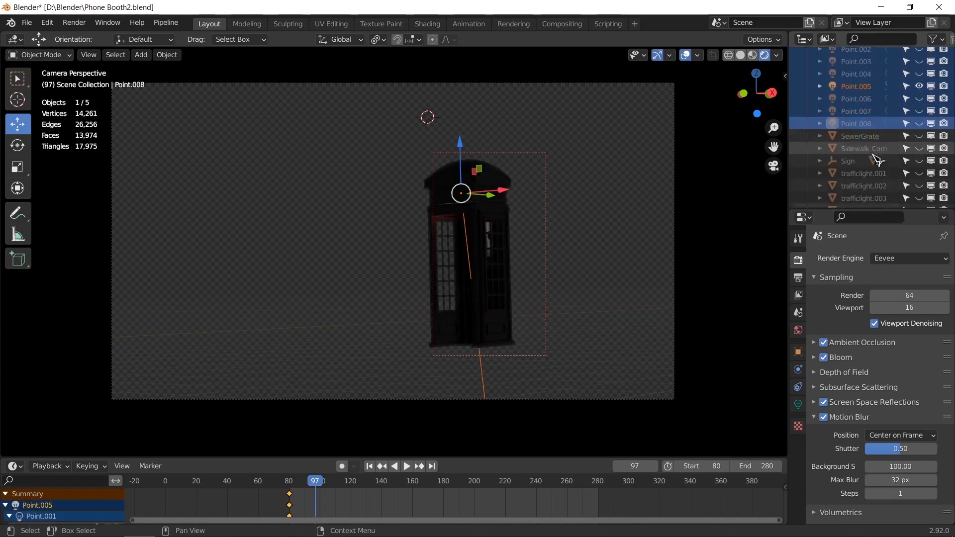
# Move the selected lights into a new collection named Lights
pyautogui.scroll(-10, 877, 160)
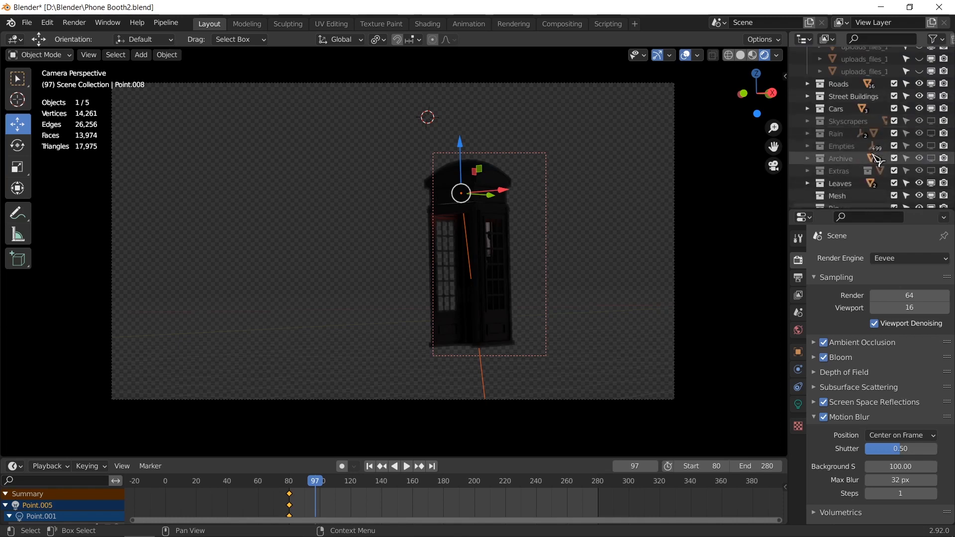
pyautogui.scroll(-3, 877, 159)
pyautogui.press('m')
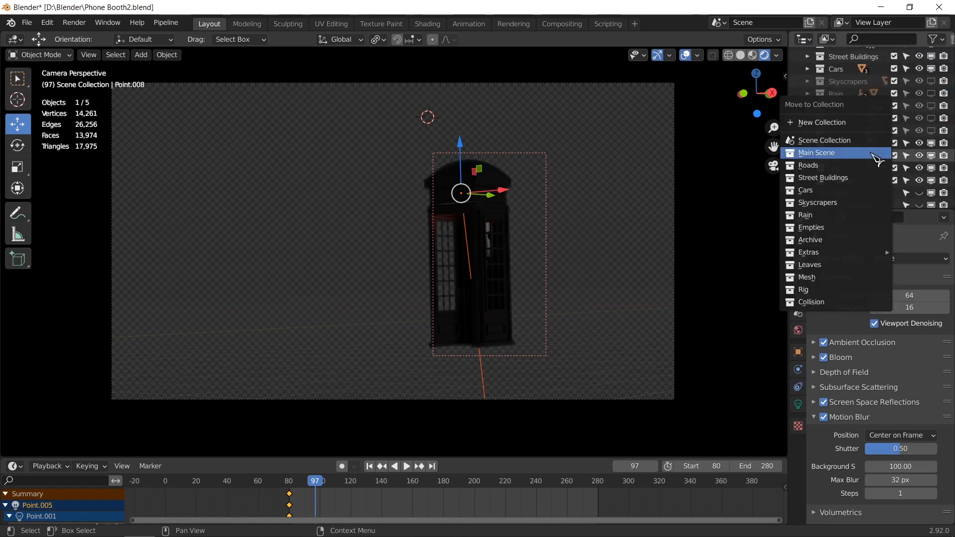
pyautogui.click(845, 122)
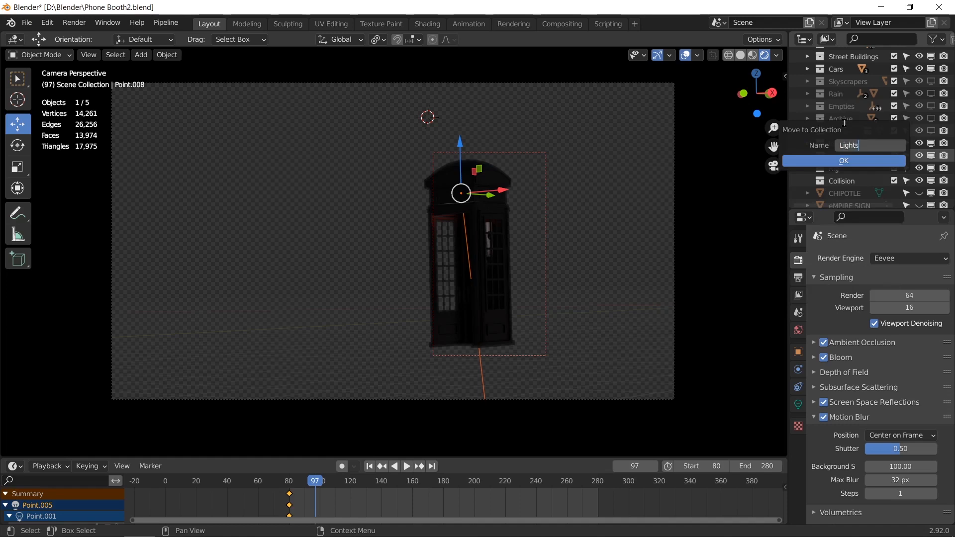
pyautogui.press('Return')
# Collapse the Lights and Main Scene collections in the Outliner
pyautogui.scroll(-3, 854, 142)
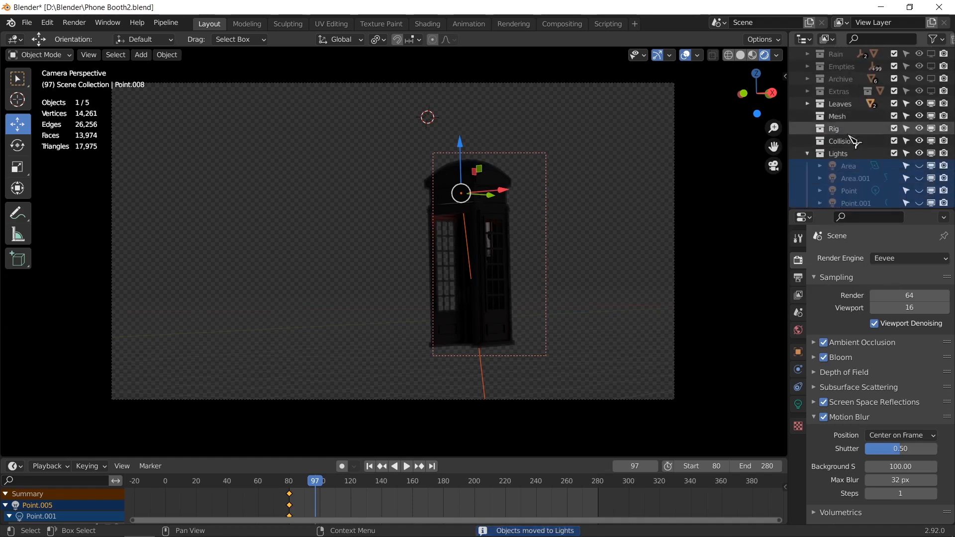
pyautogui.scroll(-2, 810, 160)
pyautogui.click(811, 153)
pyautogui.click(809, 116)
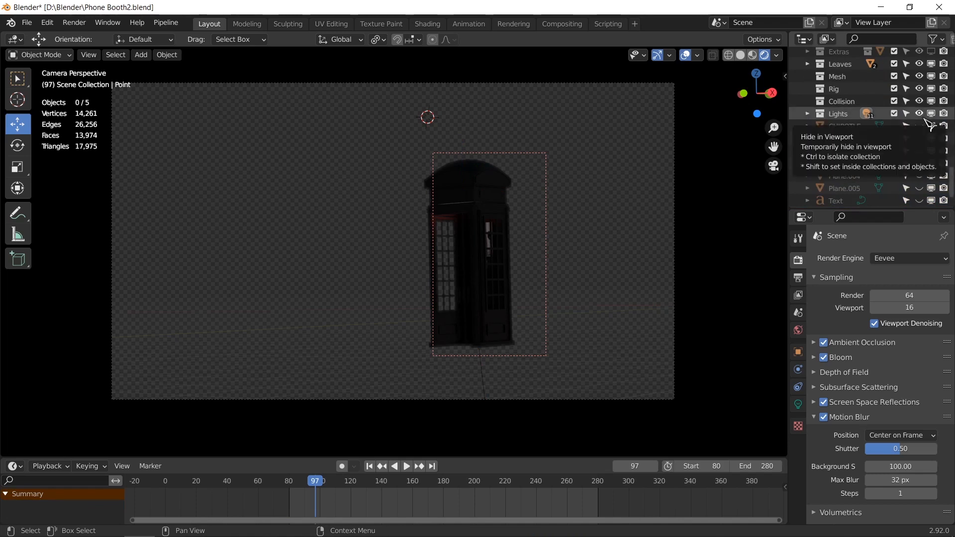
pyautogui.scroll(10, 876, 109)
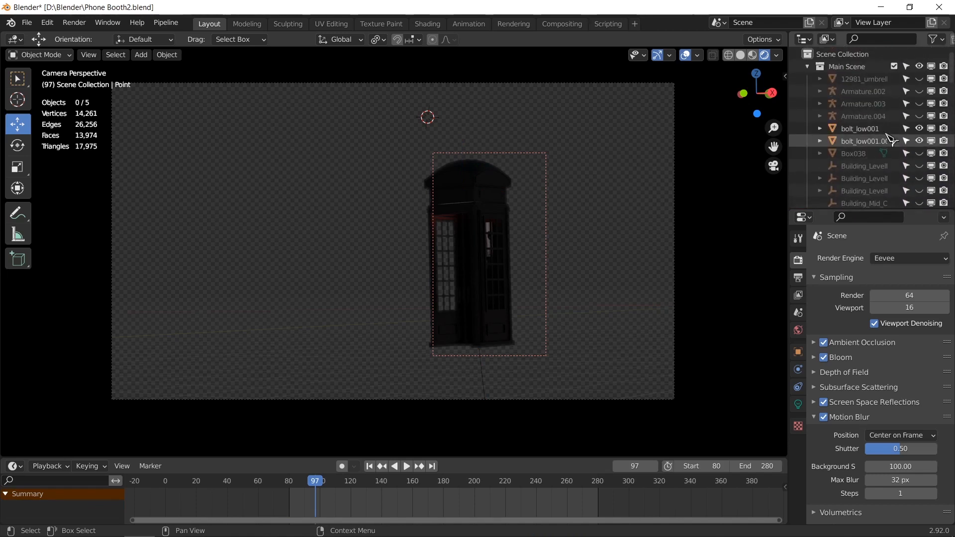
pyautogui.click(808, 66)
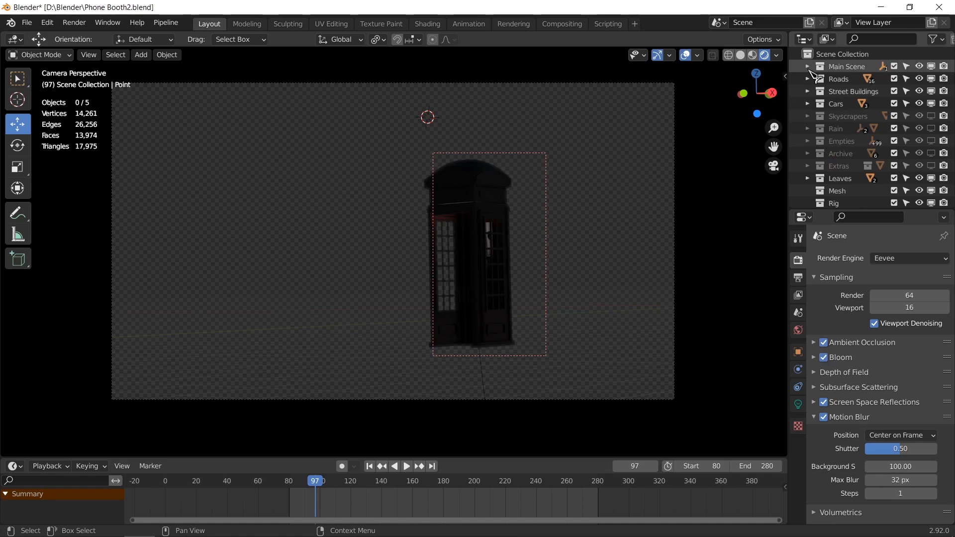
# Reveal all hidden objects of the street scene in the camera view
pyautogui.scroll(-4, 893, 177)
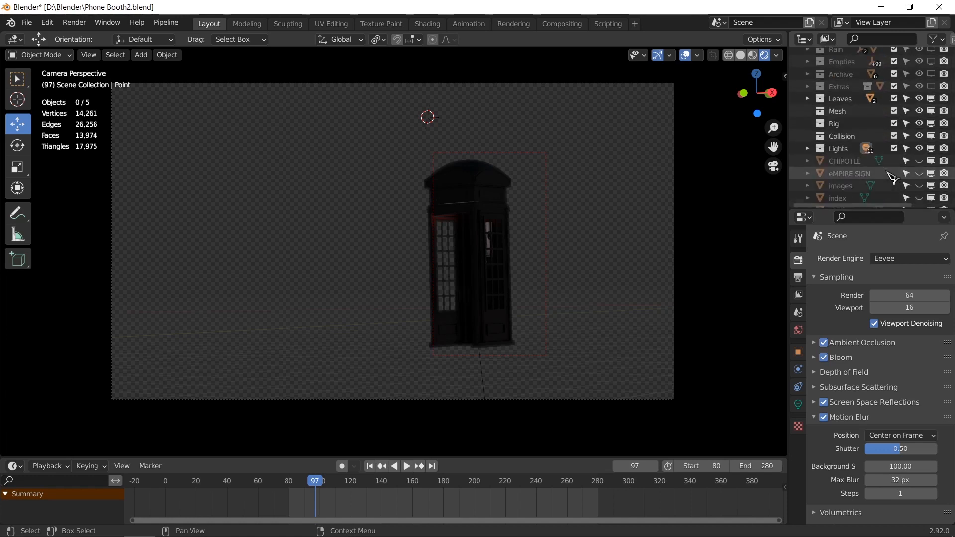
pyautogui.scroll(-3, 853, 173)
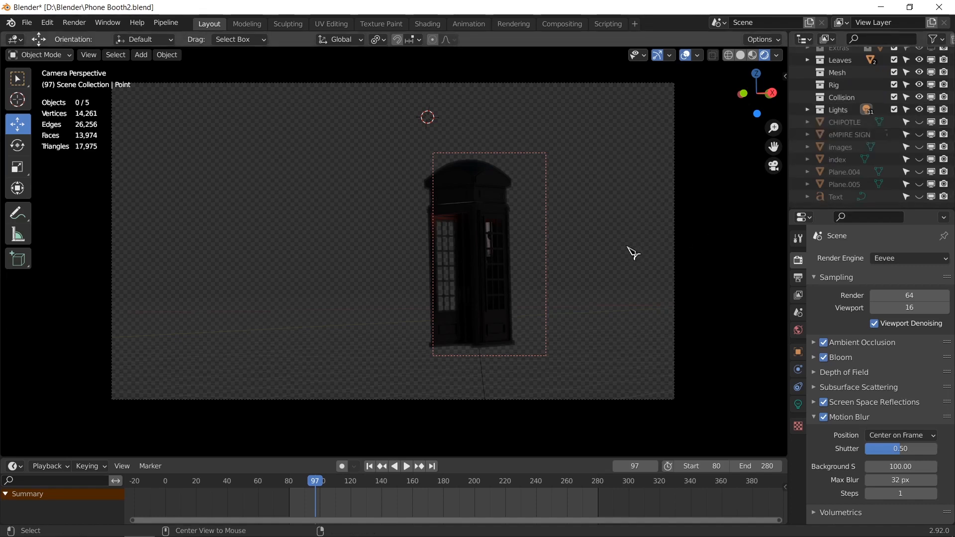
pyautogui.hotkey('alt', 'h')
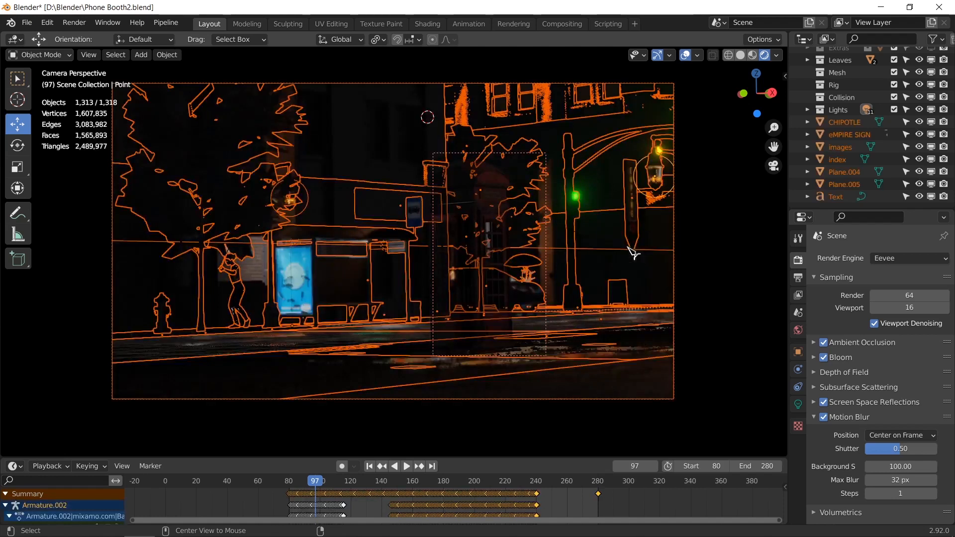
# Reduce the selection to the traffic light and play the full scene's animation from frame 97 to frame 121
pyautogui.click(720, 205)
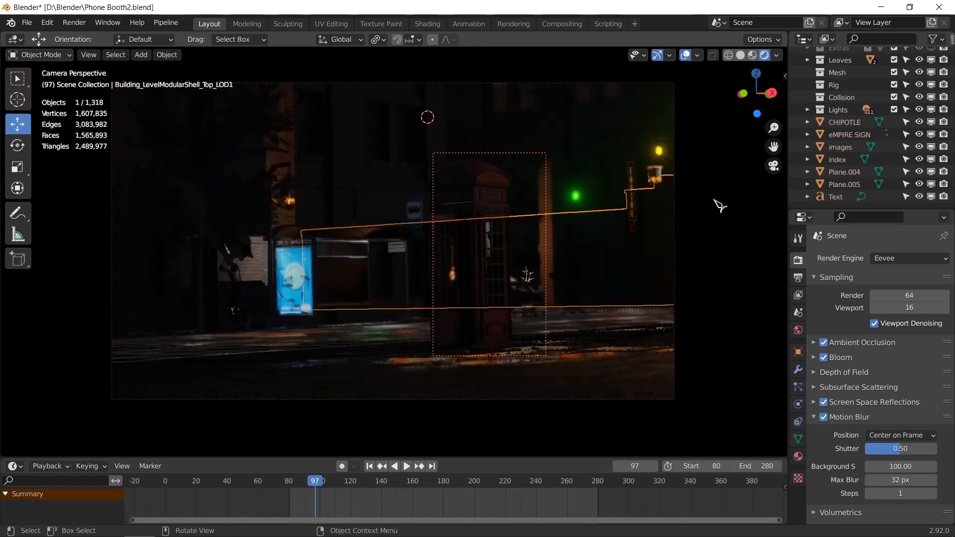
pyautogui.click(720, 206)
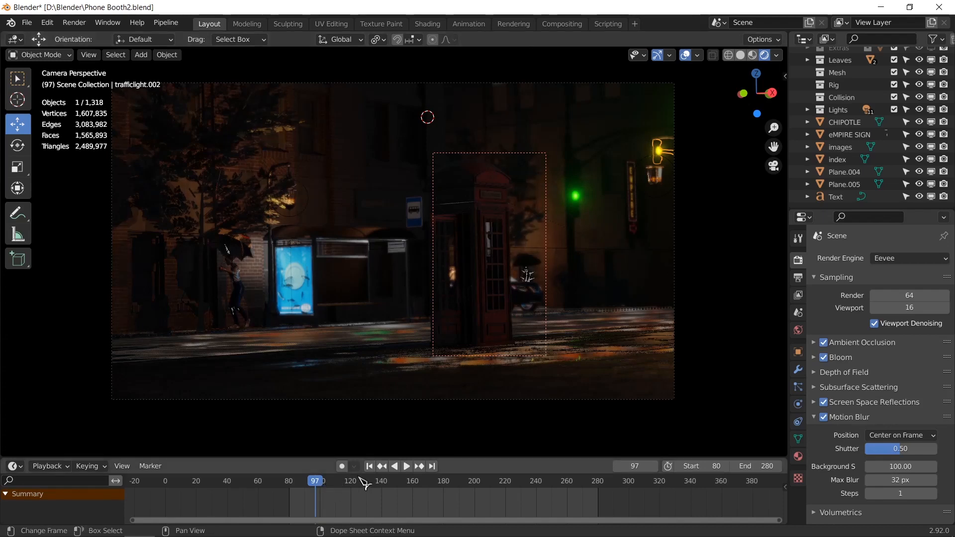
pyautogui.press('space')
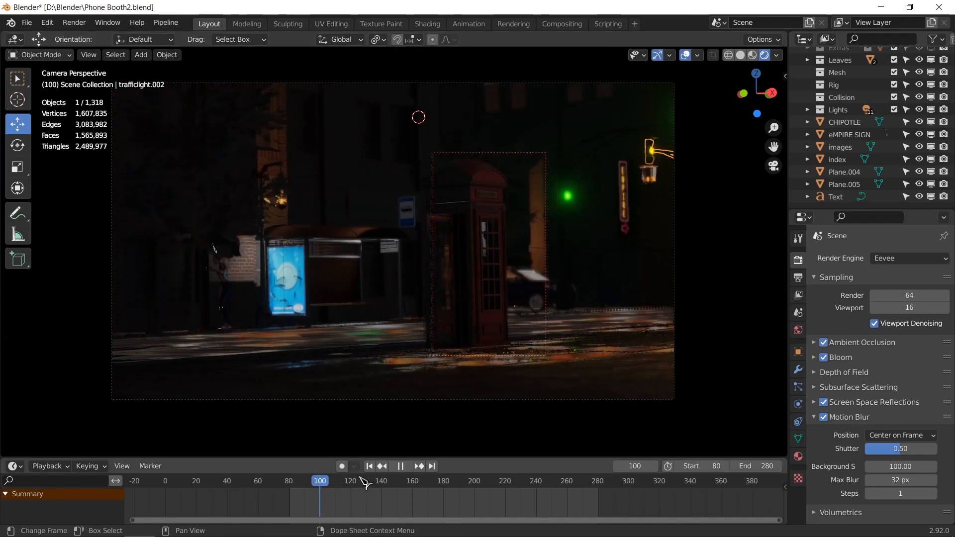
pyautogui.press('space')
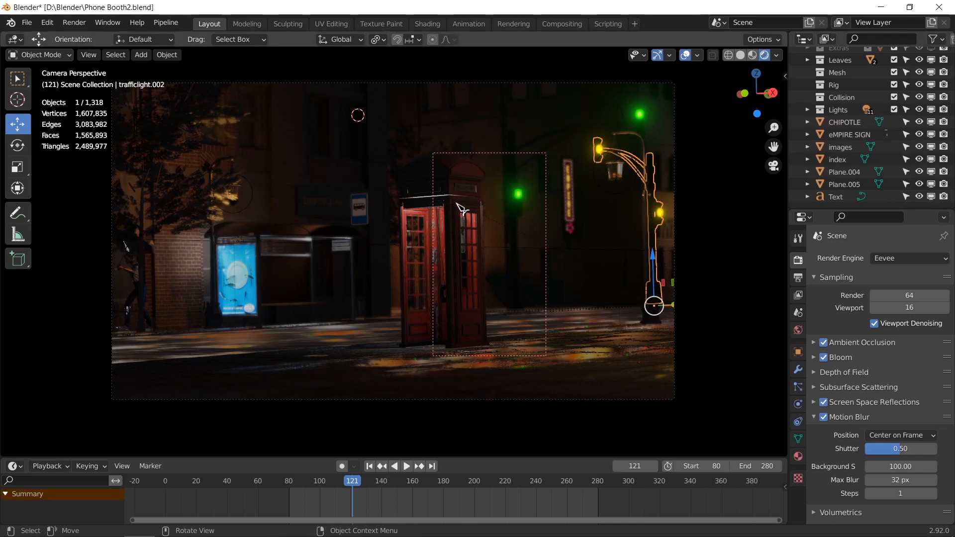
# Isolate the phone booth, its light, the telephone, the handset and its cord in local view with Solid shading
pyautogui.click(745, 55)
pyautogui.moveTo(442, 223)
pyautogui.mouseDown(button='middle')
pyautogui.moveTo(451, 227)
pyautogui.moveTo(390, 332)
pyautogui.mouseUp(button='middle')
pyautogui.press('KP_Decimal')
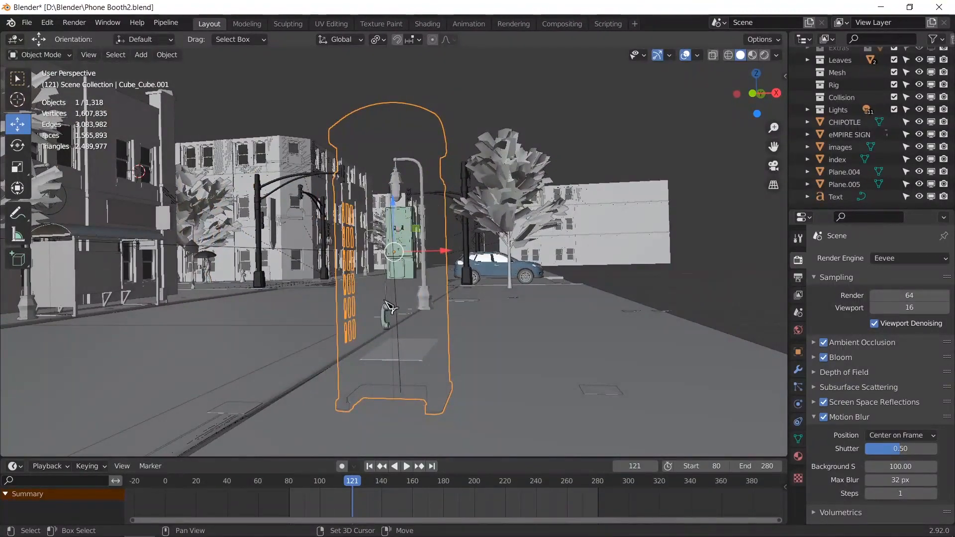
pyautogui.keyDown('shift'); pyautogui.click(390, 298); pyautogui.keyUp('shift')
pyautogui.keyDown('shift'); pyautogui.click(388, 295); pyautogui.keyUp('shift')
pyautogui.keyDown('shift'); pyautogui.click(393, 274); pyautogui.keyUp('shift')
pyautogui.scroll(4, 398, 291)
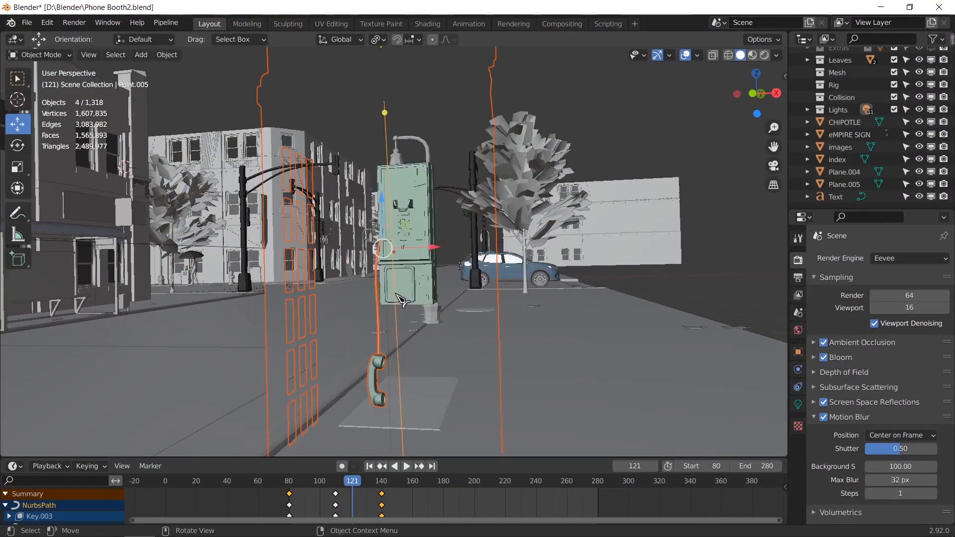
pyautogui.keyDown('shift'); pyautogui.click(415, 288); pyautogui.keyUp('shift')
pyautogui.press('KP_Divide')
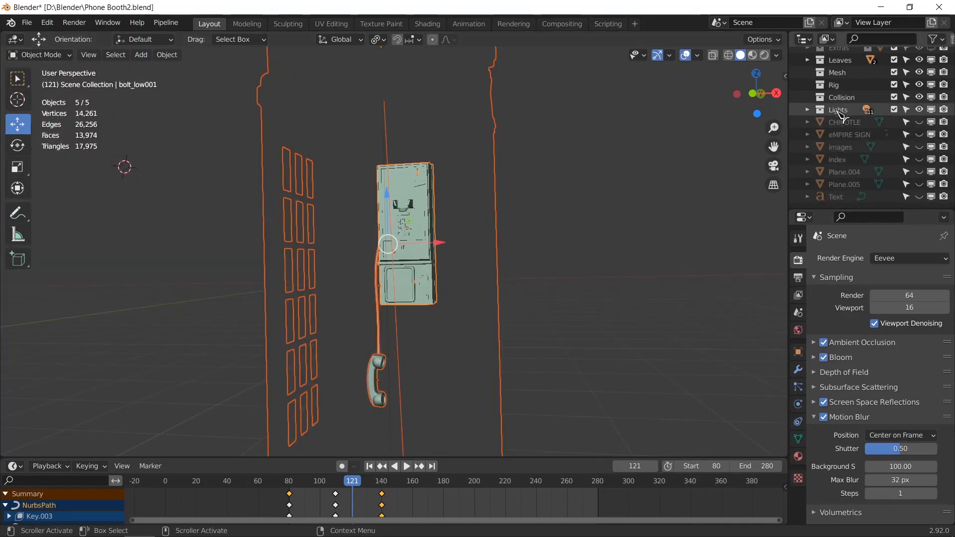
# Make all lights in the Lights collection visible in the local view and collapse the collection
pyautogui.click(808, 110)
pyautogui.moveTo(919, 122); pyautogui.dragTo(919, 161)
pyautogui.scroll(-2, 920, 191)
pyautogui.scroll(1, 913, 180)
pyautogui.scroll(-2, 913, 181)
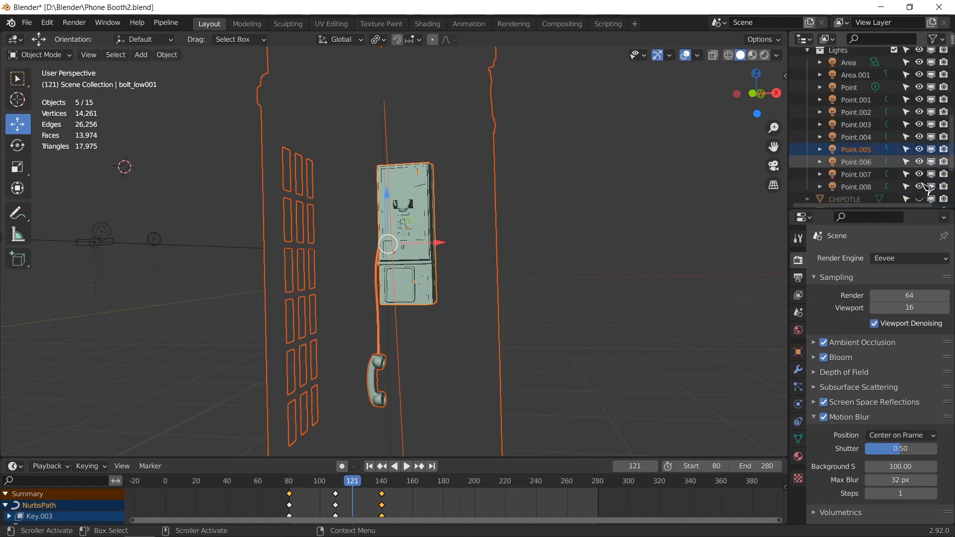
pyautogui.scroll(3, 849, 144)
pyautogui.click(808, 110)
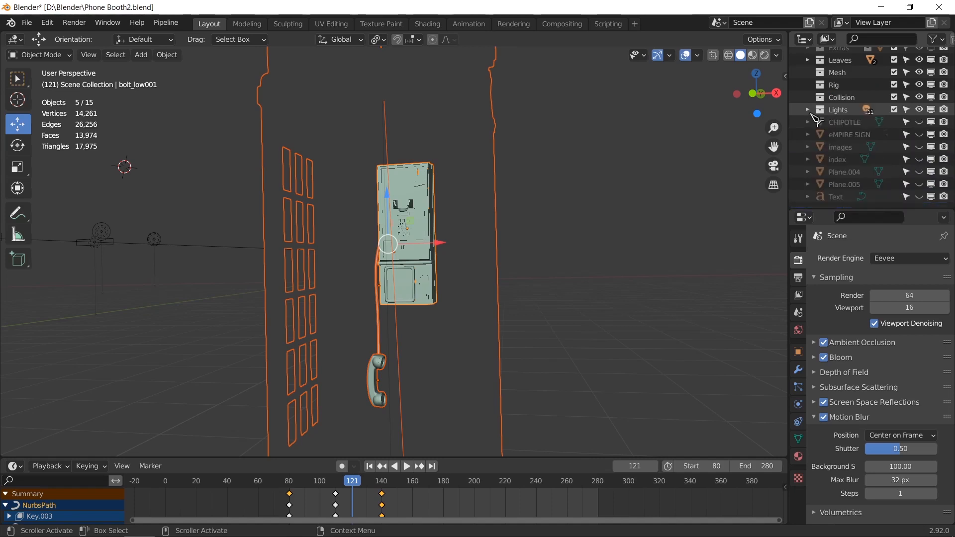
# Show the isolated booth through the camera in Rendered shading and hide the viewport overlays
pyautogui.press('KP_0')
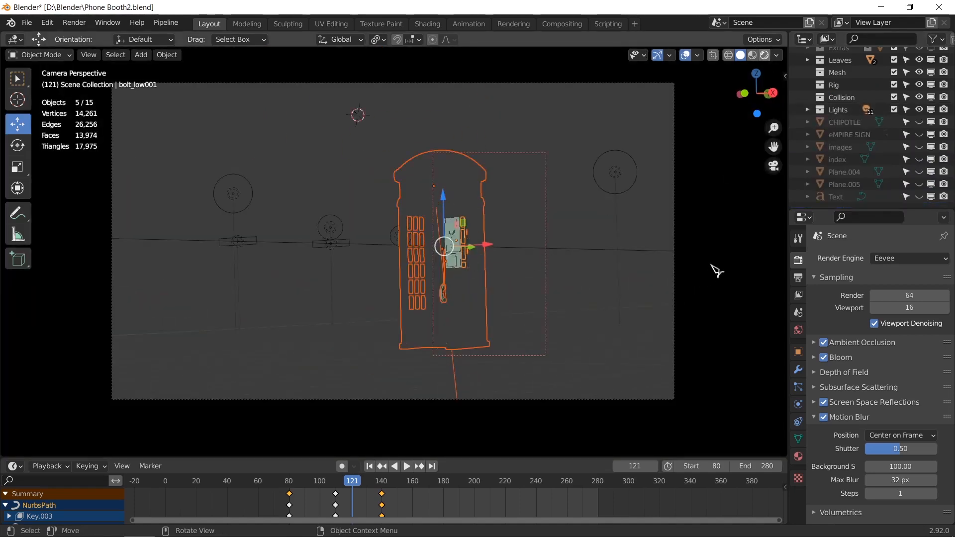
pyautogui.press('z')
pyautogui.press('8')
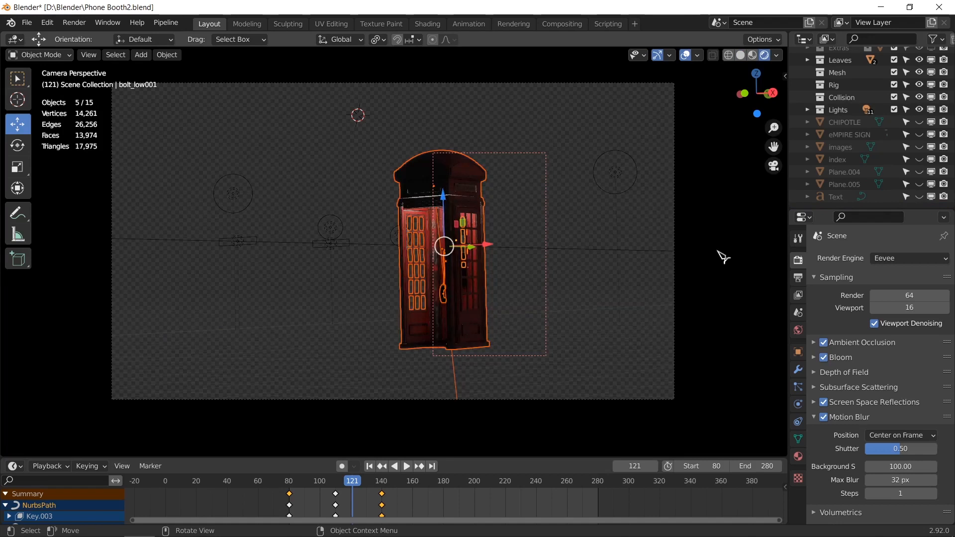
pyautogui.click(537, 284)
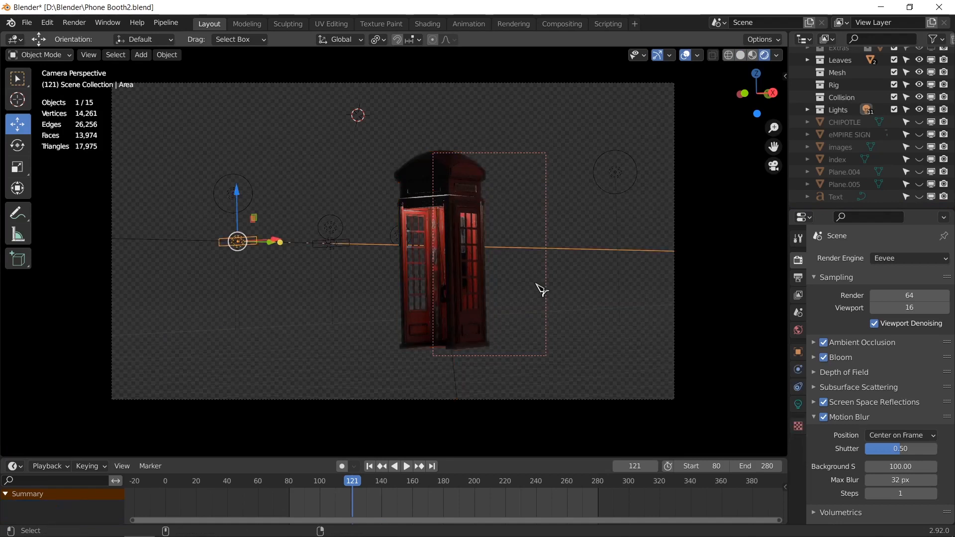
pyautogui.click(689, 56)
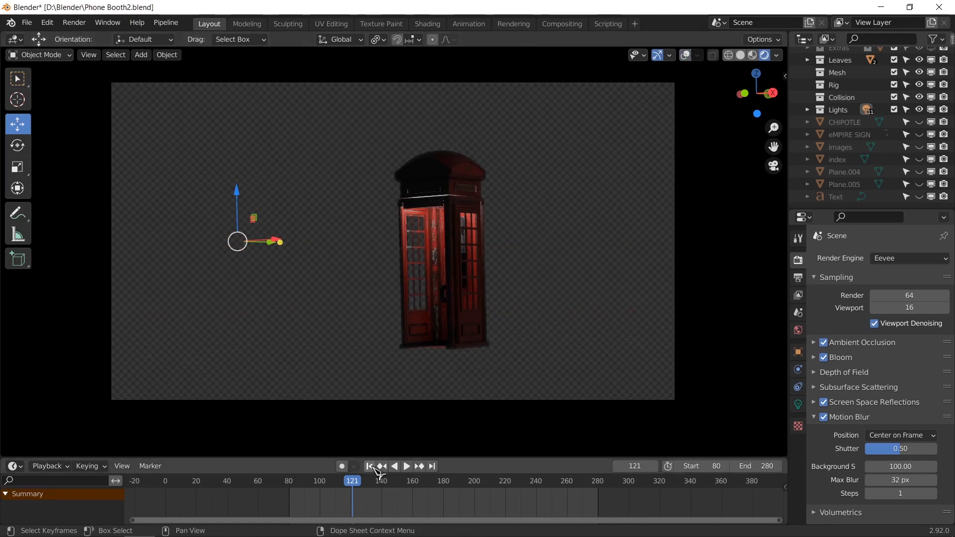
# Run a viewport render of the animation for the isolated booth
pyautogui.click(74, 23)
pyautogui.click(89, 55)
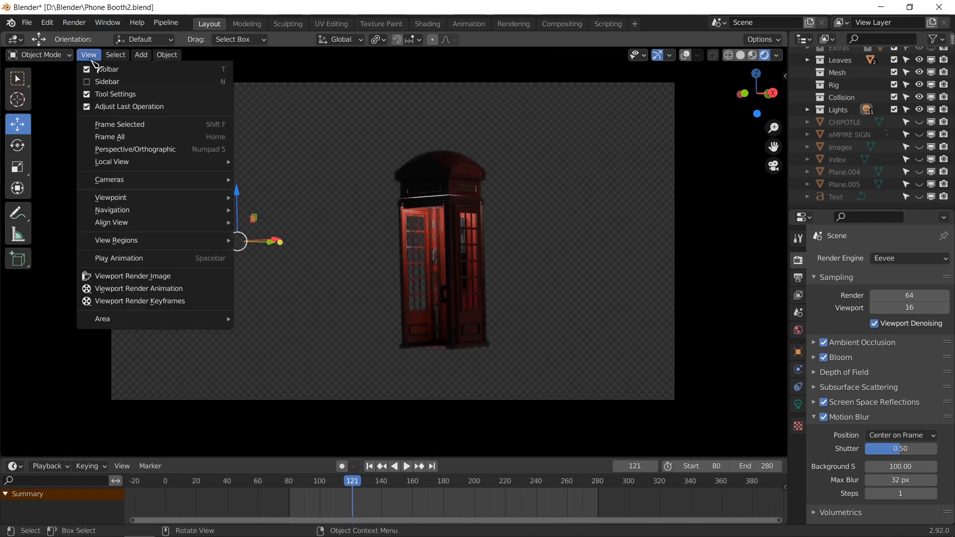
pyautogui.click(131, 292)
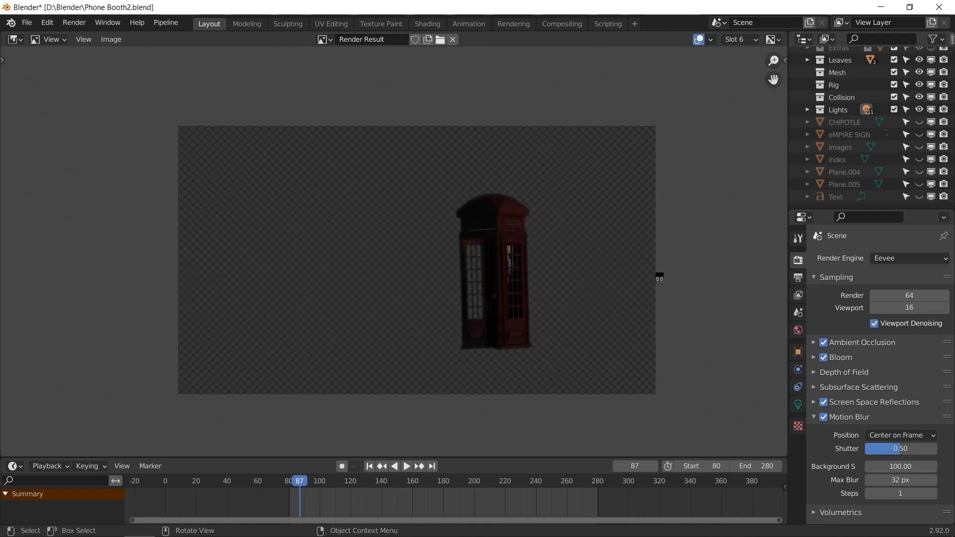
pyautogui.hotkey('alt', 'Tab')
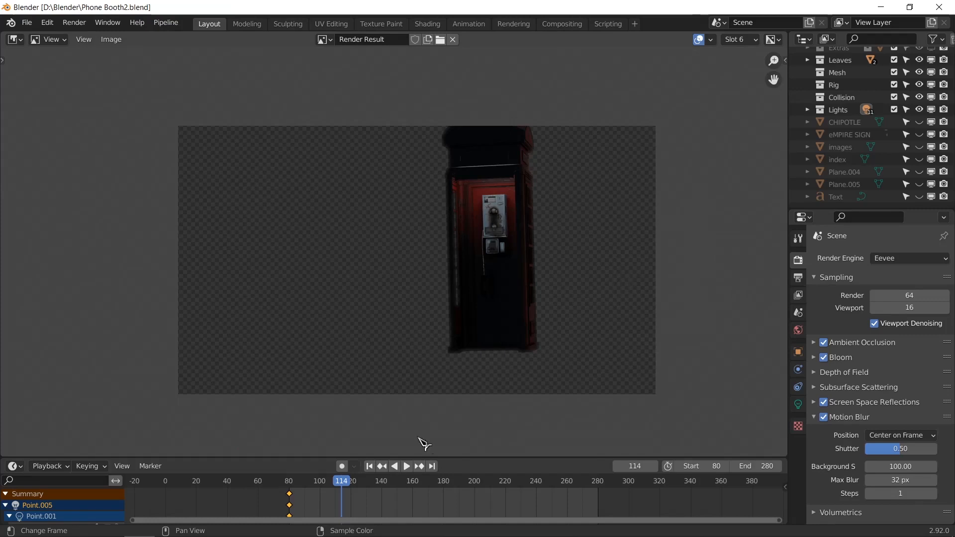
# Play back the rendered animation and move the player window over the render result
pyautogui.click(74, 22)
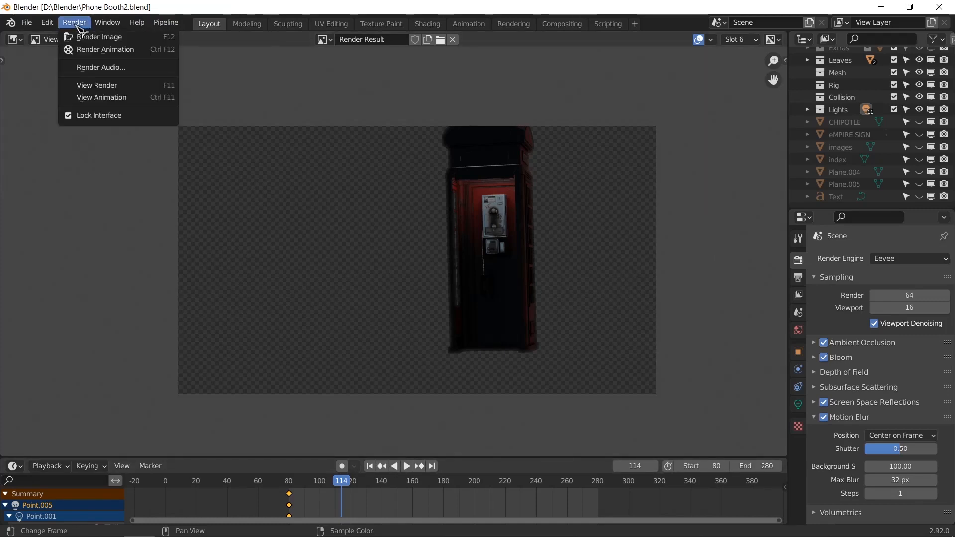
pyautogui.click(122, 99)
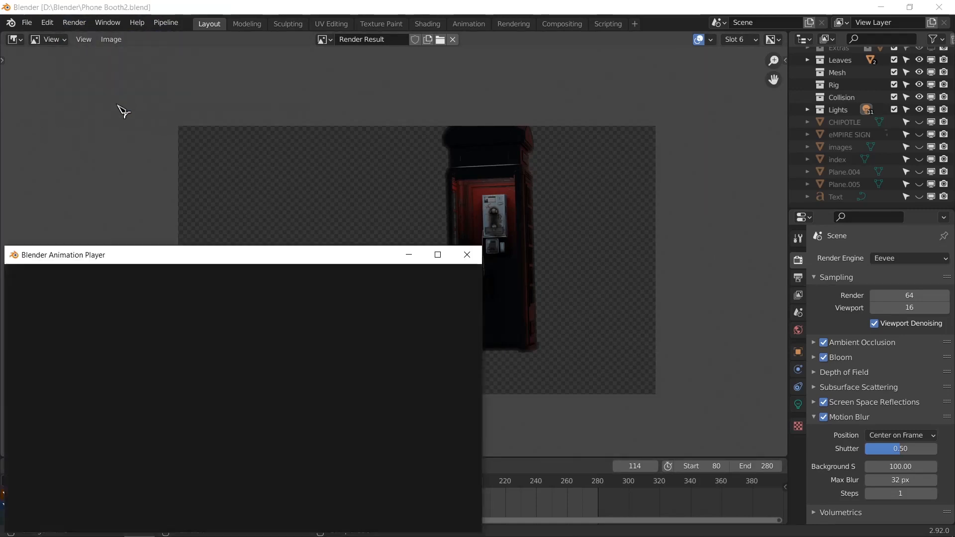
pyautogui.moveTo(247, 246); pyautogui.dragTo(379, 145)
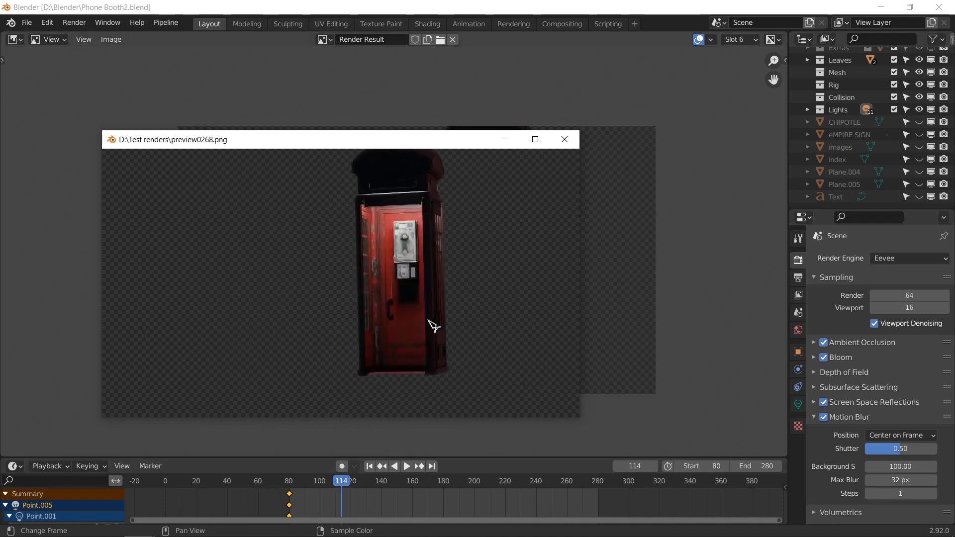
# Switch to File Explorer, play preview0080.mp4 from the Desktop folder in full screen and pause it
pyautogui.moveTo(172, 536)
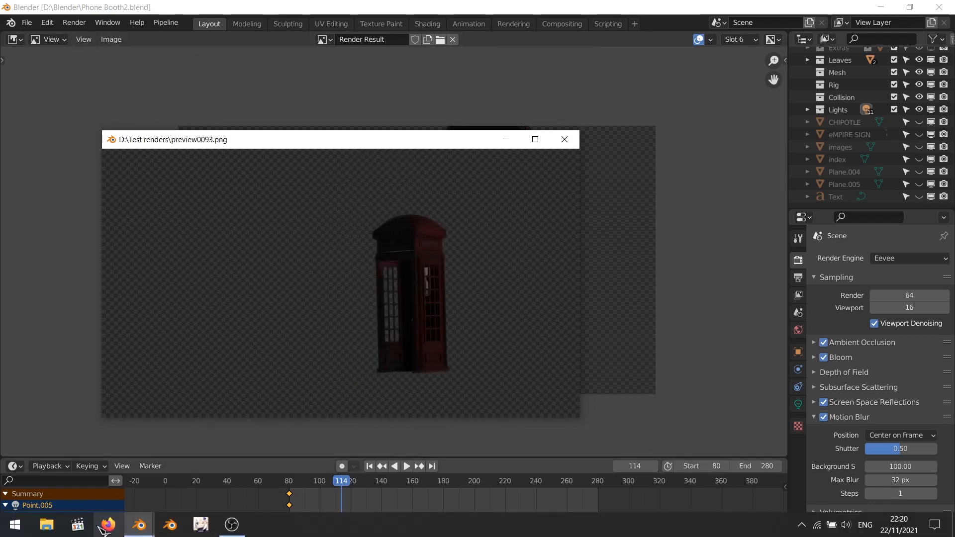
pyautogui.click(53, 528)
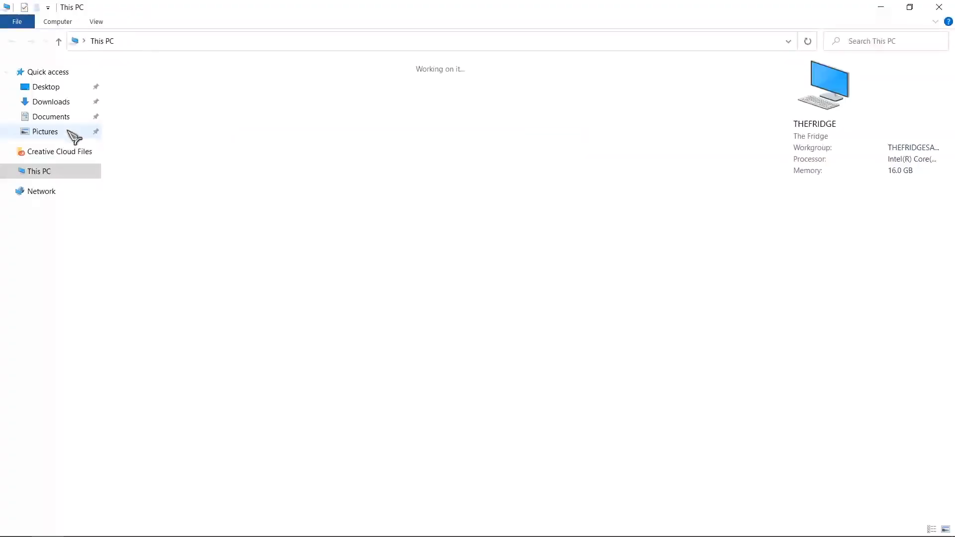
pyautogui.click(63, 90)
pyautogui.scroll(-3, 273, 283)
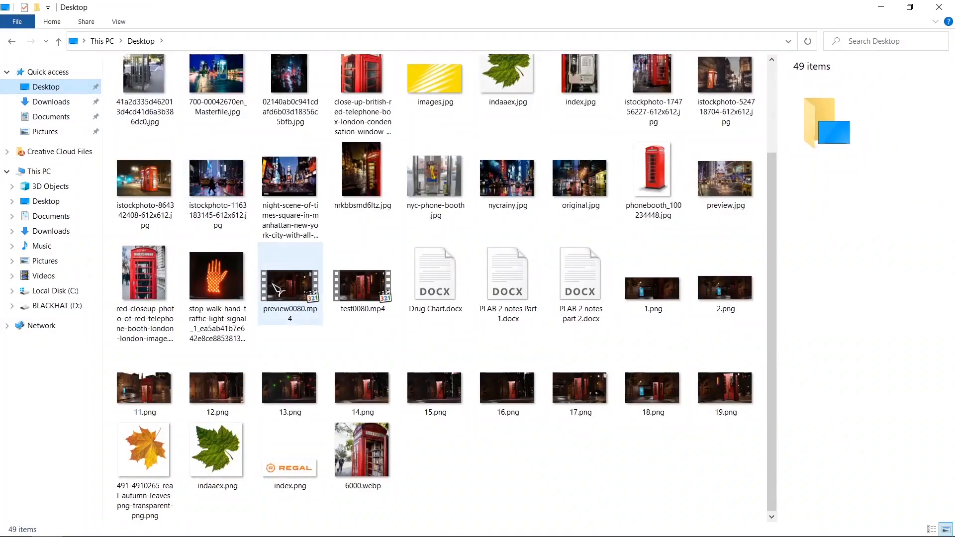
pyautogui.click(278, 289)
pyautogui.doubleClick(279, 288)
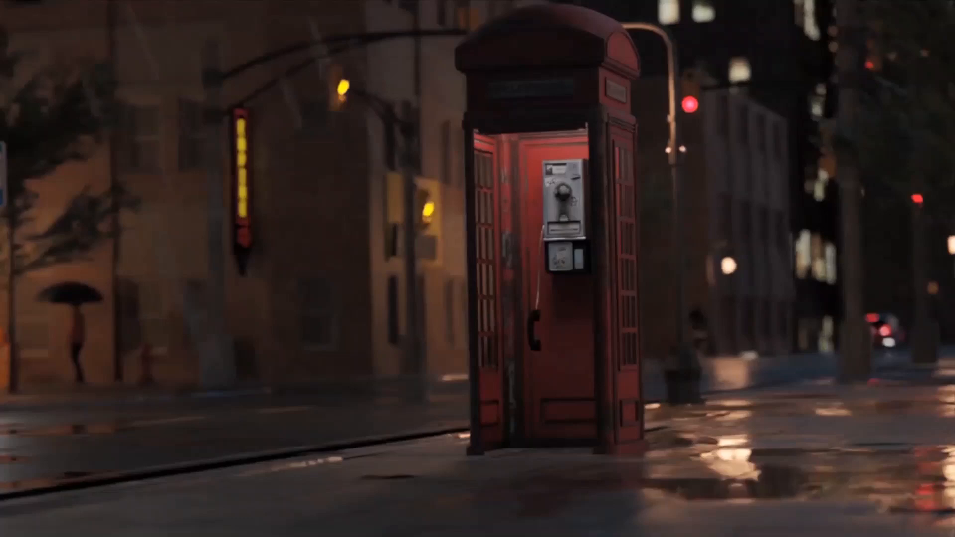
pyautogui.click(242, 256)
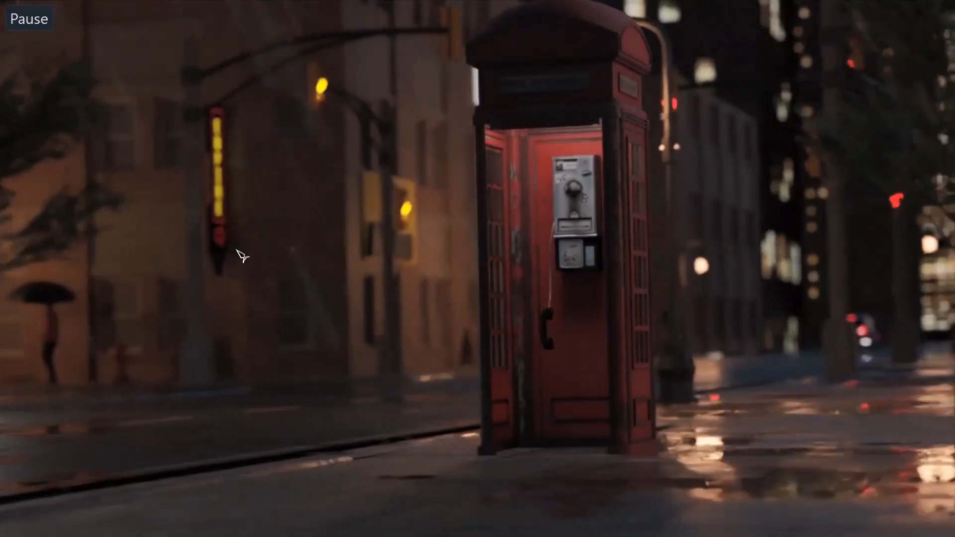
pyautogui.doubleClick(571, 279)
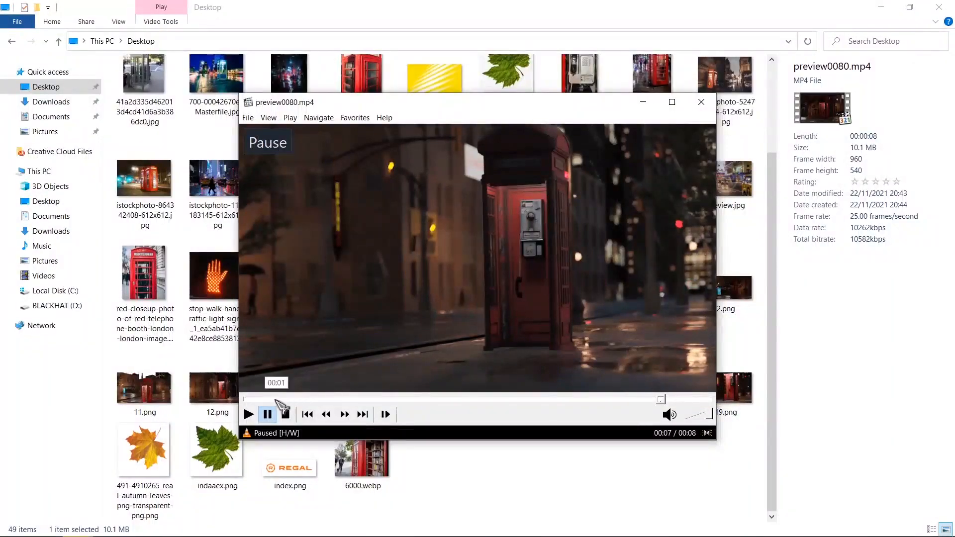
# Replay preview0080.mp4 from the beginning in full screen to examine the booth's flickering light
pyautogui.click(246, 401)
pyautogui.doubleClick(321, 316)
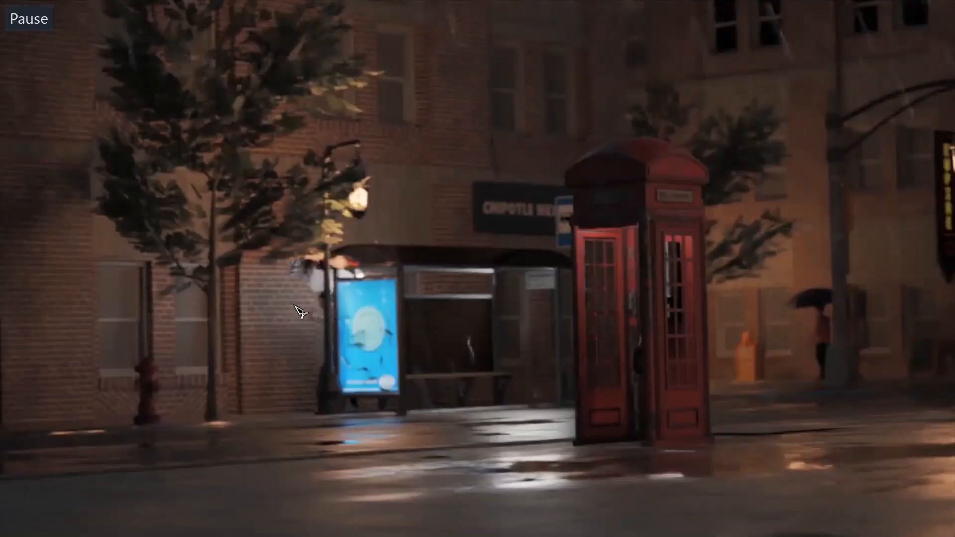
pyautogui.press('space')
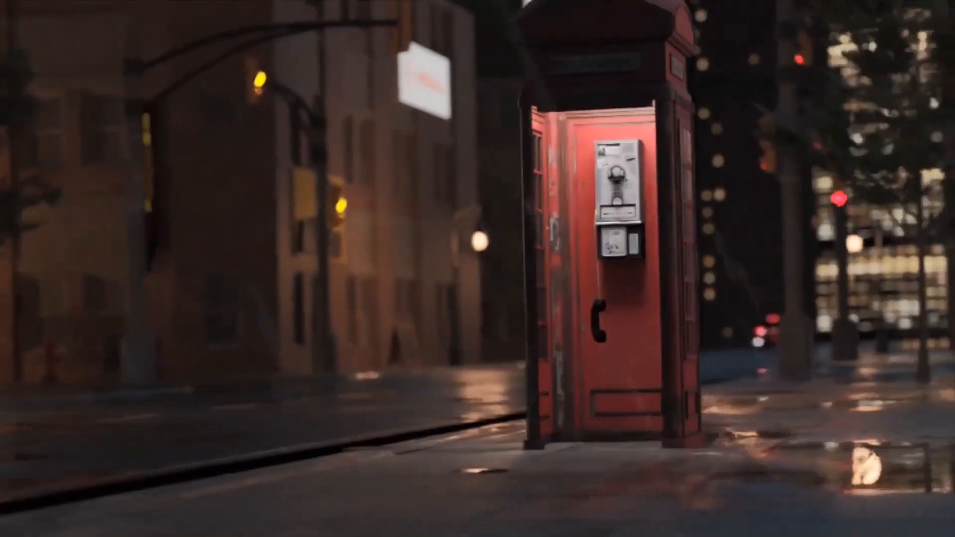
pyautogui.doubleClick(572, 255)
# Close the preview video and switch back to the Blender Animation Player showing the isolated booth
pyautogui.click(700, 103)
pyautogui.hotkey('alt', 'Tab')
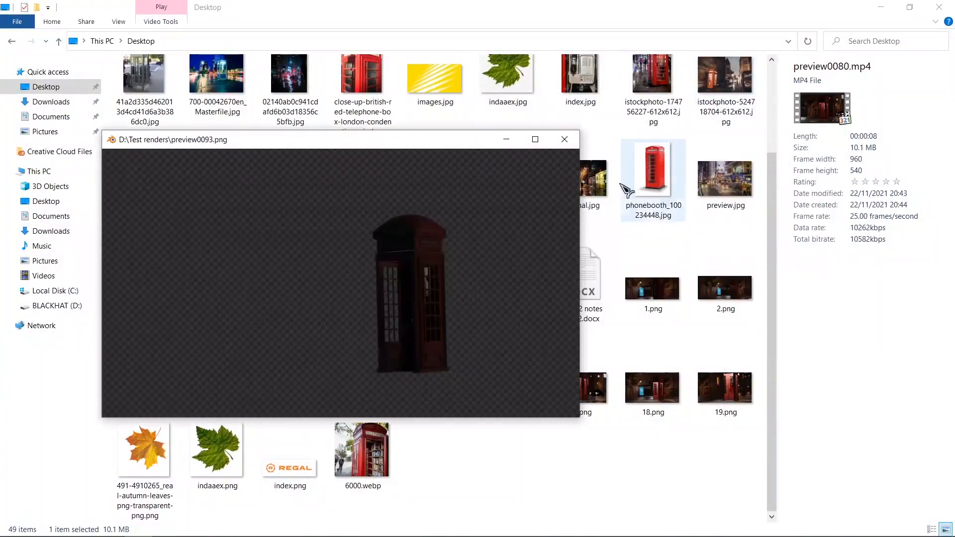
pyautogui.hotkey('alt', 'Tab')
pyautogui.press('Tab')
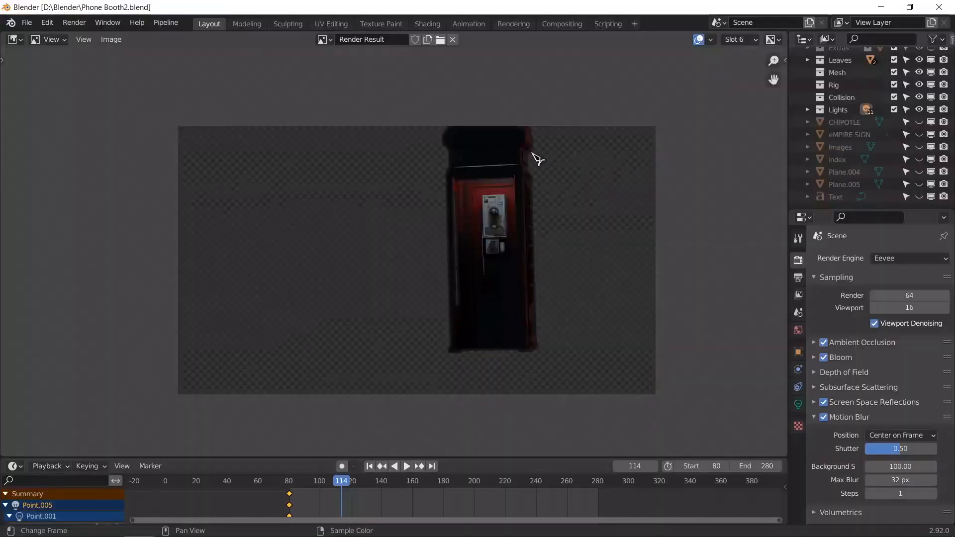
pyautogui.hotkey('alt', 'Tab')
pyautogui.hotkey('alt', 'Tab')
pyautogui.hotkey('alt', 'shift', 'Tab')
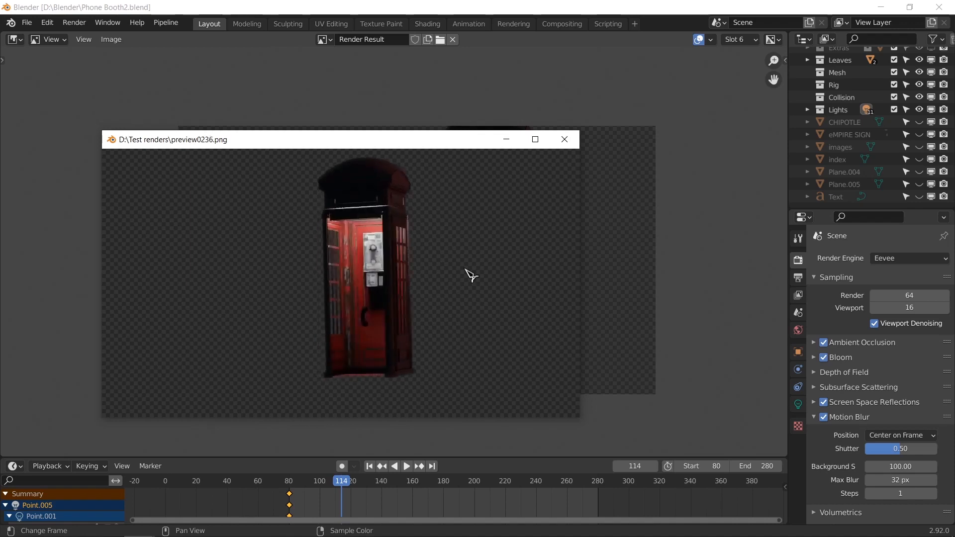
# Close the animation player and change the render result area back to the 3D Viewport
pyautogui.click(567, 144)
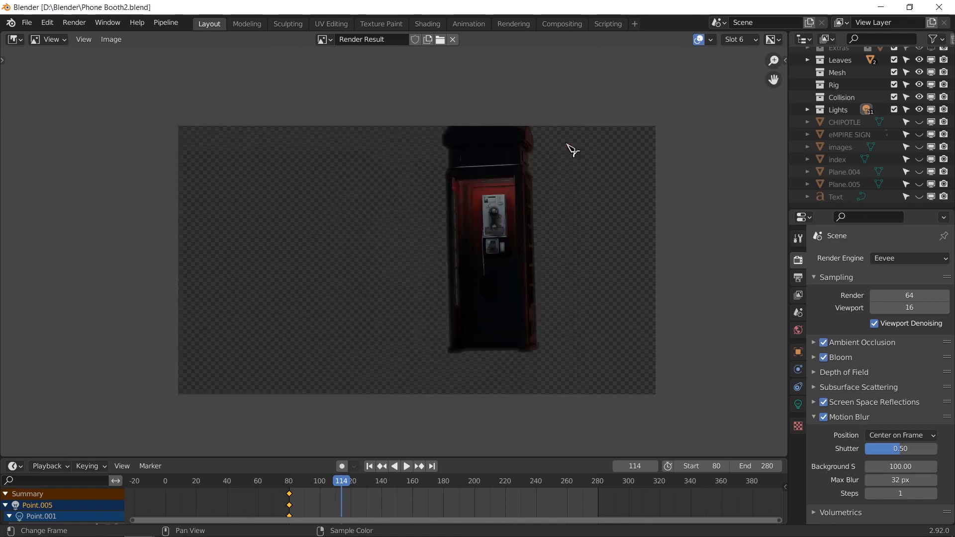
pyautogui.click(15, 39)
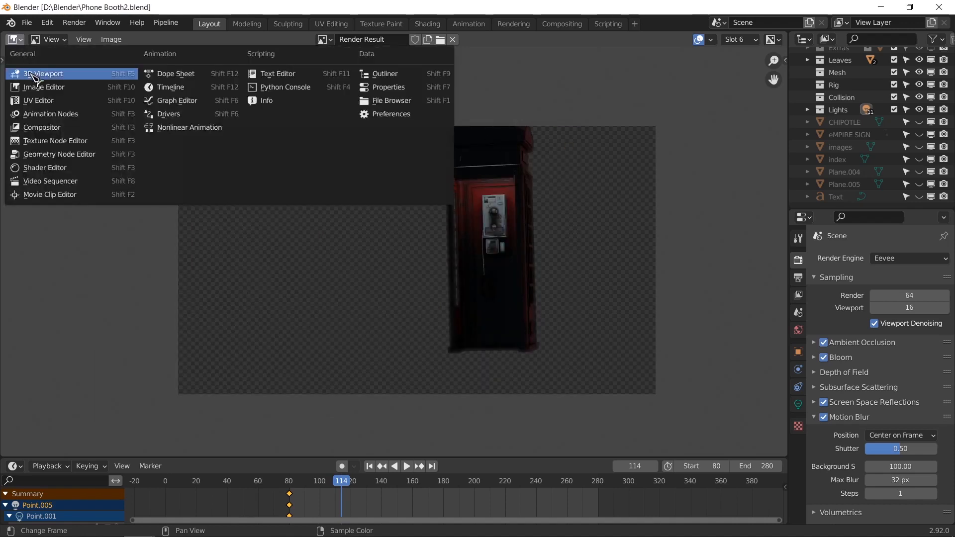
pyautogui.click(35, 72)
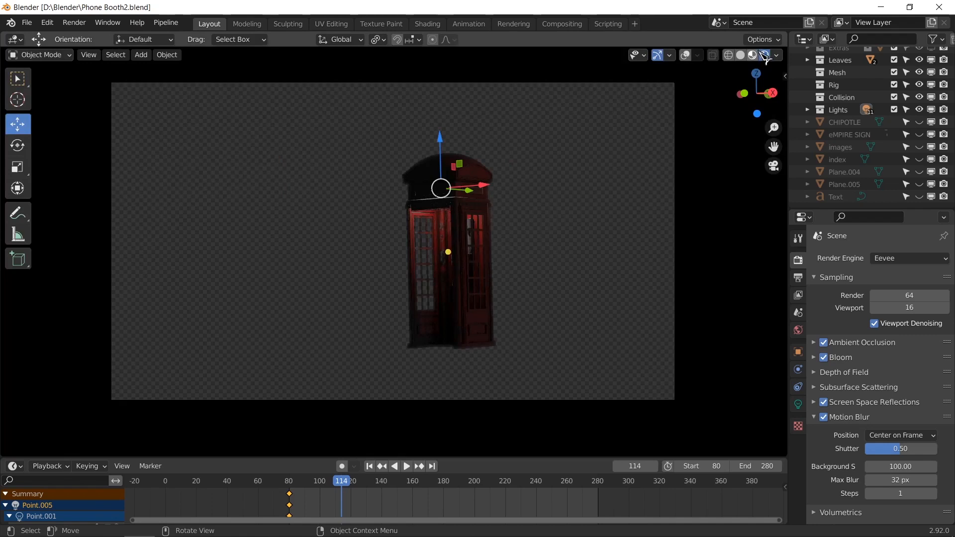
# Switch the viewport to Solid shading outside the camera view, facing the telephone, and turn the overlays back on
pyautogui.click(742, 54)
pyautogui.moveTo(438, 239)
pyautogui.mouseDown(button='middle')
pyautogui.moveTo(453, 251)
pyautogui.moveTo(389, 322)
pyautogui.mouseUp(button='middle')
pyautogui.scroll(5, 451, 260)
pyautogui.scroll(2, 398, 324)
pyautogui.moveTo(437, 323); pyautogui.dragTo(485, 215, button='middle')
pyautogui.scroll(2, 448, 327)
pyautogui.moveTo(466, 319); pyautogui.dragTo(445, 307, button='middle')
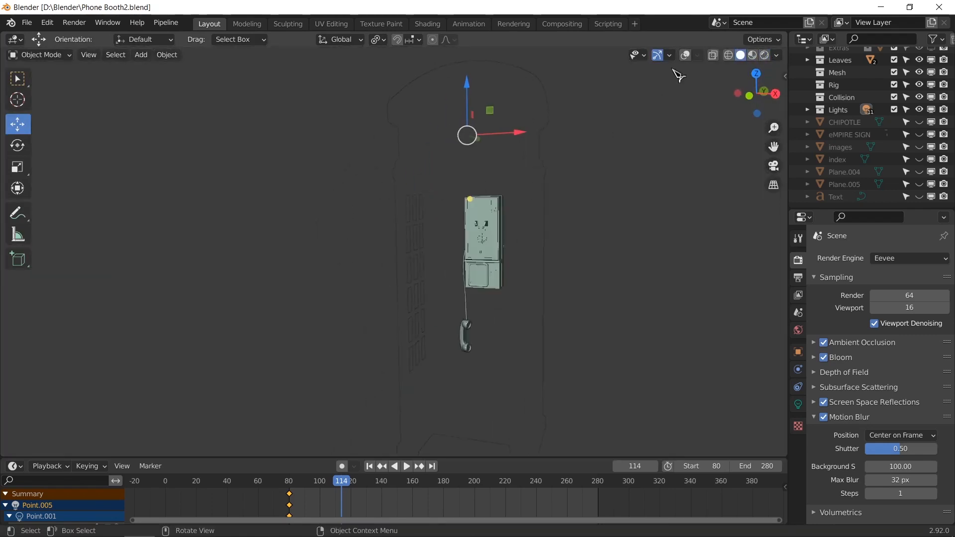
pyautogui.click(686, 55)
# Replace the Timeline with an enlarged Graph Editor and select the booth's point light to show its Power curve modifiers
pyautogui.click(13, 466)
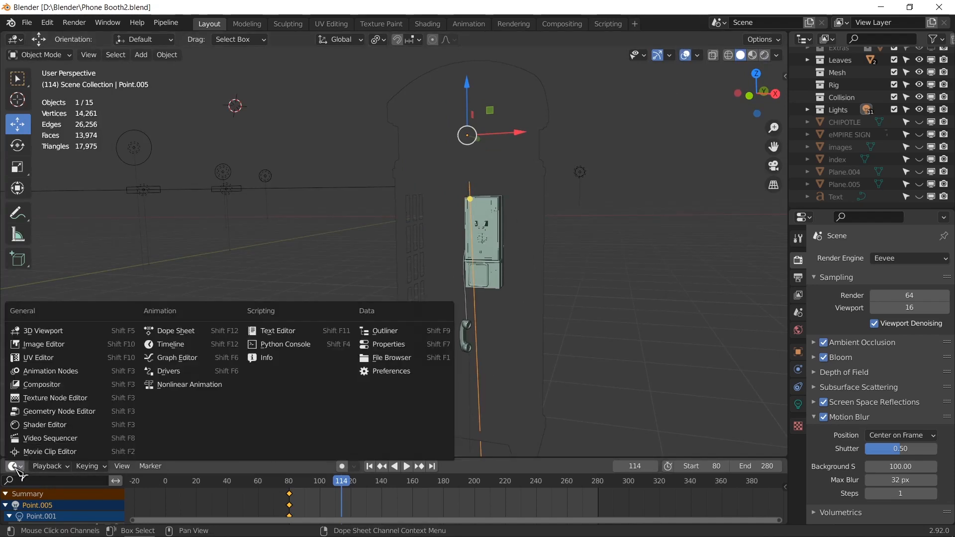
pyautogui.click(188, 359)
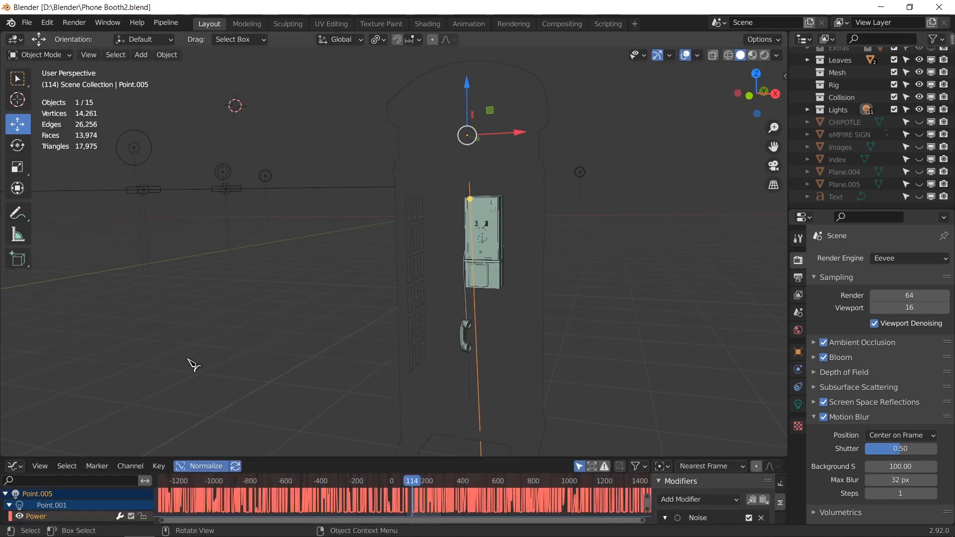
pyautogui.click(512, 454)
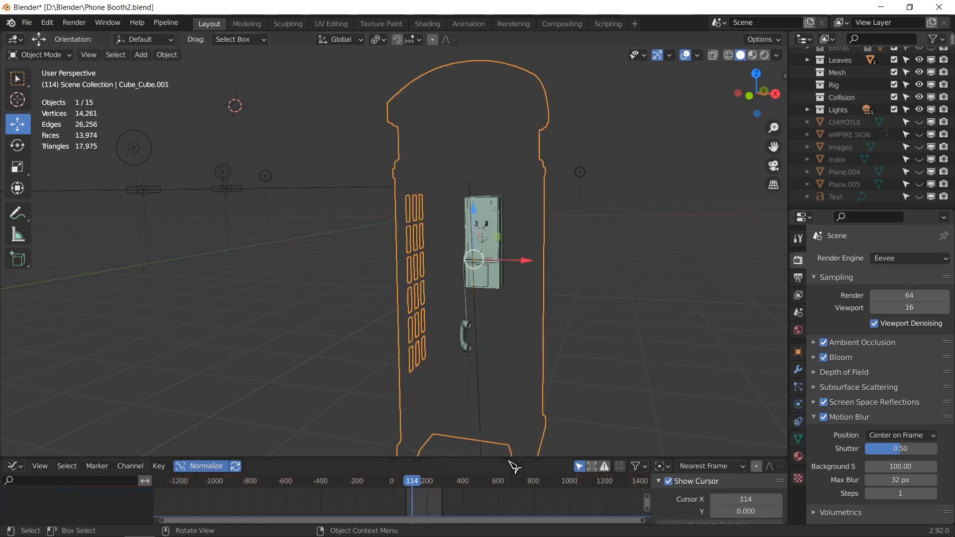
pyautogui.moveTo(517, 458); pyautogui.dragTo(498, 241)
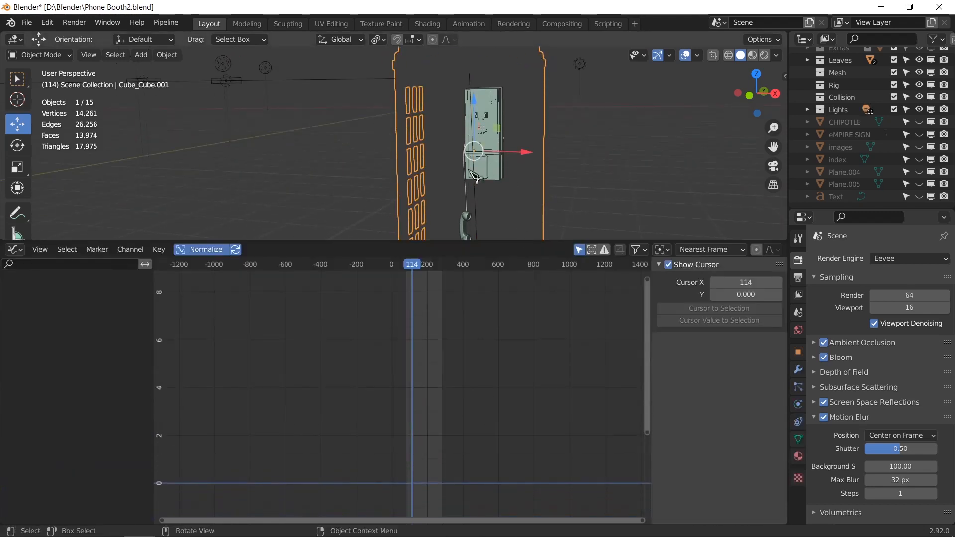
pyautogui.click(479, 178)
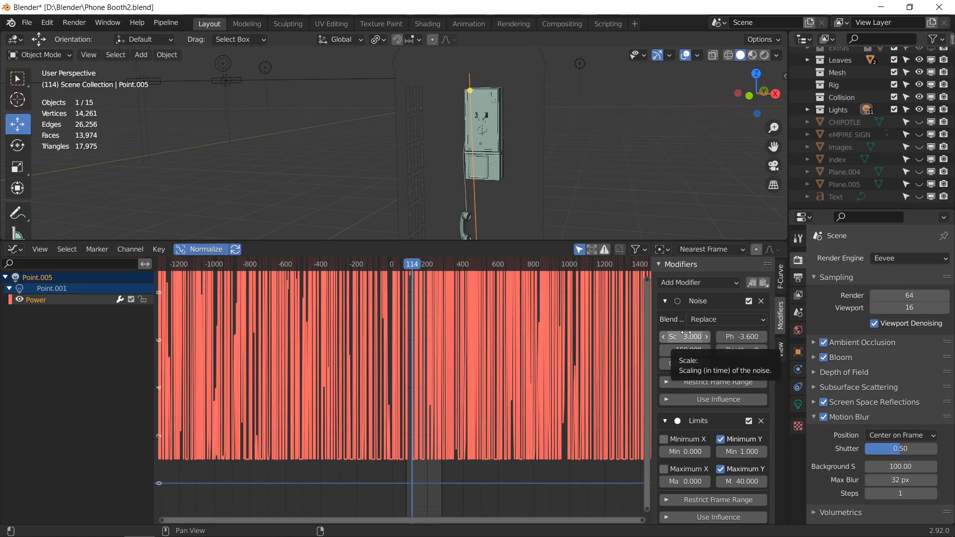
# Set the scale of the Noise modifier on the point light's Power curve to 4
pyautogui.click(687, 338)
pyautogui.press('Return')
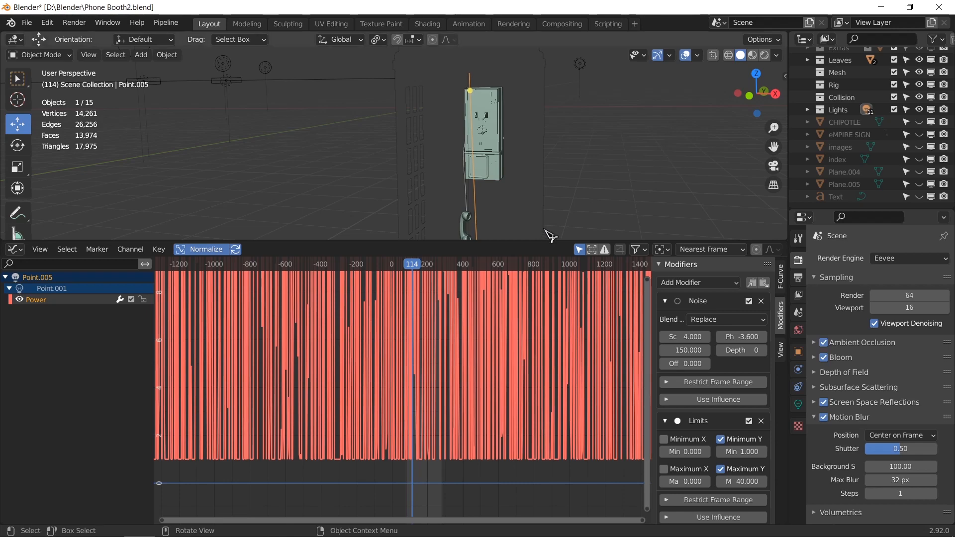
# Play back the rendered preview animation of the isolated booth in a separate player, check the light flicker, and close the player
pyautogui.click(74, 22)
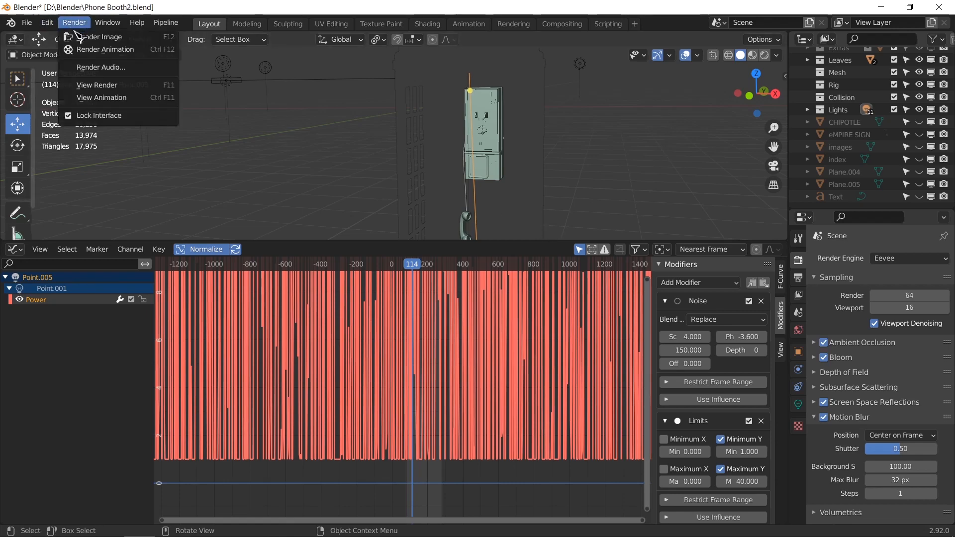
pyautogui.click(96, 86)
pyautogui.click(82, 24)
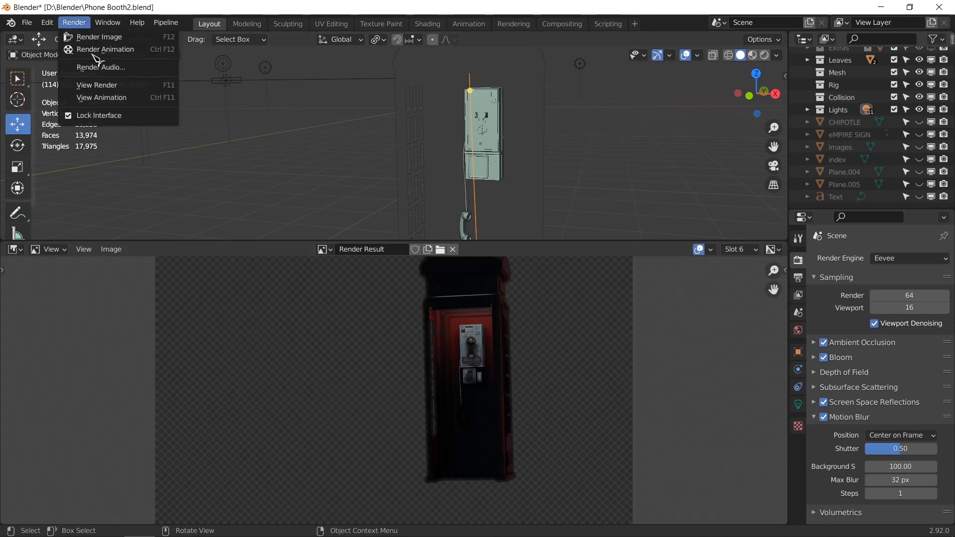
pyautogui.click(99, 97)
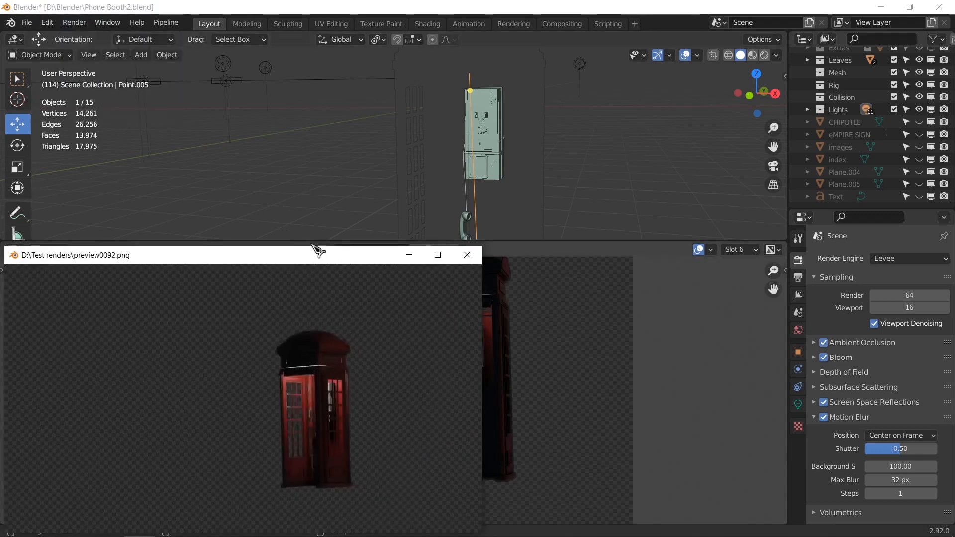
pyautogui.moveTo(315, 250); pyautogui.dragTo(409, 157)
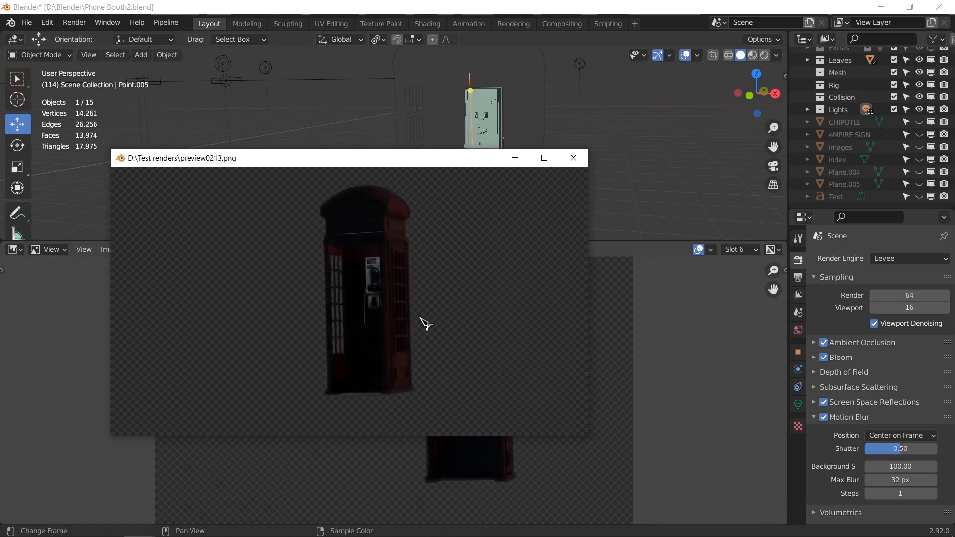
pyautogui.click(573, 158)
# Change the render result area to the Timeline, shrink it to enlarge the 3D Viewport, and deselect the point light
pyautogui.click(14, 250)
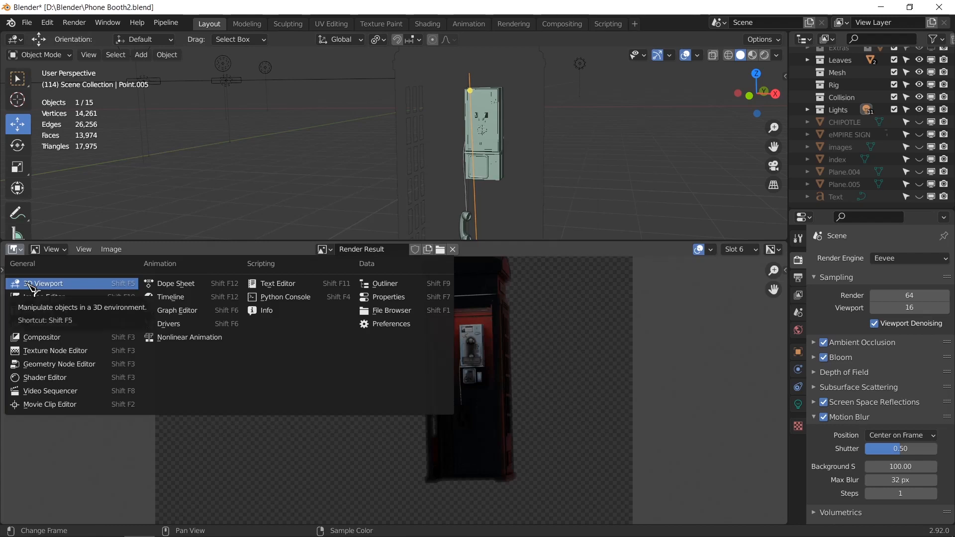
pyautogui.click(168, 296)
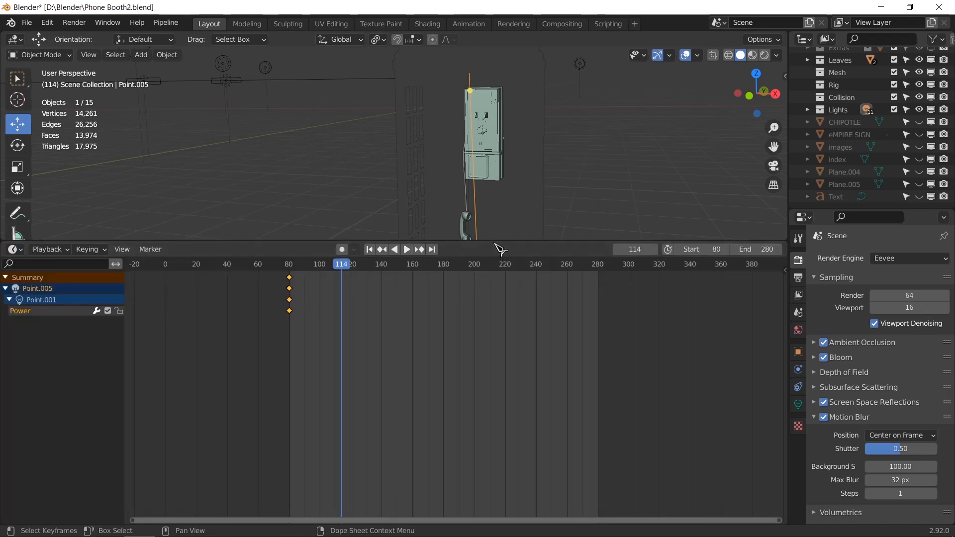
pyautogui.moveTo(496, 244); pyautogui.dragTo(482, 438)
pyautogui.click(562, 275)
pyautogui.moveTo(564, 275); pyautogui.dragTo(553, 275, button='middle')
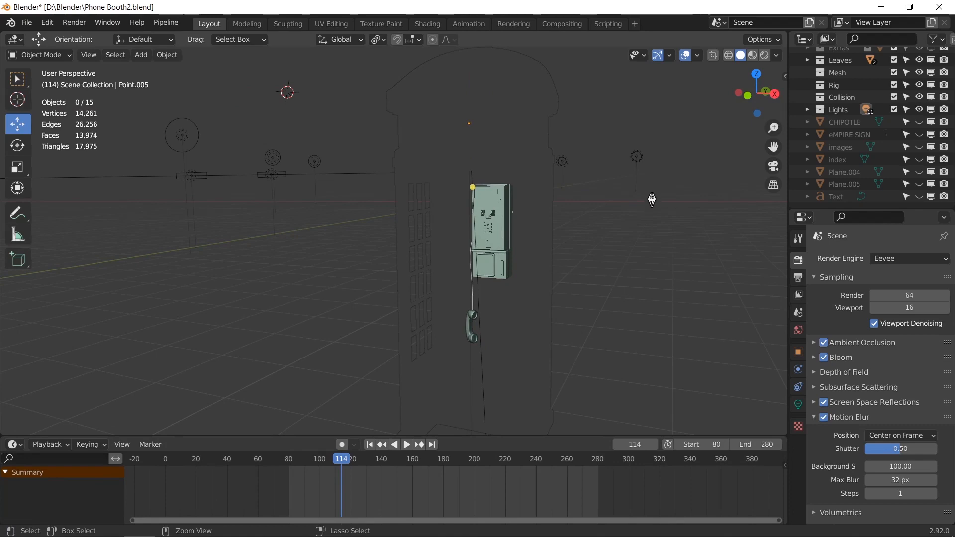
# Save the Blender file and reveal all hidden objects of the street scene around the telephone, leaving them deselected
pyautogui.hotkey('ctrl', 's')
pyautogui.hotkey('alt', 'h')
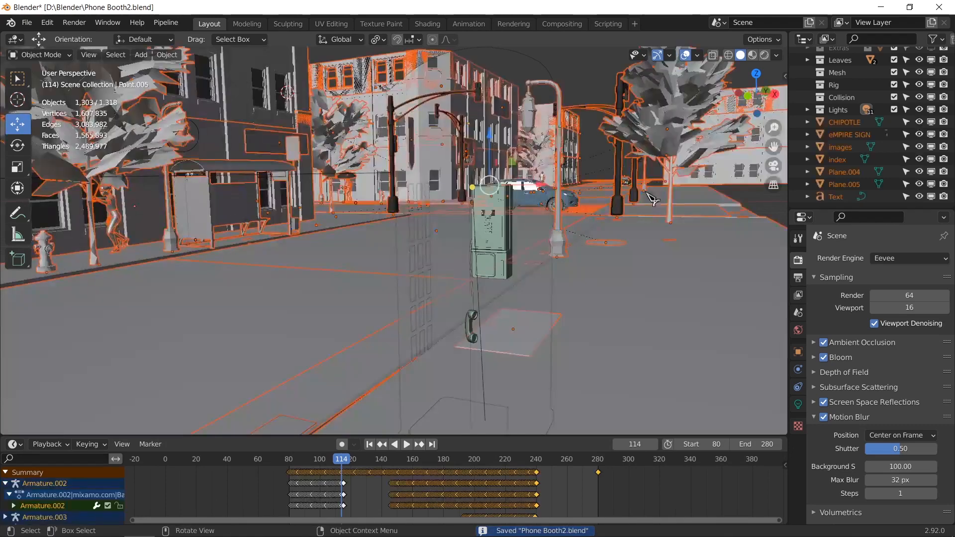
pyautogui.click(756, 202)
pyautogui.moveTo(663, 265); pyautogui.dragTo(635, 265, button='middle')
pyautogui.scroll(-5, 650, 270)
pyautogui.click(676, 337)
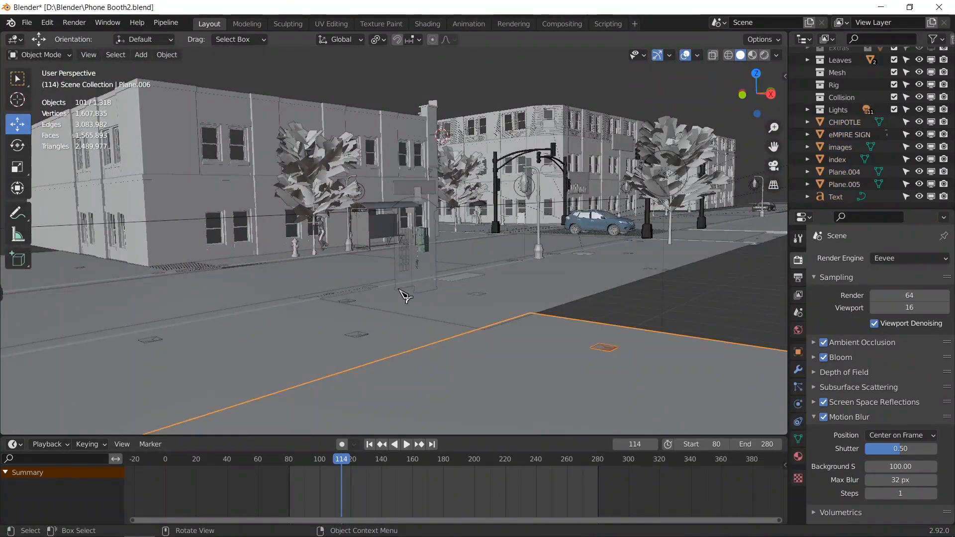
pyautogui.moveTo(413, 279); pyautogui.dragTo(451, 275, button='middle')
pyautogui.scroll(4, 413, 272)
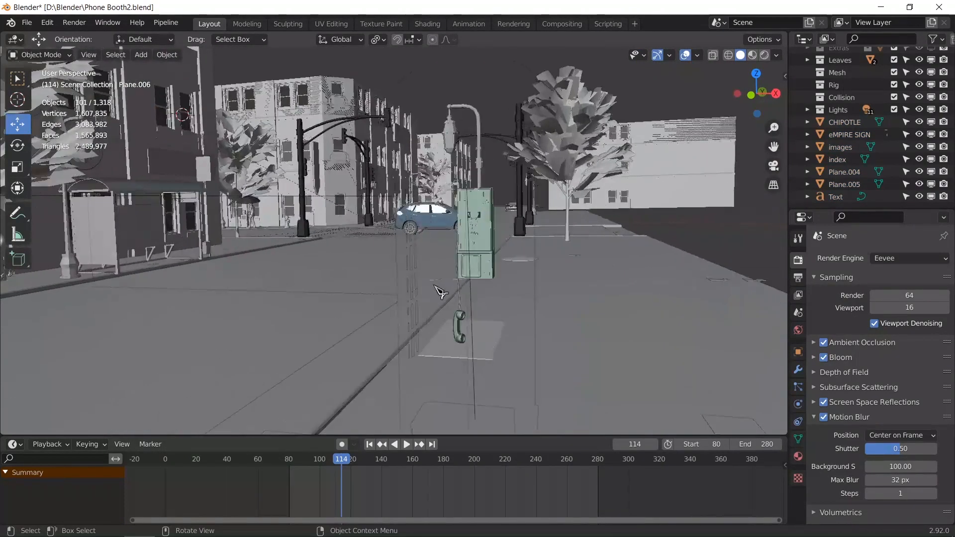